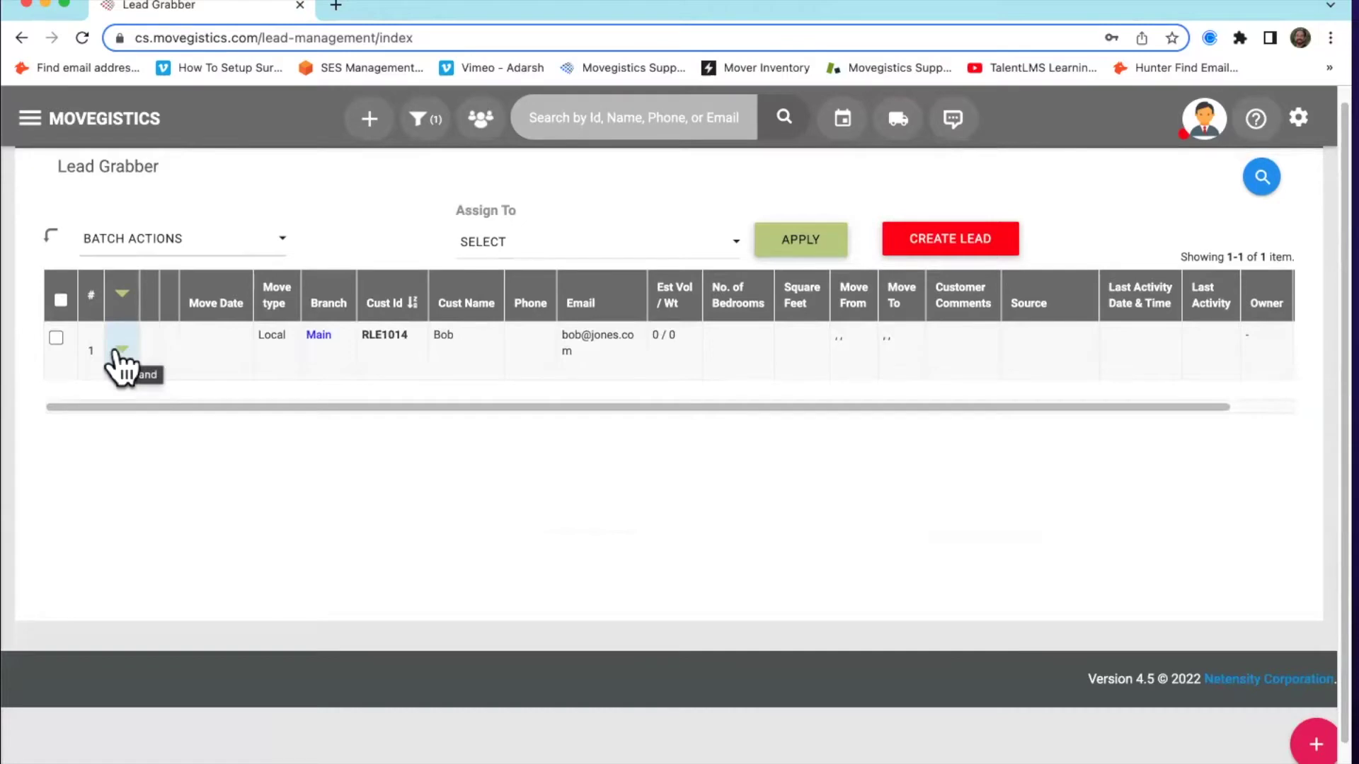
Expand and collapse the lead's follow-up details, then go to the All Opportunities page
left_click(121, 349)
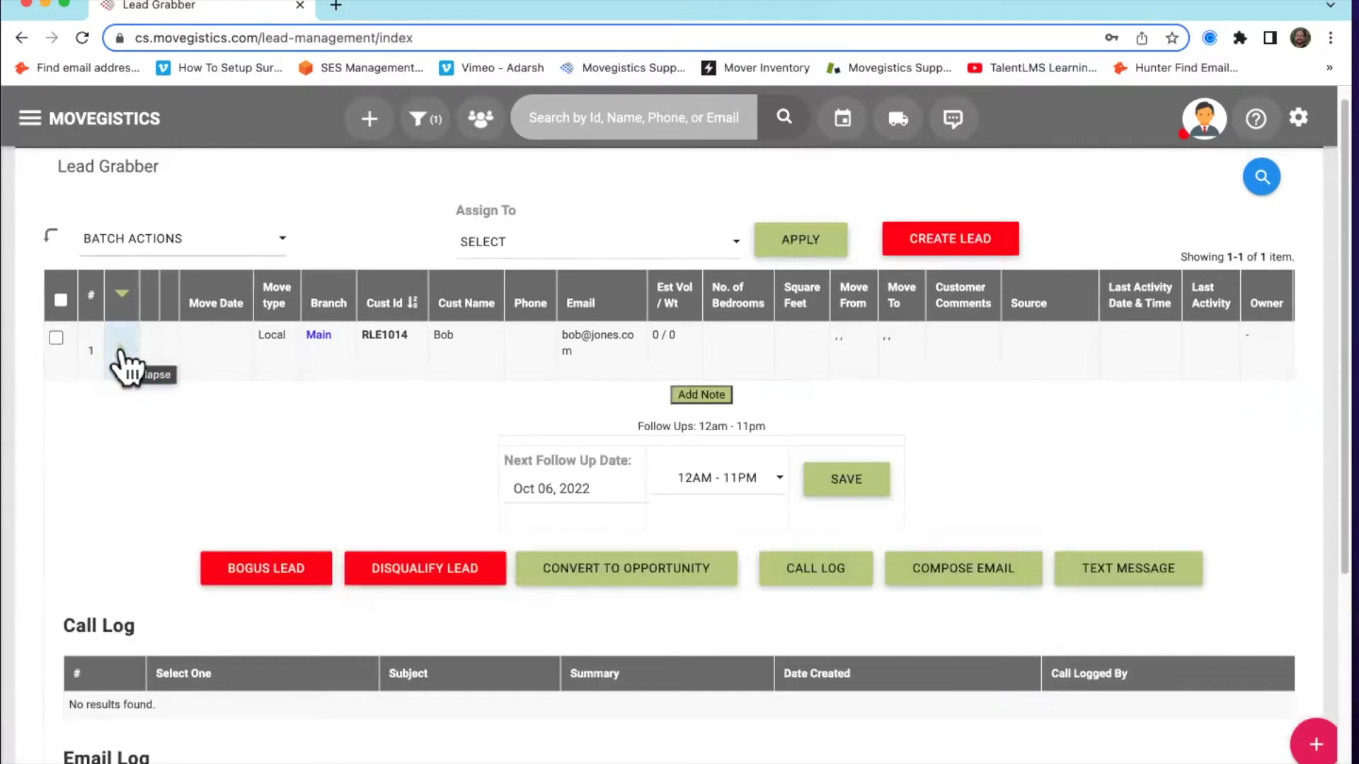
left_click(122, 350)
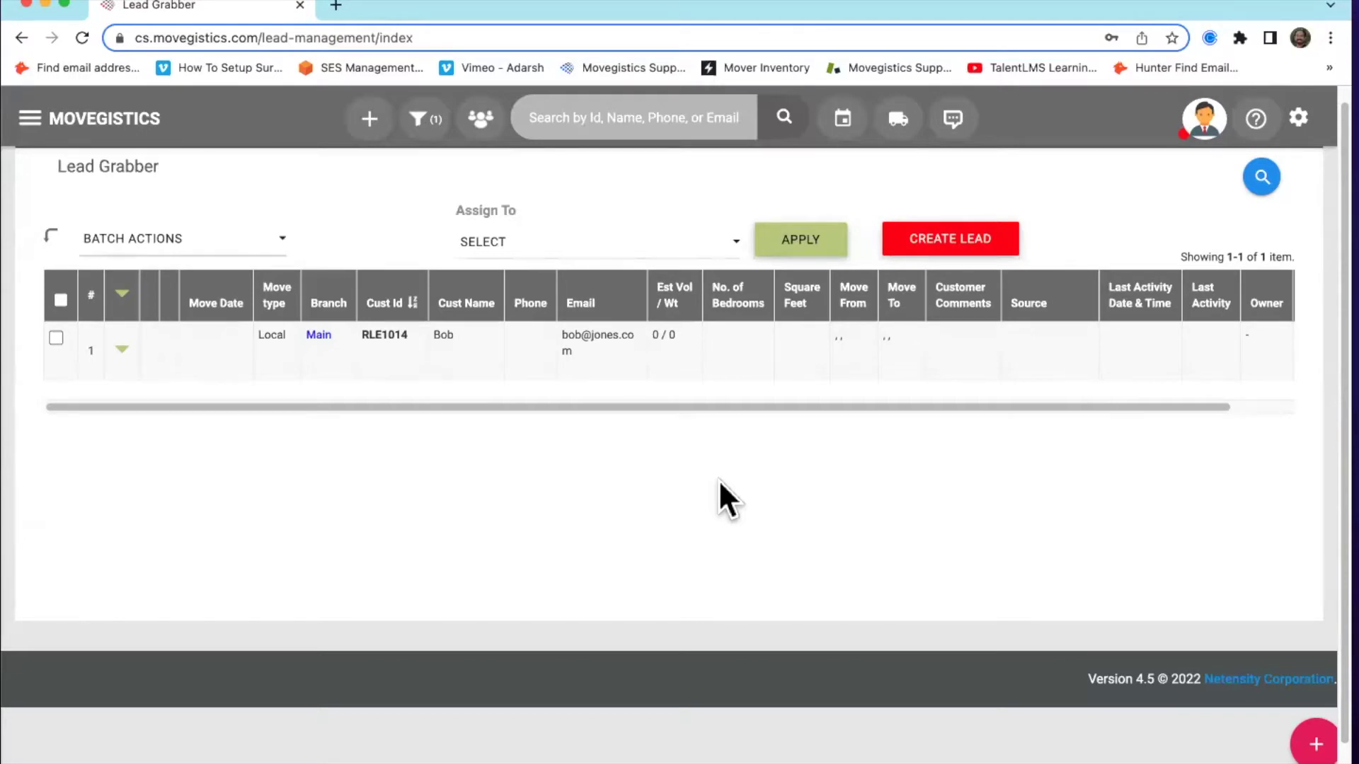
left_click(482, 119)
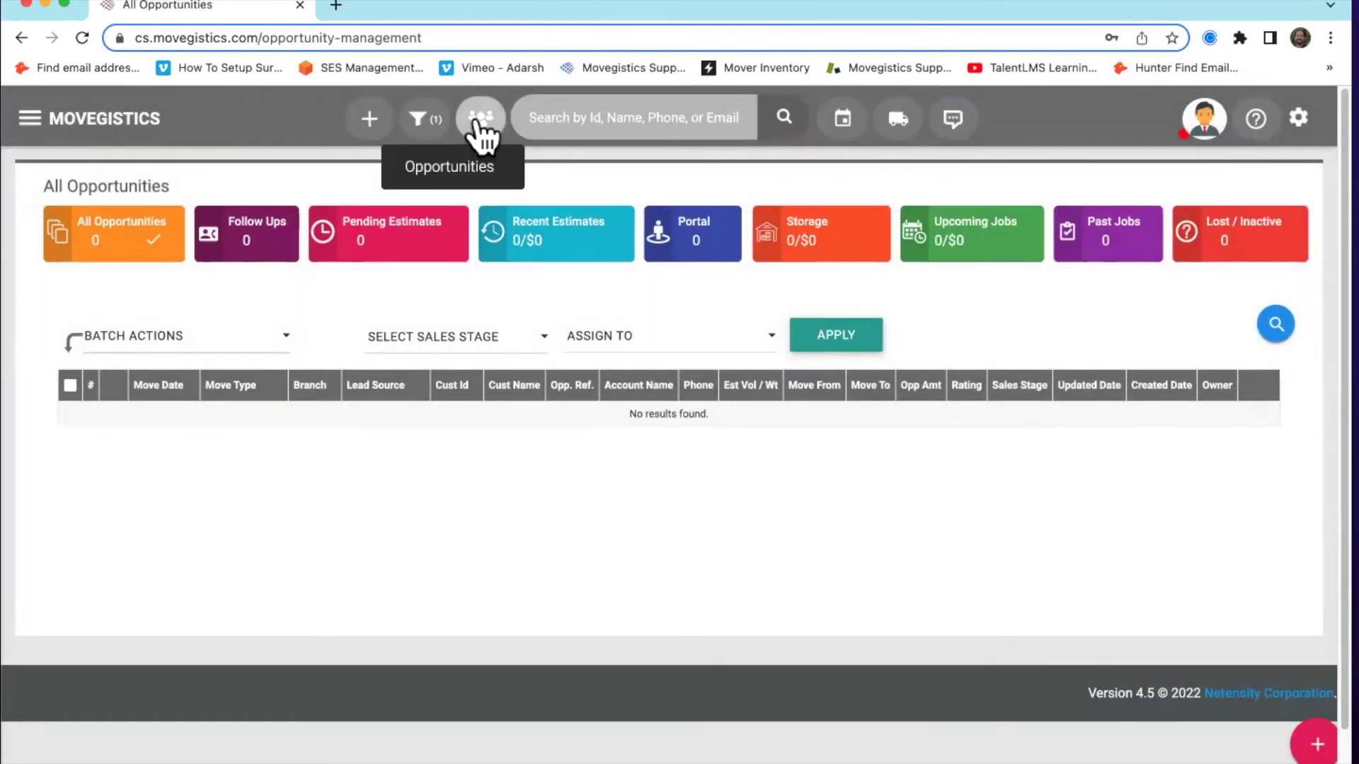
Open the Follow Ups list and expand the local-move opportunity's follow-up details
left_click(240, 248)
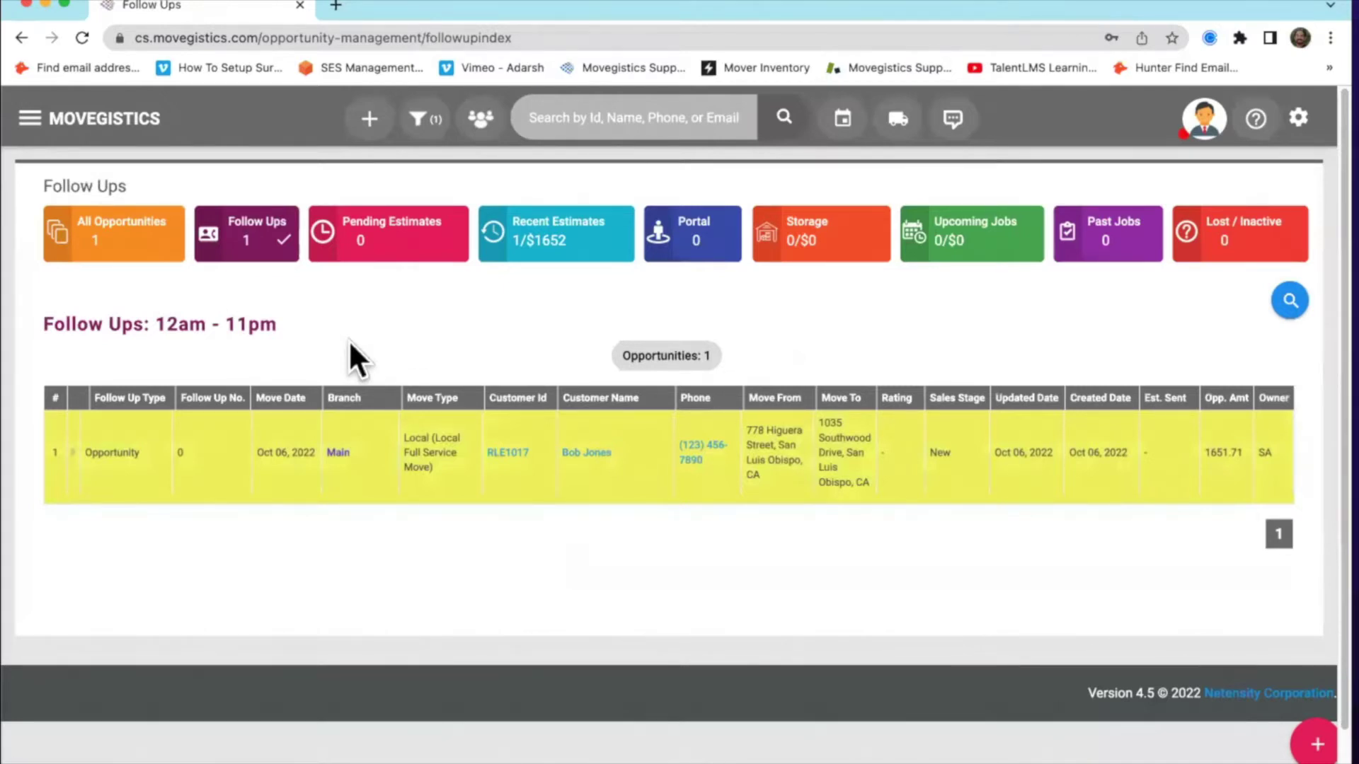
left_click(74, 453)
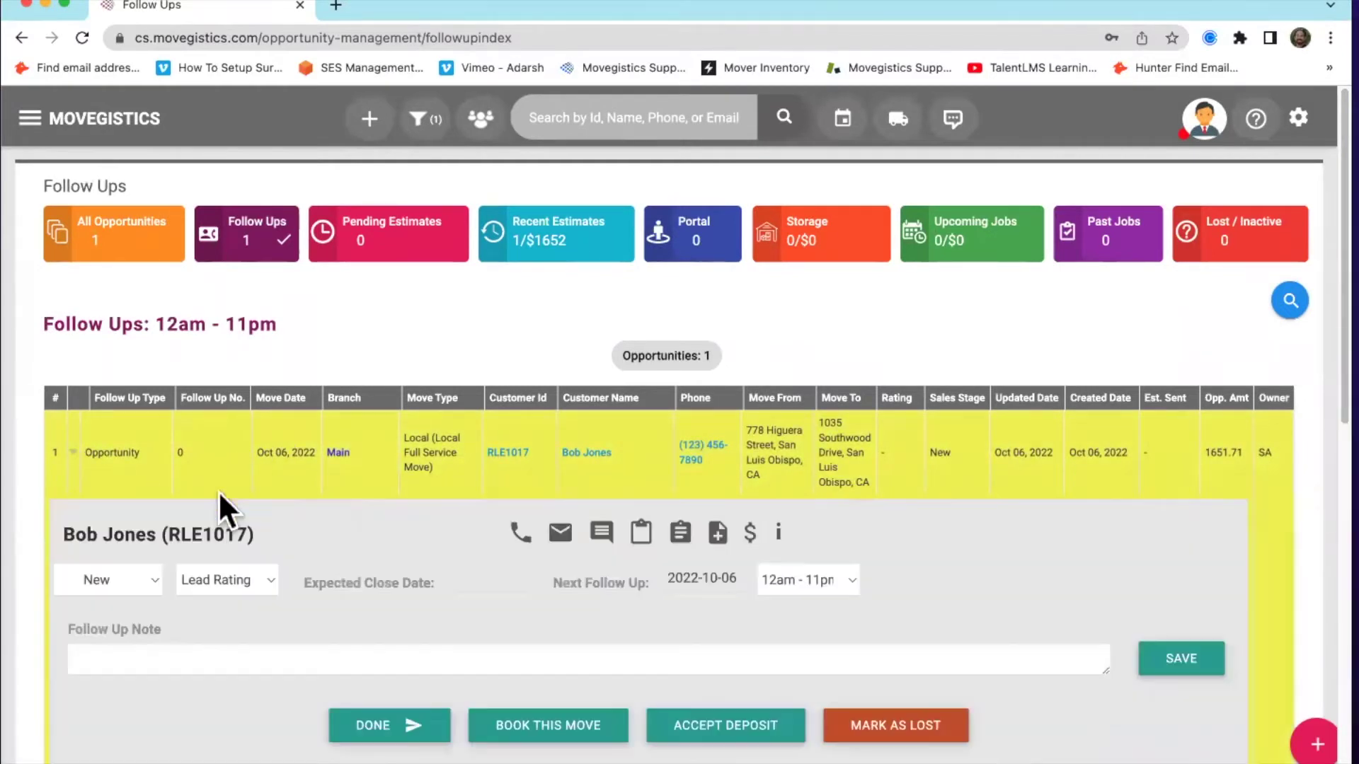
scroll(348, 494, "down", 3)
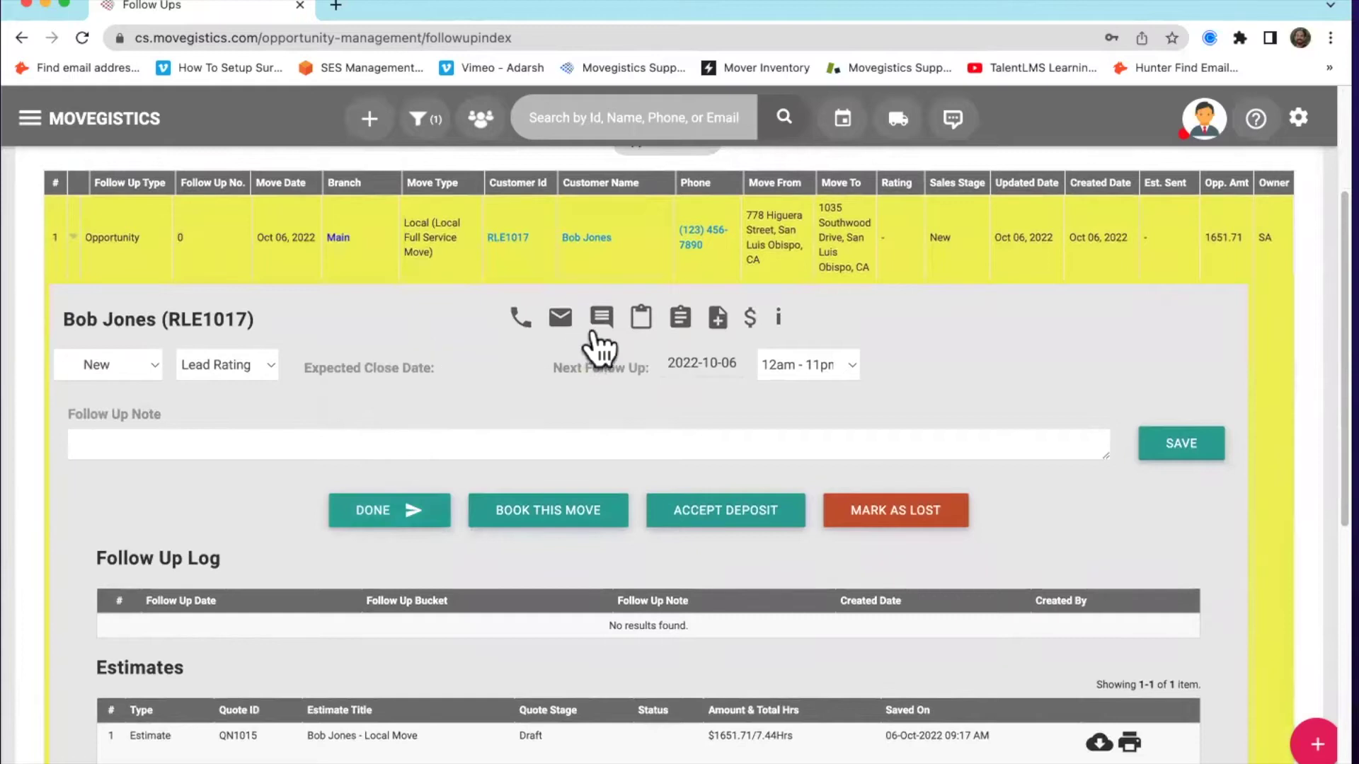
mouse_move(735, 332)
mouse_move(553, 327)
scroll(453, 365, "up", 3)
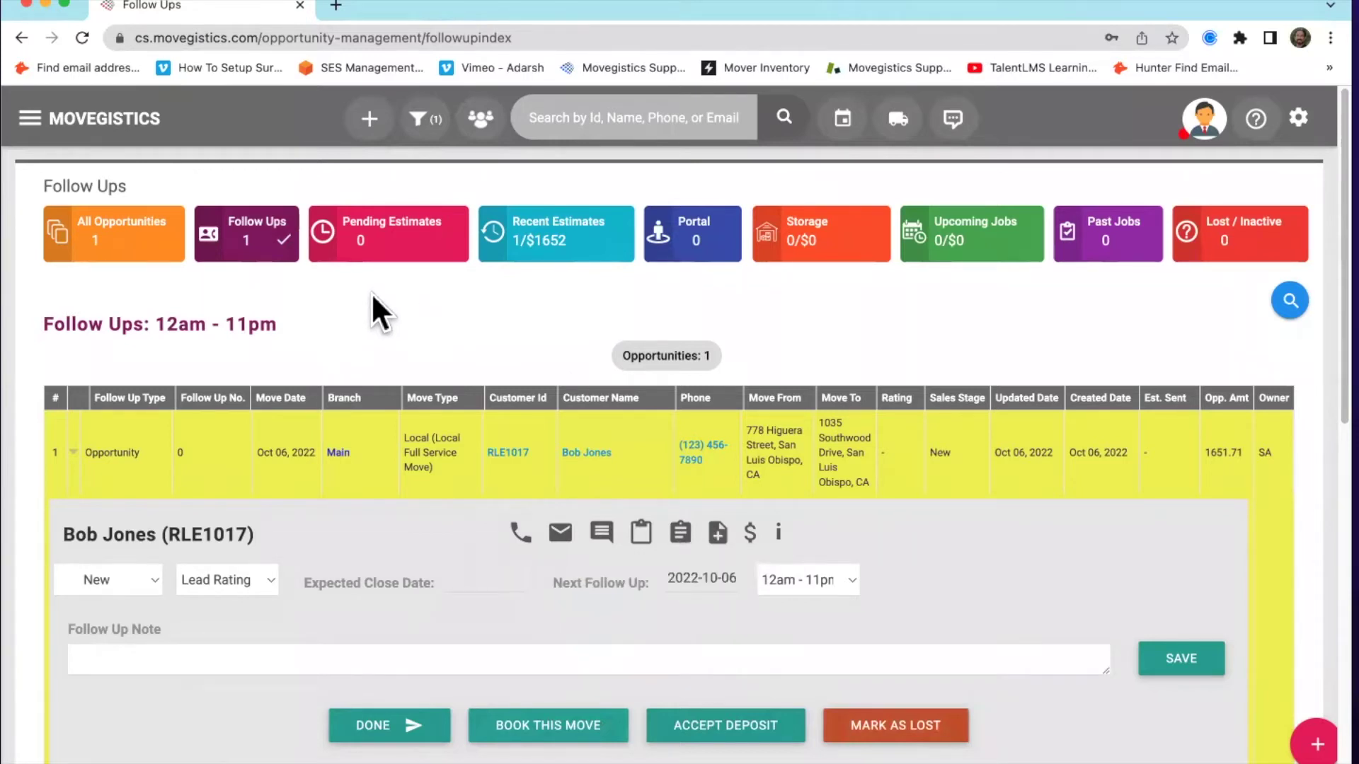
Scroll through the opportunity's Follow Up Log, Estimates and other logs
scroll(406, 309, "down", 6)
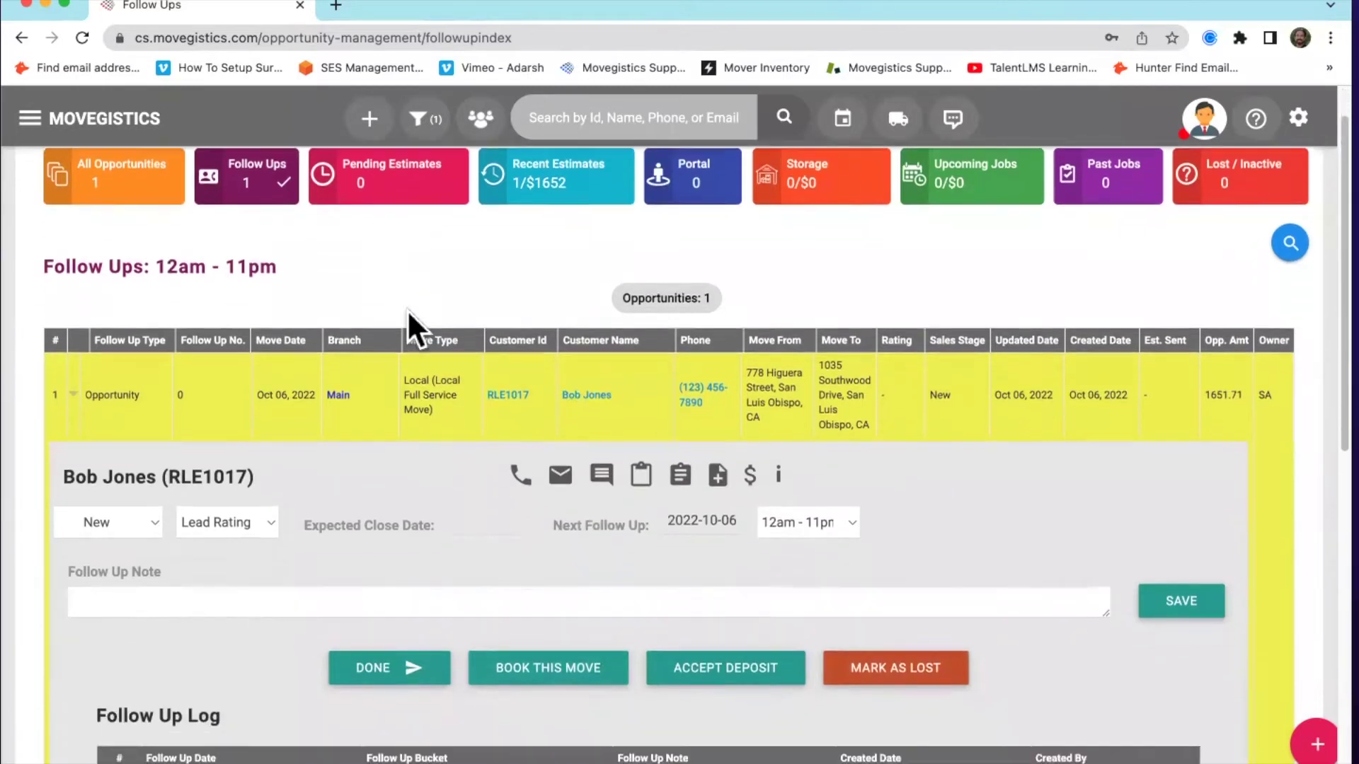
scroll(351, 527, "down", 3)
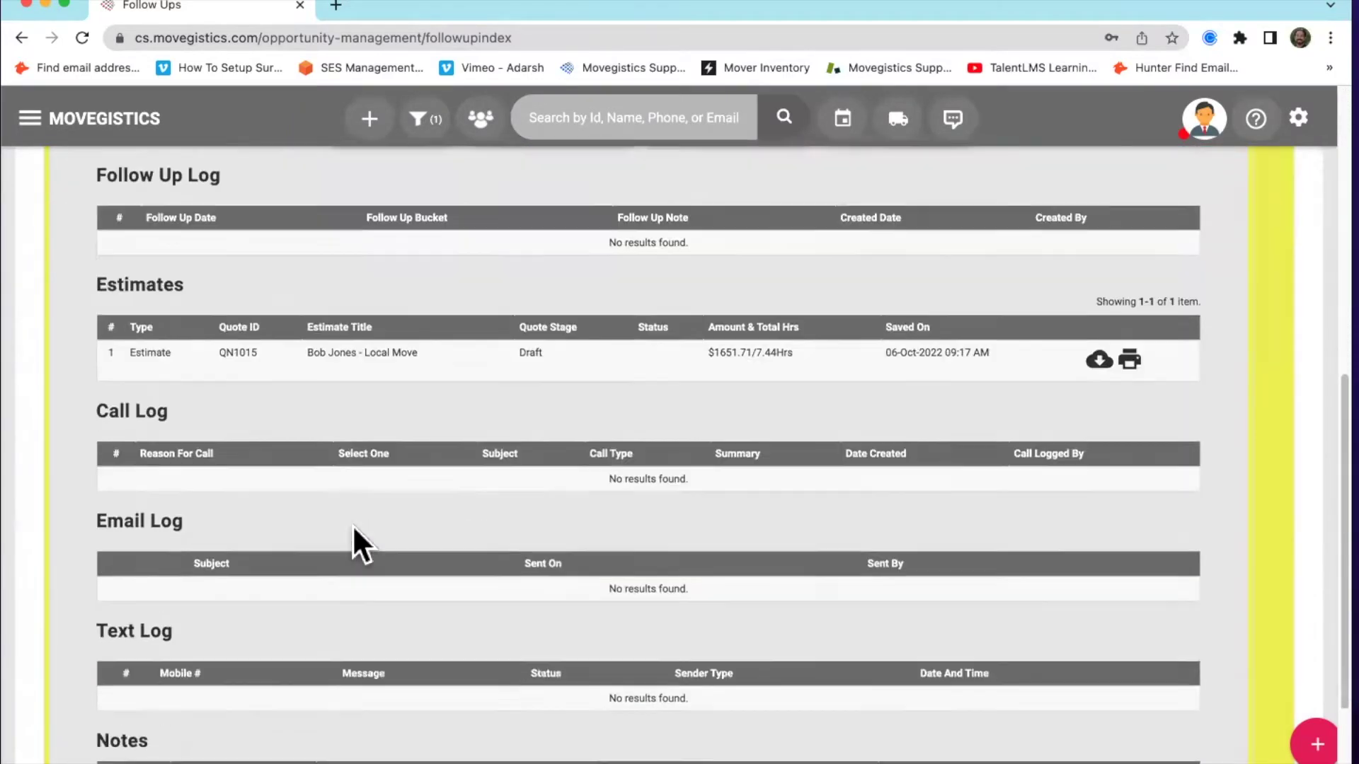
scroll(365, 545, "down", 2)
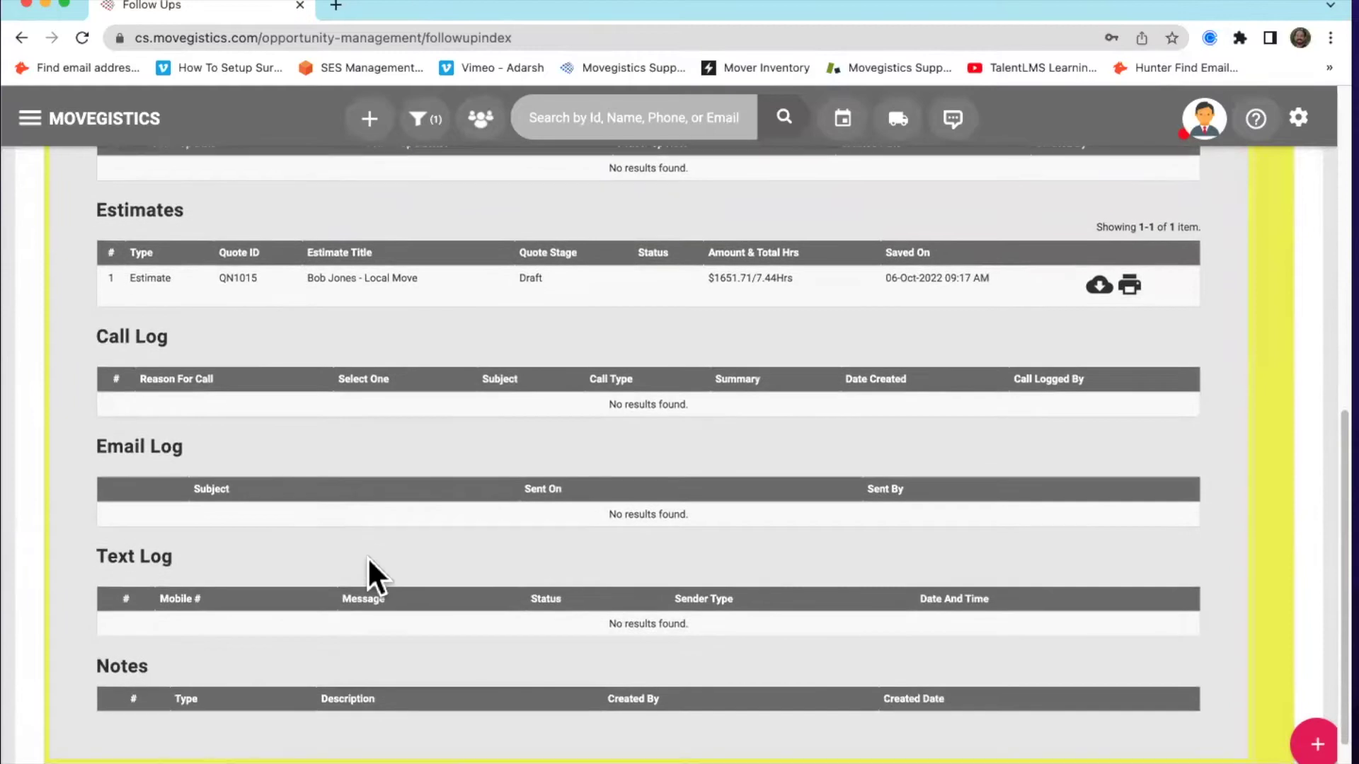
scroll(368, 558, "up", 9)
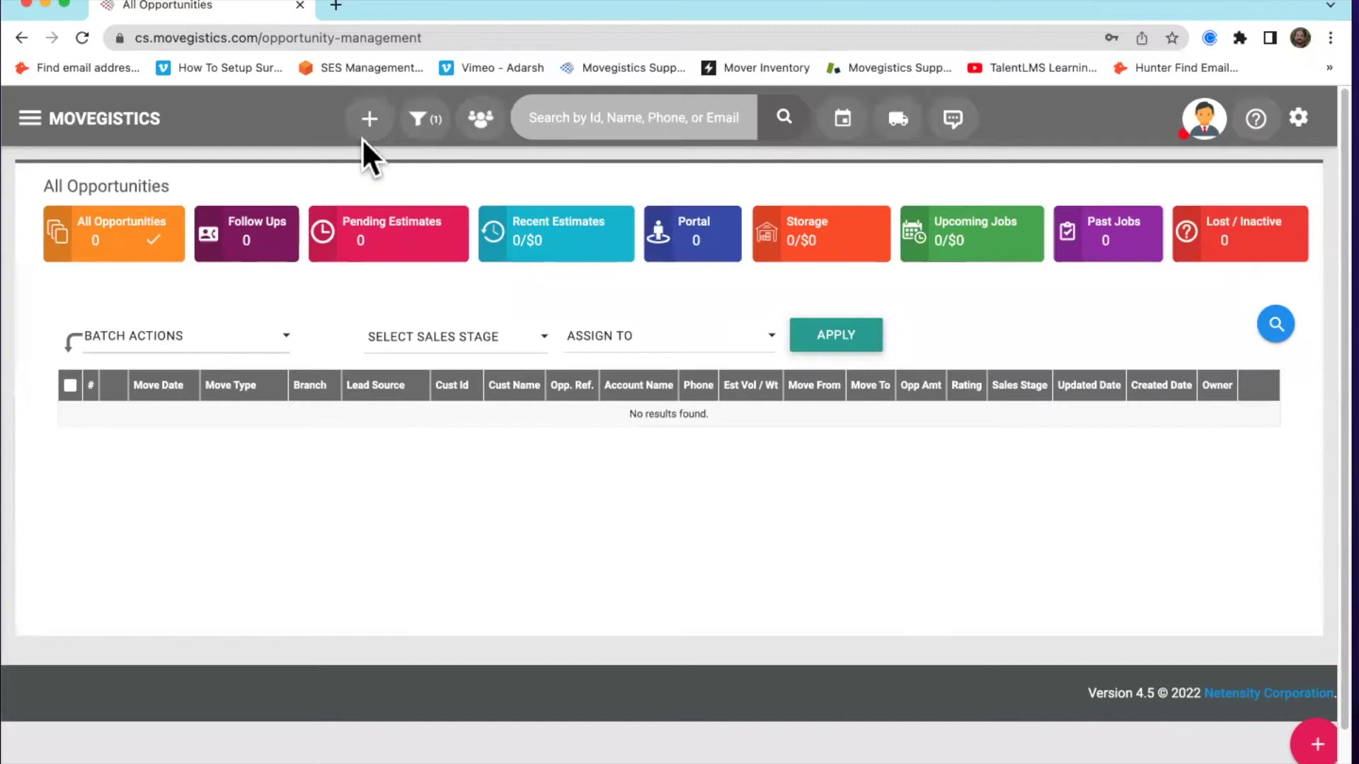
left_click(369, 119)
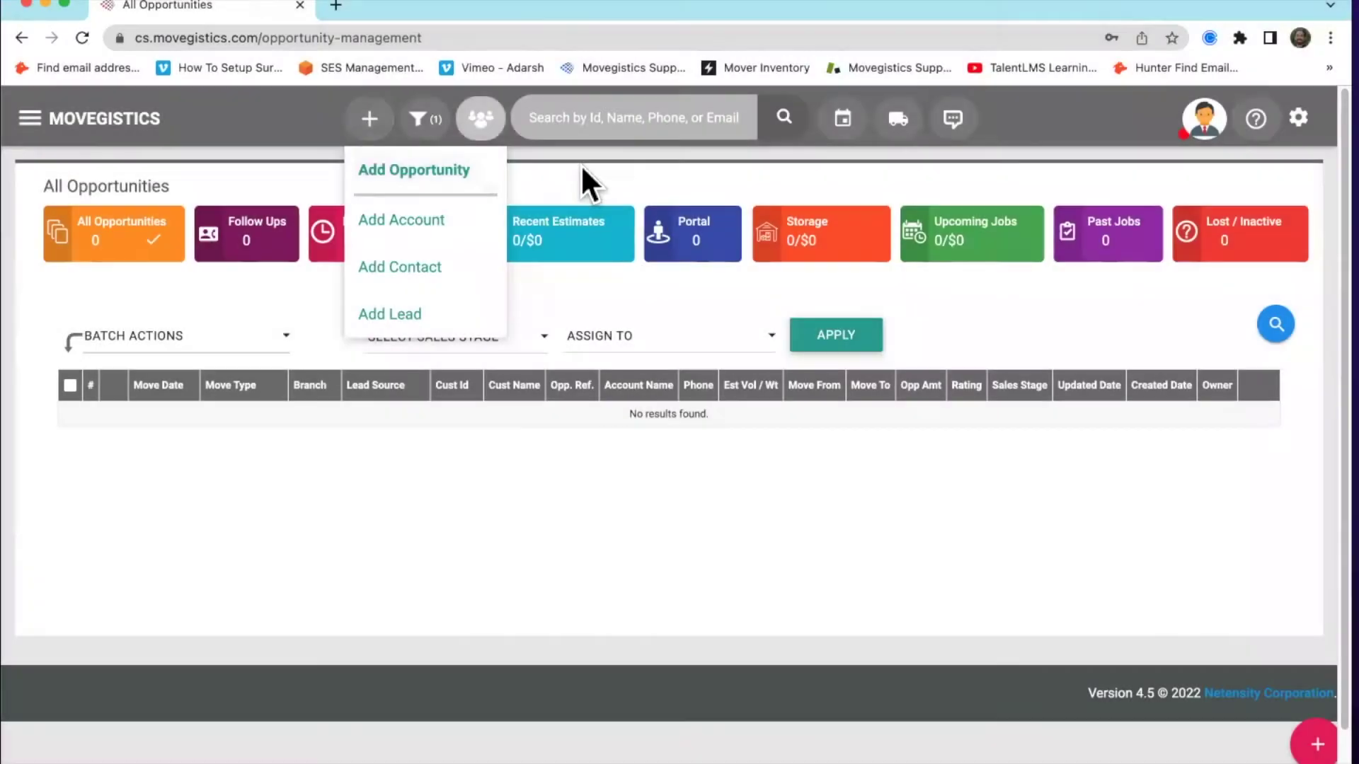
left_click(369, 120)
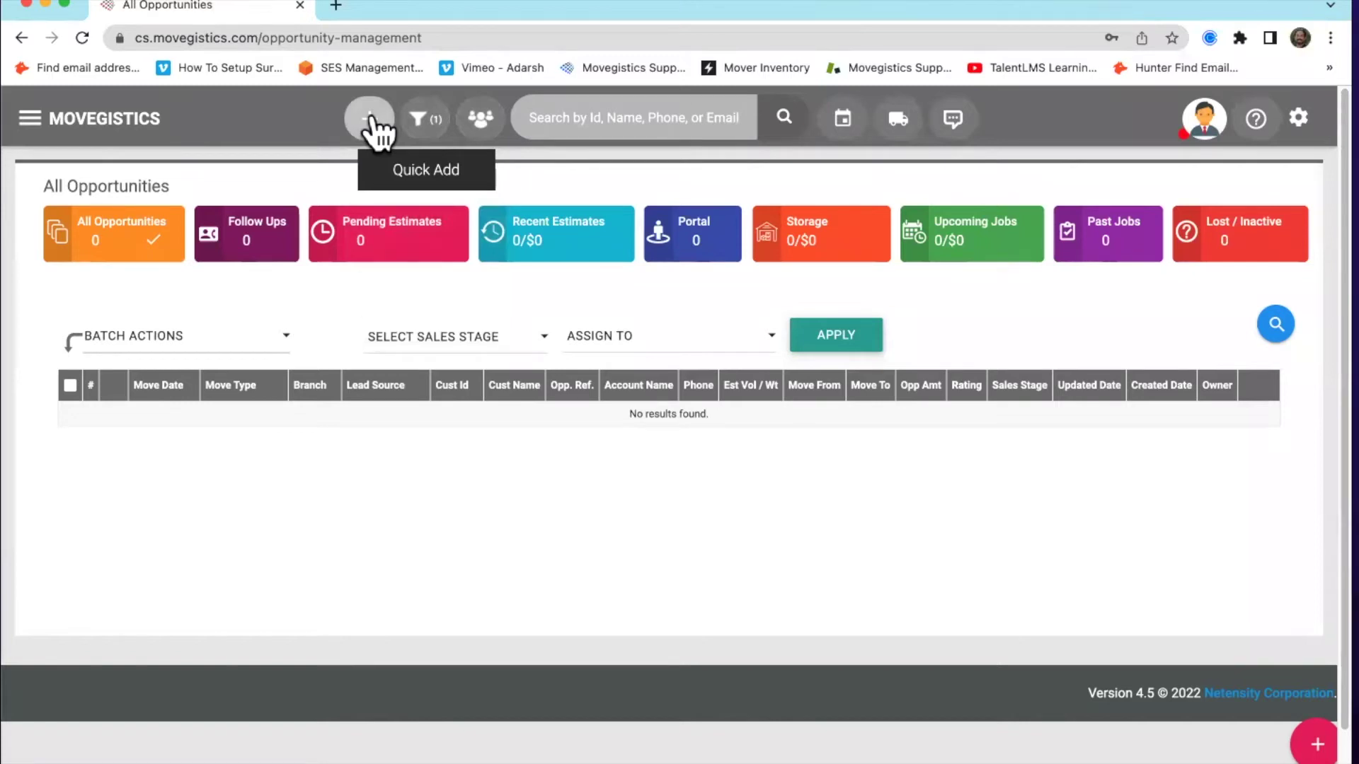
Start a new opportunity via Quick Add and review the blank New Opportunity form
left_click(369, 120)
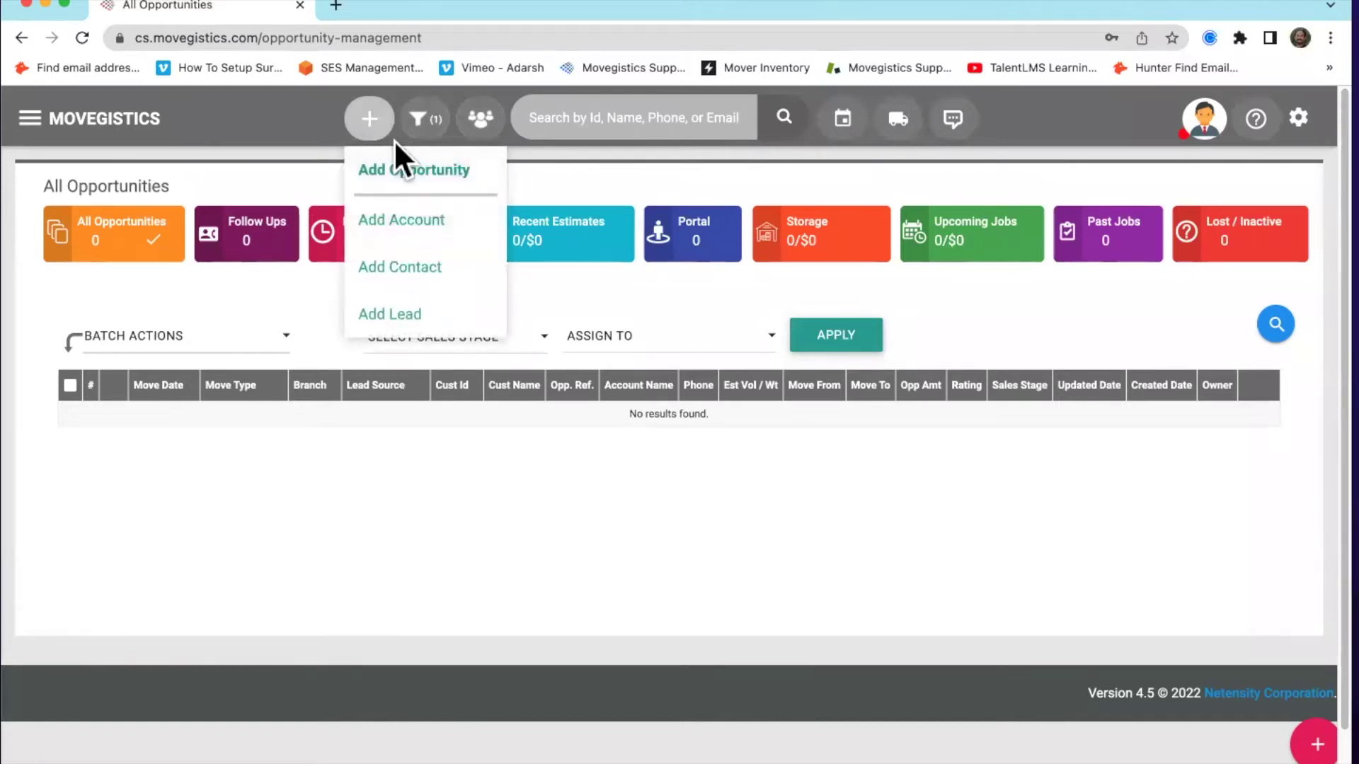
left_click(429, 179)
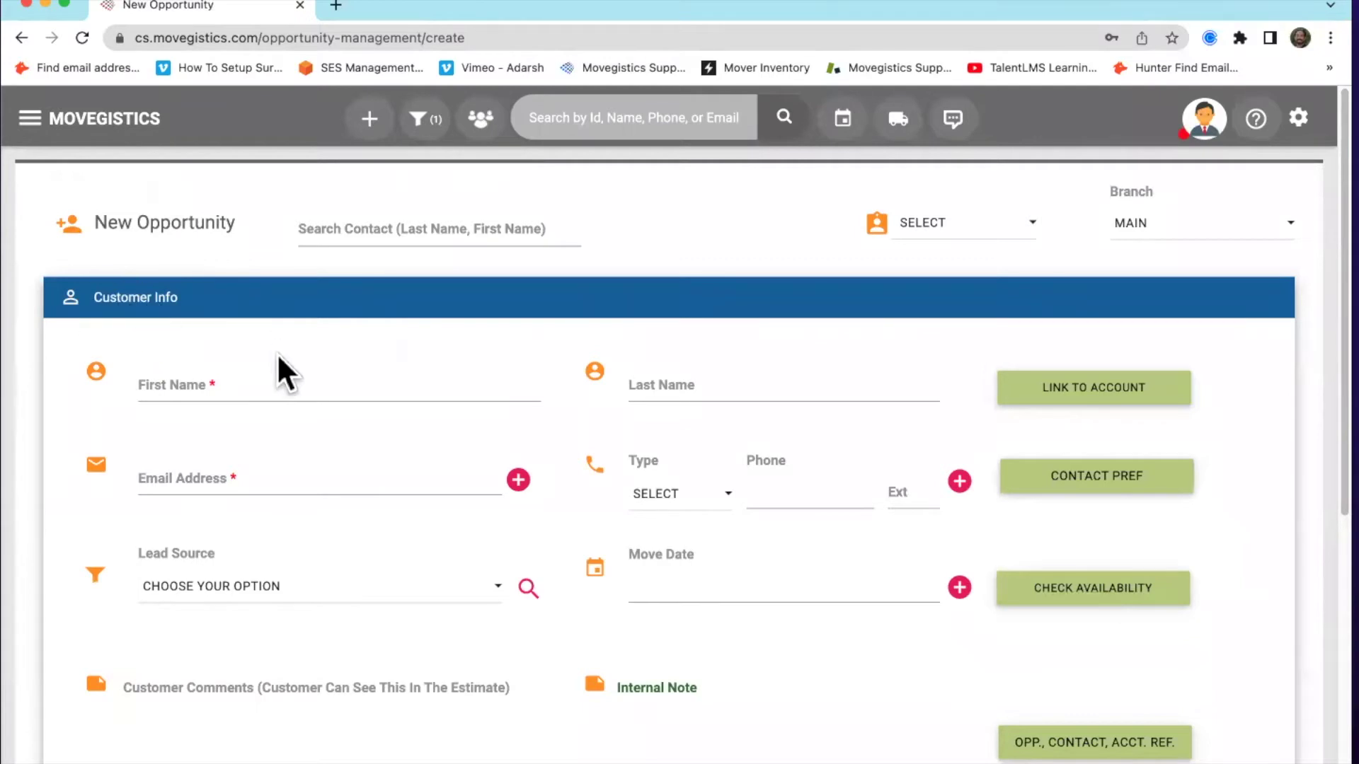
scroll(276, 383, "down", 3)
scroll(281, 427, "down", 3)
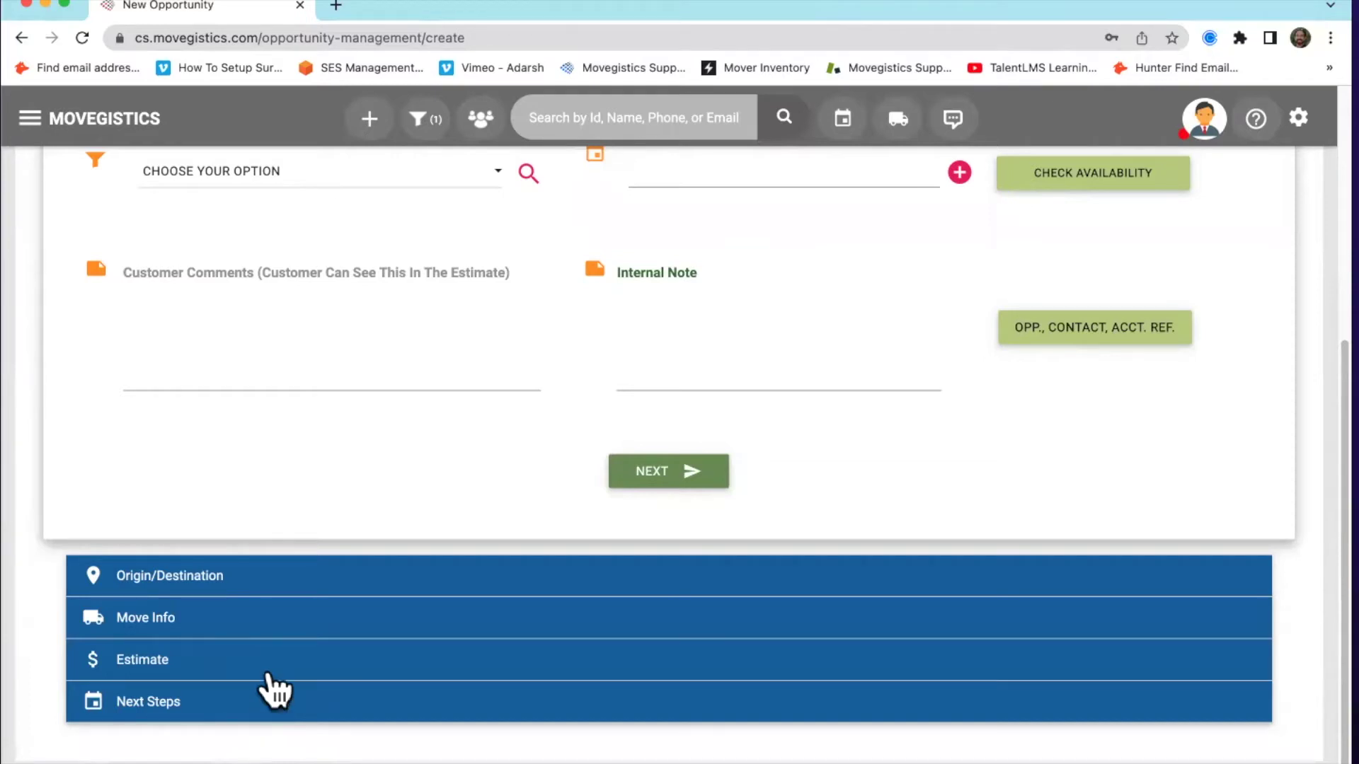
scroll(269, 701, "up", 6)
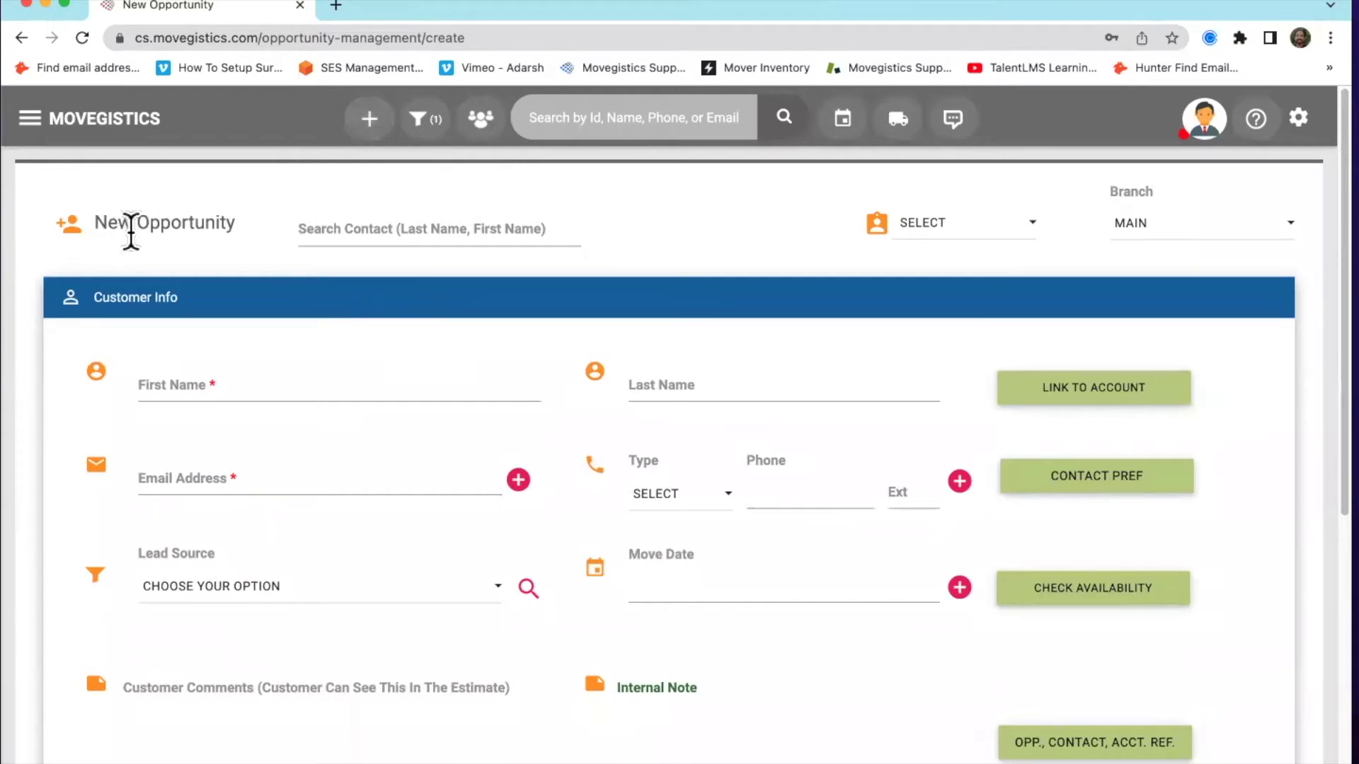
scroll(193, 252, "down", 5)
scroll(194, 253, "up", 5)
left_click(481, 138)
scroll(162, 213, "down", 1)
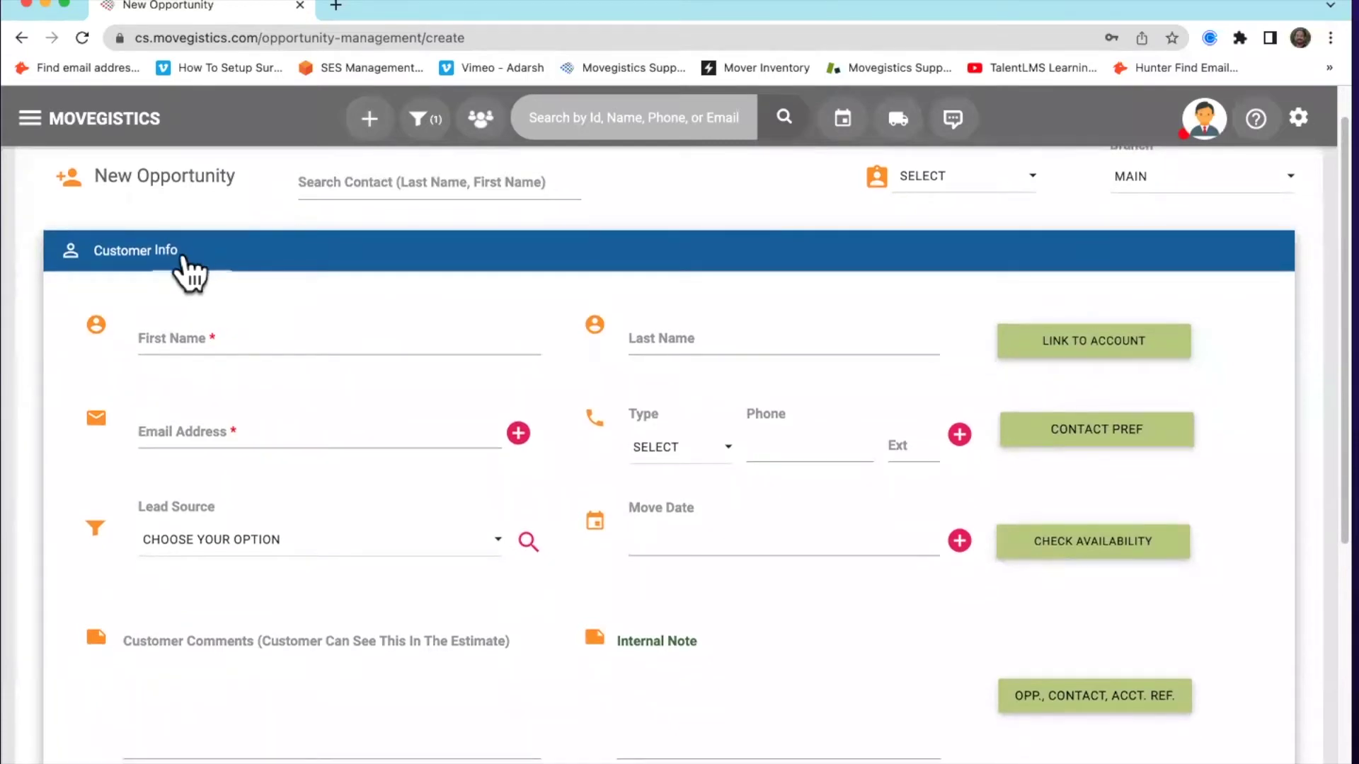
scroll(184, 255, "down", 2)
scroll(183, 255, "down", 4)
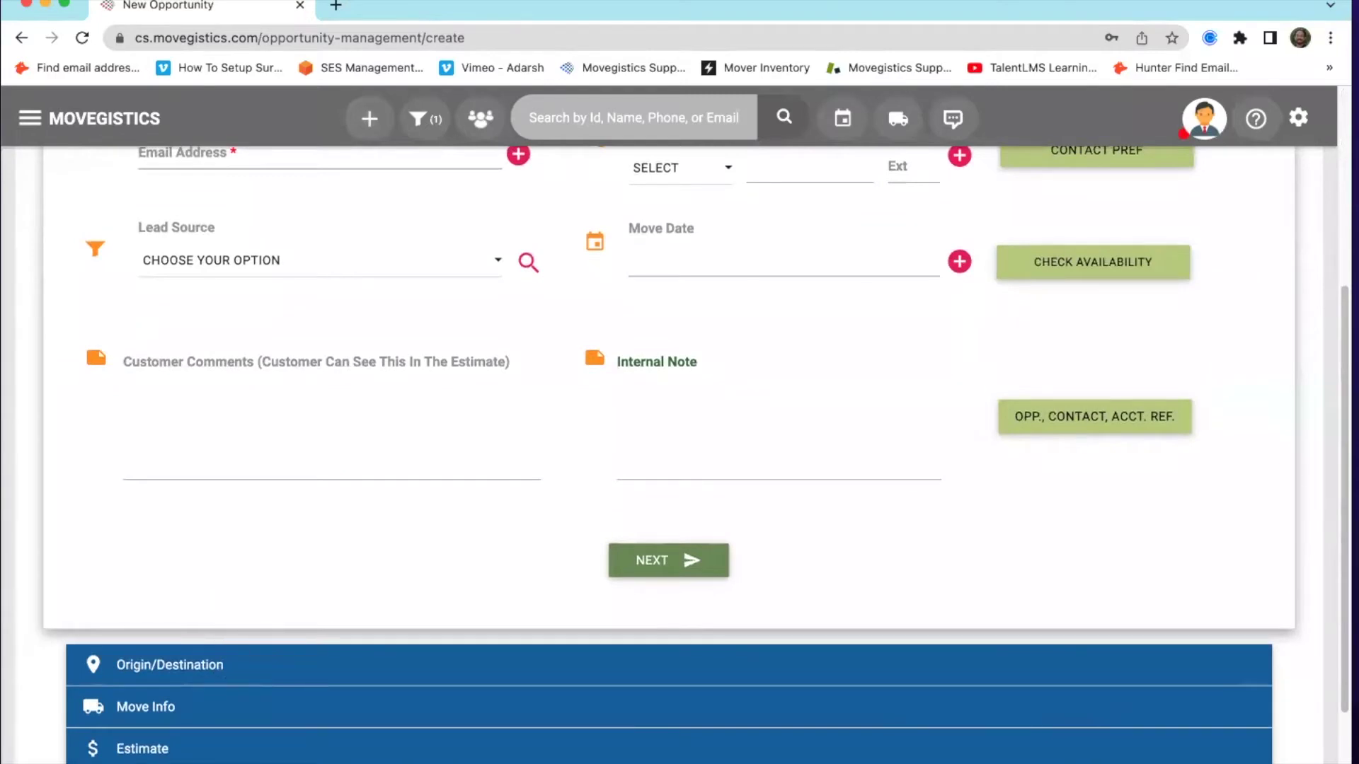
scroll(182, 615, "up", 7)
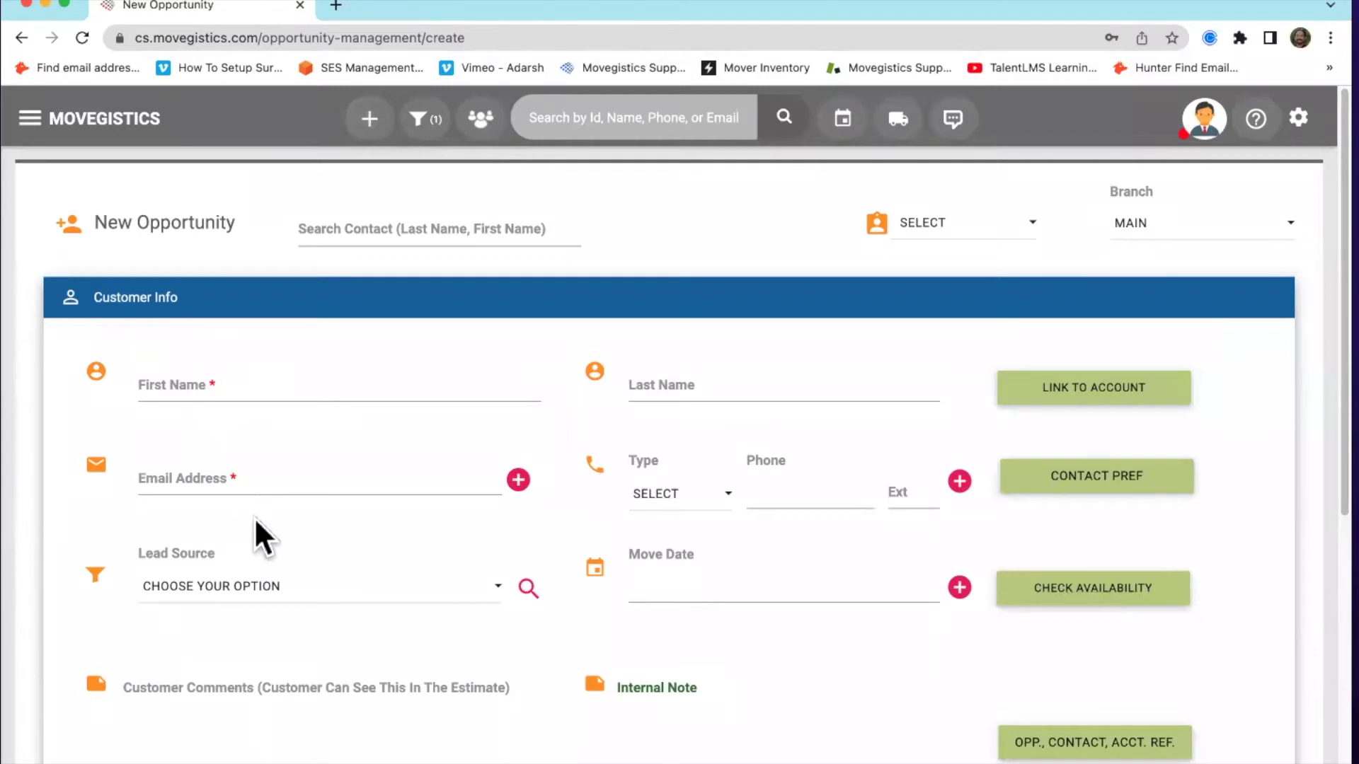
scroll(319, 531, "down", 8)
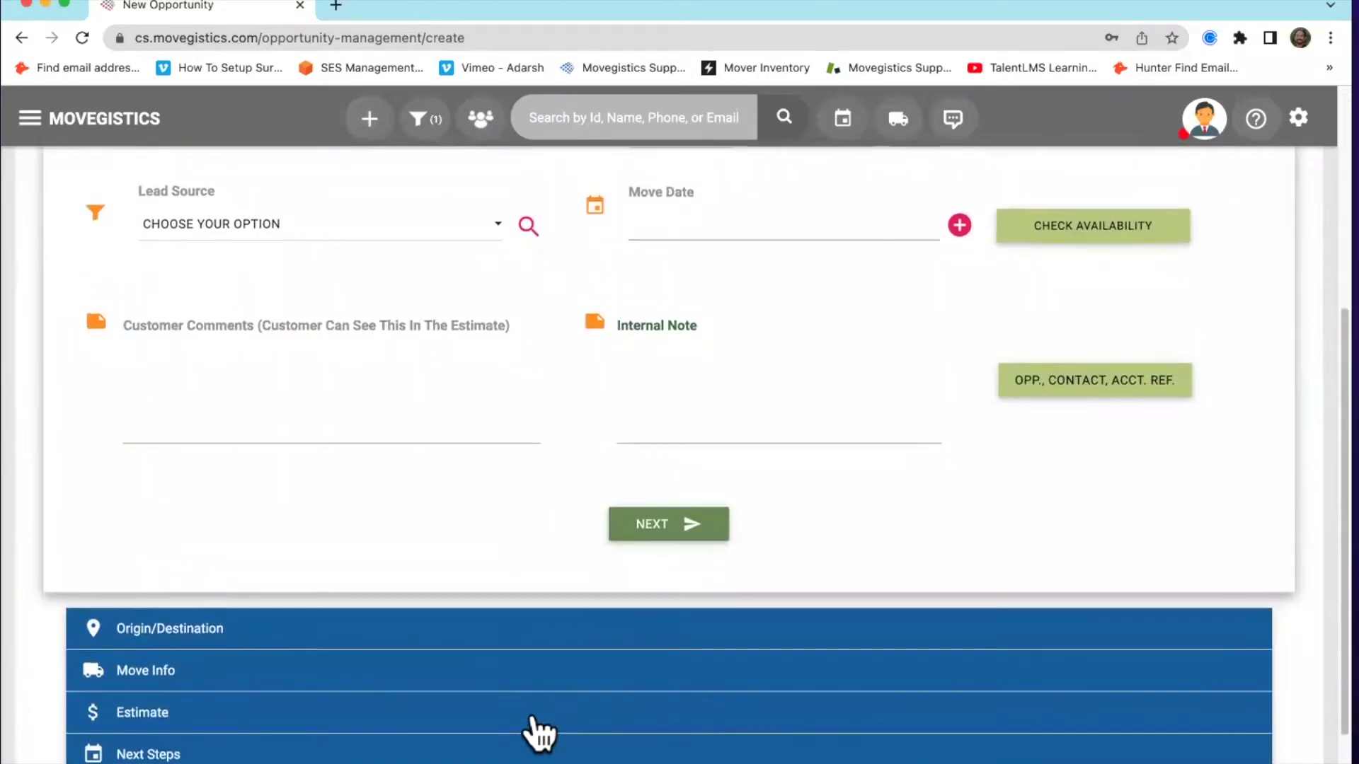
scroll(530, 635, "up", 5)
scroll(554, 311, "up", 3)
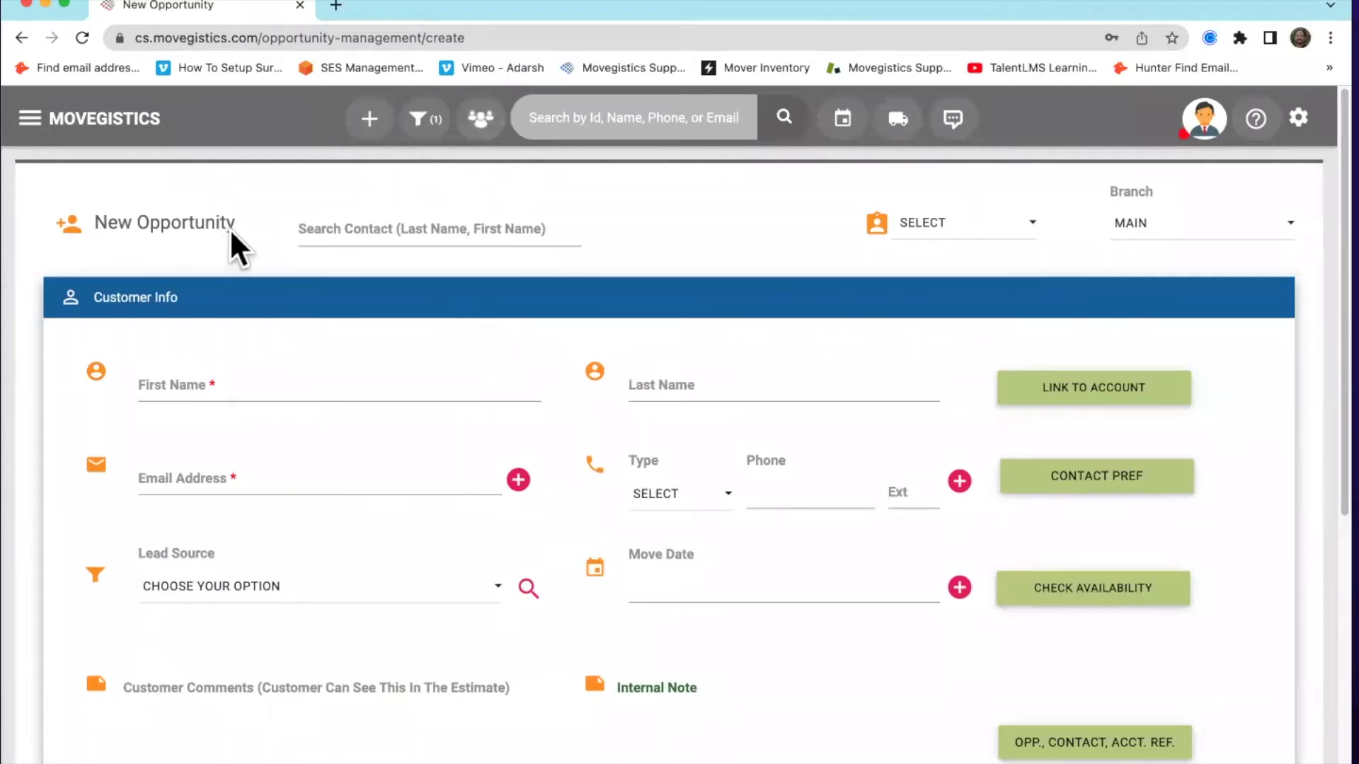
scroll(530, 337, "down", 1)
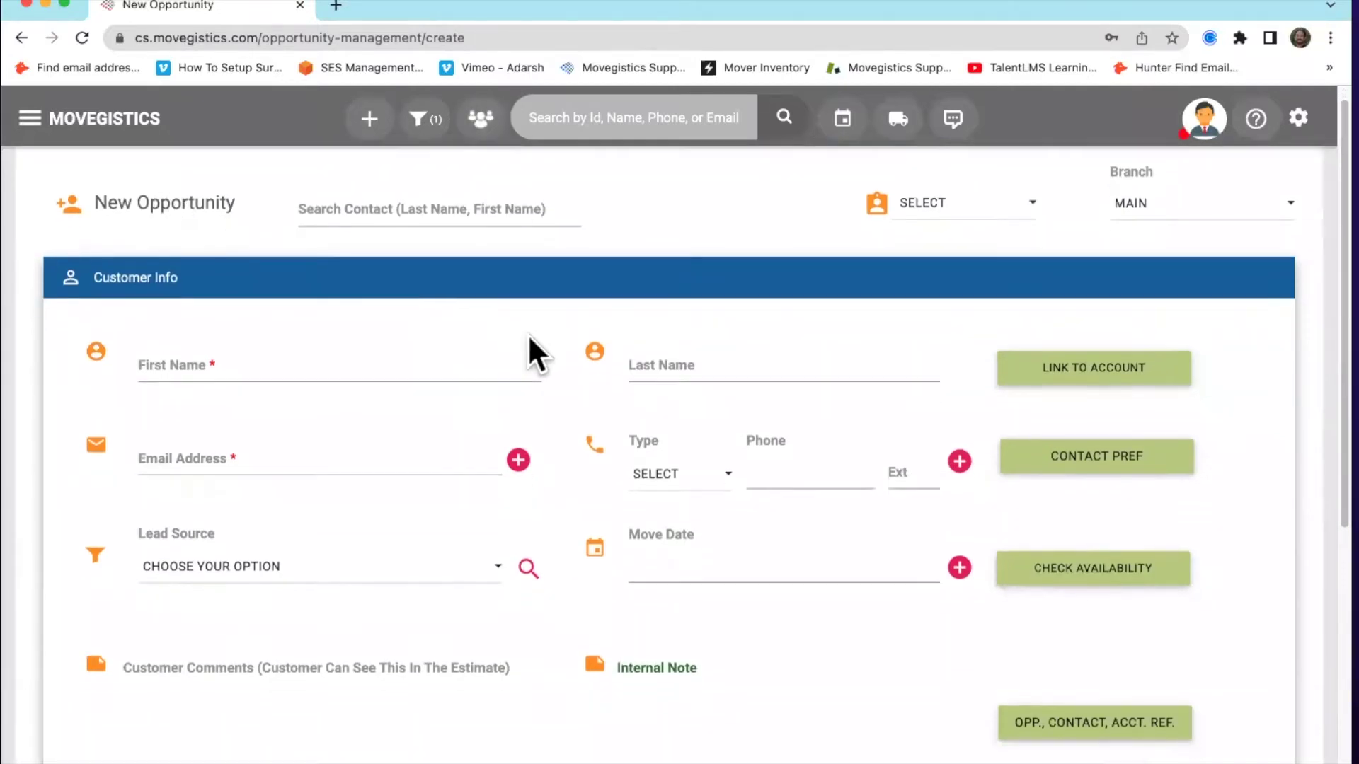
Enter the customer's first name, last name and e-mail address
left_click(470, 358)
key("Tab")
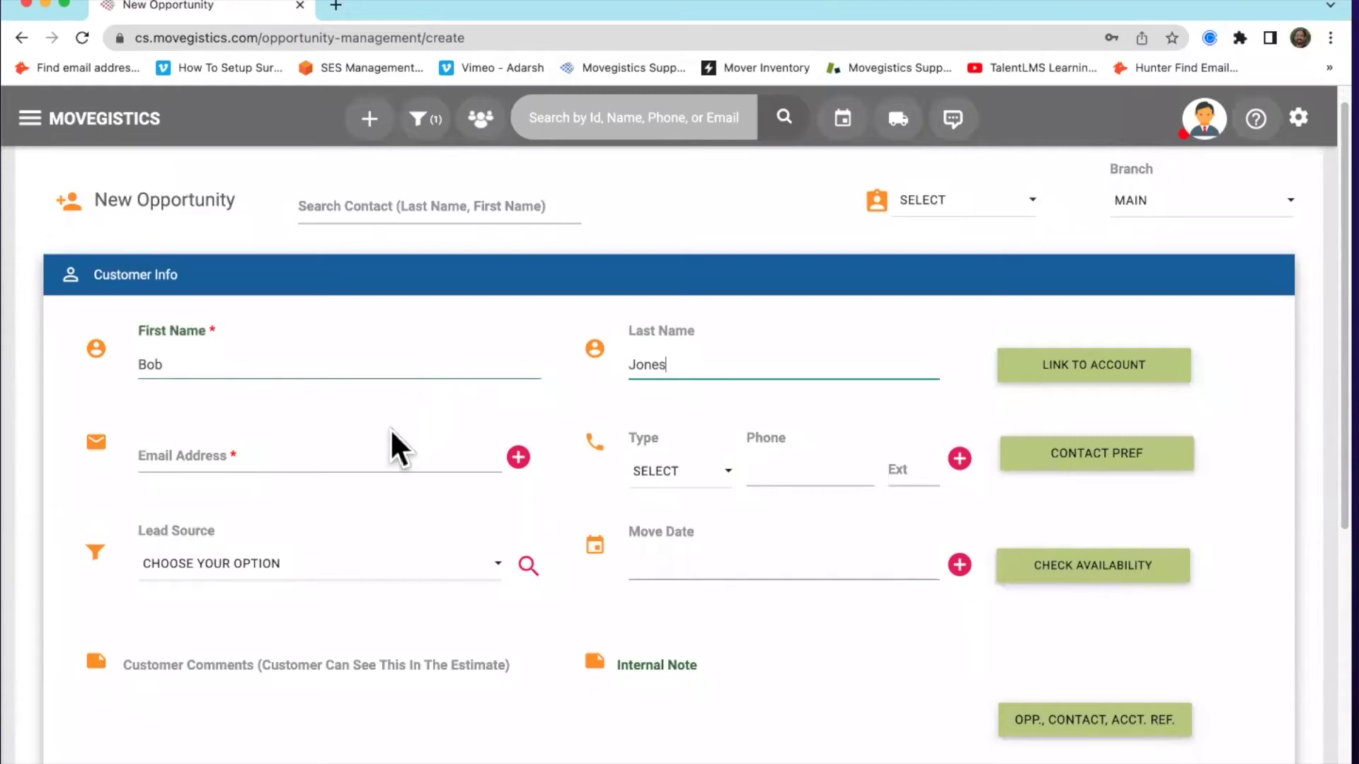
left_click(389, 444)
type("test@test.com")
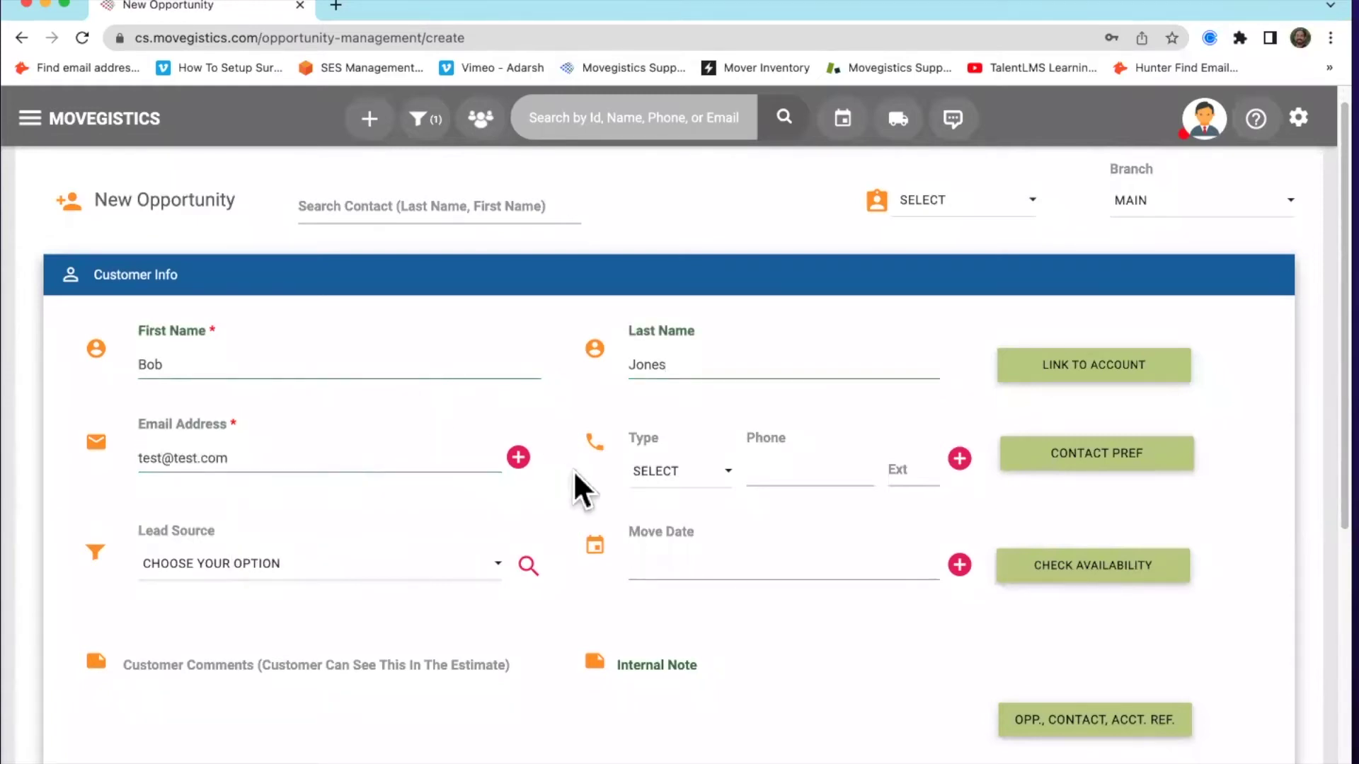
Fill in the customer's phone number from a saved number and mark it as Mobile
left_click(769, 472)
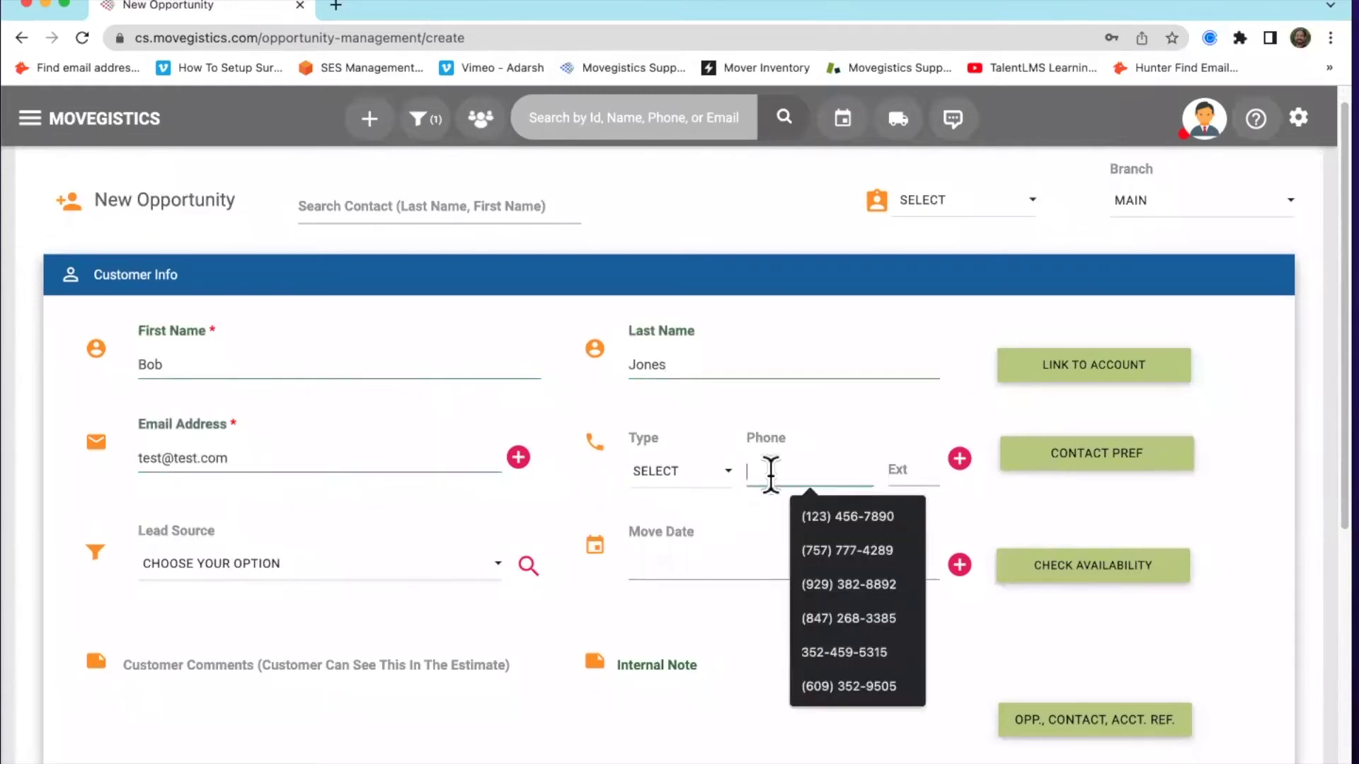
left_click(814, 501)
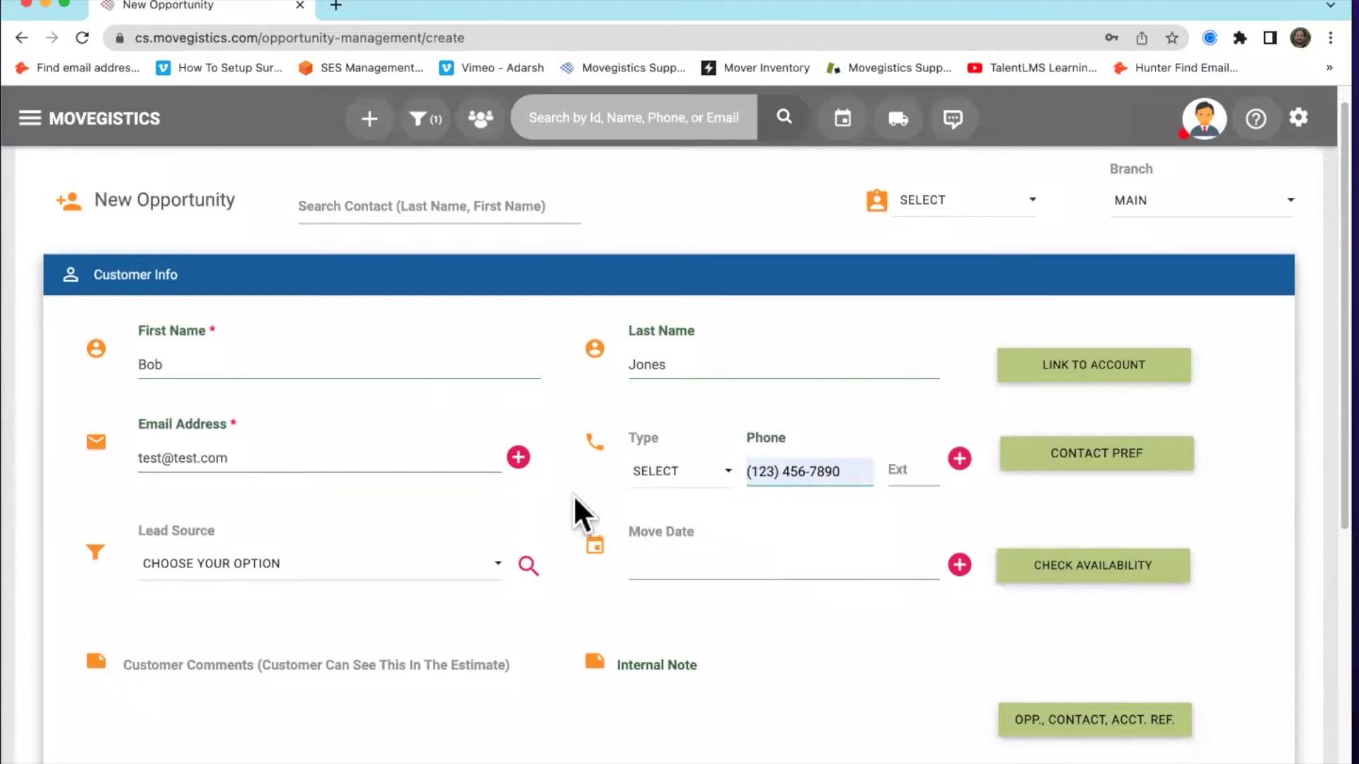
left_click(680, 476)
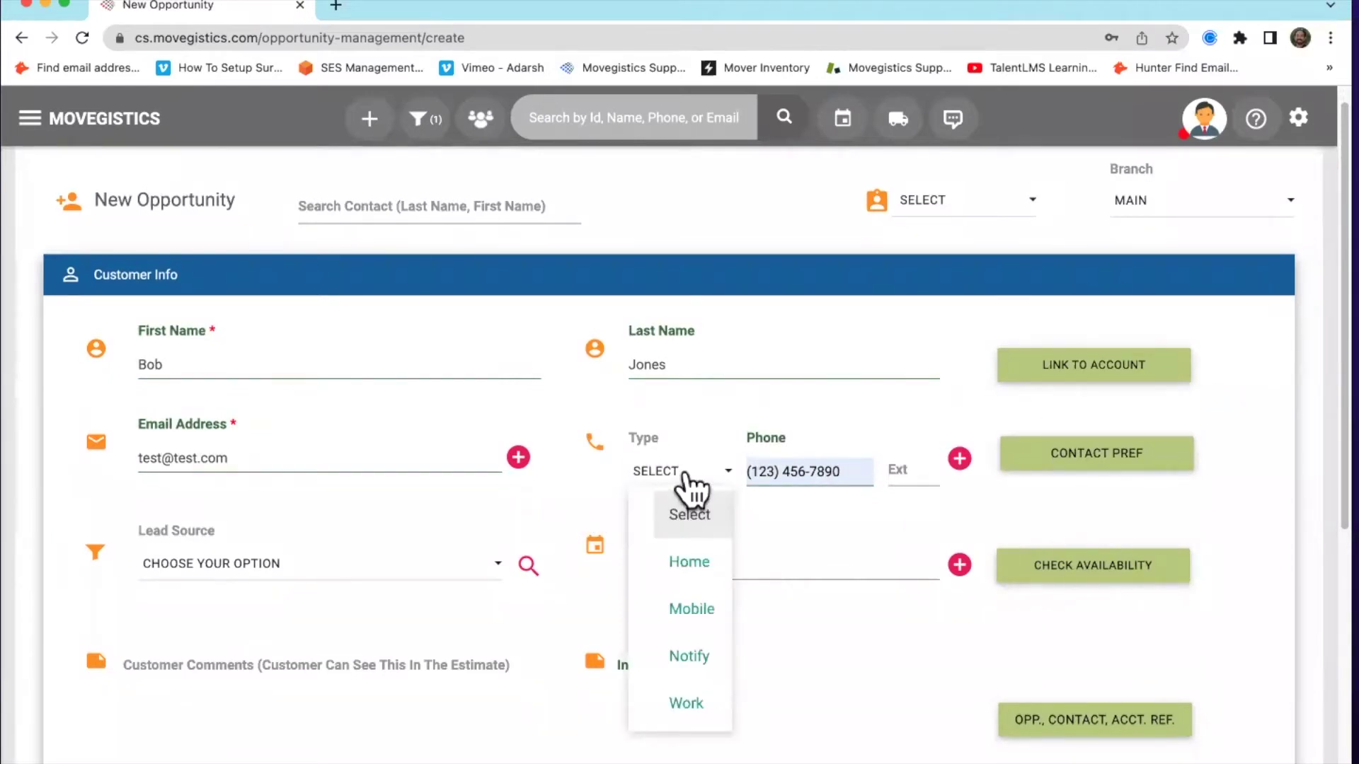
left_click(691, 608)
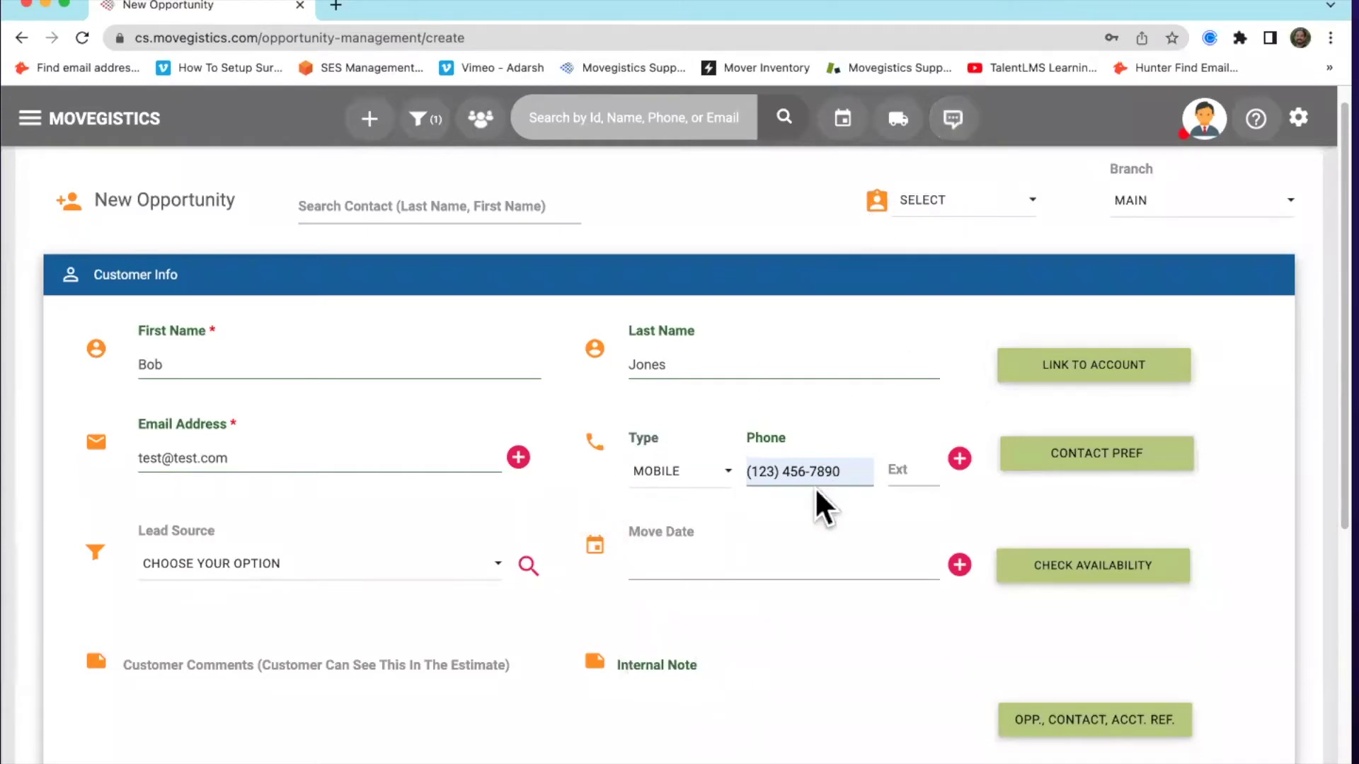
Choose FRIENDS/FAMILY as the opportunity's lead source
scroll(596, 462, "down", 3)
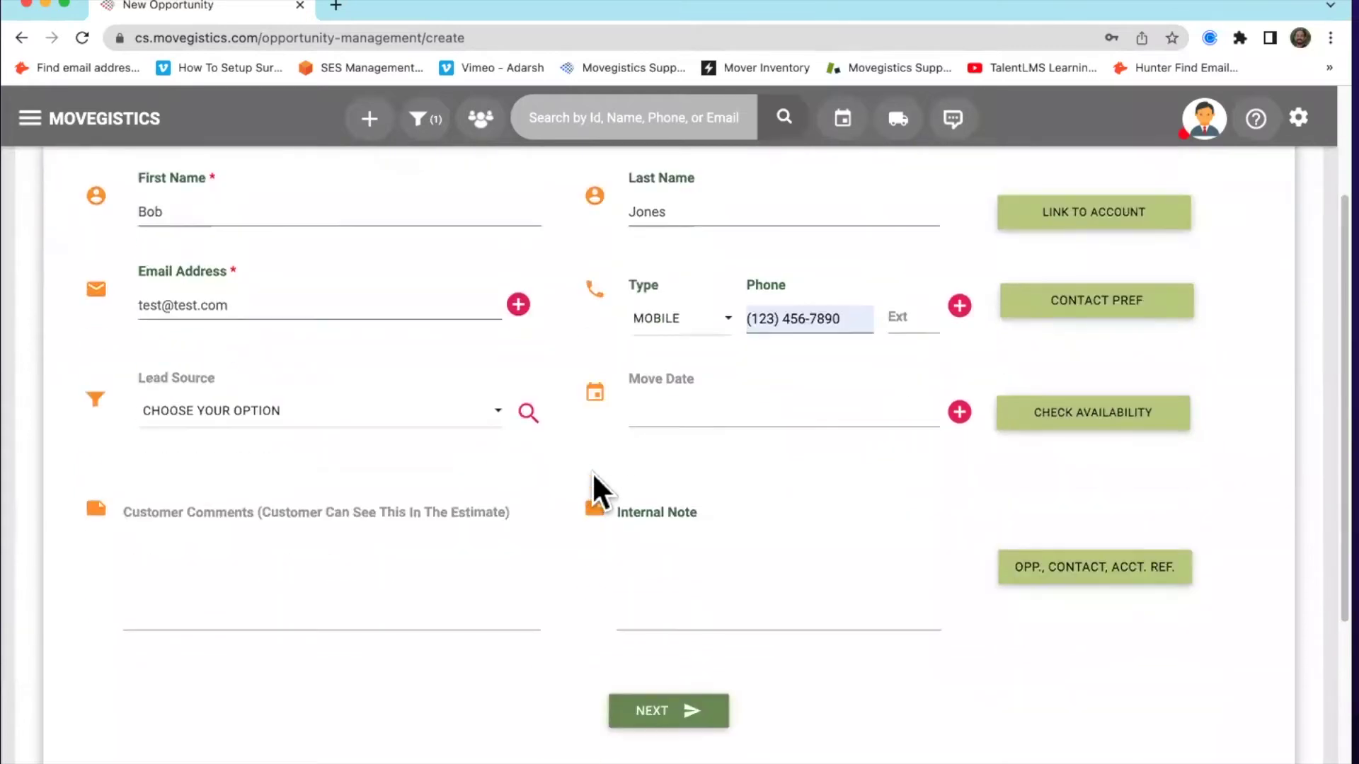
left_click(355, 413)
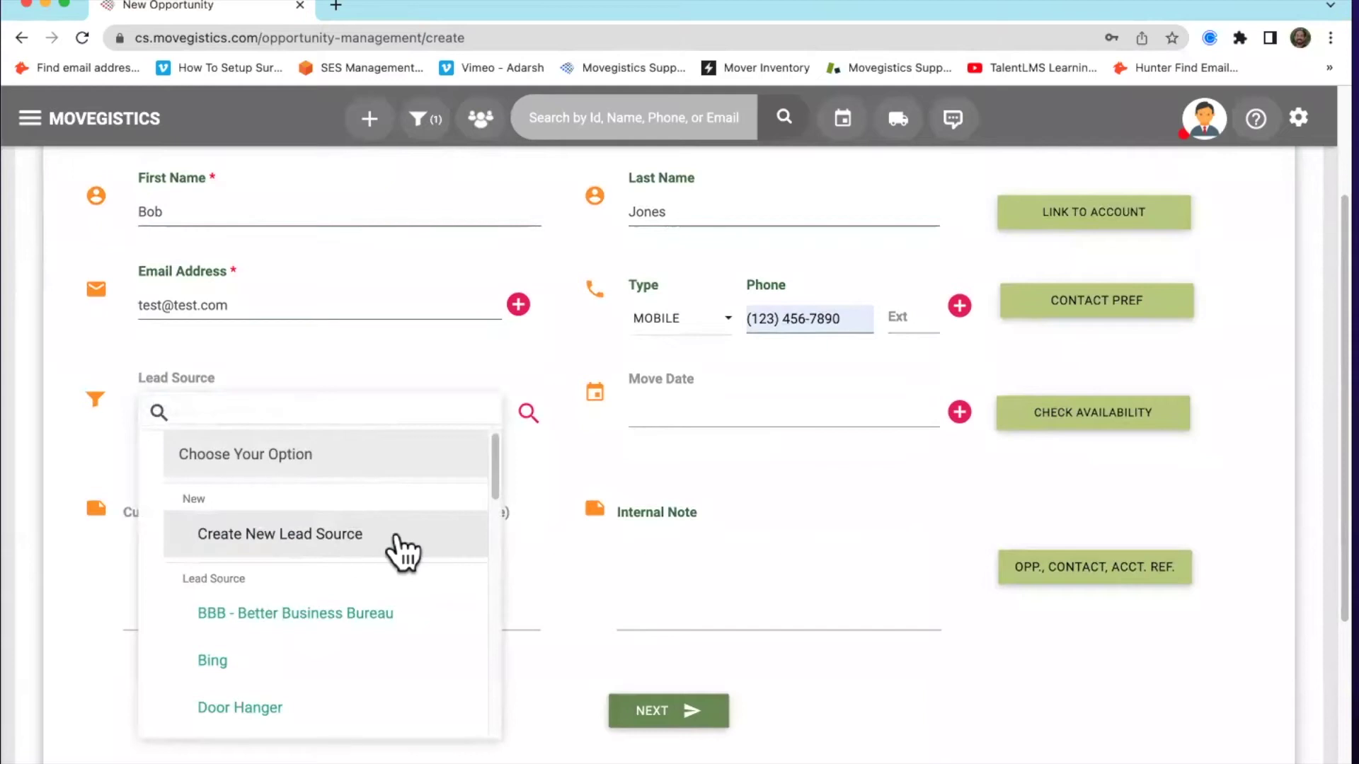
scroll(400, 608, "down", 3)
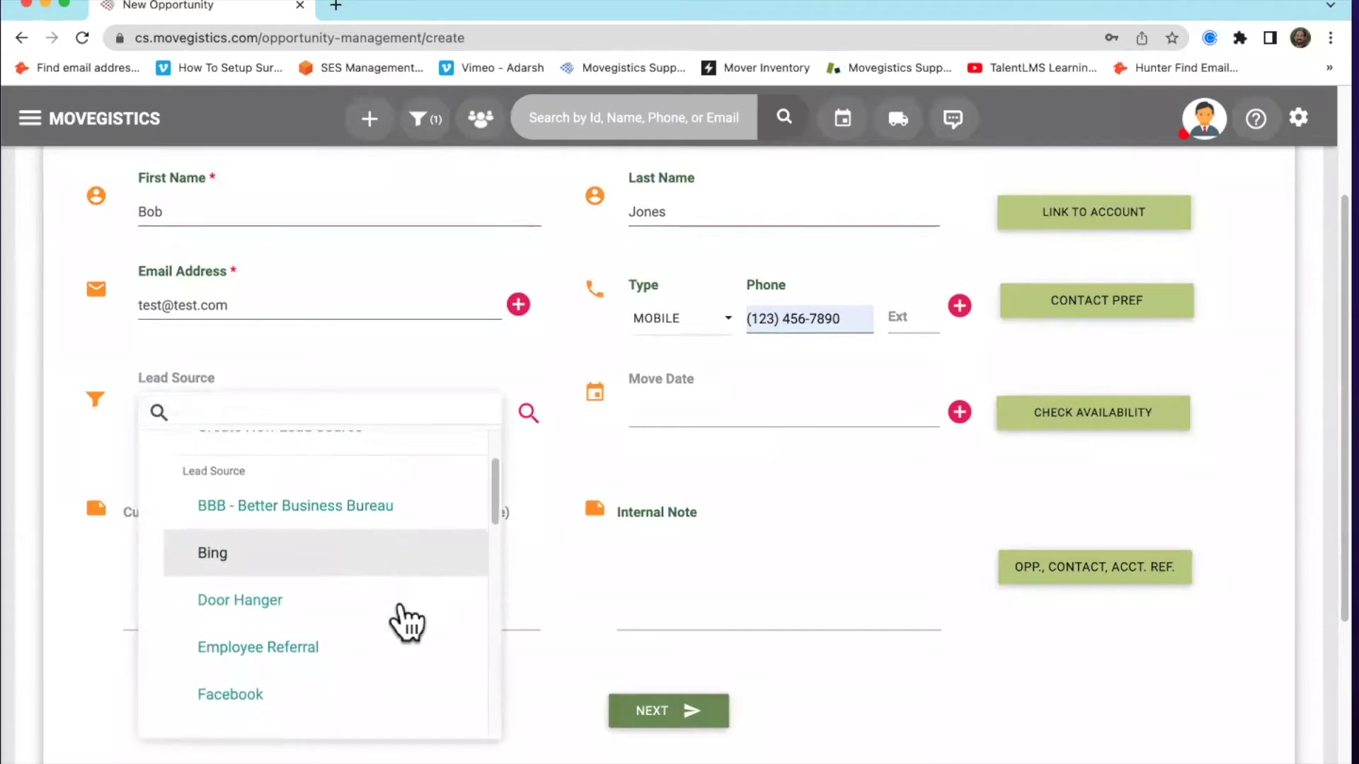
scroll(406, 623, "down", 2)
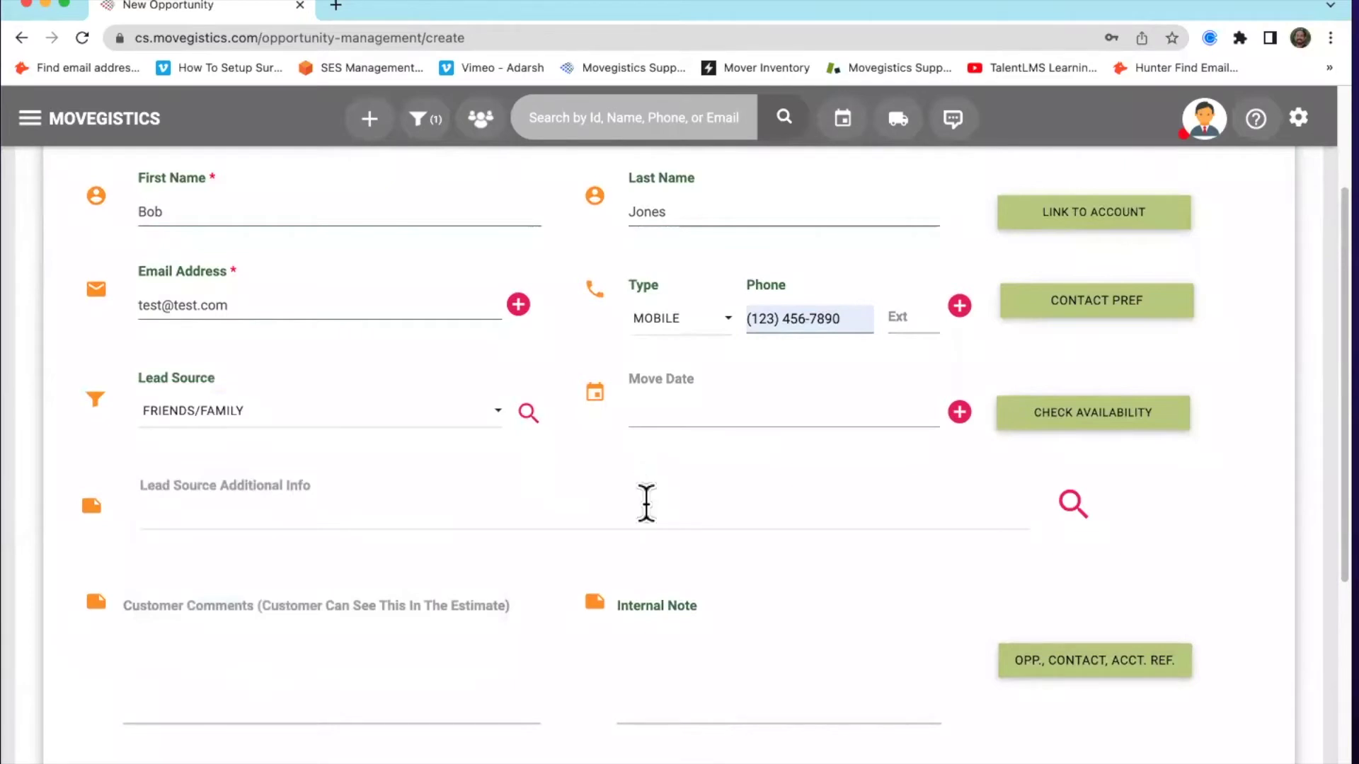
left_click(655, 411)
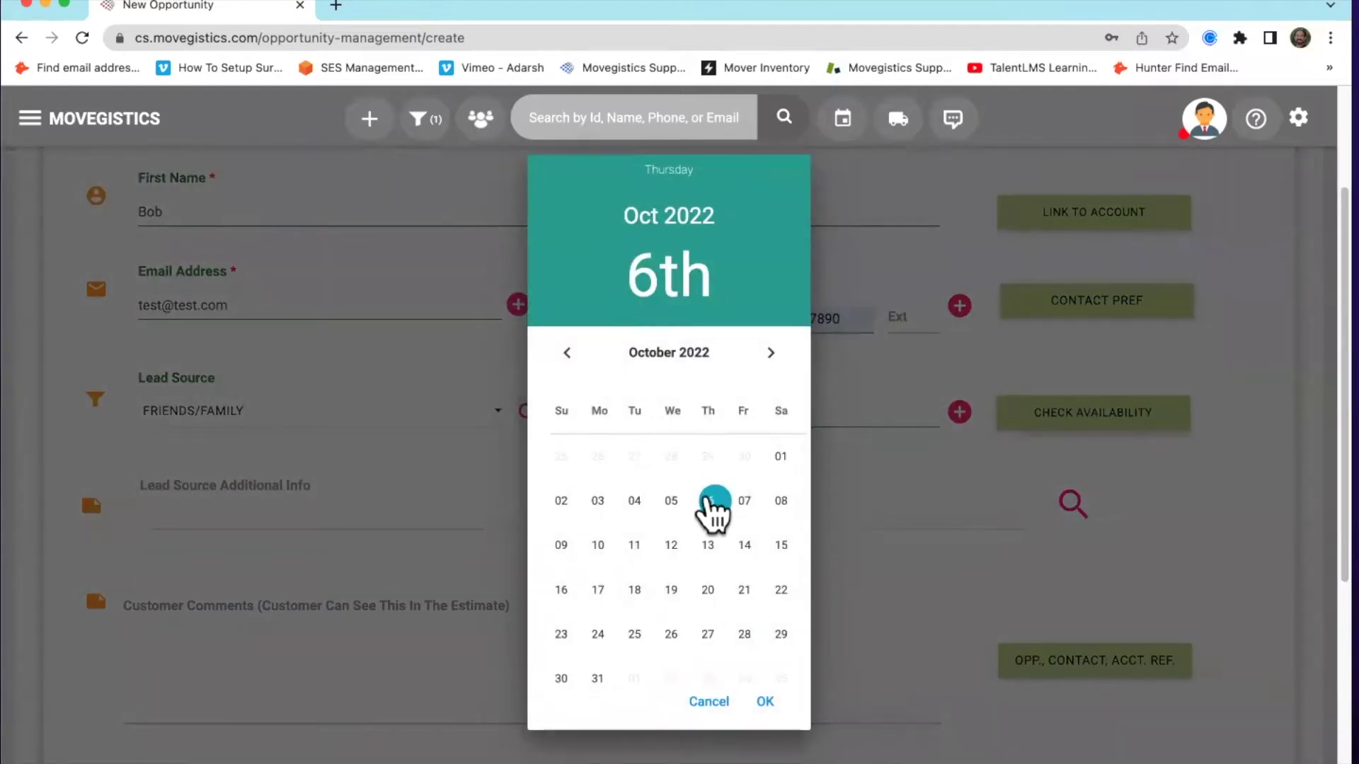
Set the opportunity's Move Date to Oct 6, 2022
left_click(765, 701)
left_click(645, 462)
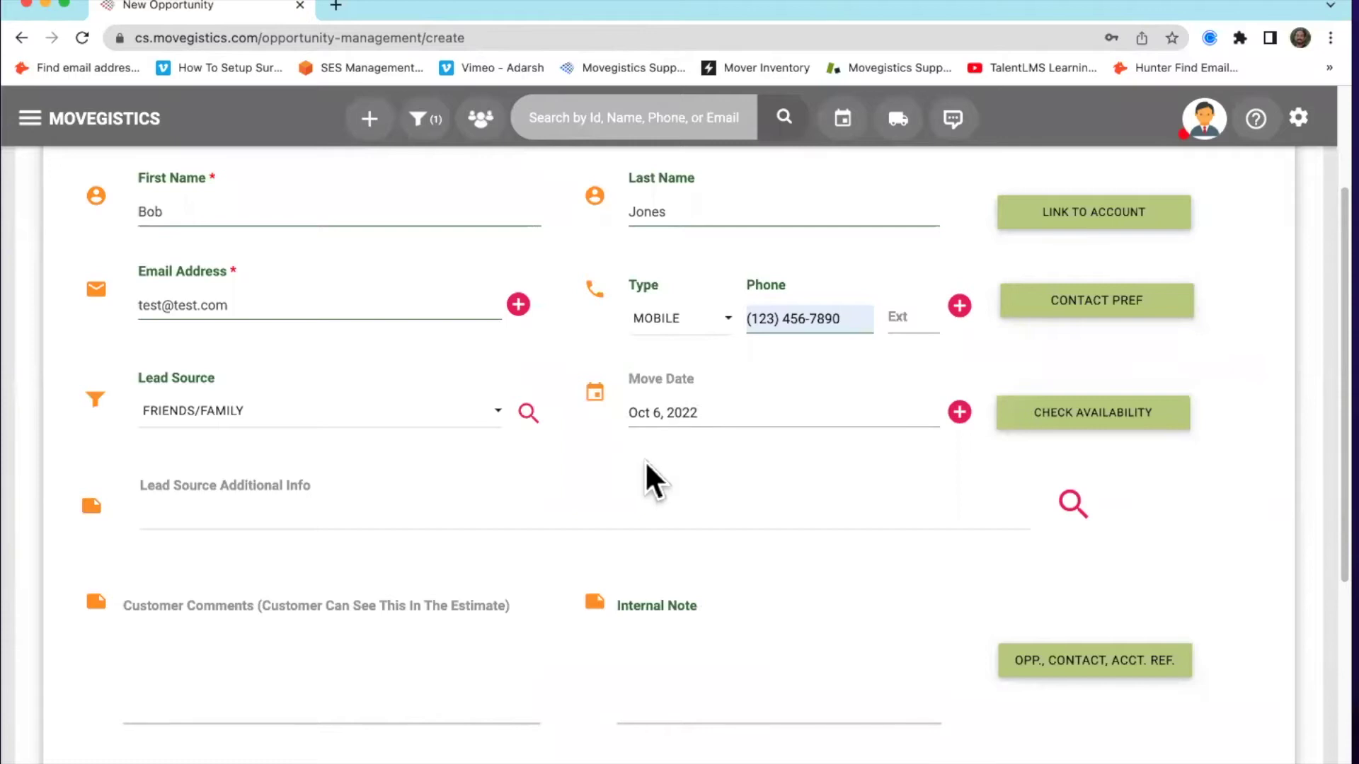
left_click(959, 412)
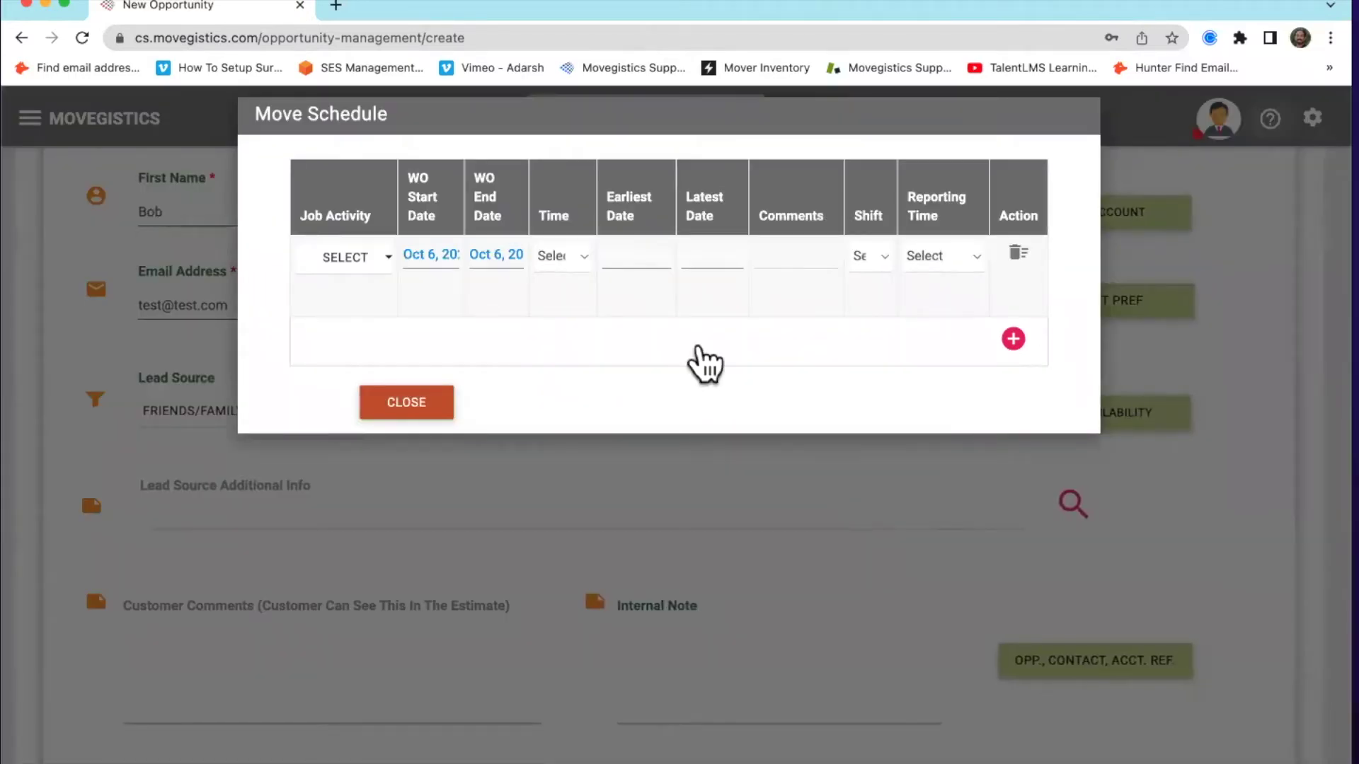
Add two more work-order rows to the move schedule, dated October 7 and 8, 2022
left_click(1014, 340)
left_click(1013, 420)
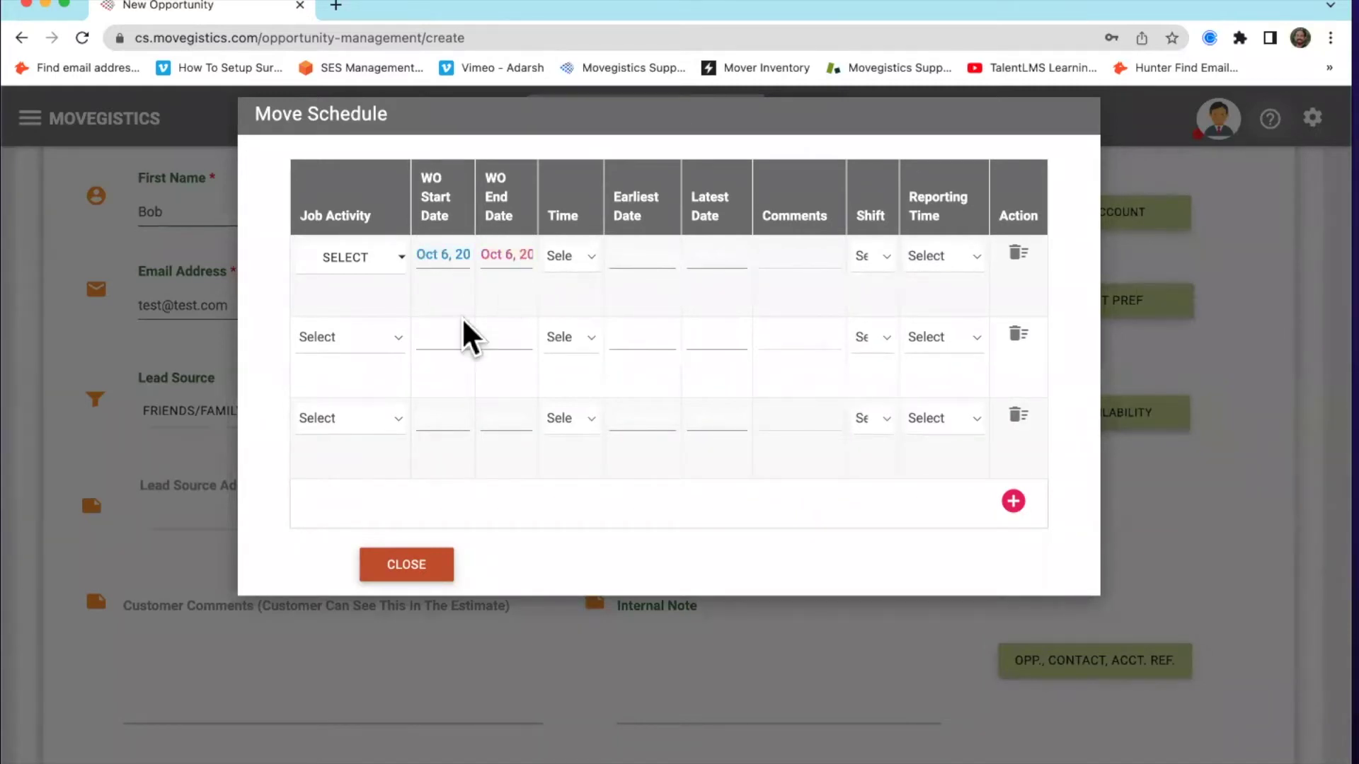
left_click(460, 339)
left_click(613, 469)
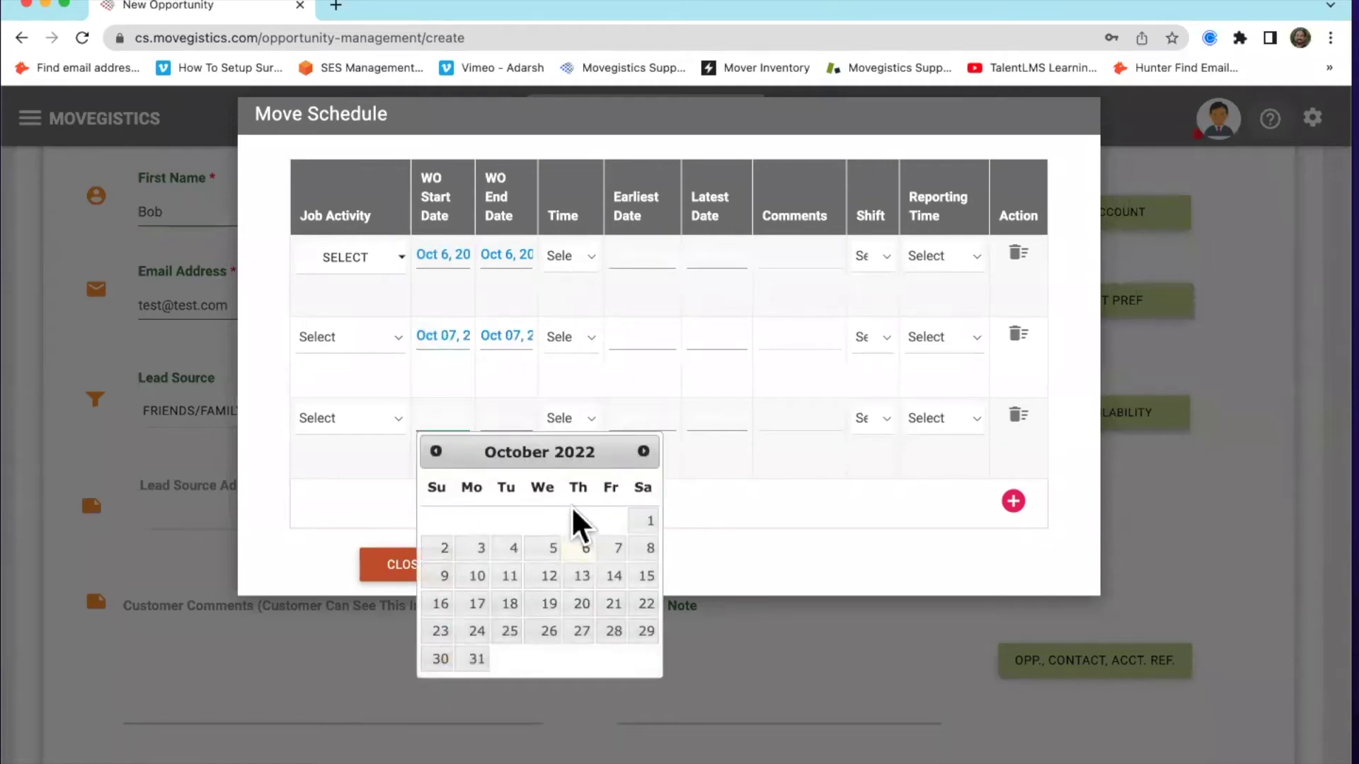
left_click(643, 550)
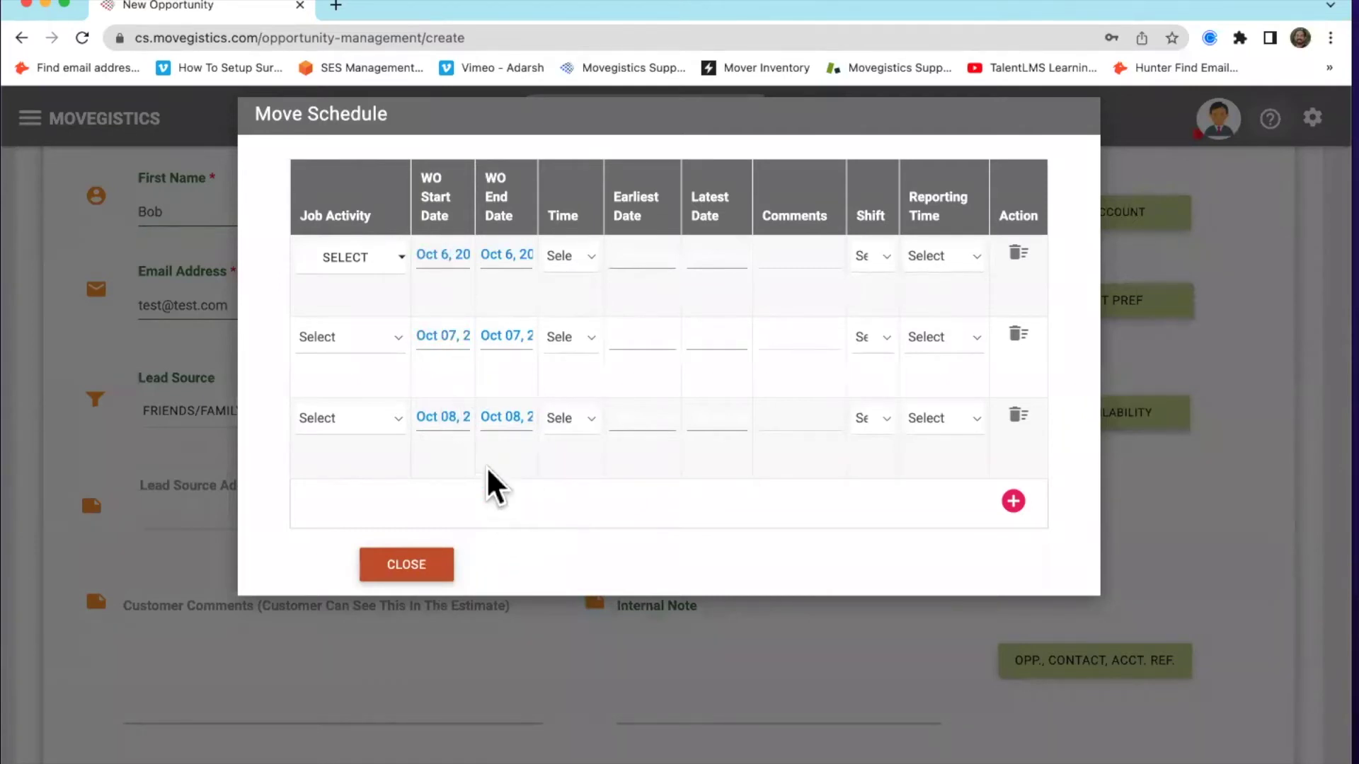
left_click(358, 263)
Set Packing as the job activity for each of the three schedule rows
scroll(416, 449, "down", 10)
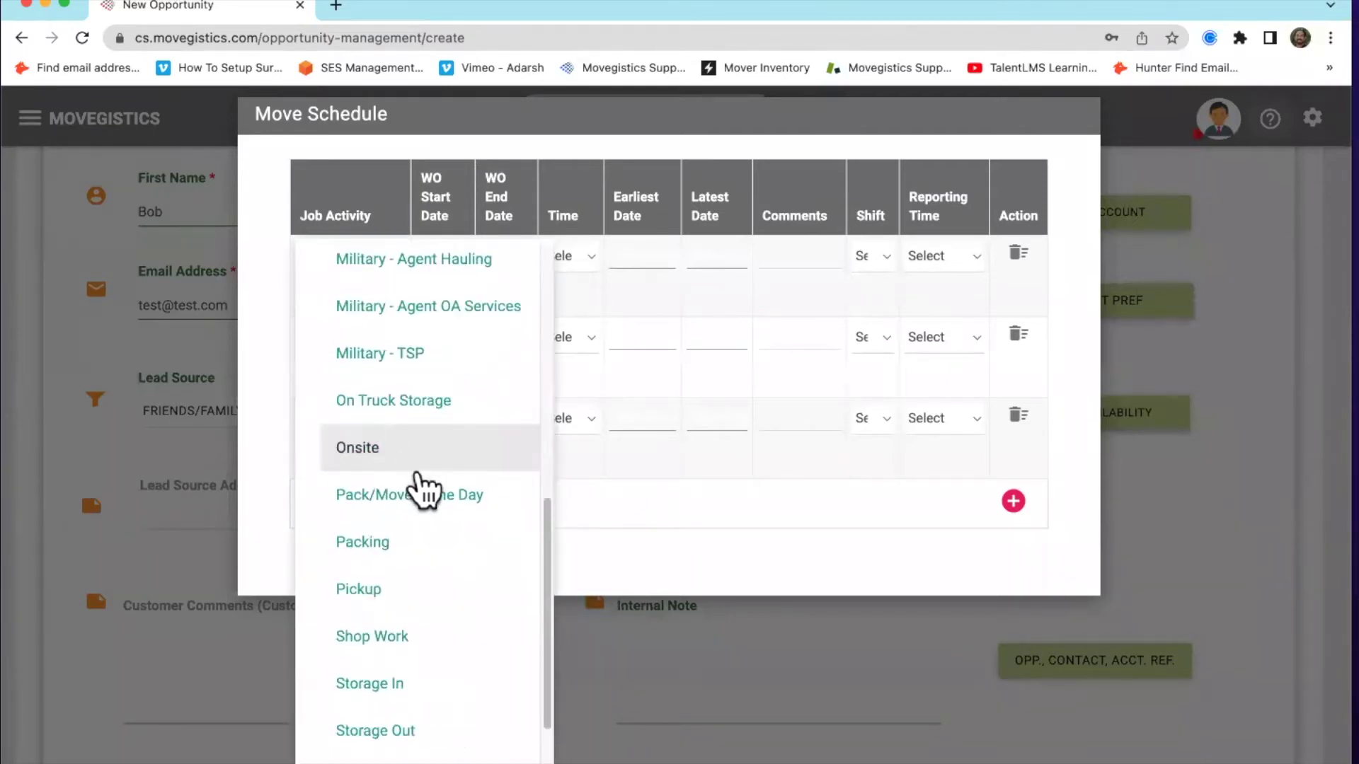
left_click(410, 544)
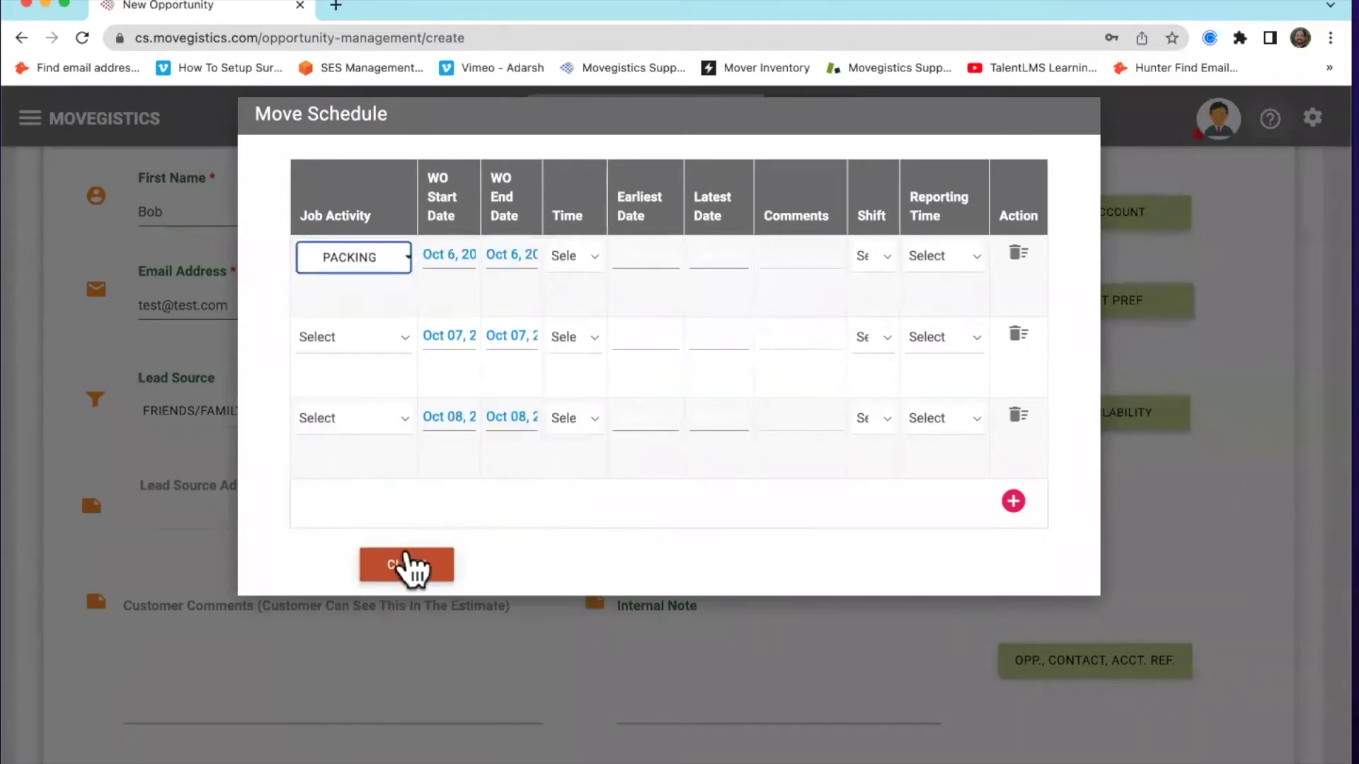
left_click(331, 335)
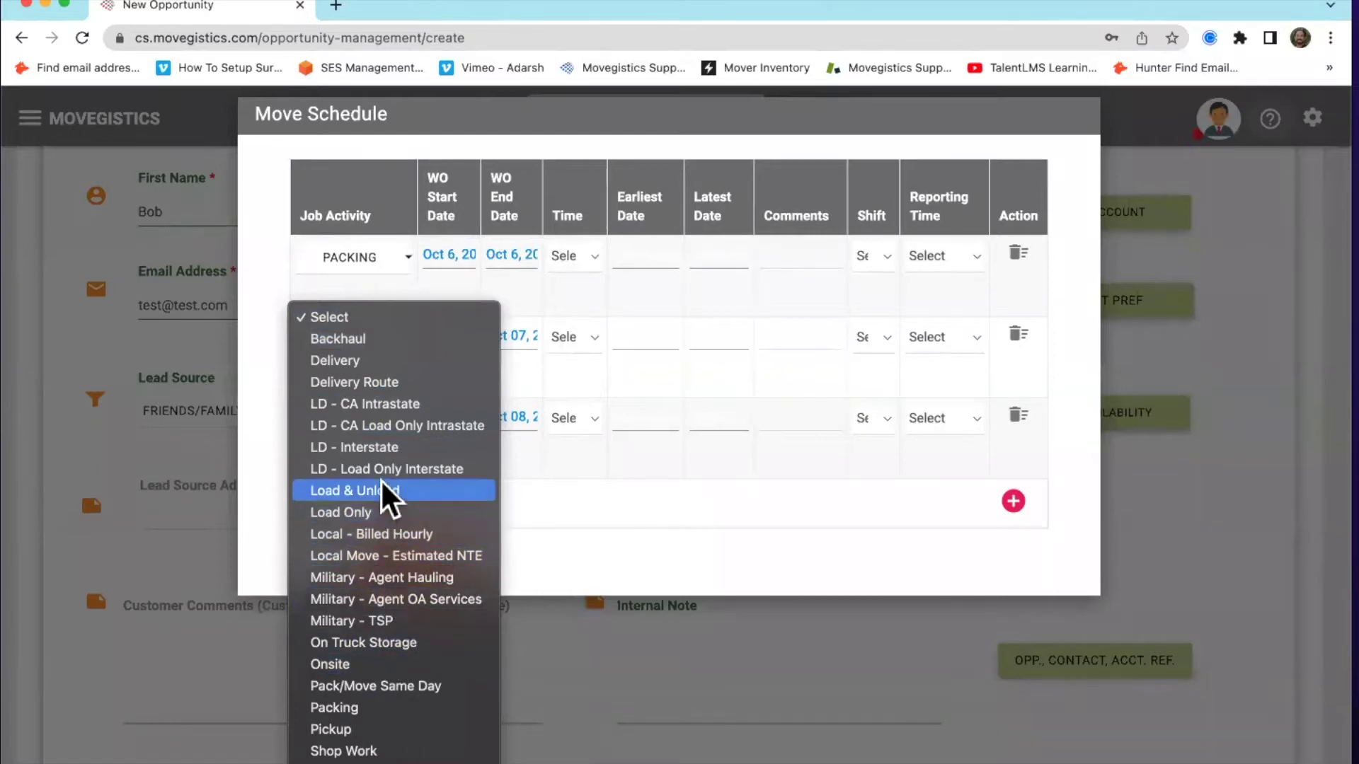
scroll(380, 479, "down", 2)
scroll(385, 516, "down", 1)
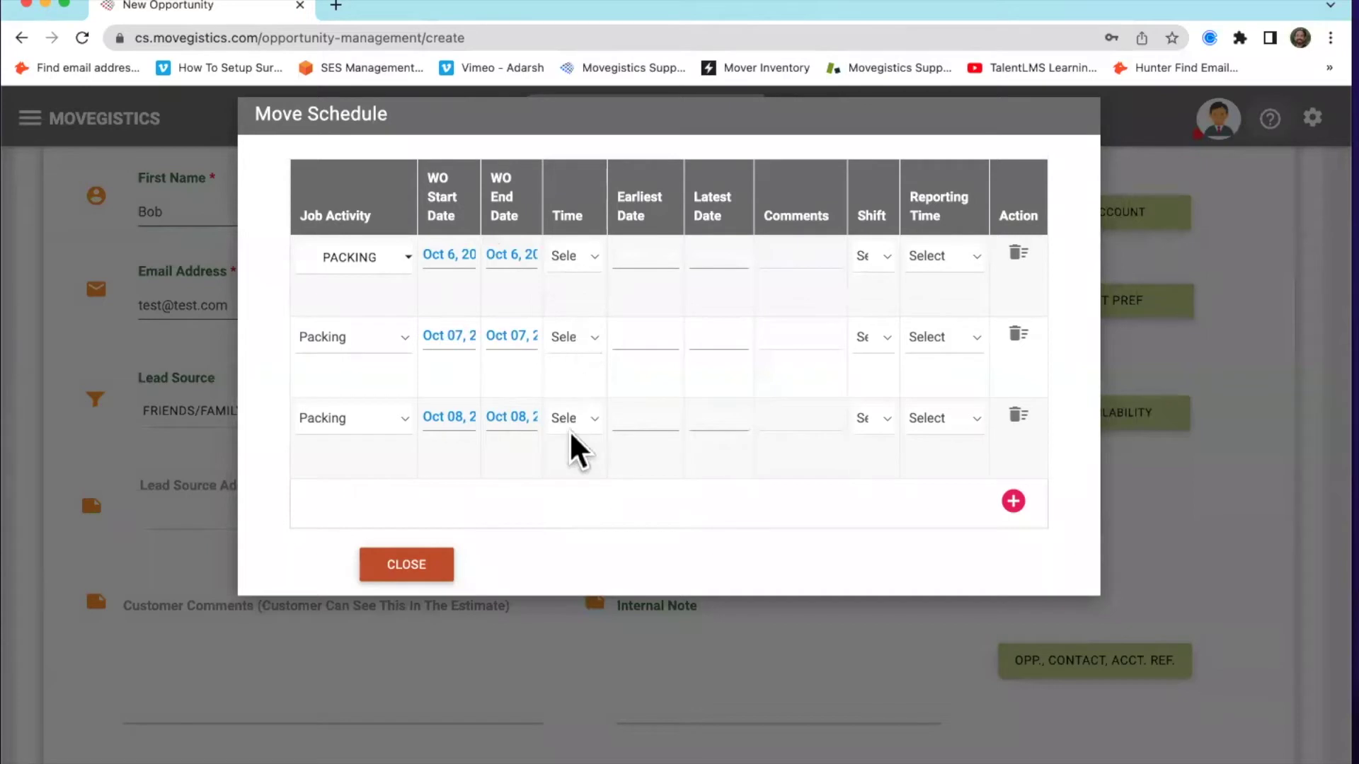
left_click(567, 255)
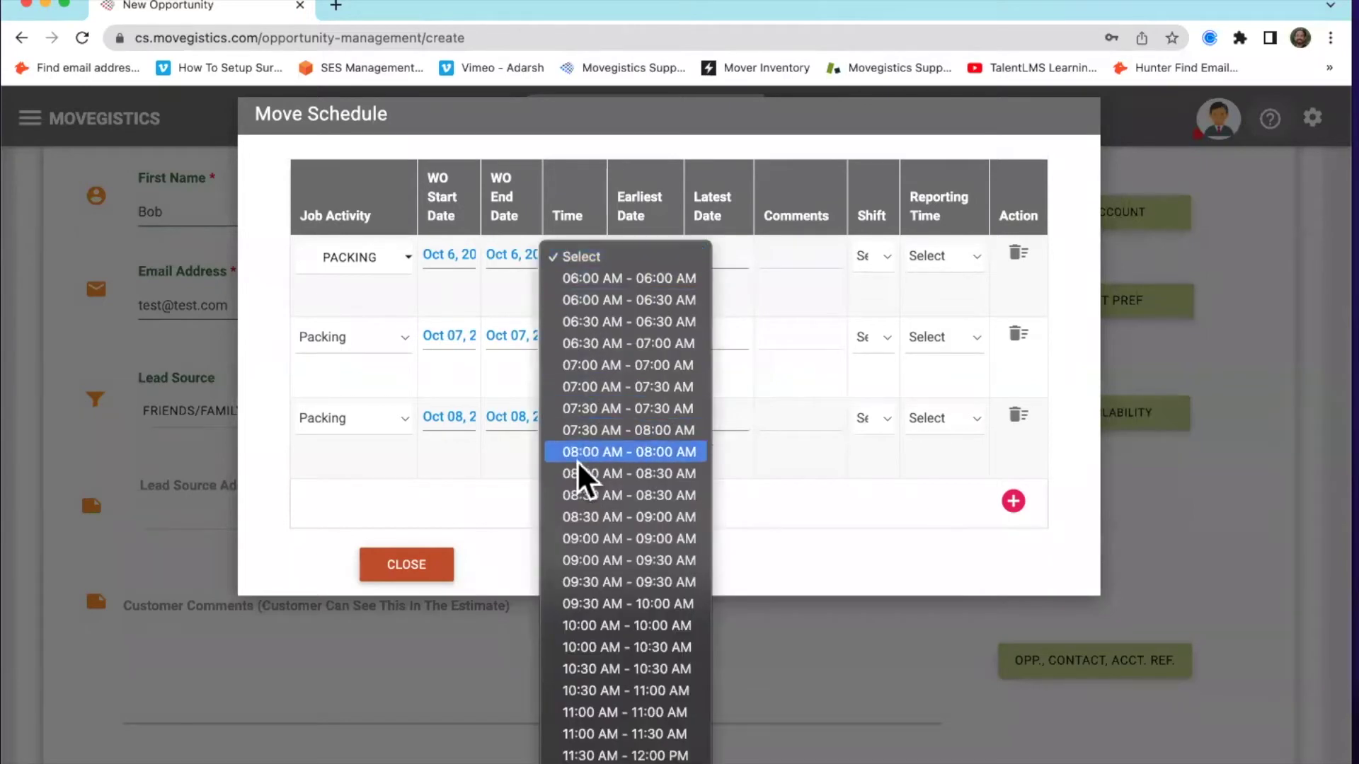
Set the schedule rows' time slots, starting with 09:00 AM for the first row
left_click(605, 538)
left_click(570, 339)
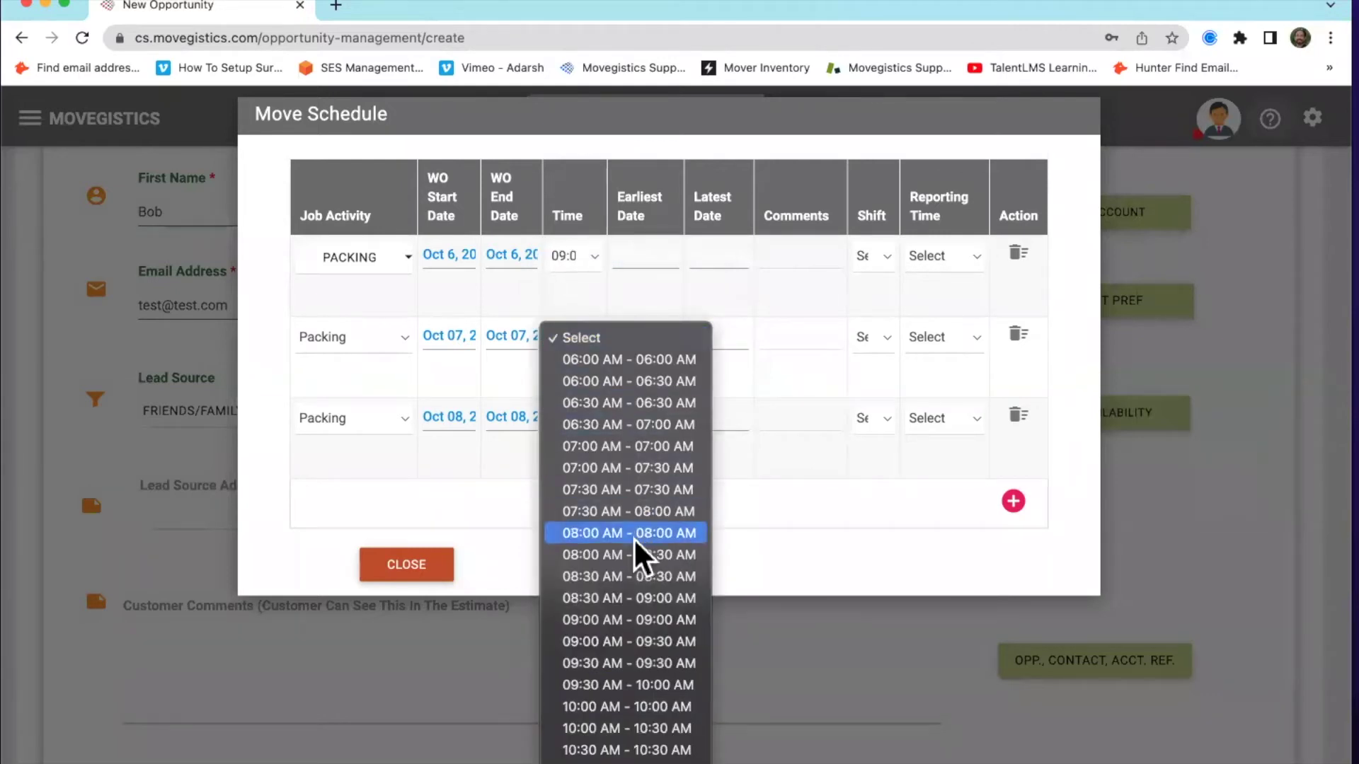
left_click(627, 641)
left_click(577, 428)
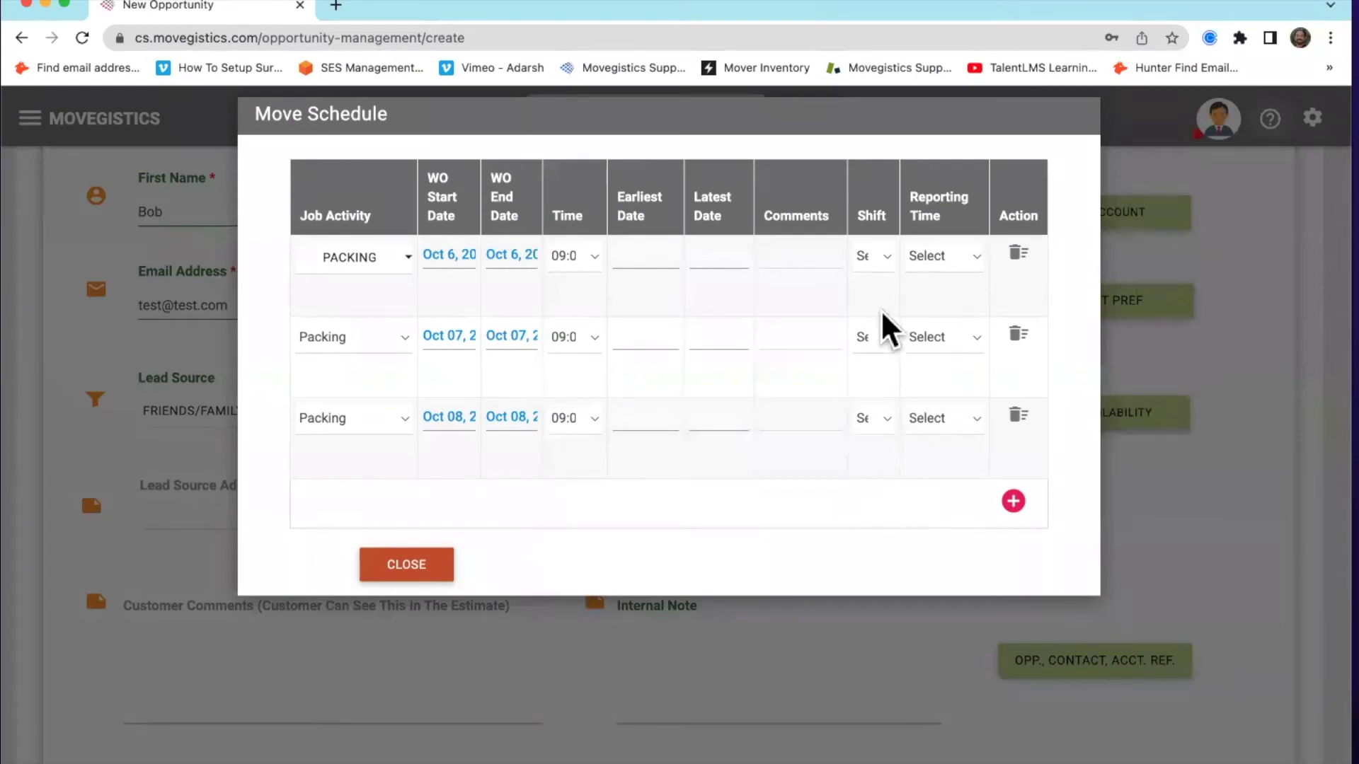
Choose a shift, delete the extra rows, set 08:00 AM reporting time, and close the schedule
left_click(867, 256)
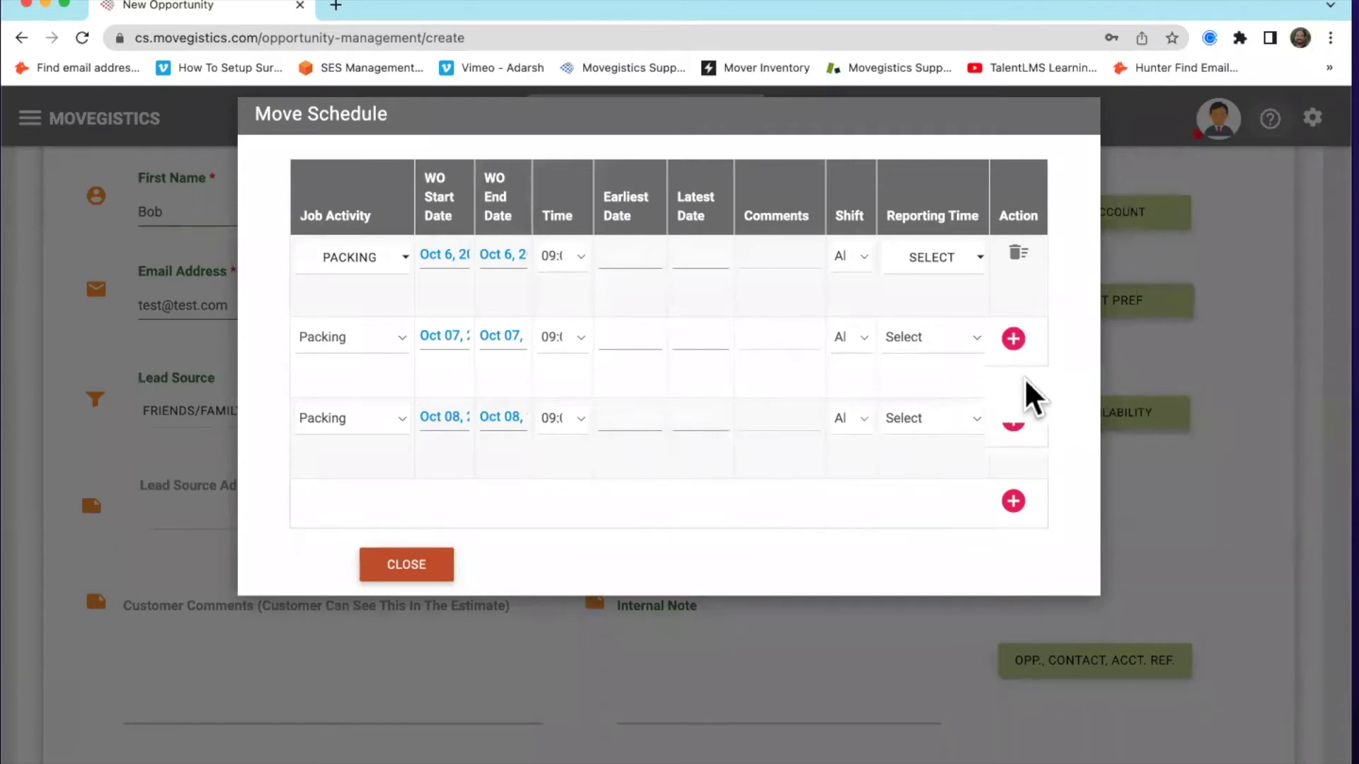
left_click(1012, 418)
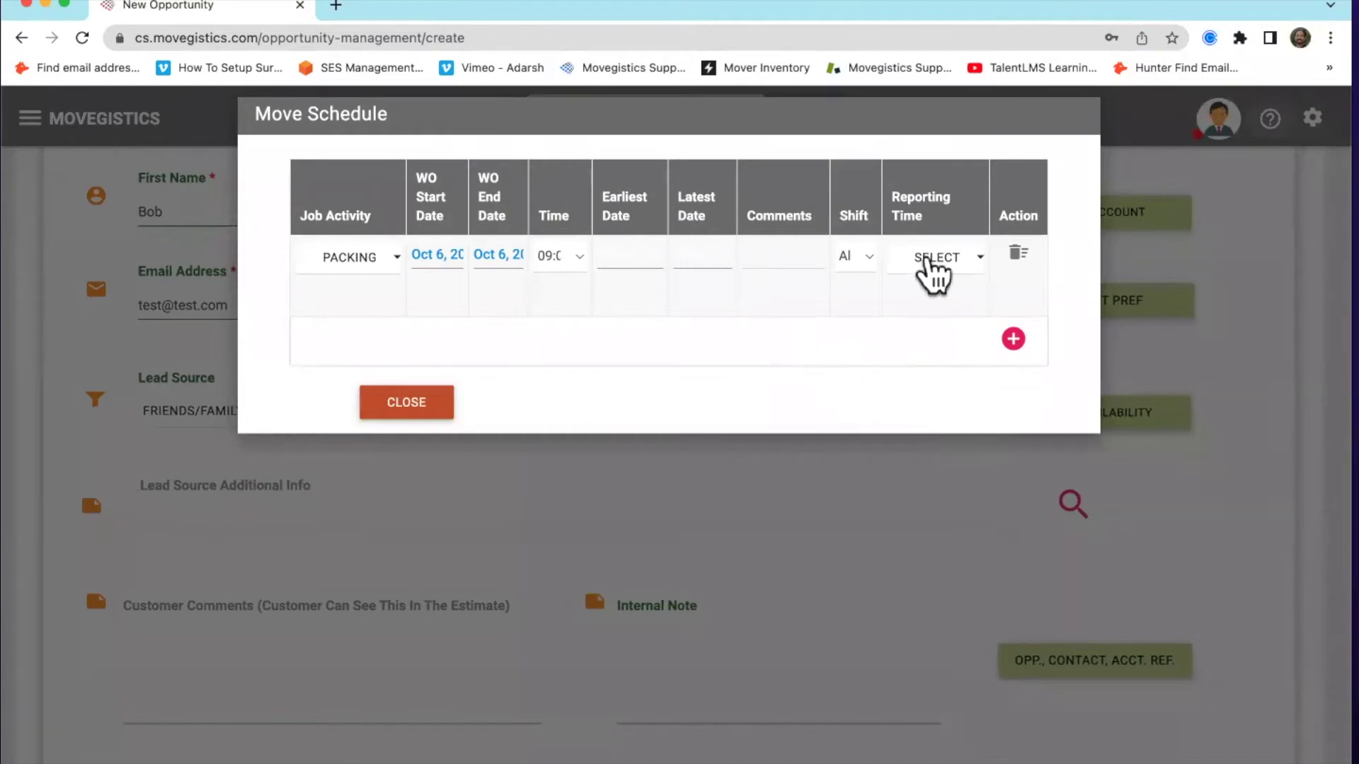
left_click(946, 273)
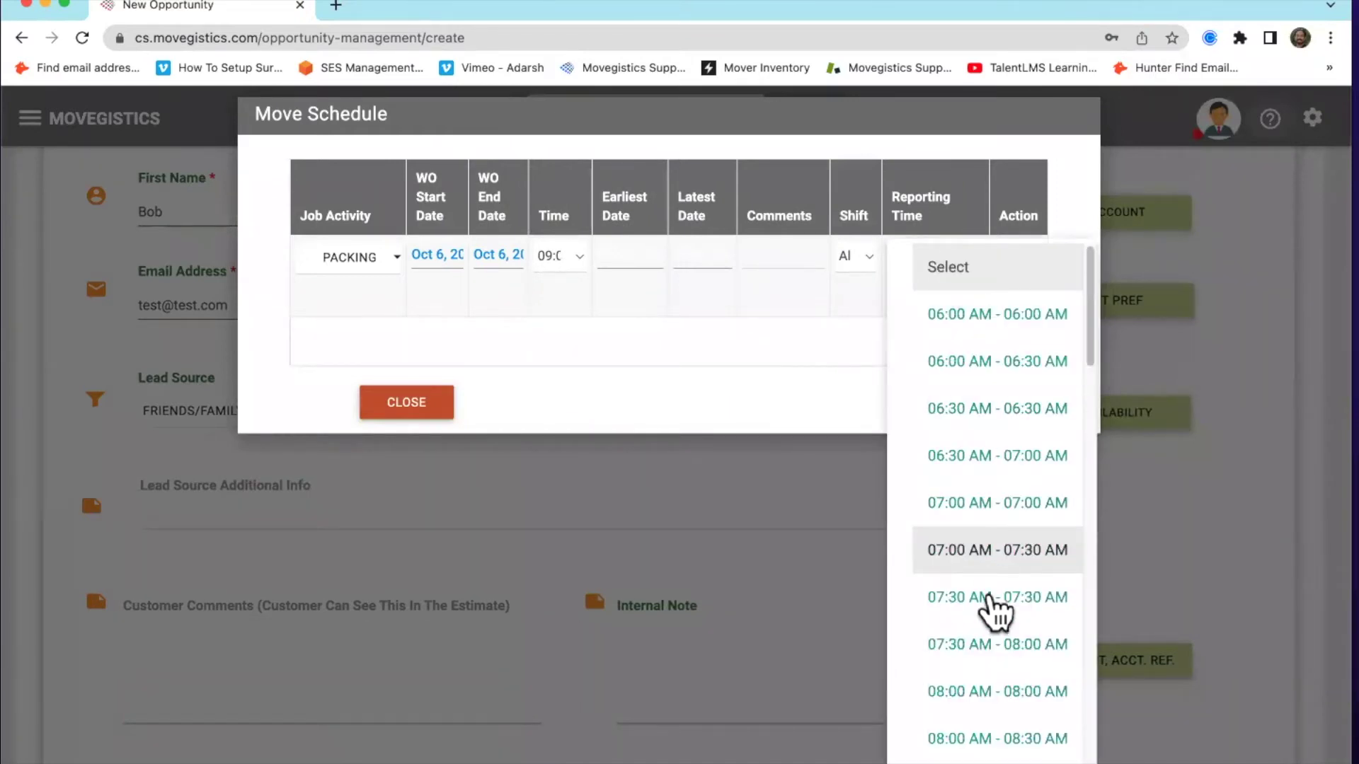
left_click(995, 692)
left_click(449, 405)
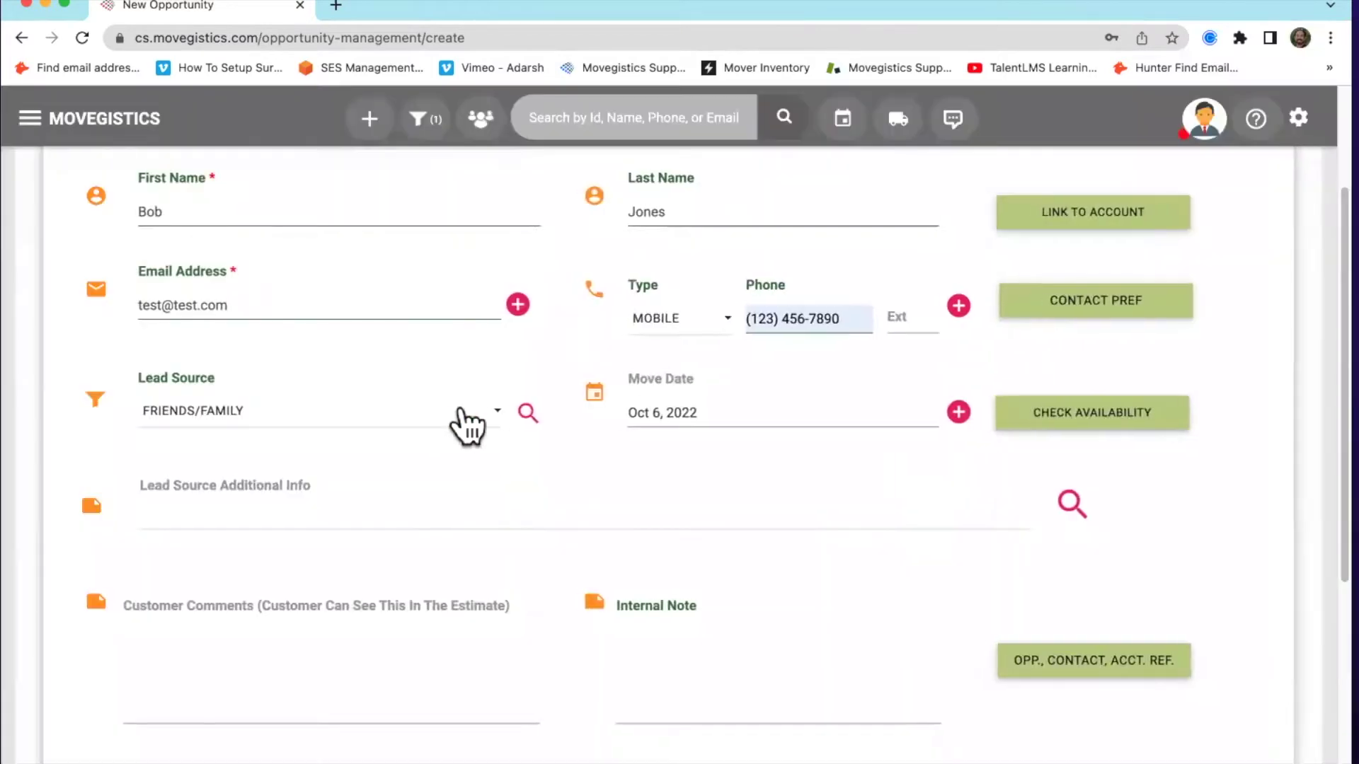
Visit the Customer Comments and Internal Note fields, then advance to the Origin/Destination step
scroll(583, 471, "down", 3)
scroll(547, 571, "up", 3)
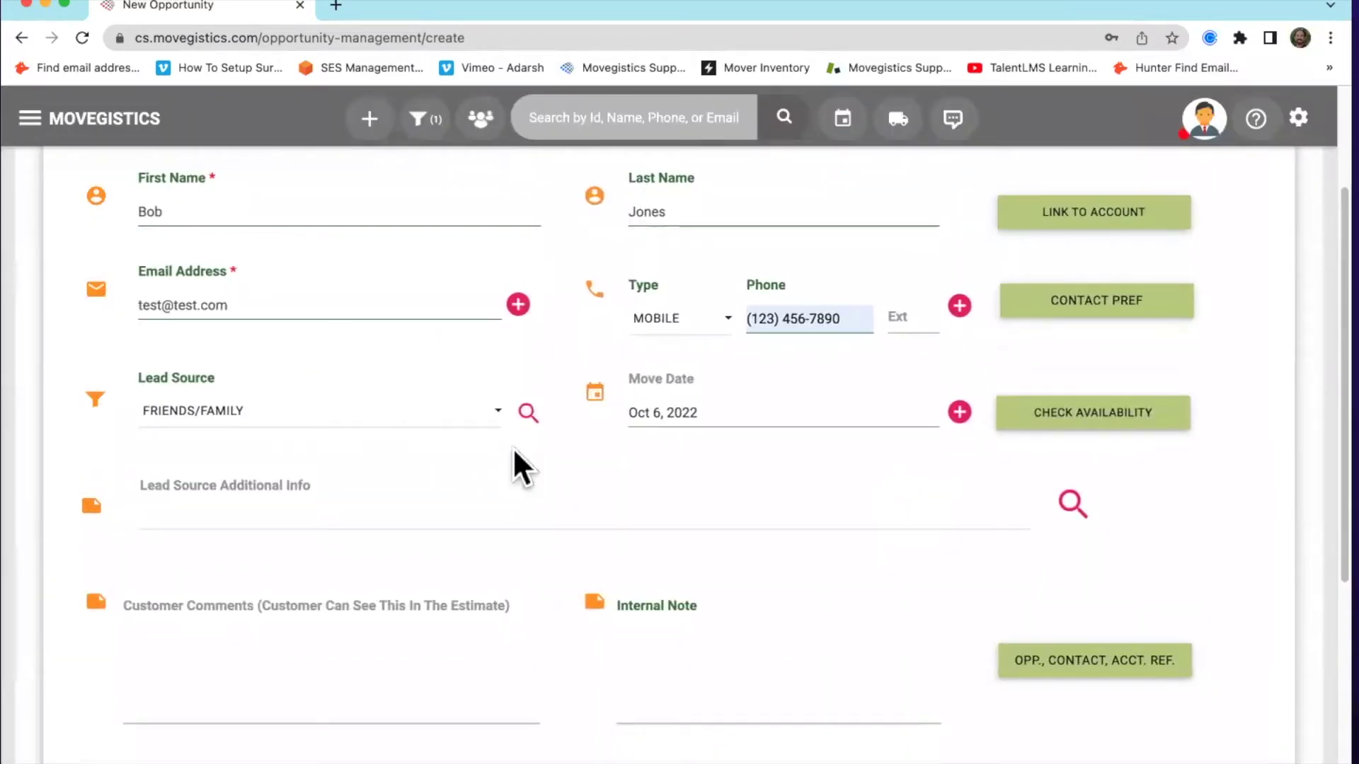
scroll(577, 474, "down", 3)
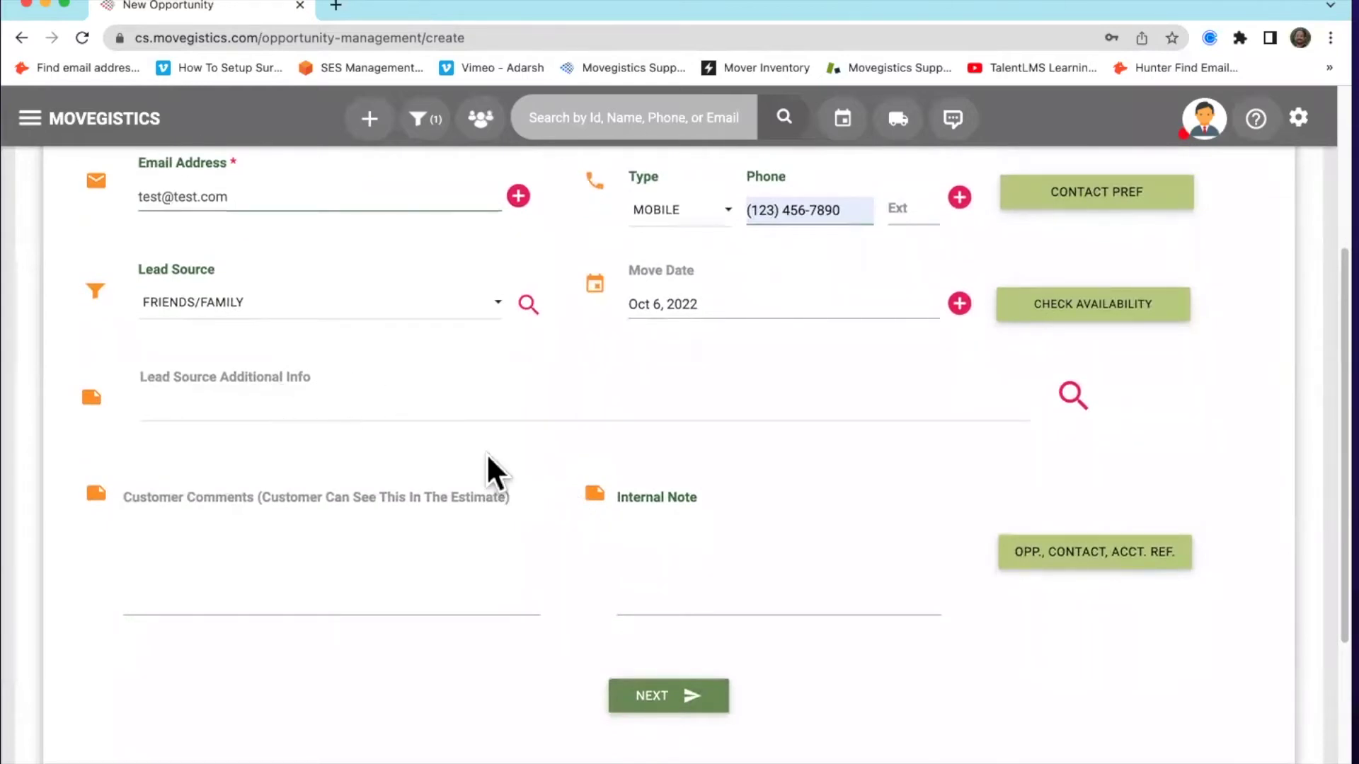
scroll(488, 470, "down", 4)
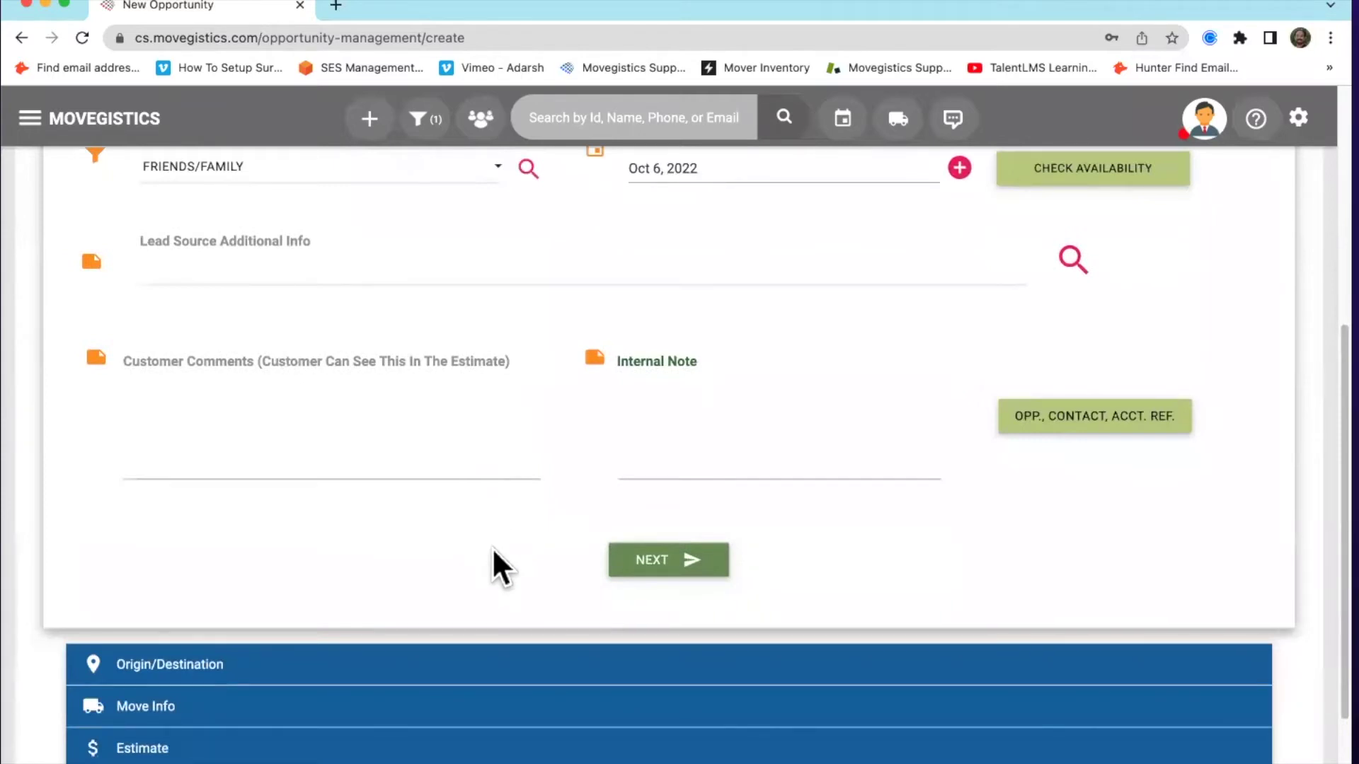
left_click(277, 424)
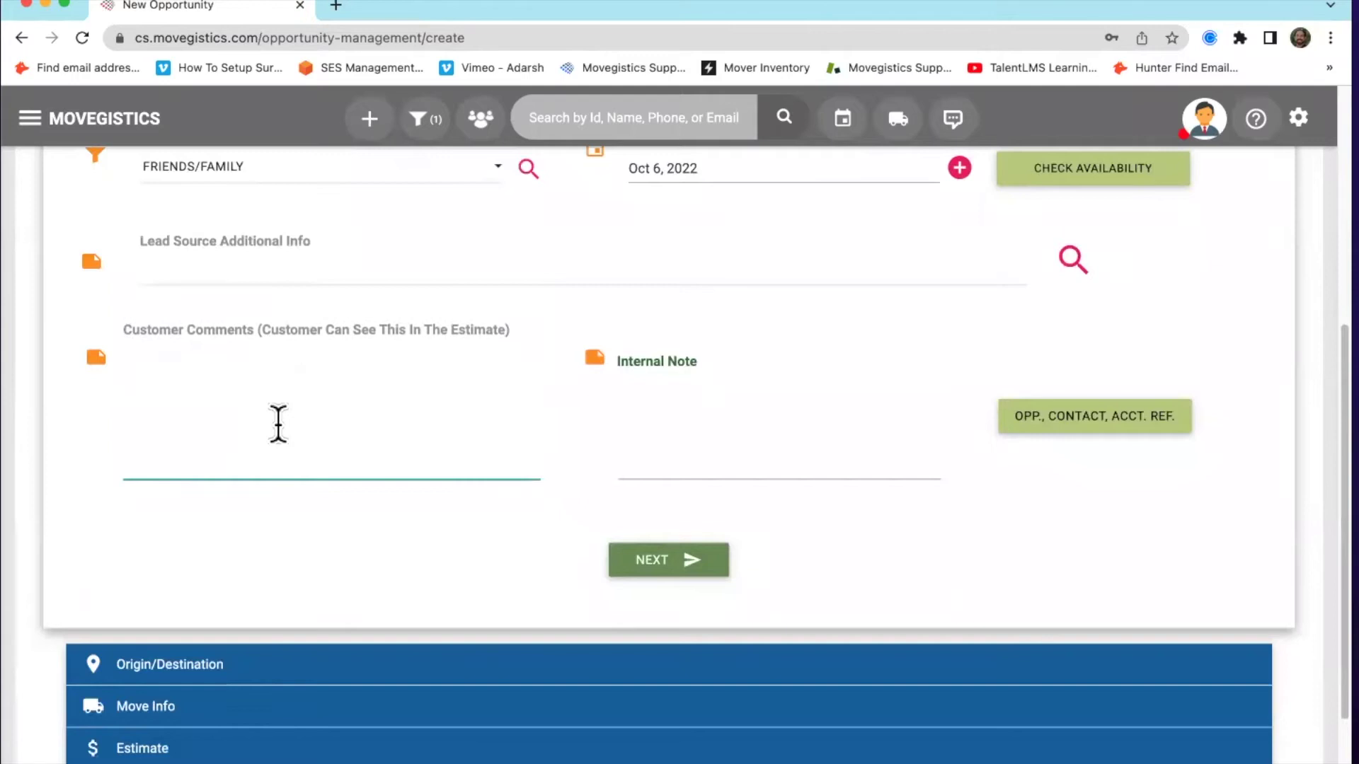
left_click(675, 406)
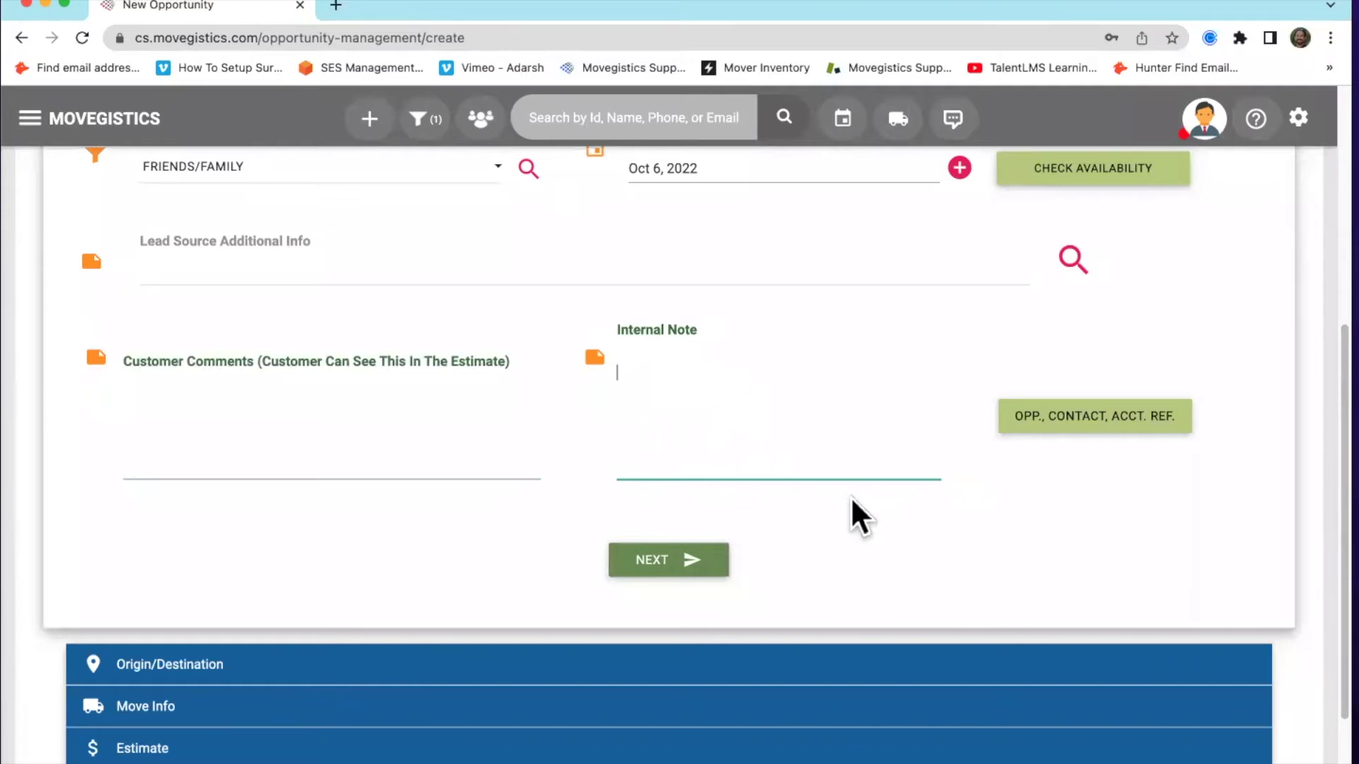
scroll(850, 495, "down", 1)
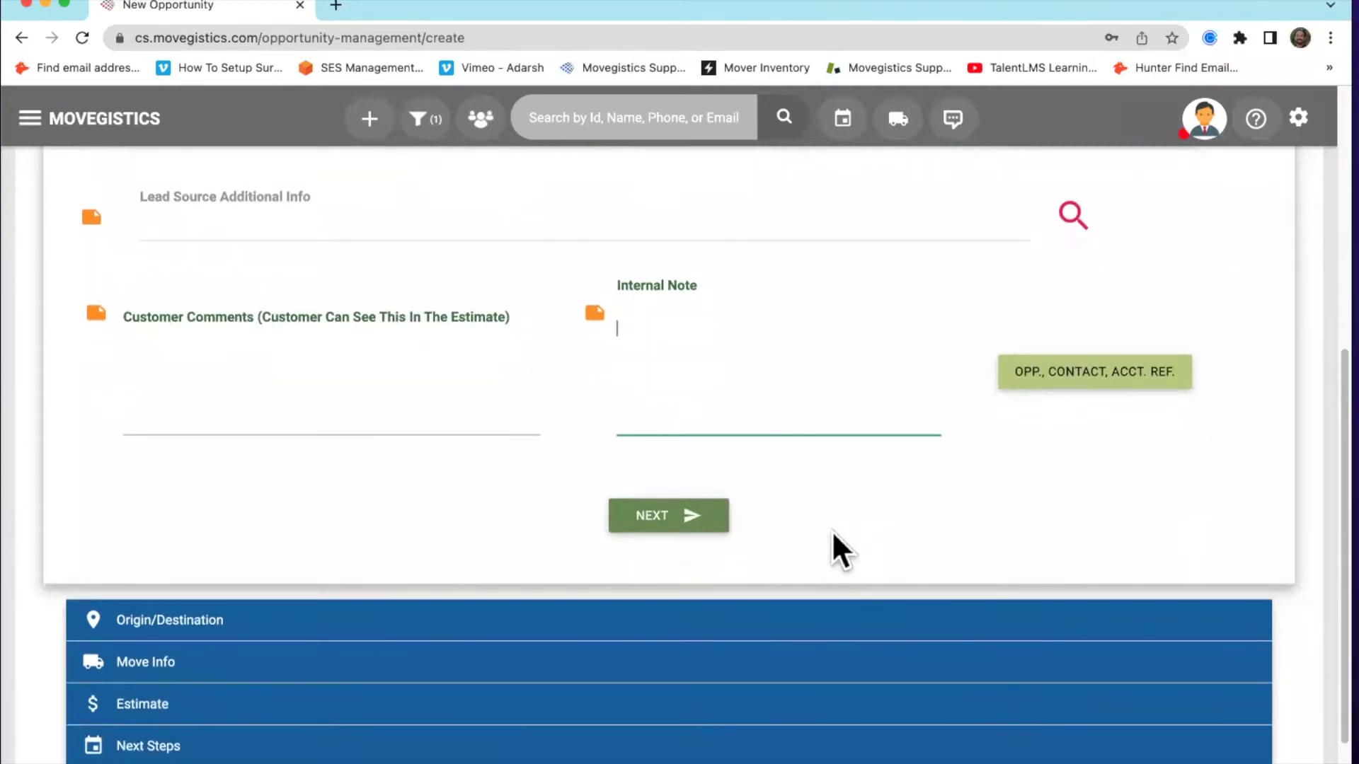
left_click(704, 520)
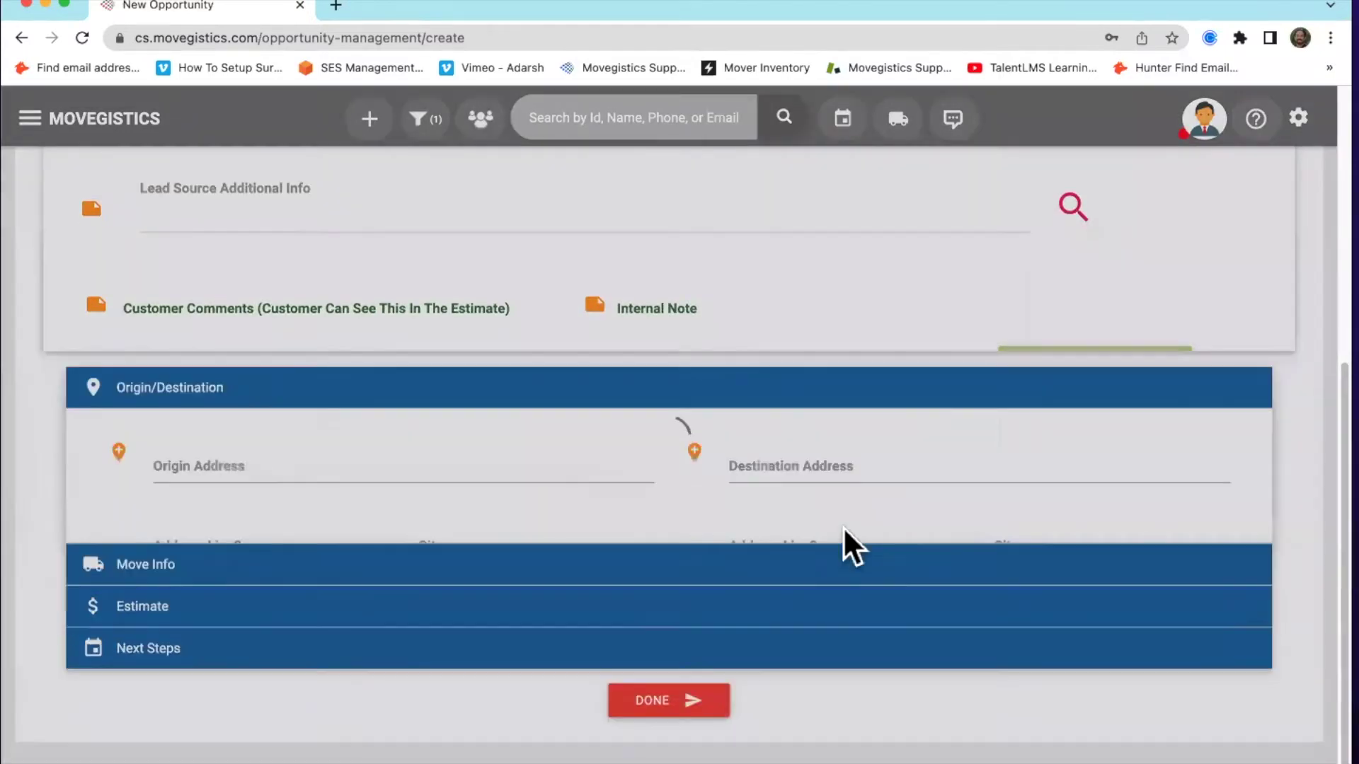
scroll(549, 437, "up", 3)
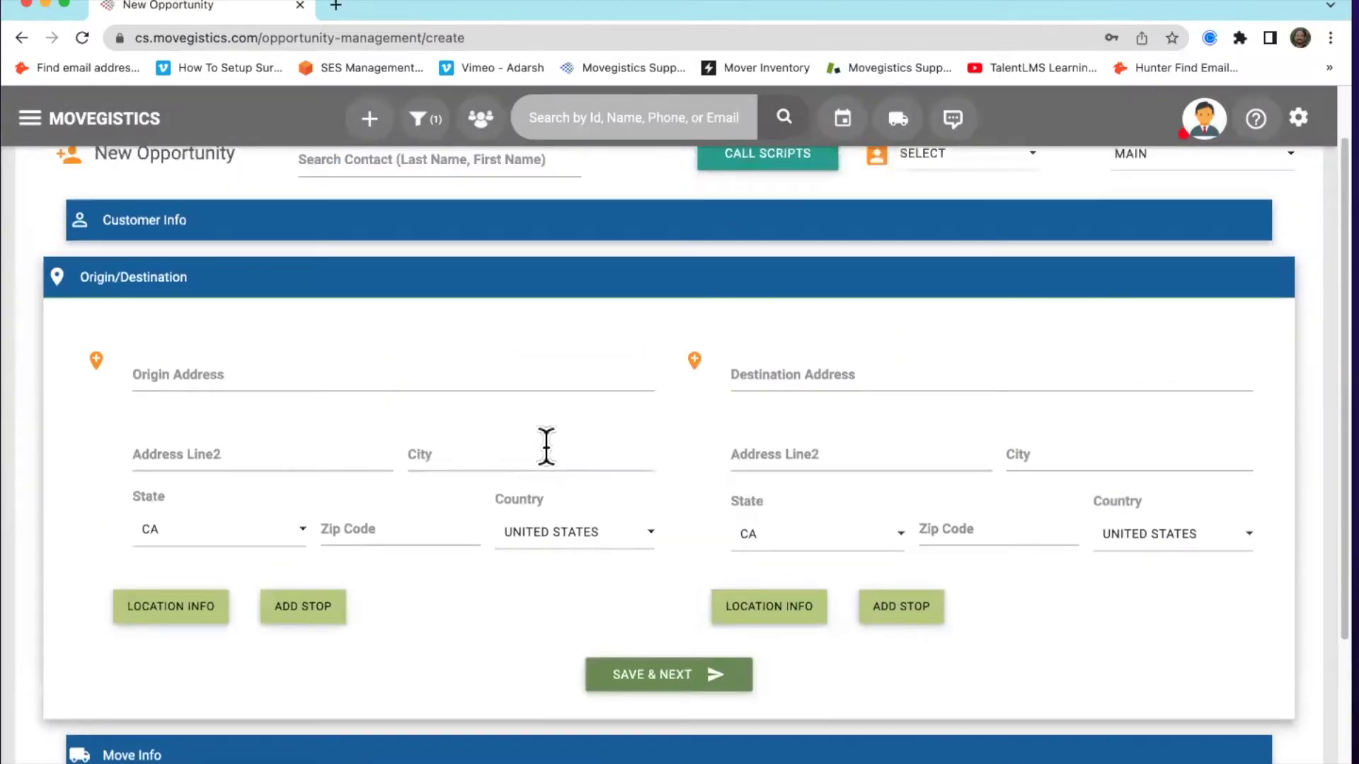
left_click(492, 371)
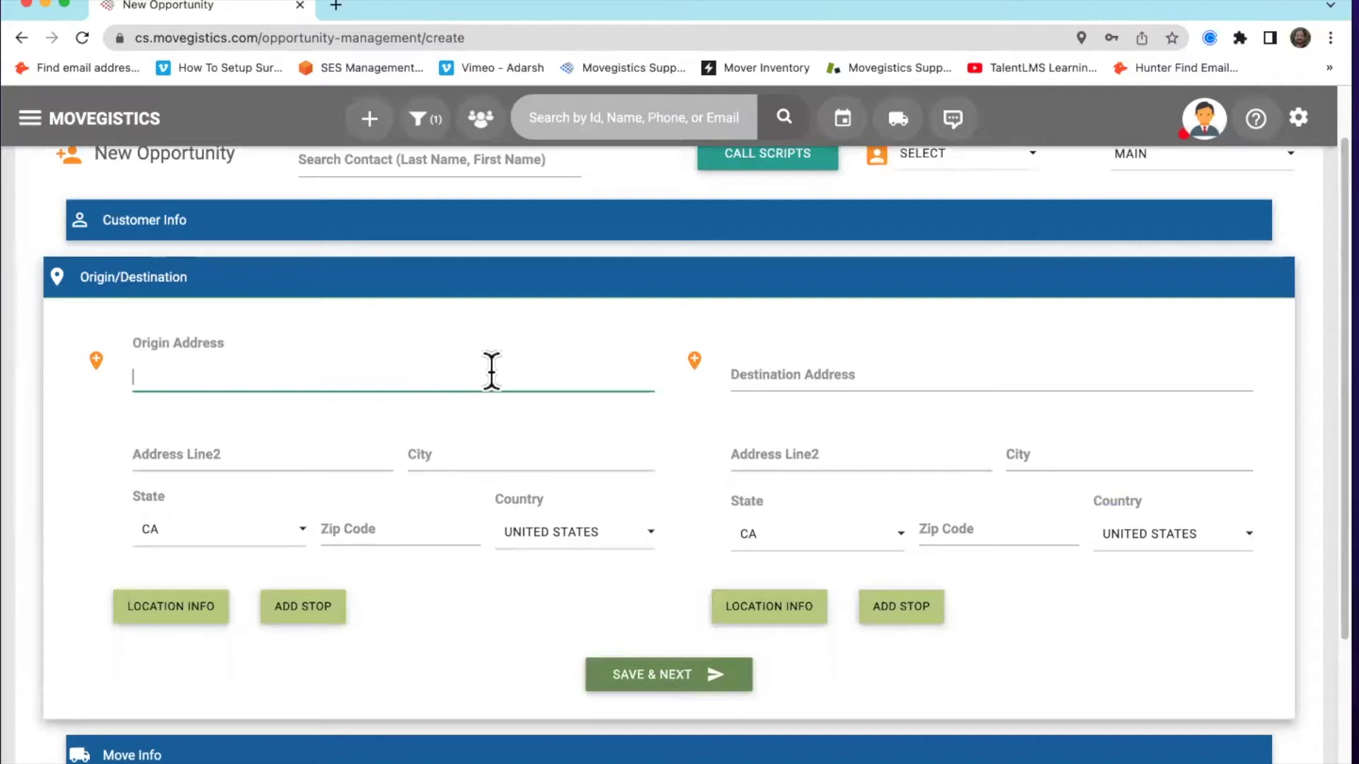
type("778")
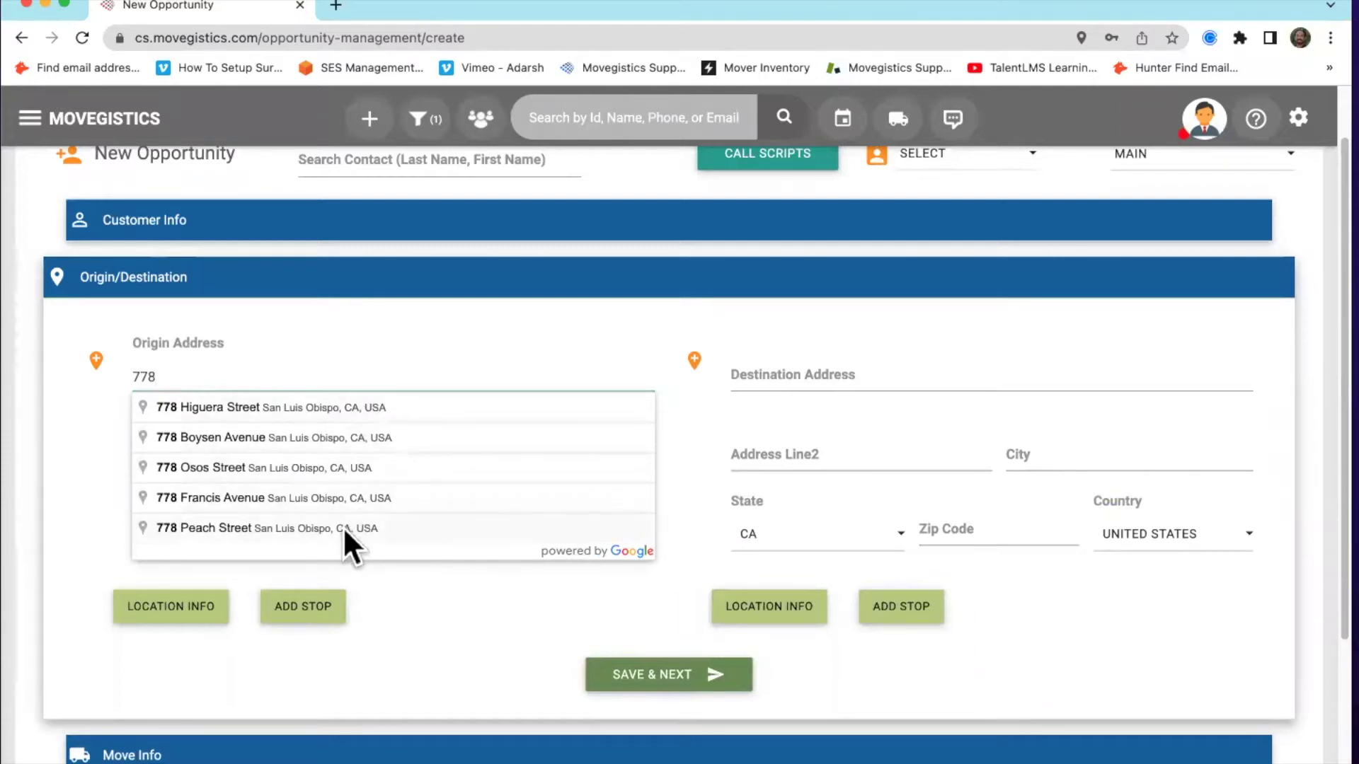
left_click(292, 404)
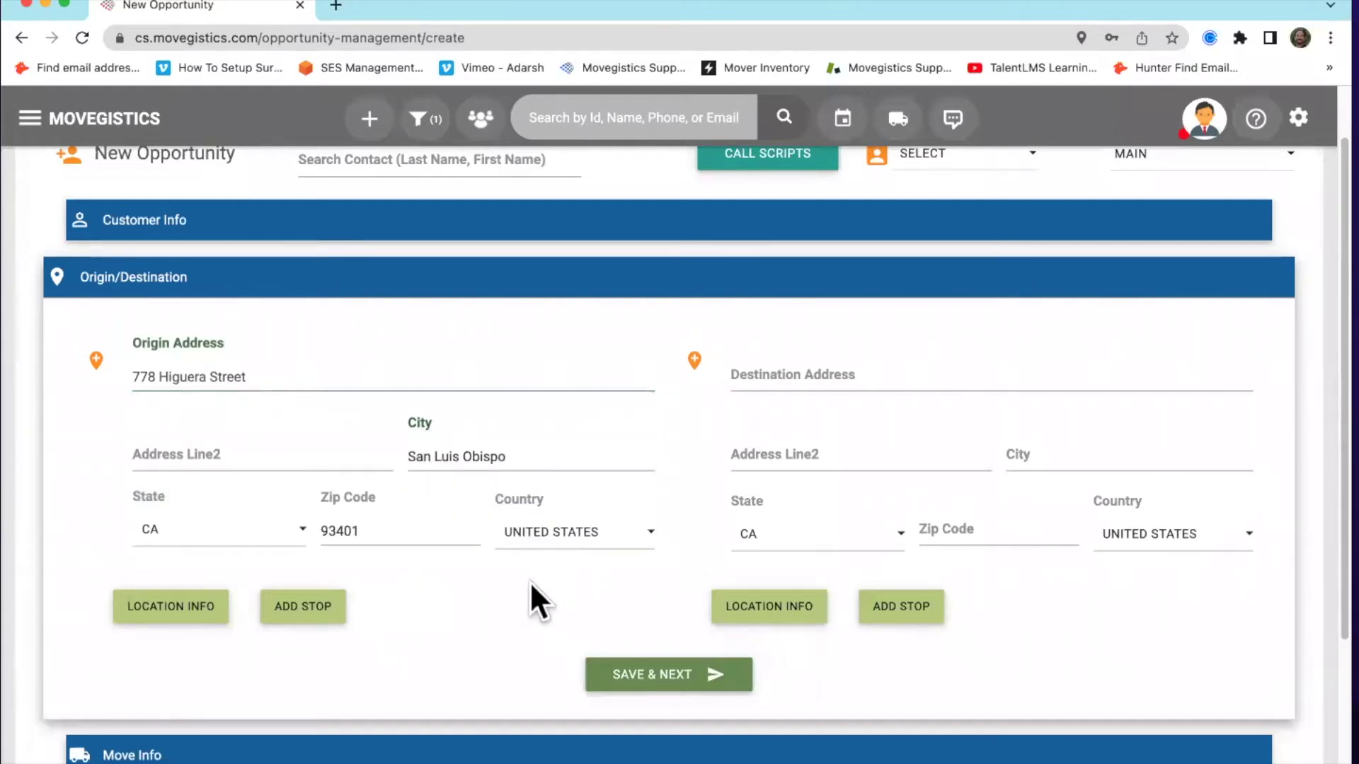
left_click(819, 368)
type("1035")
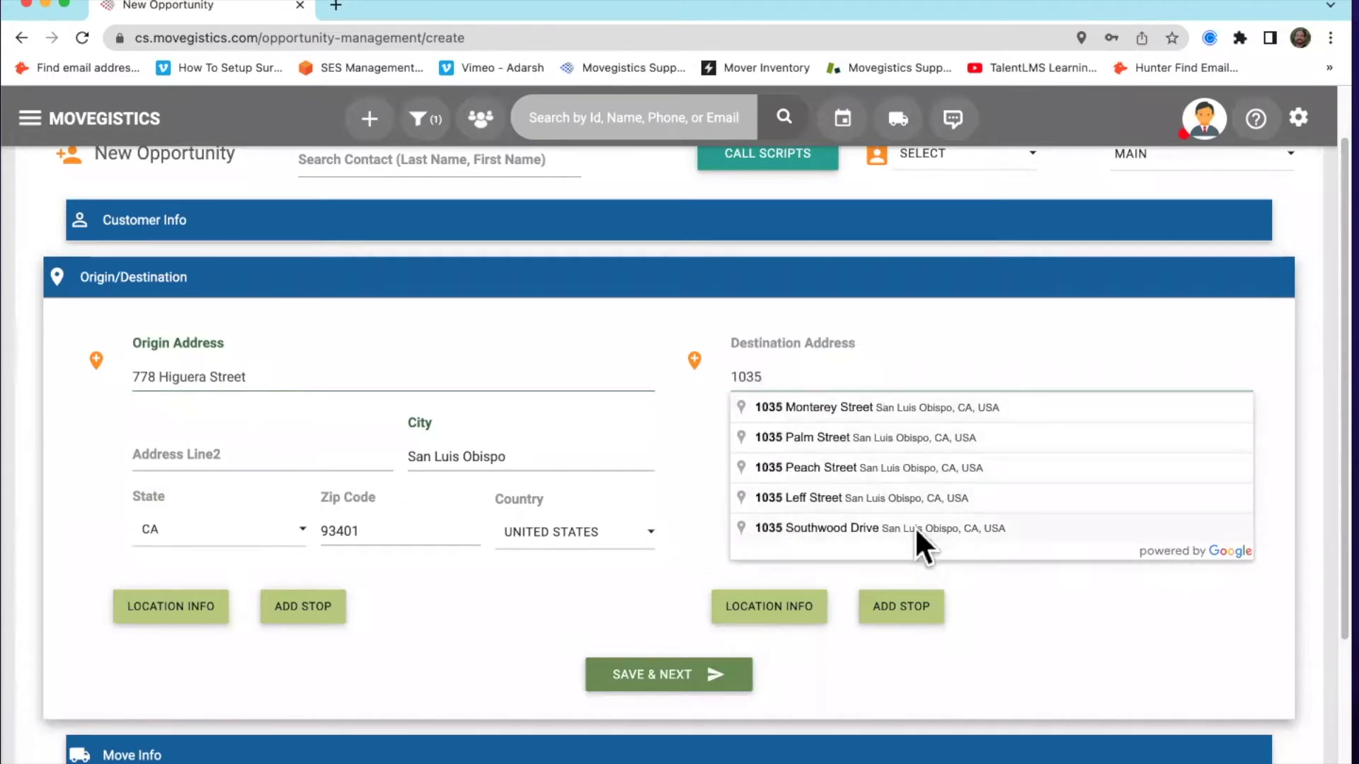
left_click(904, 527)
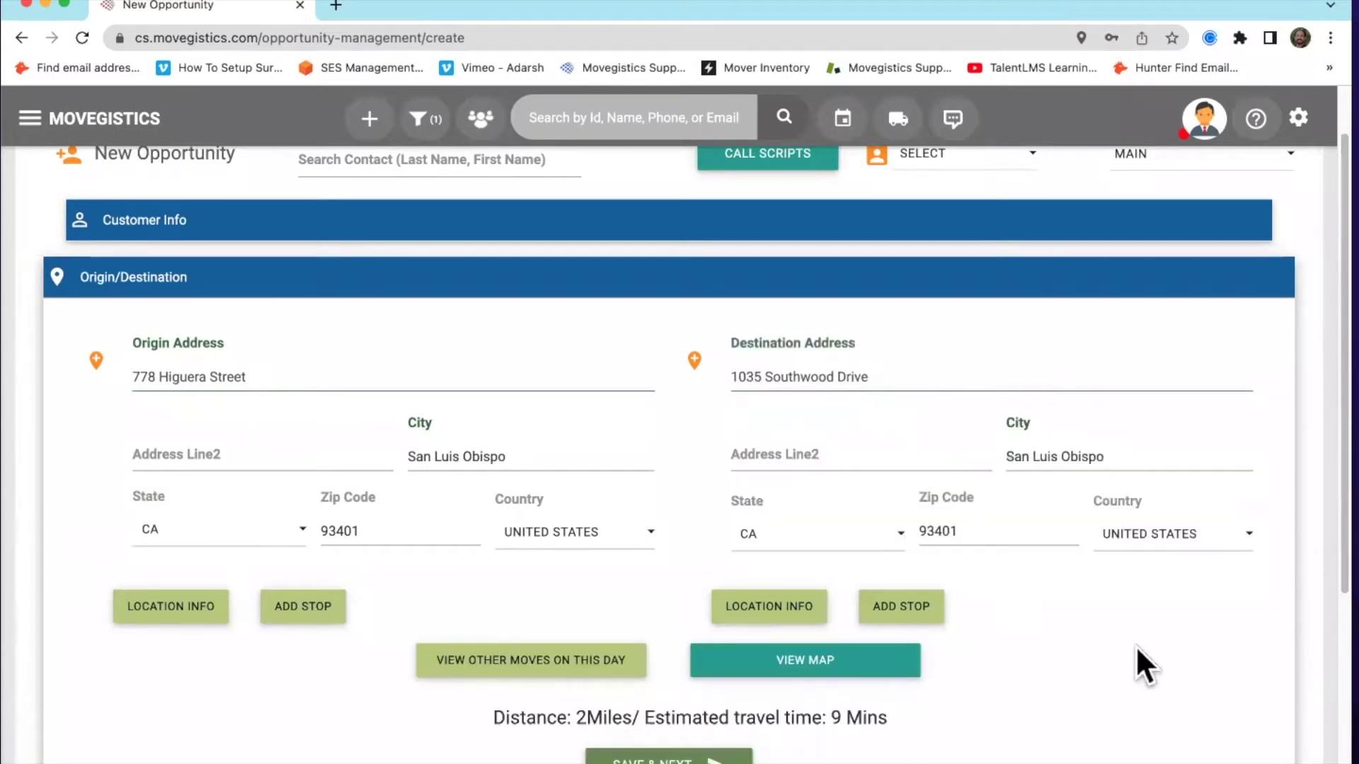
scroll(1137, 661, "down", 1)
scroll(1090, 634, "down", 2)
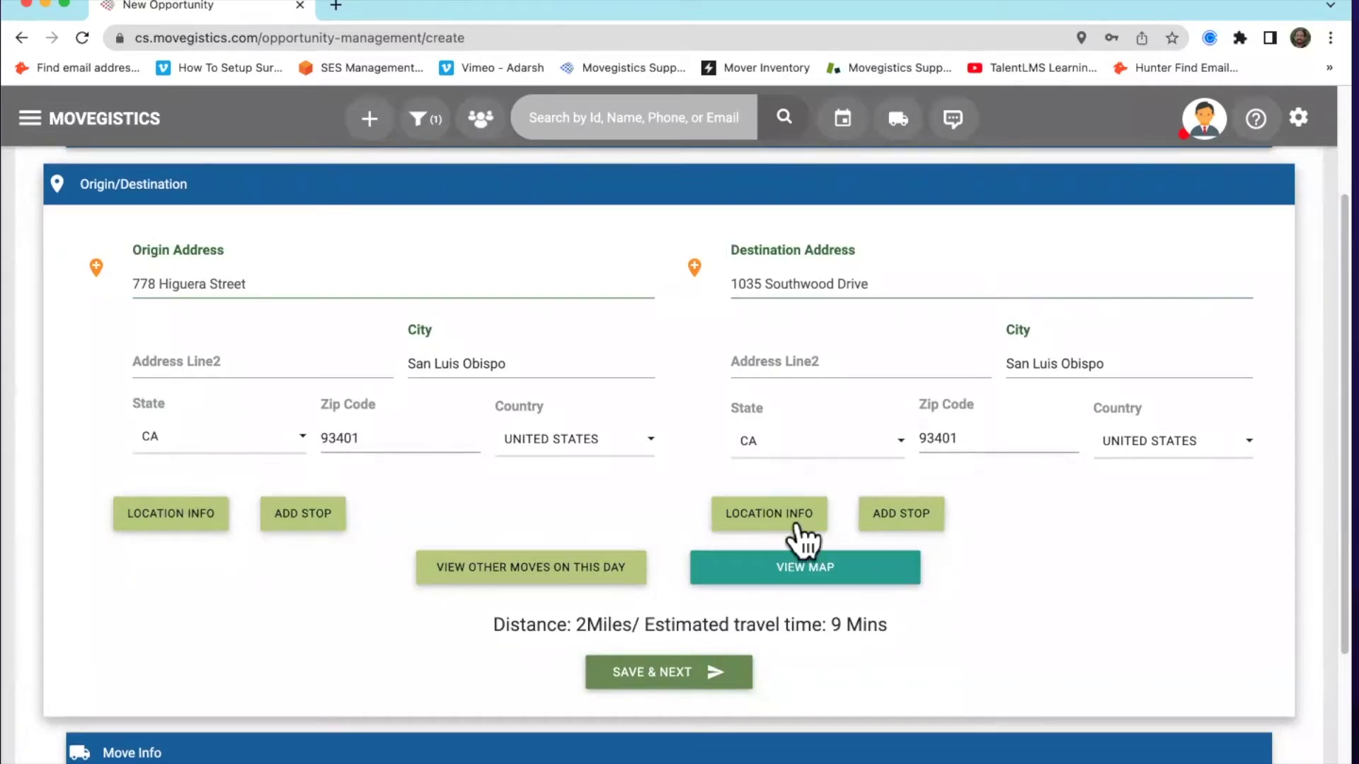
Open the origin's Location Info and zoom the satellite map in on the pickup marker
left_click(168, 515)
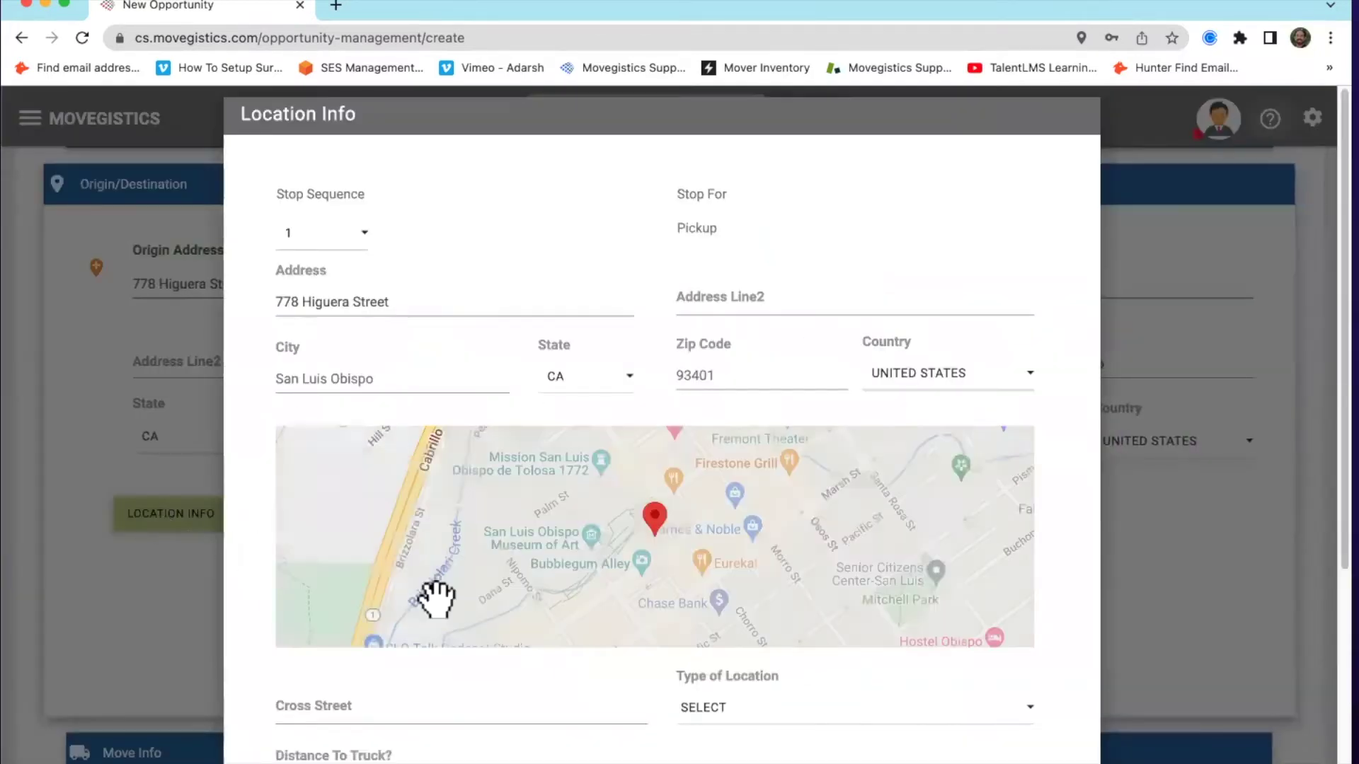
scroll(898, 706, "down", 2)
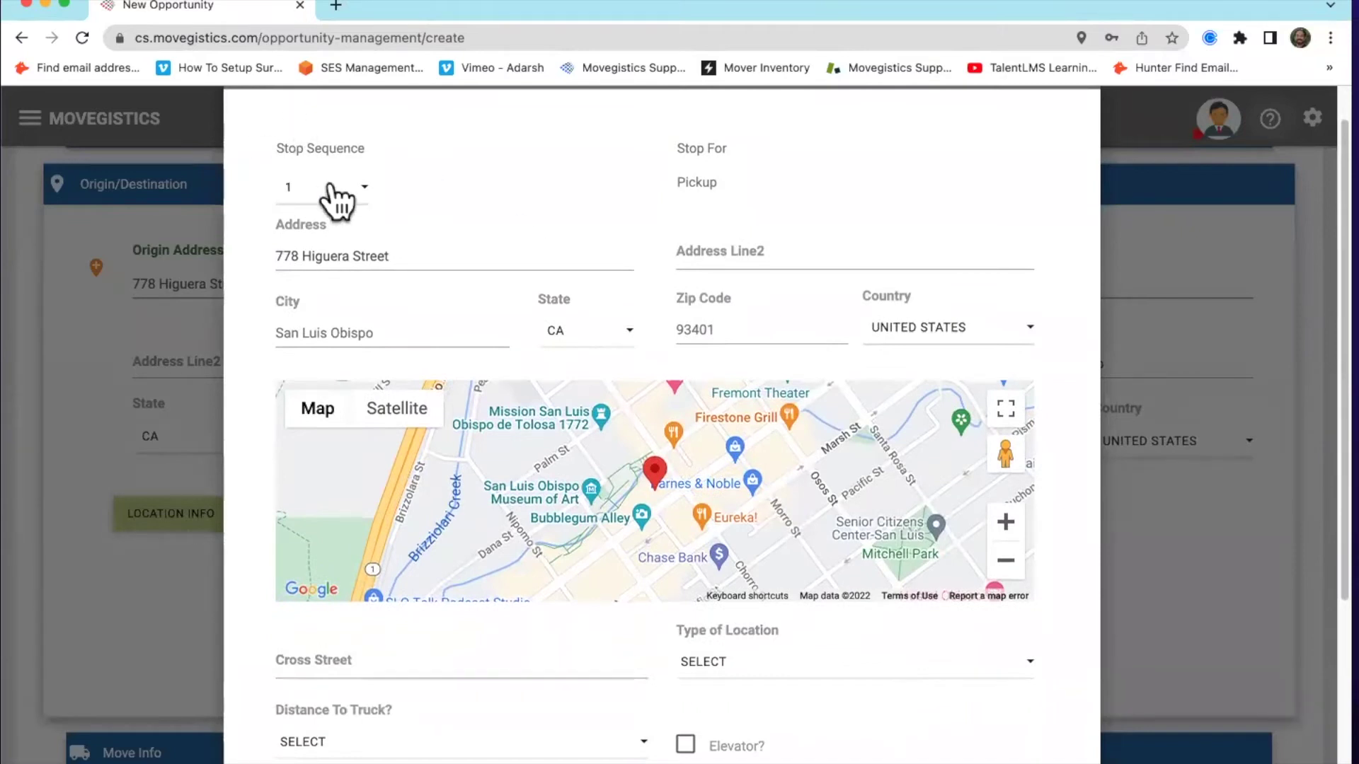
scroll(598, 297, "down", 1)
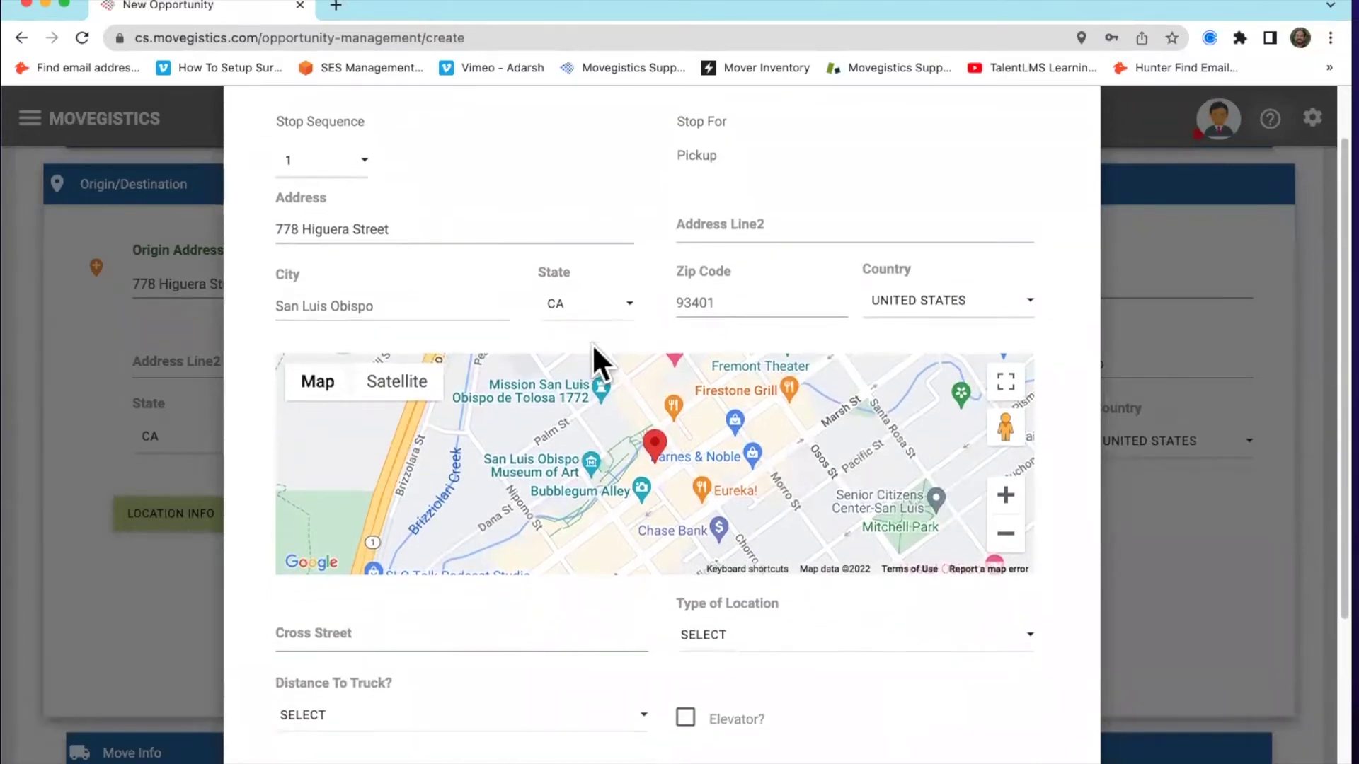
left_click(416, 389)
left_click(317, 386)
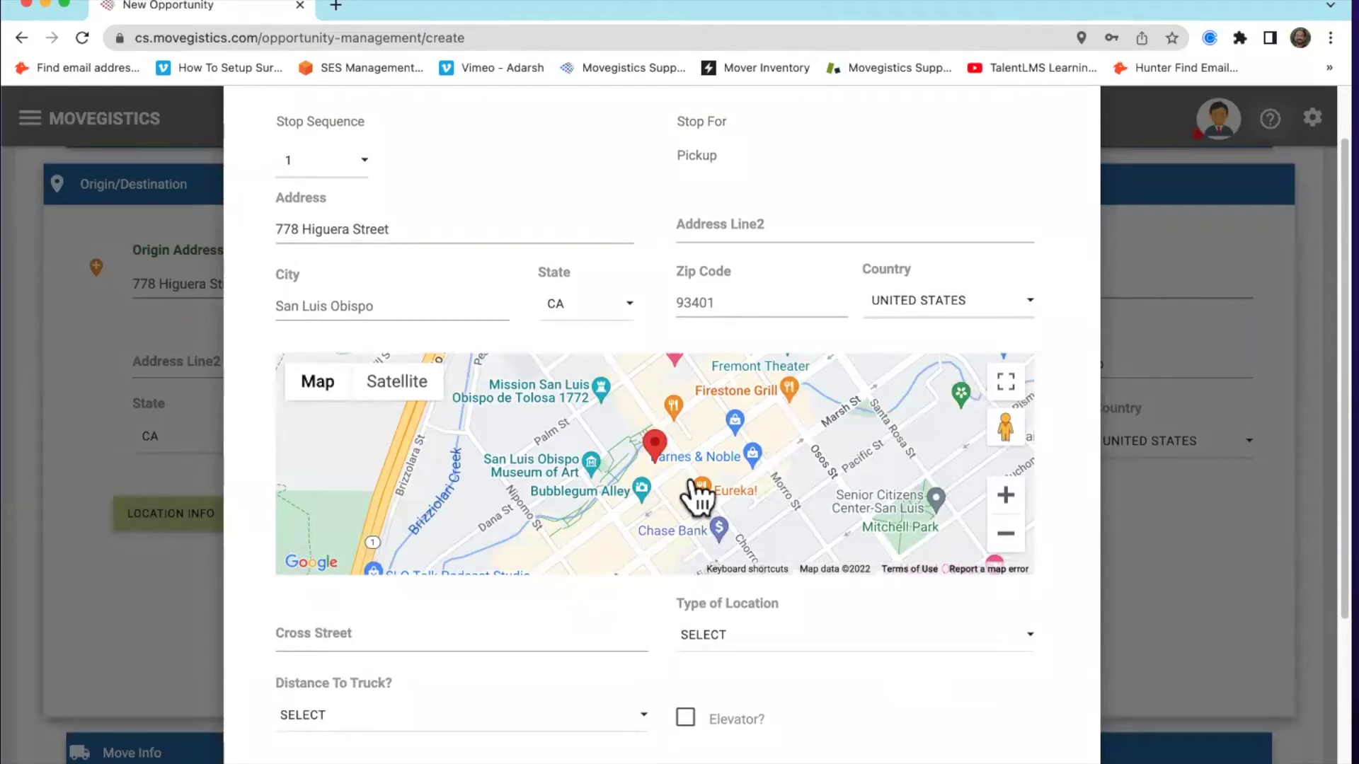
left_click(419, 393)
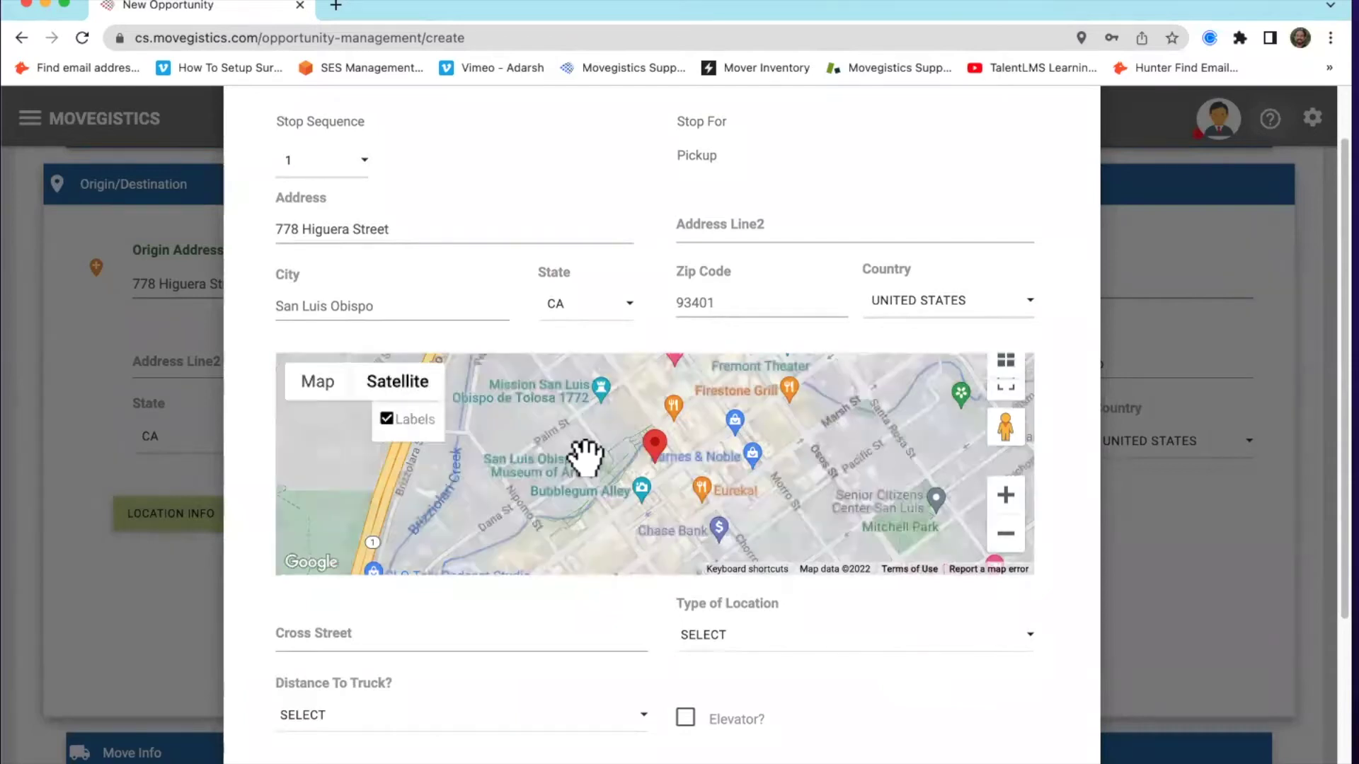
left_click(1005, 495)
left_click(1005, 494)
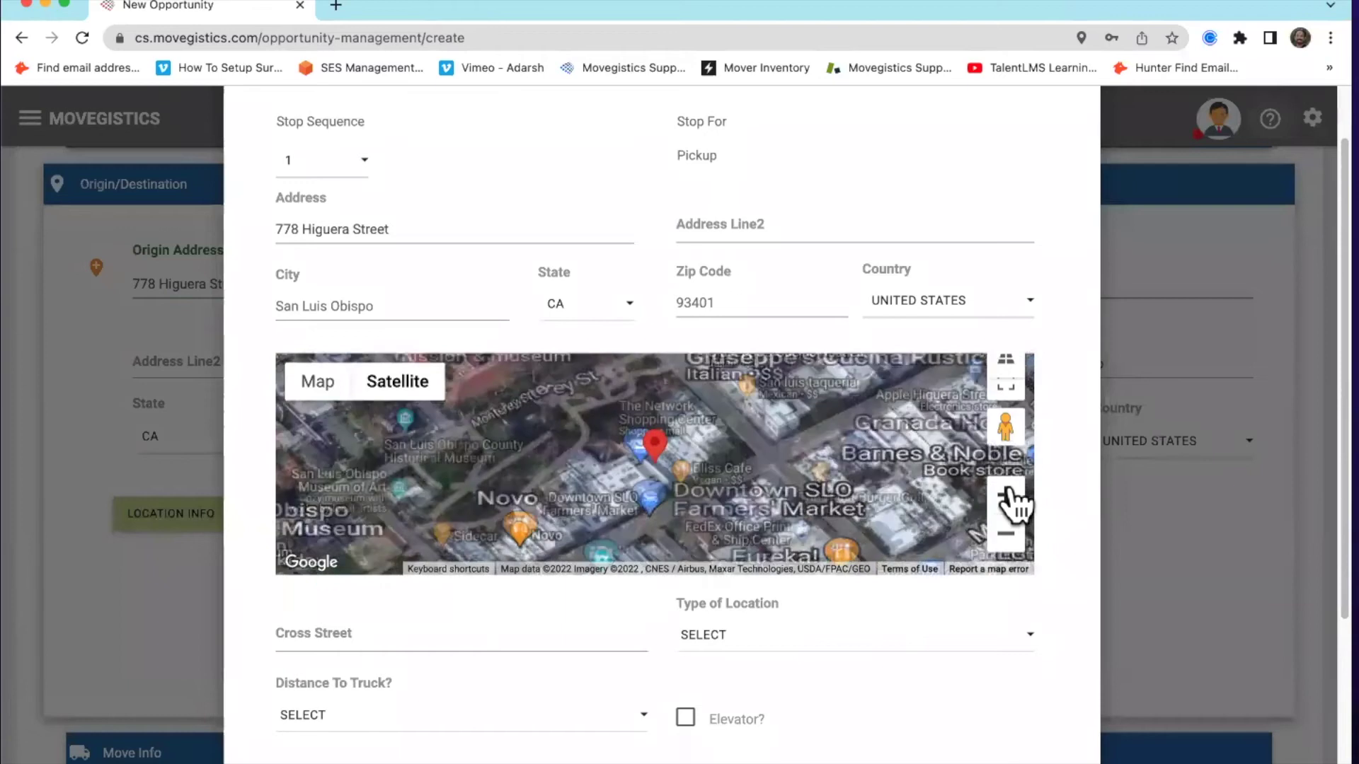
left_click_drag(753, 453, 754, 450)
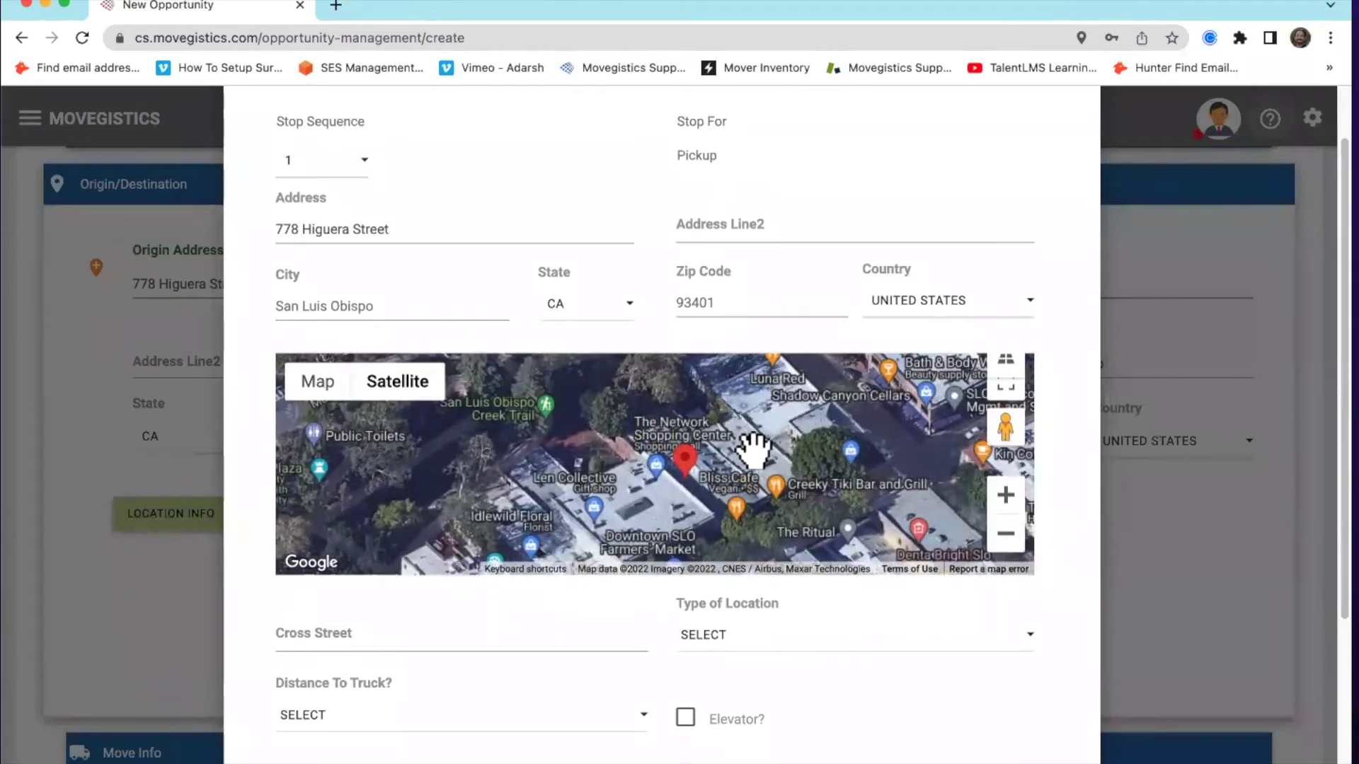
scroll(800, 453, "down", 2)
left_click_drag(1005, 427, 779, 483)
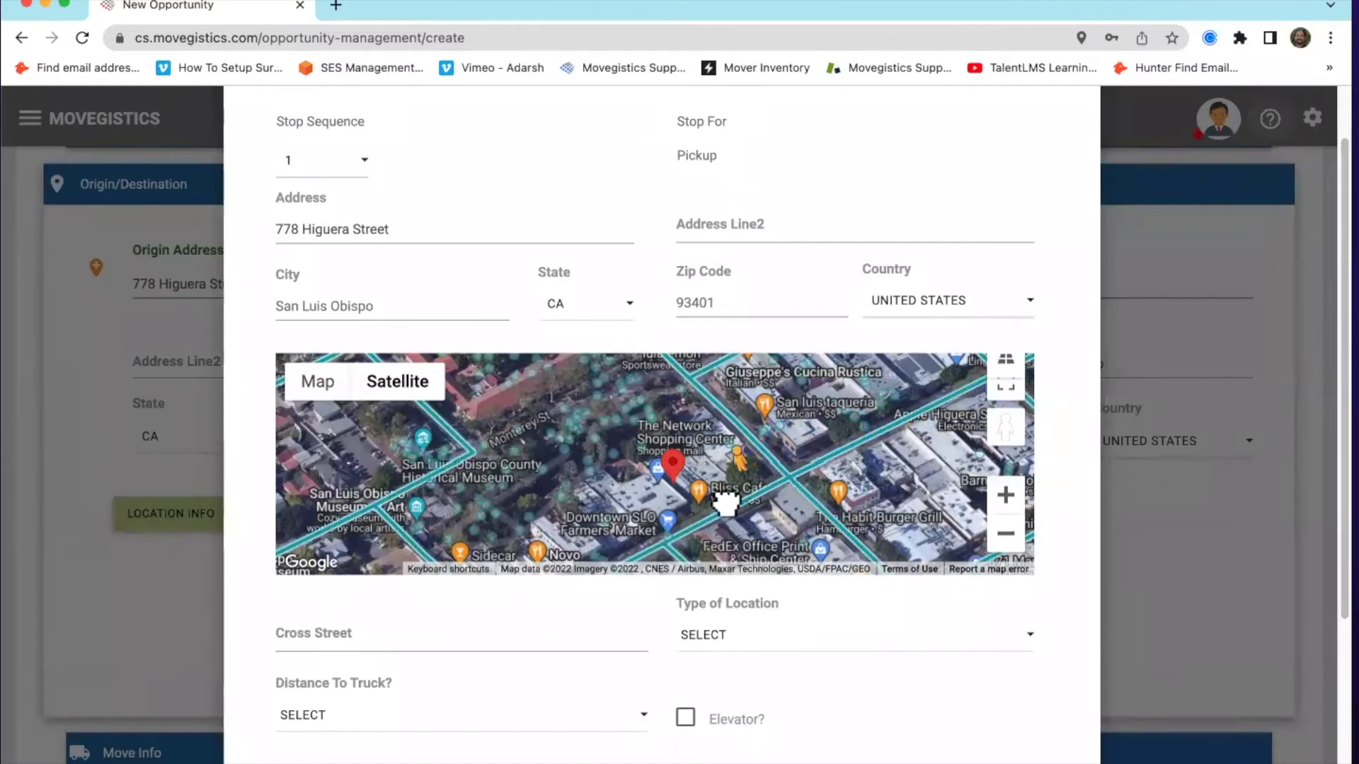
left_click_drag(719, 511, 720, 512)
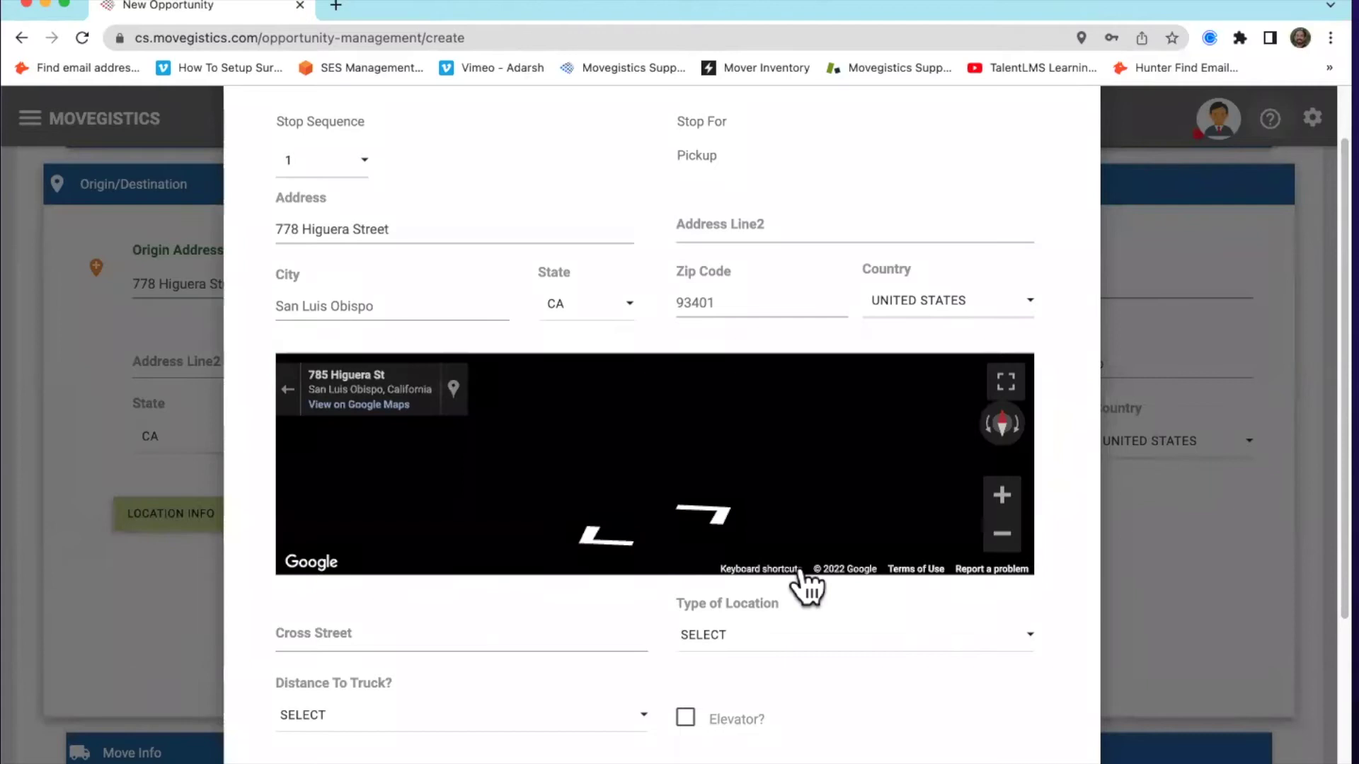
left_click_drag(575, 451, 966, 474)
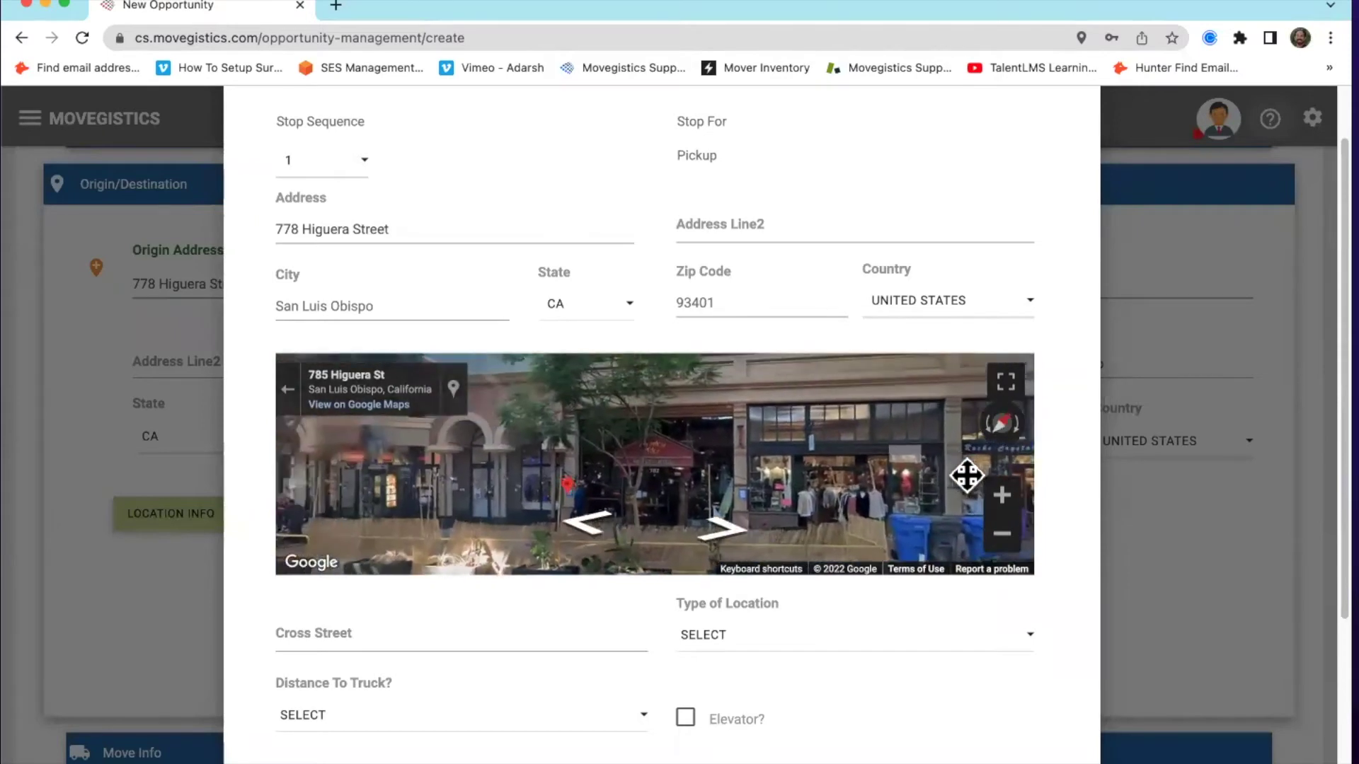
left_click_drag(651, 458, 732, 503)
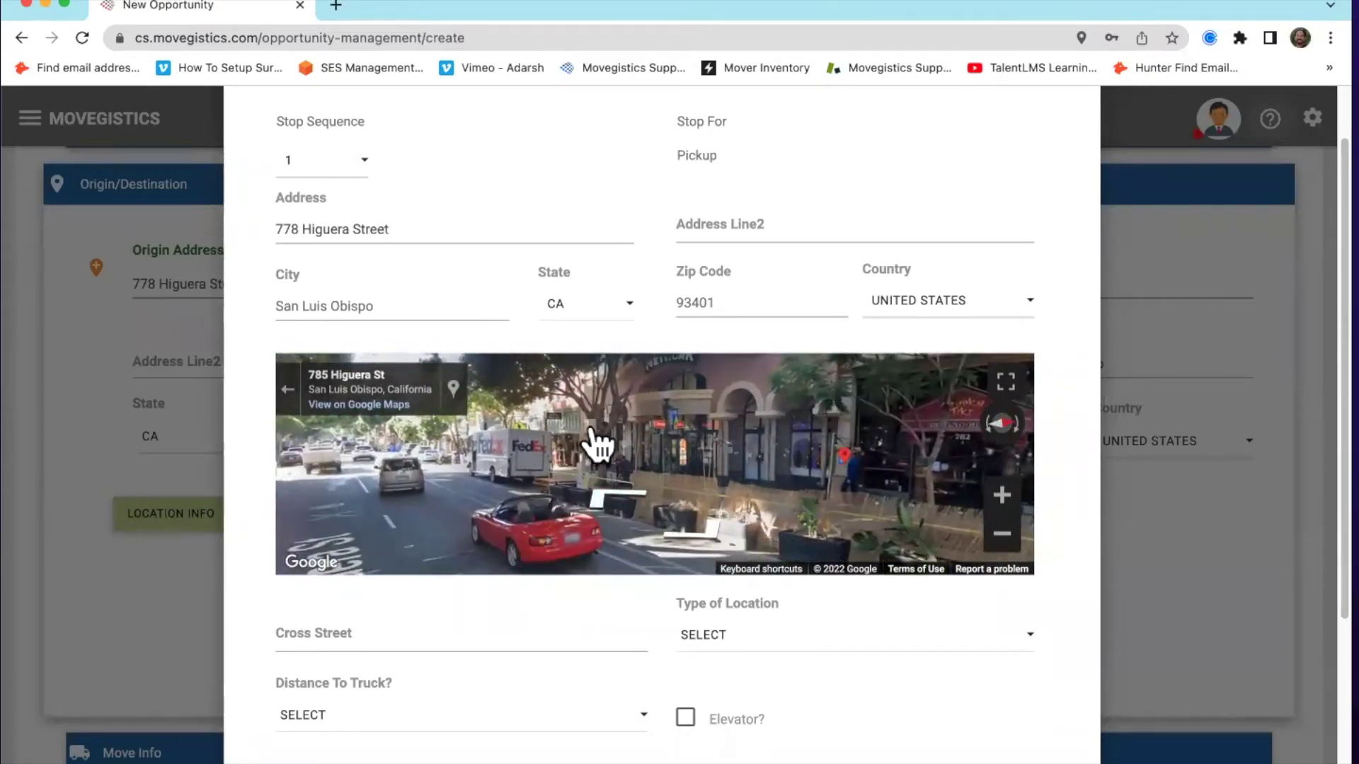
left_click_drag(776, 469, 651, 449)
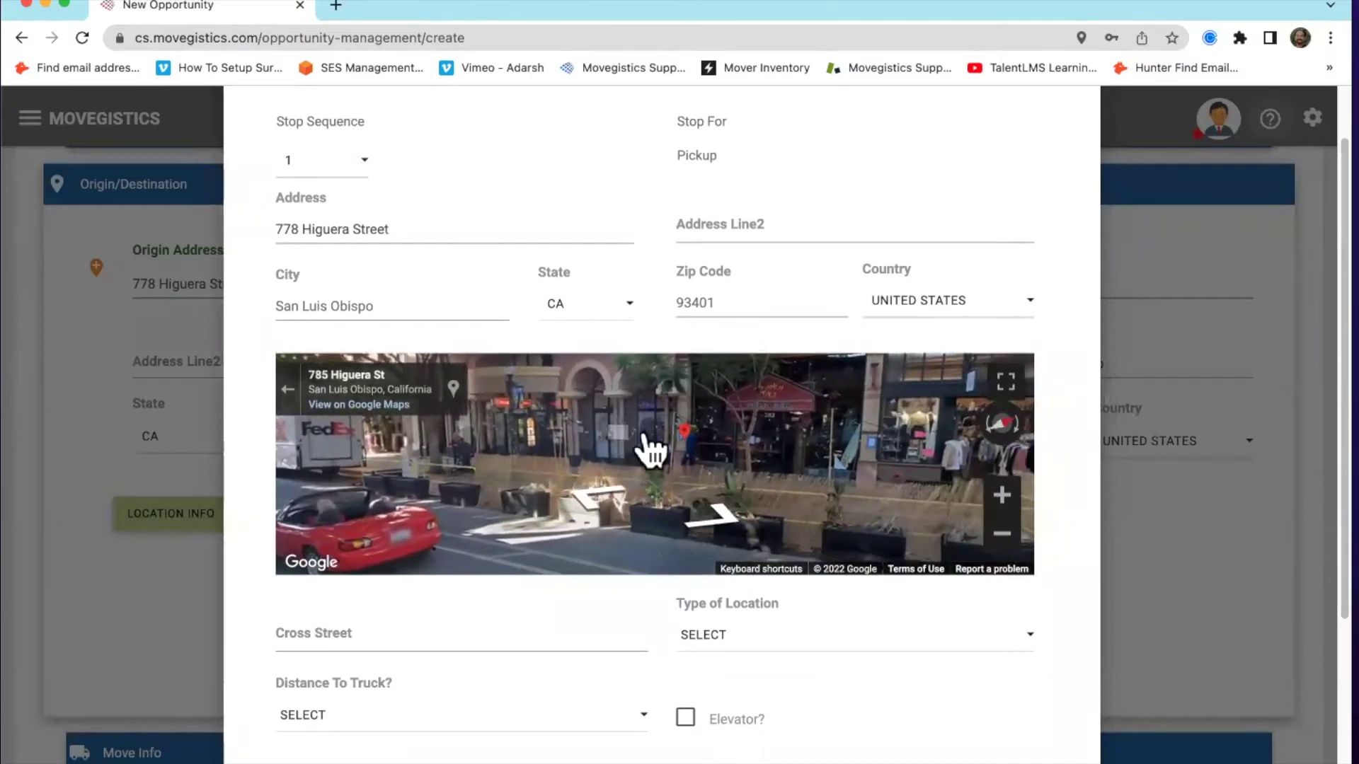
left_click_drag(910, 448, 691, 436)
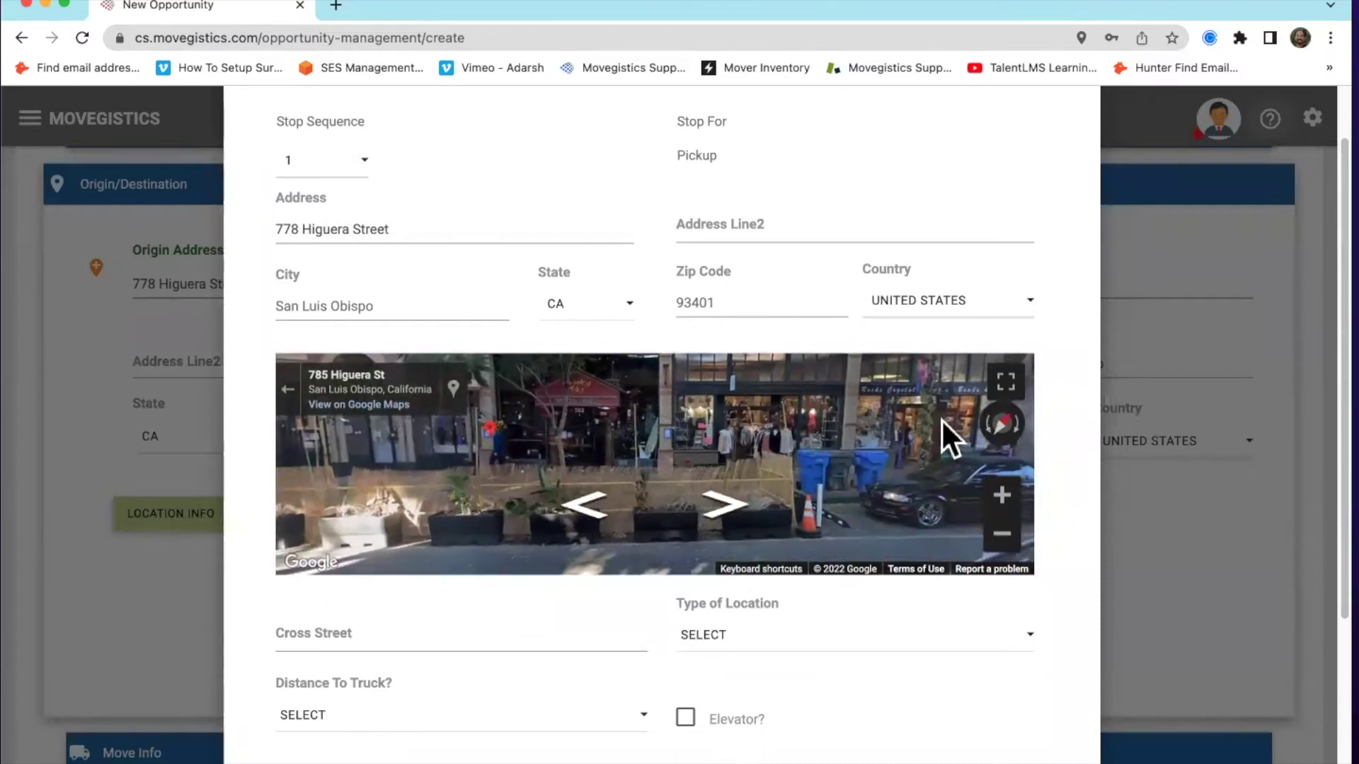
left_click_drag(803, 440, 564, 427)
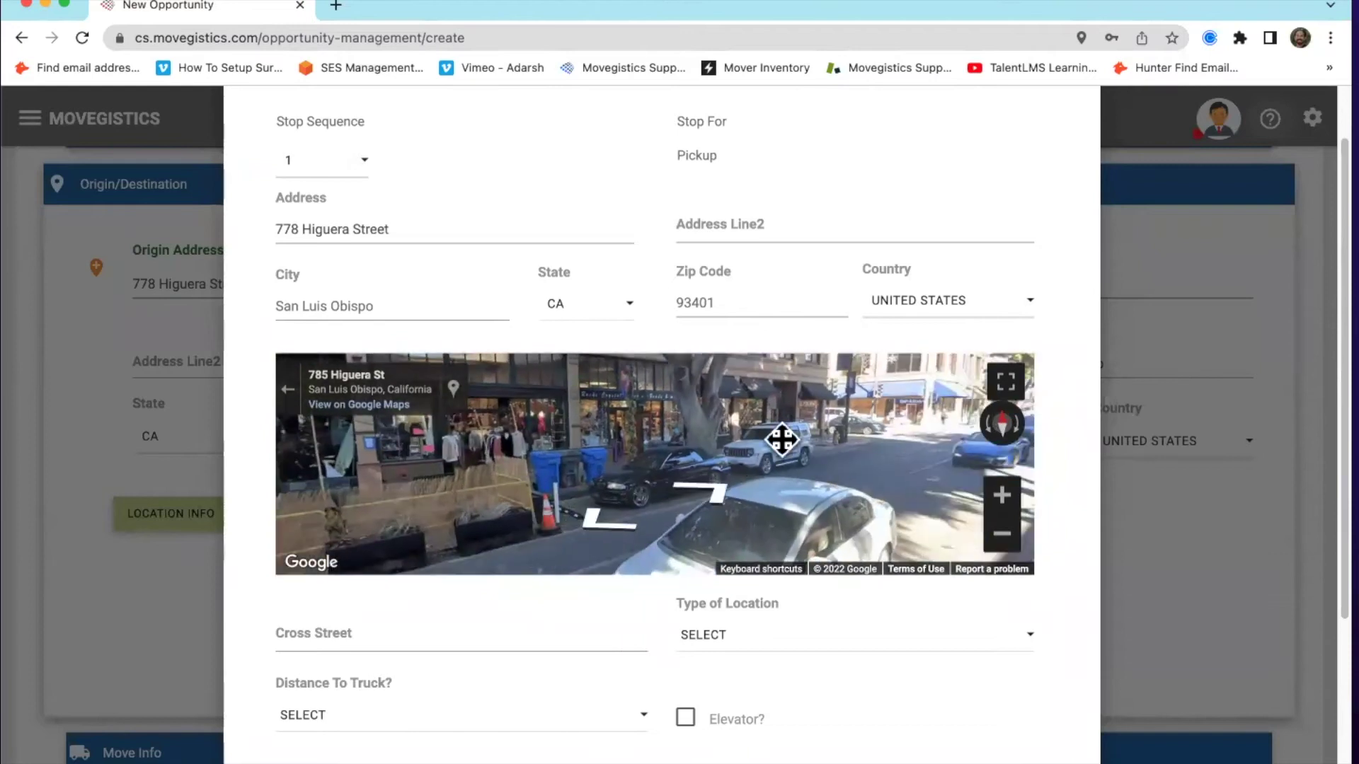
left_click_drag(813, 457, 580, 434)
left_click_drag(1026, 460, 691, 464)
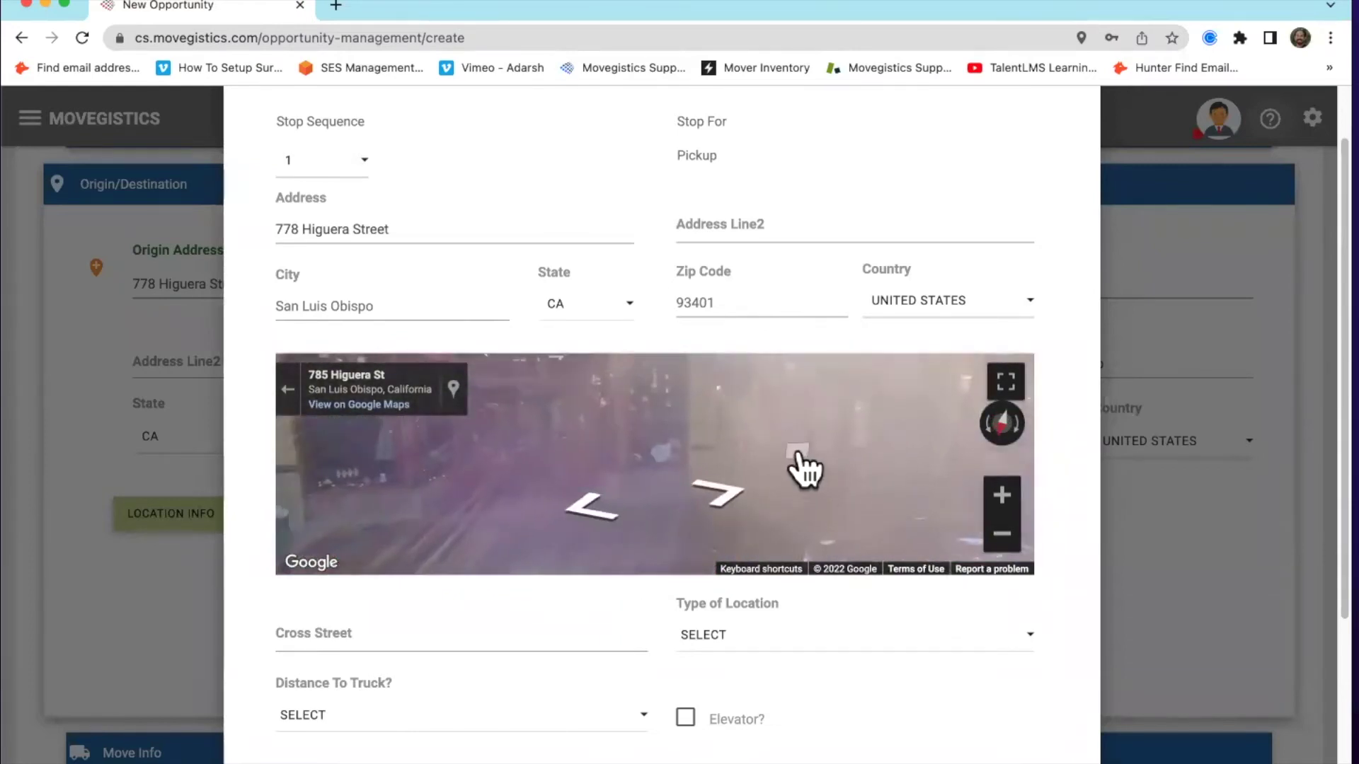
scroll(910, 631, "down", 4)
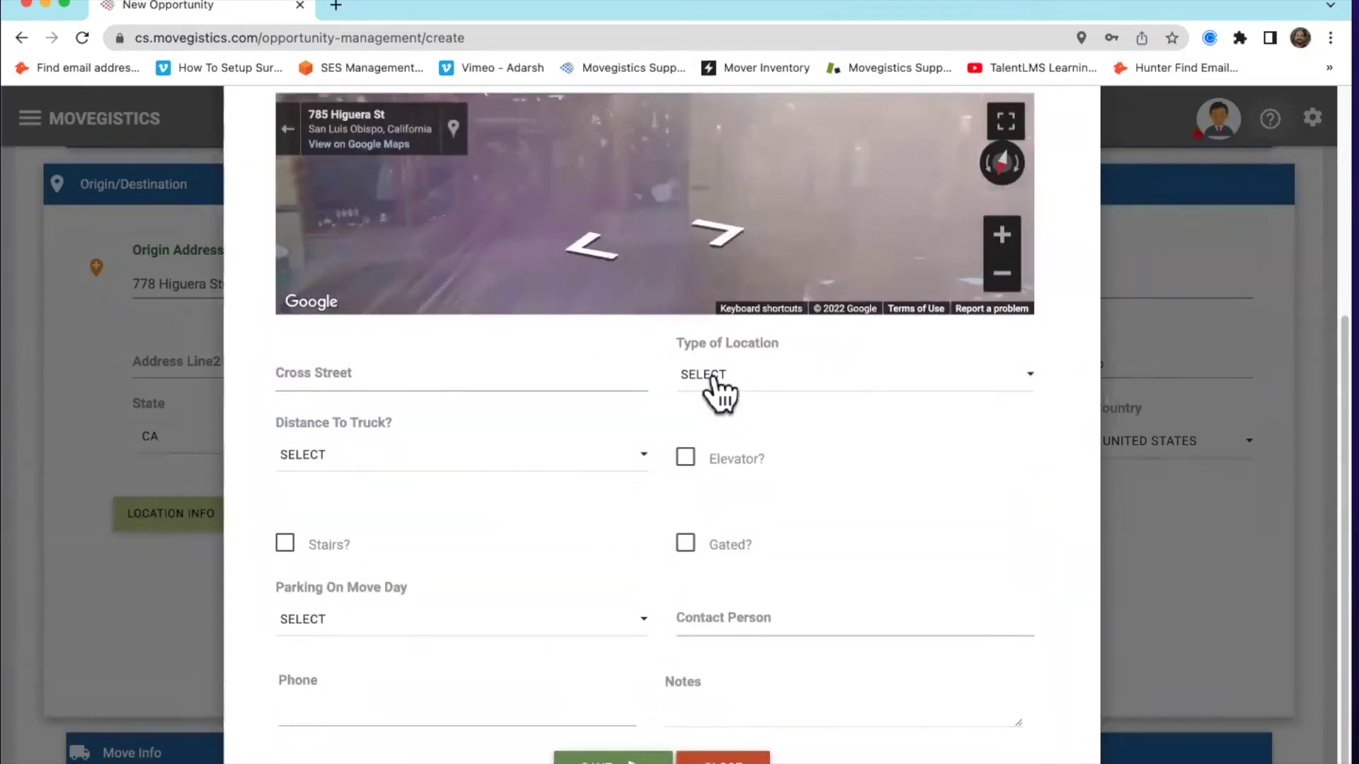
Set pickup distance to truck 51–75 ft, mark an elevator, and distance to door 26–50 ft
left_click(708, 375)
scroll(846, 664, "down", 5)
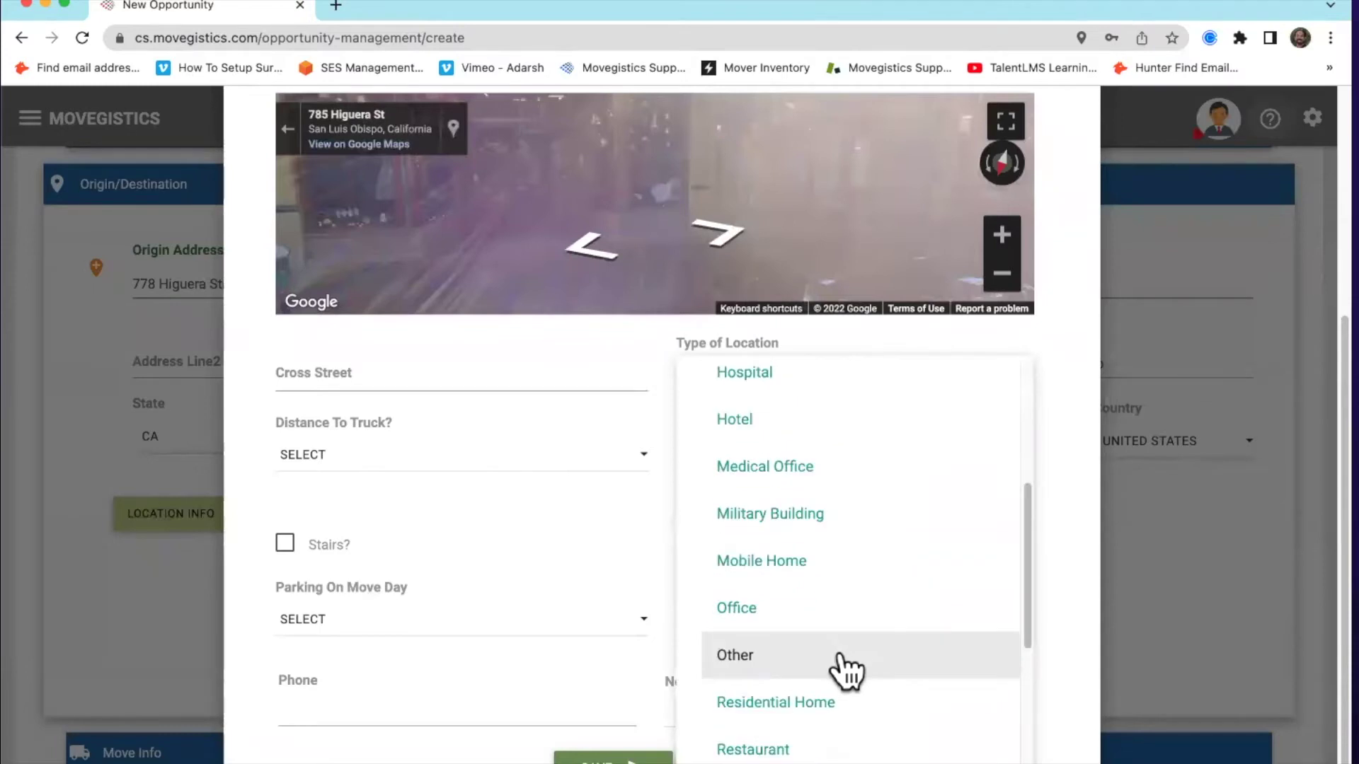
scroll(839, 626, "down", 1)
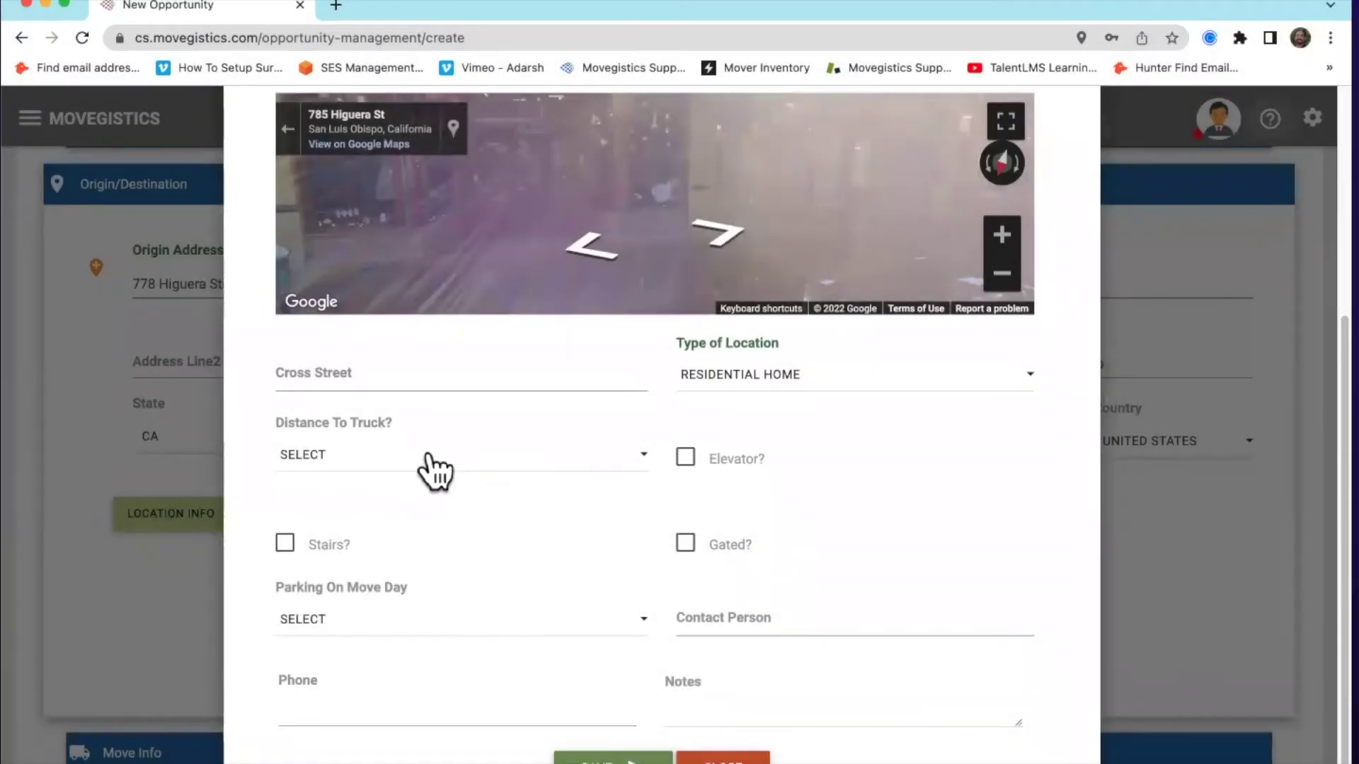
left_click(434, 469)
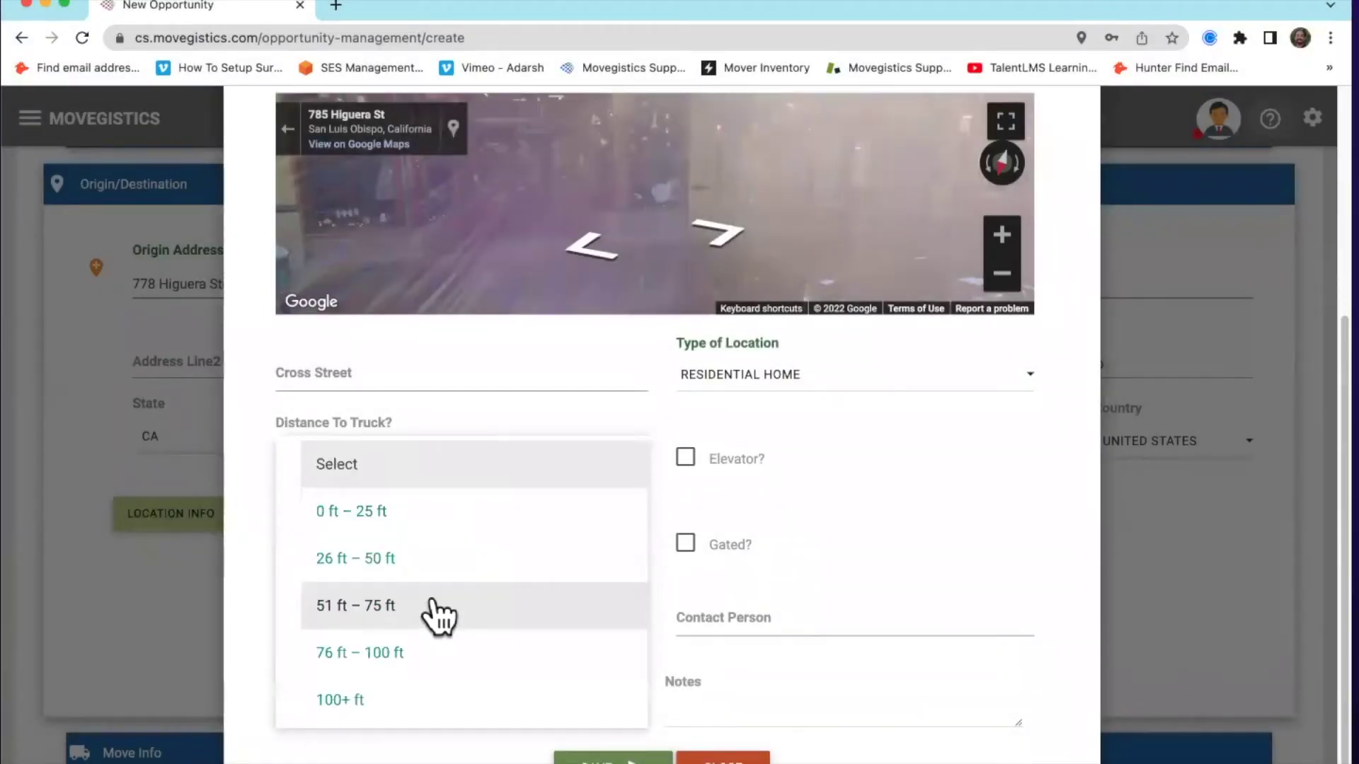
left_click(438, 607)
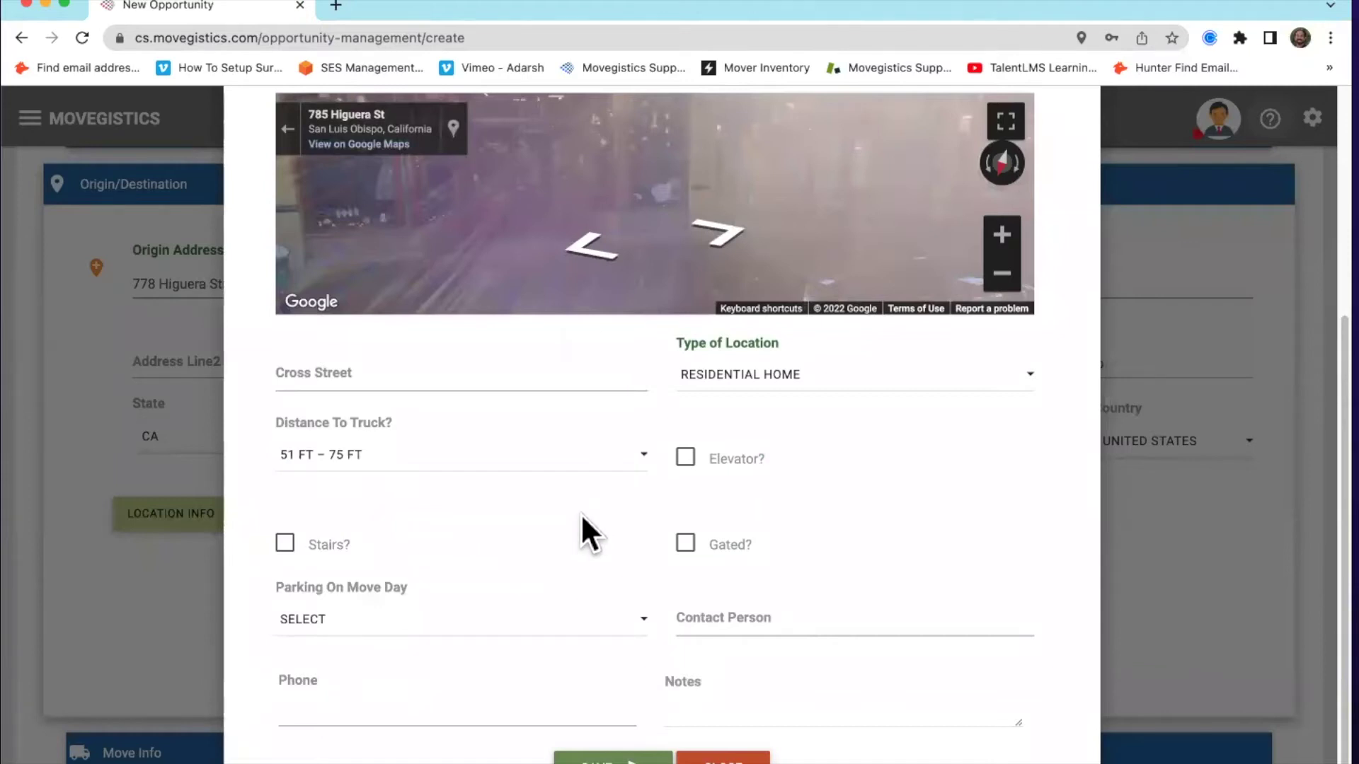
left_click(690, 458)
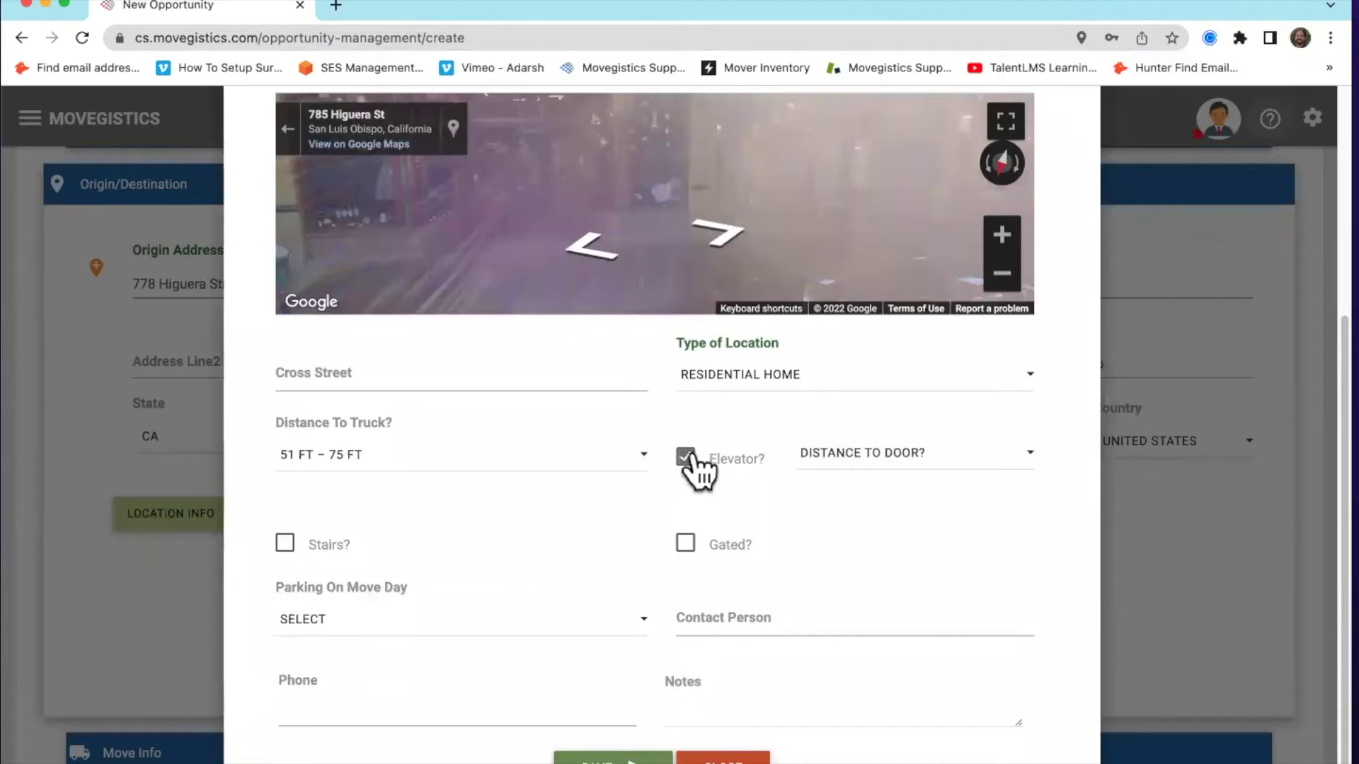
left_click(855, 460)
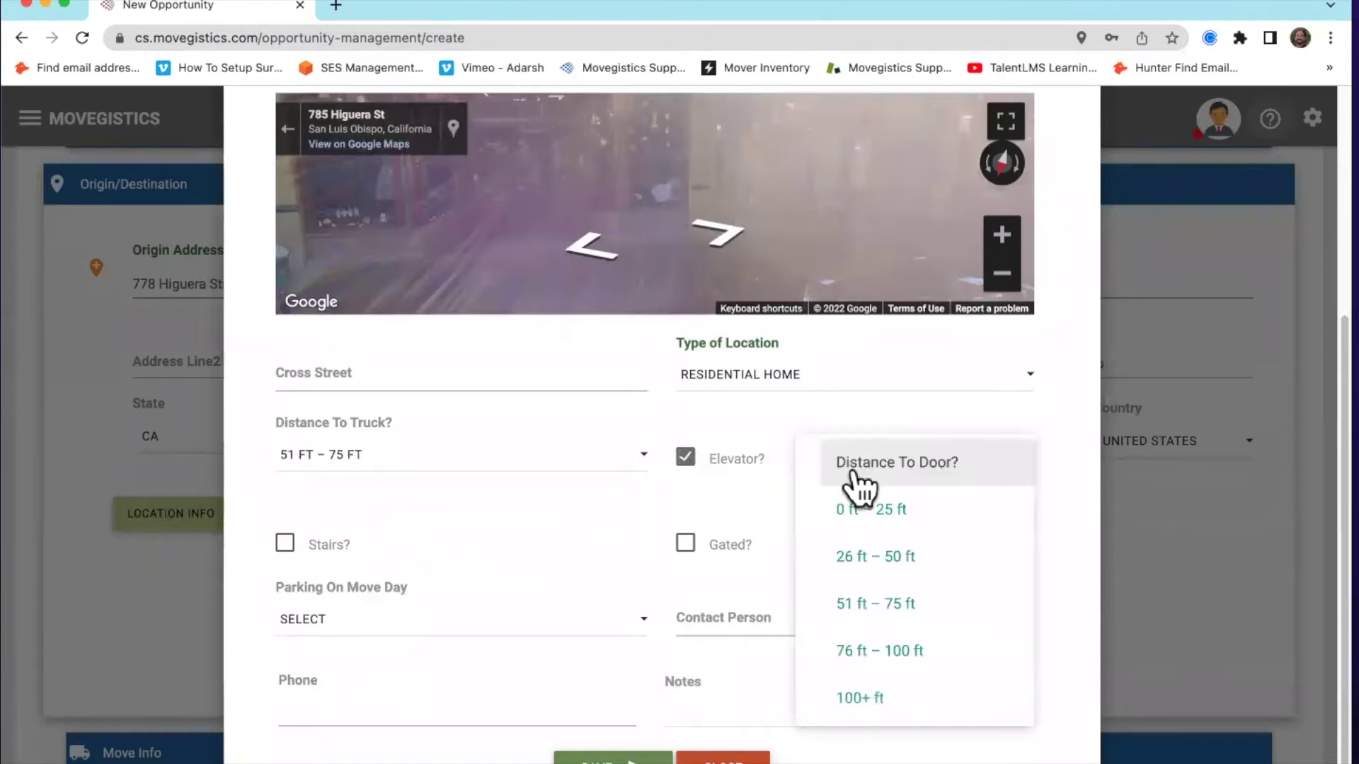
left_click(869, 557)
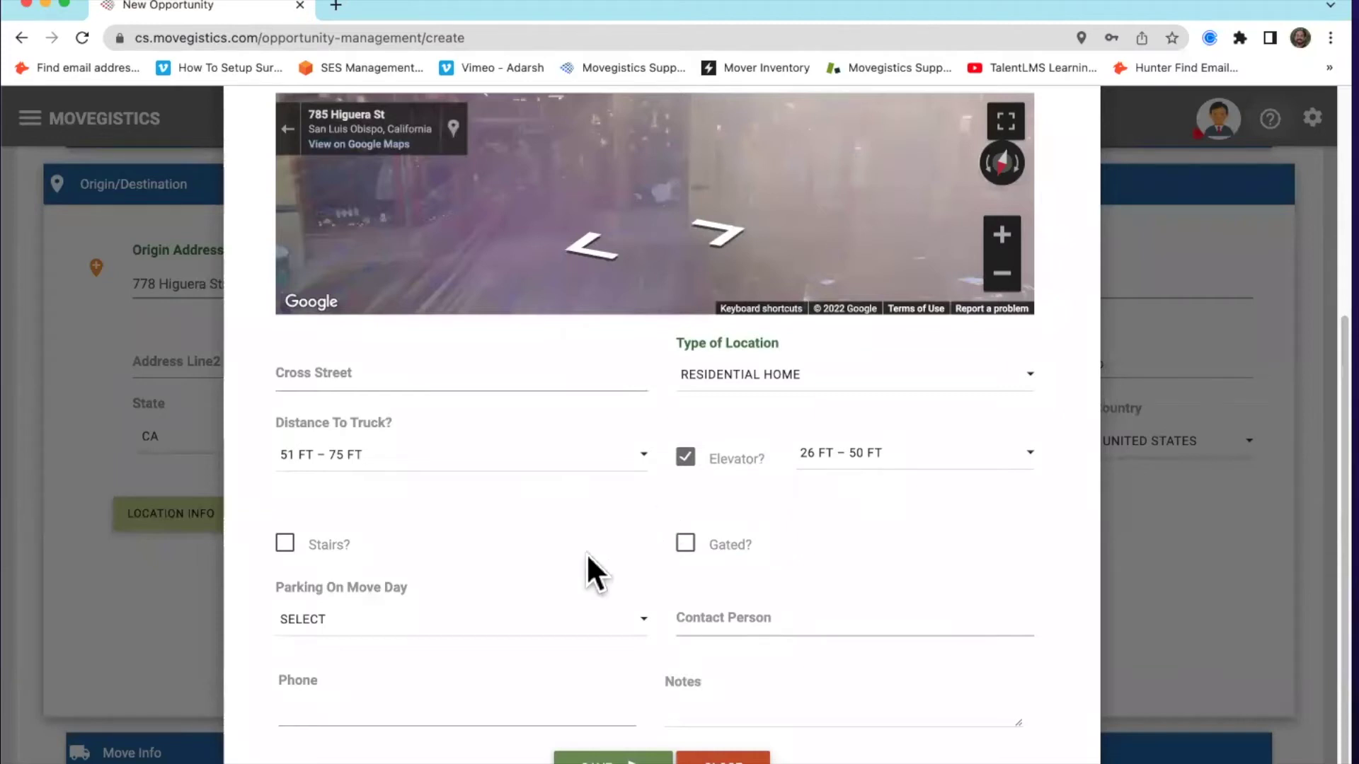
Mark stairs with 2 flights, gated with an access code, and Street in Front parking, then close
left_click(285, 545)
left_click(497, 532)
type("2")
left_click(637, 571)
left_click(685, 543)
left_click(807, 535)
type("1234")
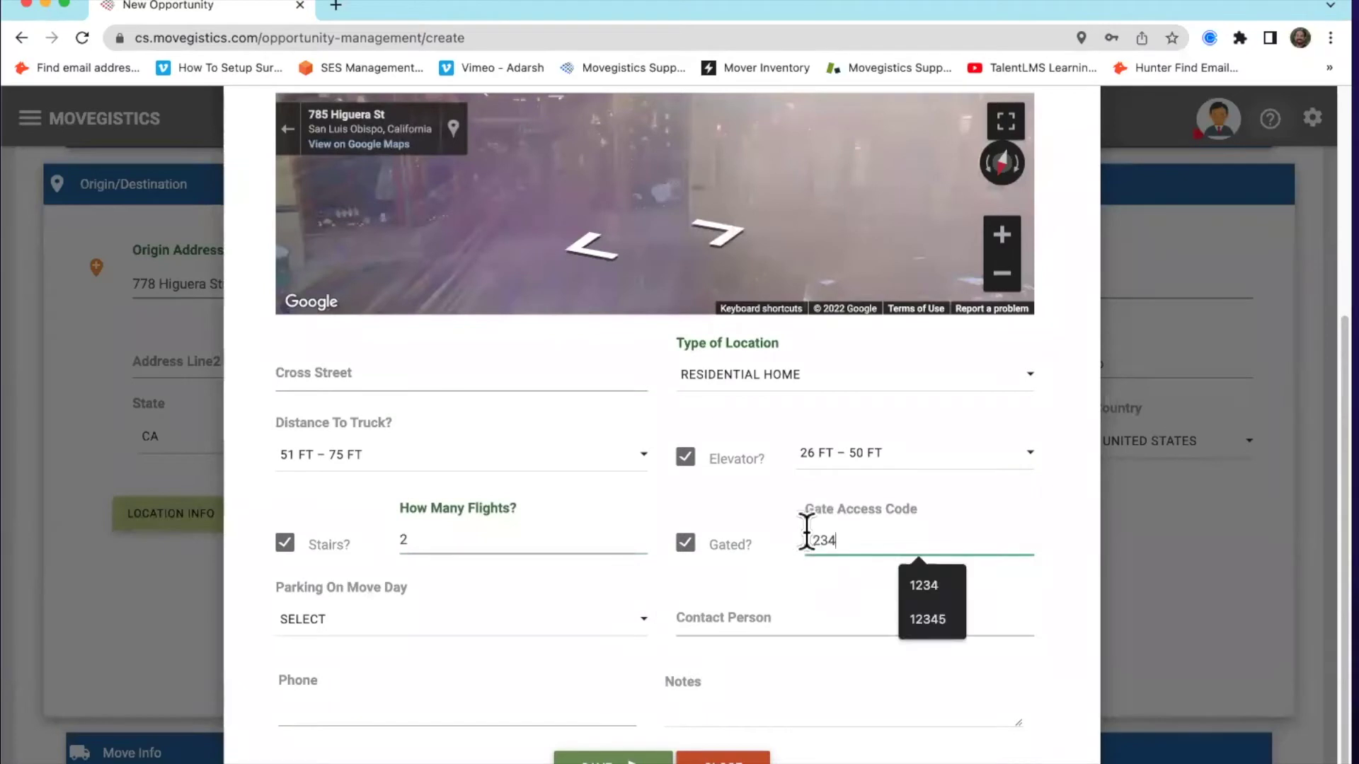
left_click(751, 582)
left_click(577, 617)
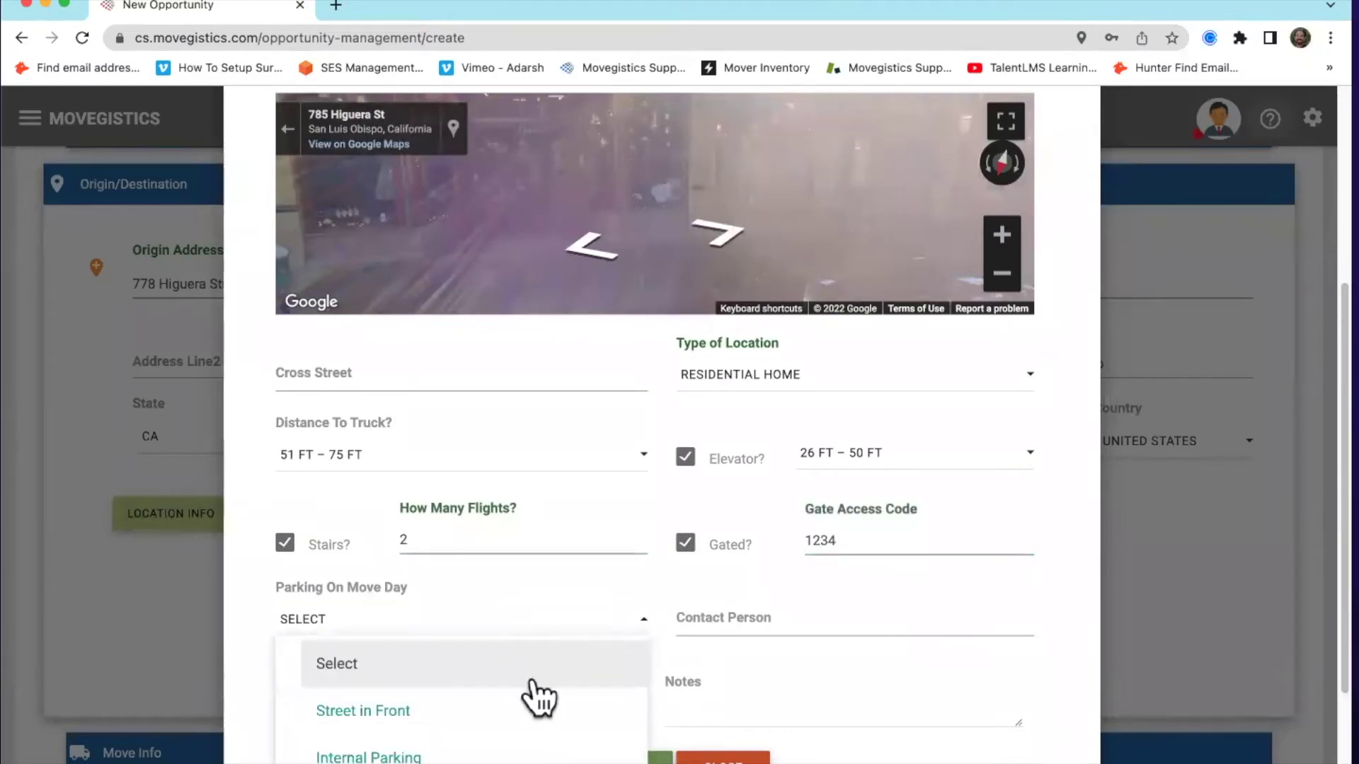
scroll(540, 694, "down", 3)
left_click(517, 548)
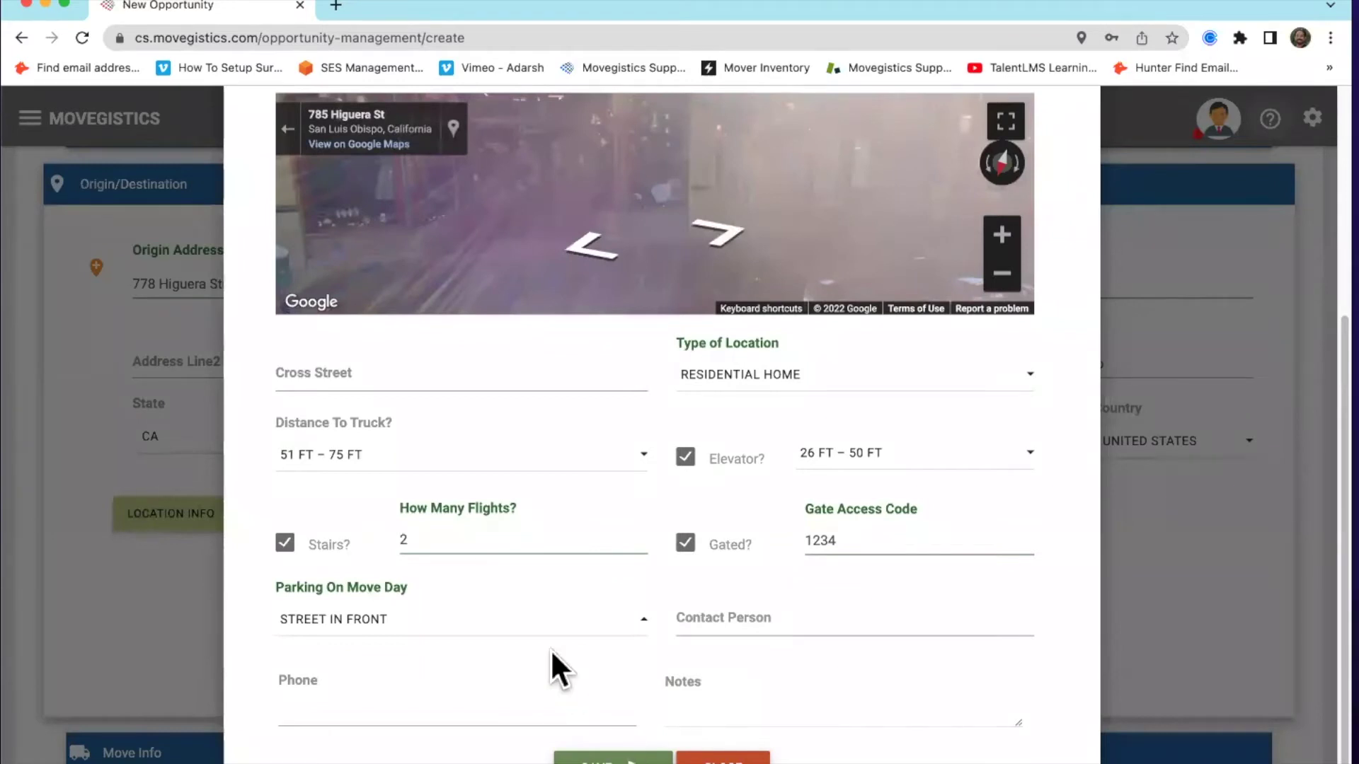
key("Escape")
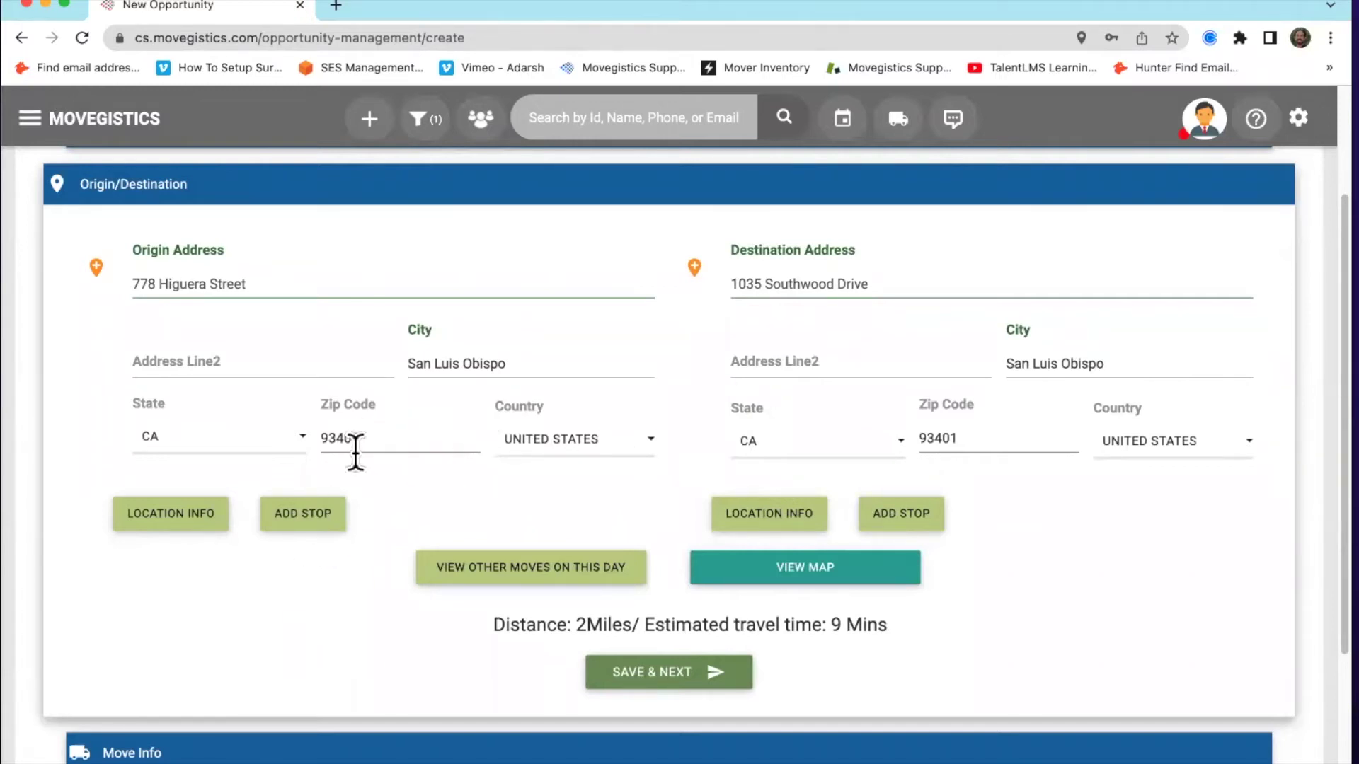
left_click(318, 525)
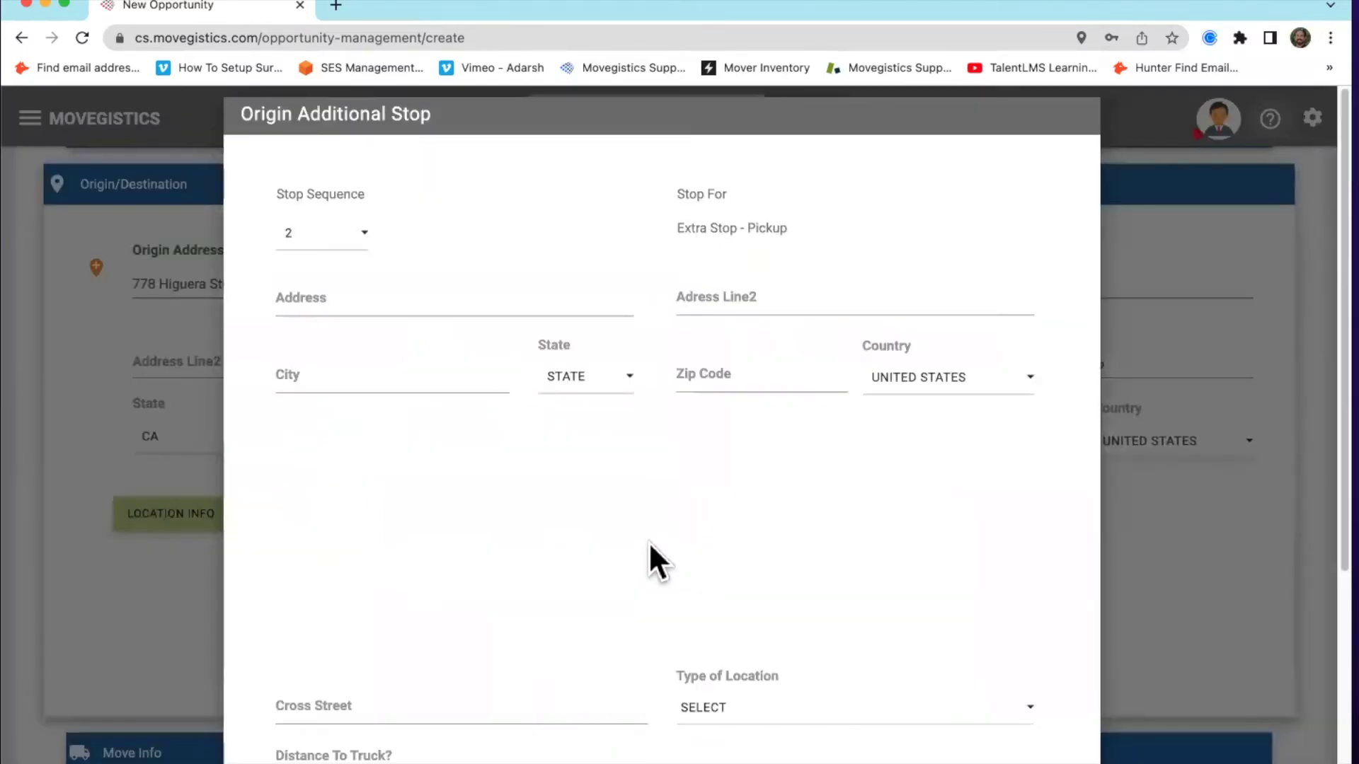
scroll(651, 555, "down", 1)
left_click(338, 261)
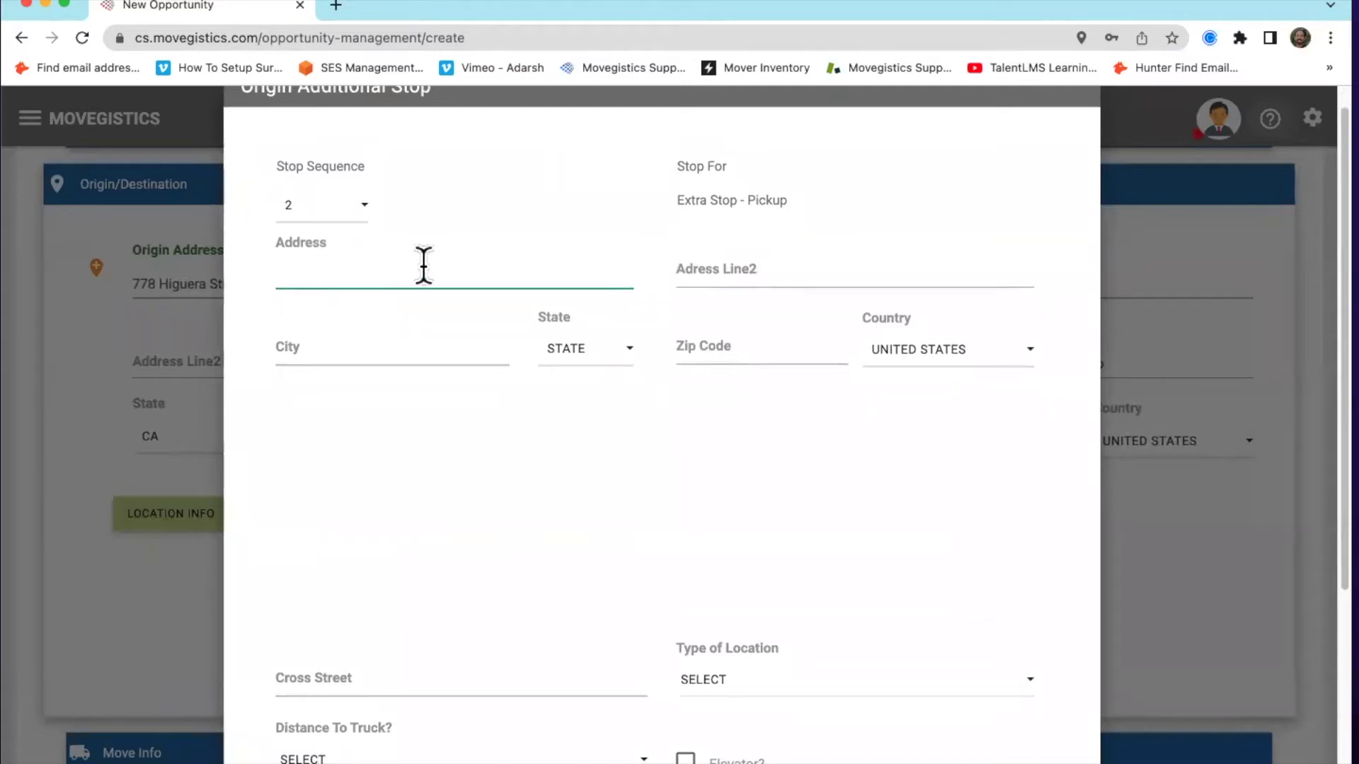
scroll(762, 429, "down", 5)
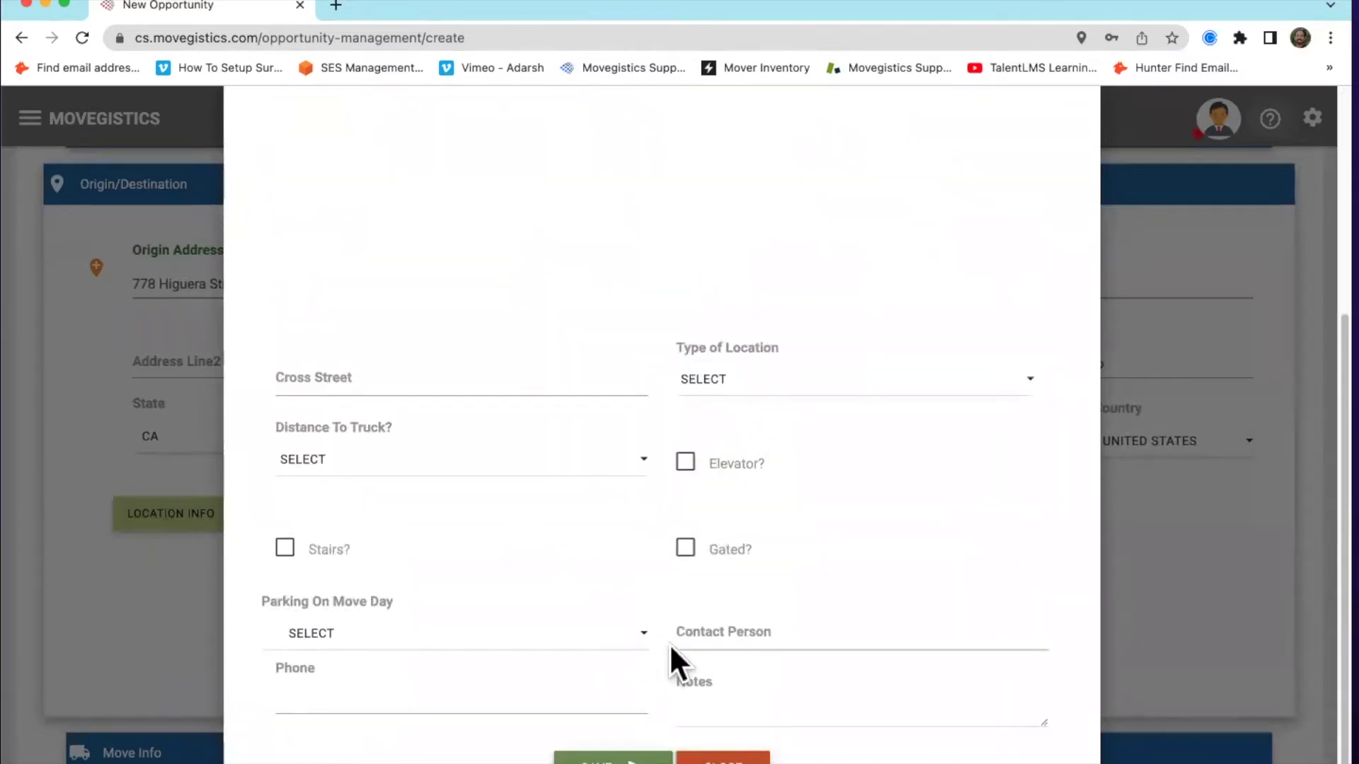
scroll(660, 453, "up", 1)
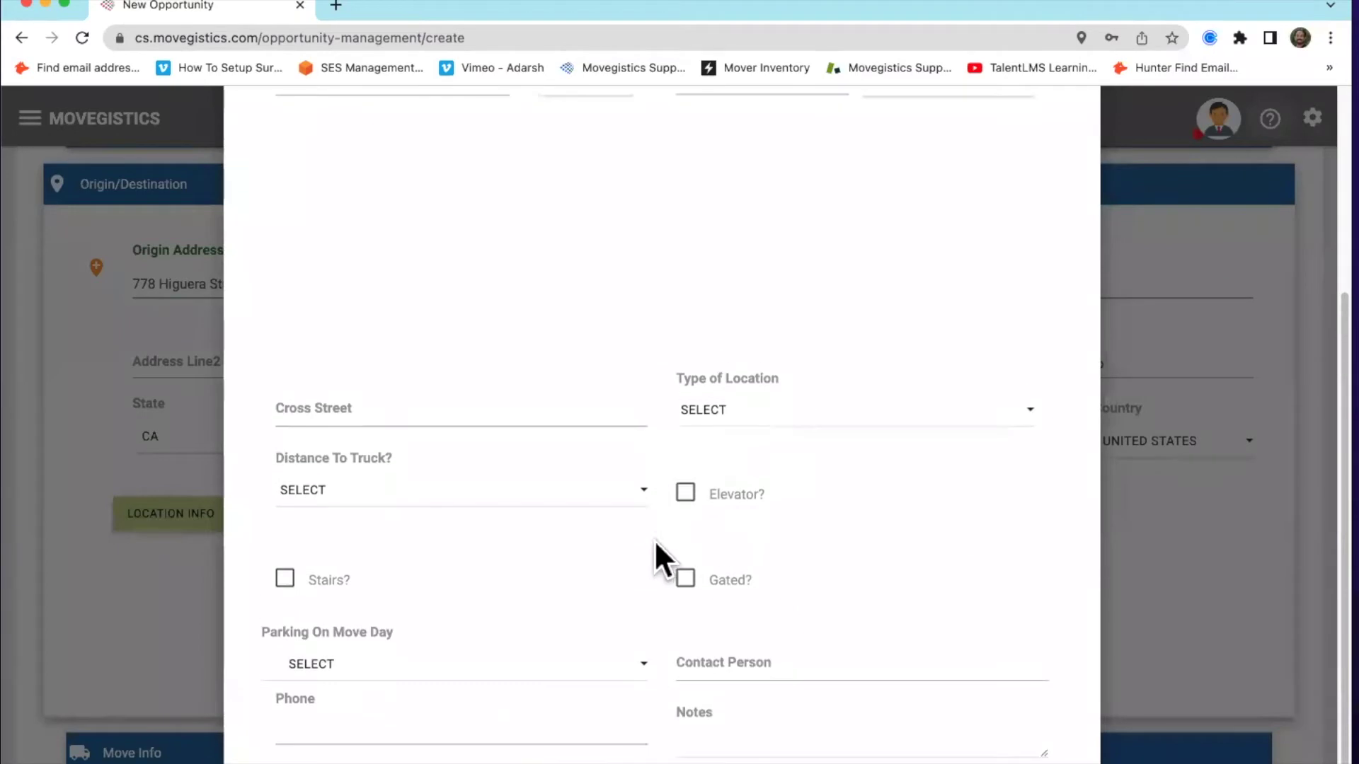
scroll(653, 556, "up", 5)
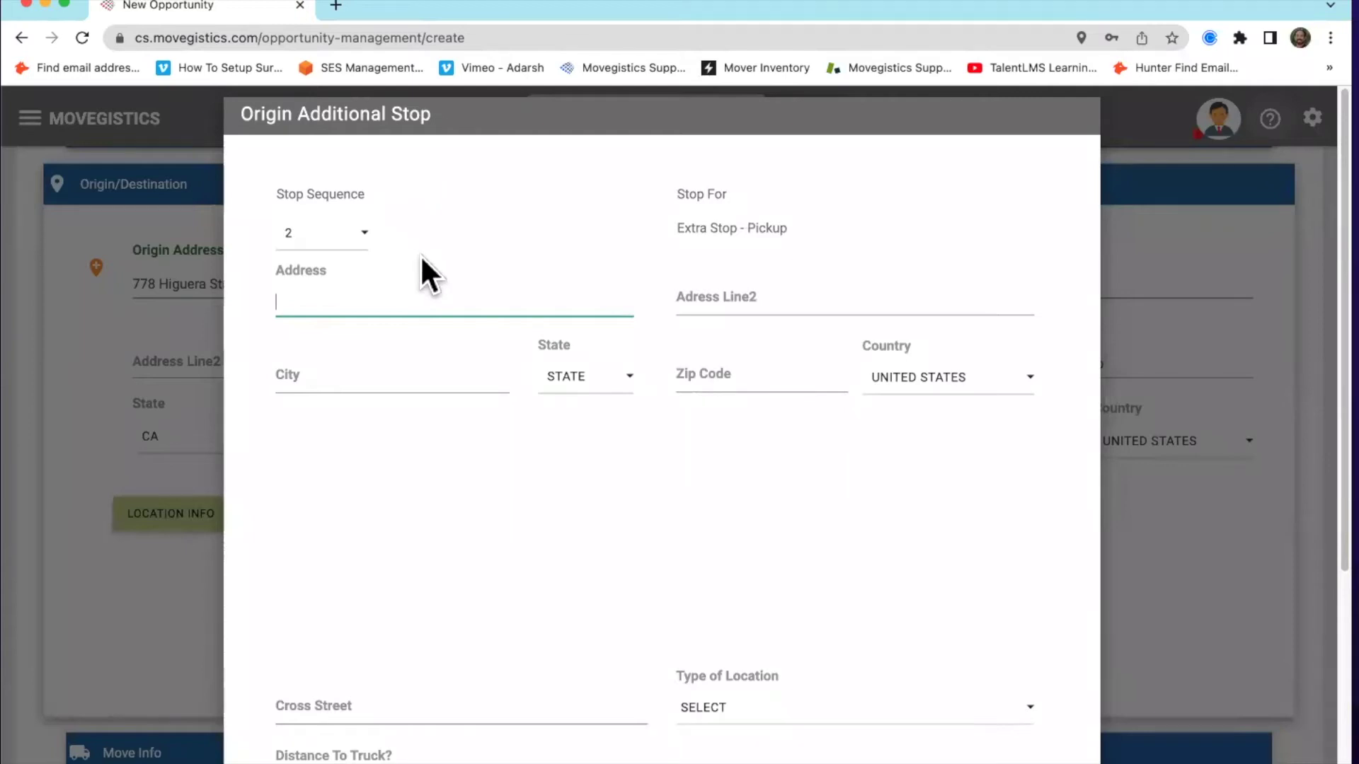
scroll(588, 321, "down", 5)
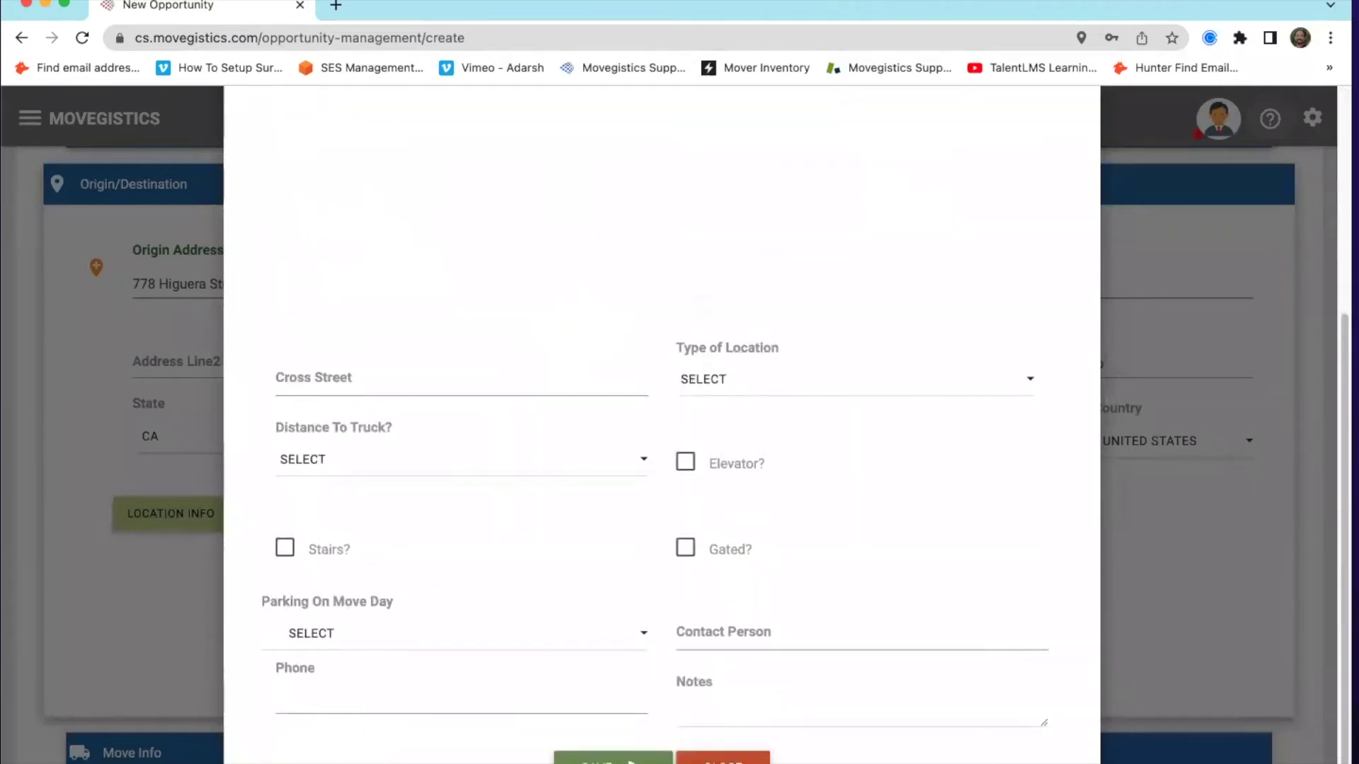
left_click(719, 756)
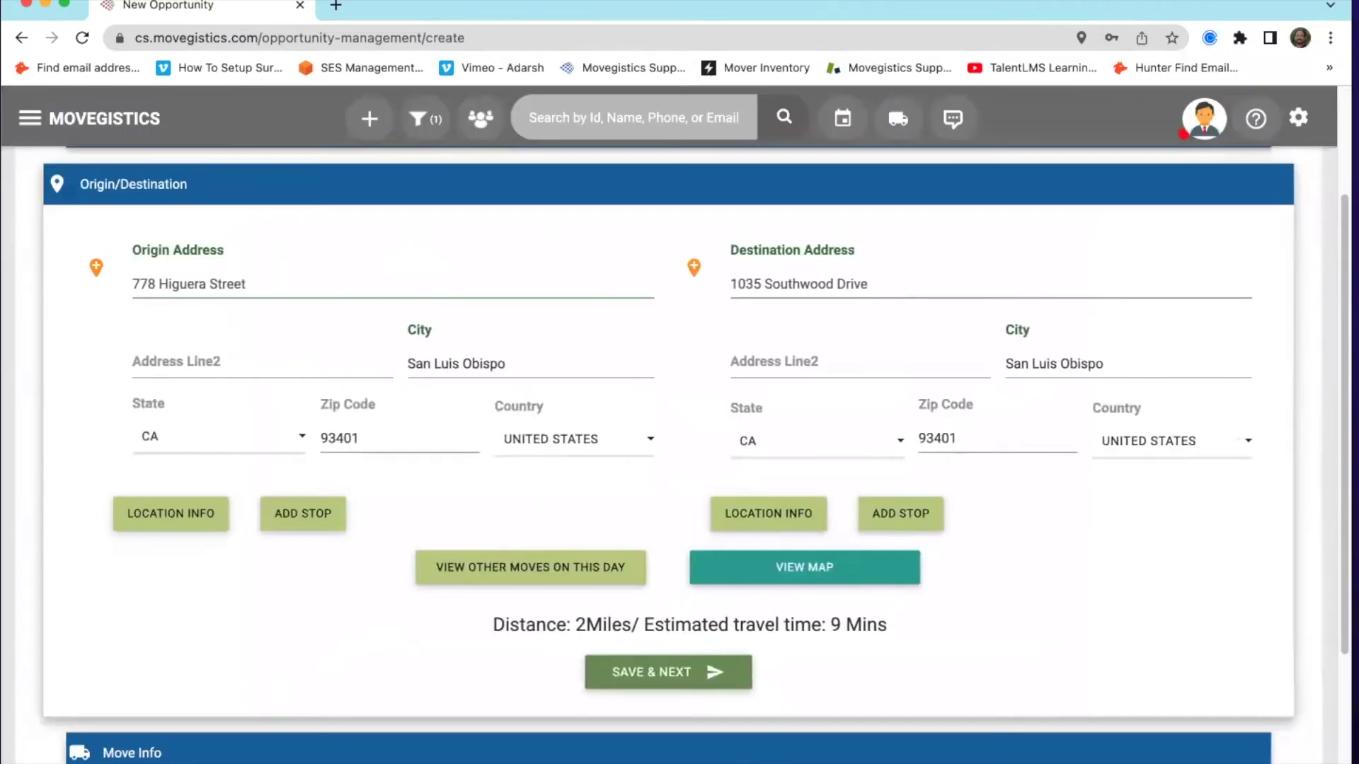
Show the route map in satellite view, zoomed and centered on destination marker B
left_click(802, 567)
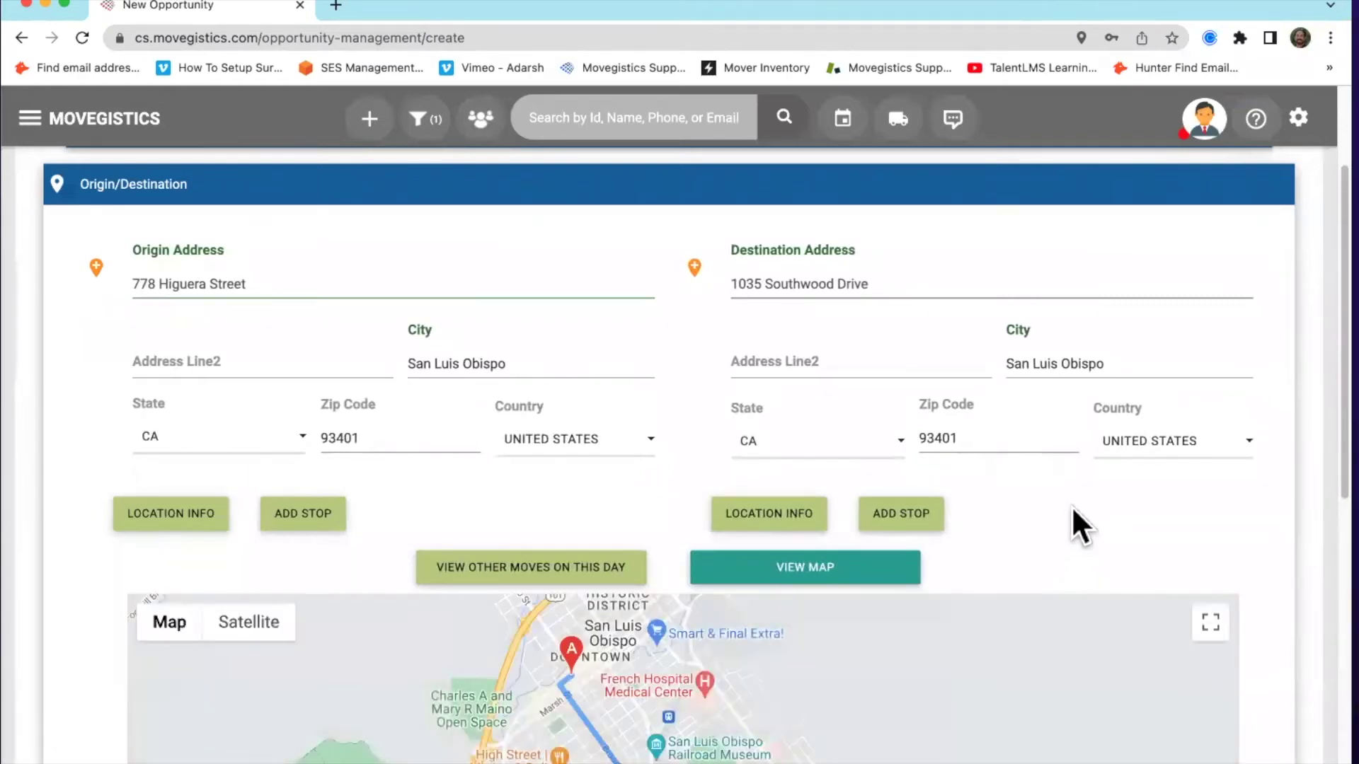
scroll(1071, 506, "down", 1)
scroll(1231, 450, "down", 1)
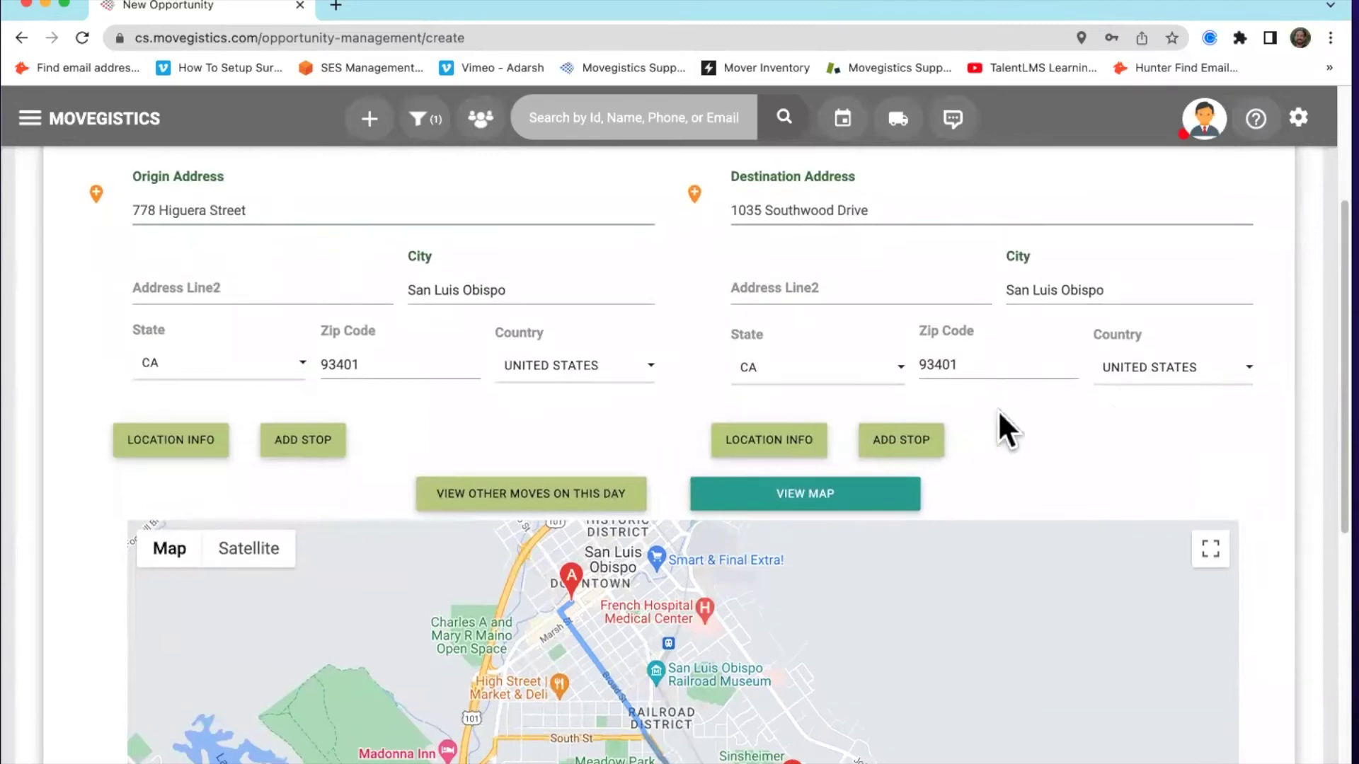
scroll(1246, 446, "down", 5)
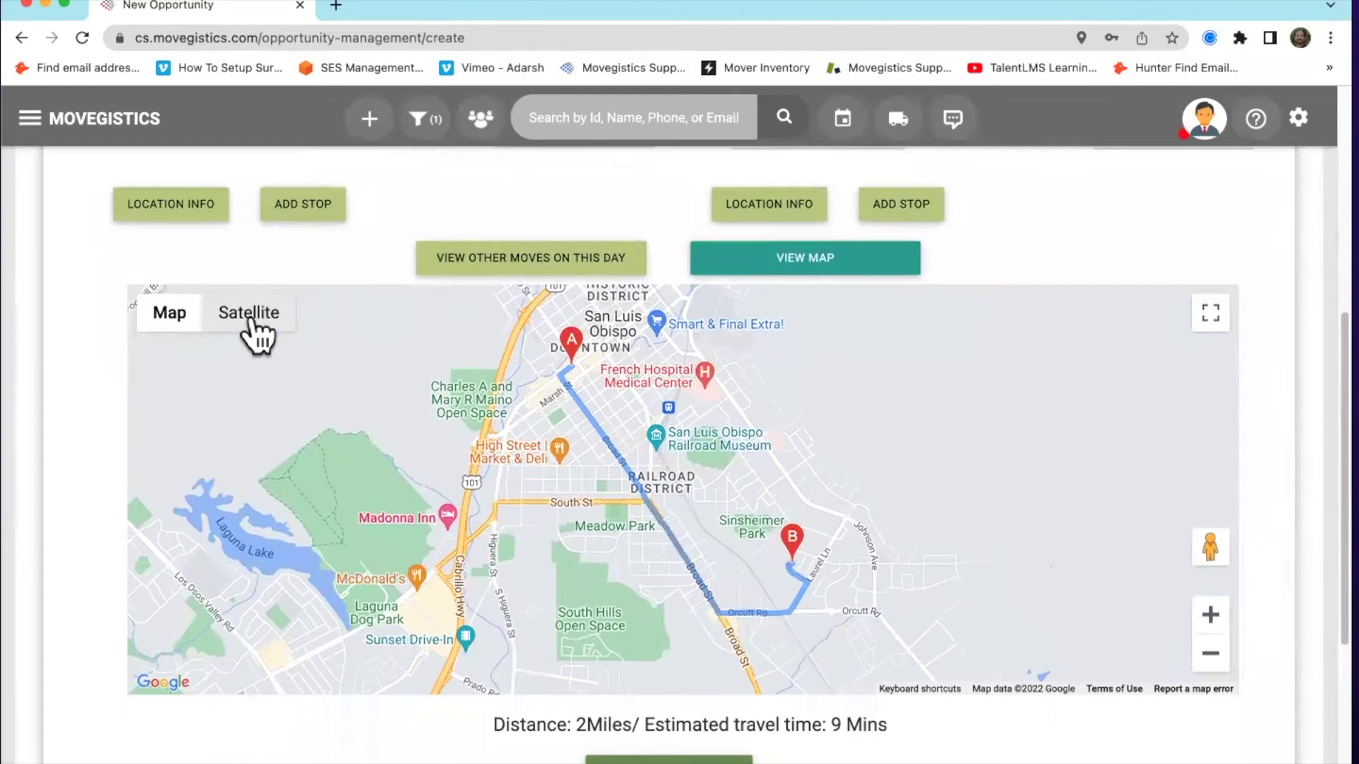
left_click(249, 322)
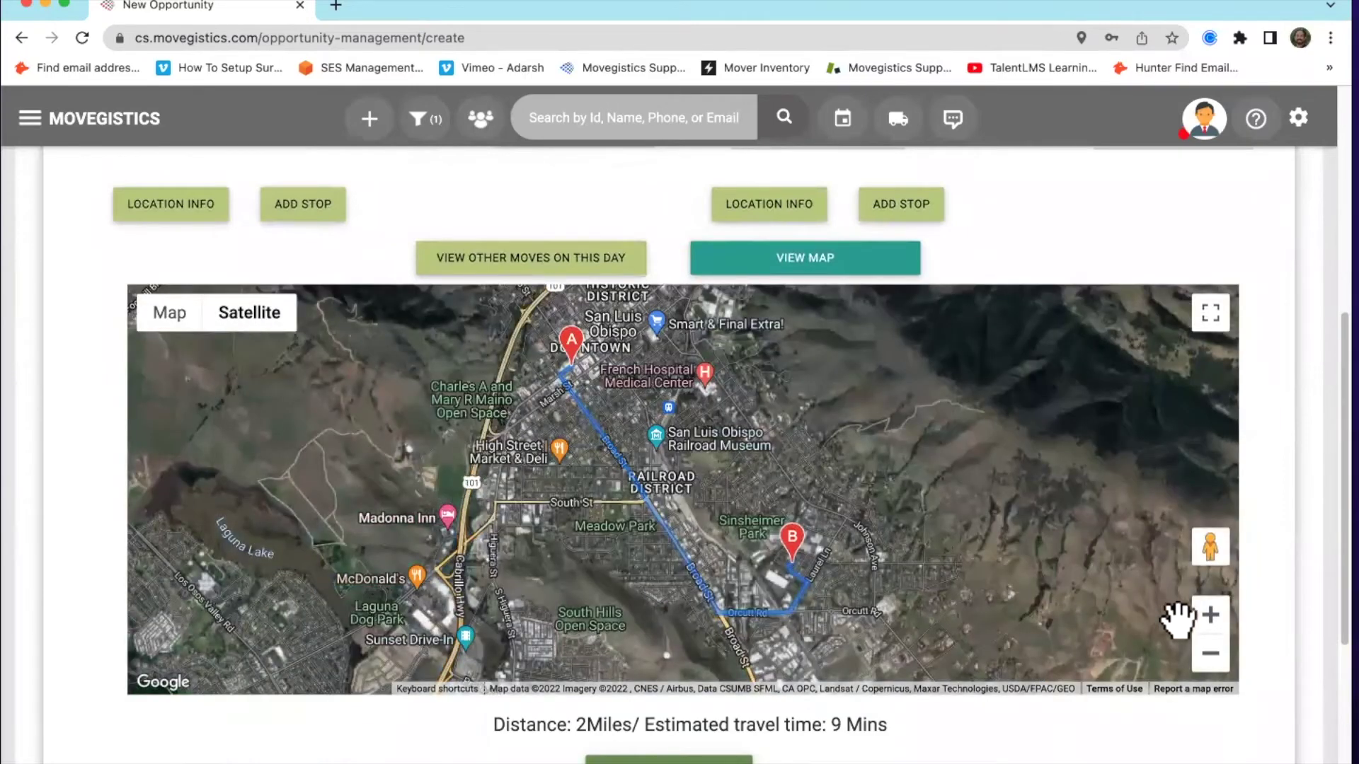
left_click(1210, 616)
left_click(1210, 616)
left_click_drag(1025, 571, 883, 312)
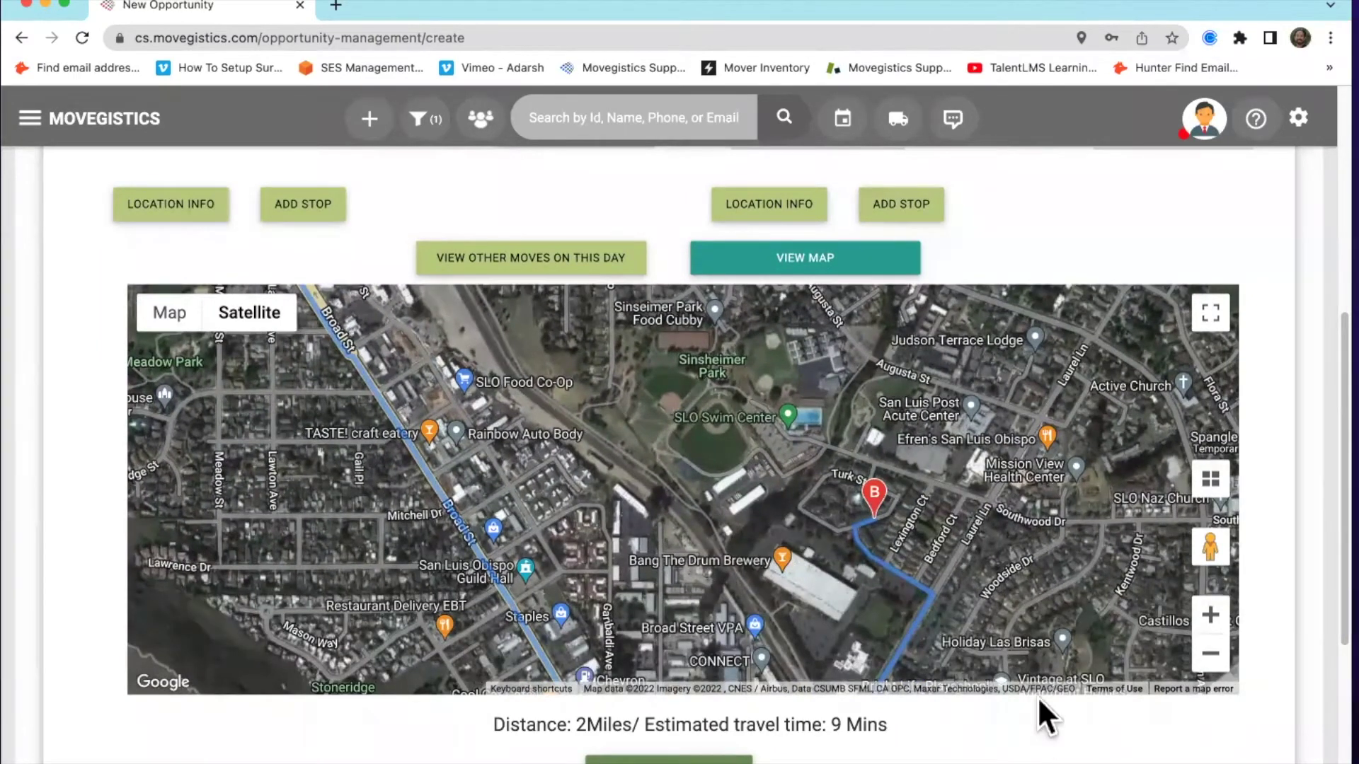
left_click(1210, 615)
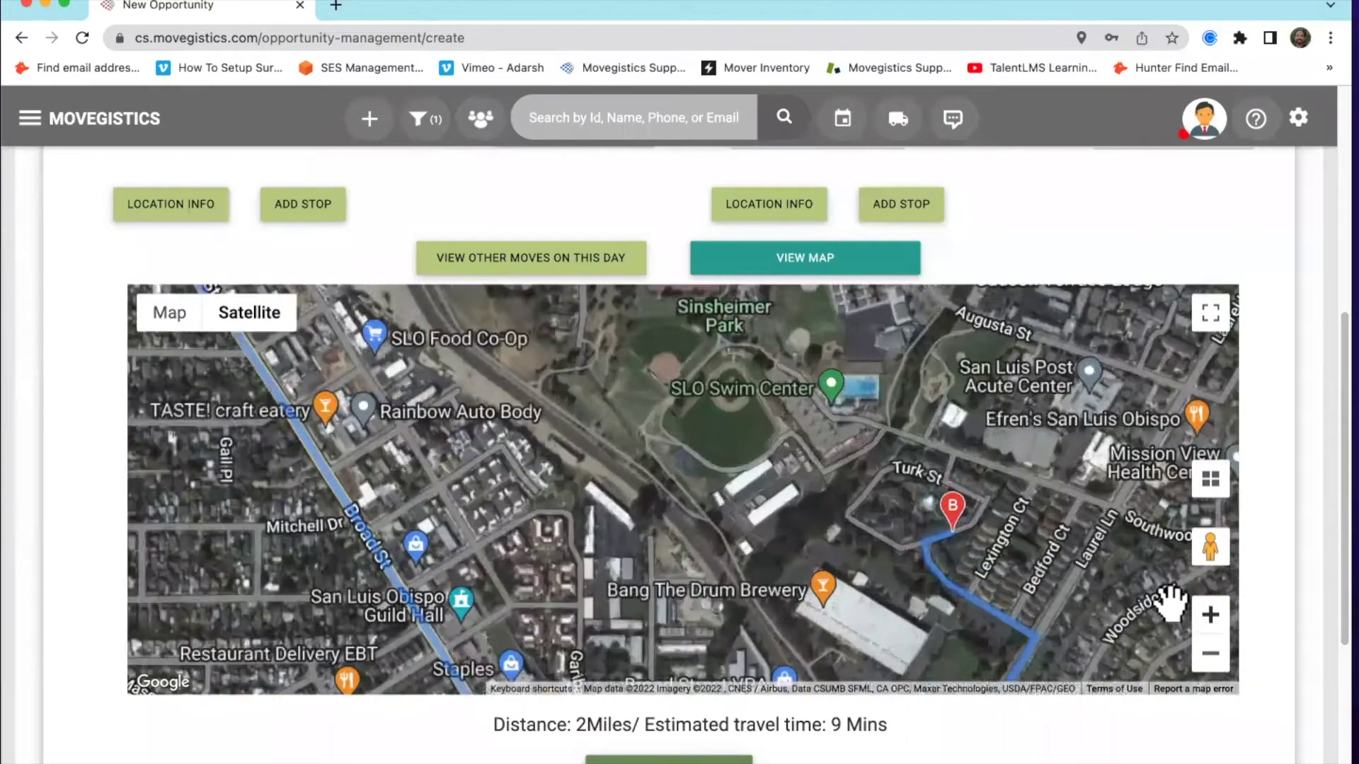
left_click_drag(898, 544, 691, 498)
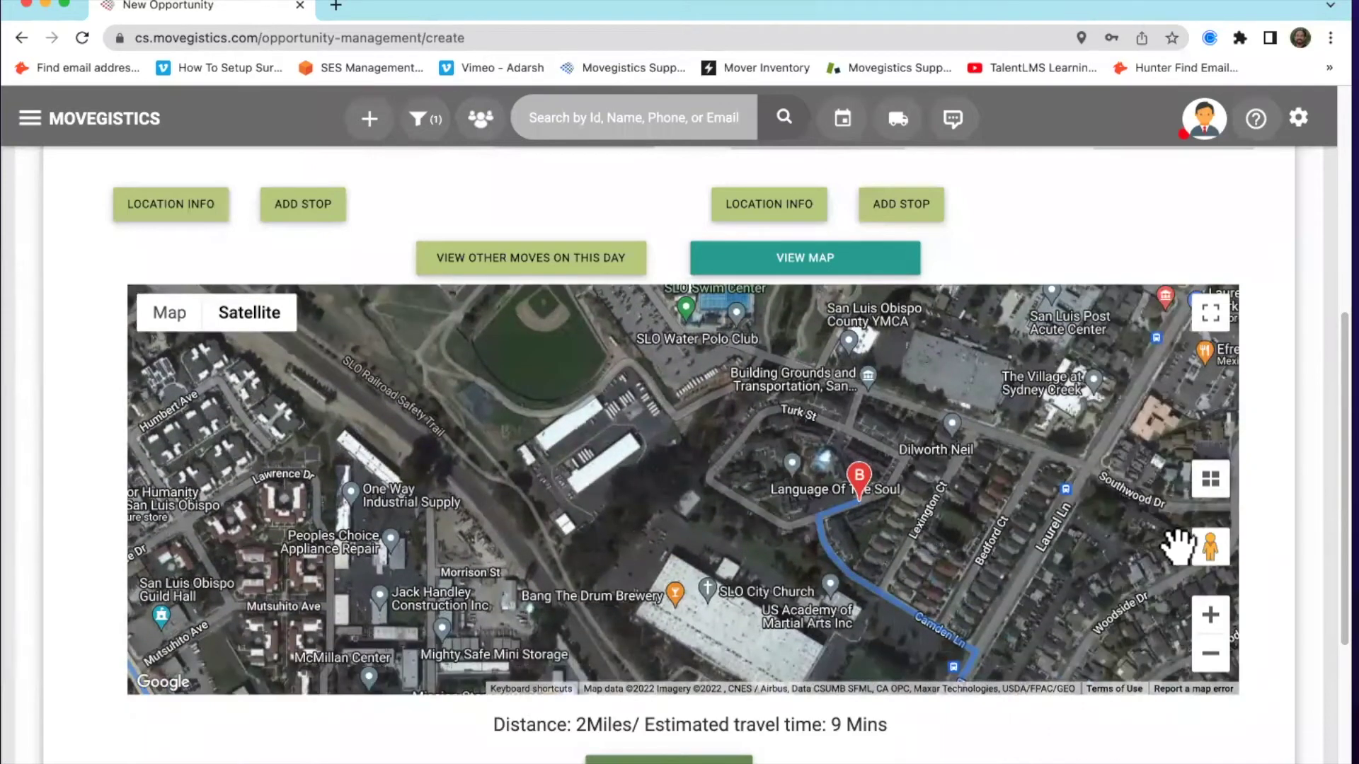
View the Lexington Ct house in Street View near marker B, then save the addresses
mouse_move(1210, 545)
left_mouse_down()
mouse_move(970, 506)
mouse_move(846, 504)
mouse_move(890, 552)
left_mouse_up()
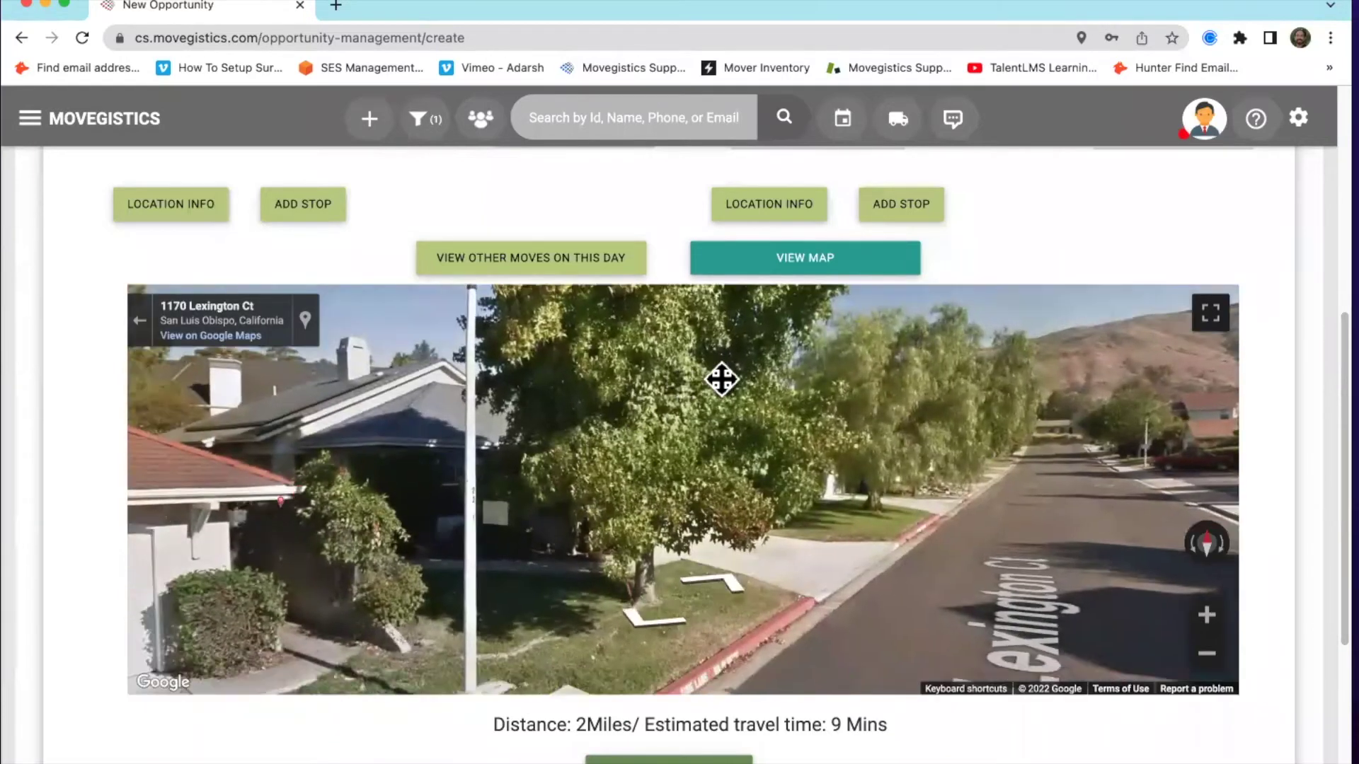
left_click_drag(520, 481, 810, 379)
left_click_drag(581, 456, 1052, 510)
left_click_drag(755, 566, 800, 577)
left_click_drag(926, 496, 770, 523)
scroll(982, 677, "down", 3)
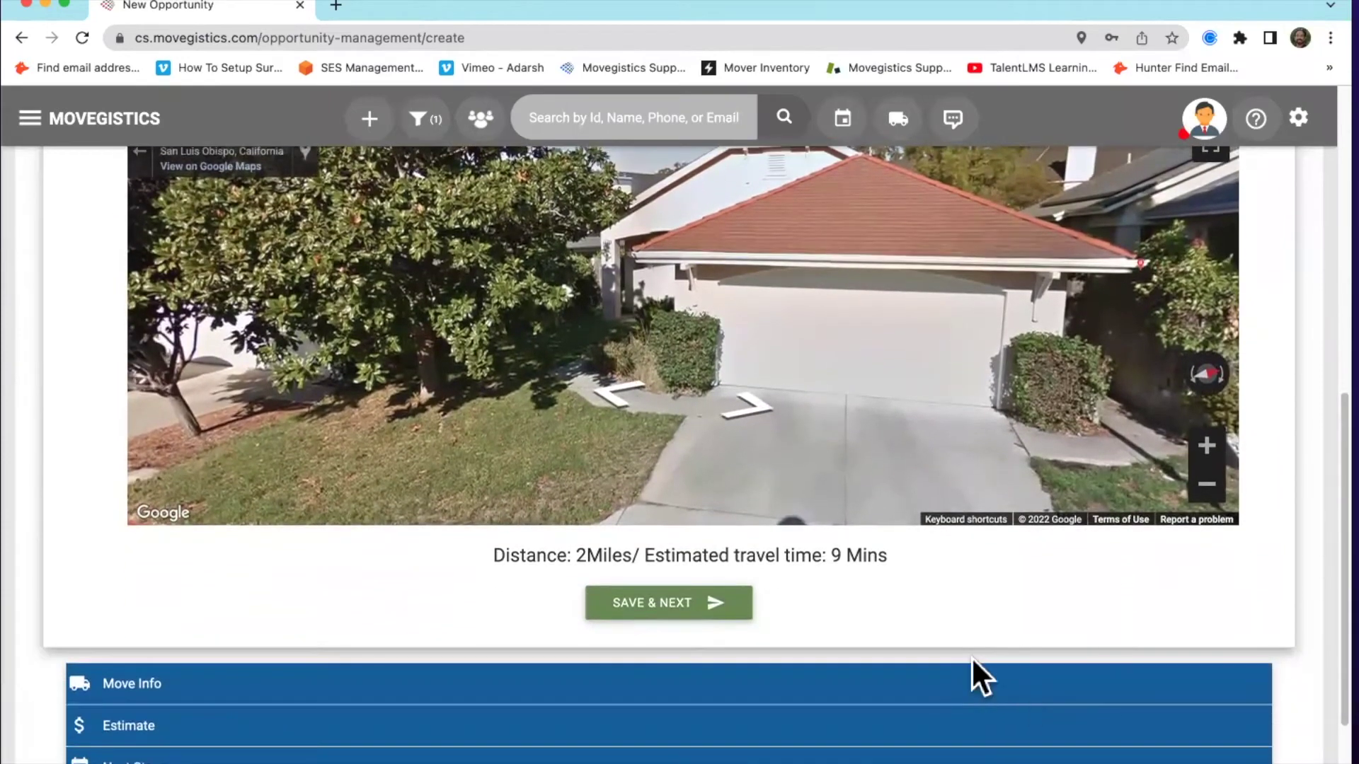
left_click(682, 612)
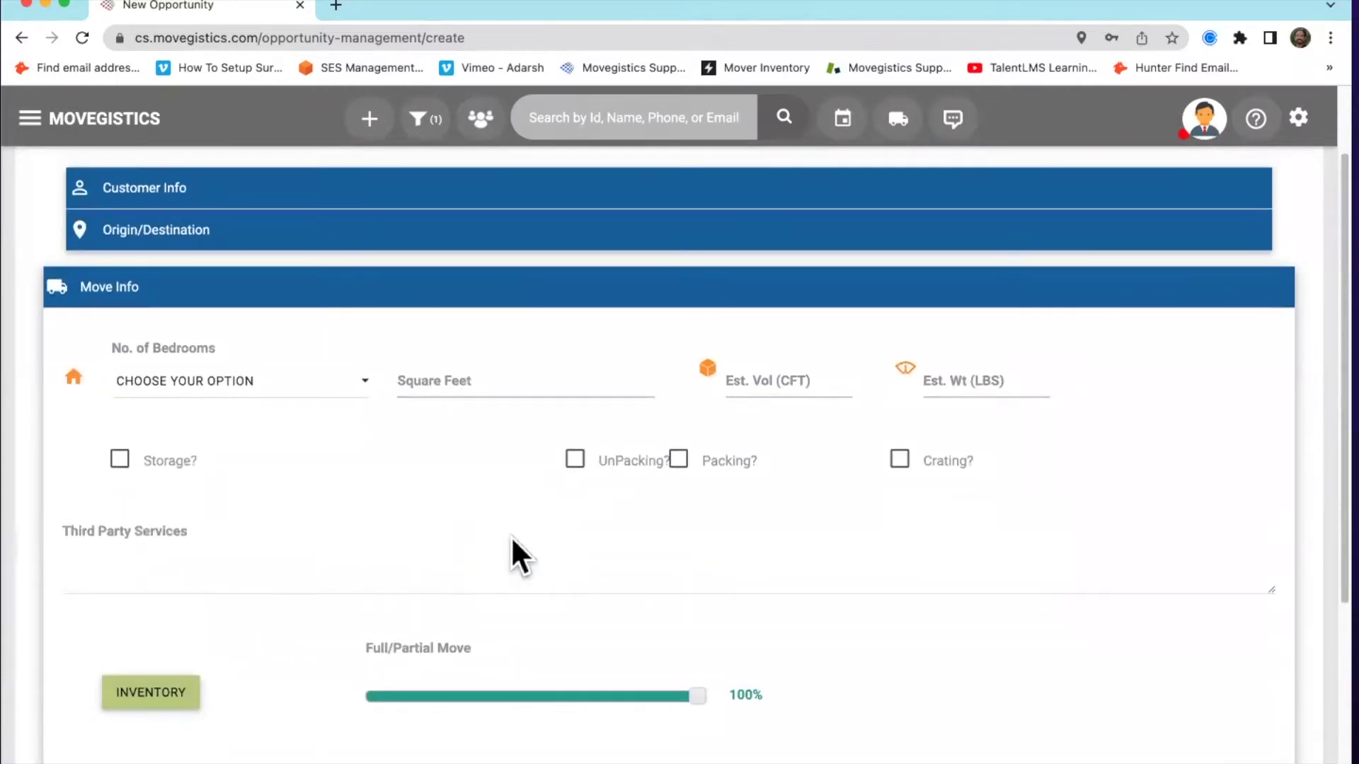
Set the home size to 3 bedrooms and 2400 square feet
scroll(913, 614, "down", 2)
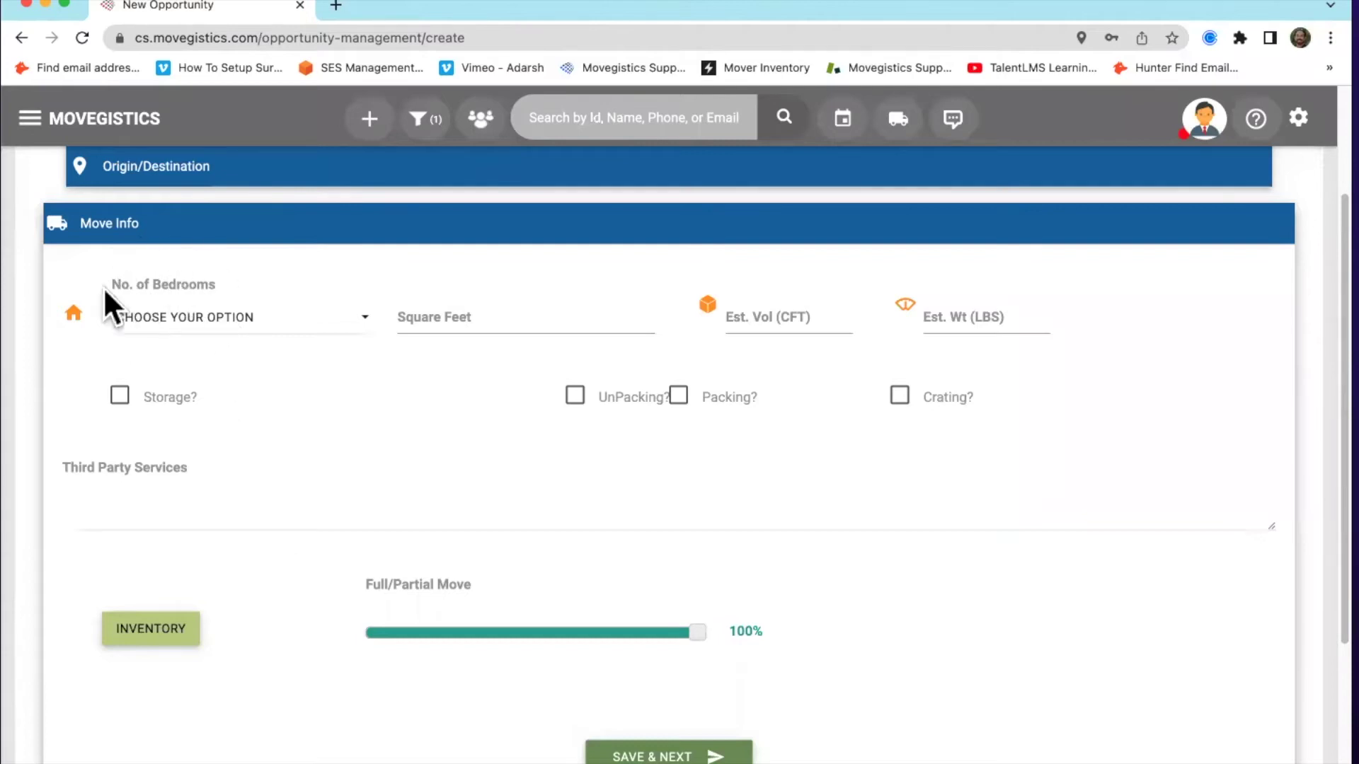
left_click(208, 326)
left_click(231, 523)
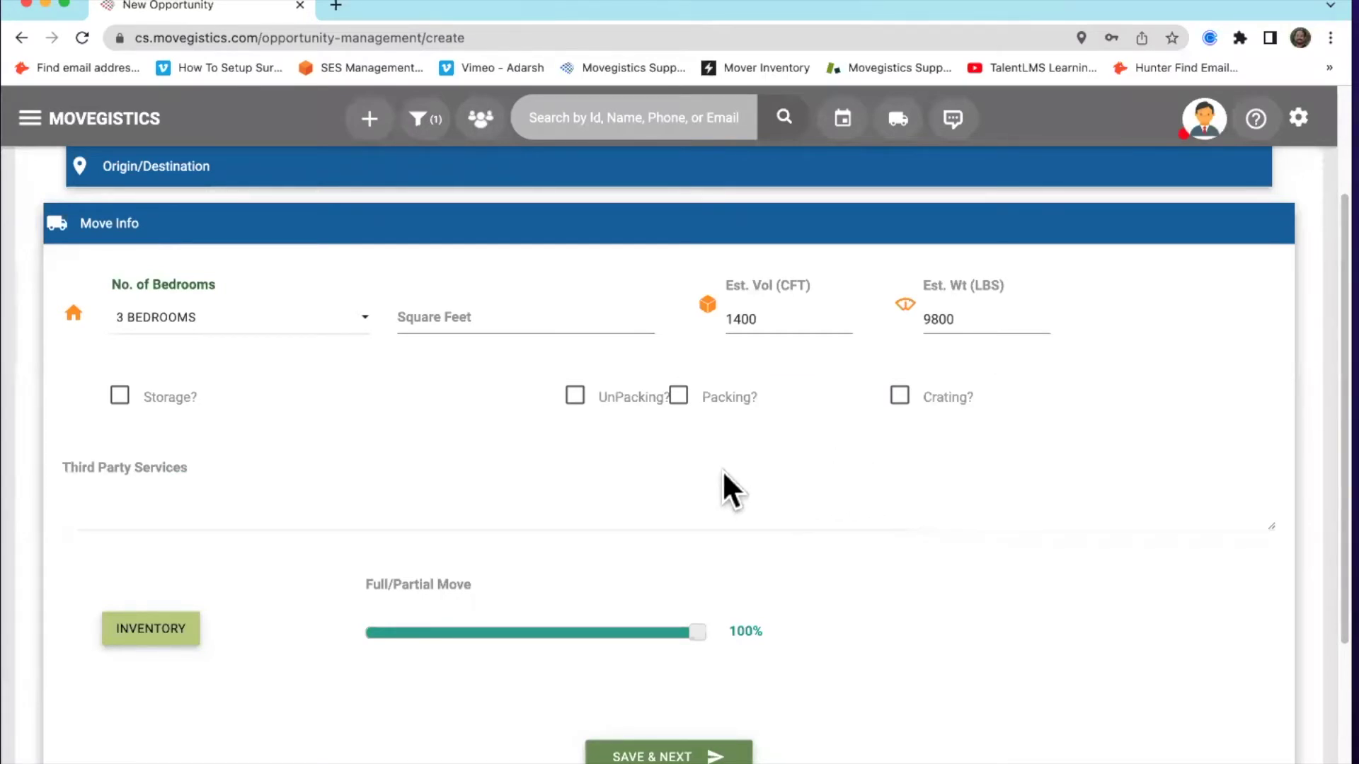
left_click(521, 315)
left_click(514, 358)
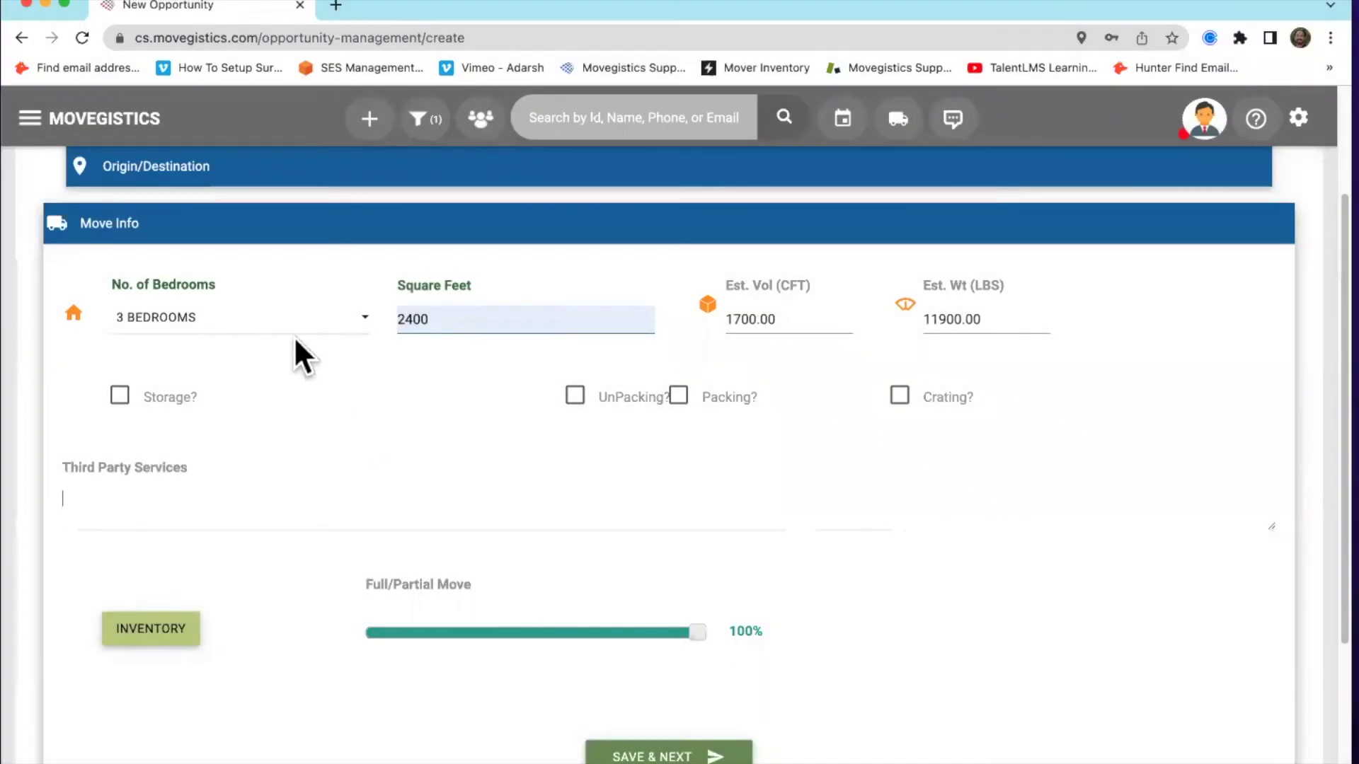
Leave bedrooms unset and clear the 2400 square footage, then scroll down to Inventory
left_click(306, 332)
left_click(298, 333)
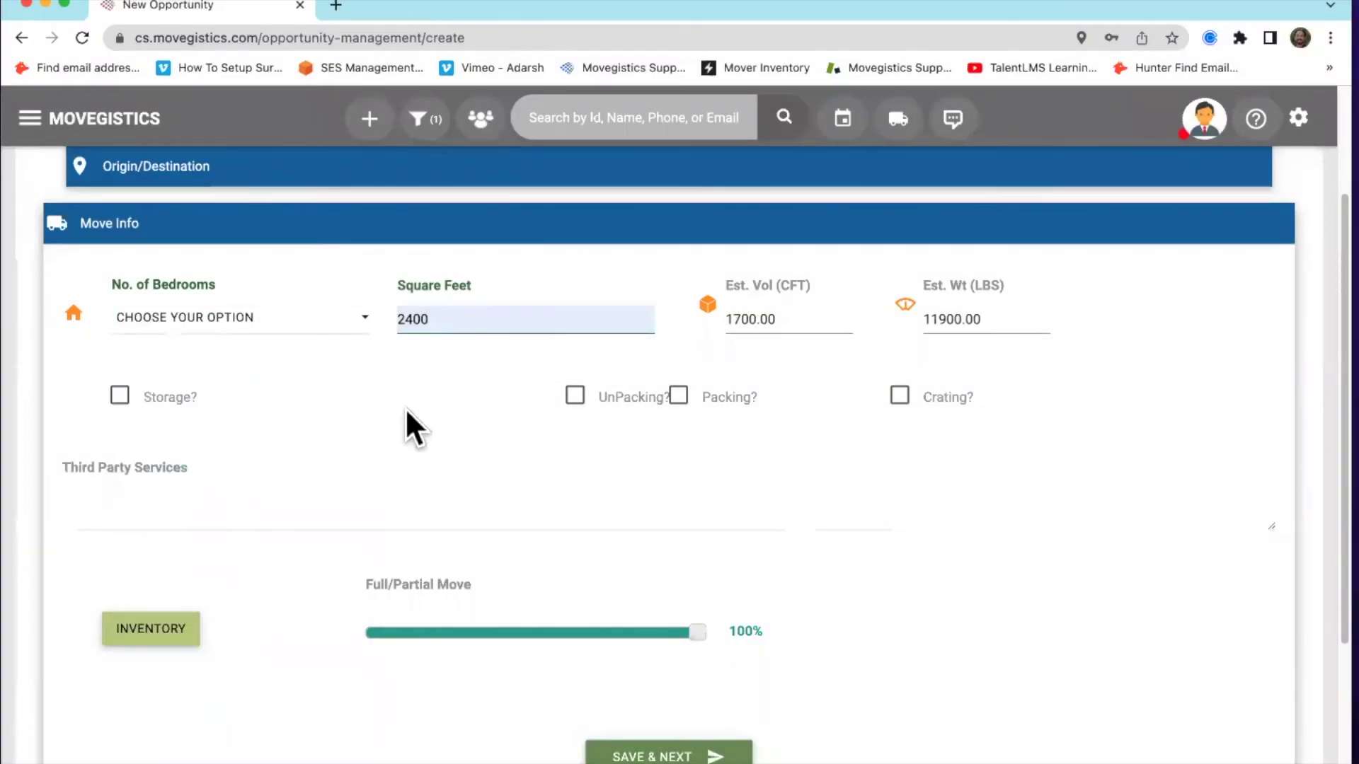
double_click(444, 320)
type("\\")
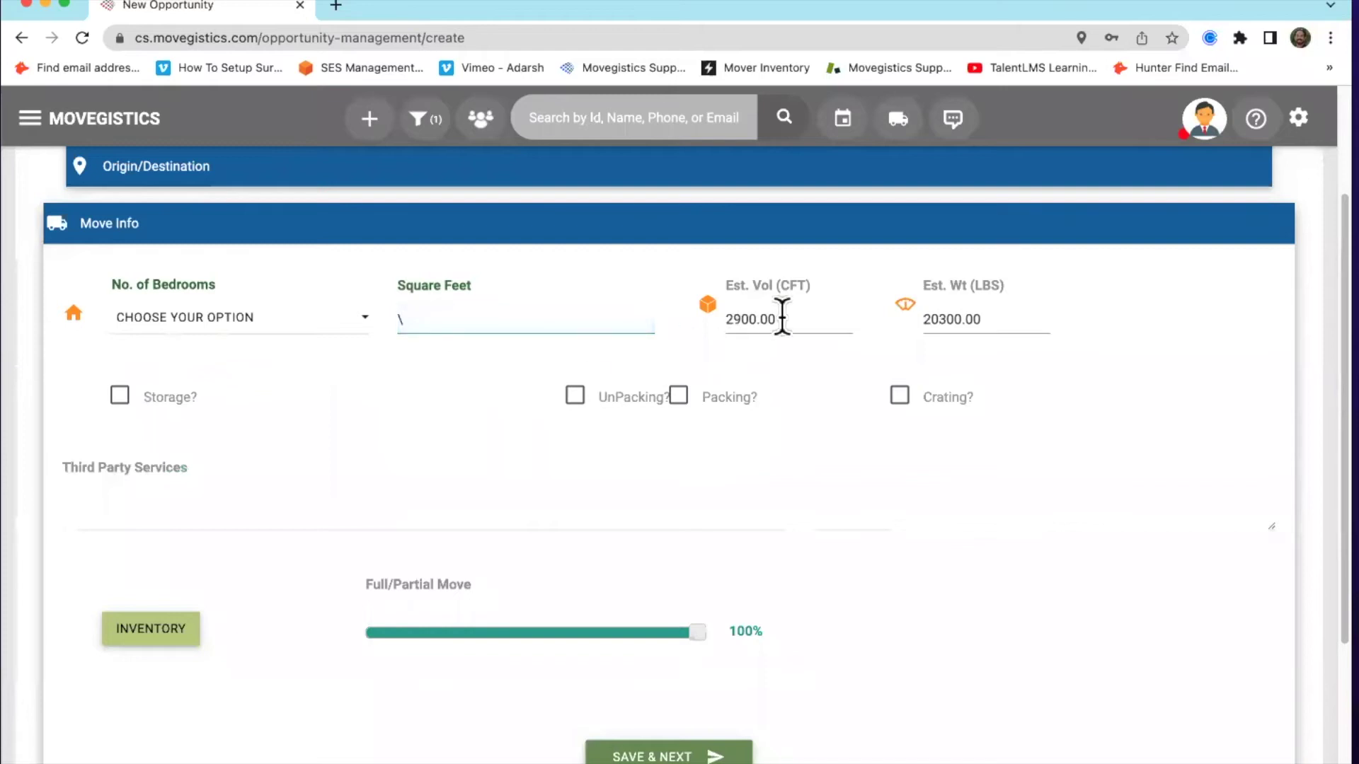
key("BackSpace")
left_click(397, 390)
scroll(382, 424, "down", 1)
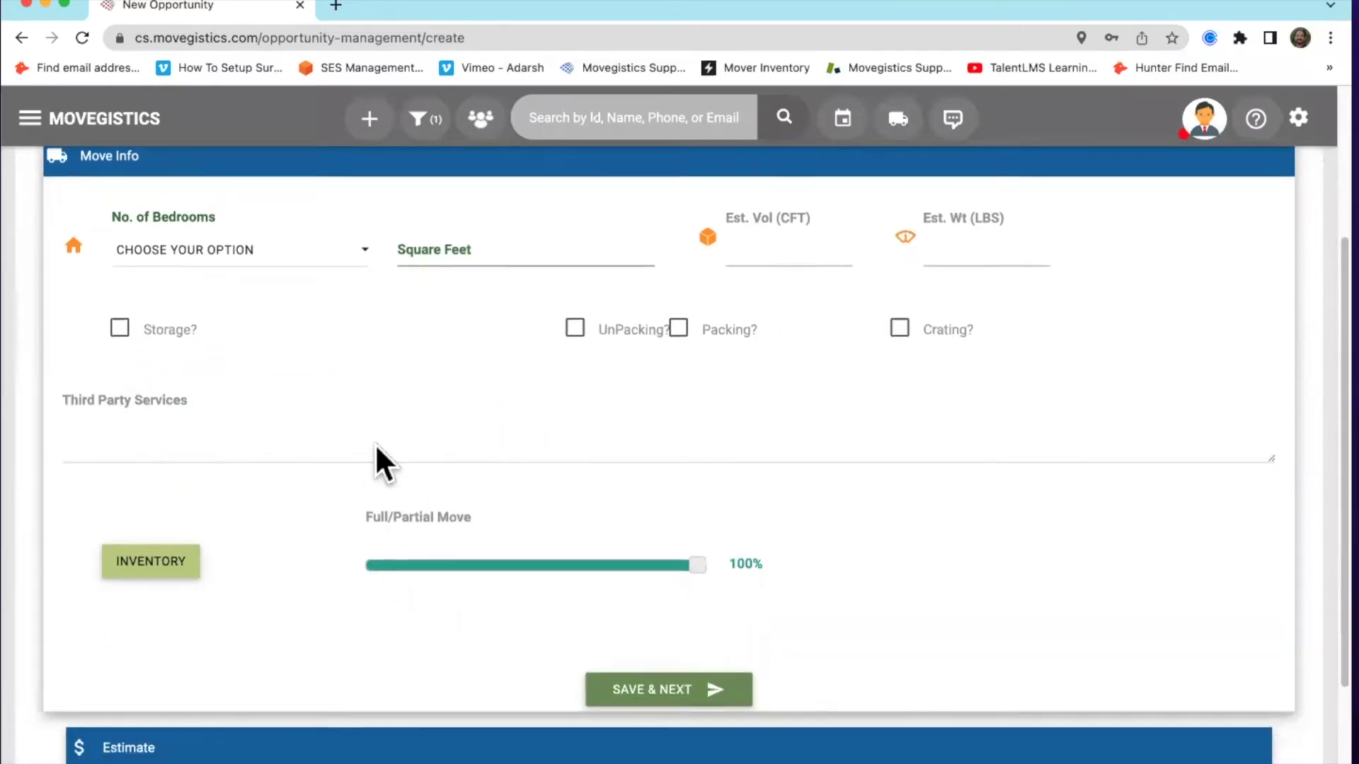
scroll(184, 559, "down", 1)
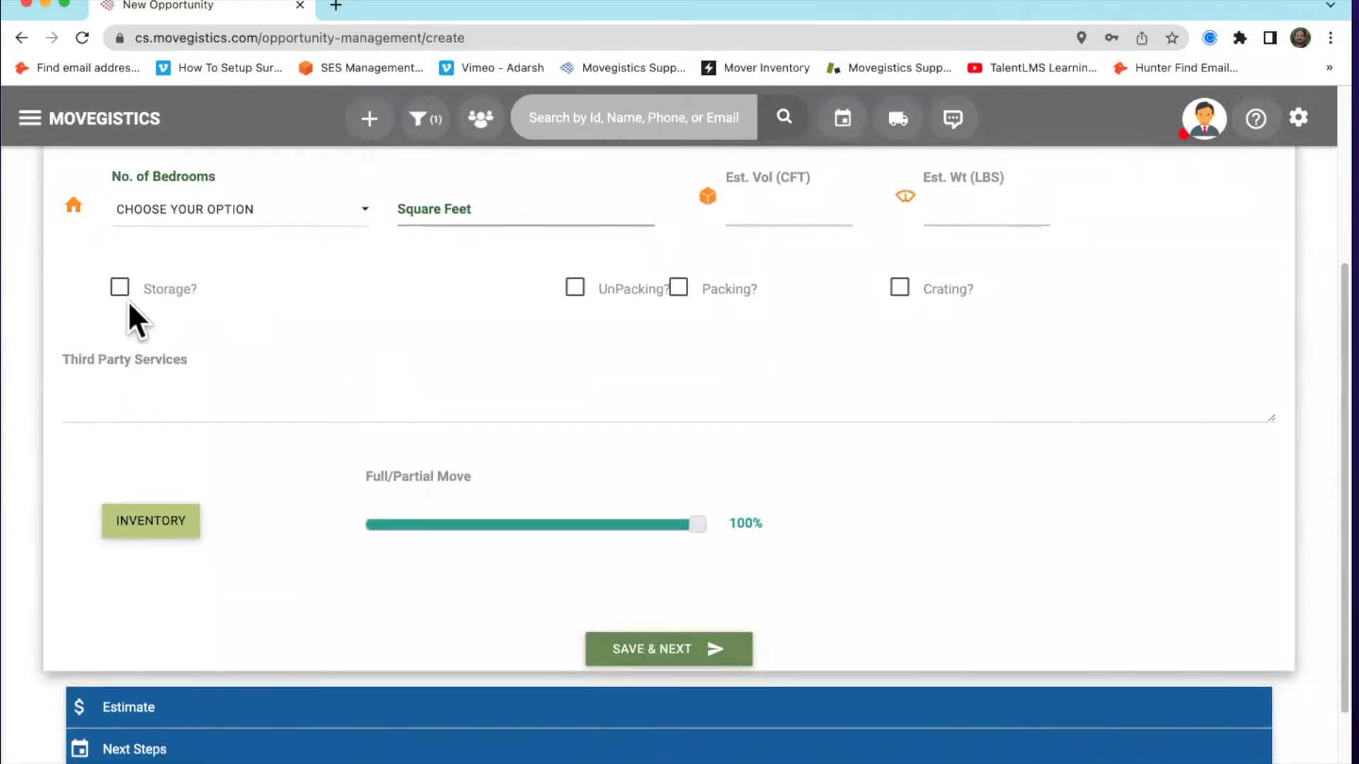
scroll(318, 305, "down", 3)
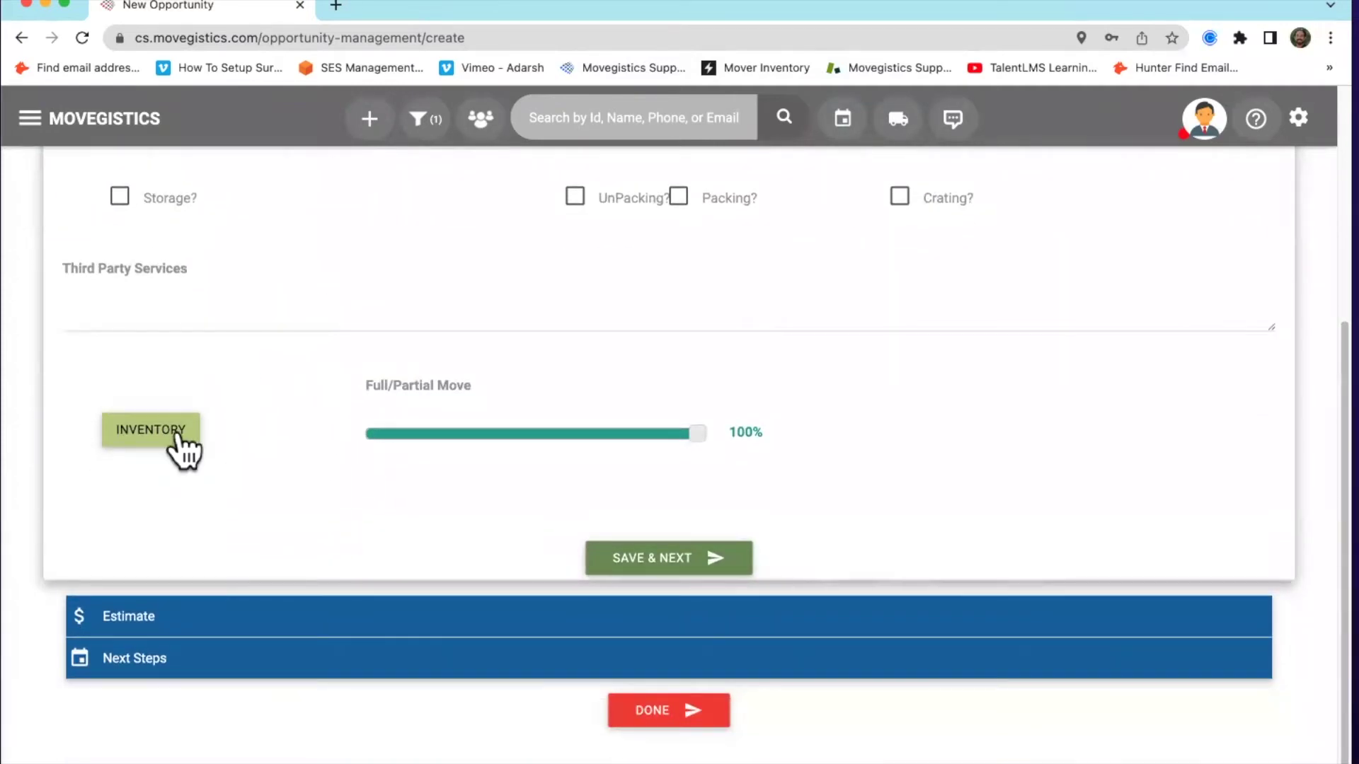
Open the picture-based inventory and add a table lamp, rug and coffee table to the Living Room
left_click(152, 433)
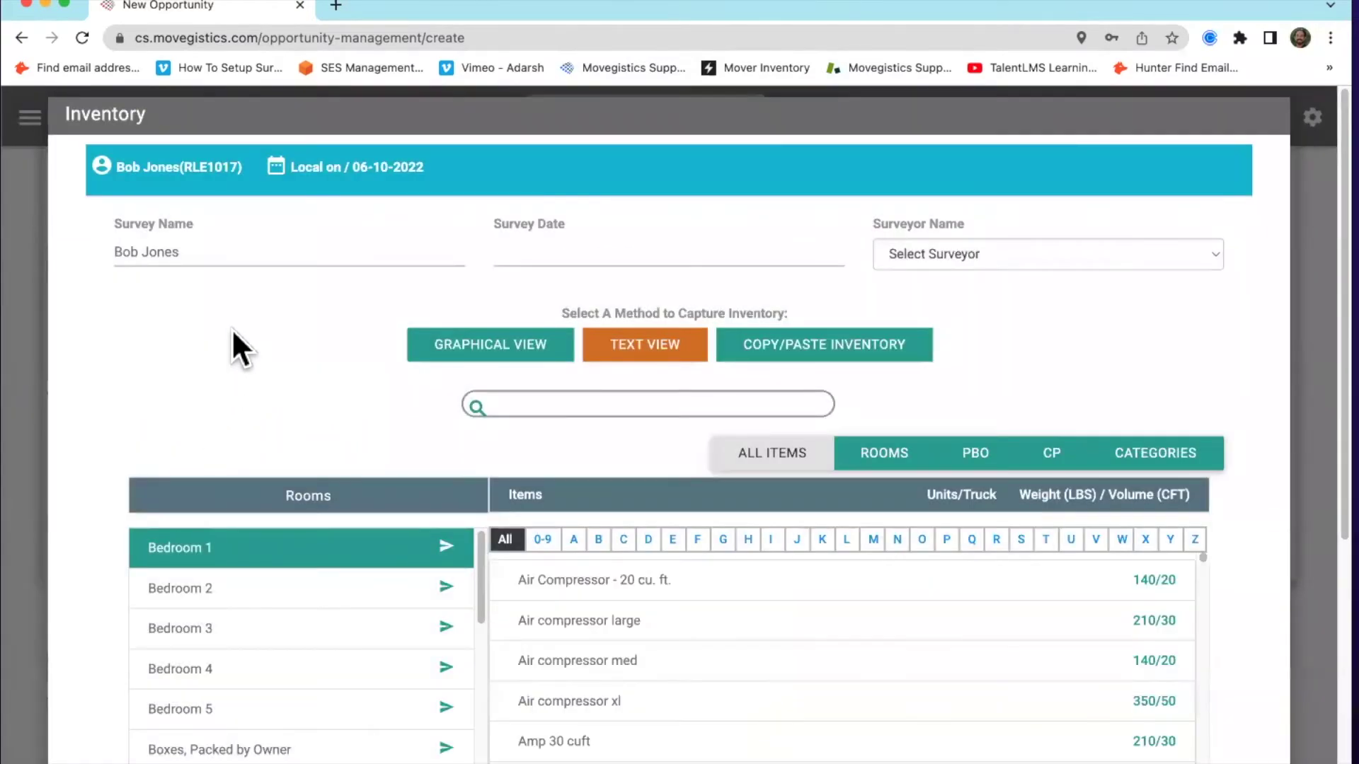
scroll(233, 343, "down", 2)
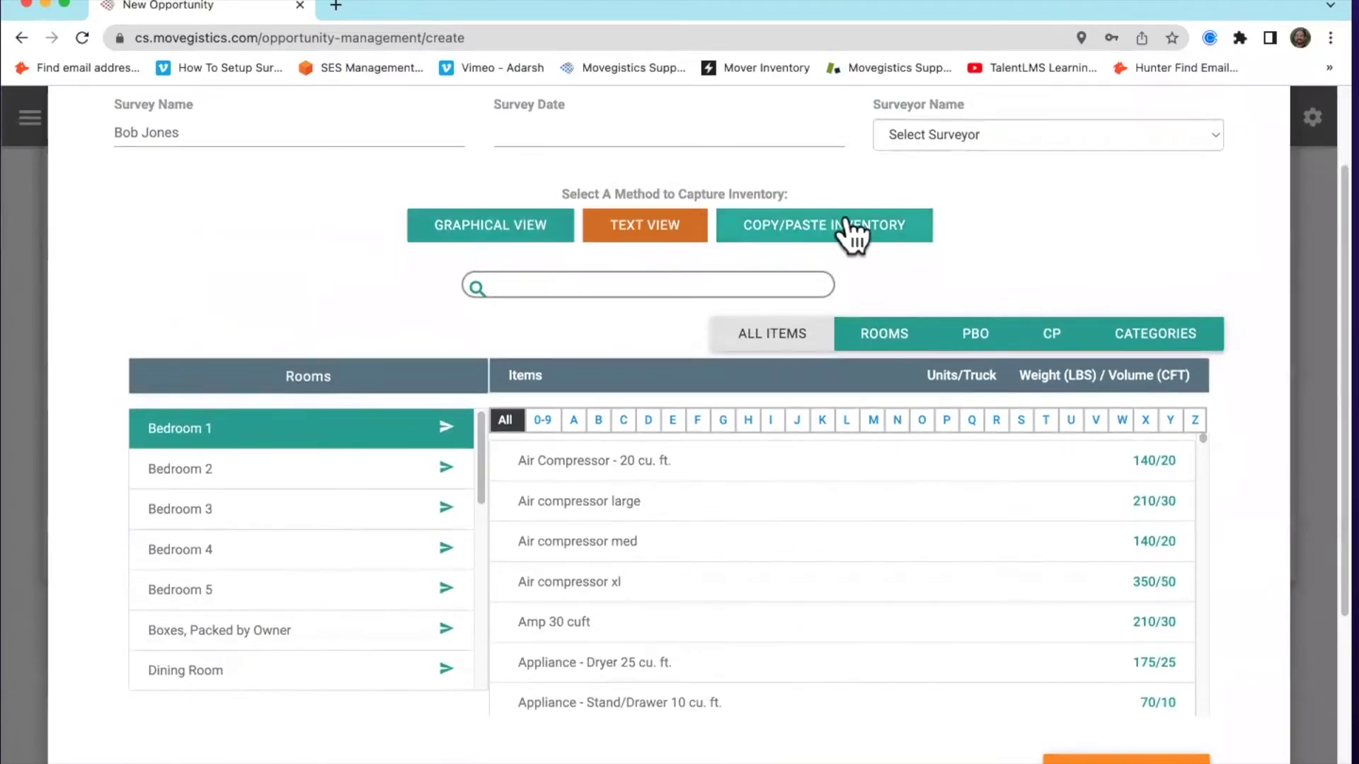
left_click(470, 228)
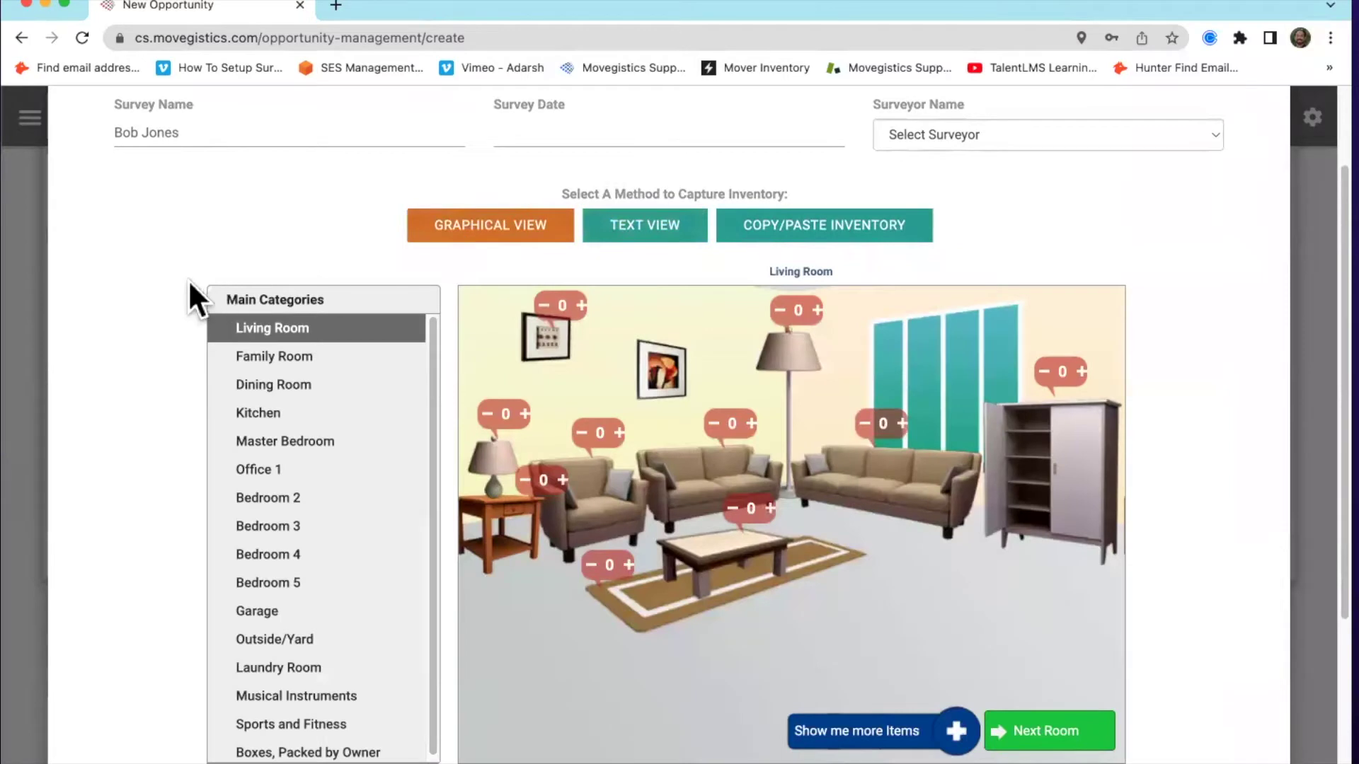
scroll(161, 275, "up", 1)
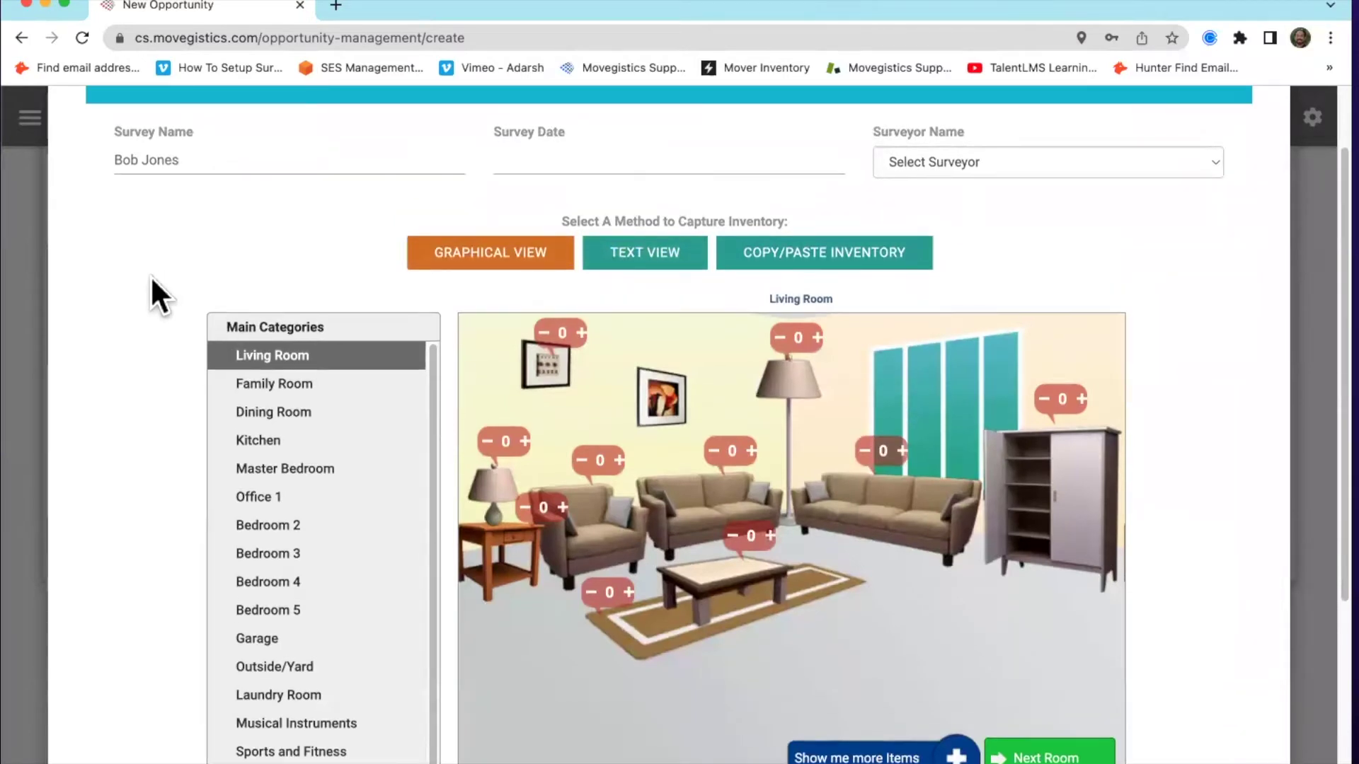
scroll(144, 279, "down", 3)
scroll(144, 278, "up", 1)
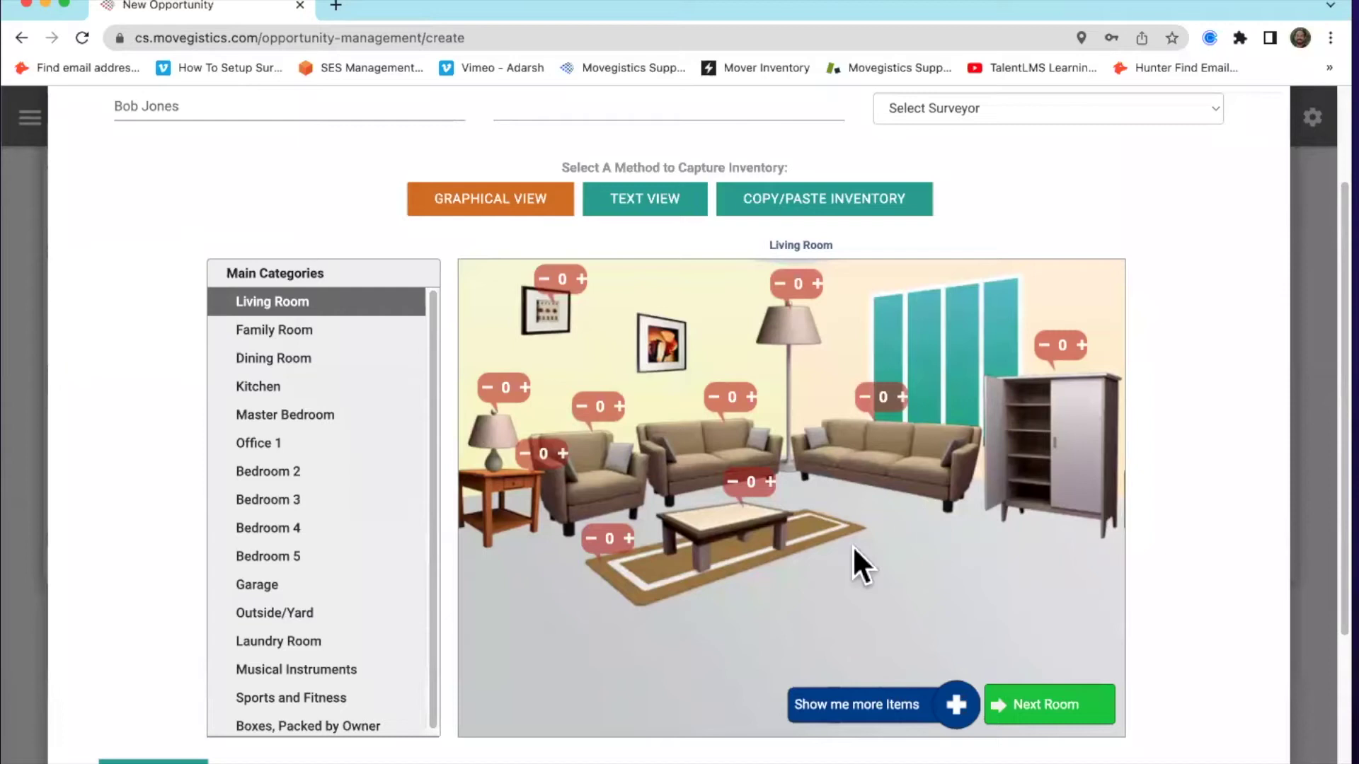
left_click(525, 387)
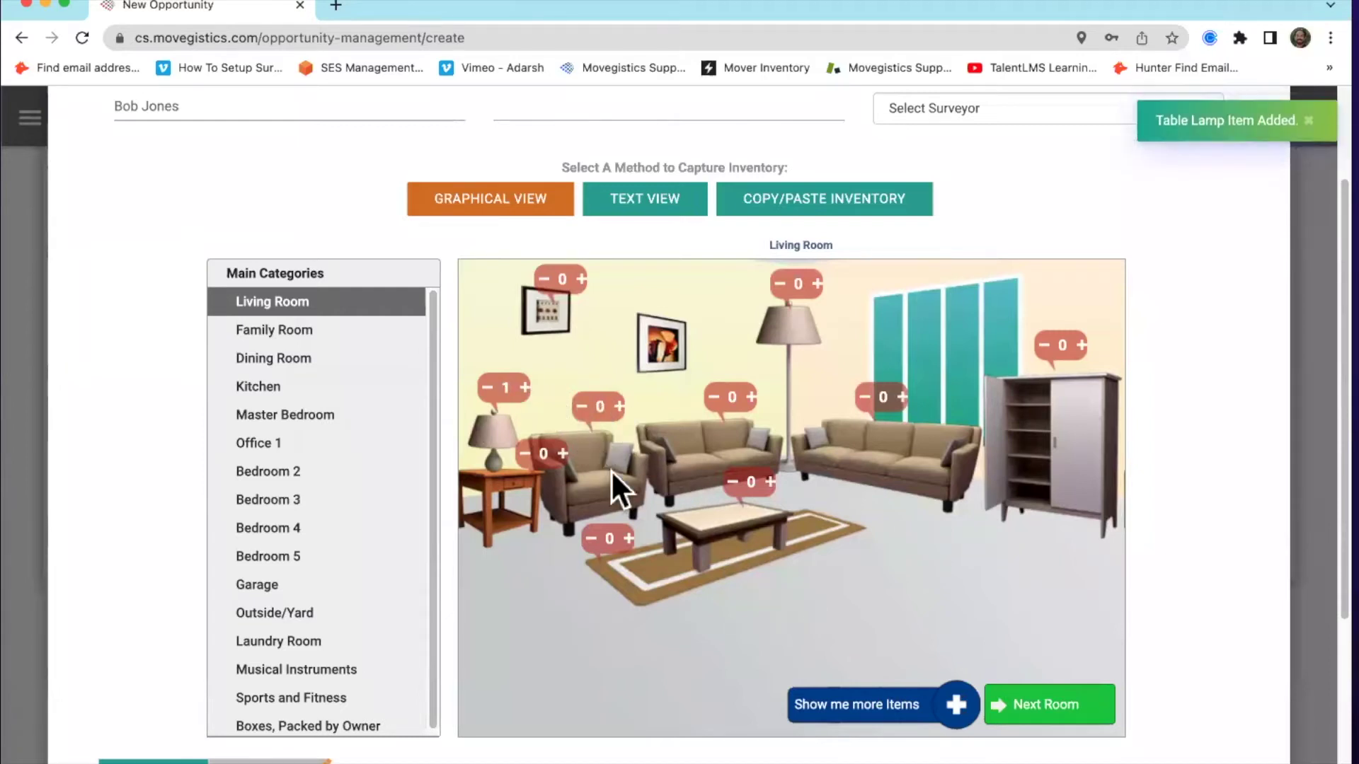
left_click(629, 541)
left_click(770, 482)
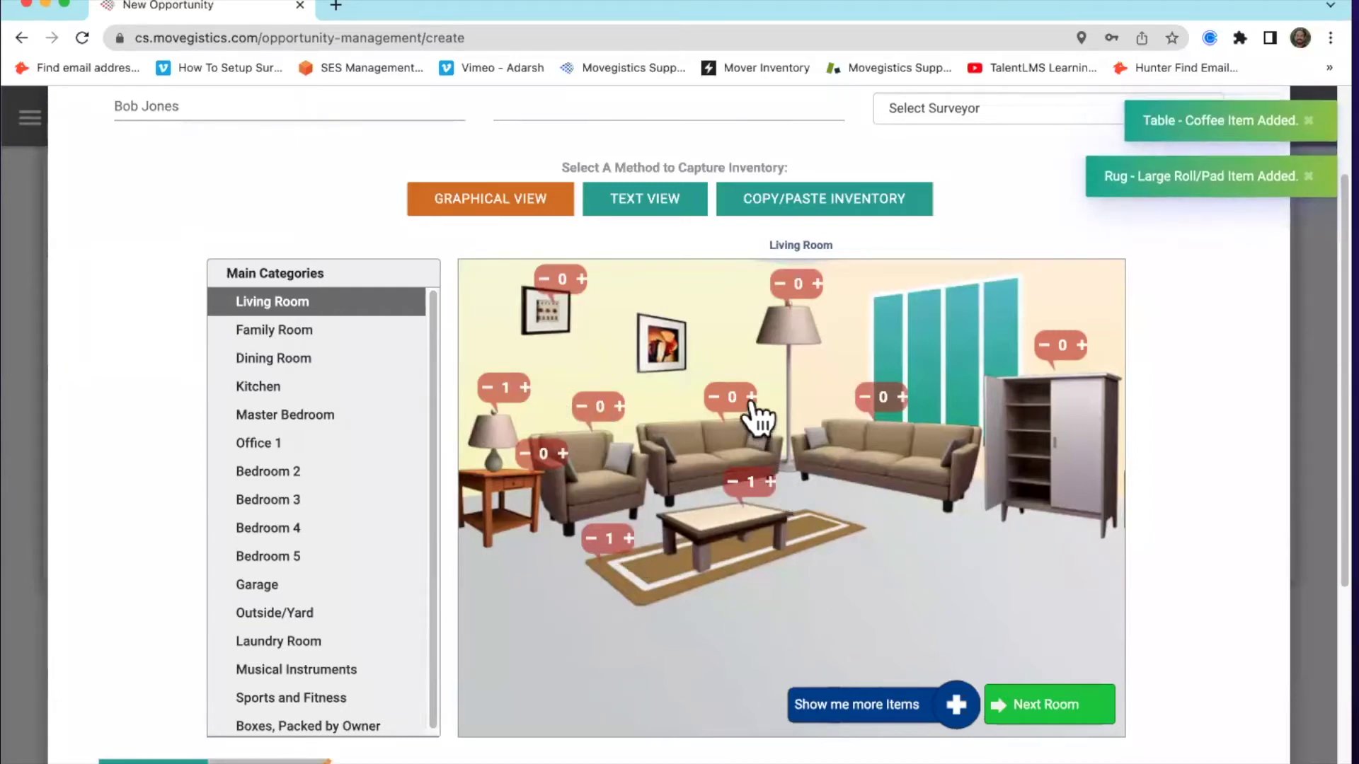
Add an oven/range, microwave, blender and kitchen chair to the Kitchen, then switch to Text View
left_click(332, 386)
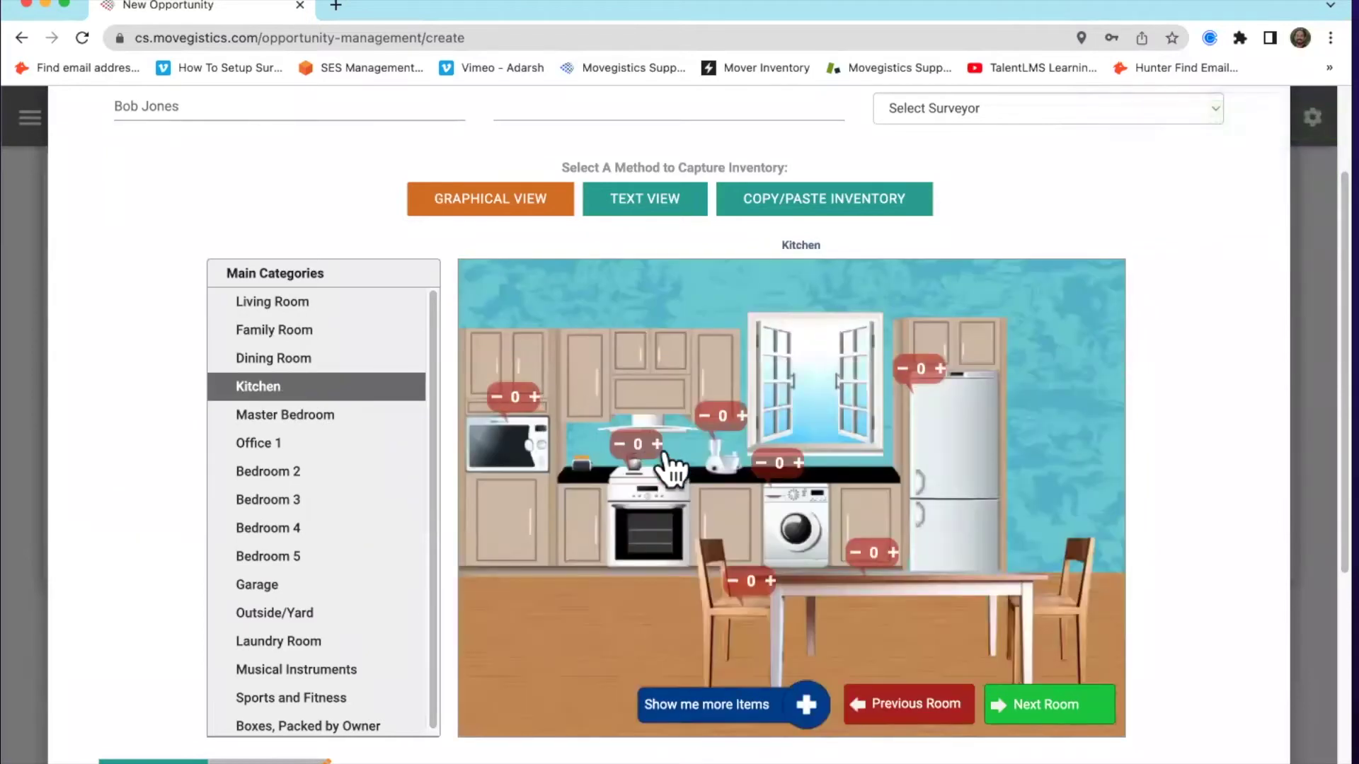
left_click(657, 444)
left_click(535, 396)
left_click(741, 416)
left_click(770, 580)
left_click(639, 203)
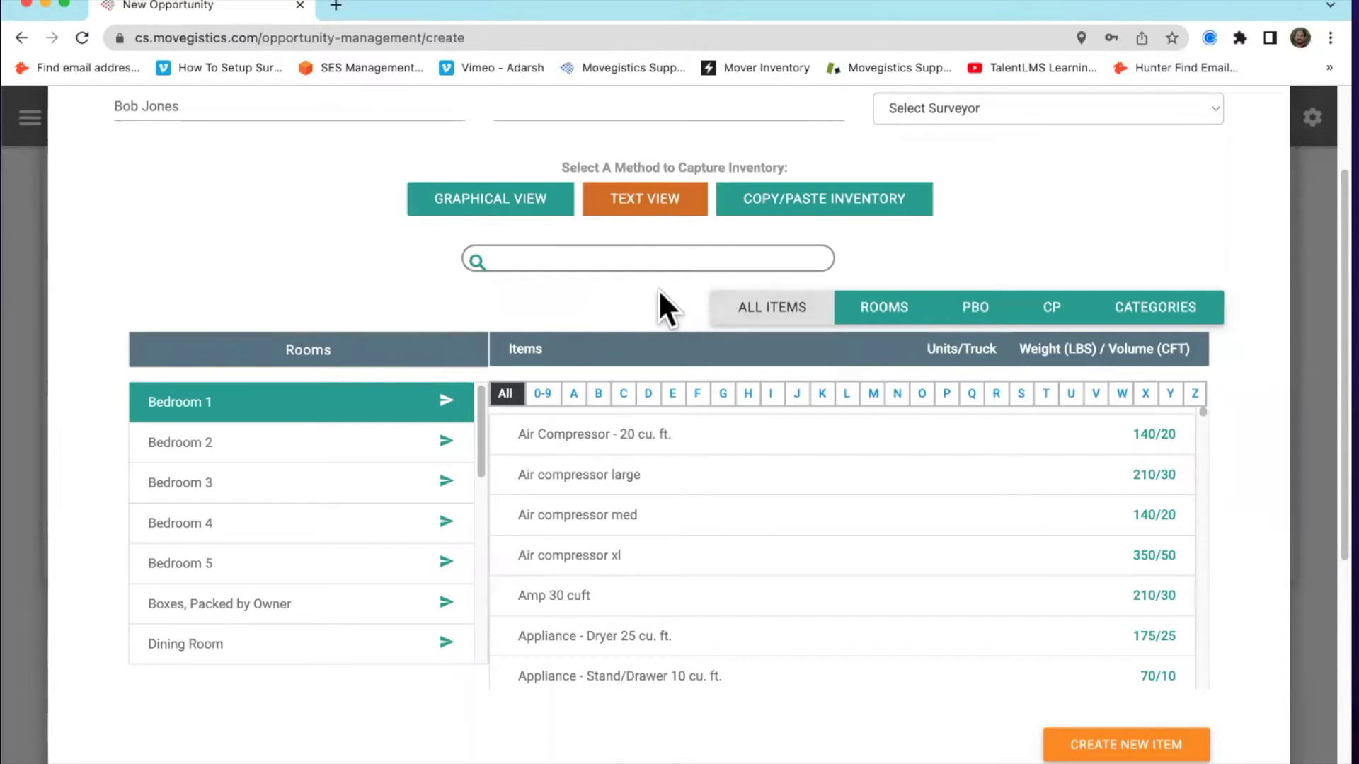
left_click(572, 258)
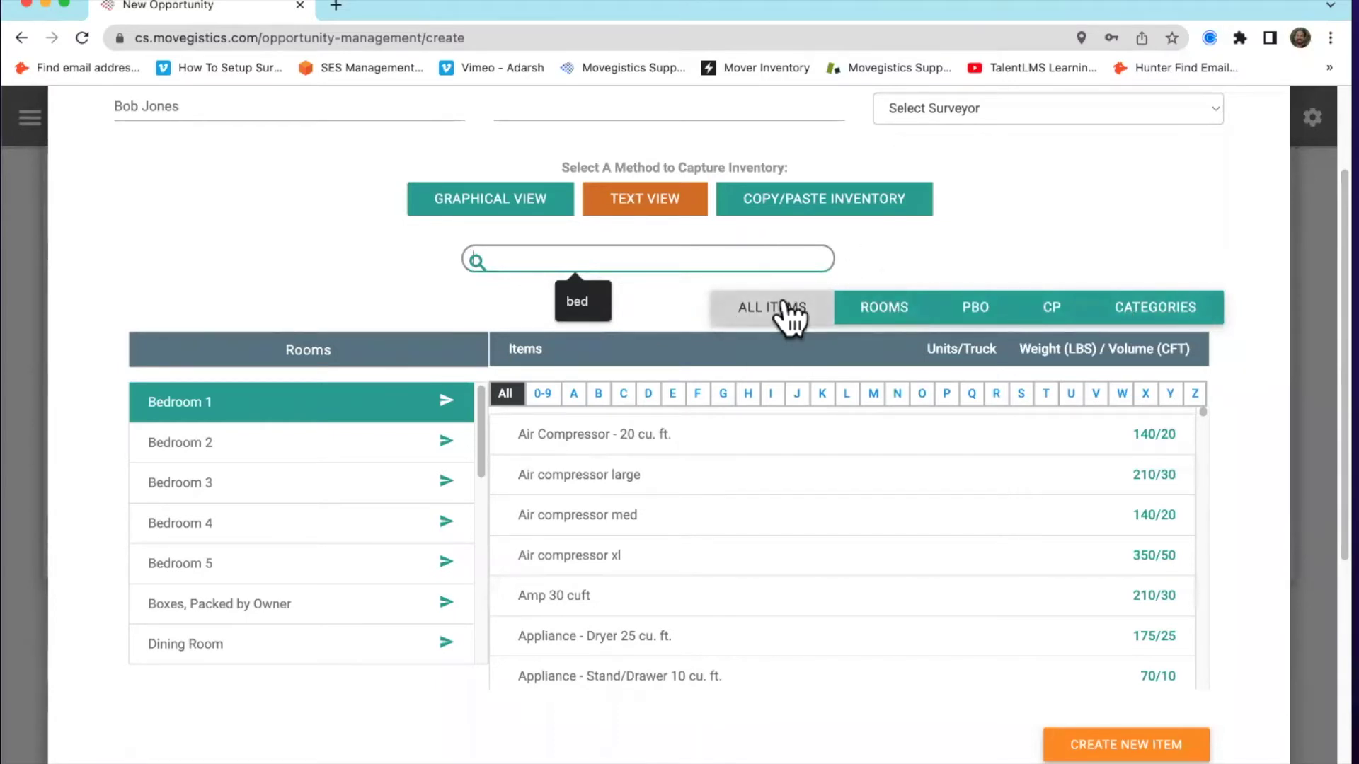
left_click(644, 256)
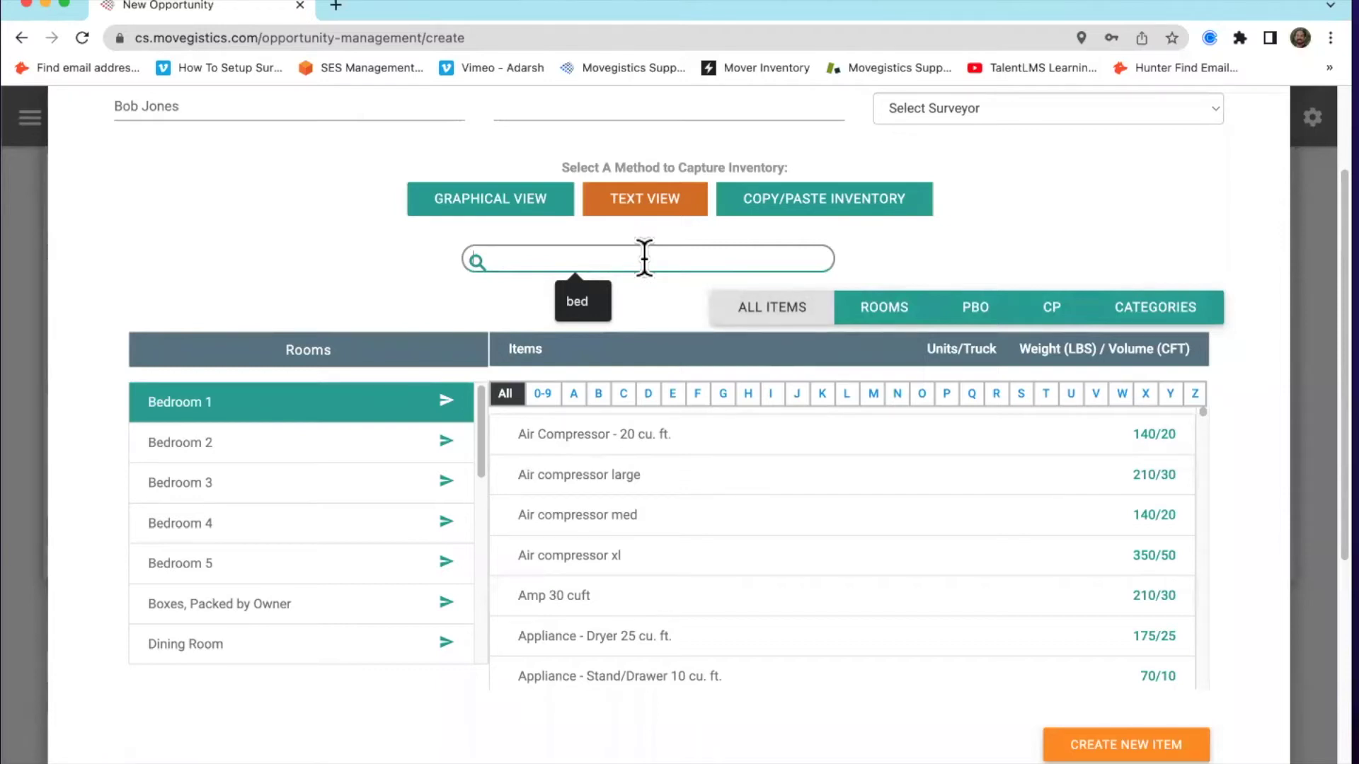
type("bed")
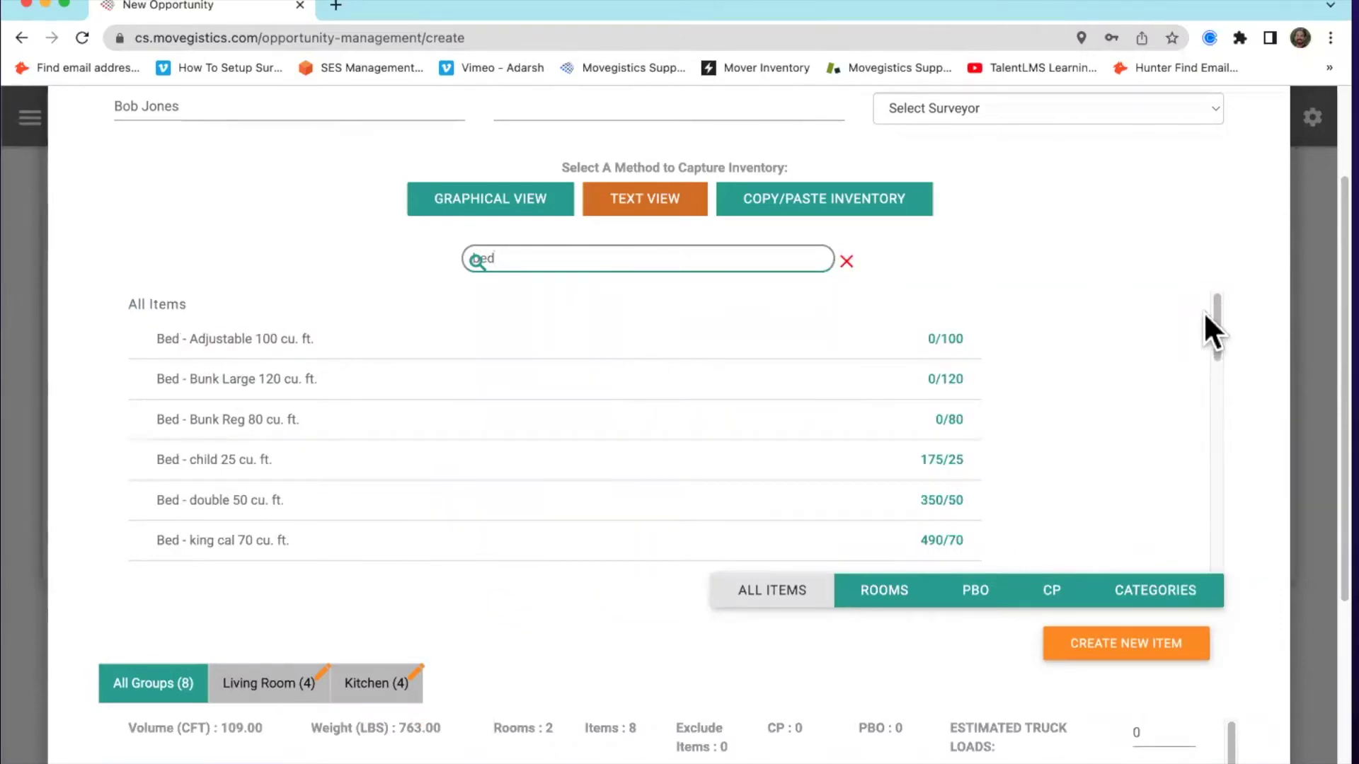
scroll(870, 389, "down", 3)
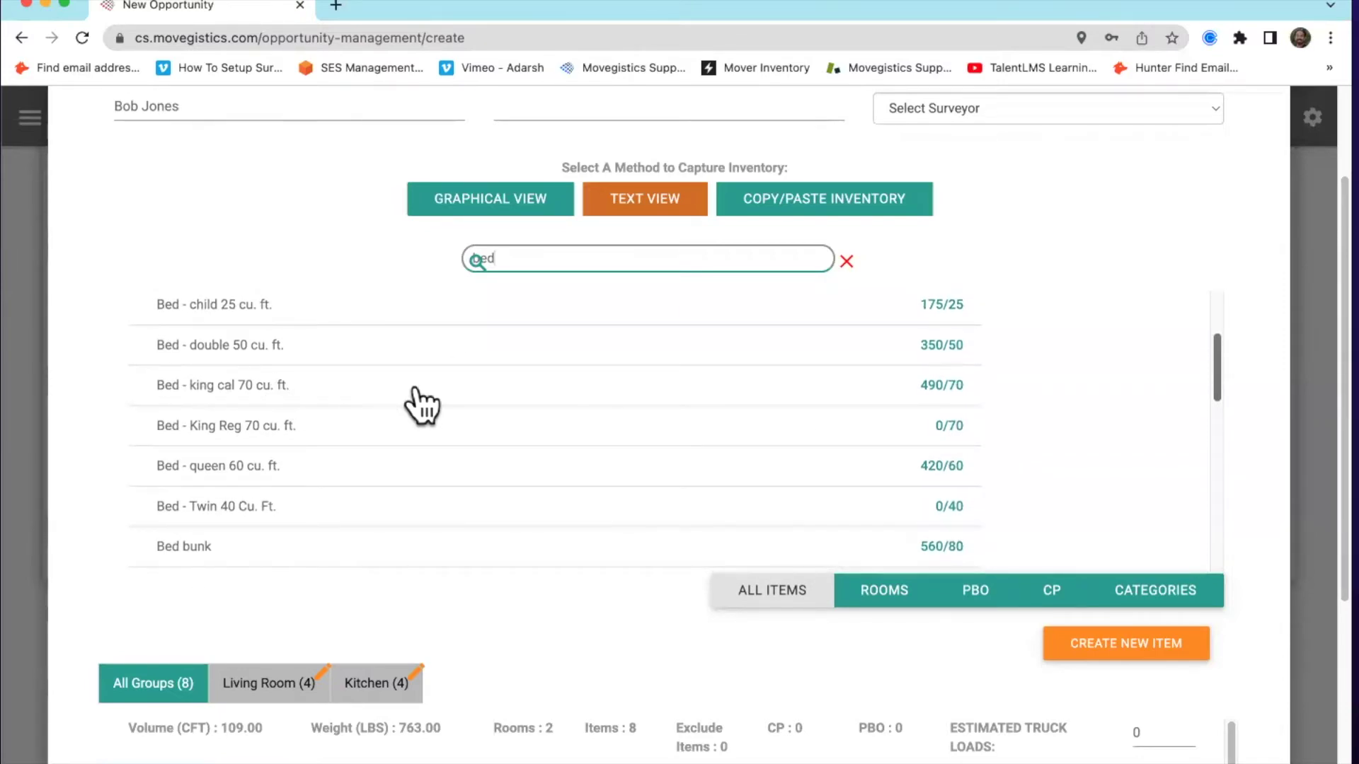
left_click(847, 261)
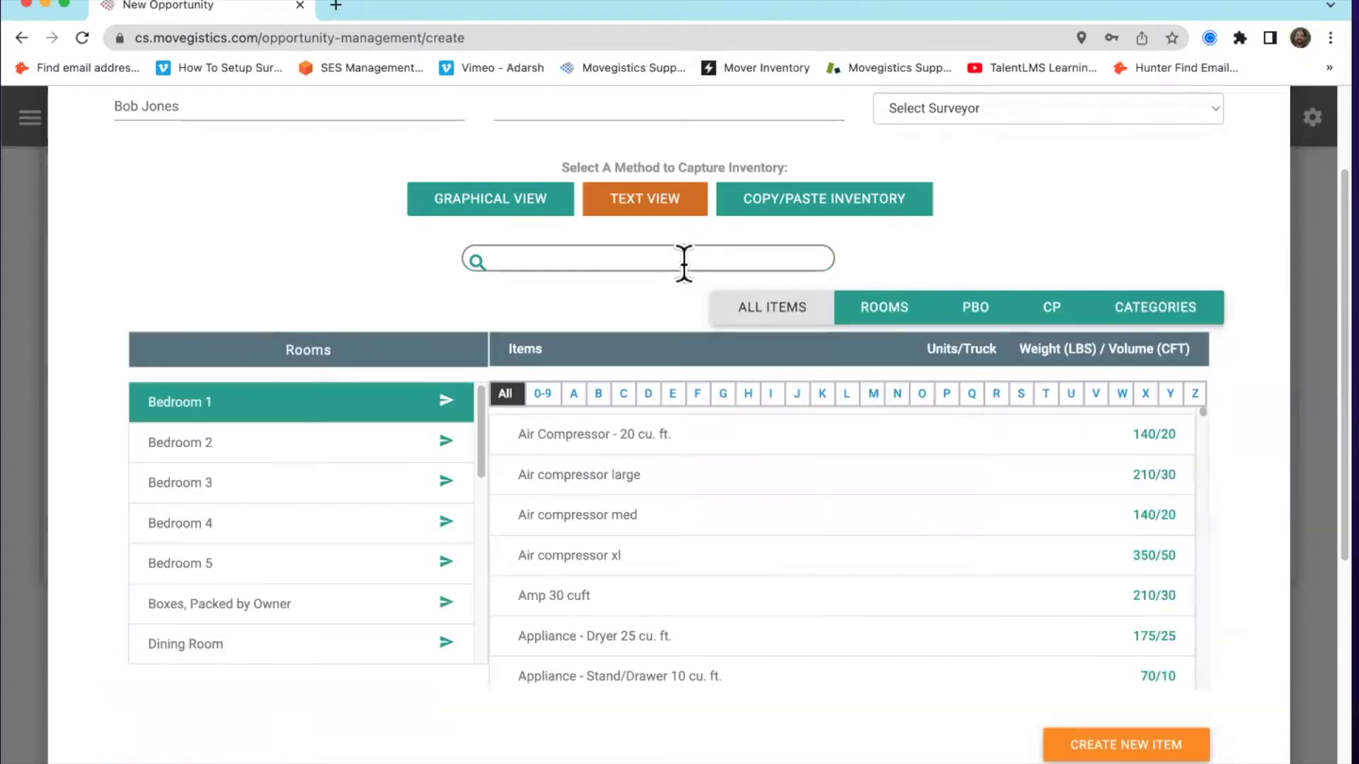
type("table")
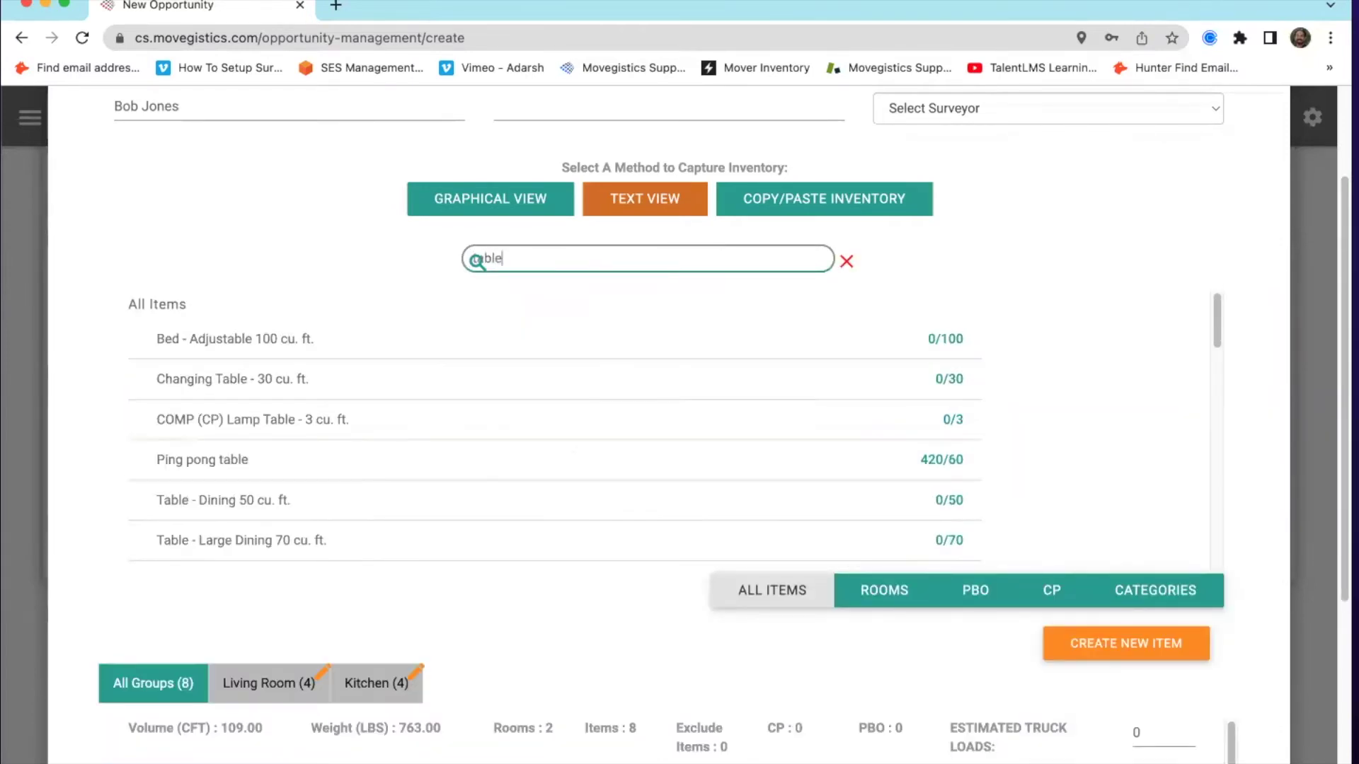
scroll(561, 430, "down", 5)
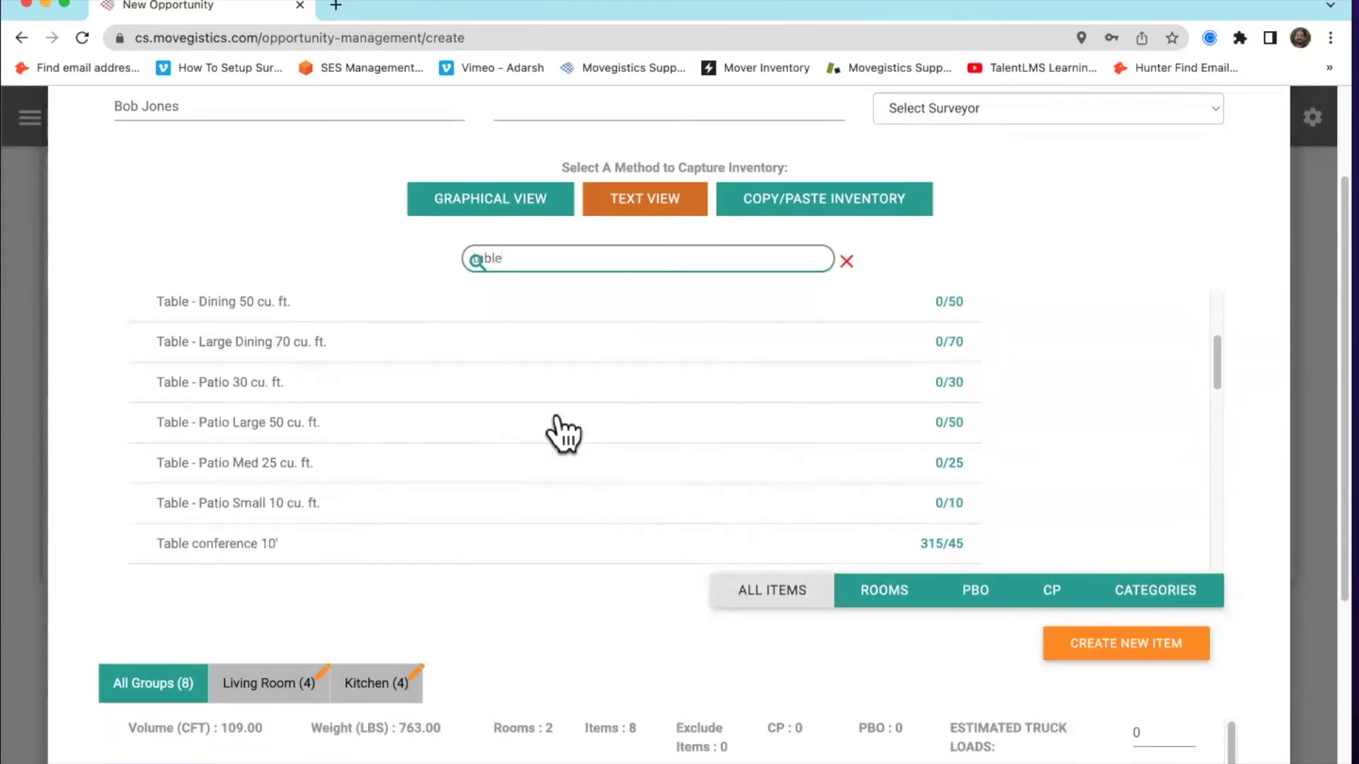
scroll(563, 433, "down", 5)
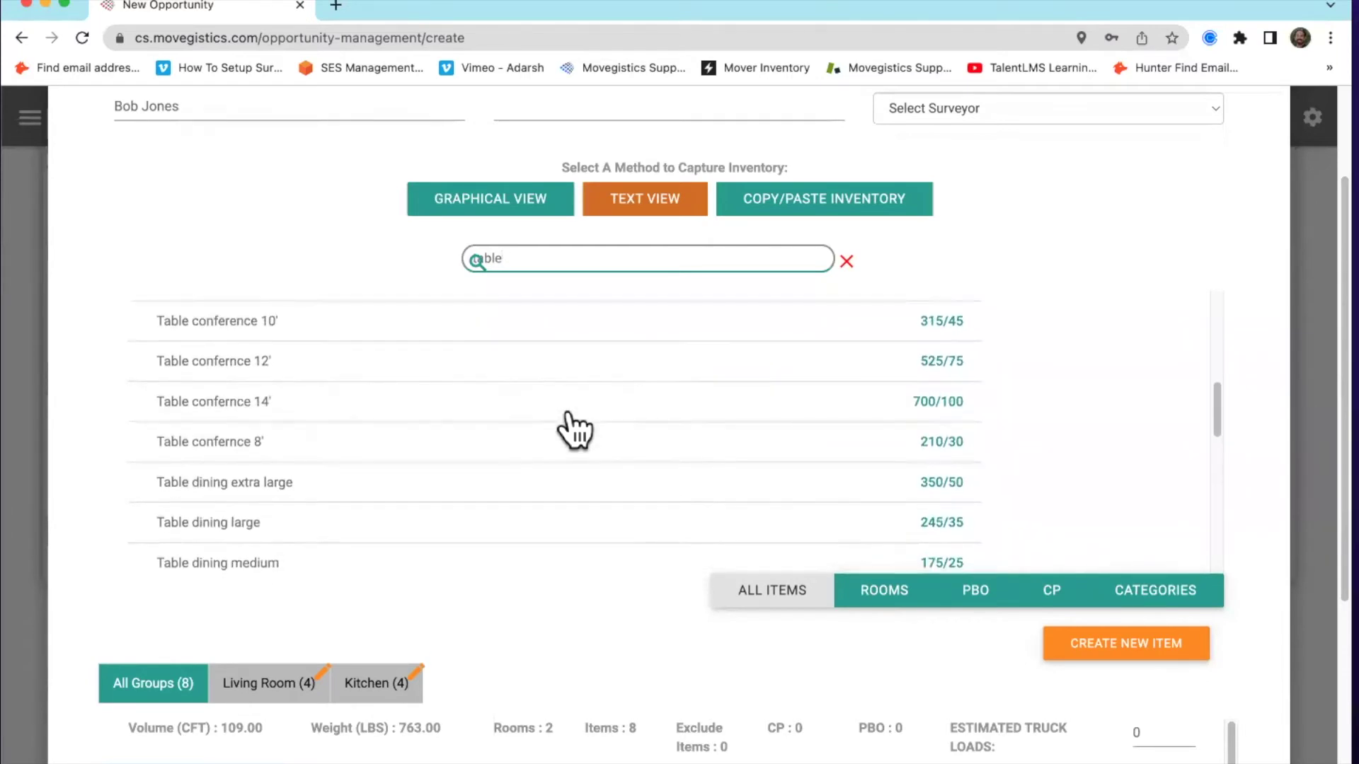
scroll(574, 430, "down", 1)
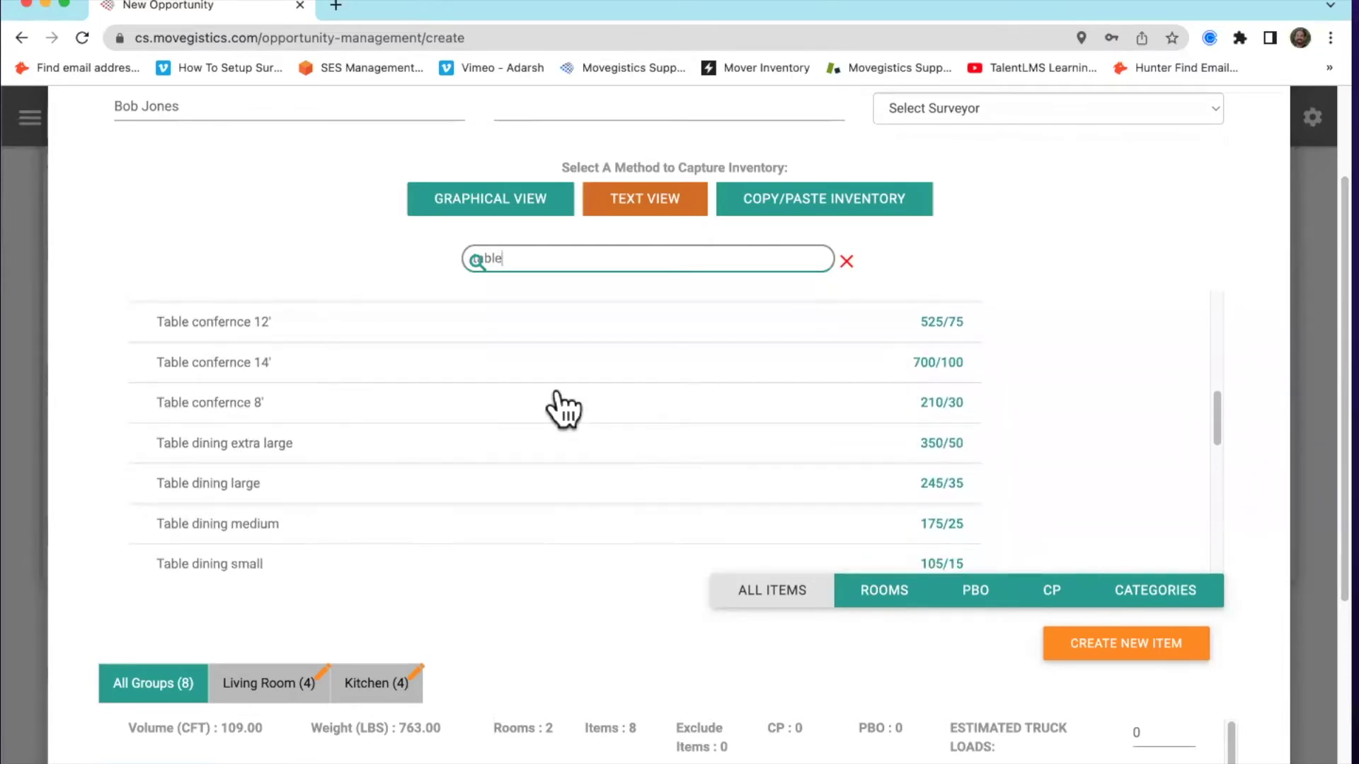
left_click(846, 261)
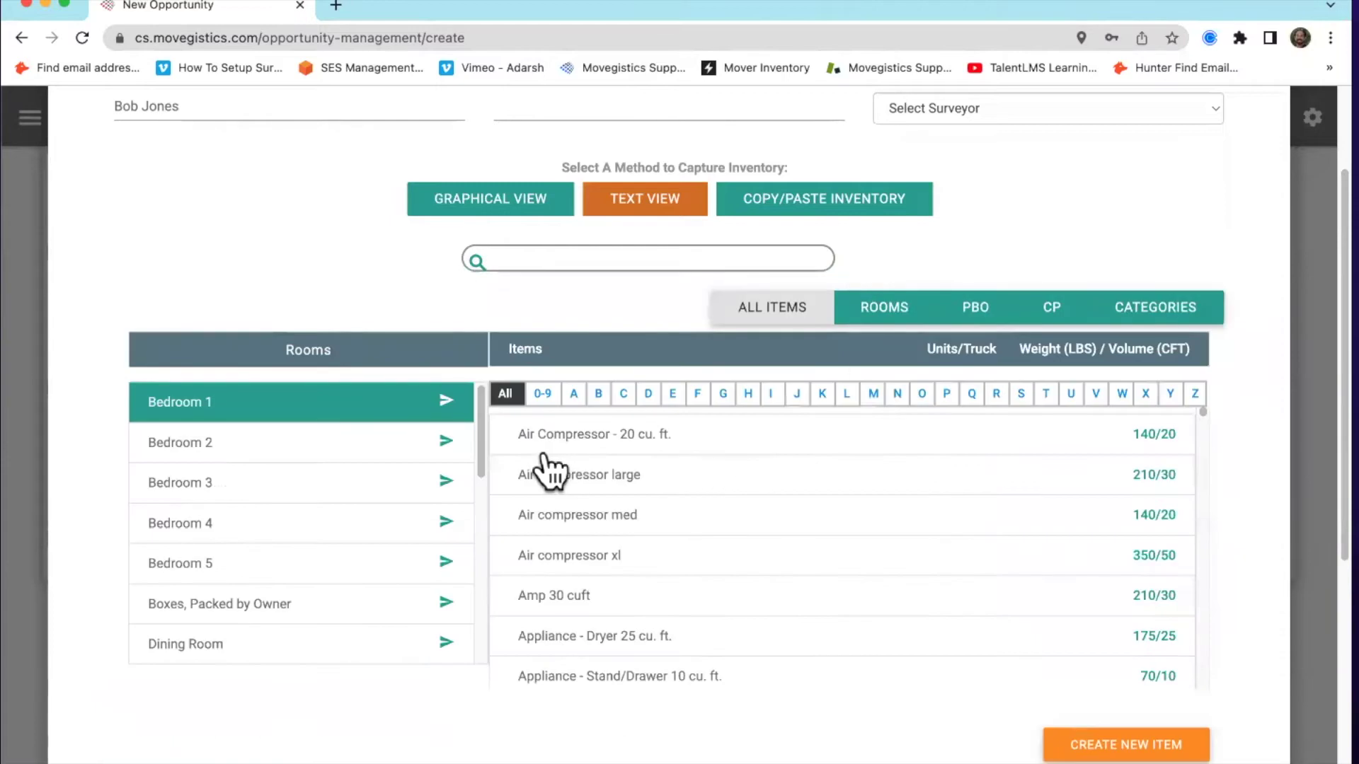
left_click(550, 256)
type("chair")
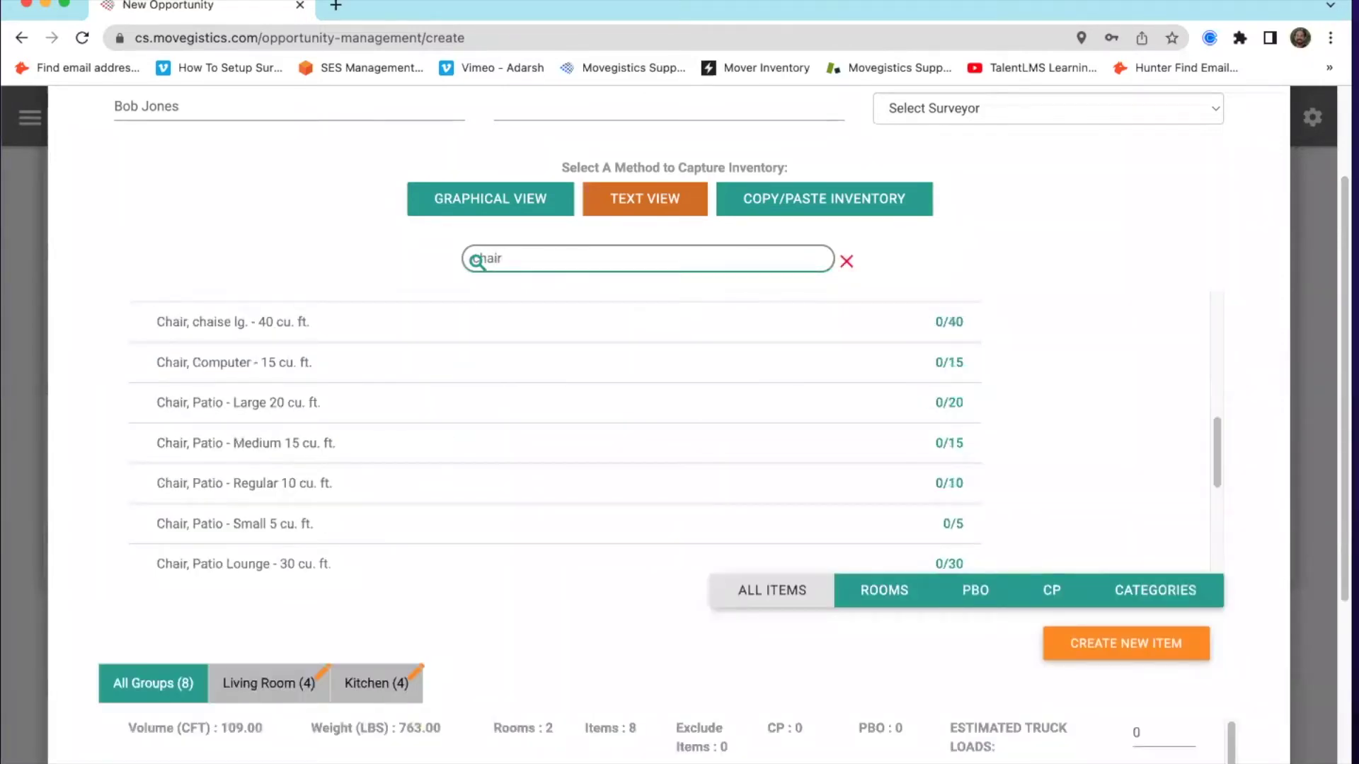
scroll(315, 499, "down", 1)
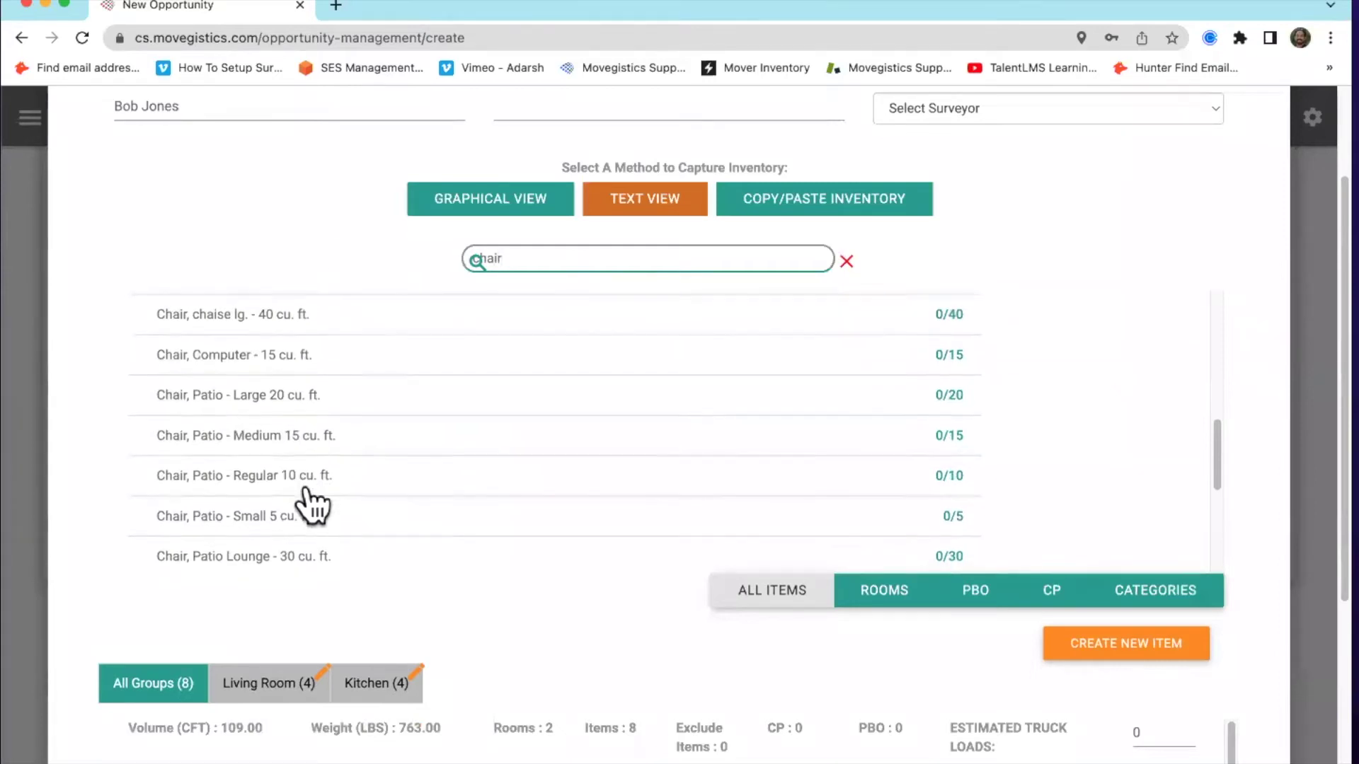
scroll(334, 507, "down", 5)
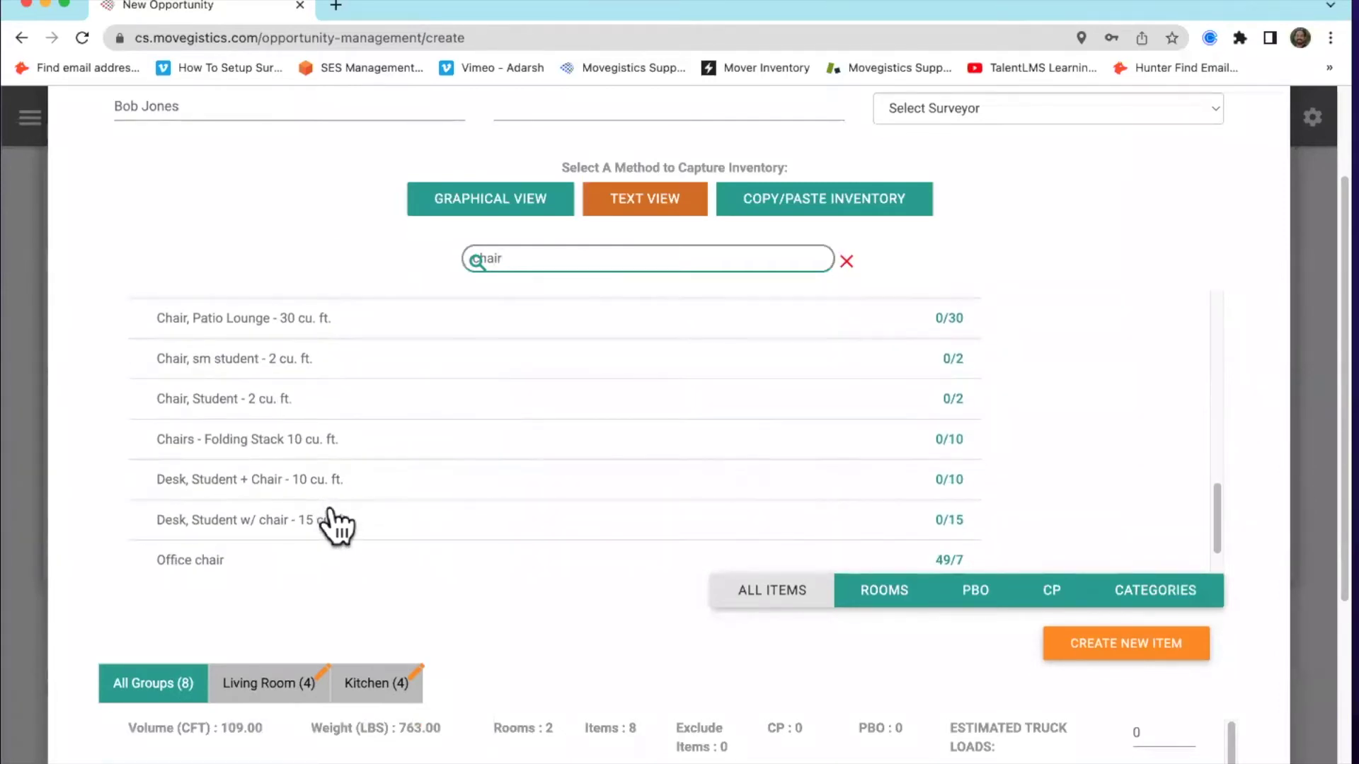
scroll(335, 524, "up", 8)
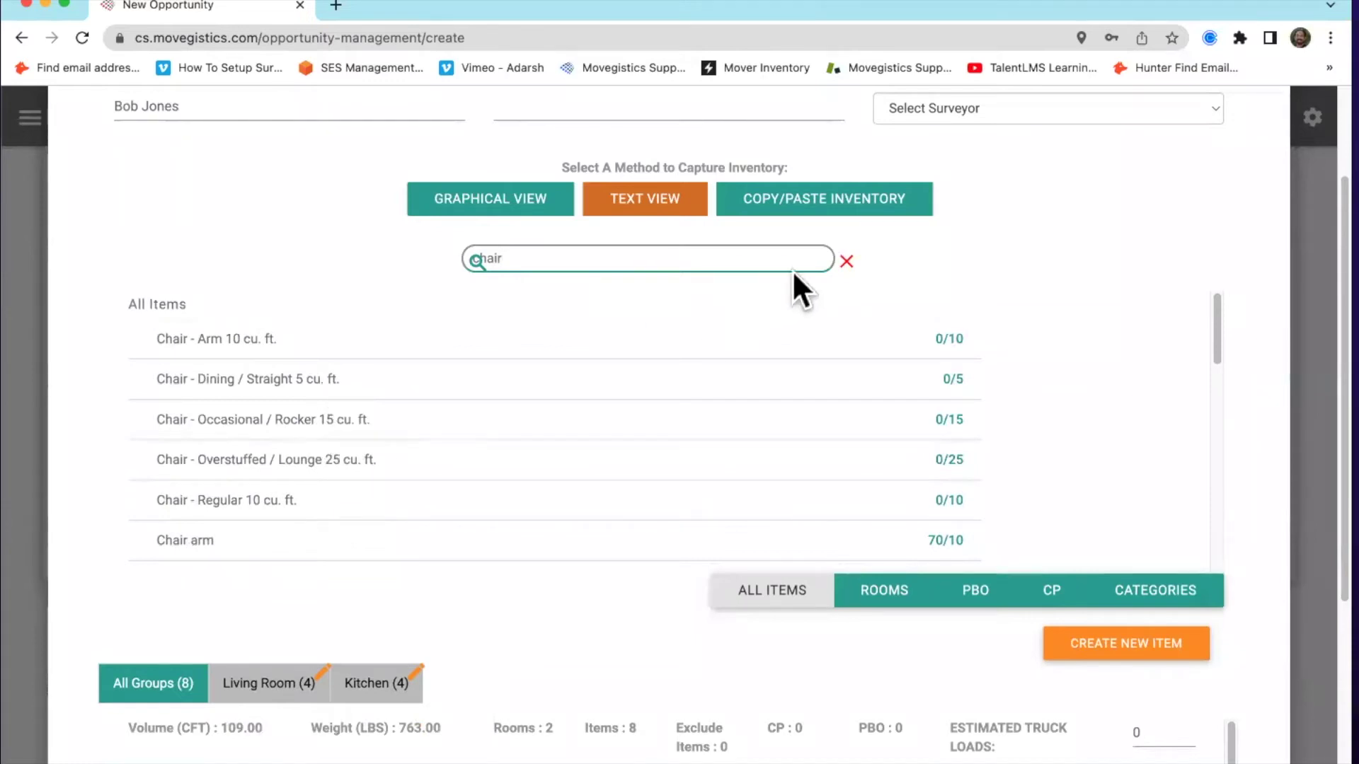
left_click(847, 262)
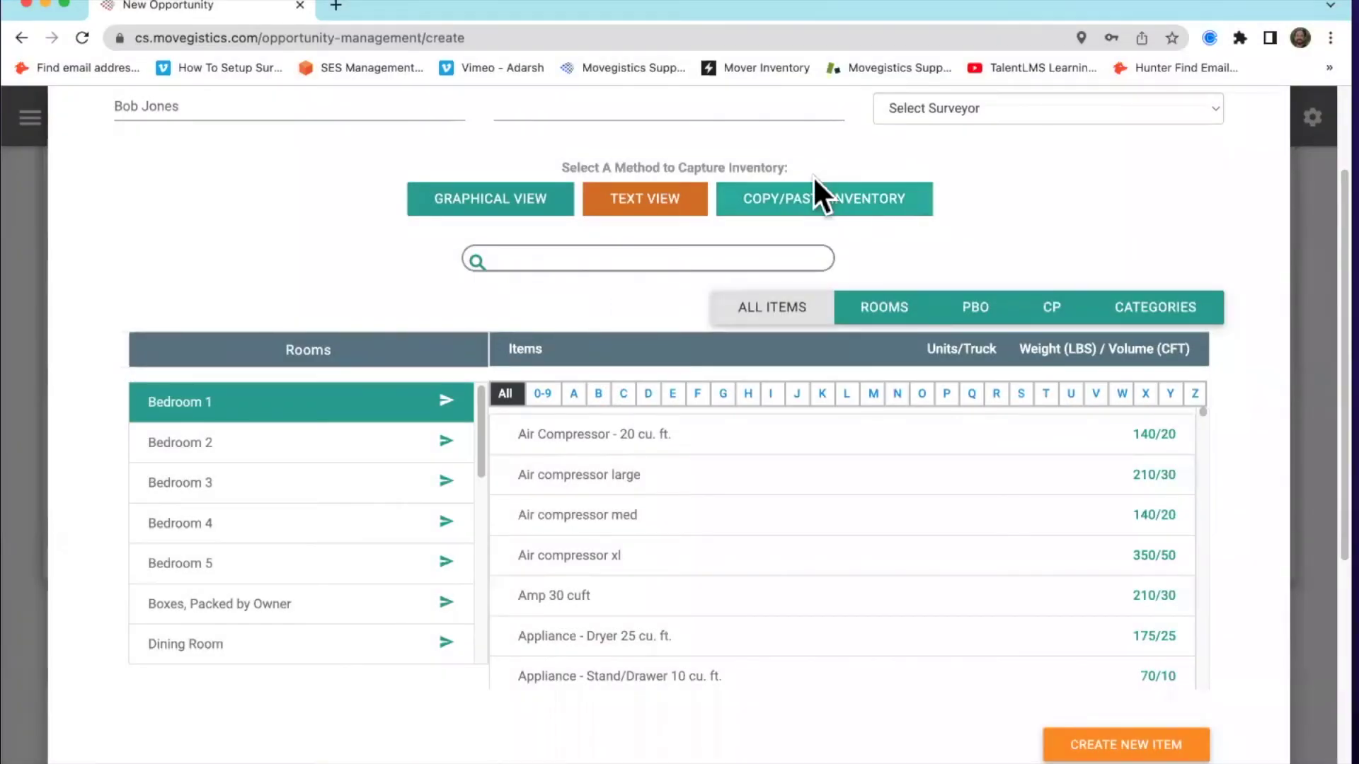
Switch inventory capture to the Copy/Paste Inventory method
left_click(814, 201)
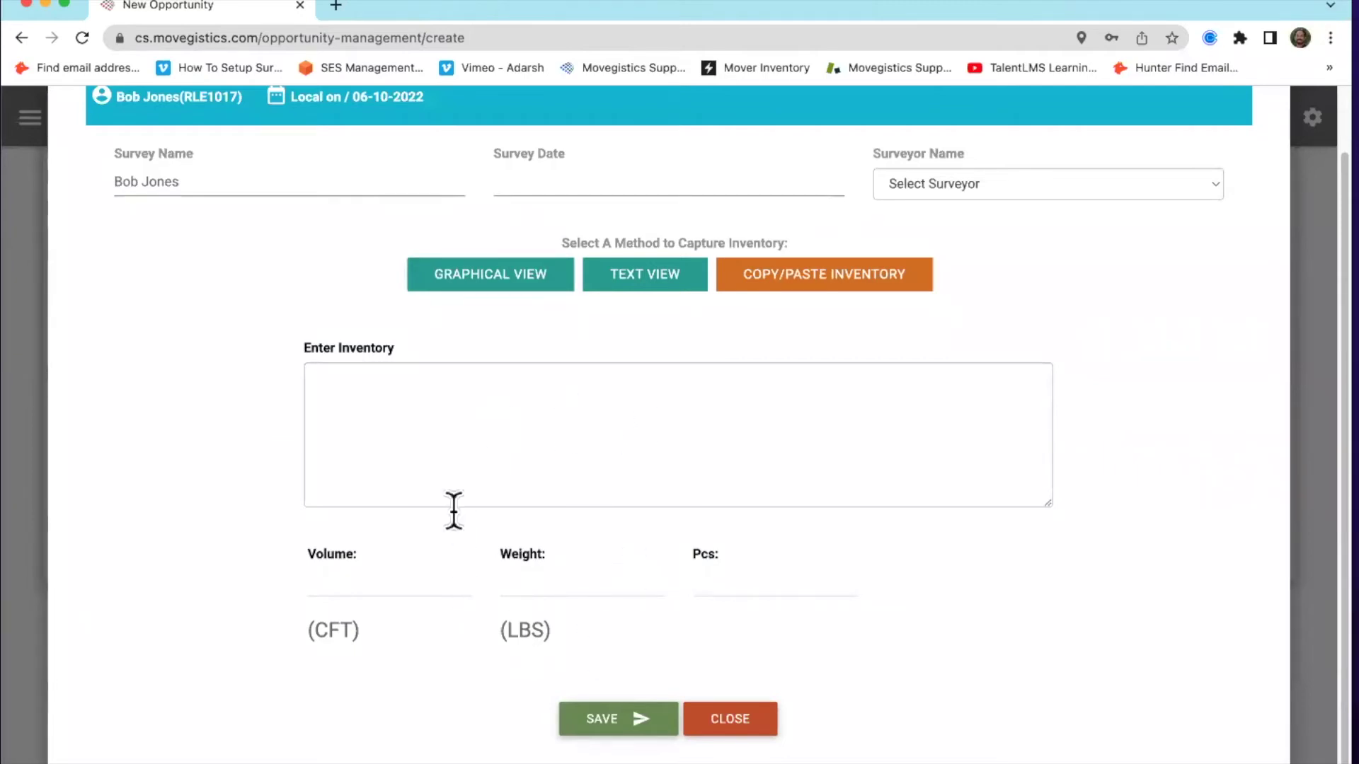
Return inventory capture to the Text View list of rooms and items
left_click(658, 282)
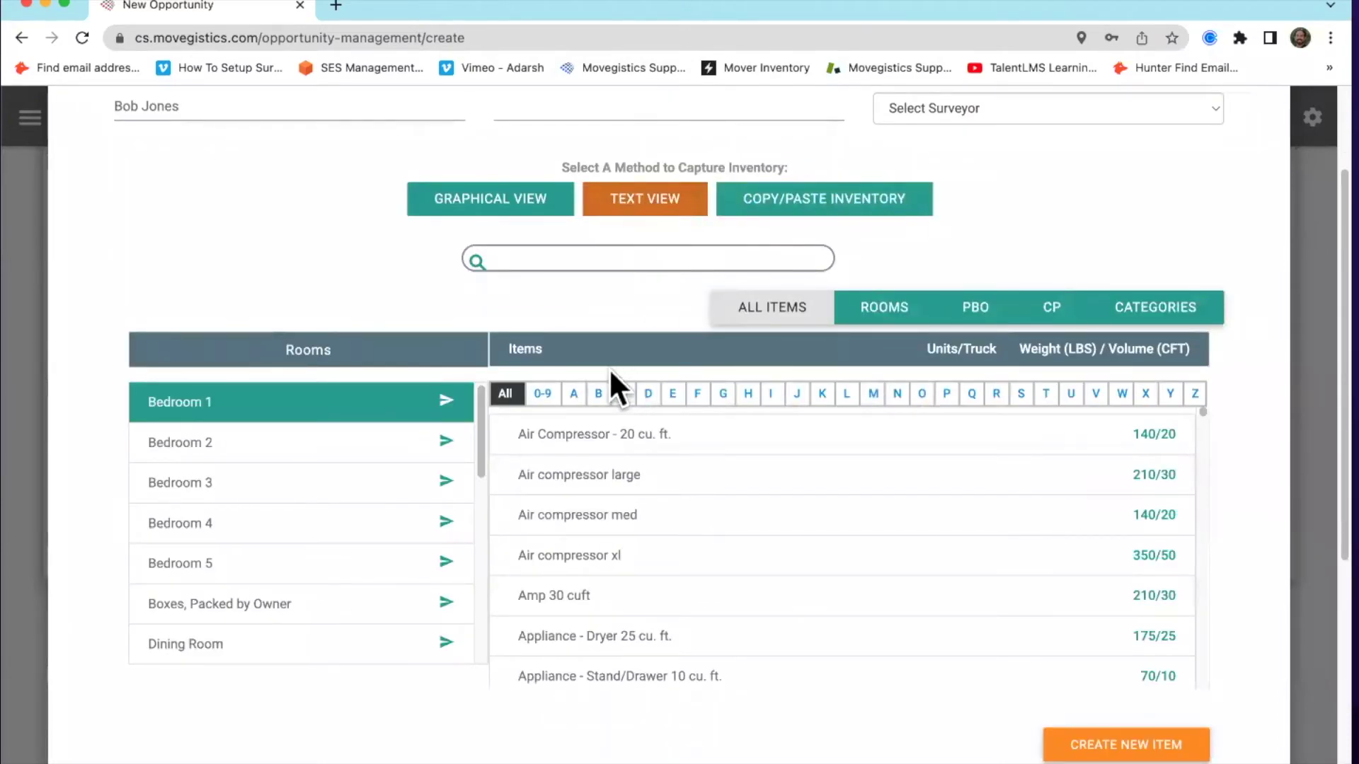
scroll(382, 272, "down", 1)
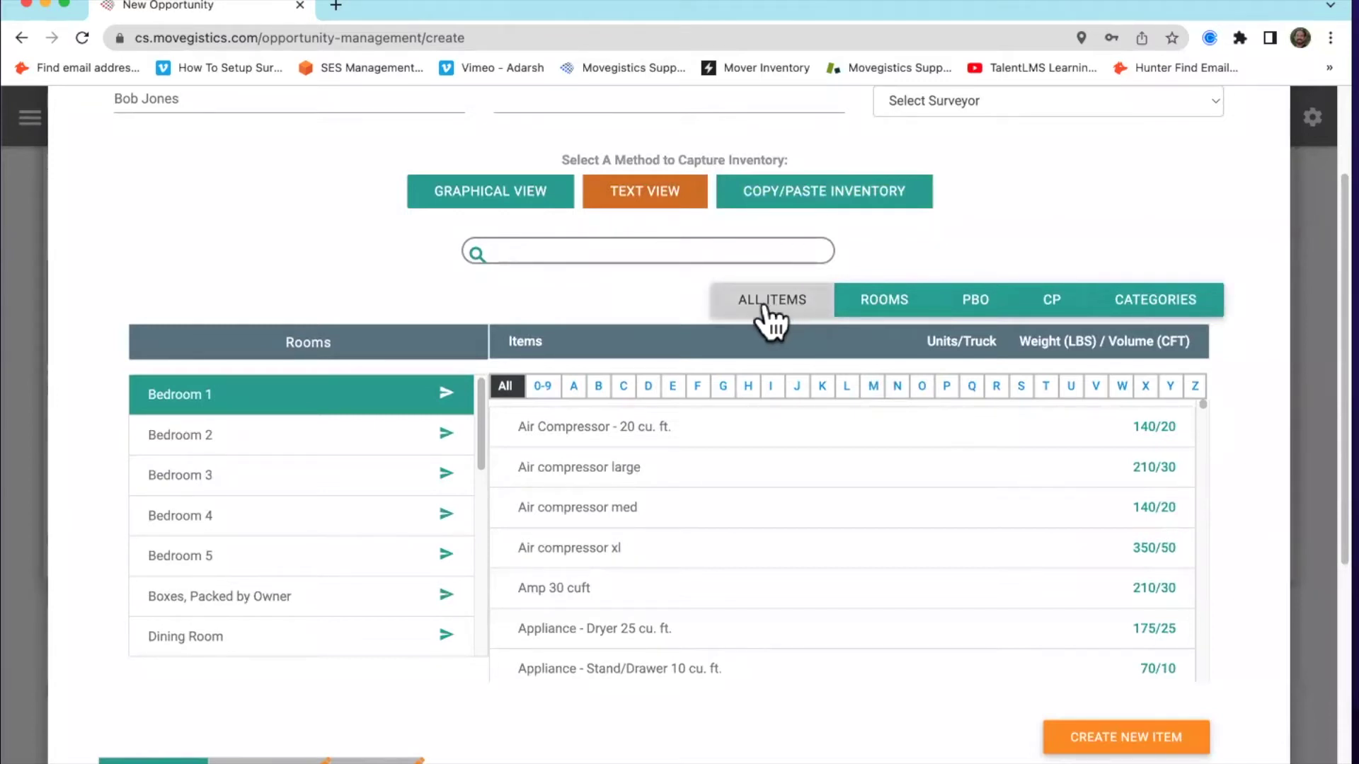
Show Bedroom 1's room-specific items like armoires and beds, and review the item table
left_click(891, 300)
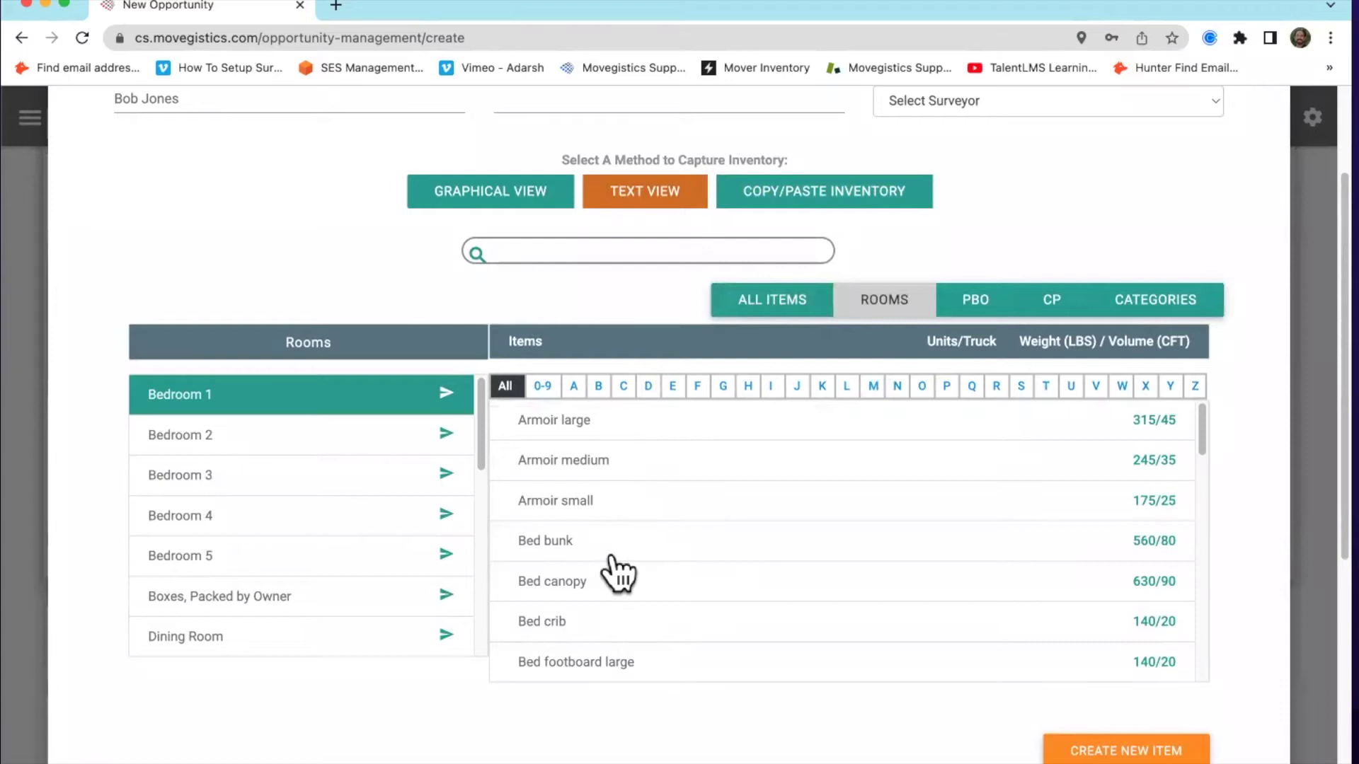
scroll(301, 225, "down", 3)
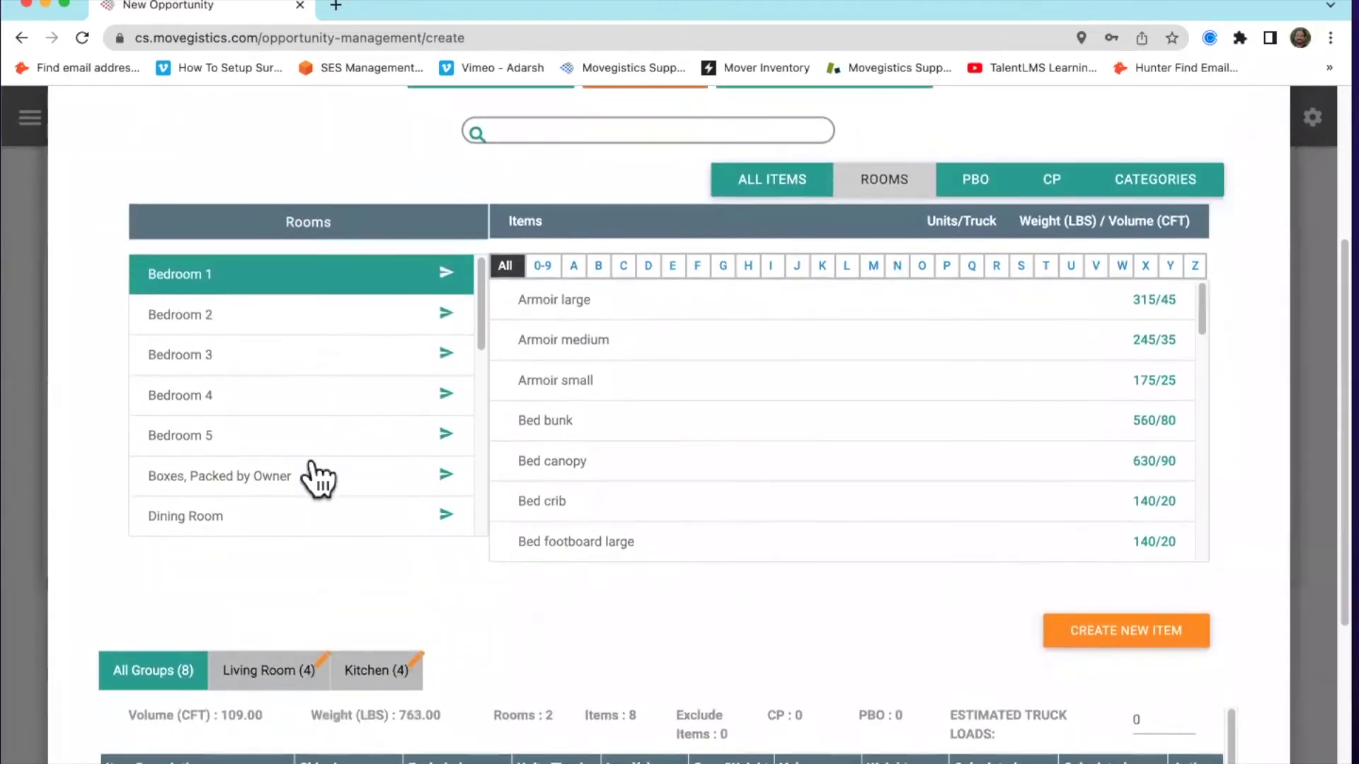
scroll(558, 649, "down", 3)
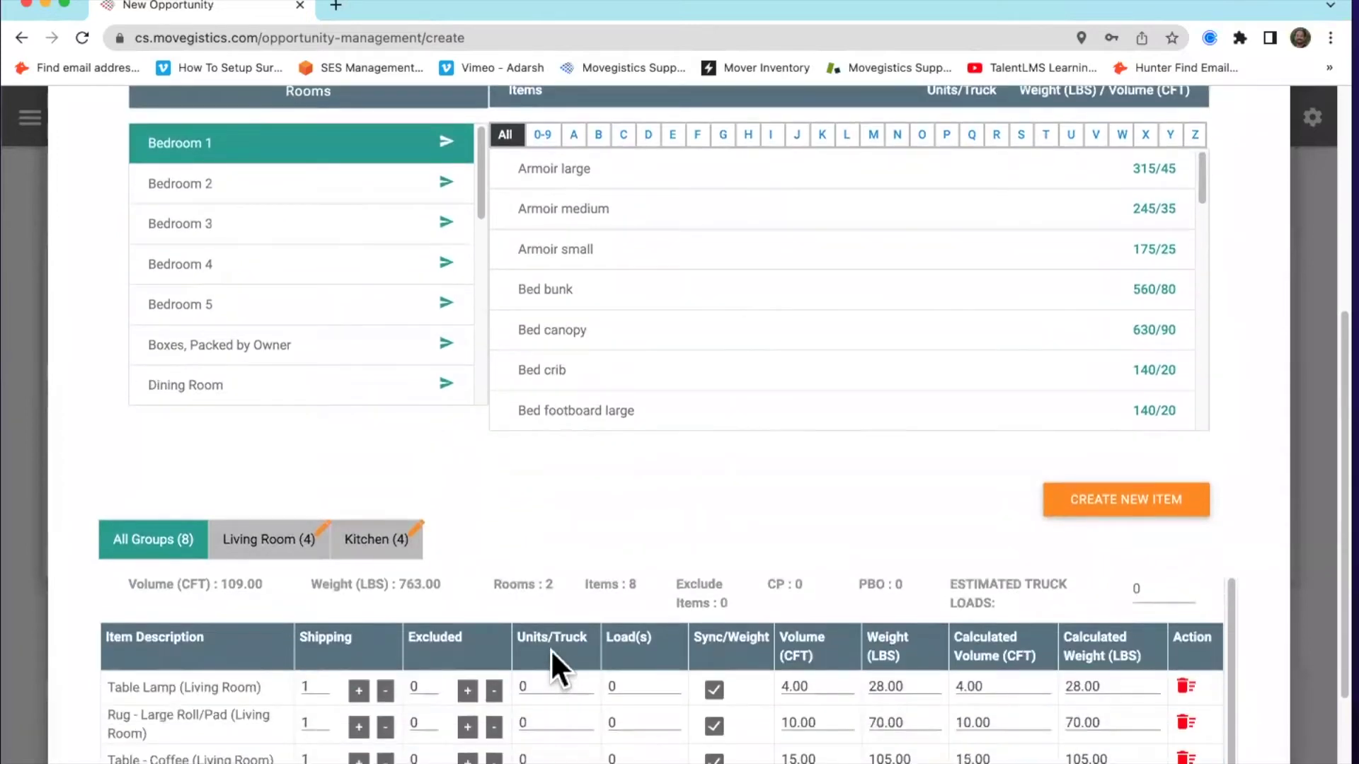
scroll(523, 636, "up", 2)
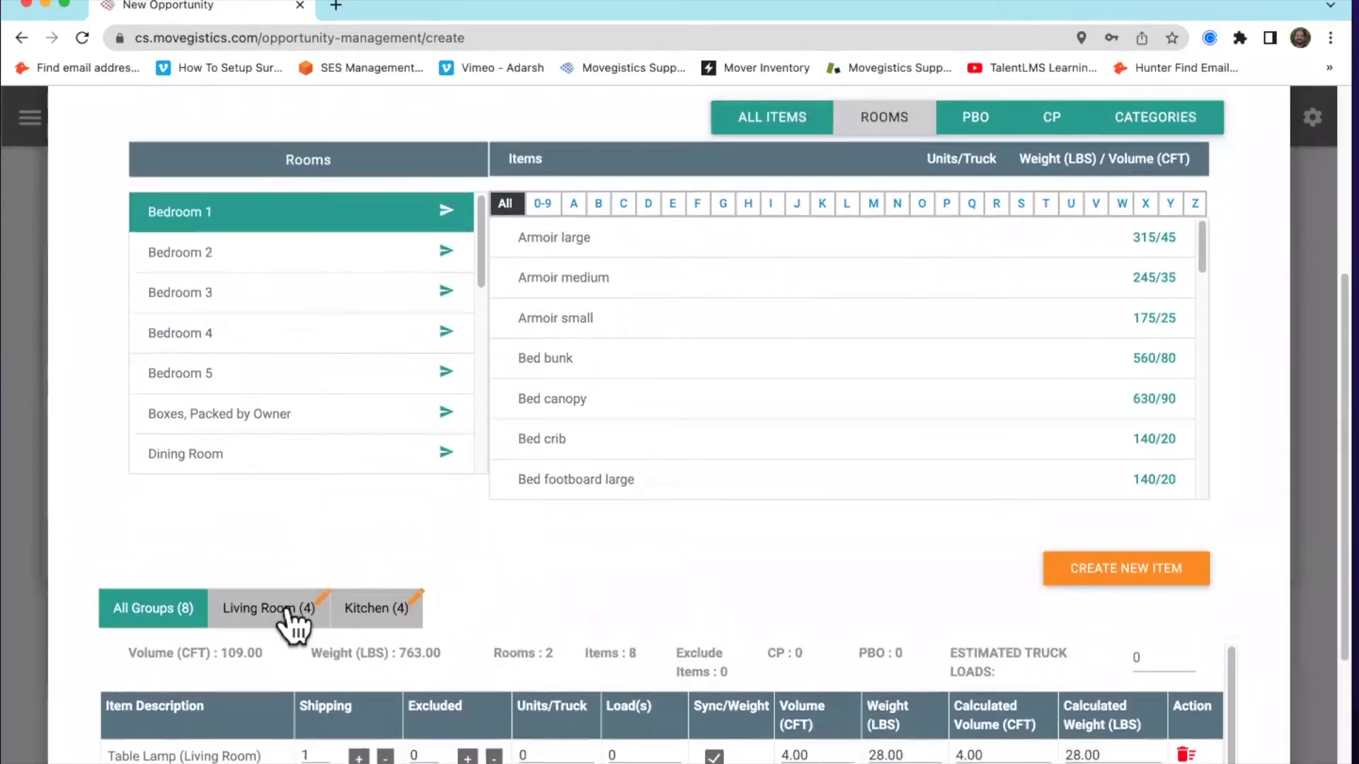
scroll(453, 621, "up", 1)
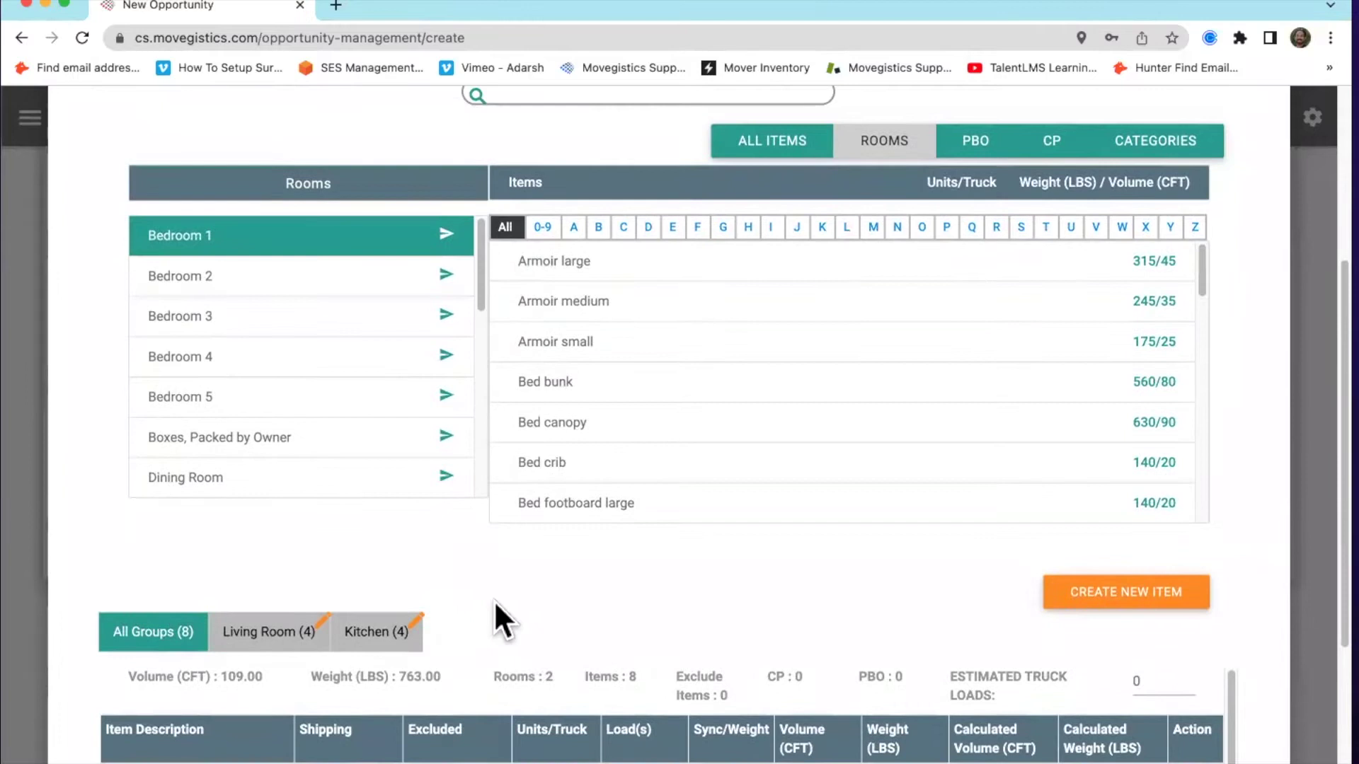
scroll(495, 611, "down", 3)
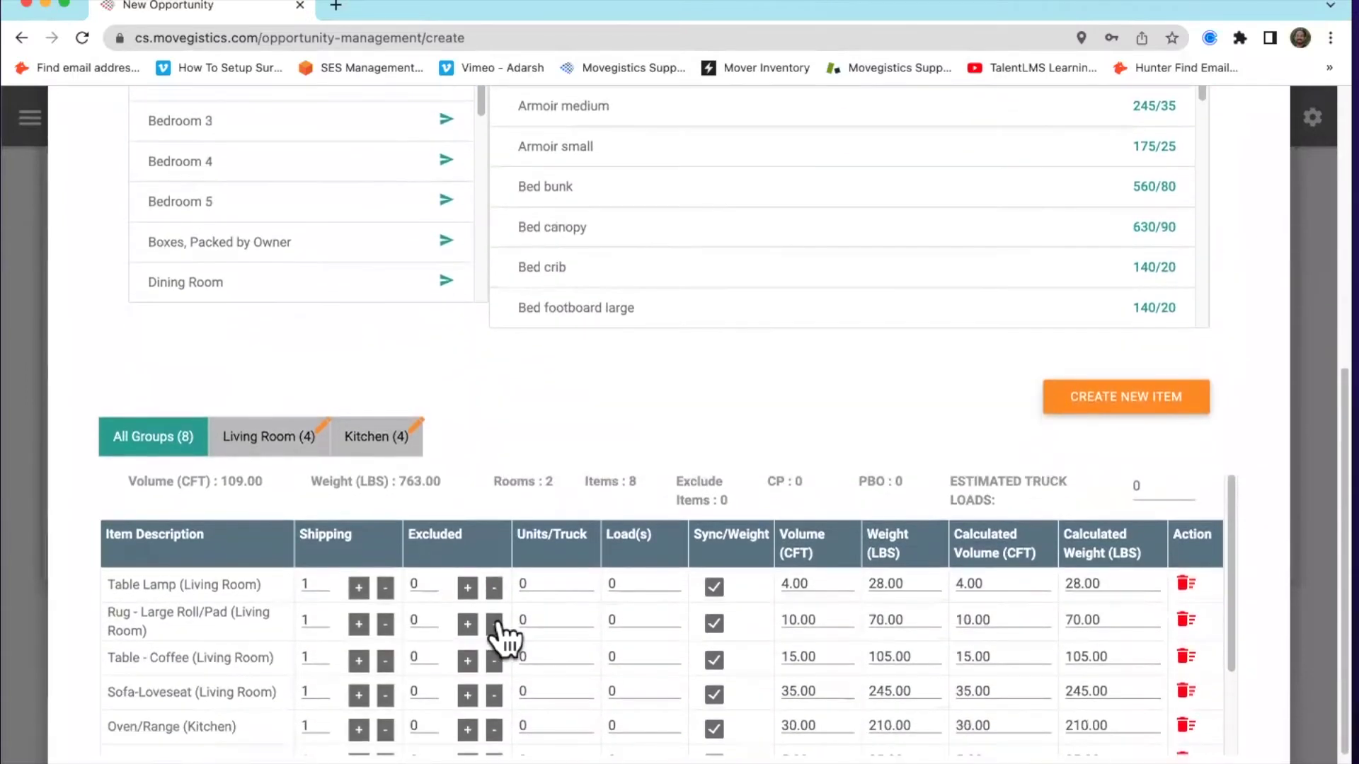
scroll(501, 634, "up", 4)
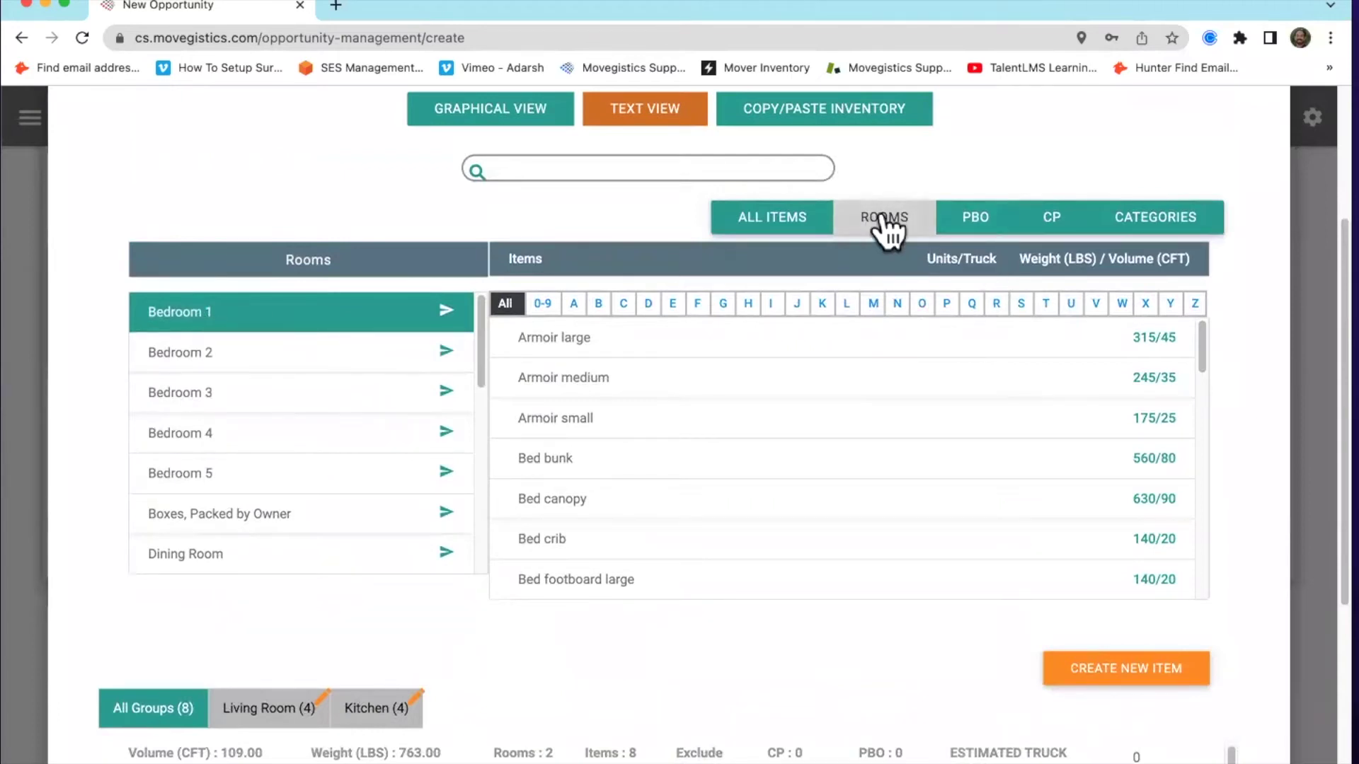
Add armoires, bunk, canopy, crib, footboard, full bed and large headboard items to Bedroom 1
left_click(609, 378)
left_click(602, 419)
left_click(614, 465)
left_click(606, 502)
left_click(613, 540)
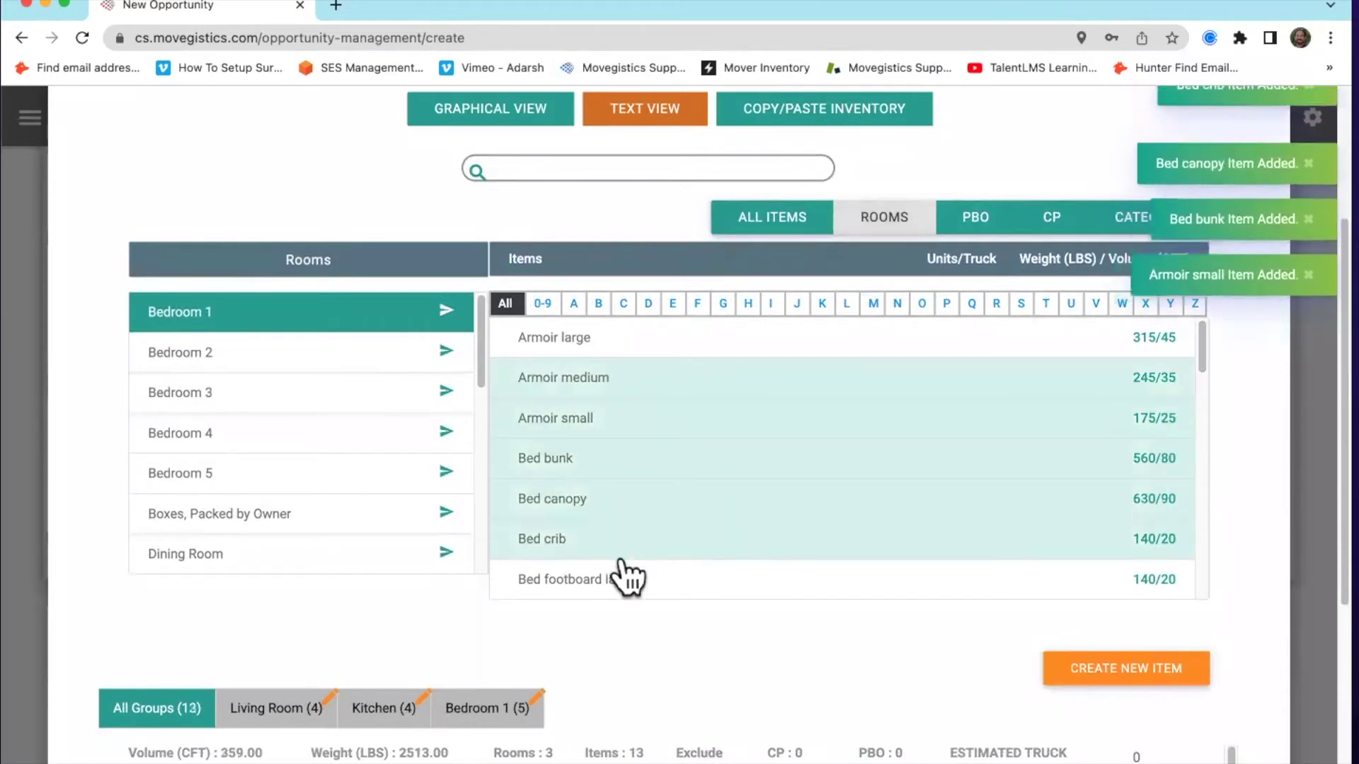
left_click(622, 578)
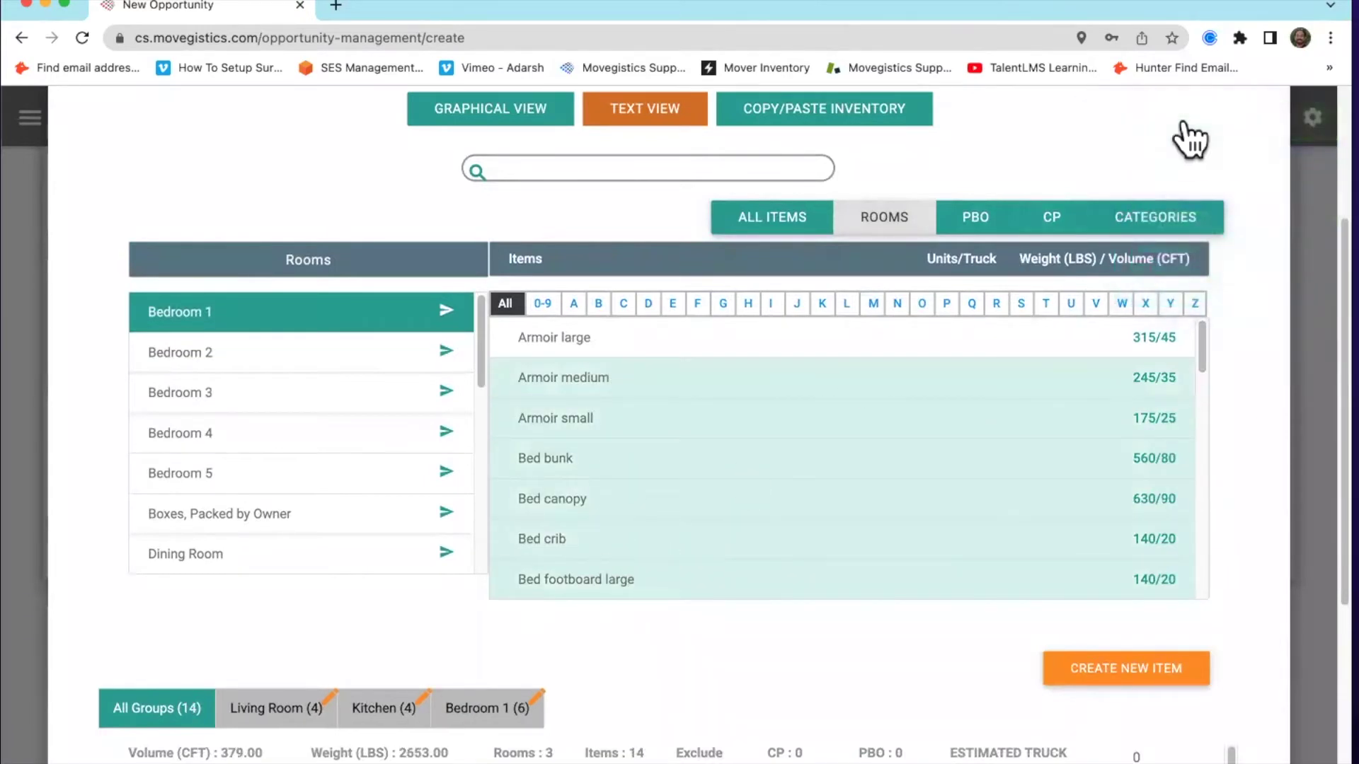
scroll(679, 461, "down", 2)
scroll(679, 461, "down", 1)
left_click(623, 439)
left_click(626, 477)
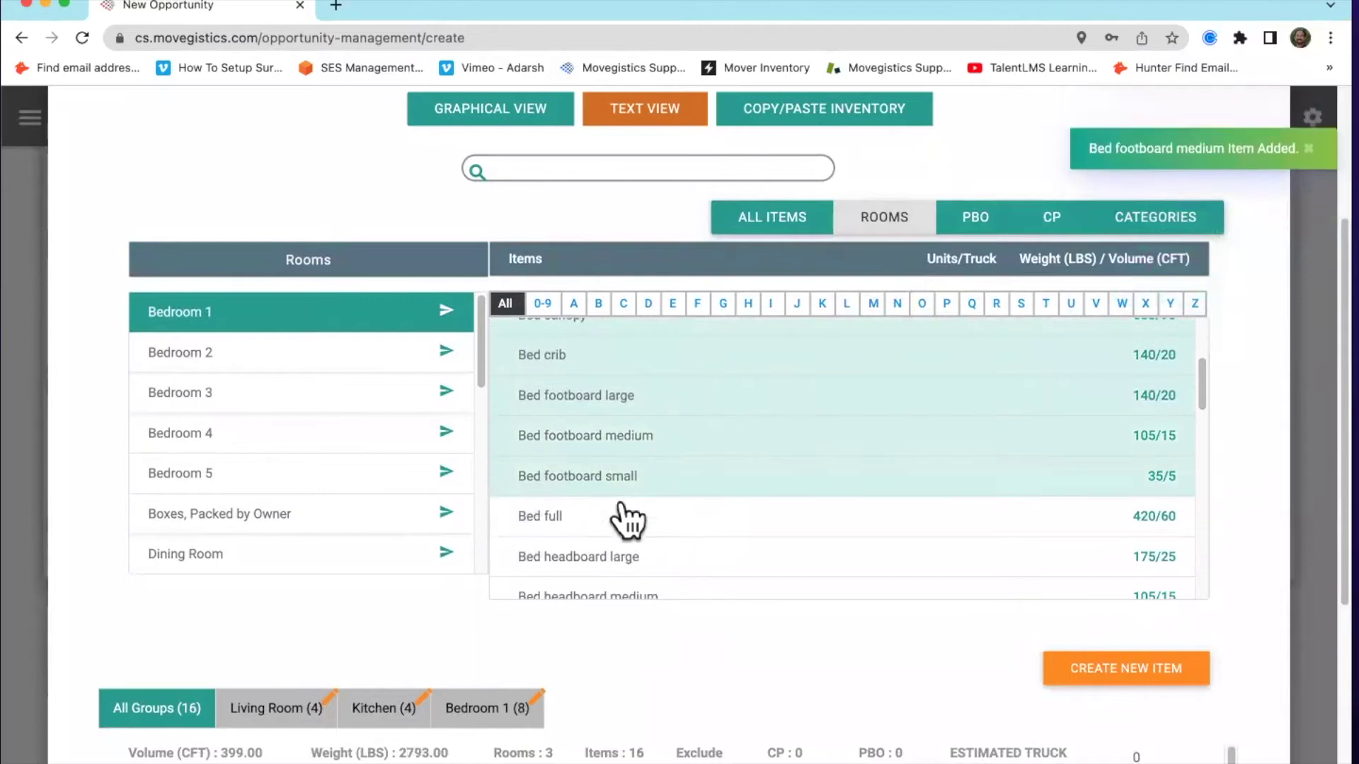
left_click(633, 517)
left_click(685, 552)
scroll(676, 545, "down", 1)
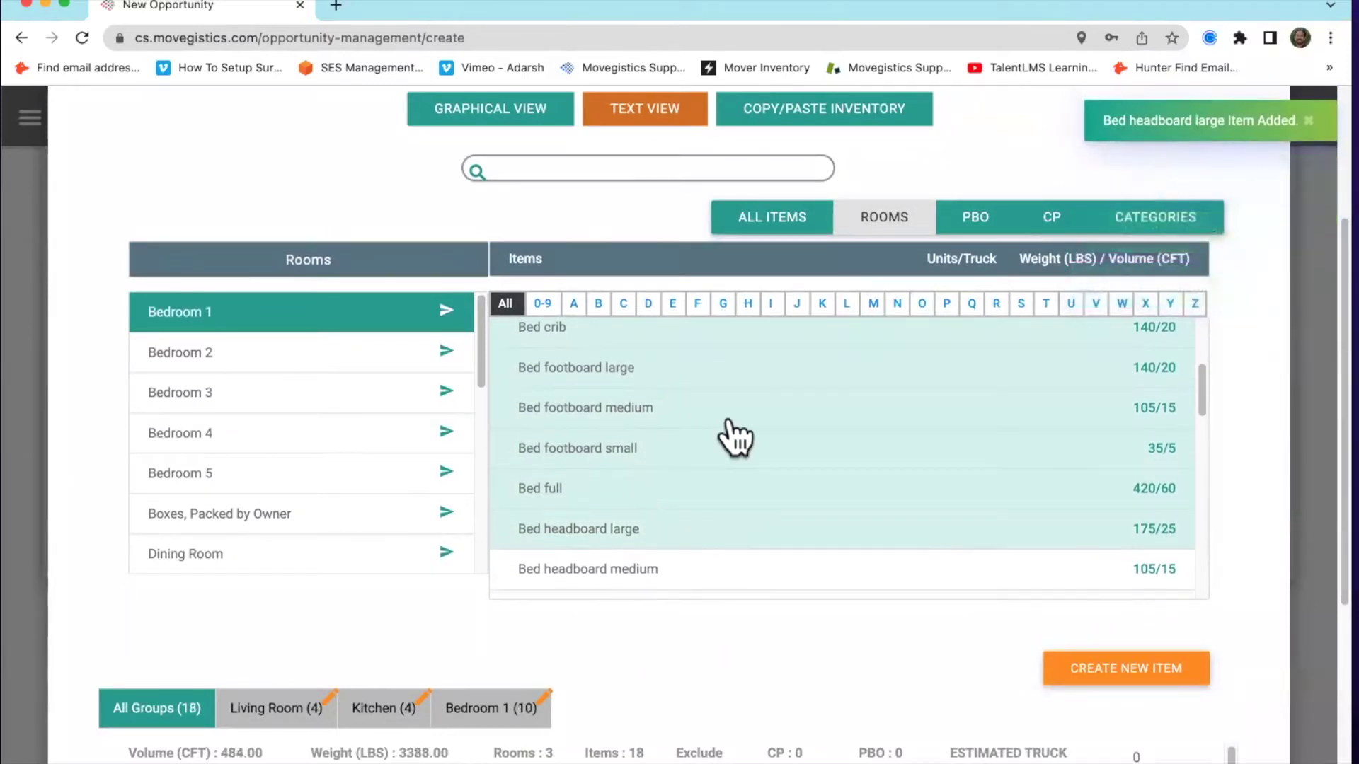
Add large, medium and small armoires plus bunk, canopy and crib beds to Bedroom 2
left_click(290, 350)
left_click(567, 340)
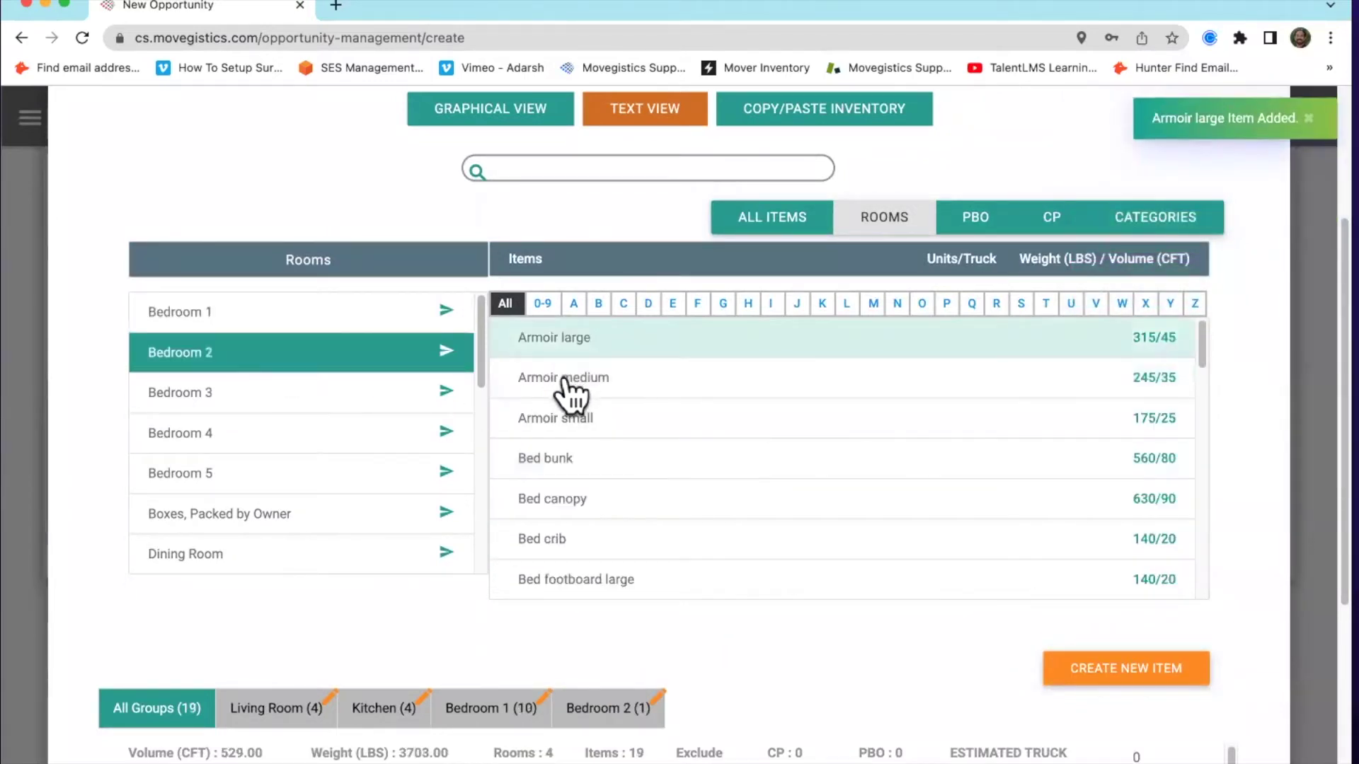
left_click(566, 380)
left_click(566, 420)
left_click(566, 460)
left_click(574, 501)
left_click(577, 540)
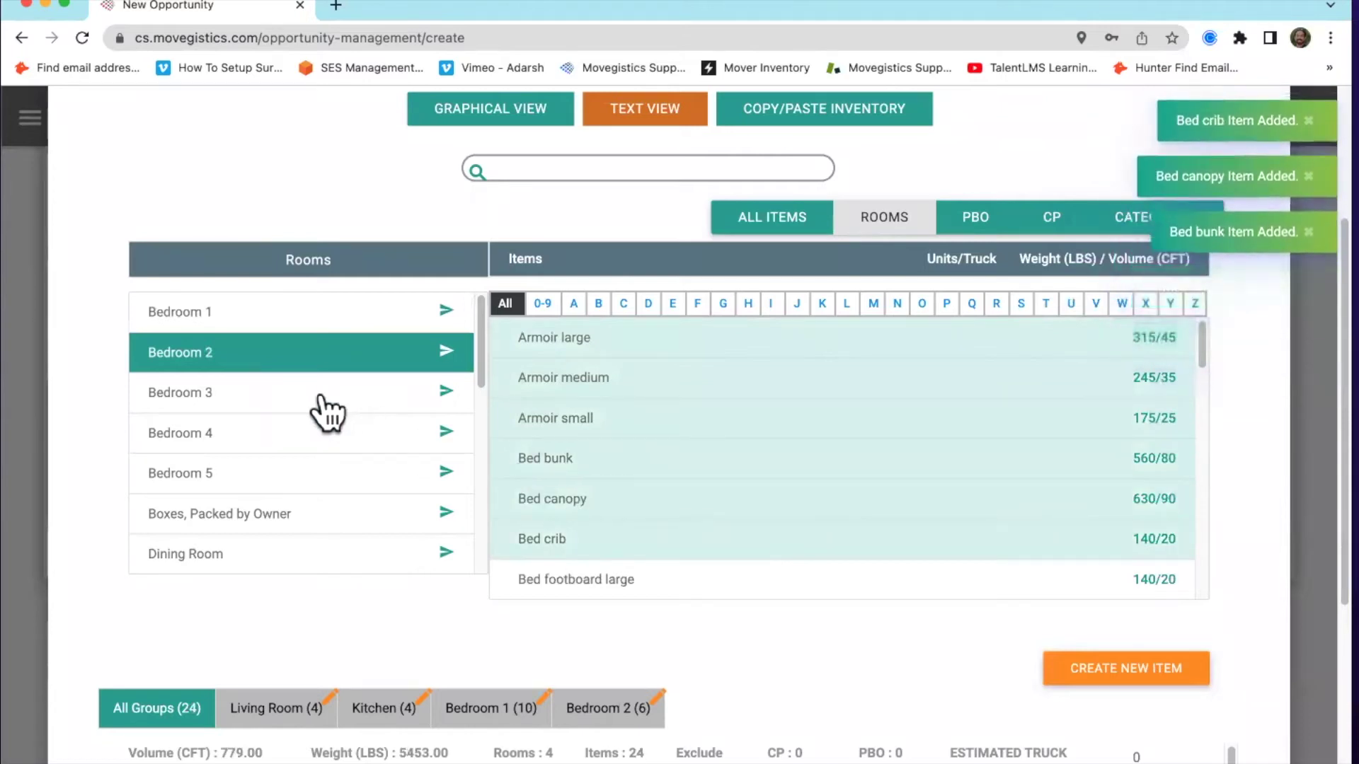
Add a medium armoire, bunk and crib beds, wardrobes and a large nightstand to Bedroom 3
left_click(326, 401)
left_click(580, 377)
left_click(587, 457)
left_click(573, 539)
left_click(566, 499)
left_click(594, 338)
scroll(655, 433, "down", 15)
left_click(648, 459)
scroll(630, 519, "down", 4)
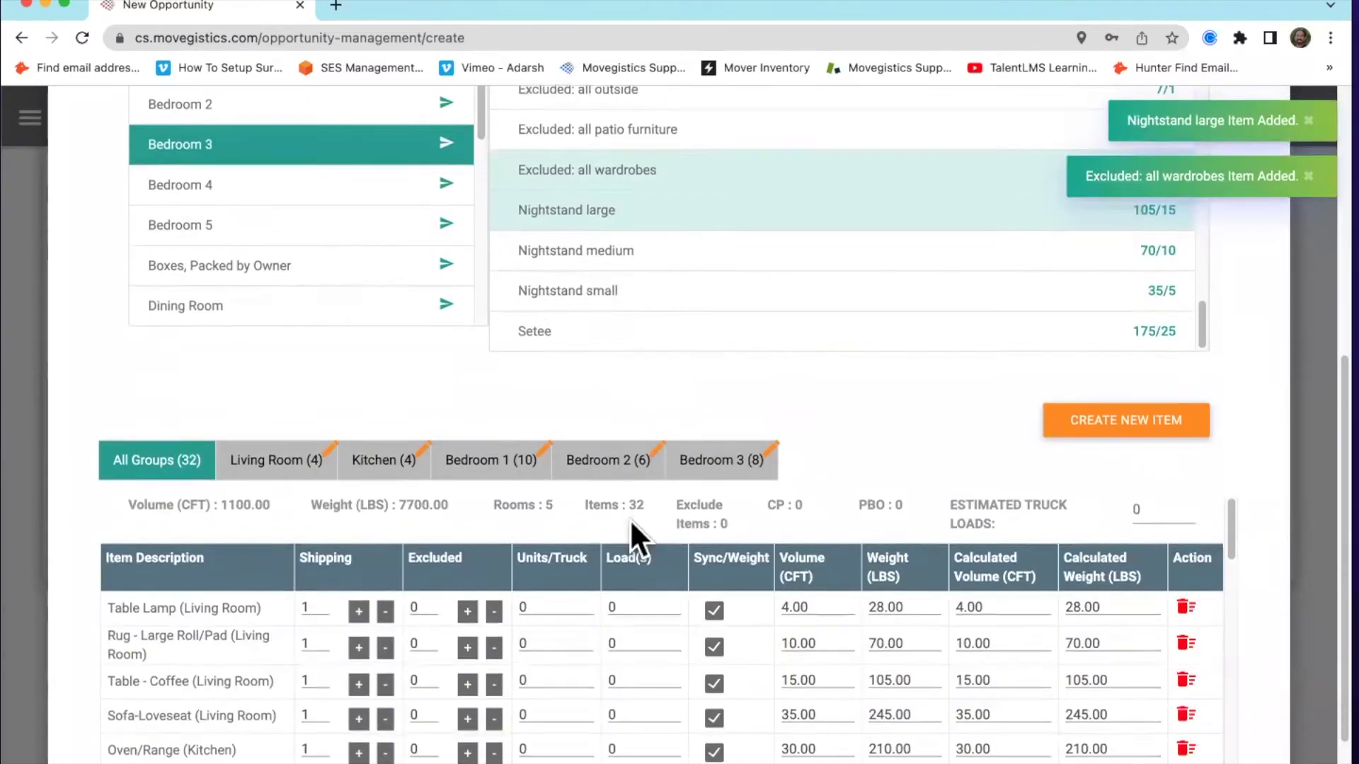
left_click(623, 284)
left_click(616, 248)
left_click(301, 182)
scroll(608, 351, "up", 5)
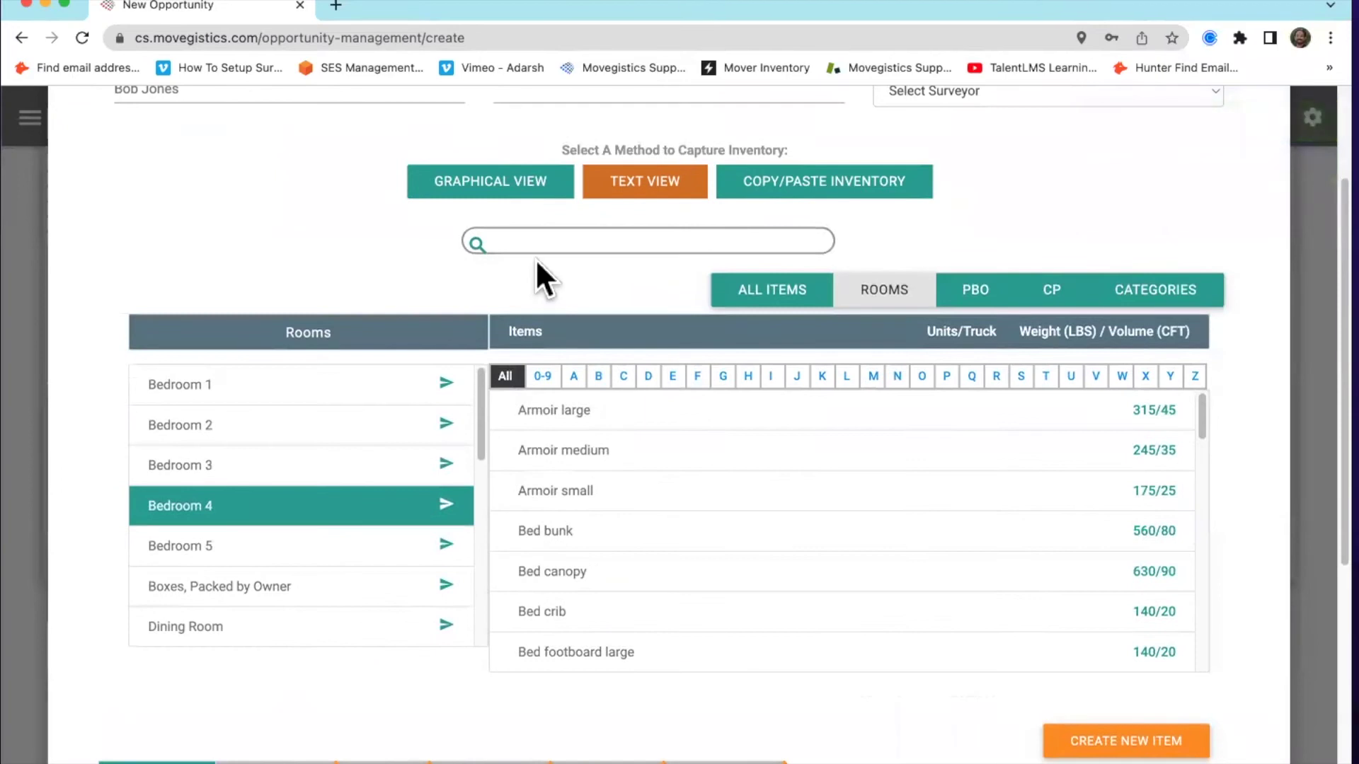
Add packed-by-owner 1.5, 3.0 and 4.5 cu.ft., Dishpack and TV cartons to Bedroom 4
left_click(977, 292)
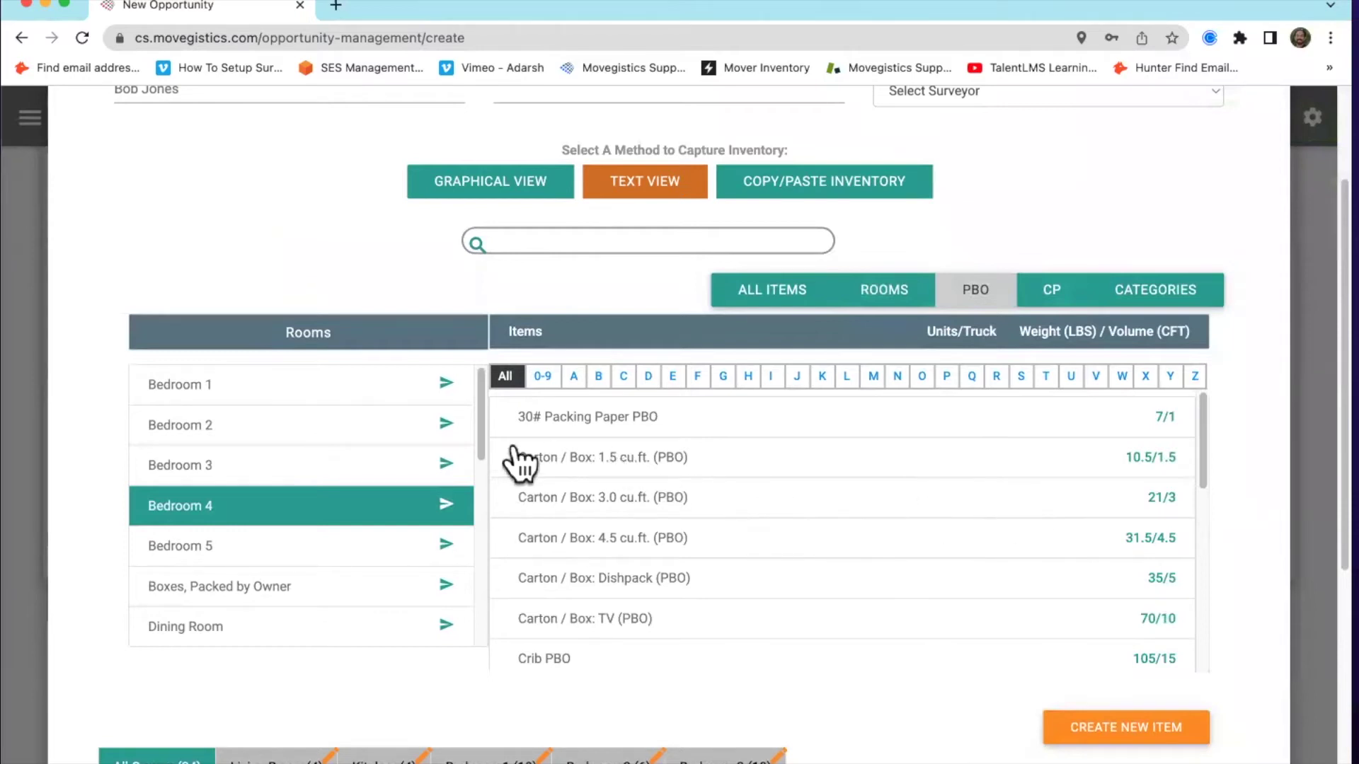
left_click(601, 464)
left_click(603, 507)
left_click(599, 538)
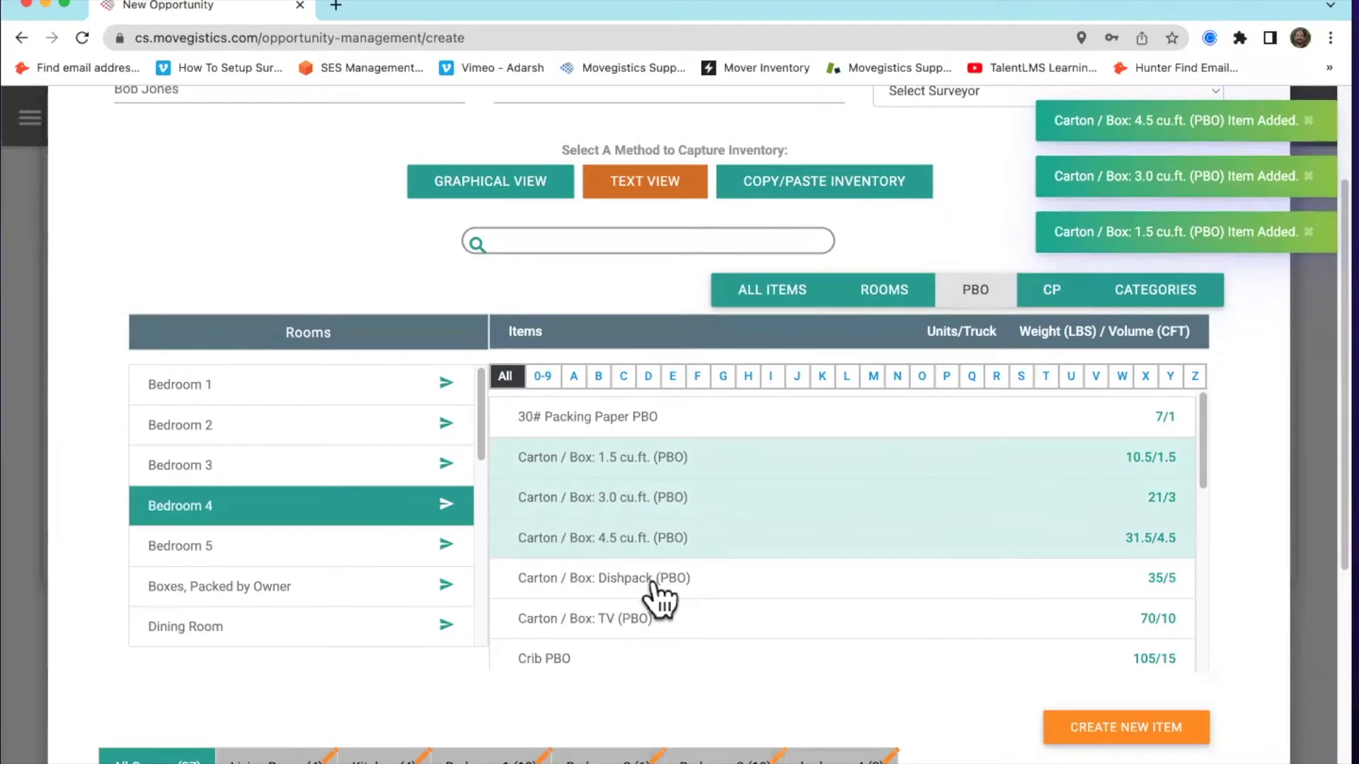
left_click(651, 584)
left_click(651, 622)
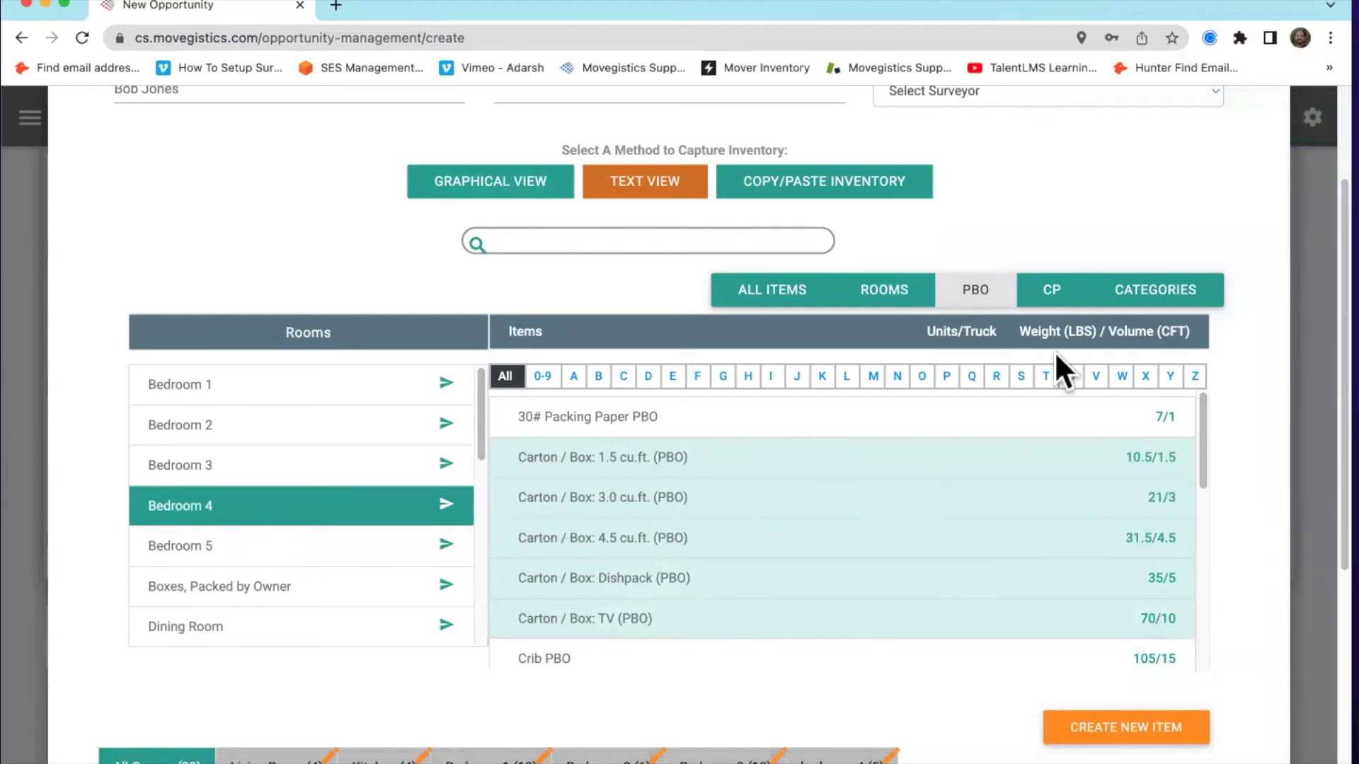
left_click(1055, 292)
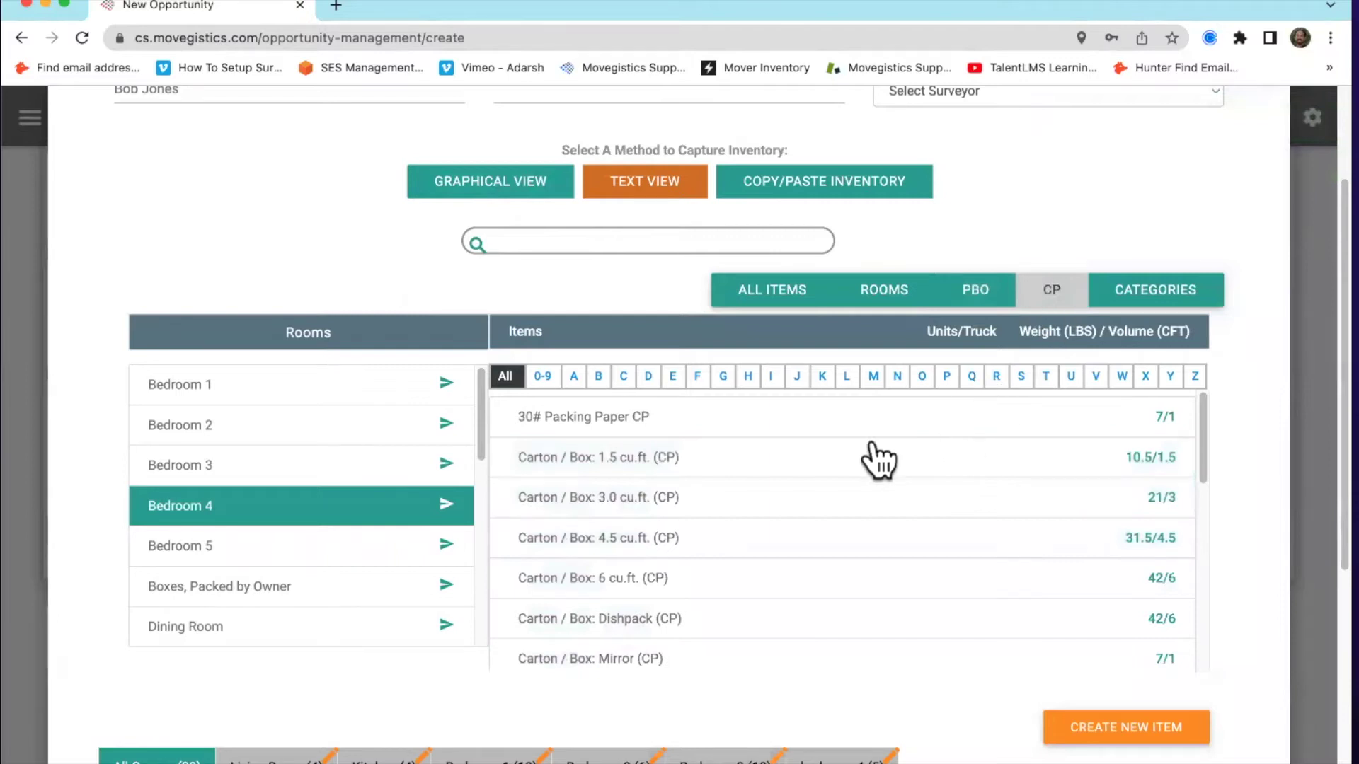
Add three each of the 1.5, 3.0, 4.5, 6 cu.ft. and Dishpack CP cartons to Bedroom 4
triple_click(773, 459)
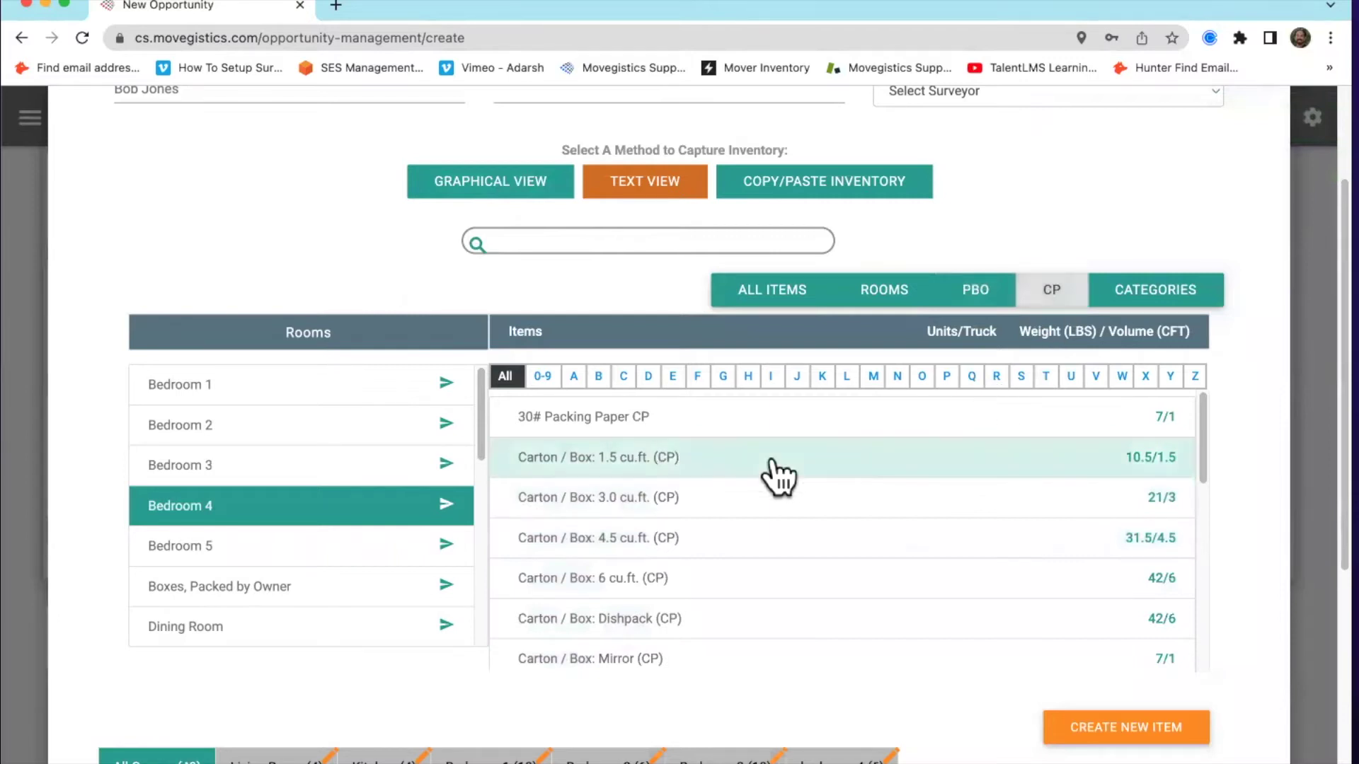
triple_click(735, 504)
triple_click(731, 542)
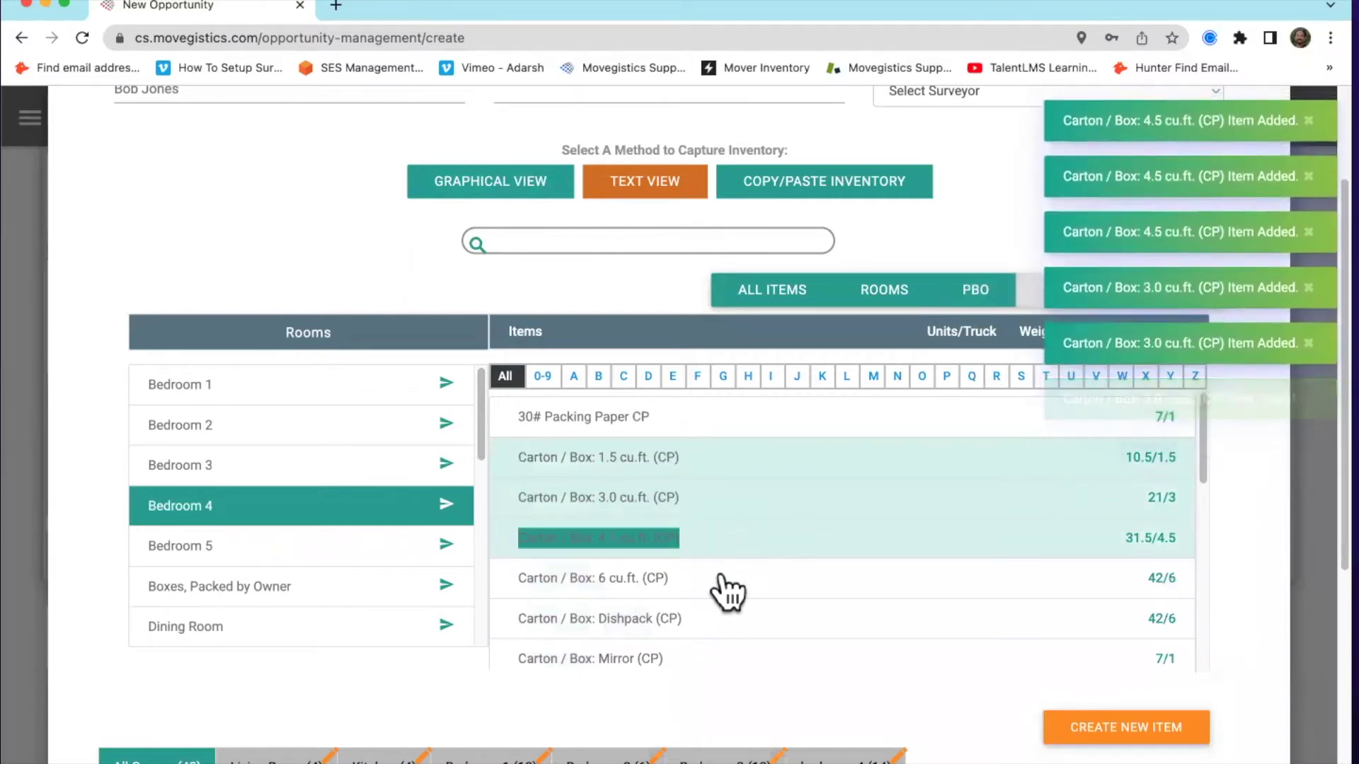
triple_click(727, 591)
triple_click(716, 617)
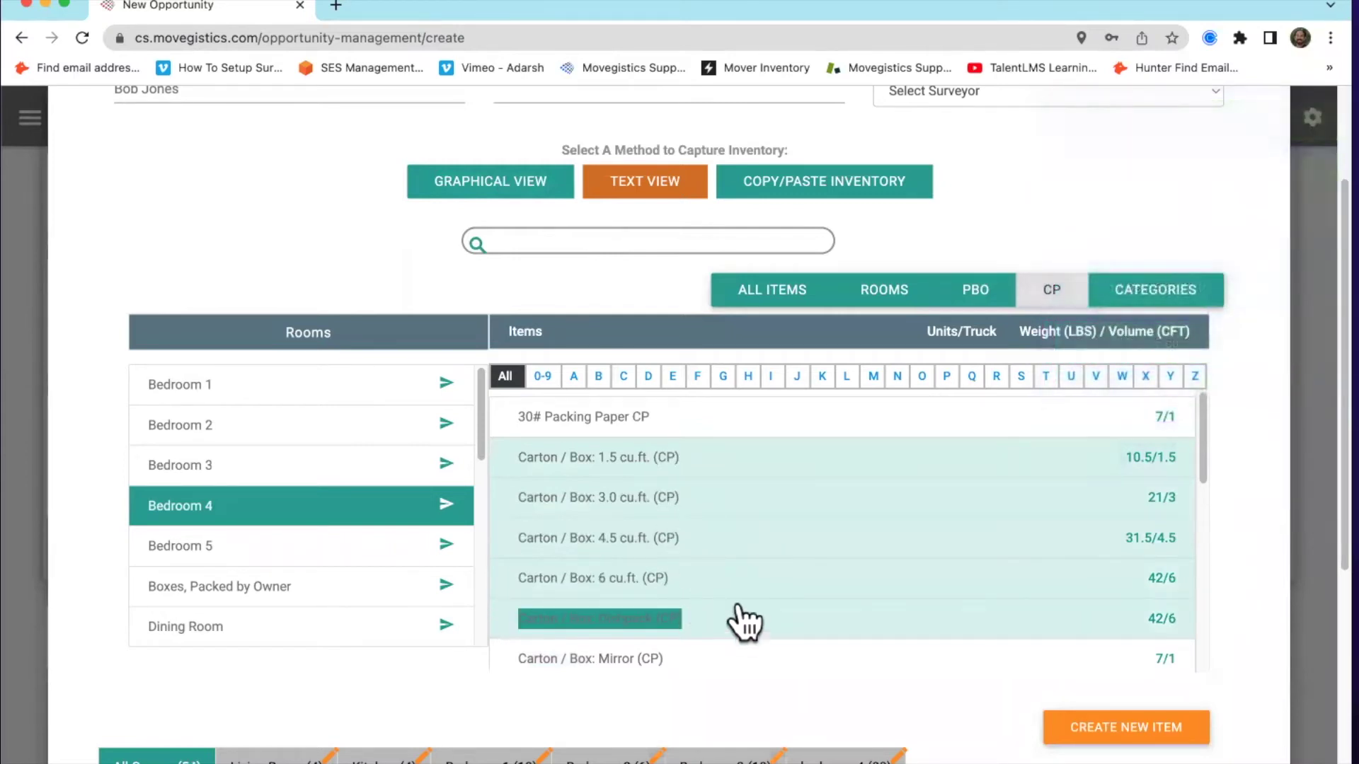
Add one more of each CP carton size, bringing Bedroom 4 to 25 items and the inventory to 59
left_click(699, 464)
left_click(713, 504)
left_click(715, 541)
left_click(718, 582)
left_click(729, 626)
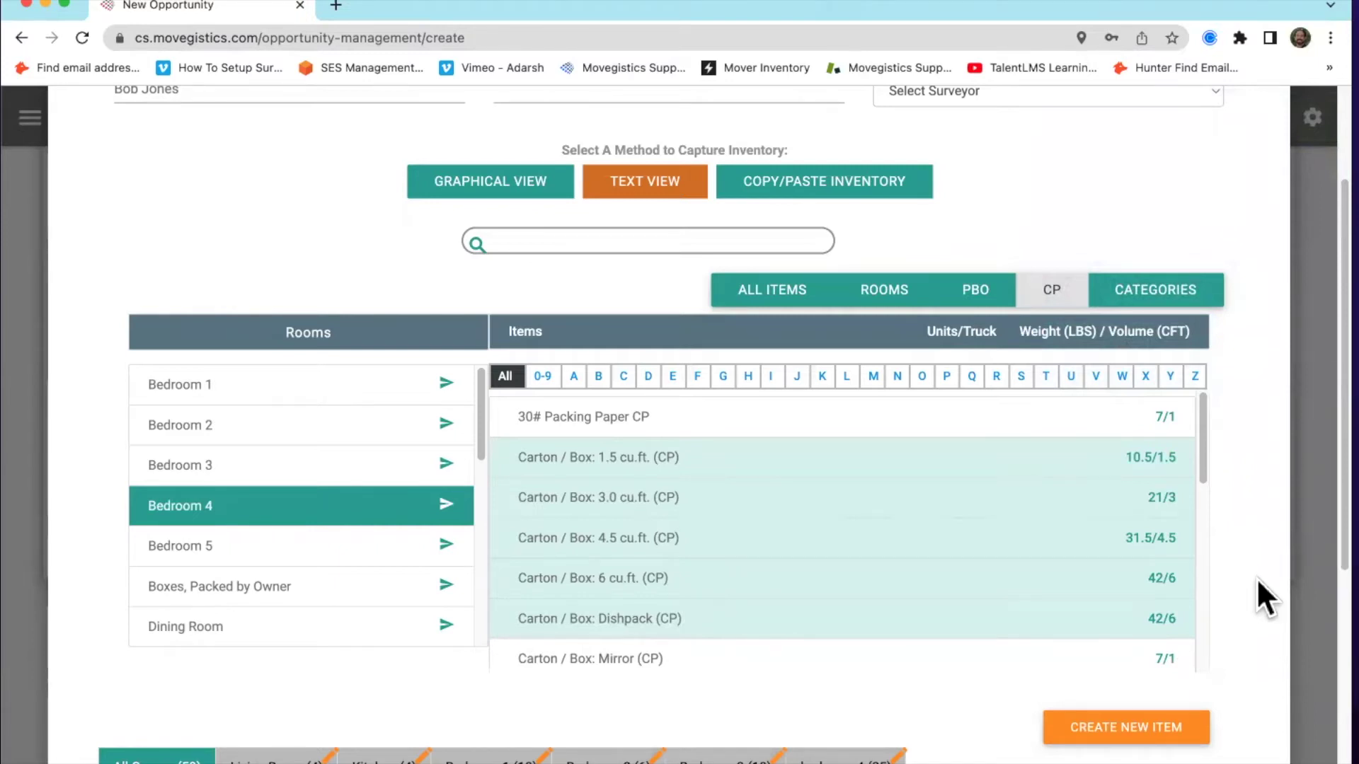
scroll(1257, 579, "down", 3)
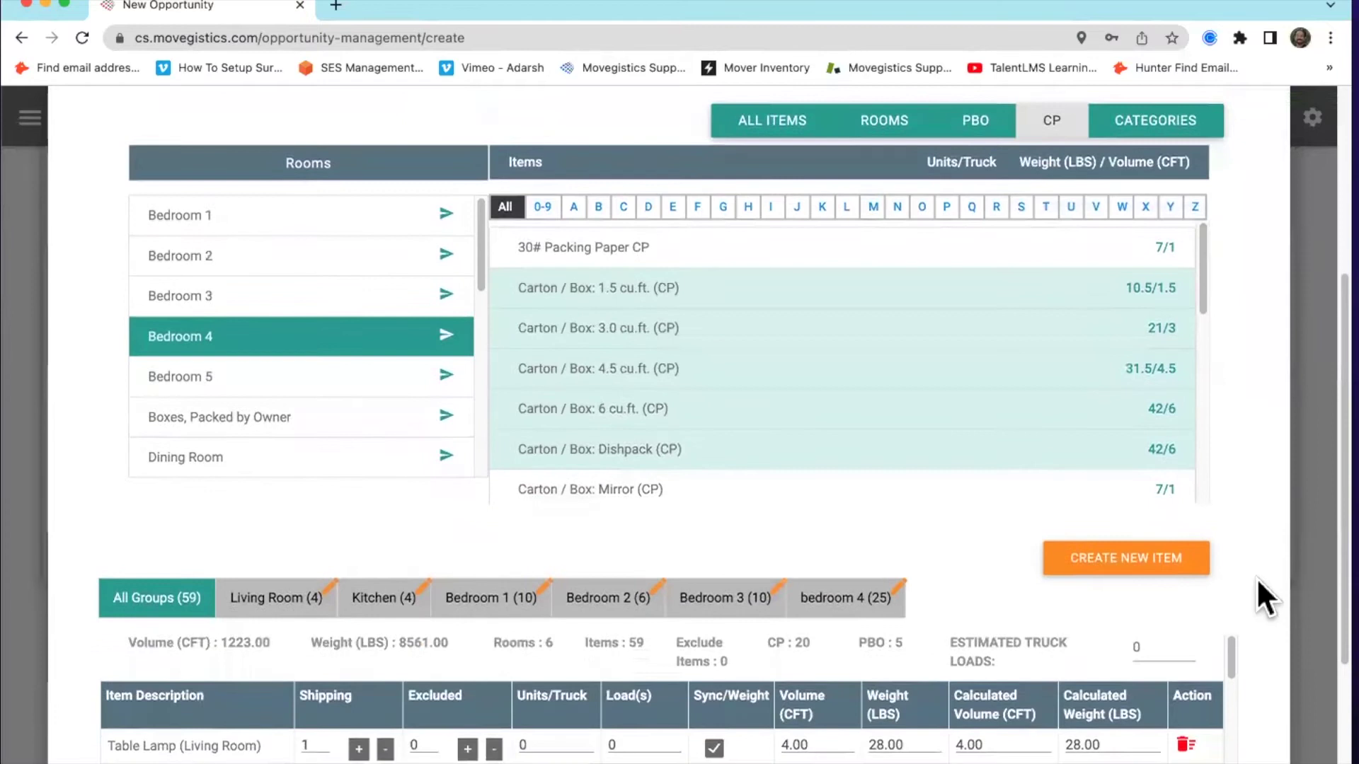
scroll(1263, 575, "down", 1)
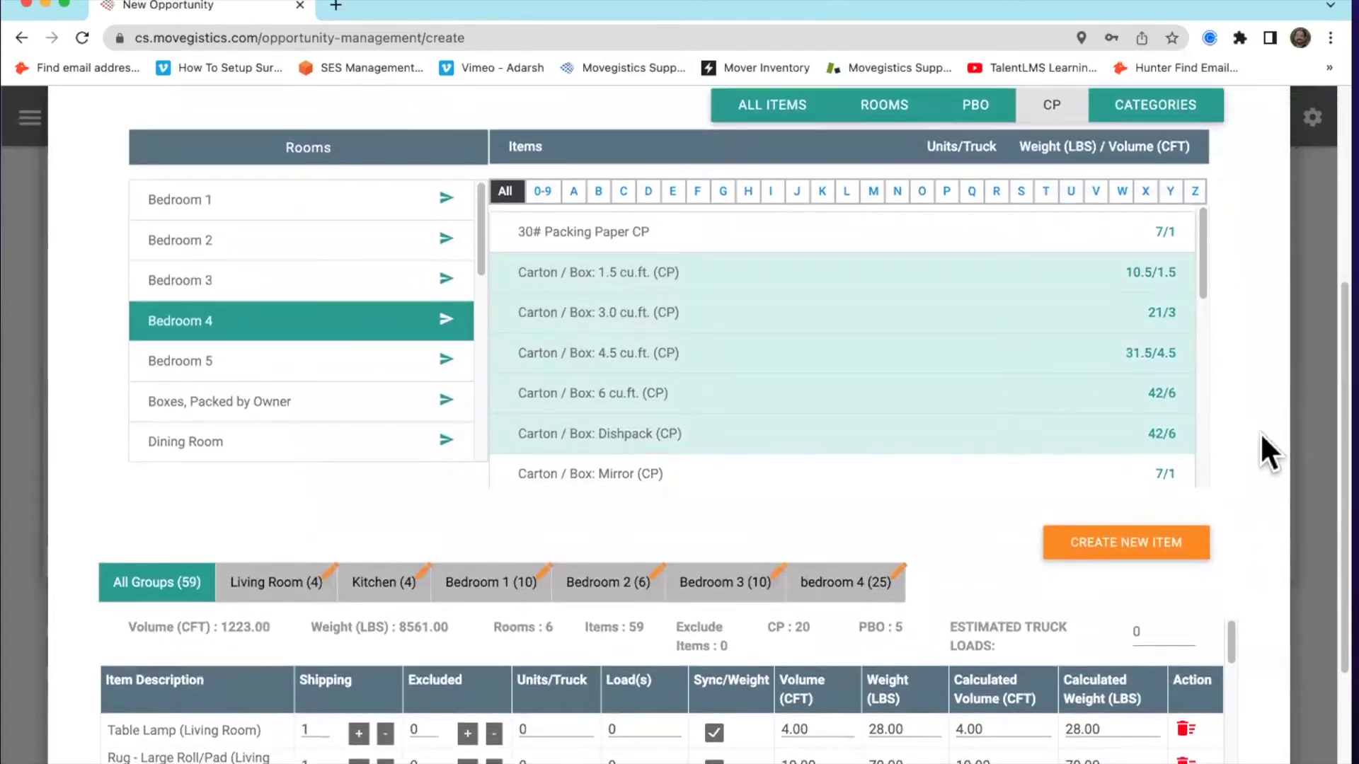
scroll(1261, 433, "down", 1)
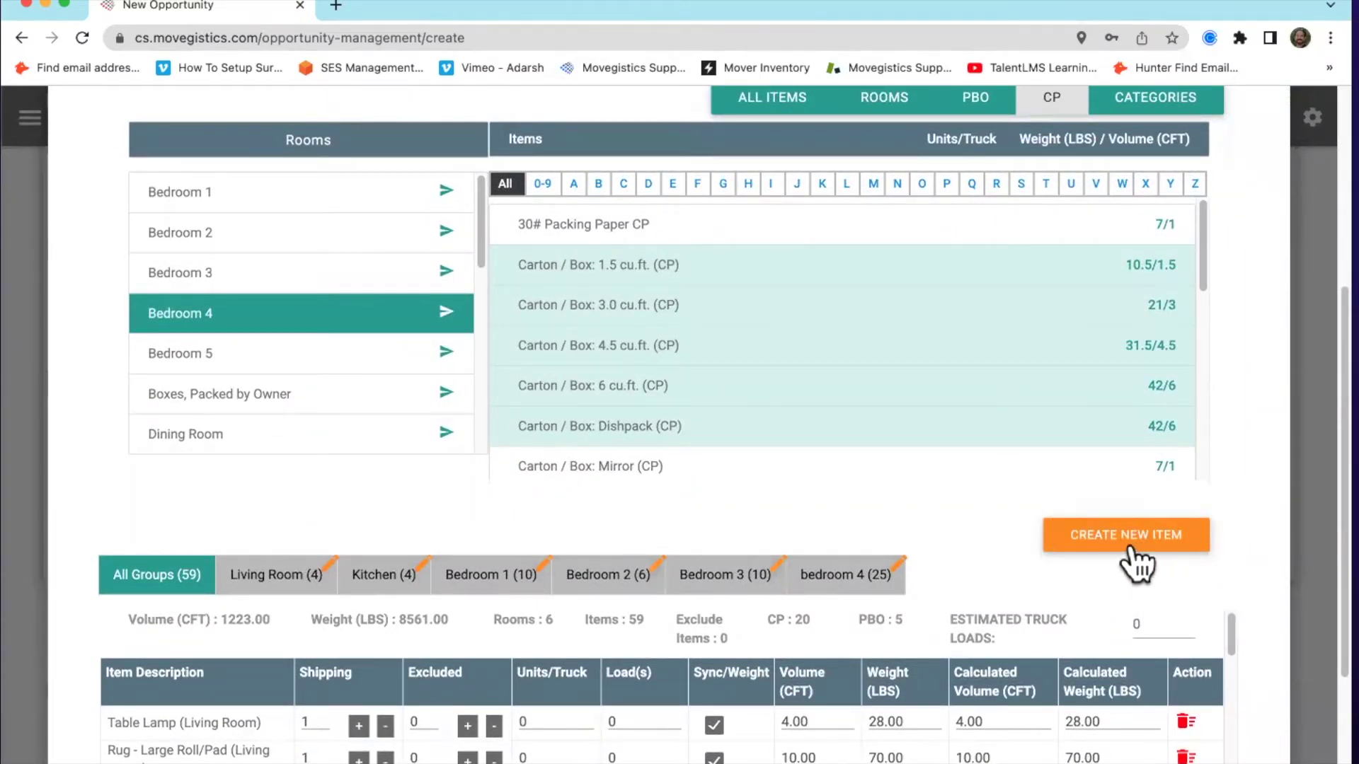
scroll(1012, 523, "up", 2)
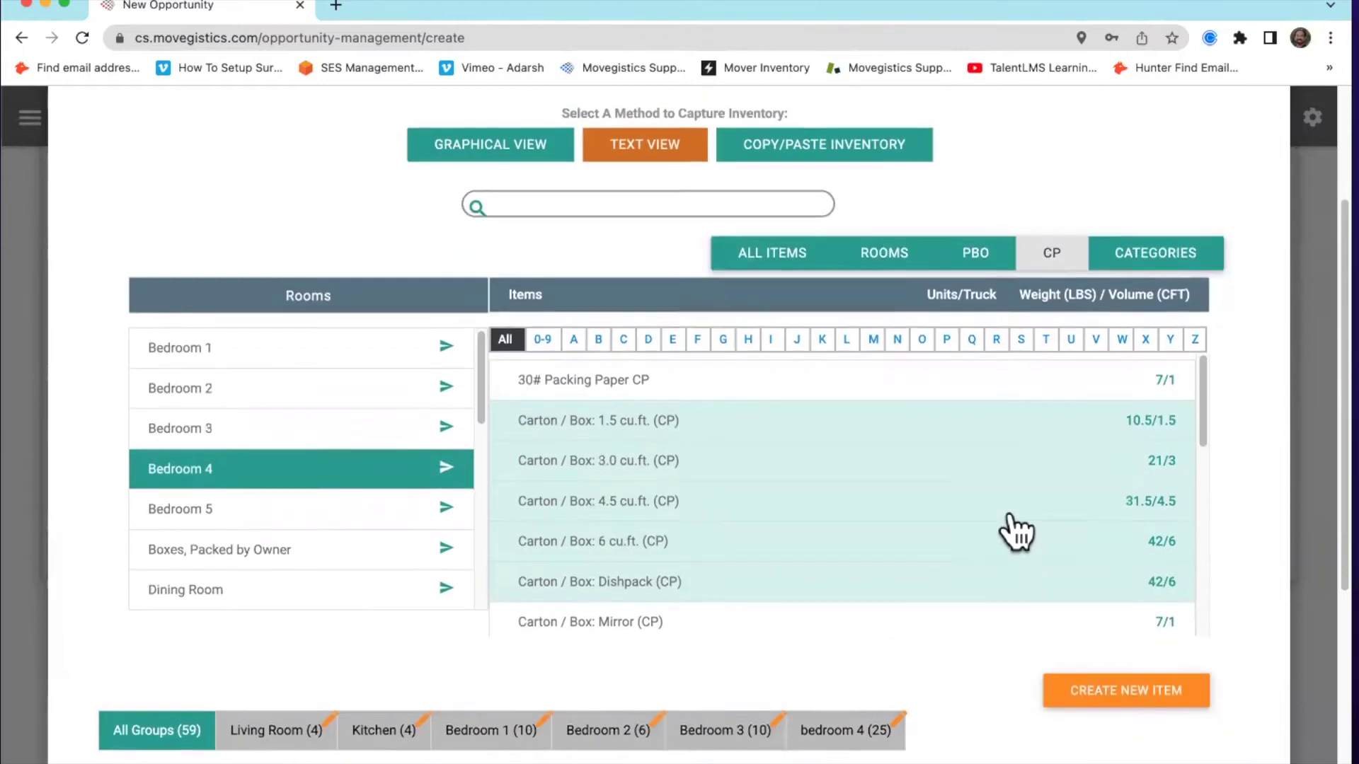
Browse the item categories, expanding then collapsing Chairs, and scroll through the list
left_click(1156, 260)
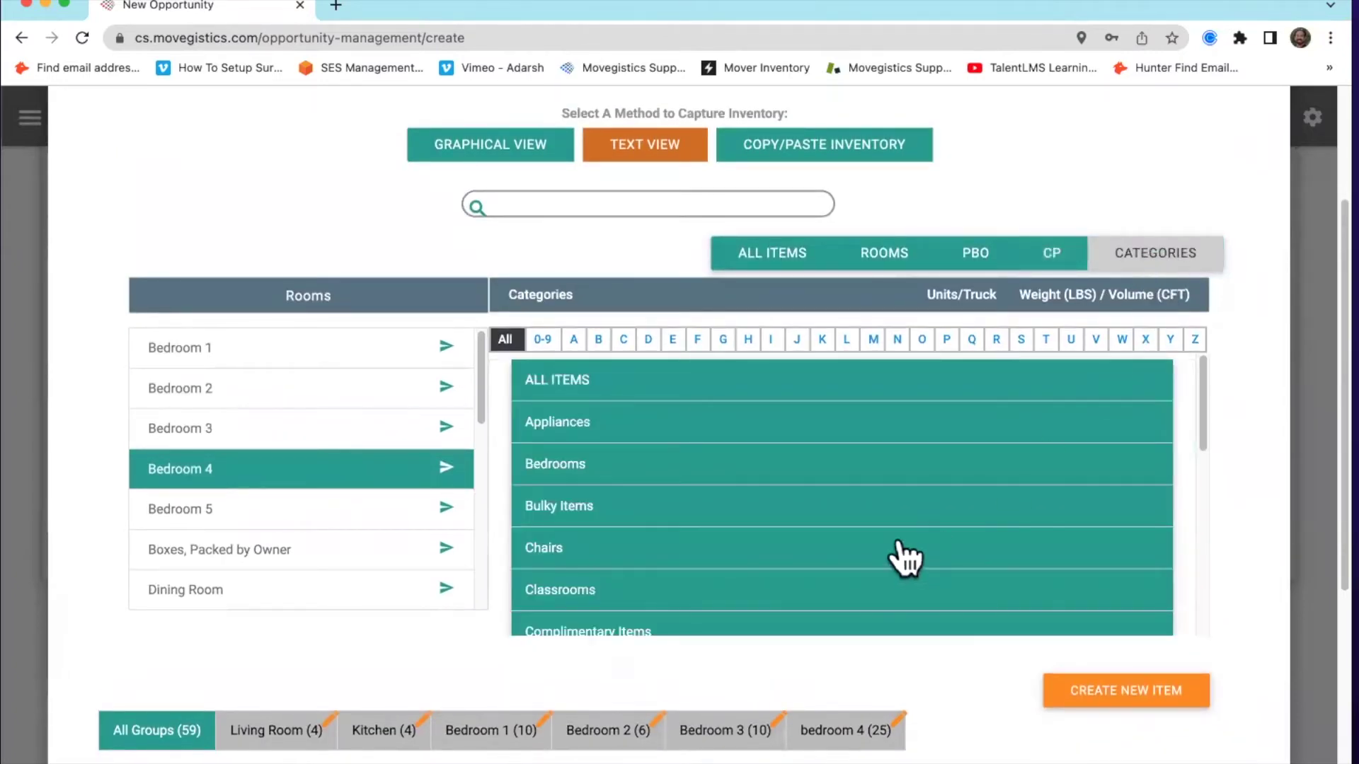
scroll(706, 468, "down", 1)
scroll(711, 563, "down", 2)
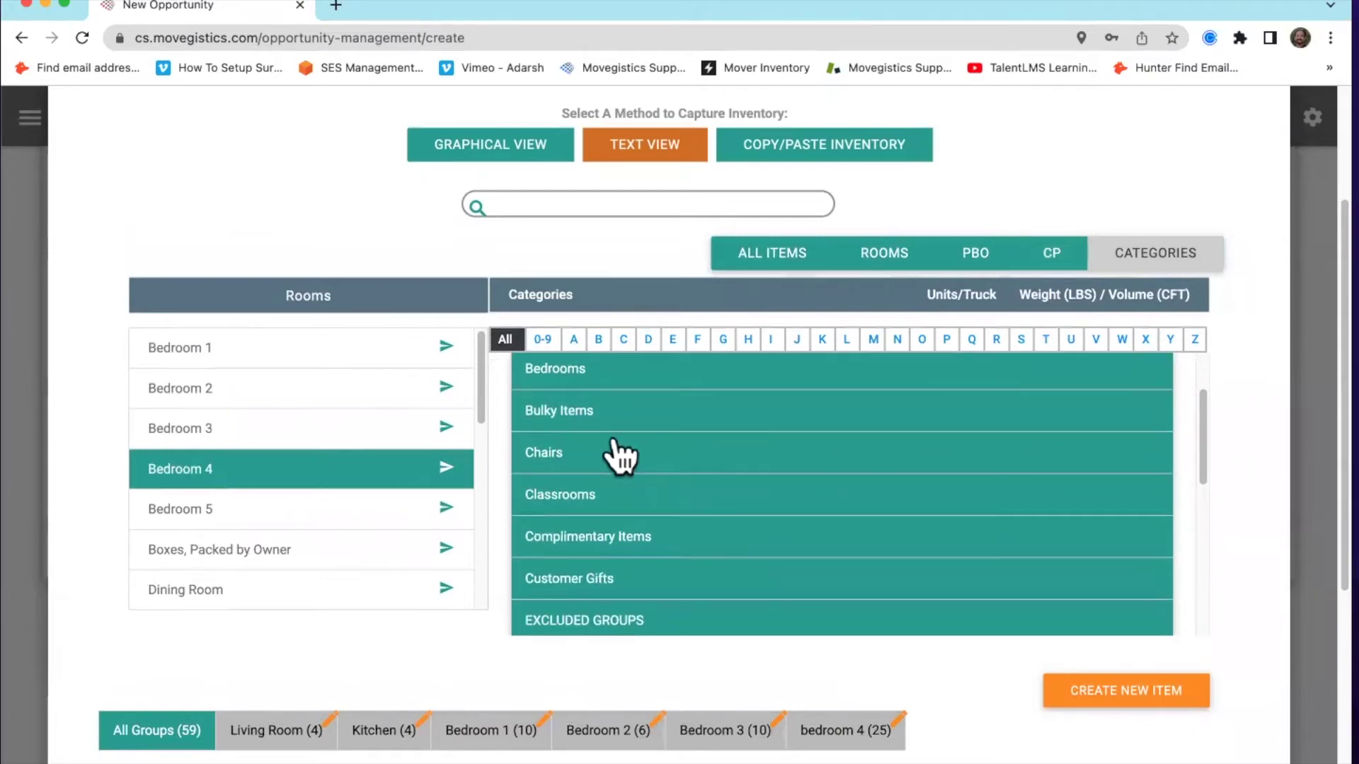
left_click(622, 455)
scroll(637, 453, "down", 2)
scroll(580, 410, "up", 2)
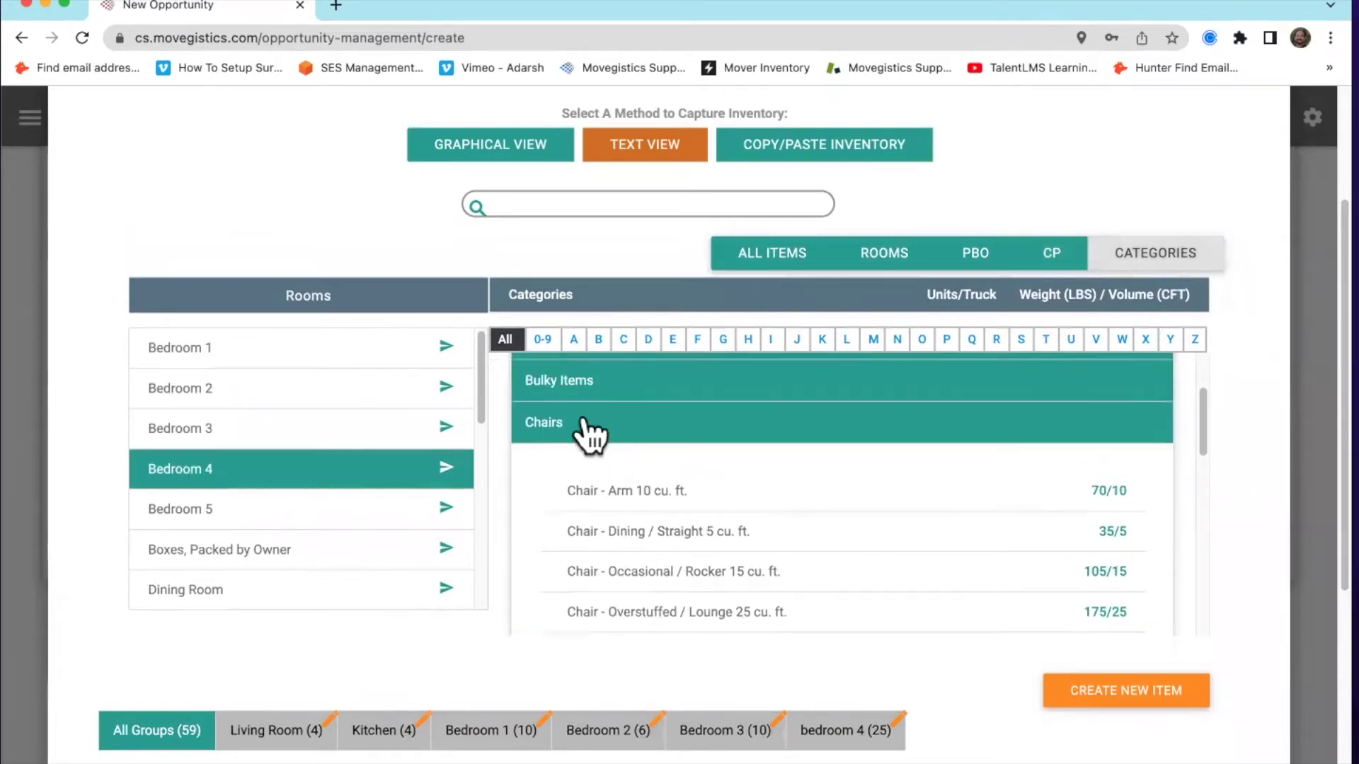
left_click(591, 428)
scroll(757, 496, "down", 4)
scroll(688, 491, "down", 1)
scroll(661, 530, "down", 2)
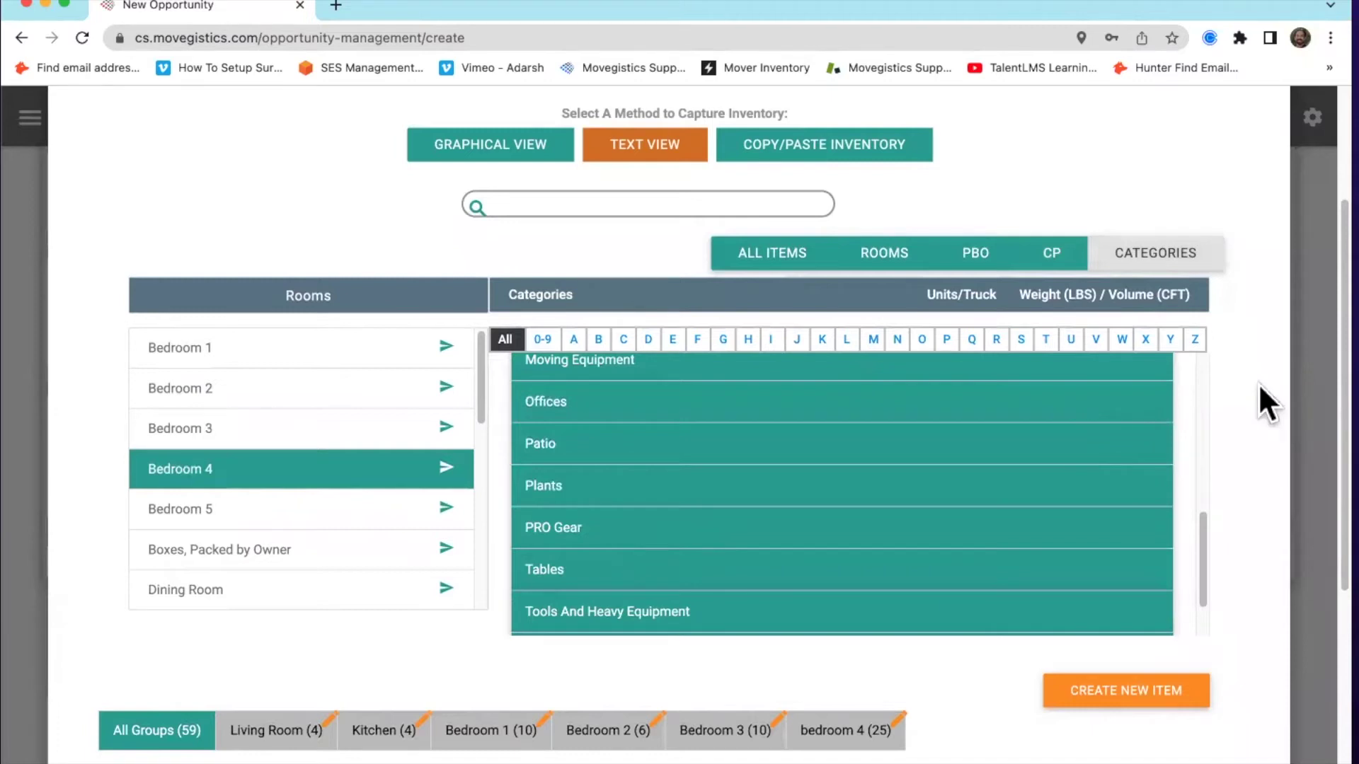
scroll(1256, 388, "down", 3)
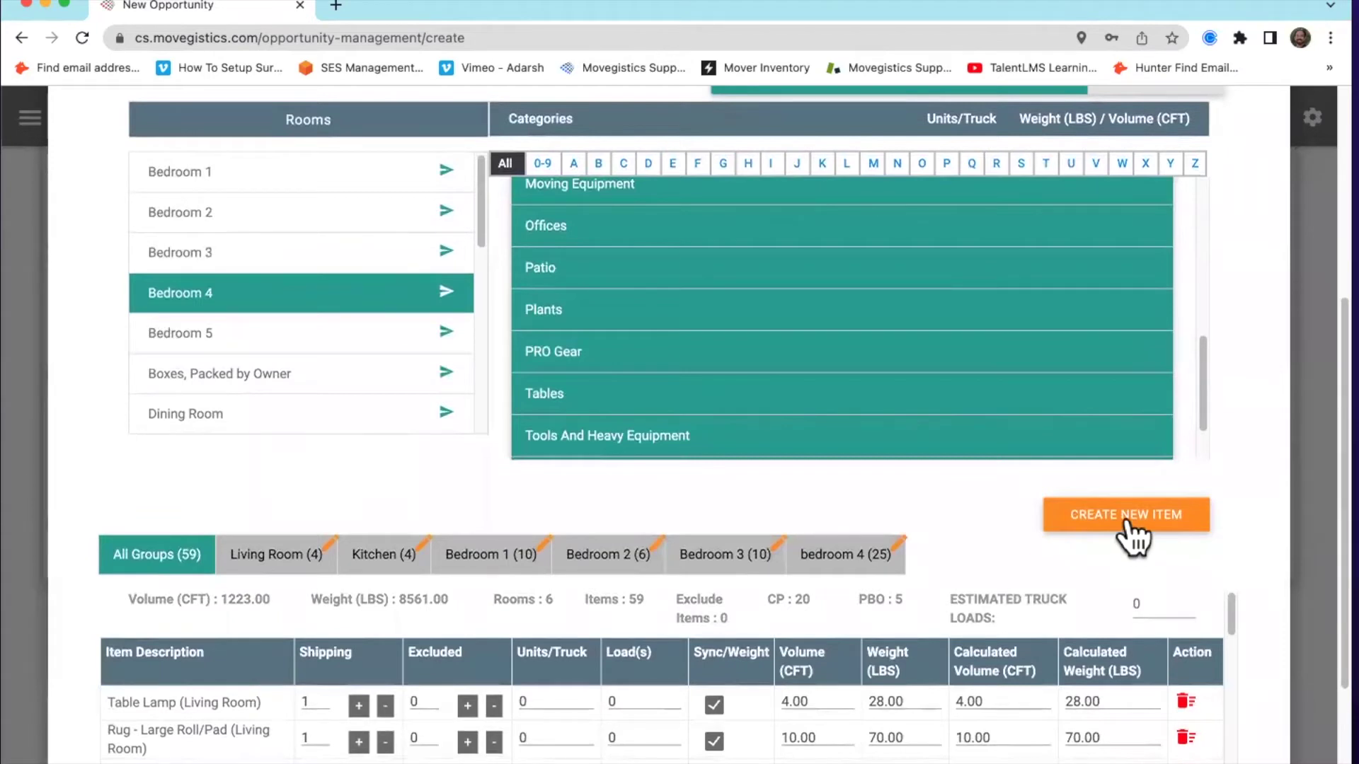
Start a new custom inventory item named 'Trampoline'
left_click(1127, 523)
left_click(370, 299)
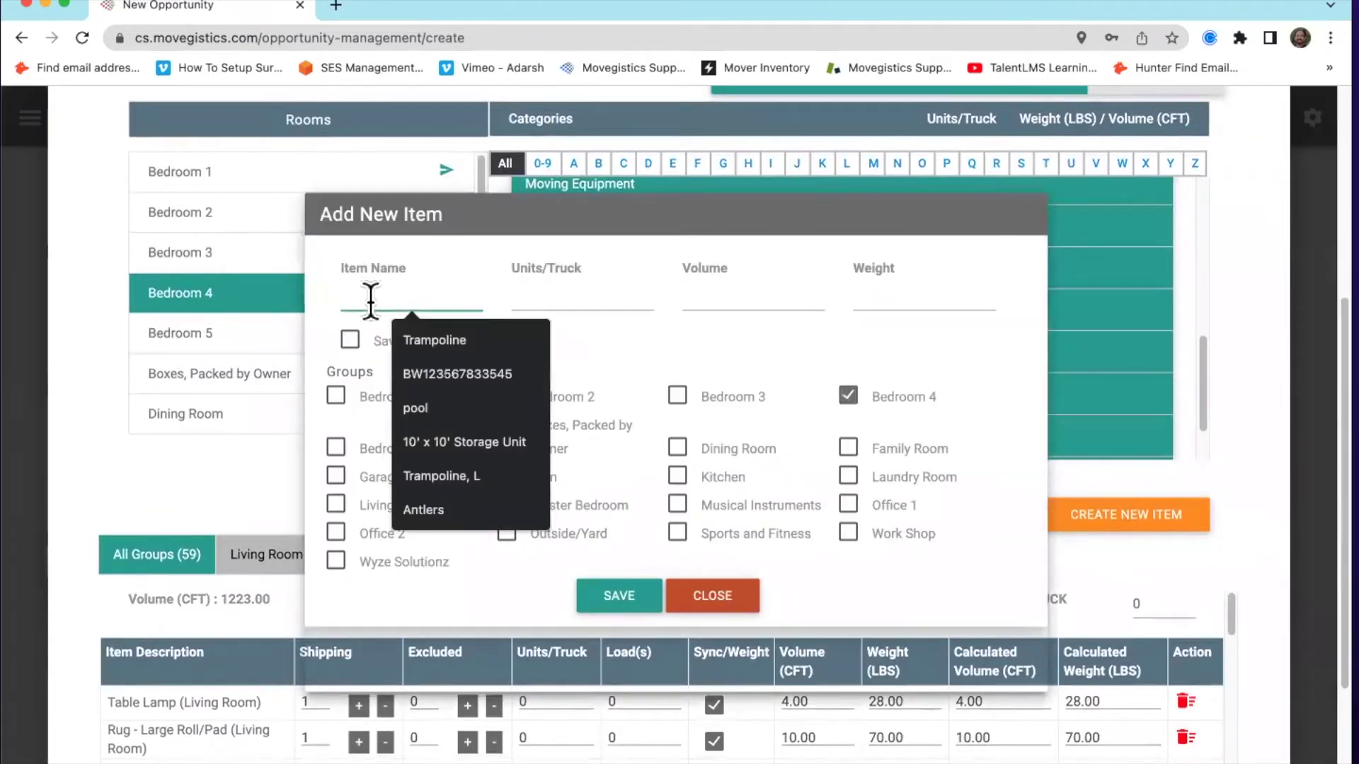
type("Trampo")
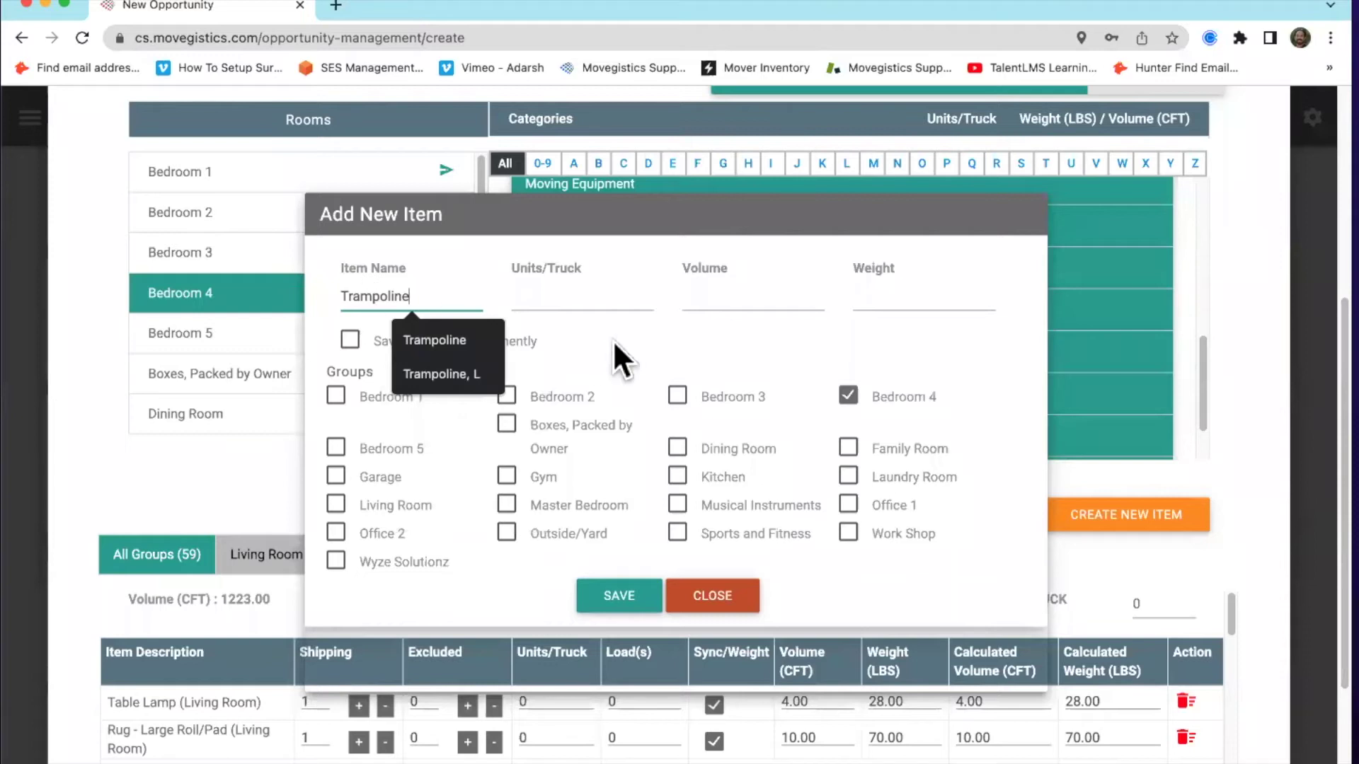
type("line")
left_click(510, 279)
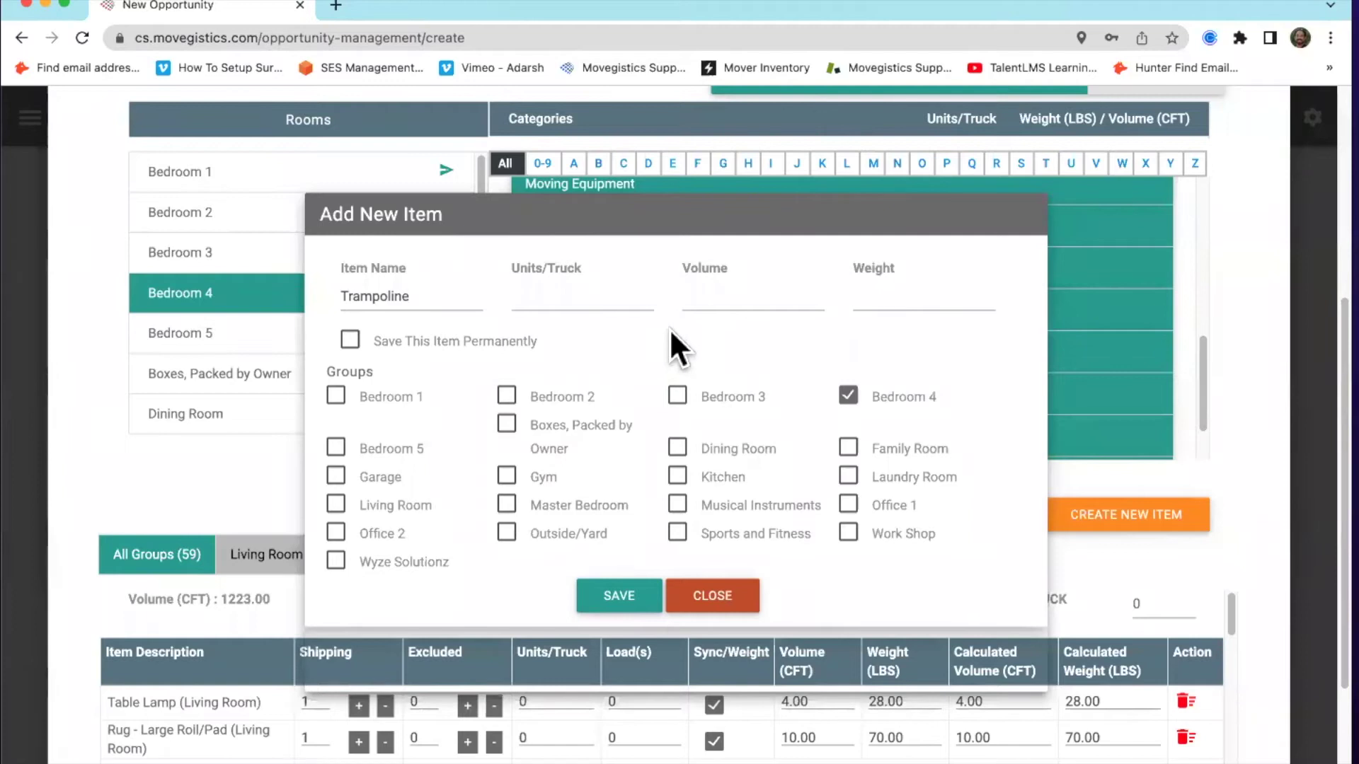
Enter volume 10 and weight 70 for the Trampoline, then close the form without saving
left_click(921, 290)
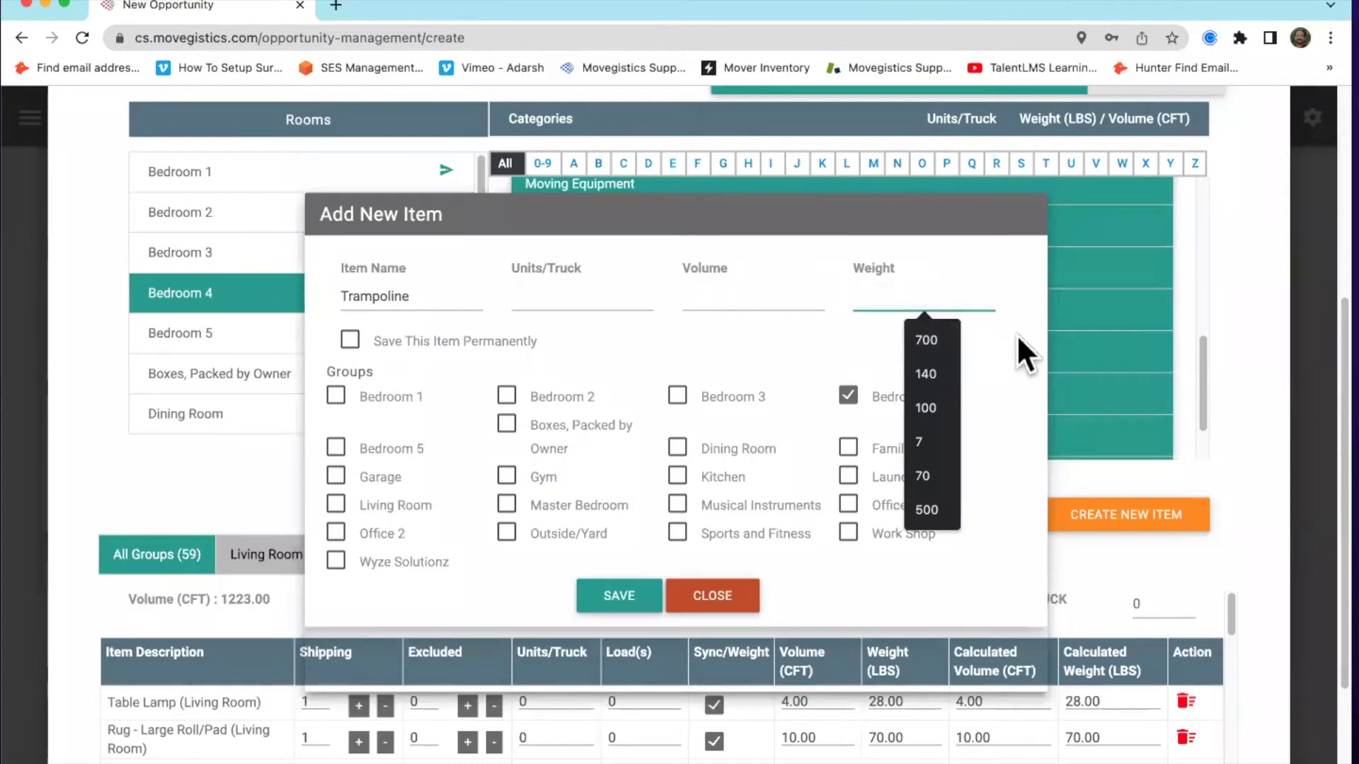
type("10")
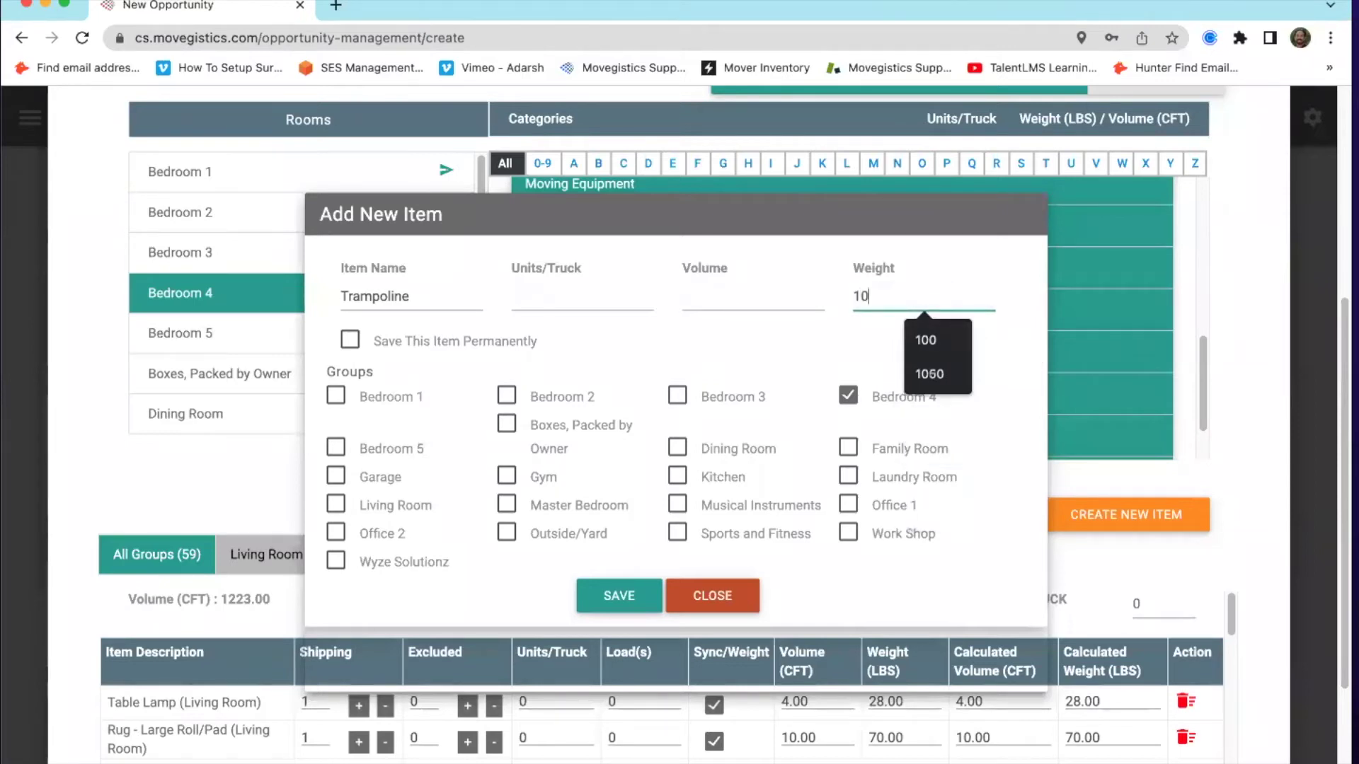
type("0")
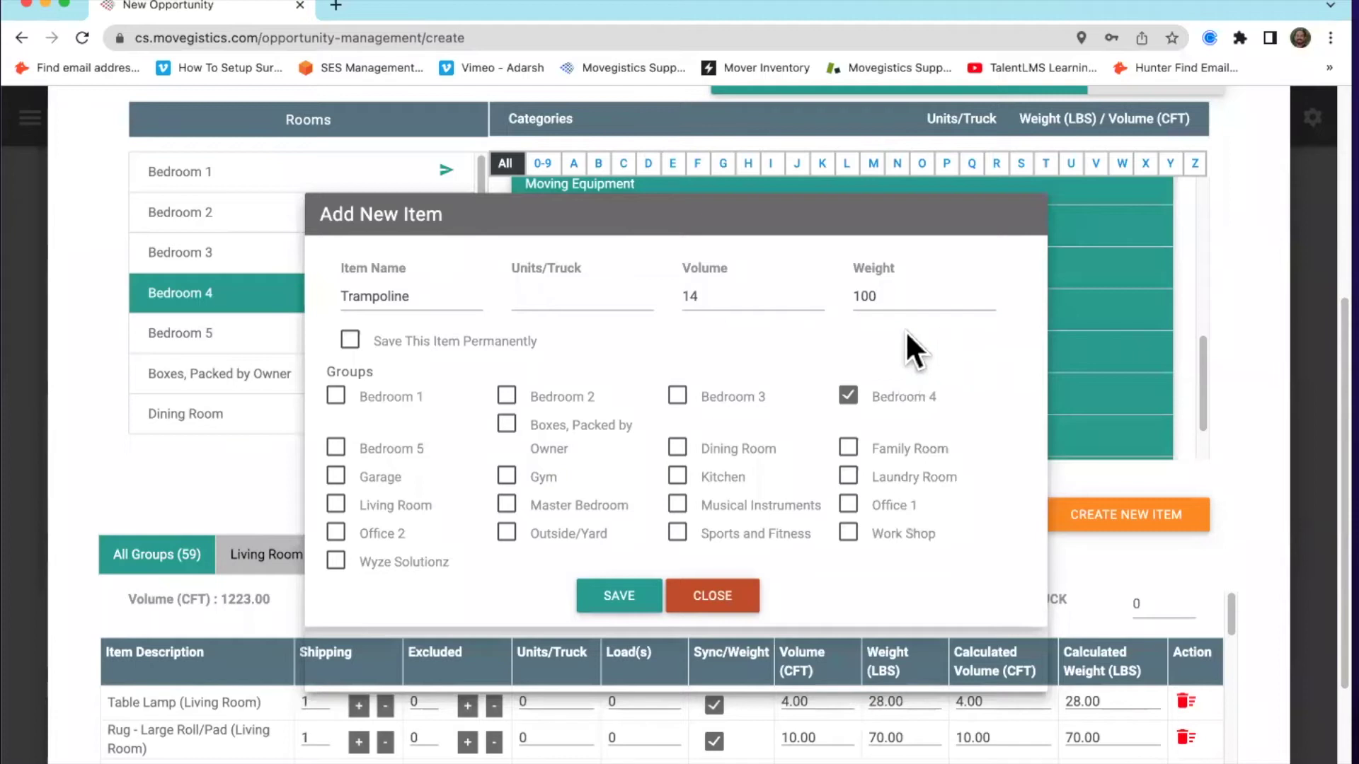
double_click(893, 296)
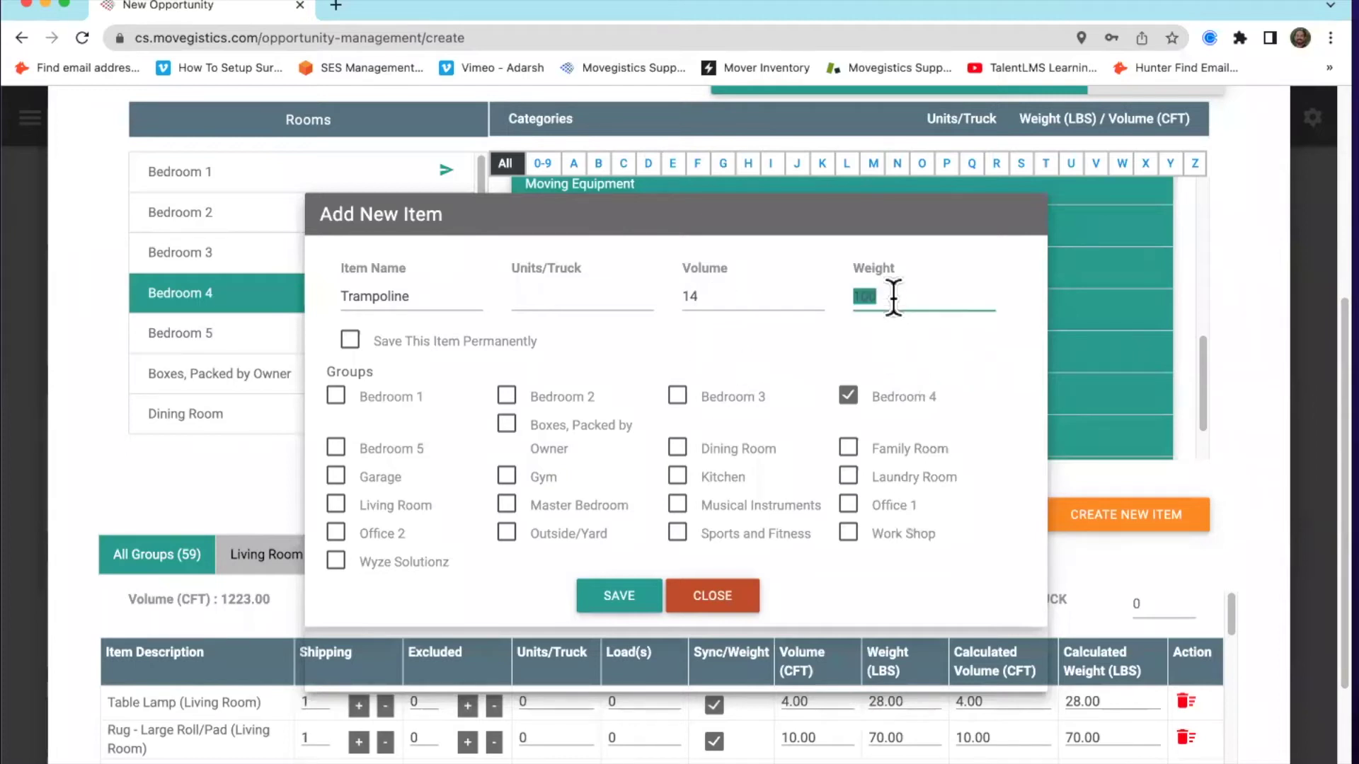
type("0")
double_click(736, 296)
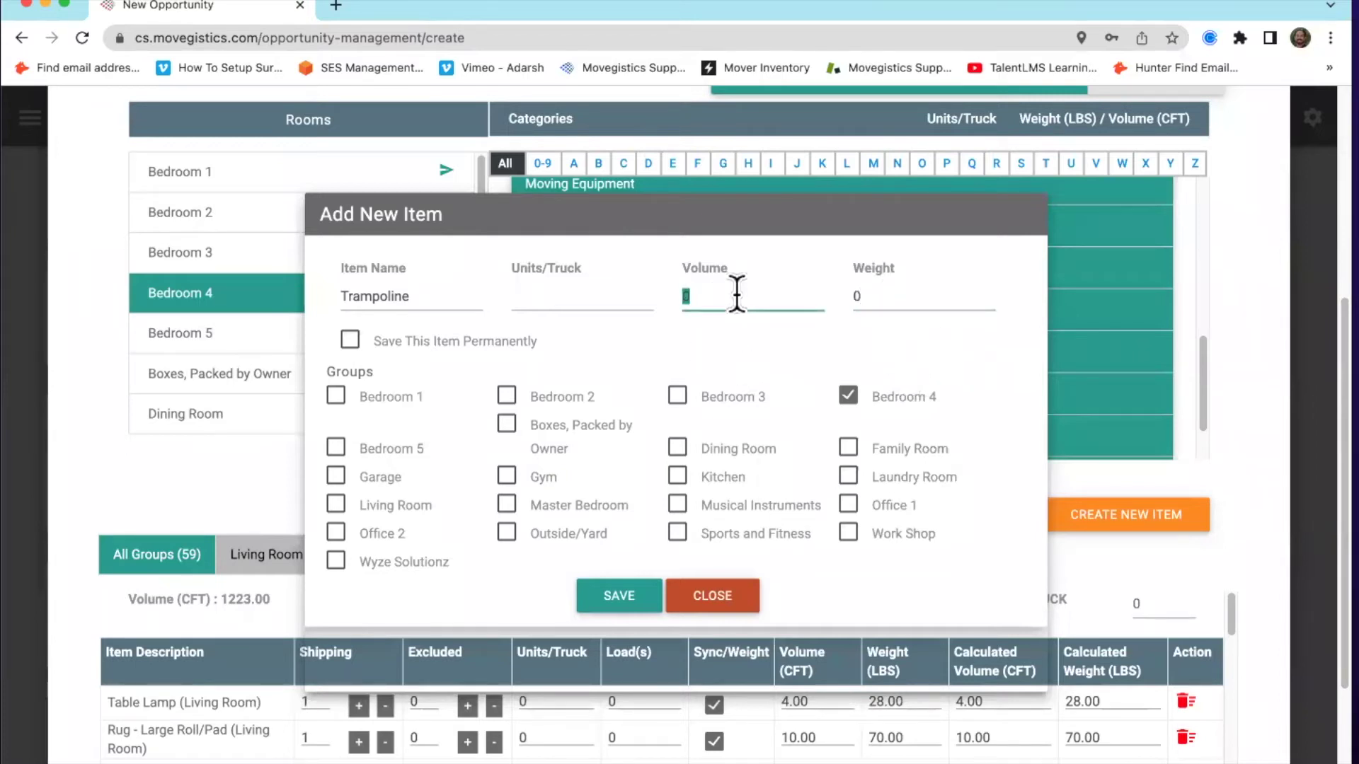
type("10")
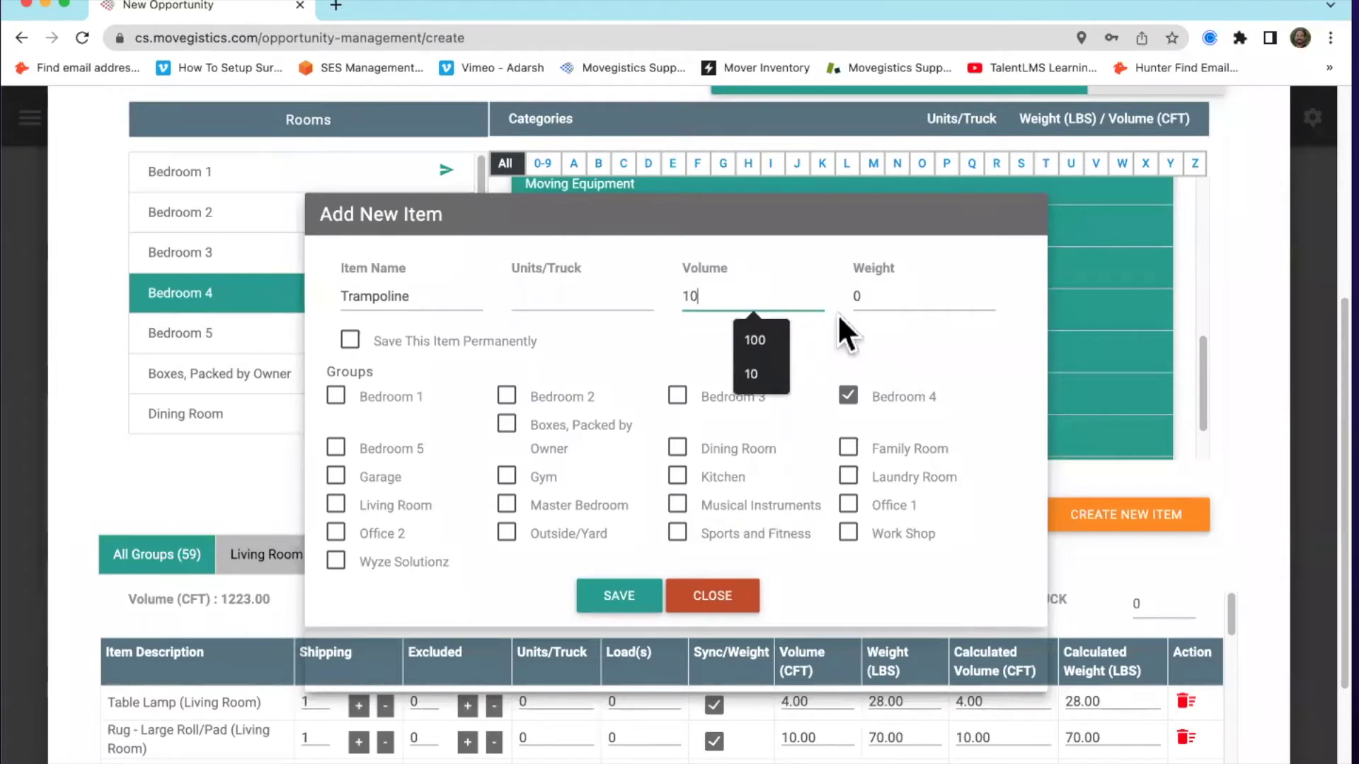
double_click(858, 297)
type("70")
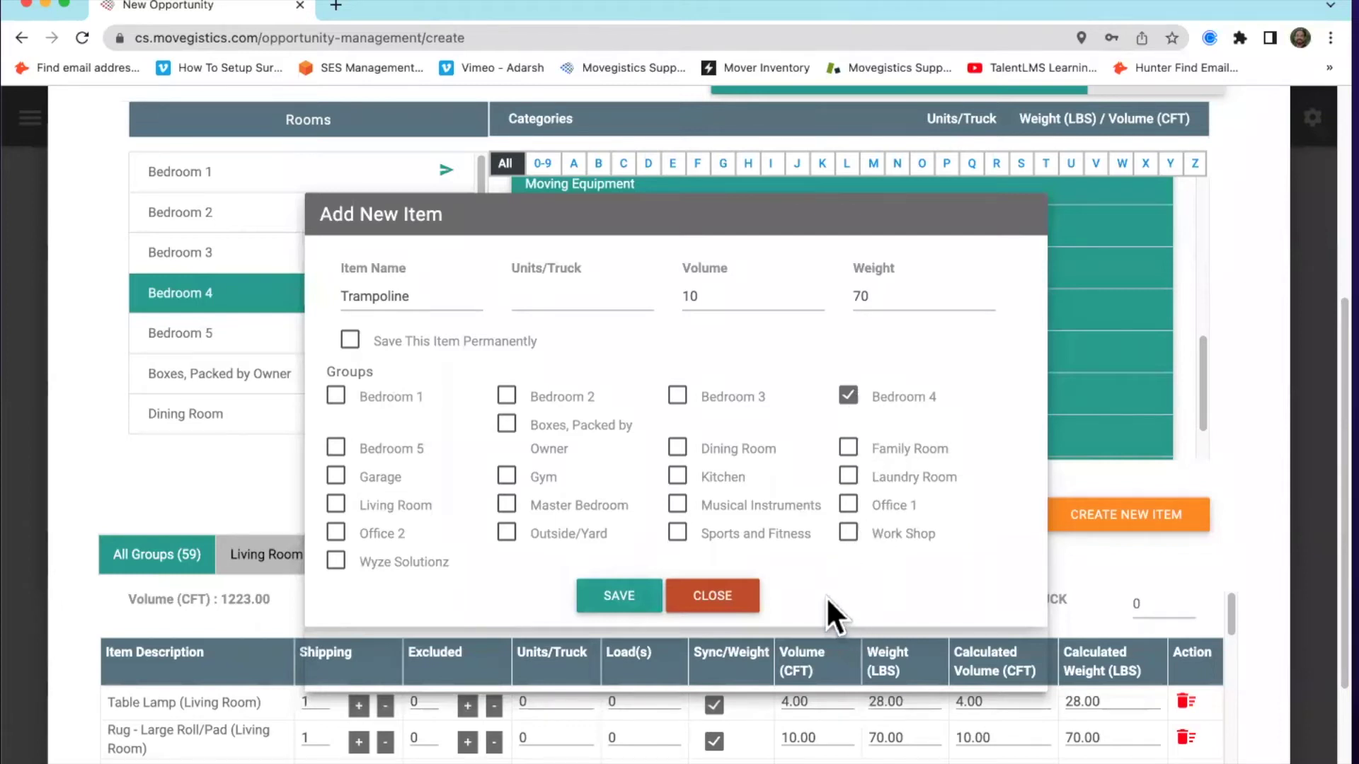
left_click(728, 606)
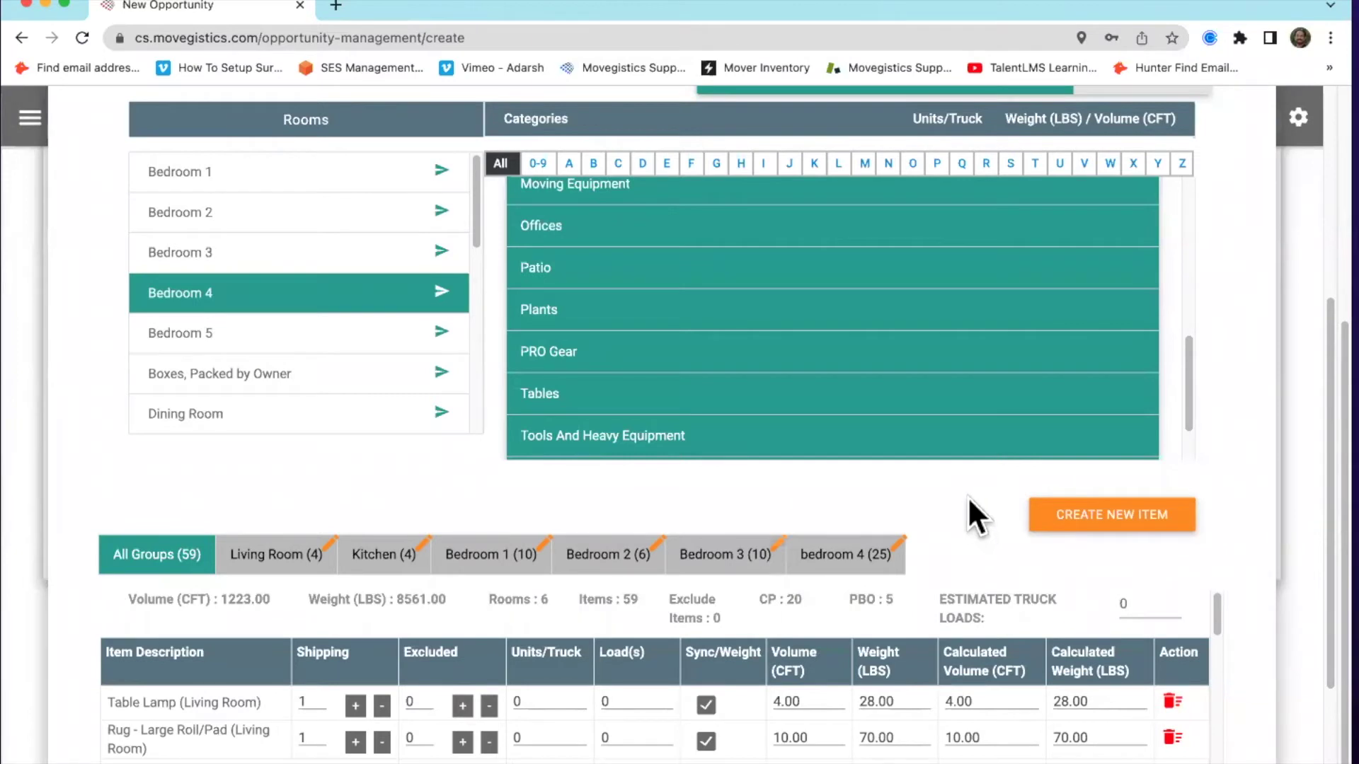
scroll(975, 511, "down", 2)
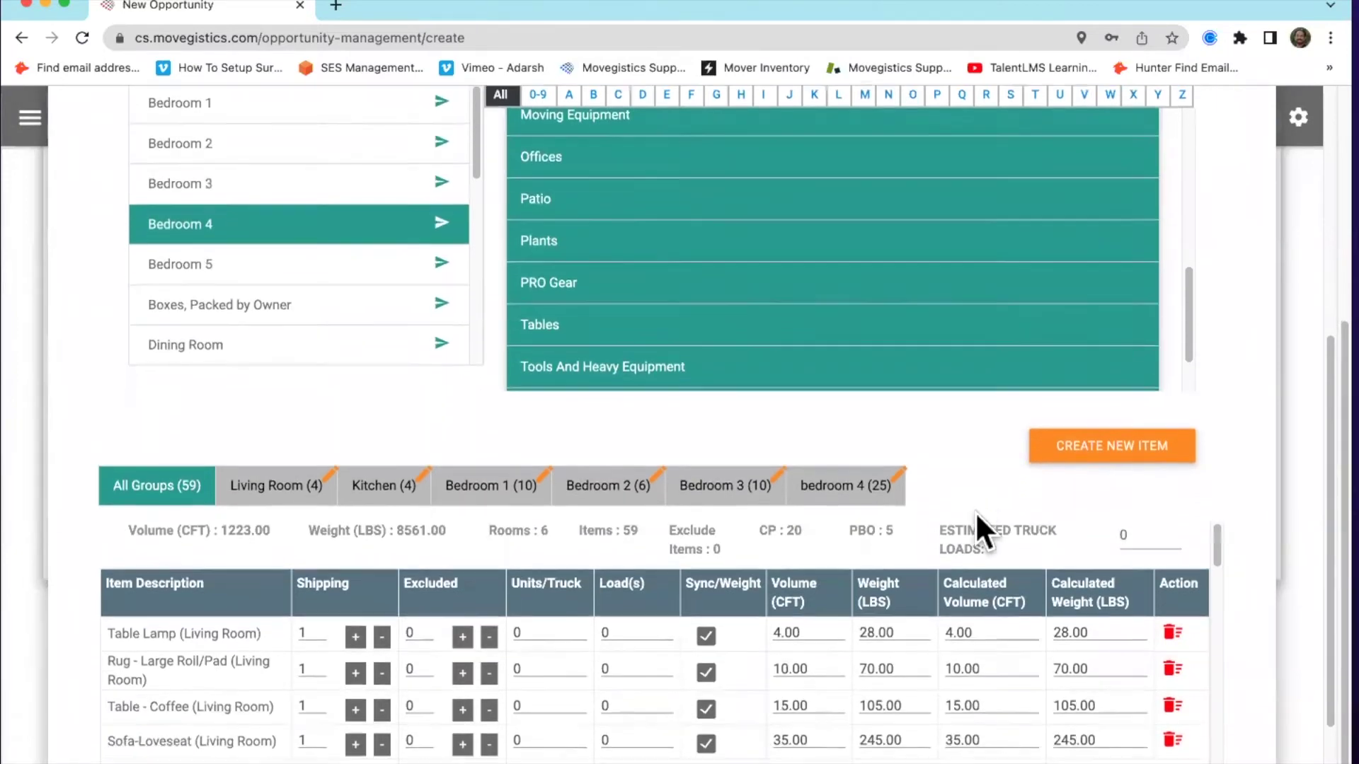
scroll(969, 413, "down", 1)
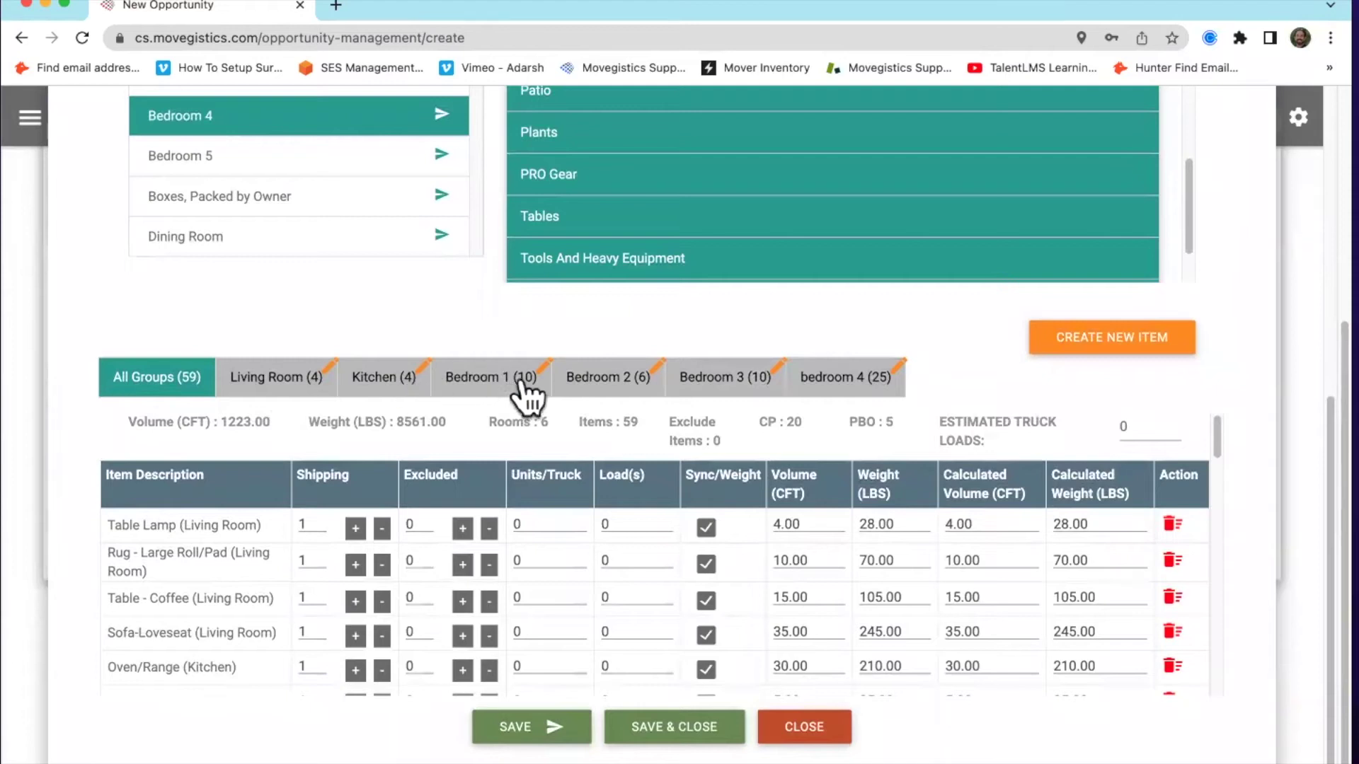
left_click(328, 363)
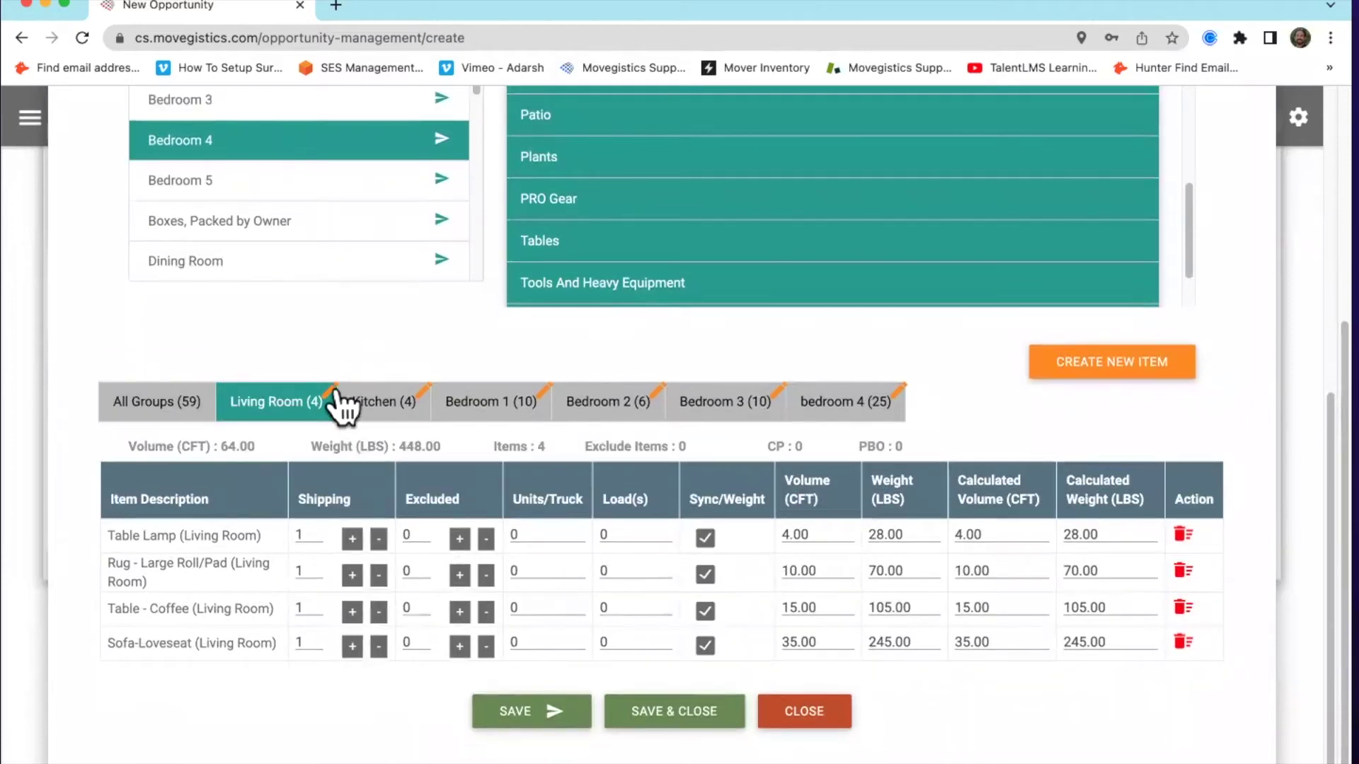
left_click(331, 392)
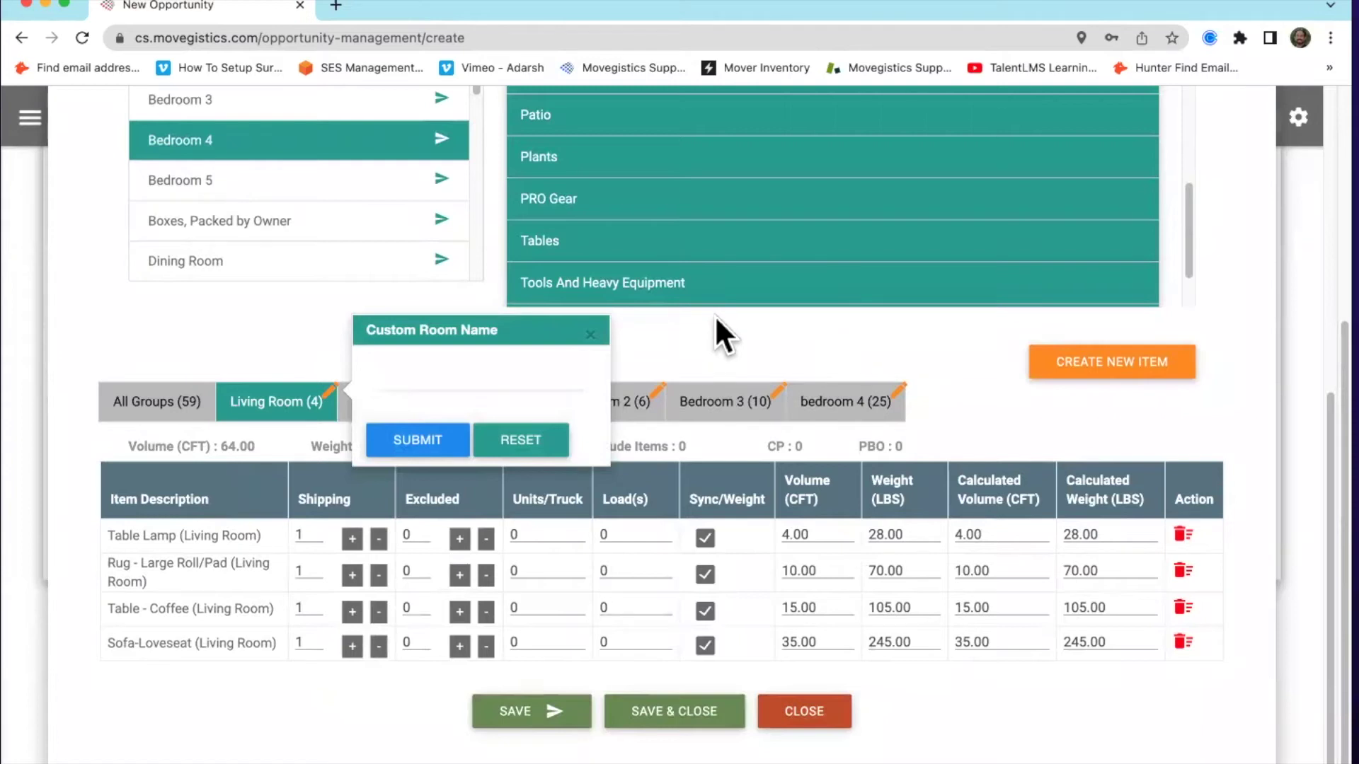
left_click(590, 335)
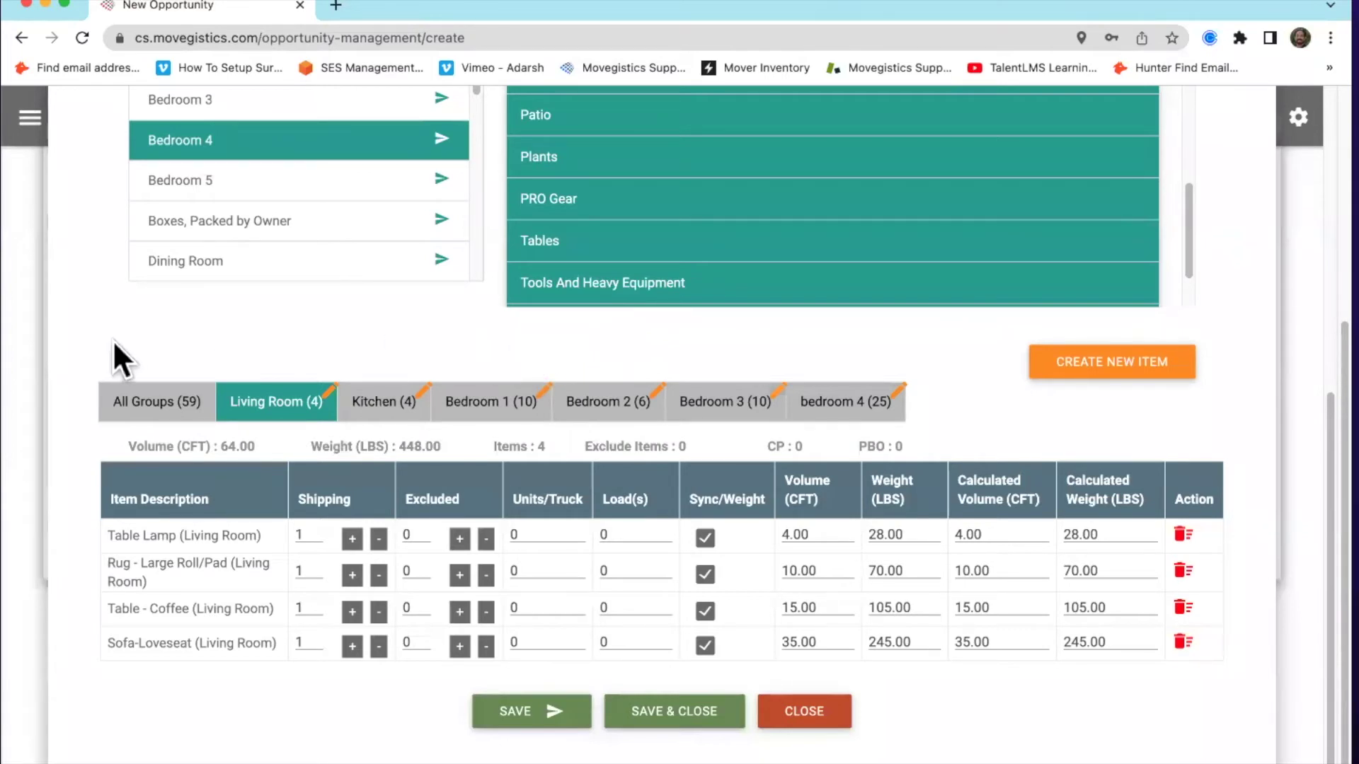
left_click(157, 404)
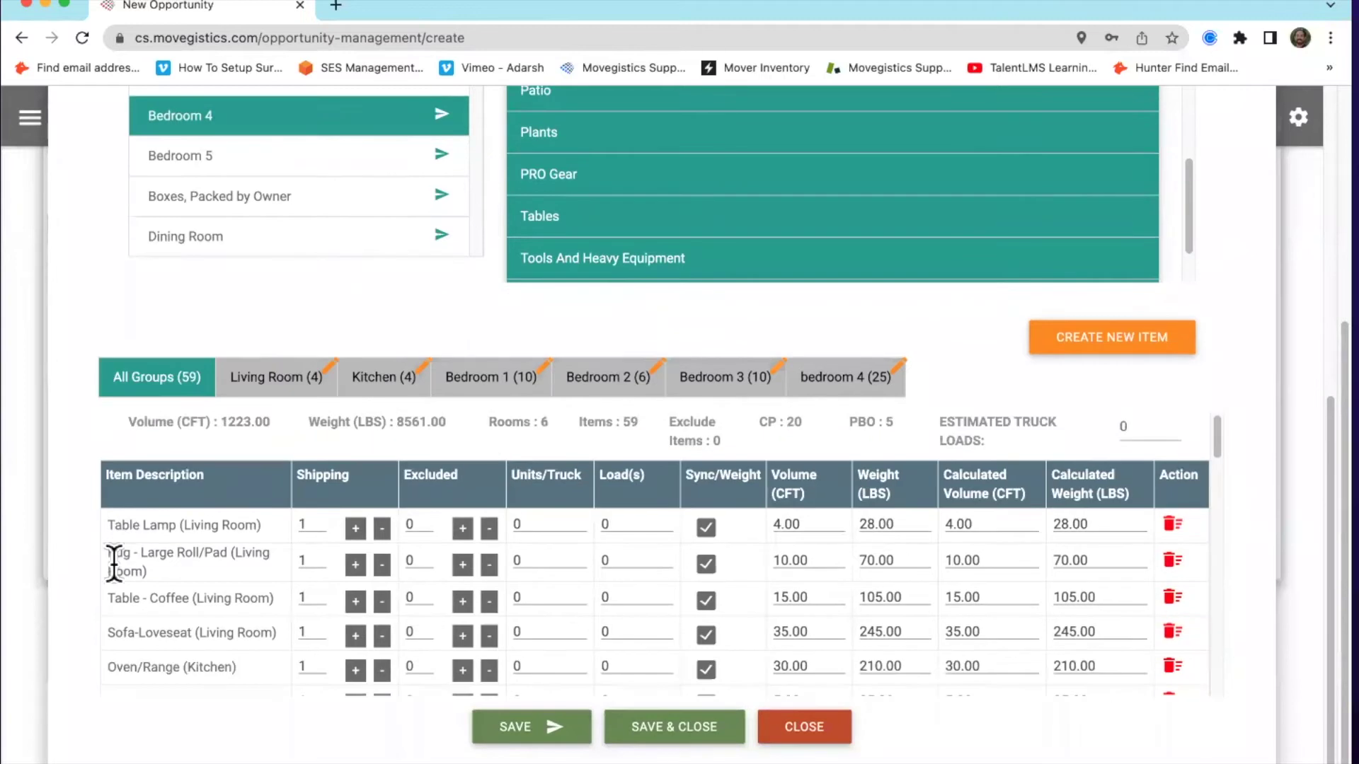
left_click(261, 378)
left_click_drag(379, 403, 386, 499)
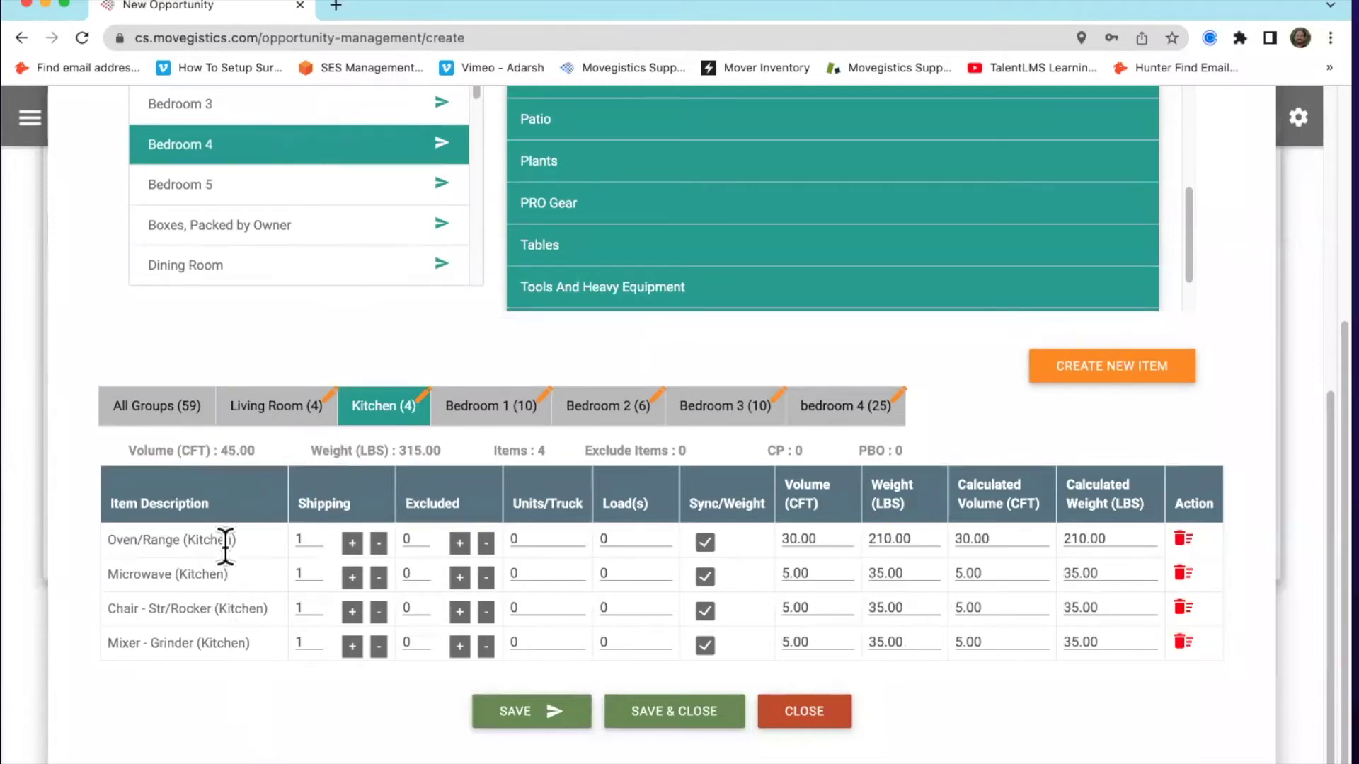
left_click(134, 414)
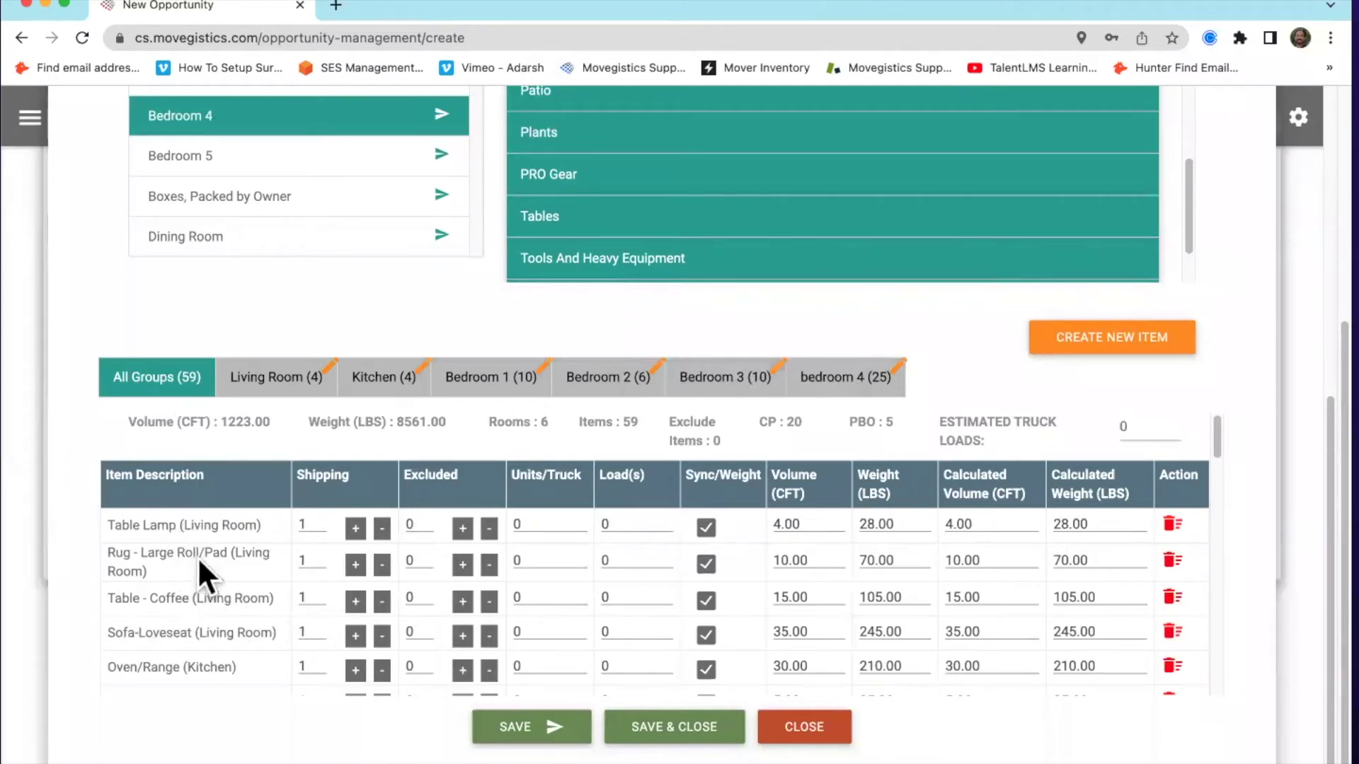
Exclude the large rug from shipping and set the coffee table's volume to 30
left_click(382, 567)
left_click(463, 565)
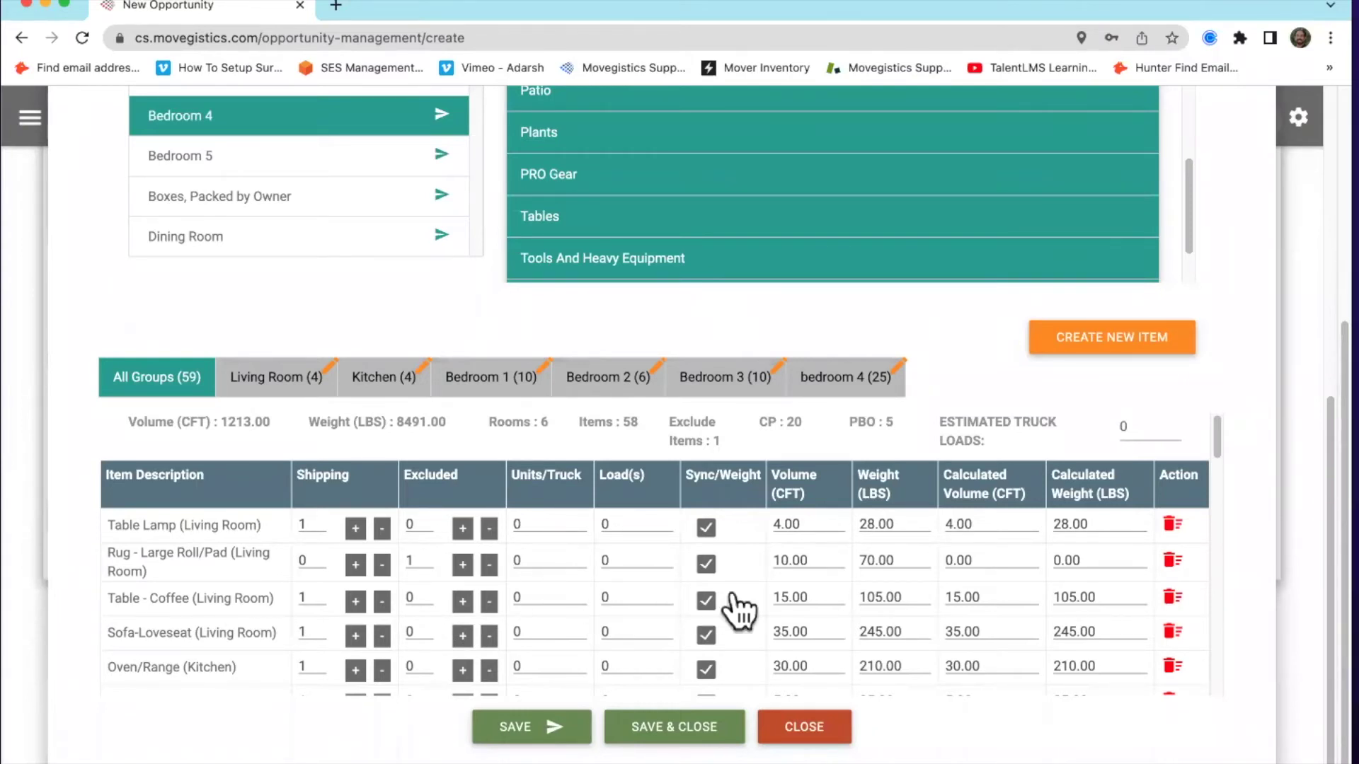
double_click(825, 597)
type("30")
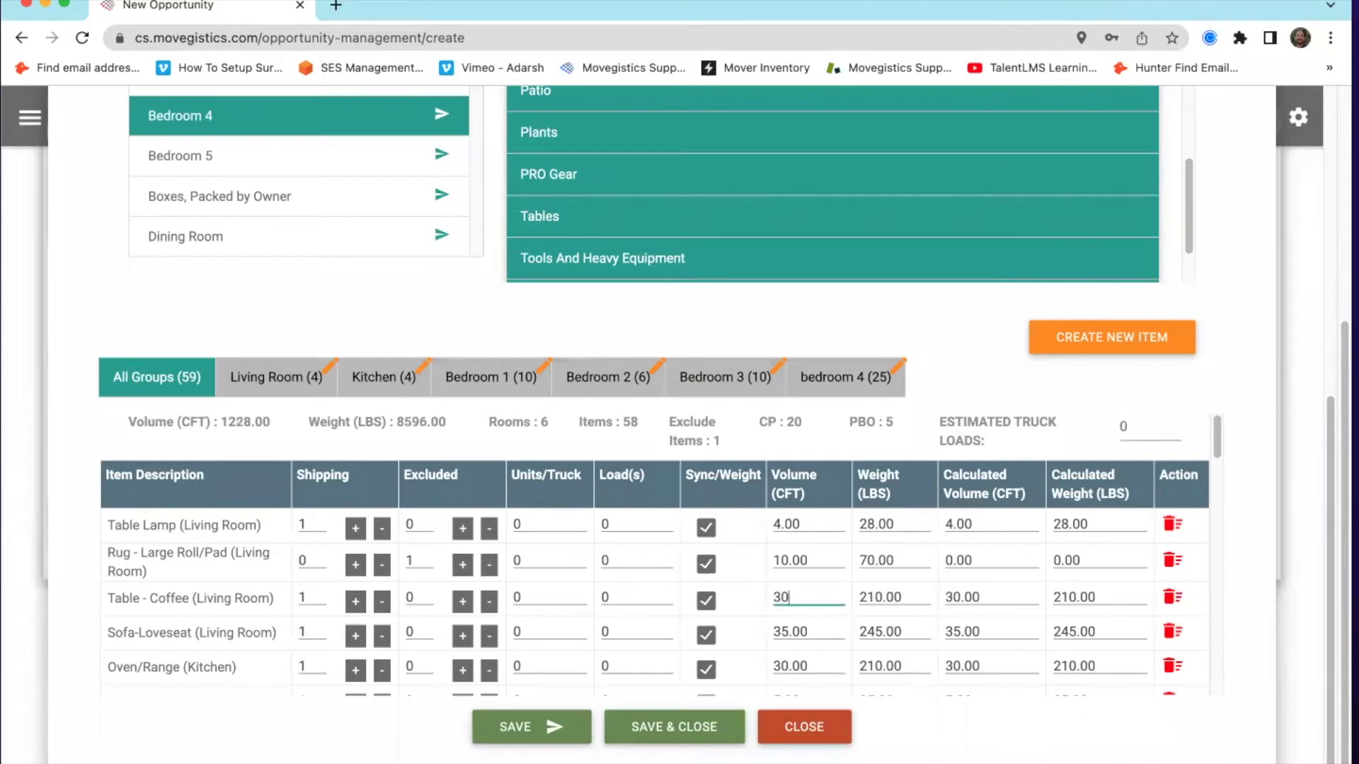
Save the inventory at 58 items, 1228 cu ft, and close the editor
left_click(999, 743)
left_click(522, 726)
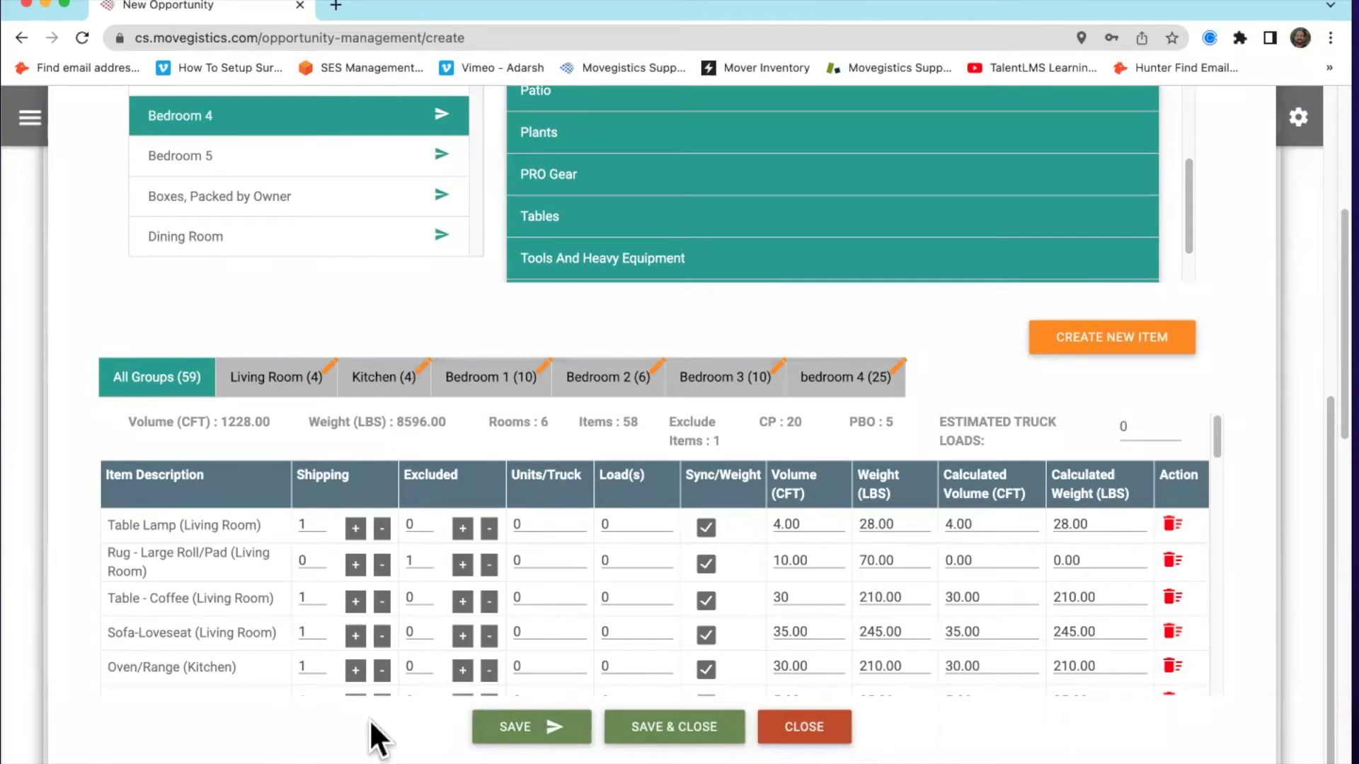
left_click(698, 734)
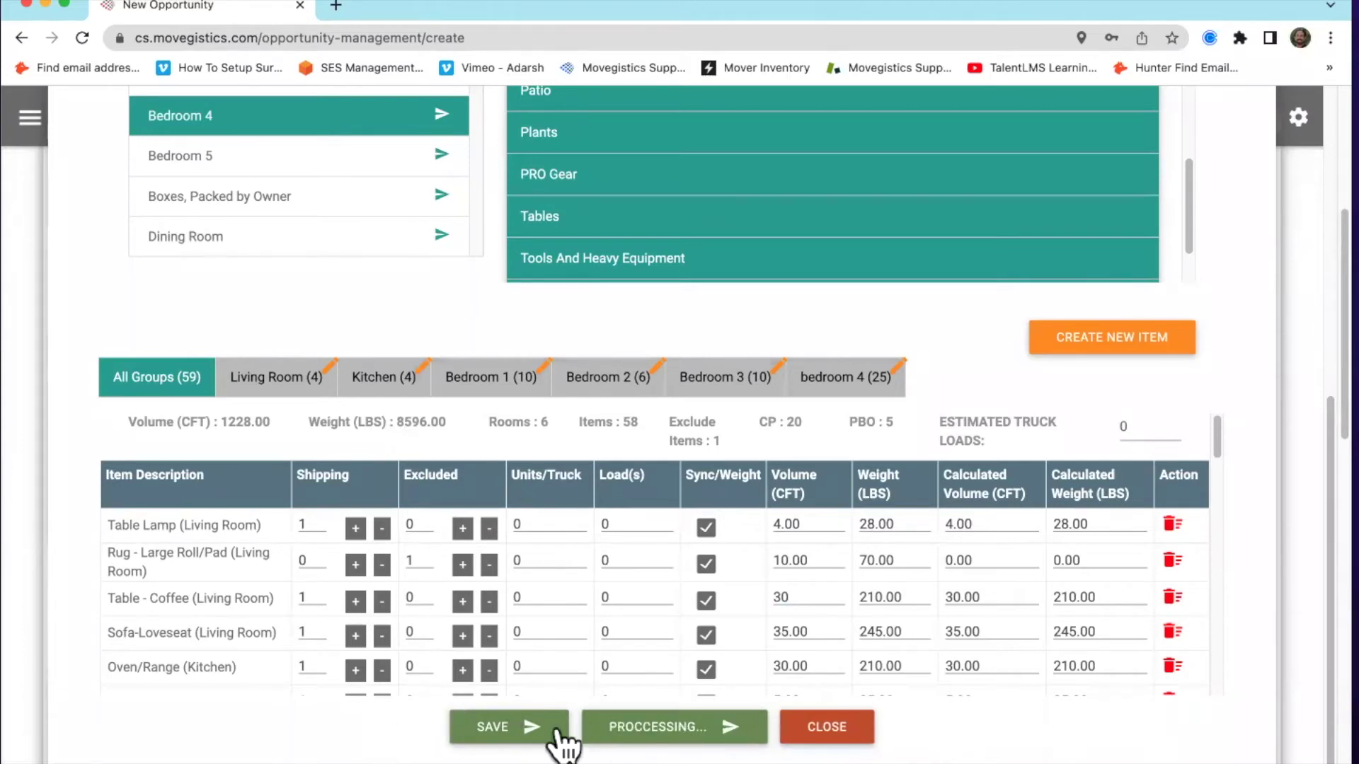
Review the survey summary totals: 58 items shipping, 1 excluded, 1228 CFT, 8596 LBS
scroll(409, 606, "up", 5)
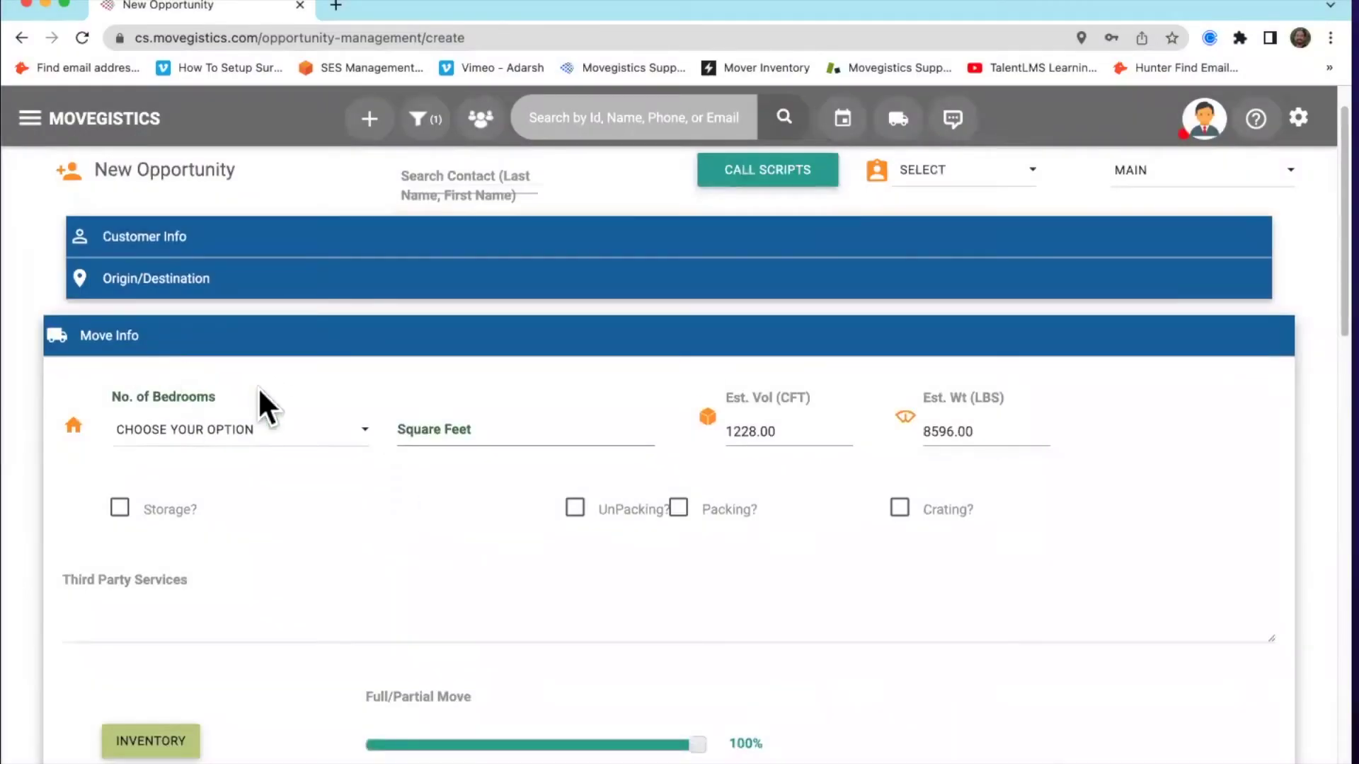
scroll(413, 551, "down", 5)
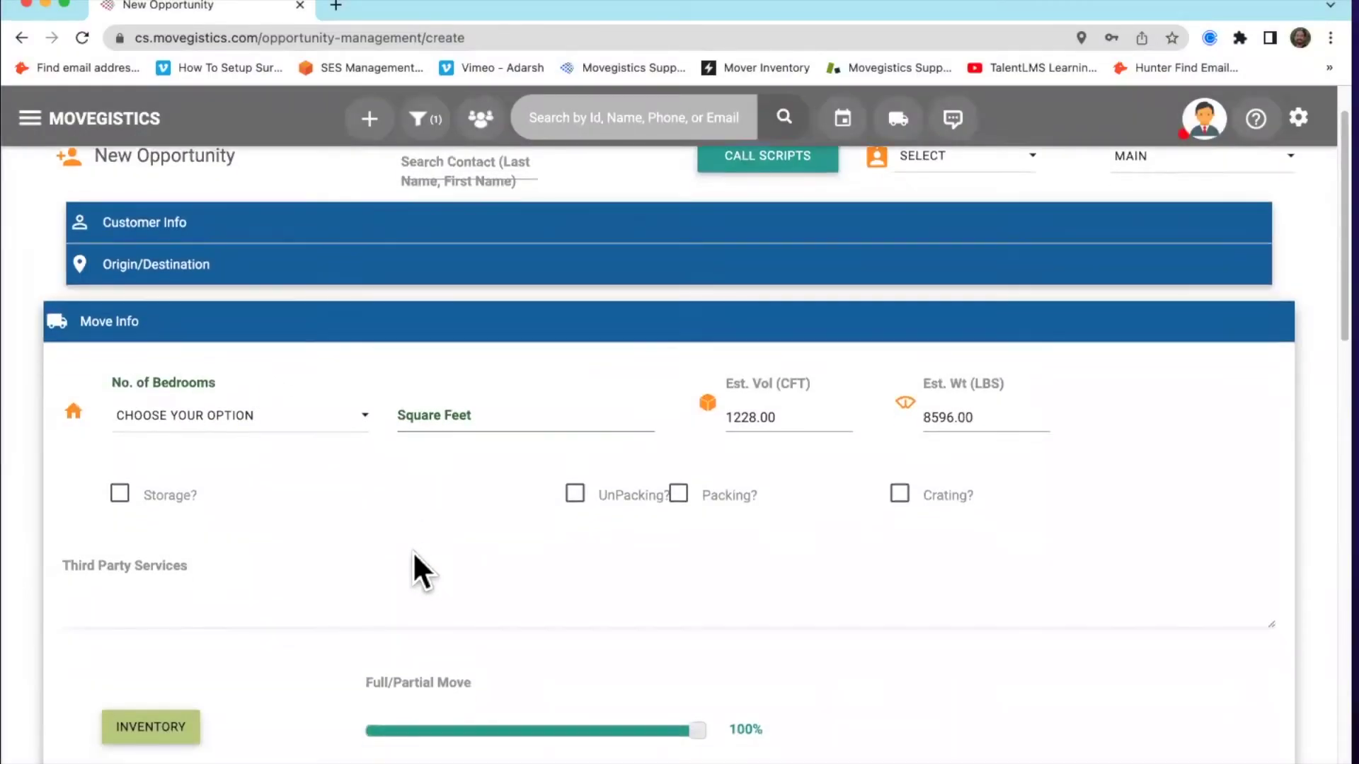
scroll(306, 493, "down", 4)
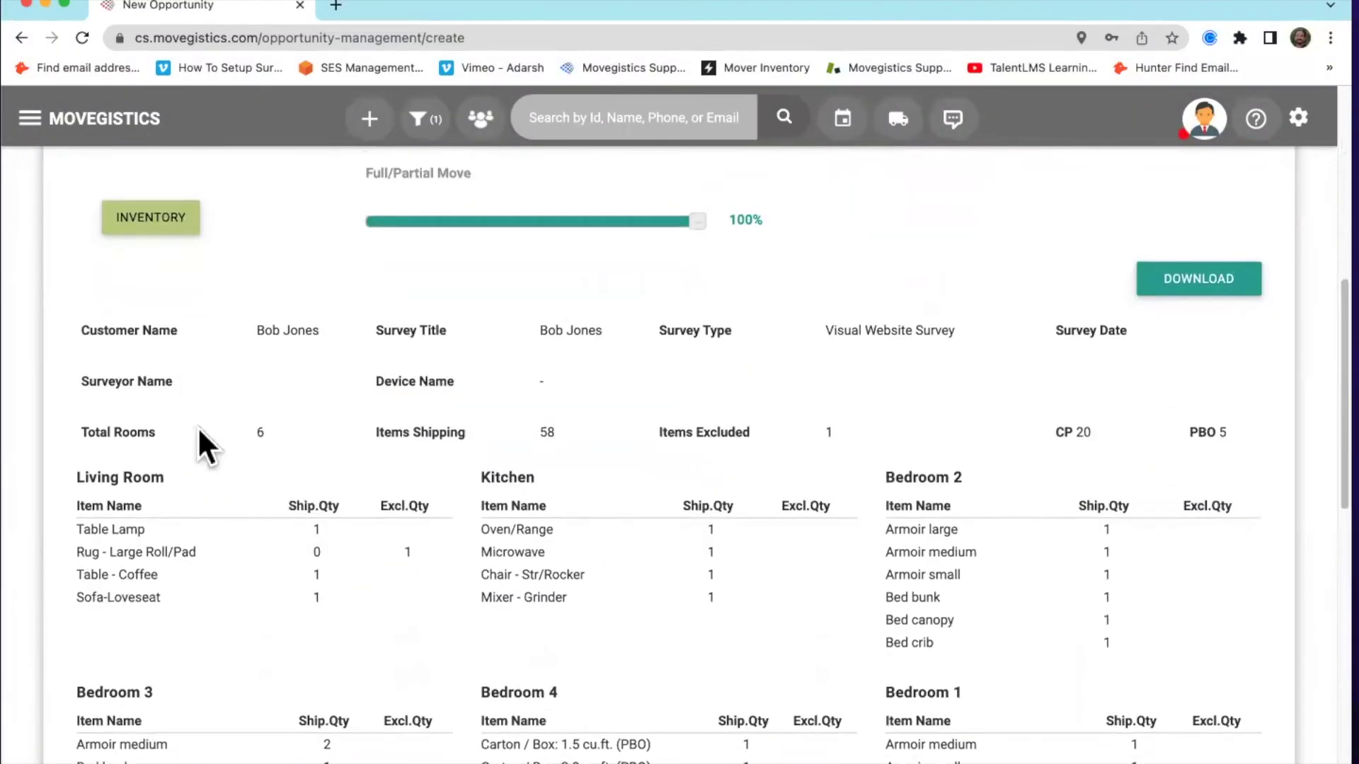
scroll(203, 451, "down", 8)
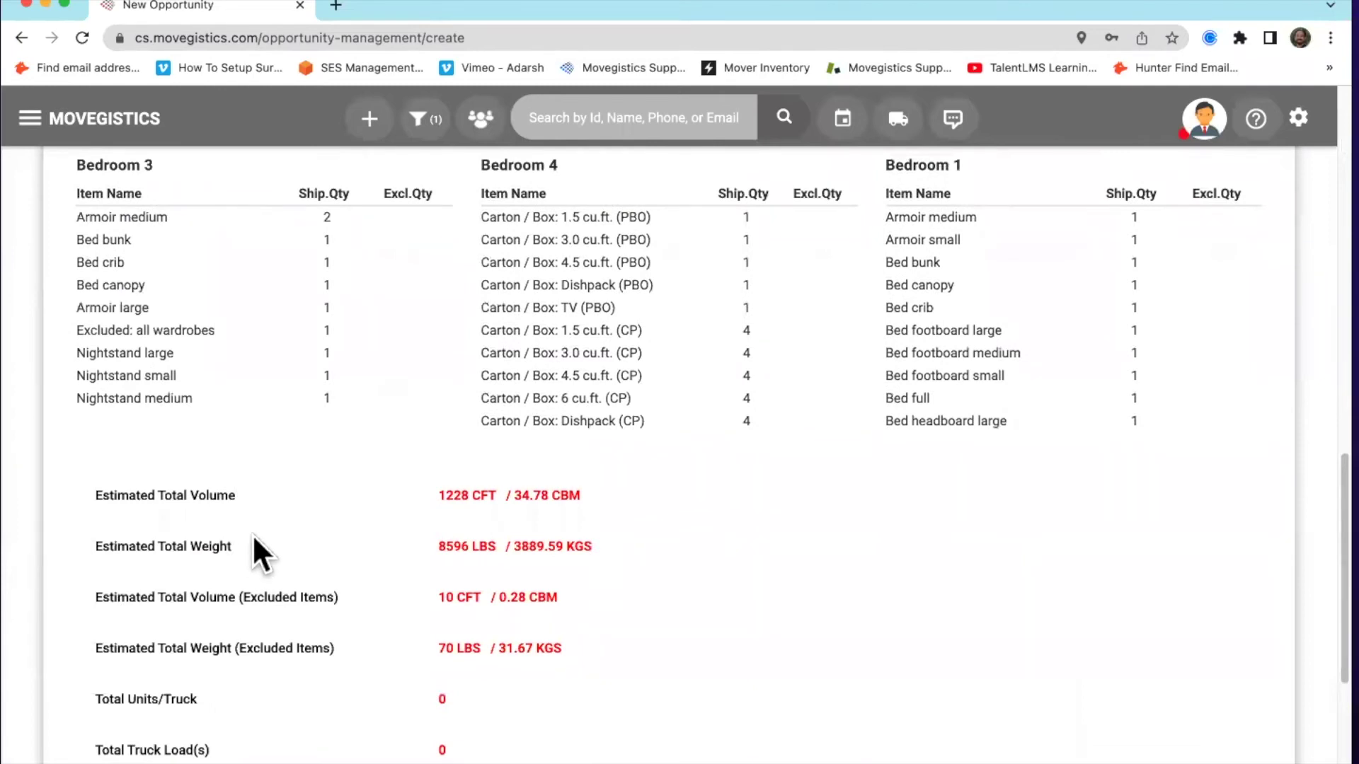
scroll(334, 600, "down", 5)
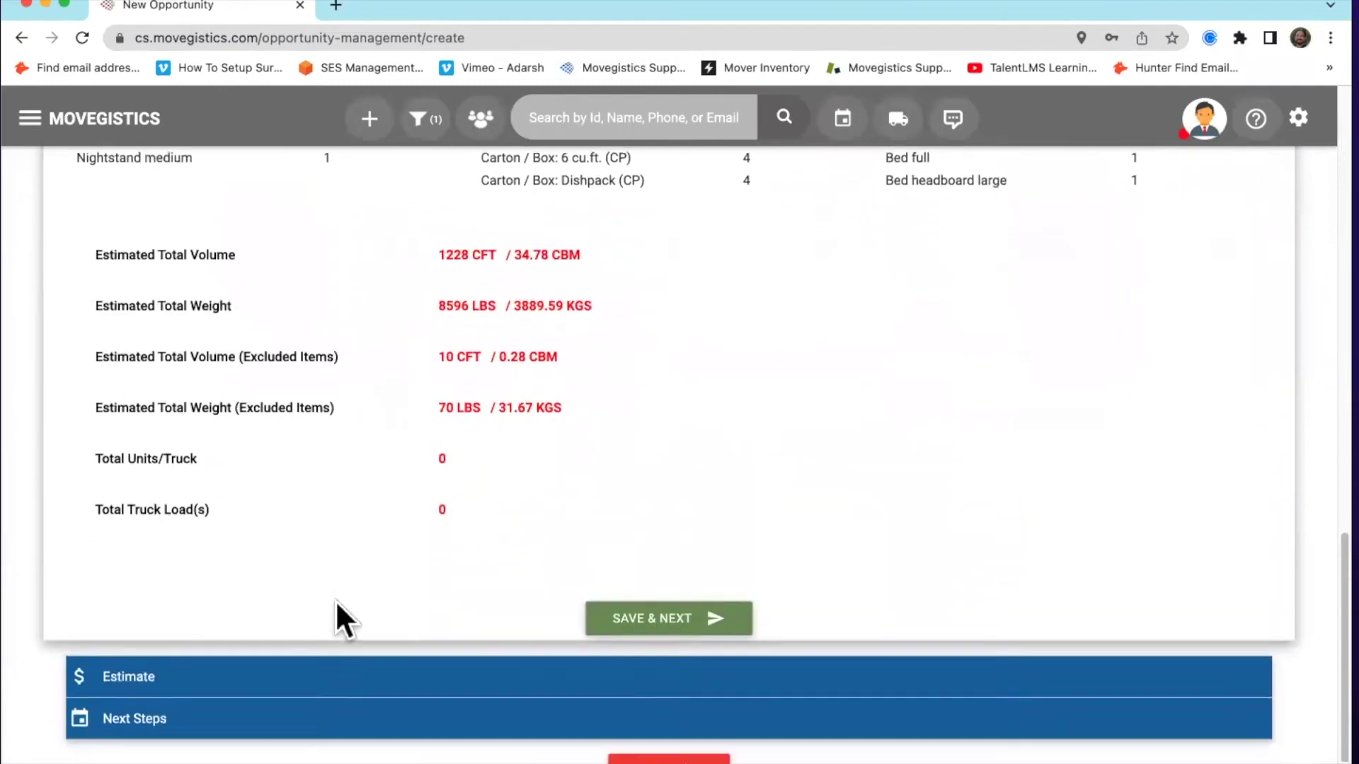
scroll(335, 602, "up", 10)
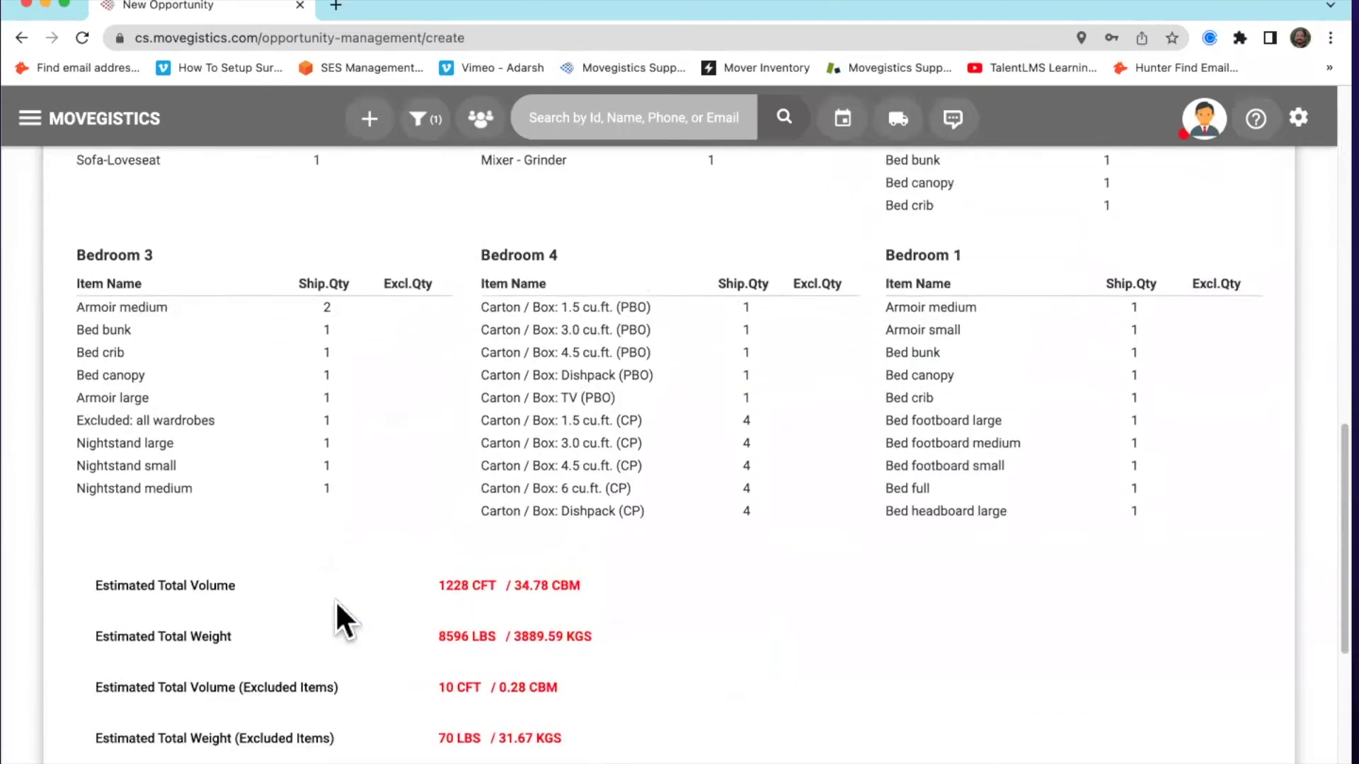
scroll(334, 600, "up", 3)
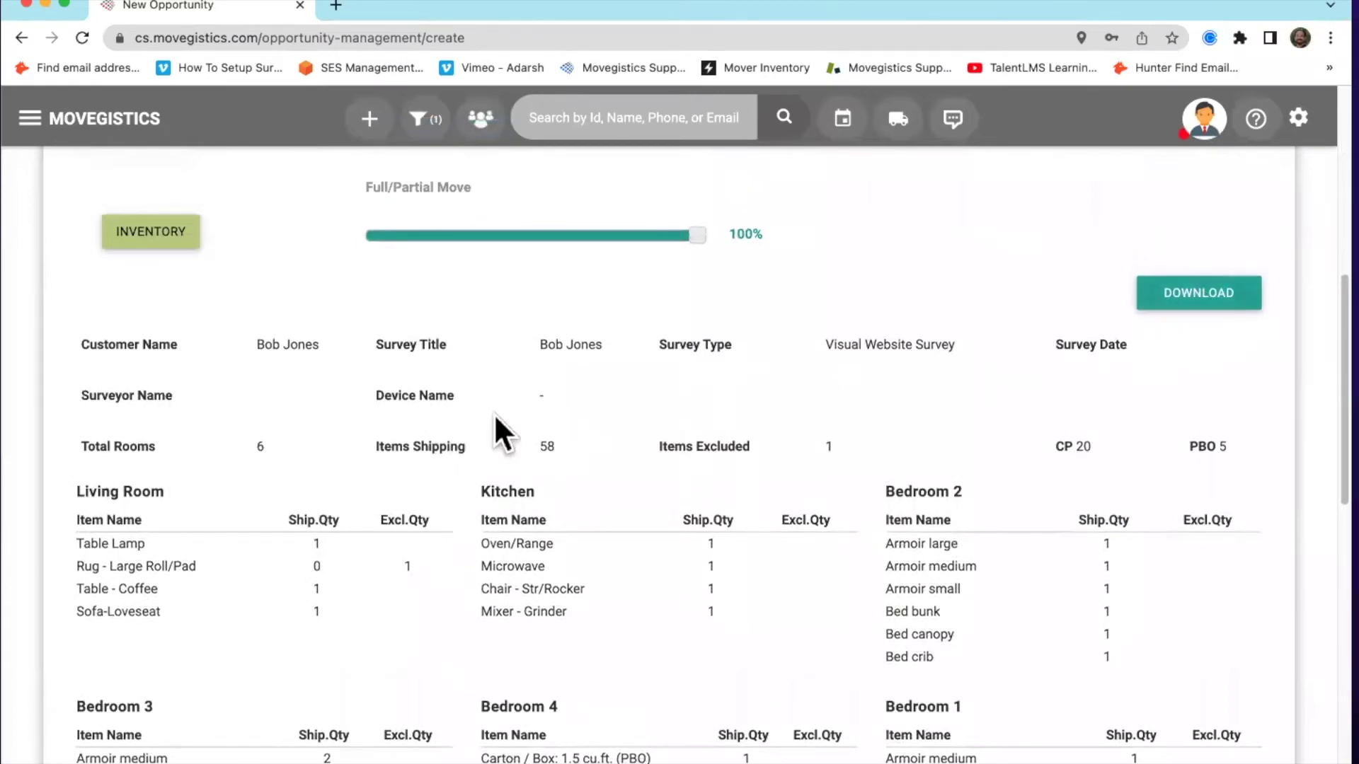
scroll(574, 431, "down", 9)
scroll(596, 435, "down", 2)
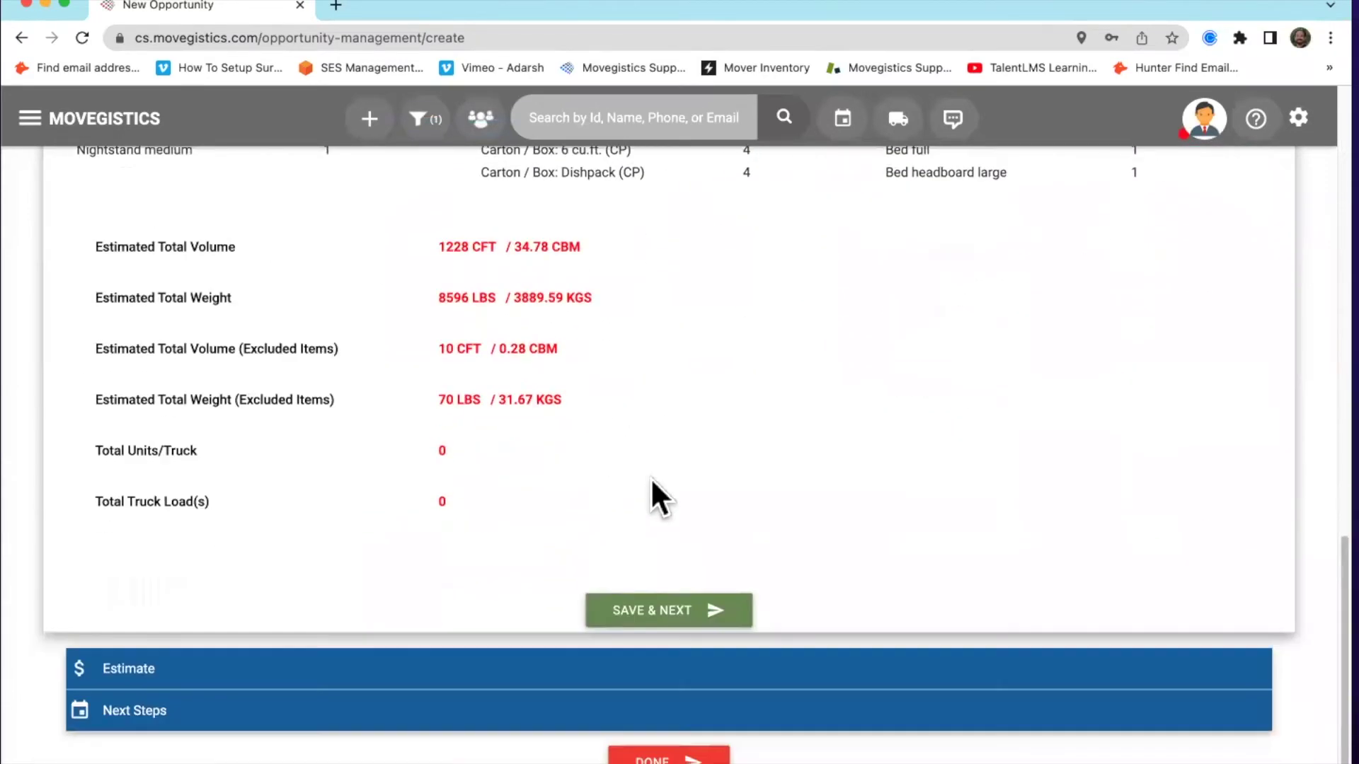
Save the move info and proceed to the local move estimate
left_click(666, 610)
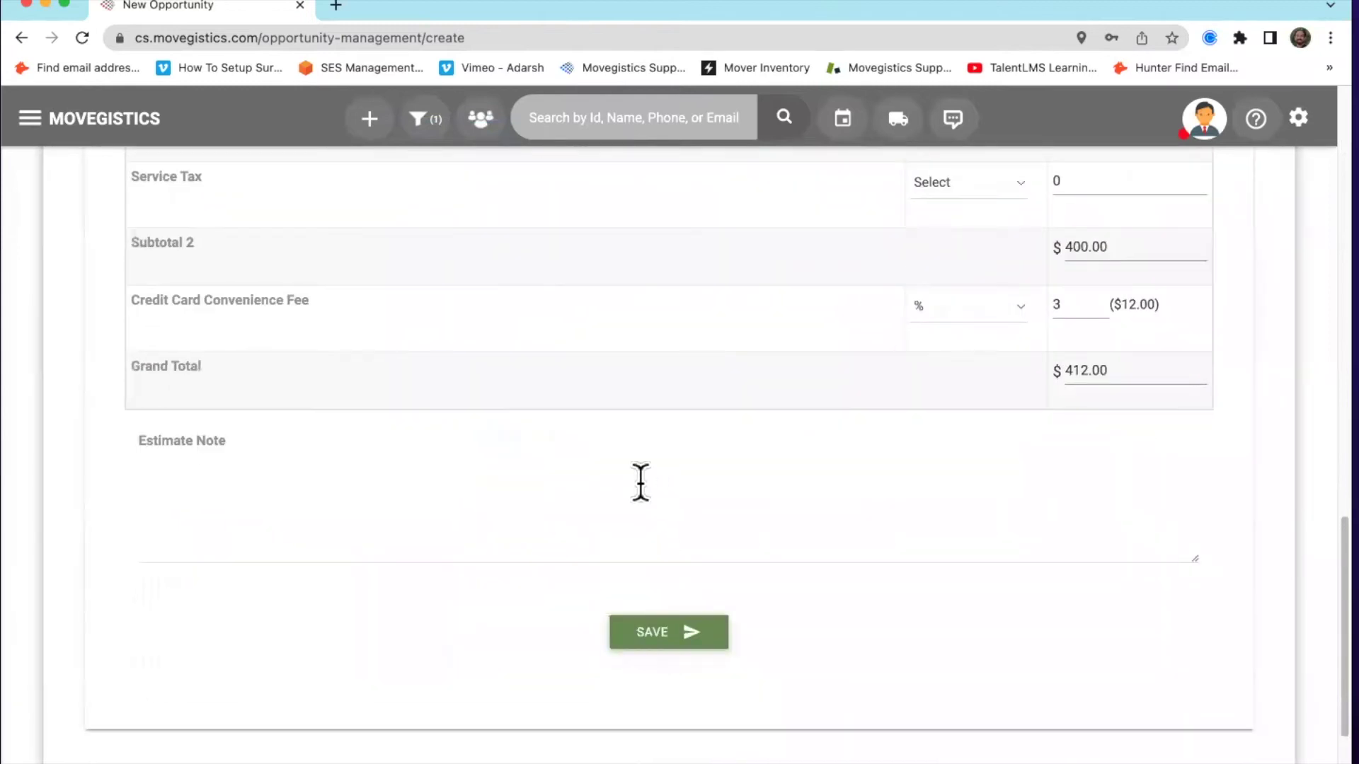
scroll(637, 478, "up", 6)
scroll(637, 479, "up", 15)
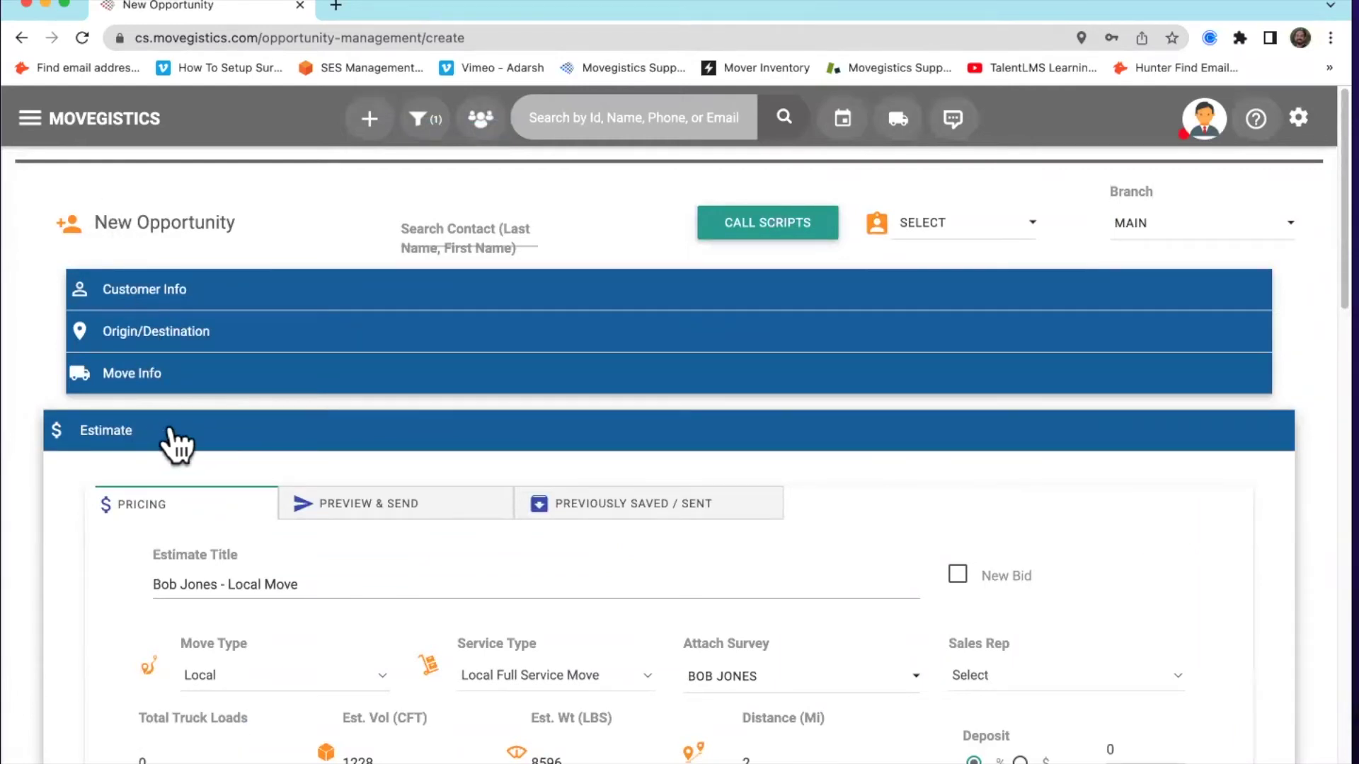
scroll(164, 441, "down", 1)
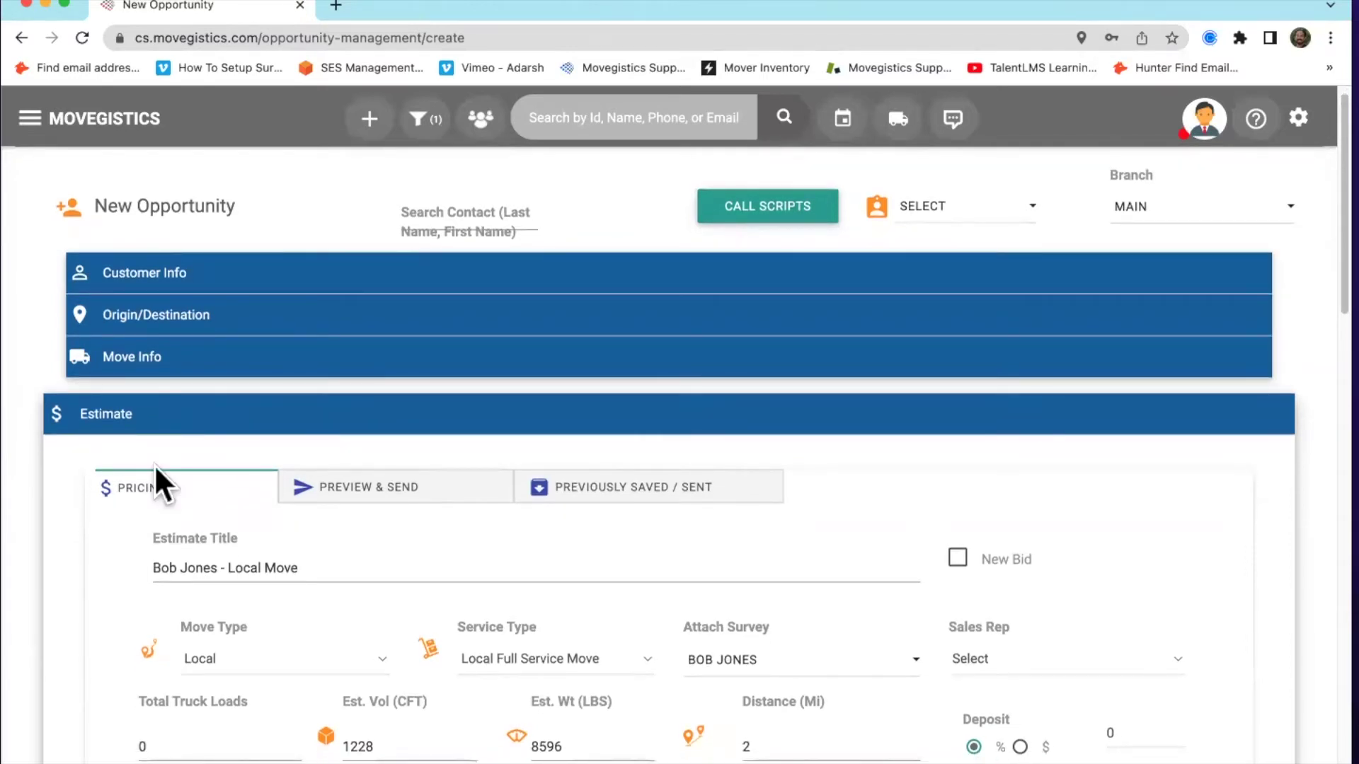
Look over the Preview & Send page and the previously saved estimates
left_click(345, 489)
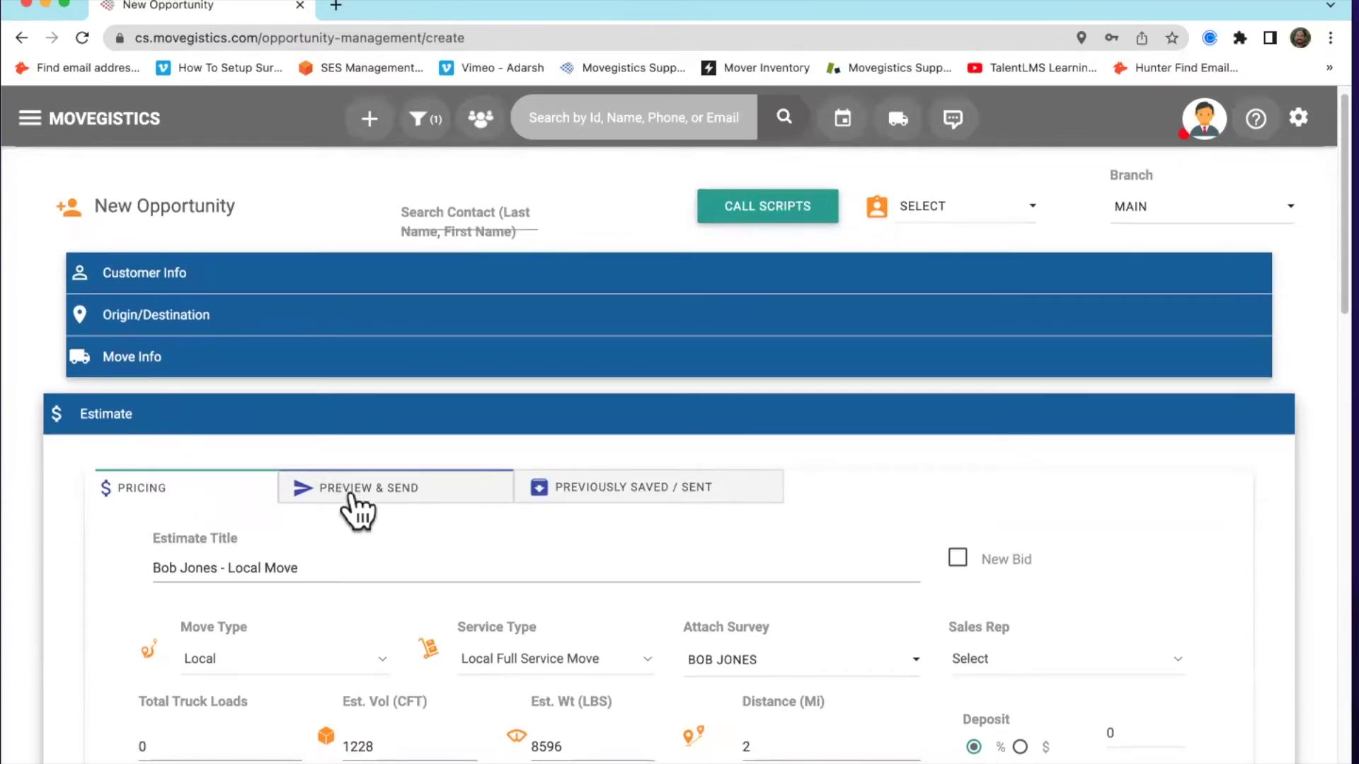
left_click(673, 496)
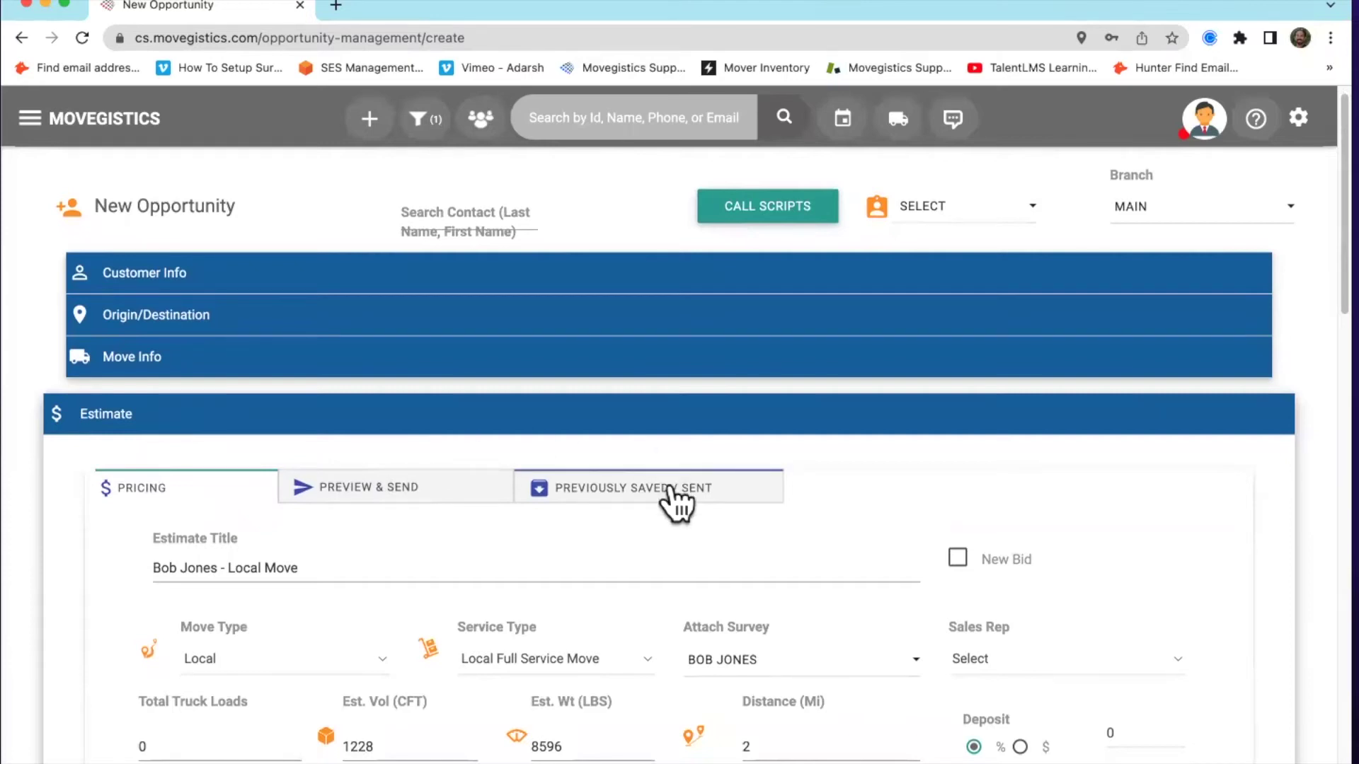
scroll(515, 545, "down", 2)
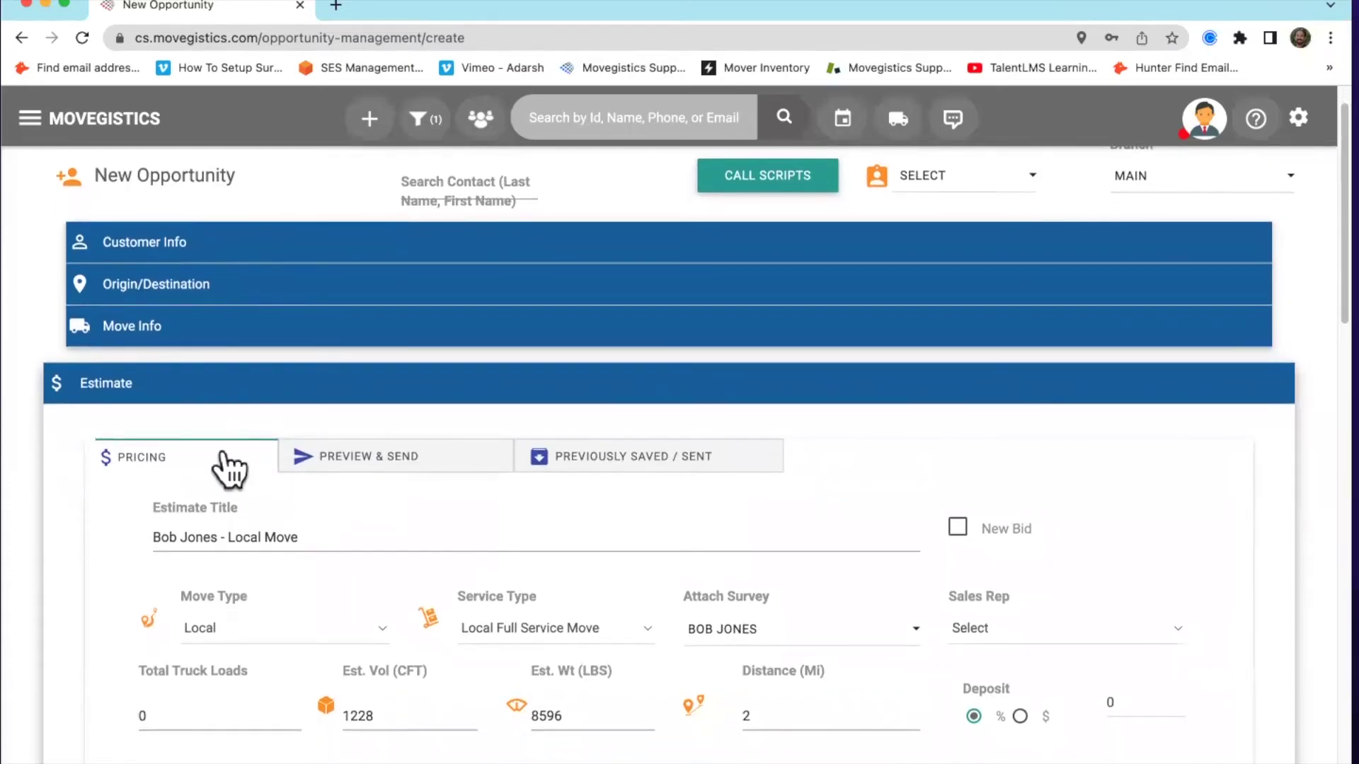
scroll(229, 456, "down", 6)
scroll(234, 453, "down", 13)
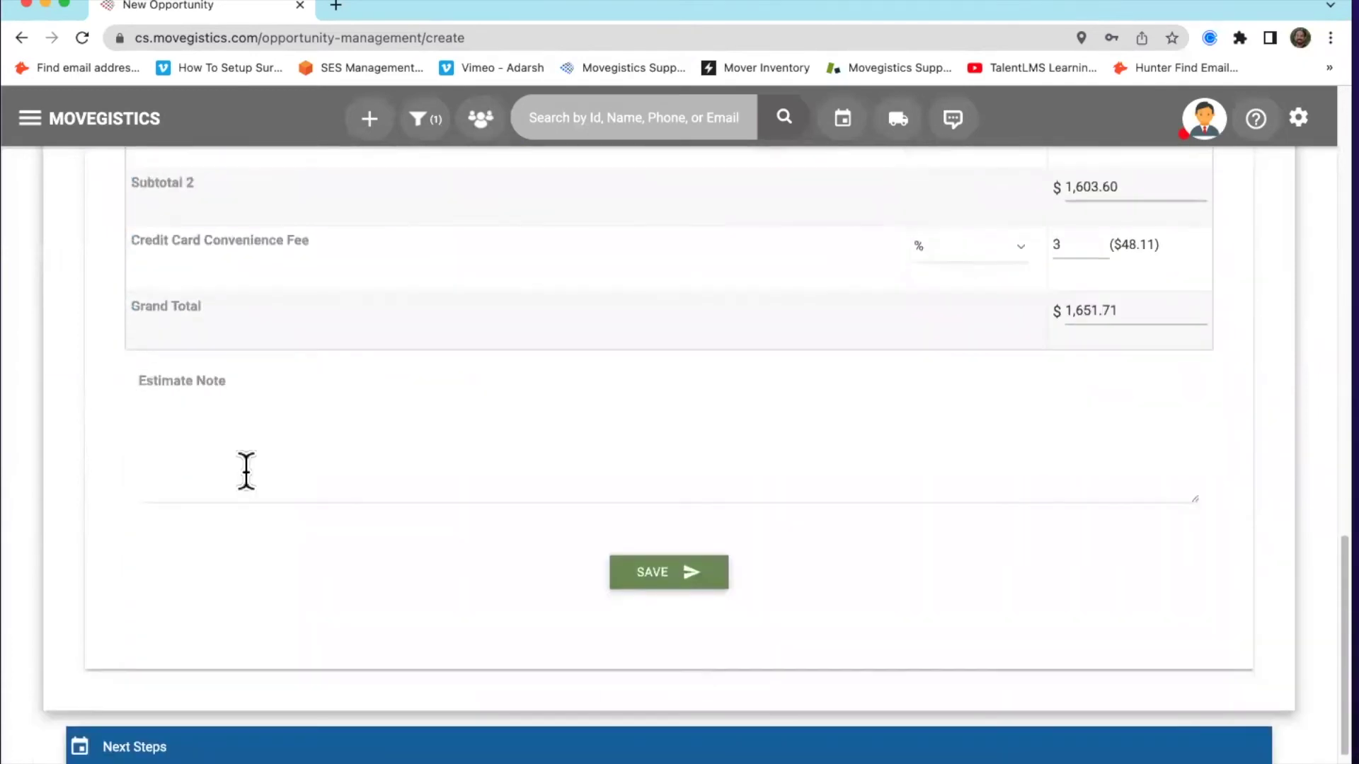
Save the local move estimate pricing from the bottom of the Pricing tab
left_click(652, 581)
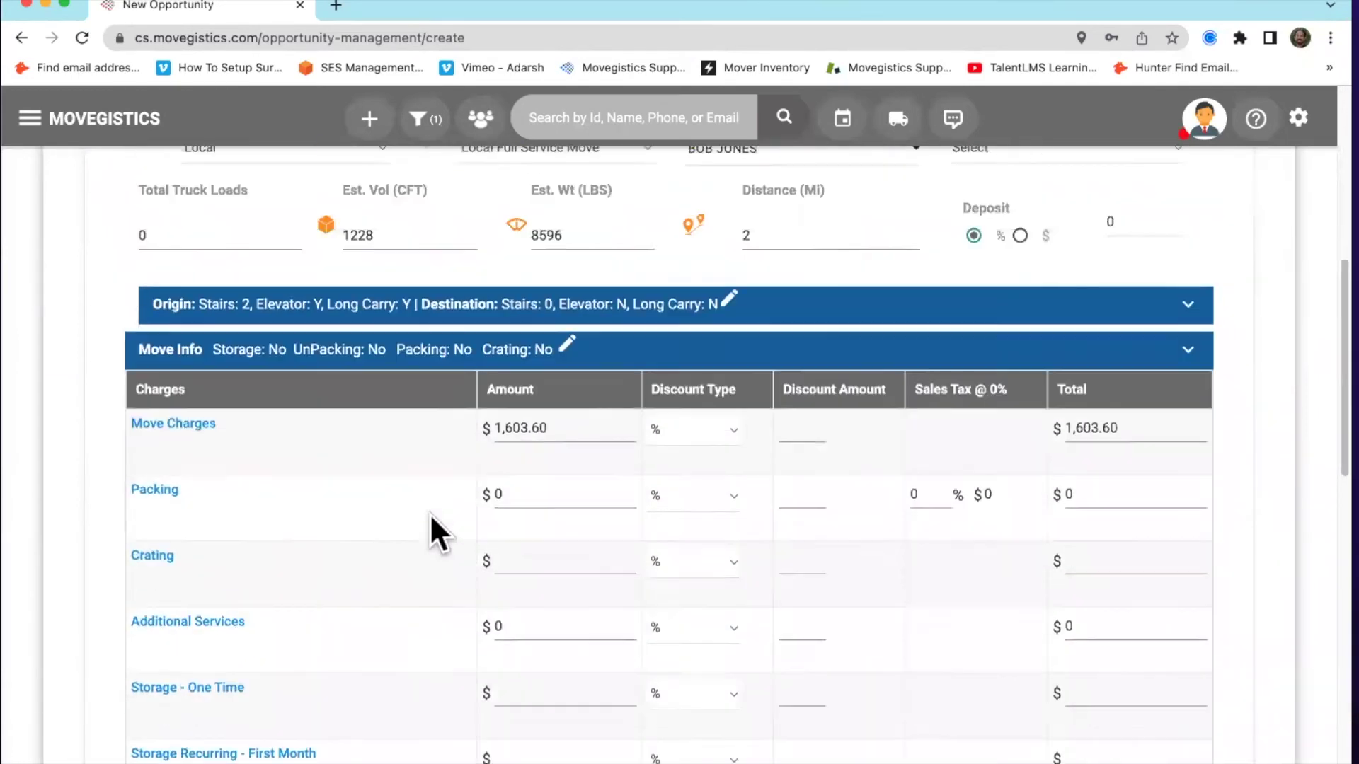
scroll(428, 514, "up", 5)
scroll(422, 515, "down", 11)
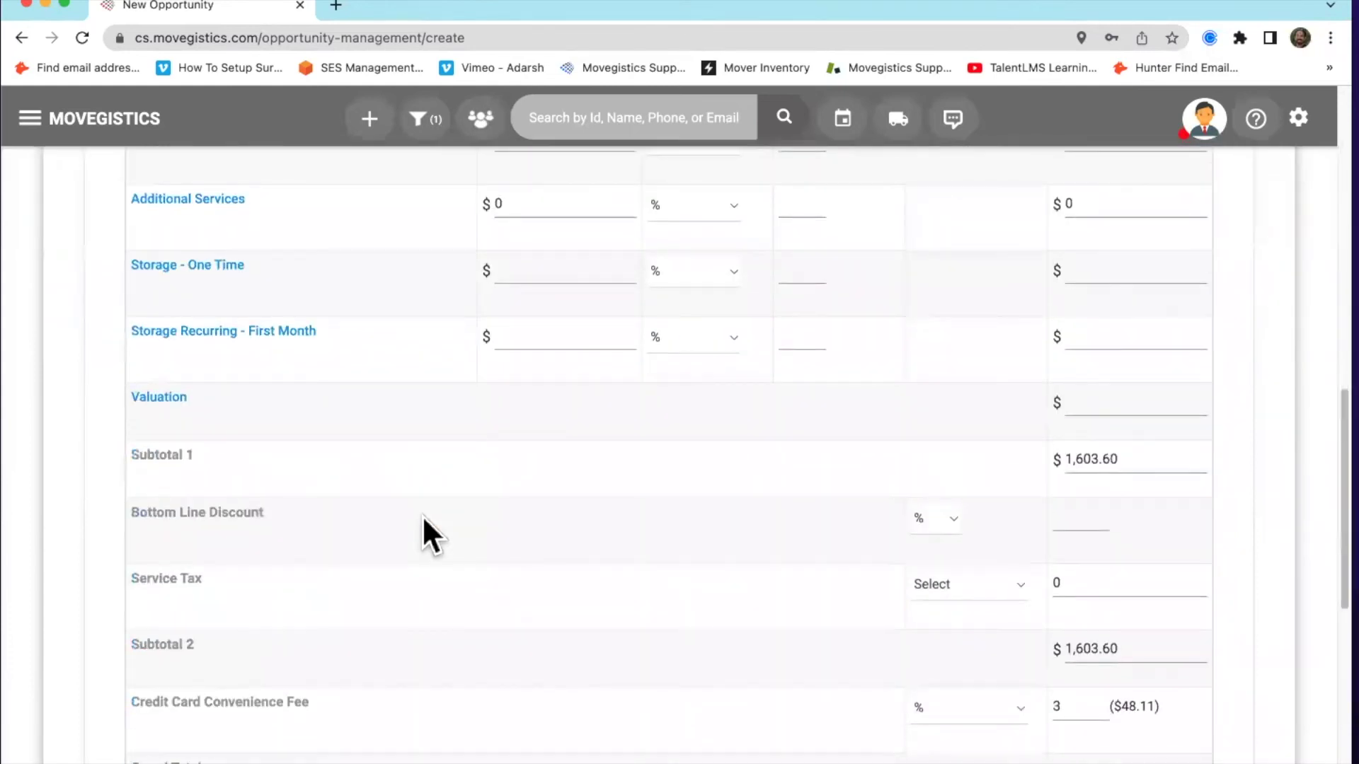
scroll(423, 524, "down", 8)
left_click(661, 455)
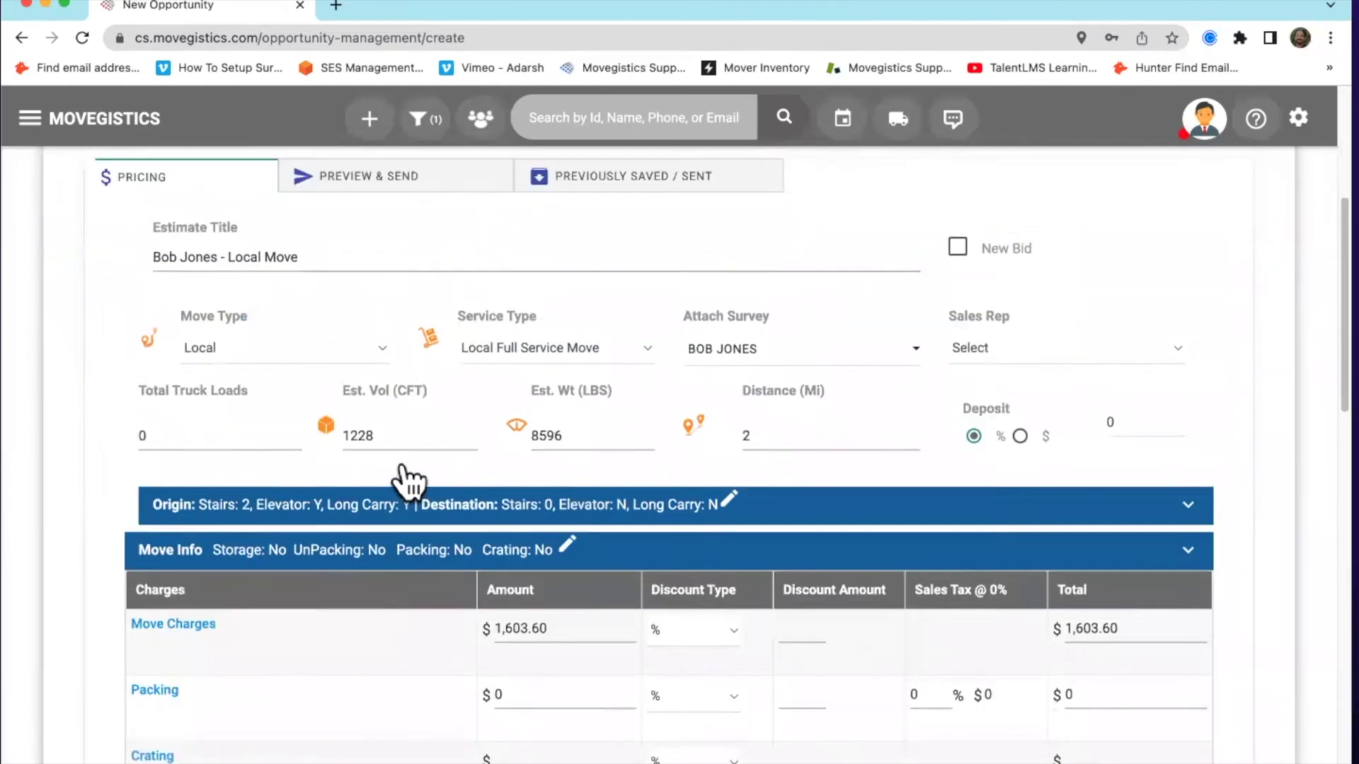
scroll(408, 481, "up", 3)
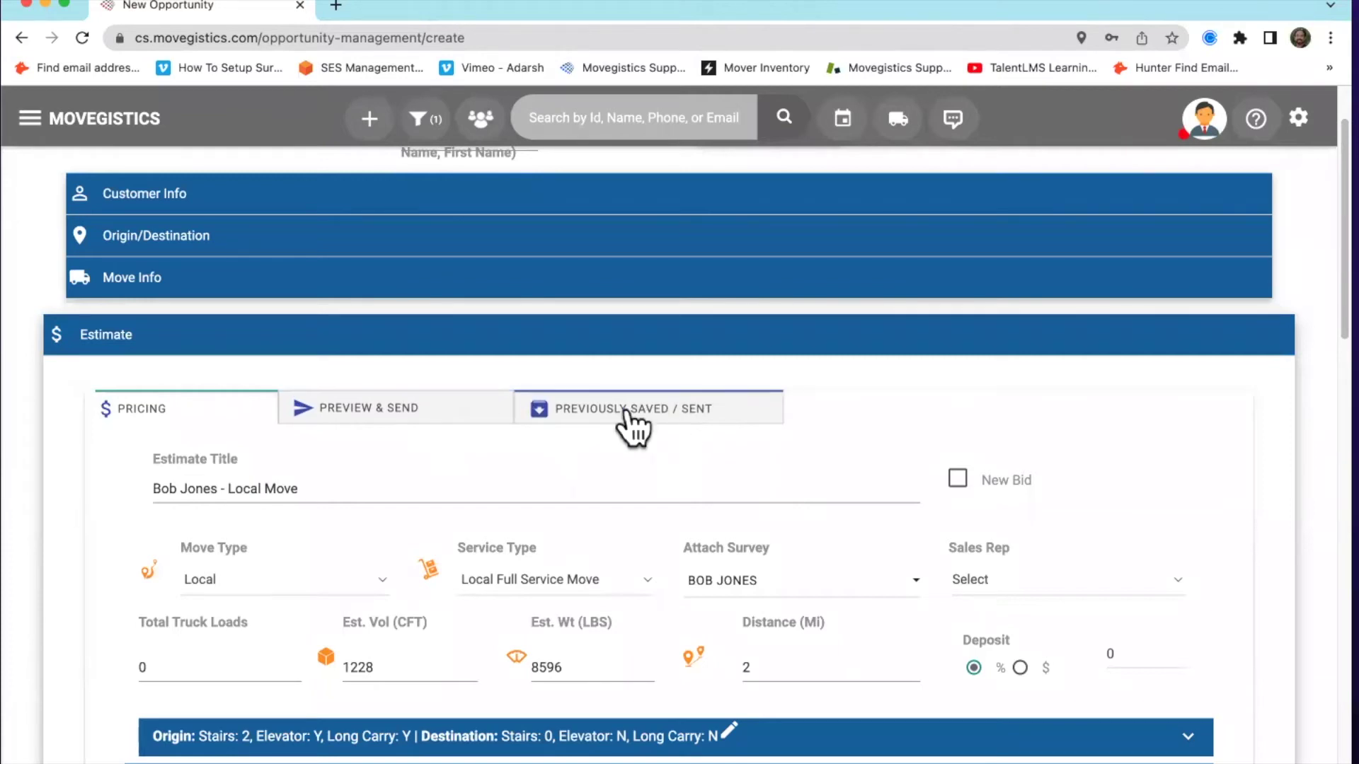
scroll(346, 467, "down", 5)
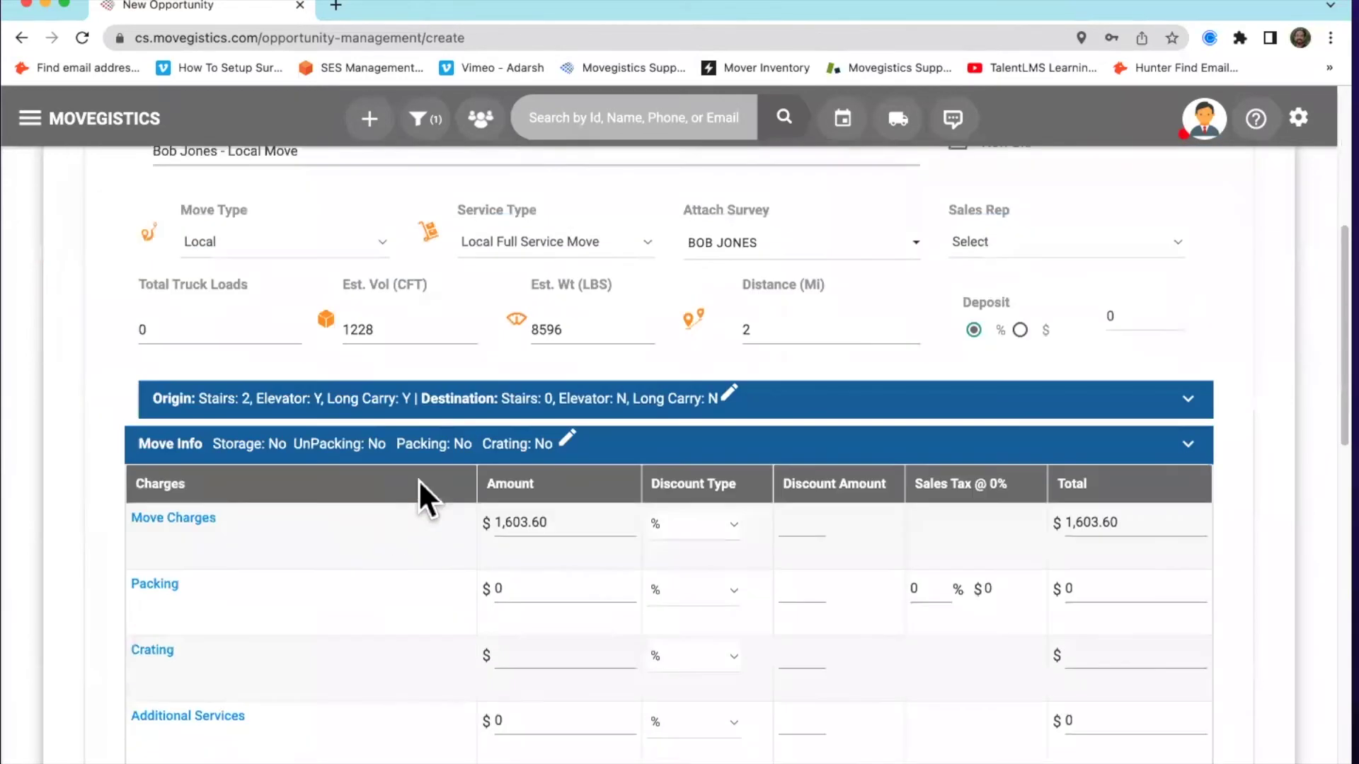
scroll(354, 540, "down", 10)
scroll(717, 594, "up", 2)
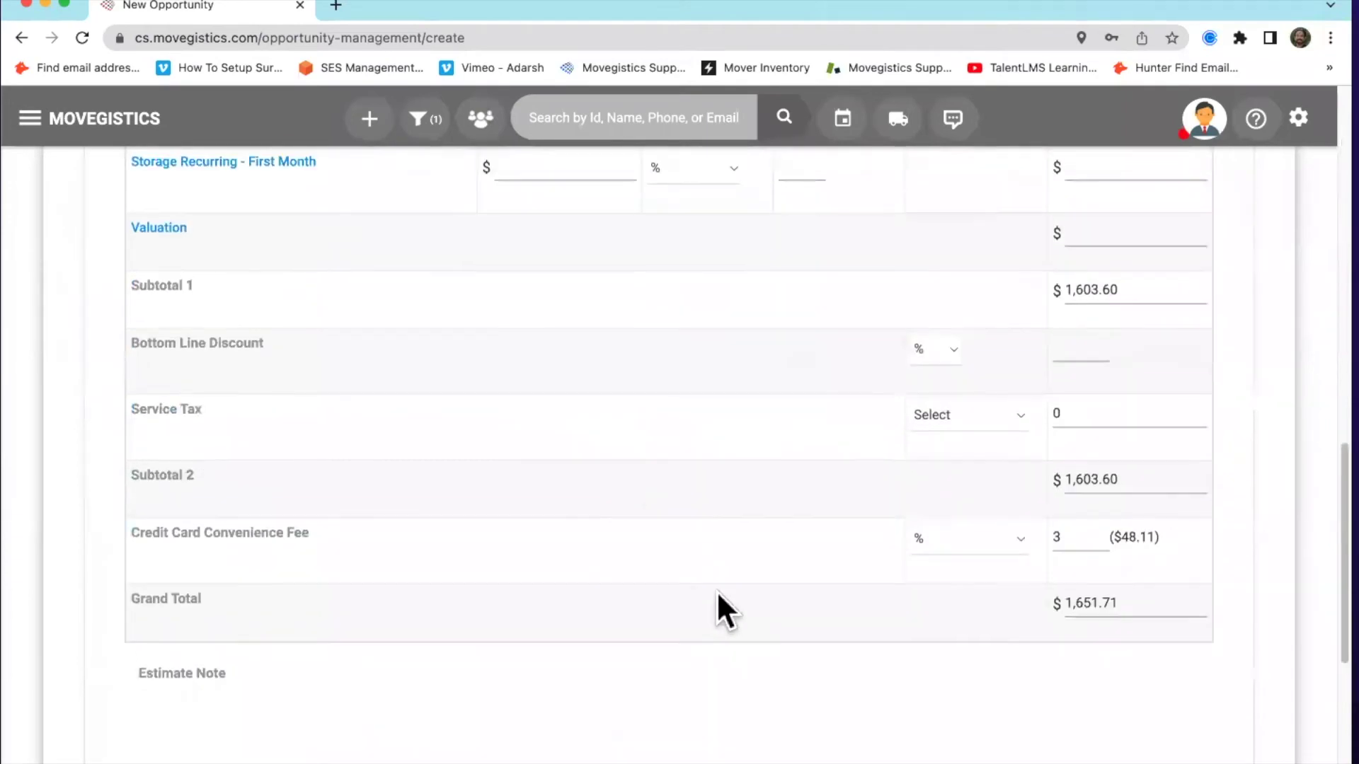
scroll(607, 577, "up", 15)
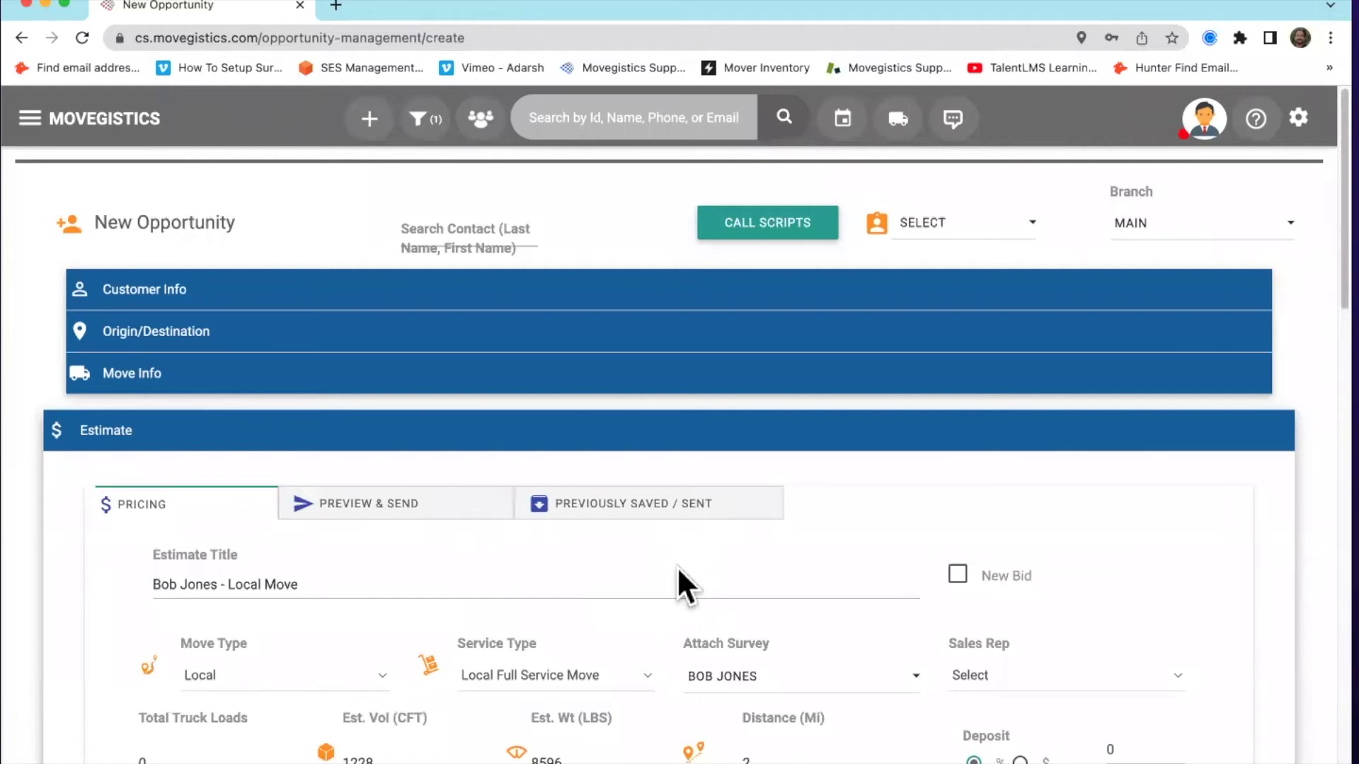
scroll(676, 562, "down", 5)
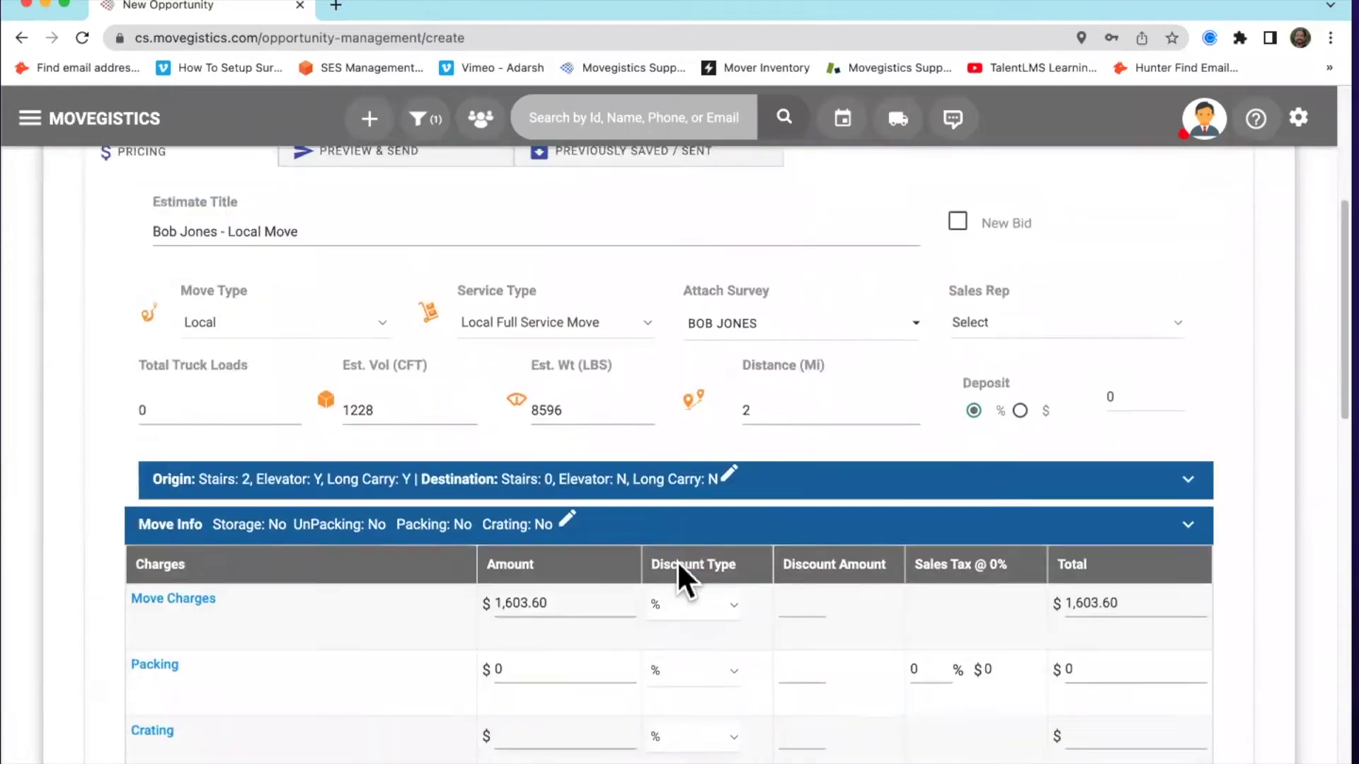
scroll(404, 495, "up", 3)
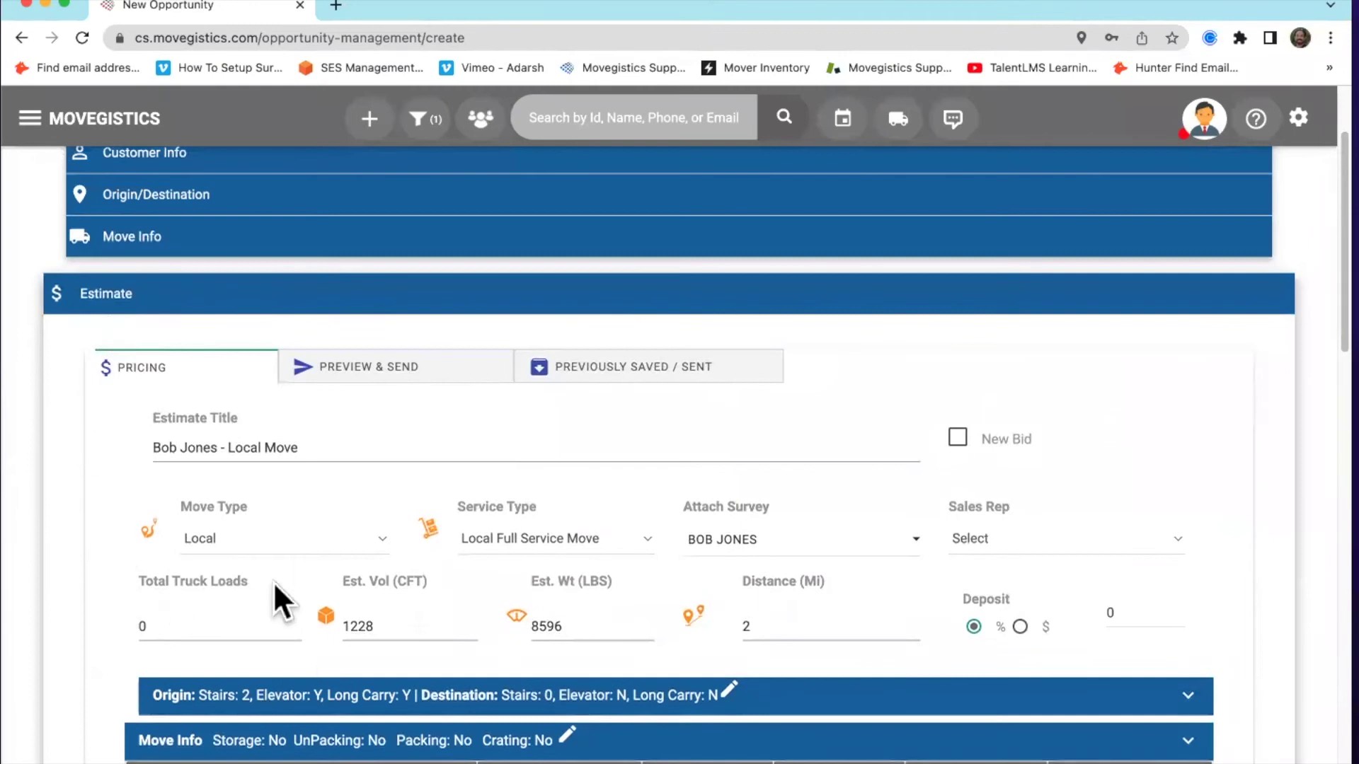
scroll(314, 641, "down", 3)
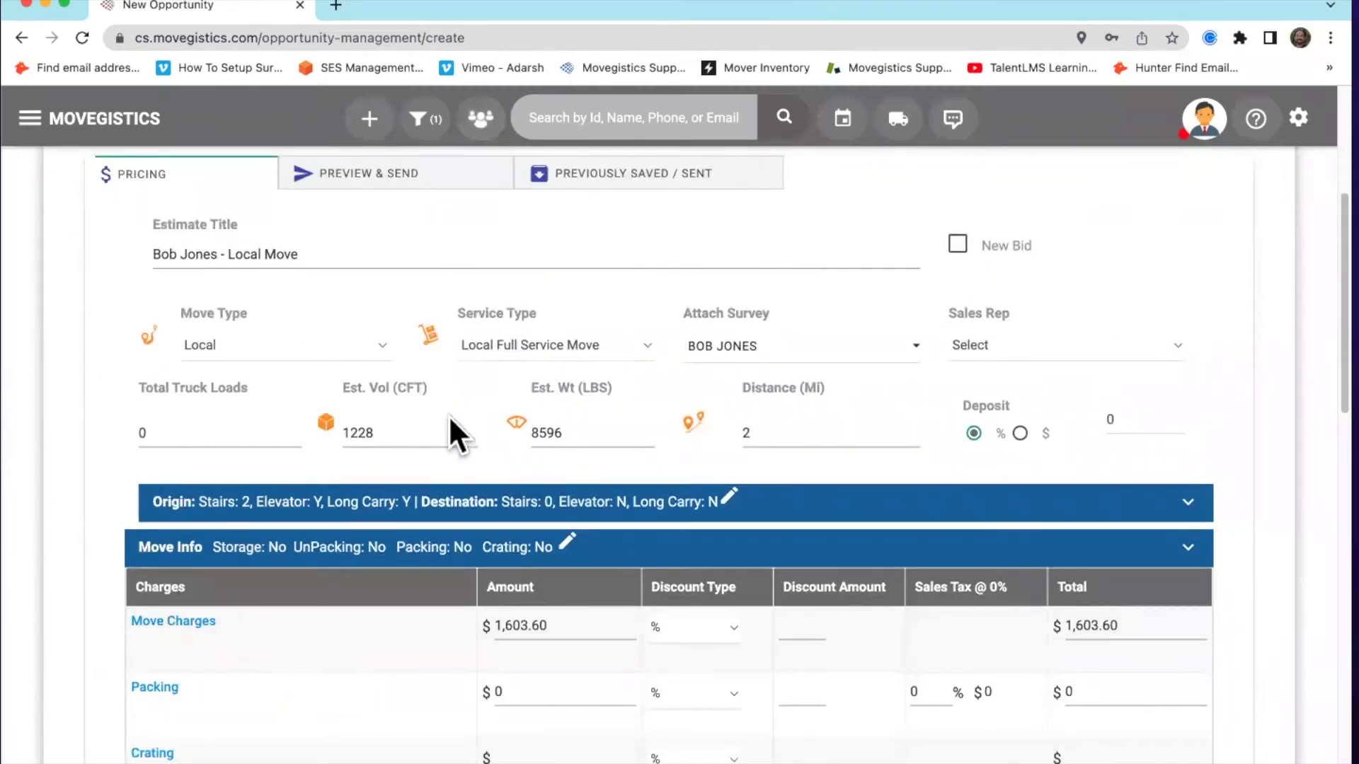
scroll(450, 419, "up", 2)
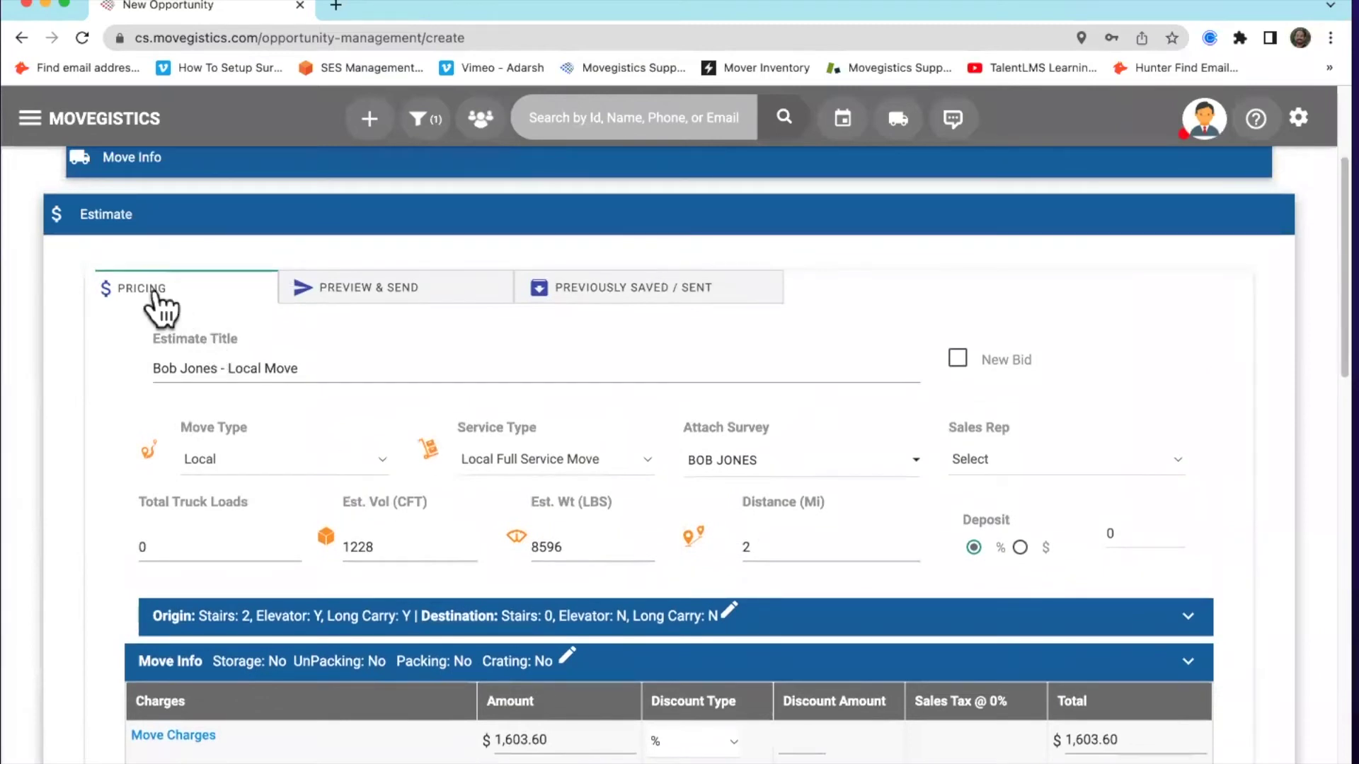
scroll(821, 588, "down", 15)
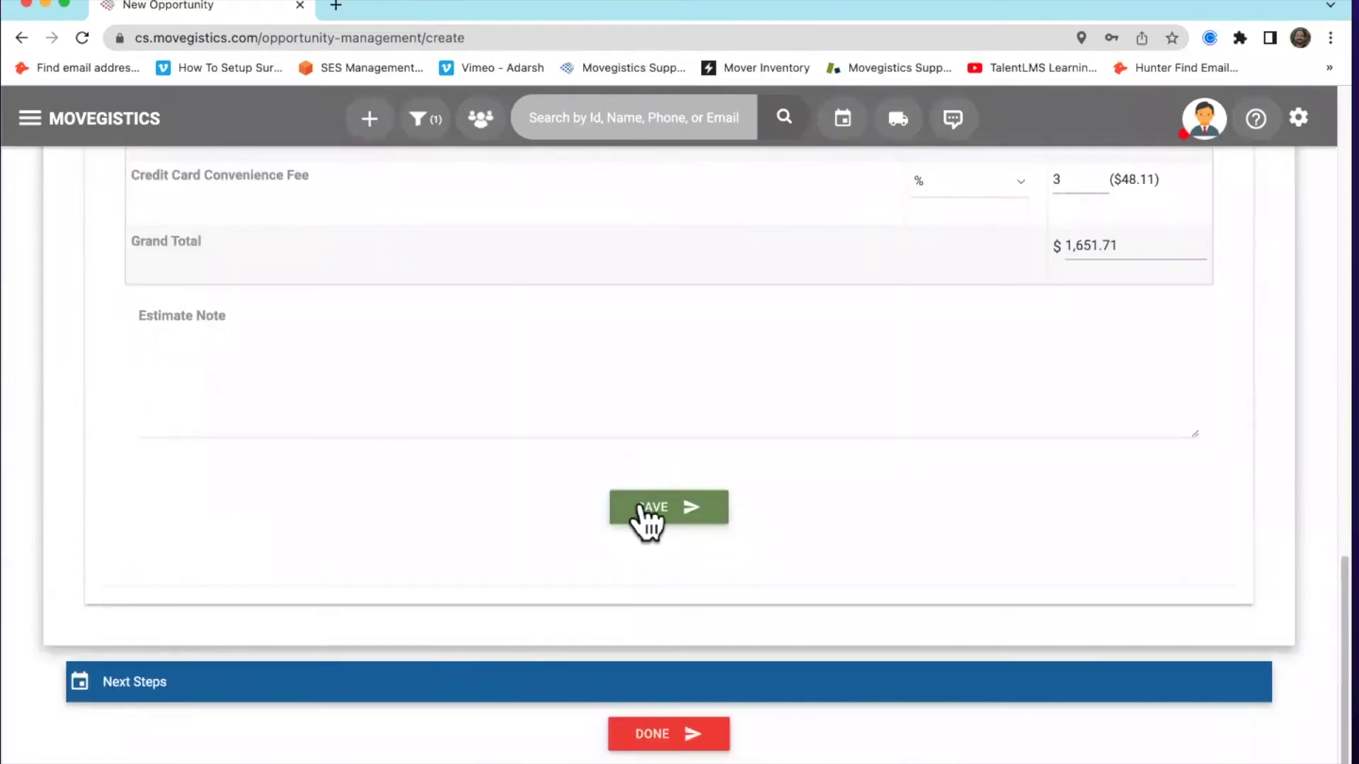
left_click(647, 513)
Preview the estimate quote, Quote Id QN1015
scroll(290, 610, "up", 10)
scroll(290, 616, "up", 4)
left_click(401, 373)
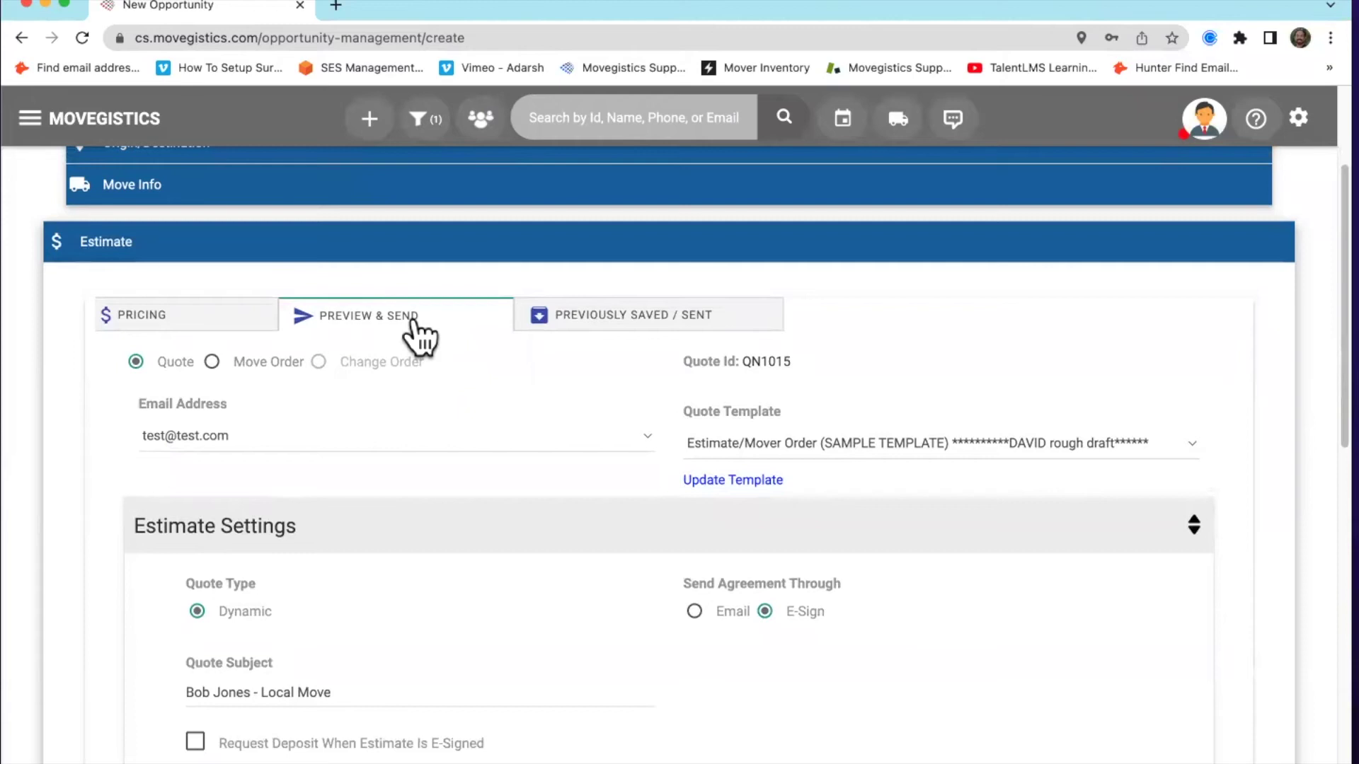
scroll(484, 424, "down", 7)
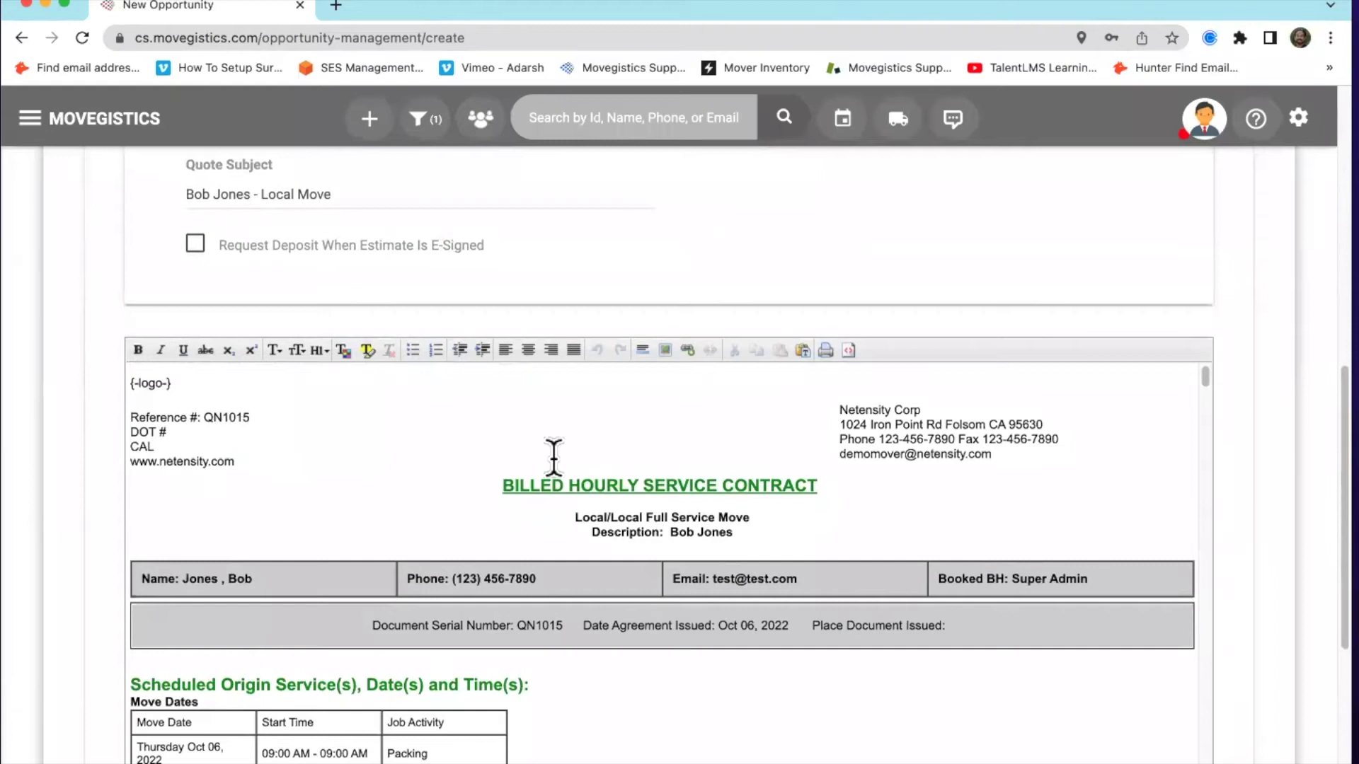
scroll(653, 322, "down", 1)
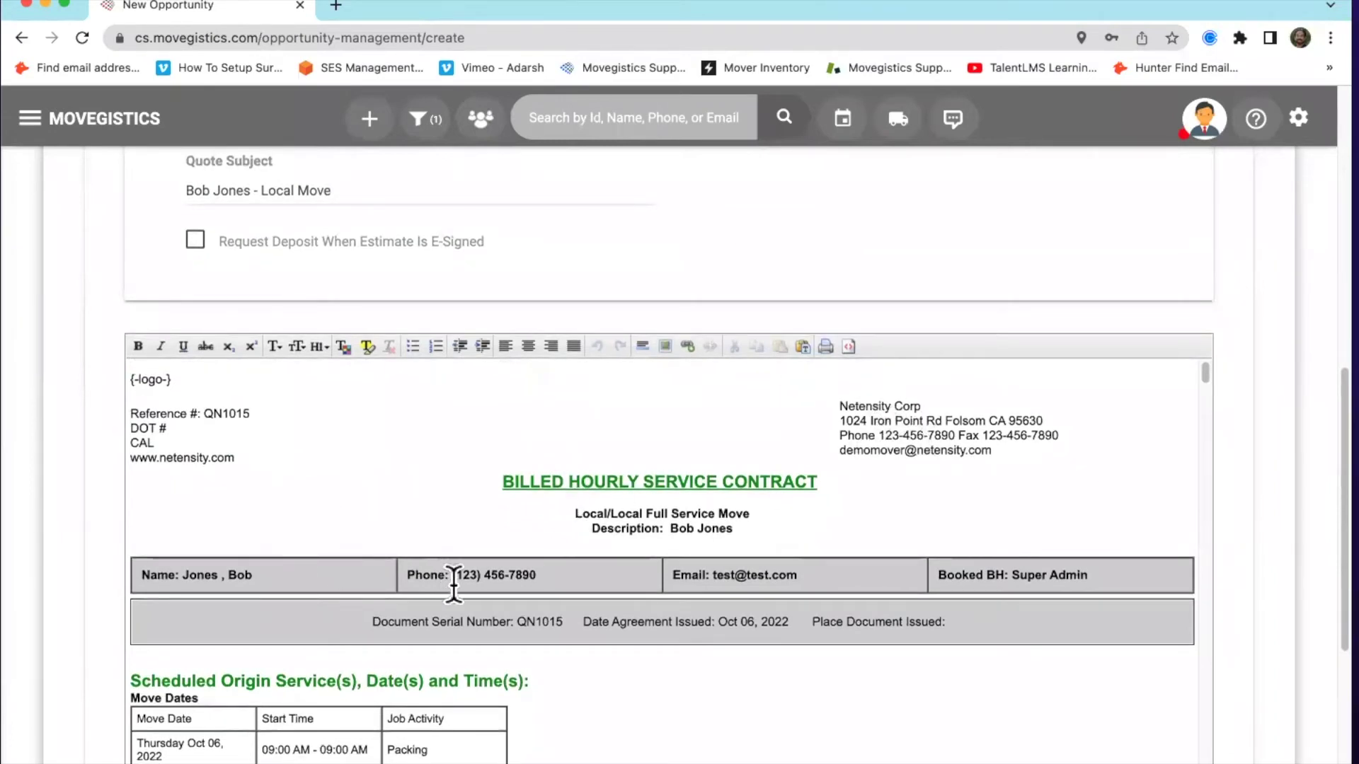
scroll(607, 571, "down", 4)
scroll(609, 577, "down", 8)
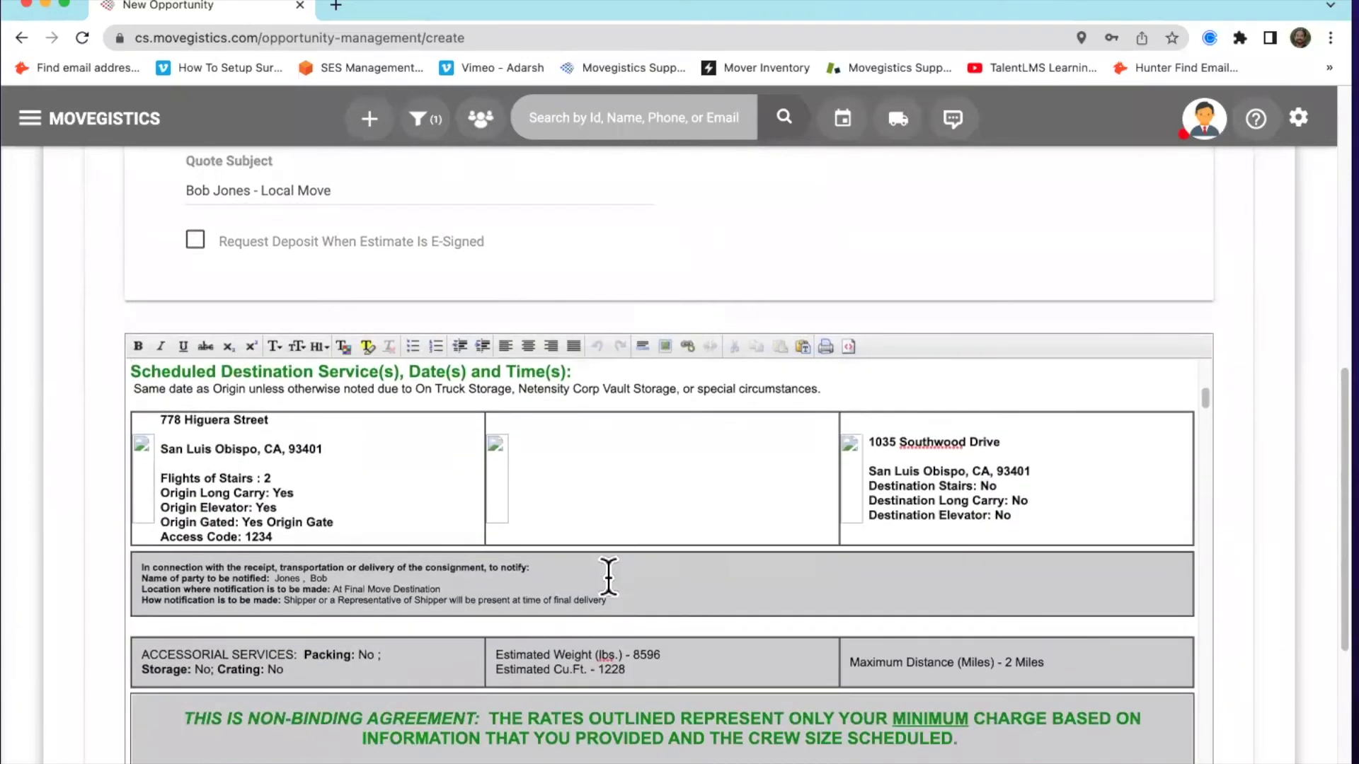
scroll(608, 576, "down", 4)
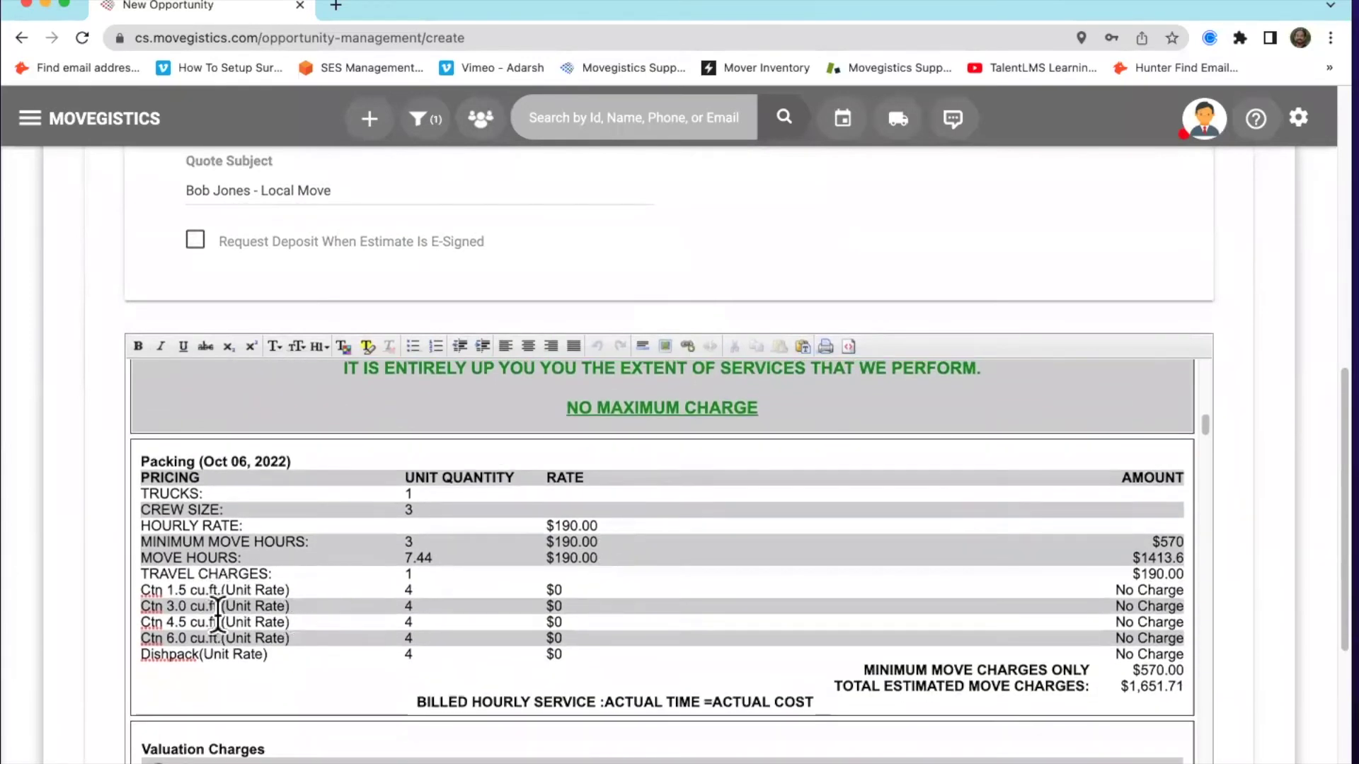
scroll(372, 610, "down", 6)
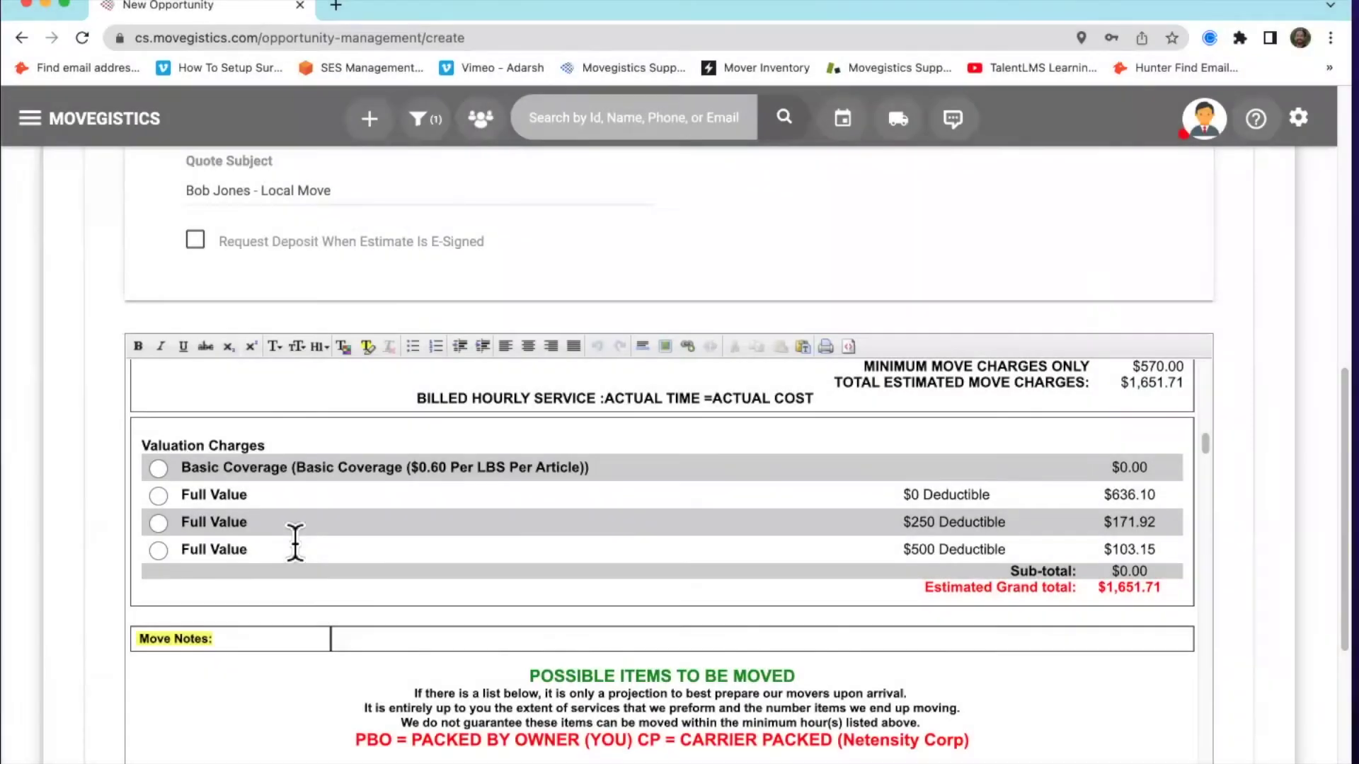
scroll(295, 542, "down", 2)
scroll(295, 542, "down", 2)
scroll(295, 545, "down", 3)
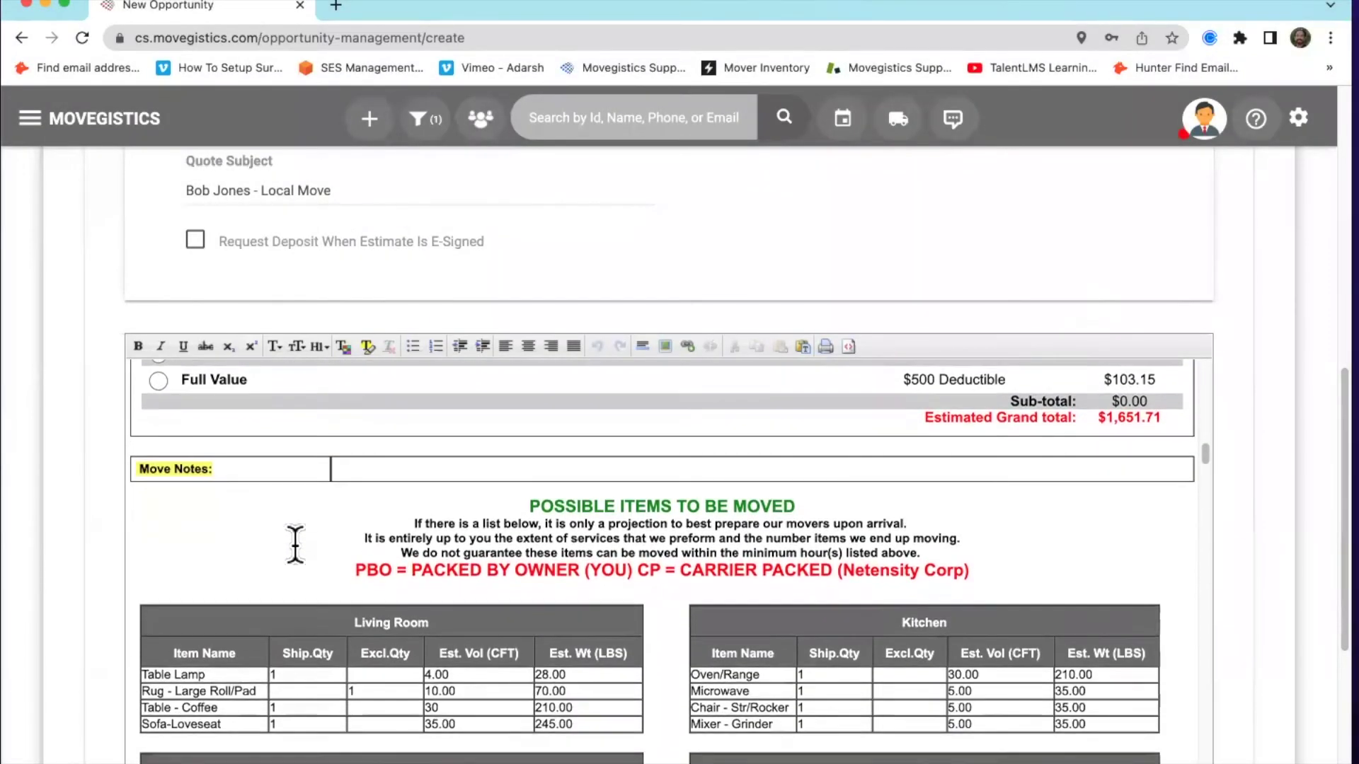
scroll(296, 545, "down", 3)
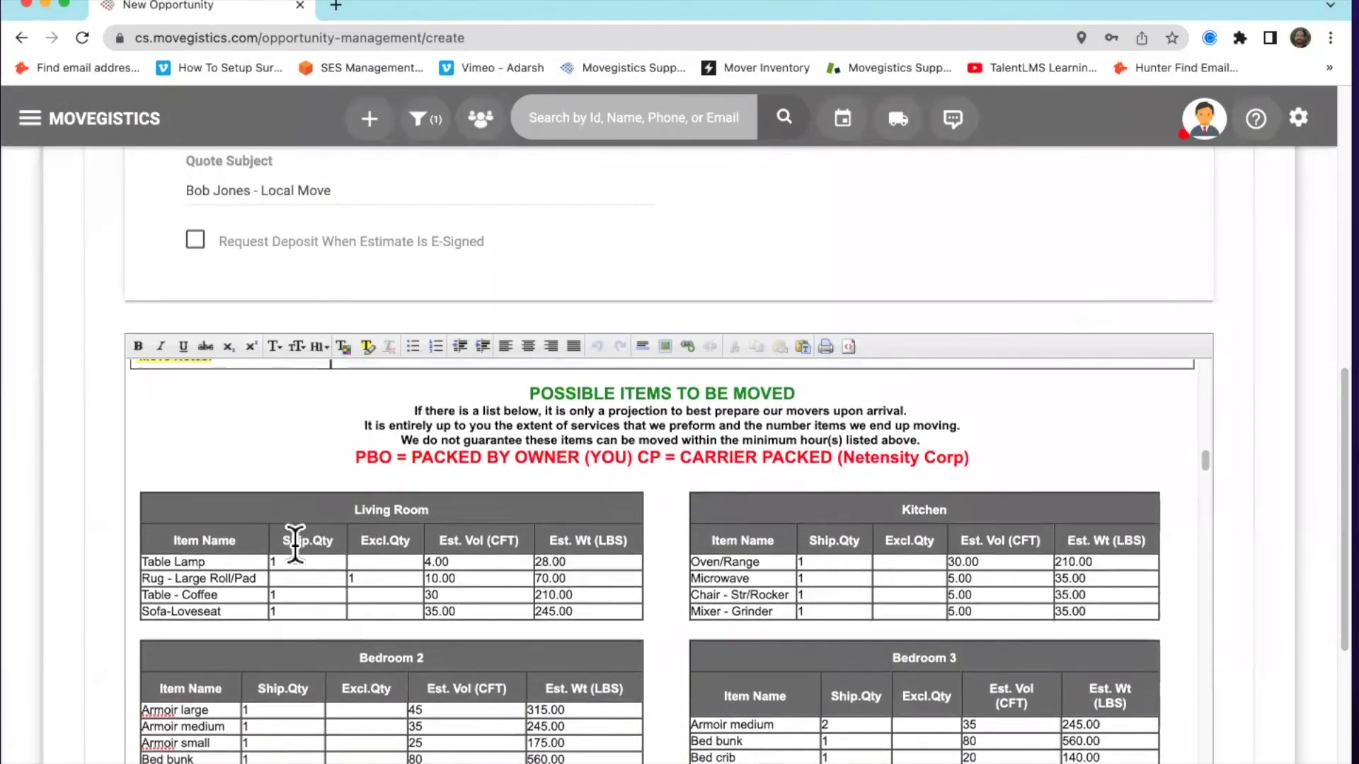
scroll(295, 545, "down", 12)
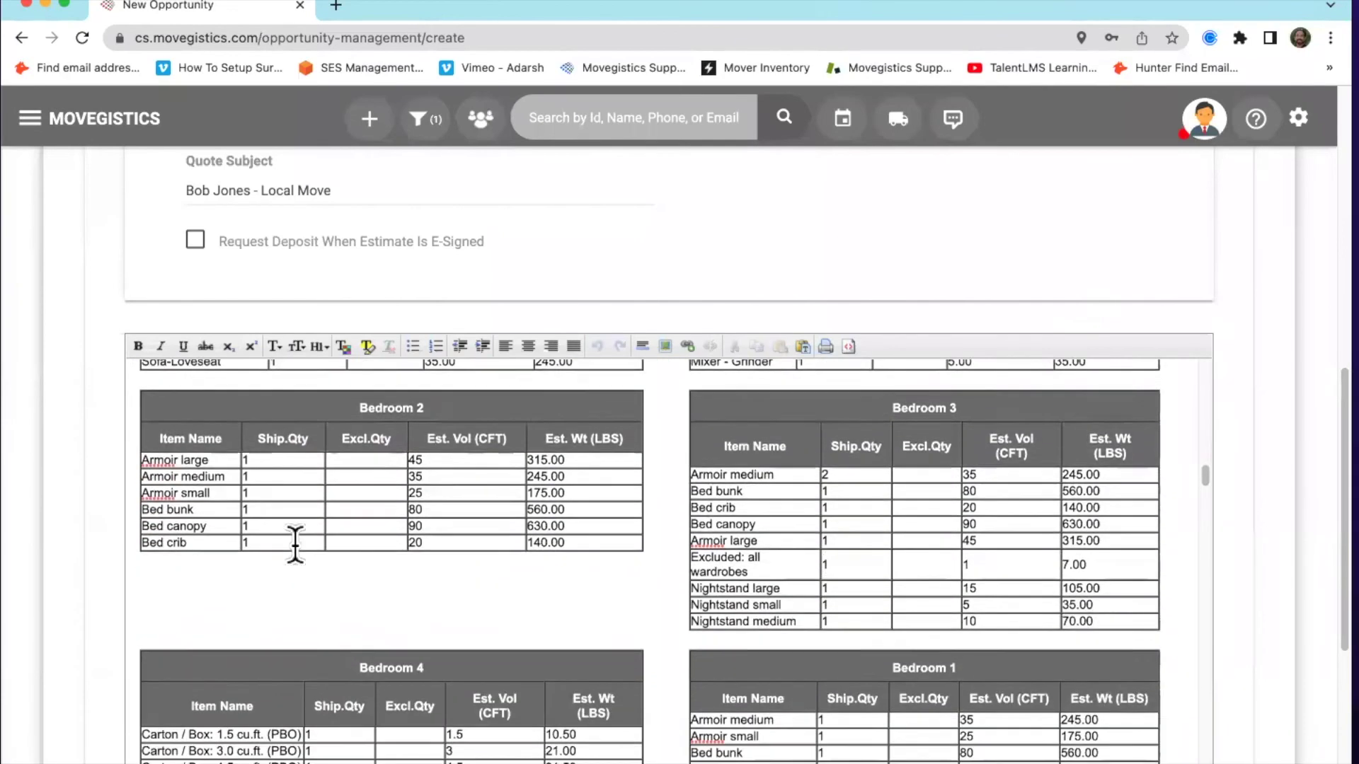
scroll(295, 545, "down", 15)
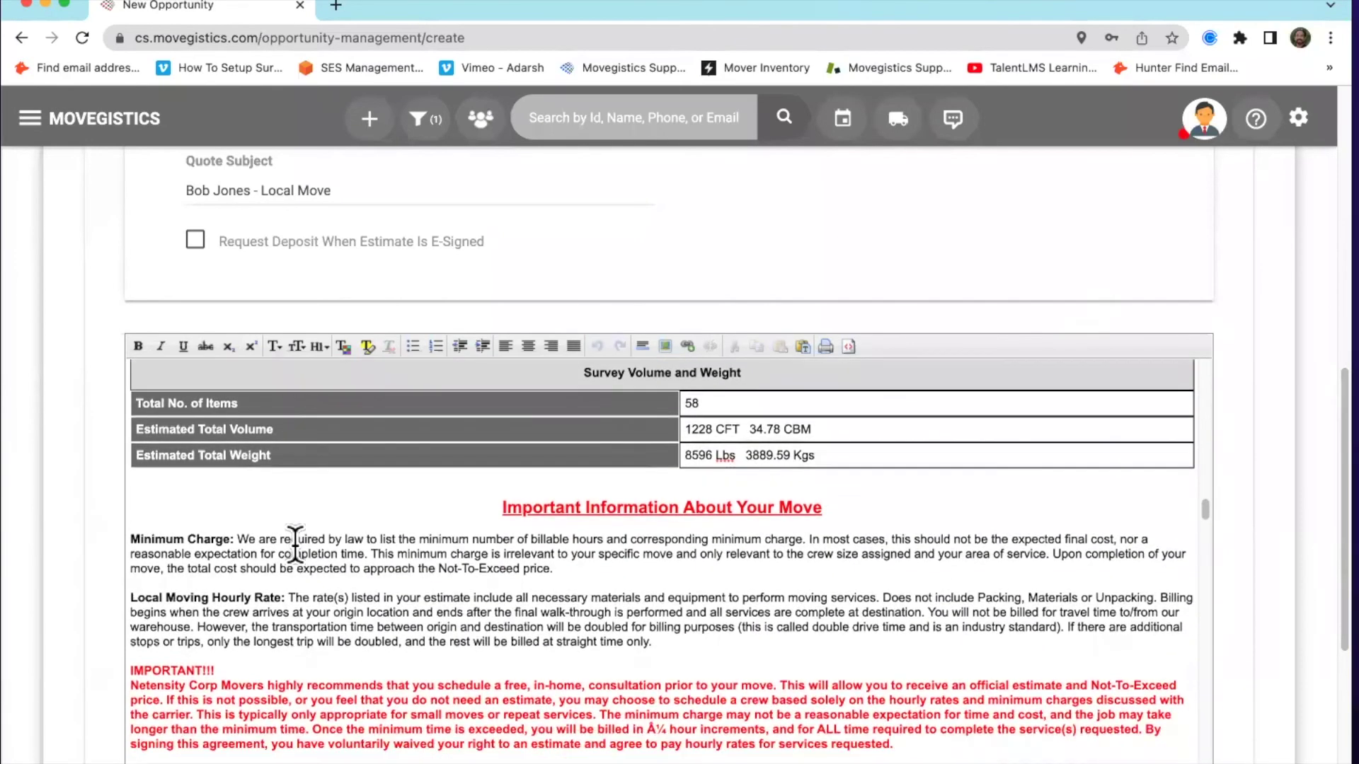
scroll(295, 544, "down", 15)
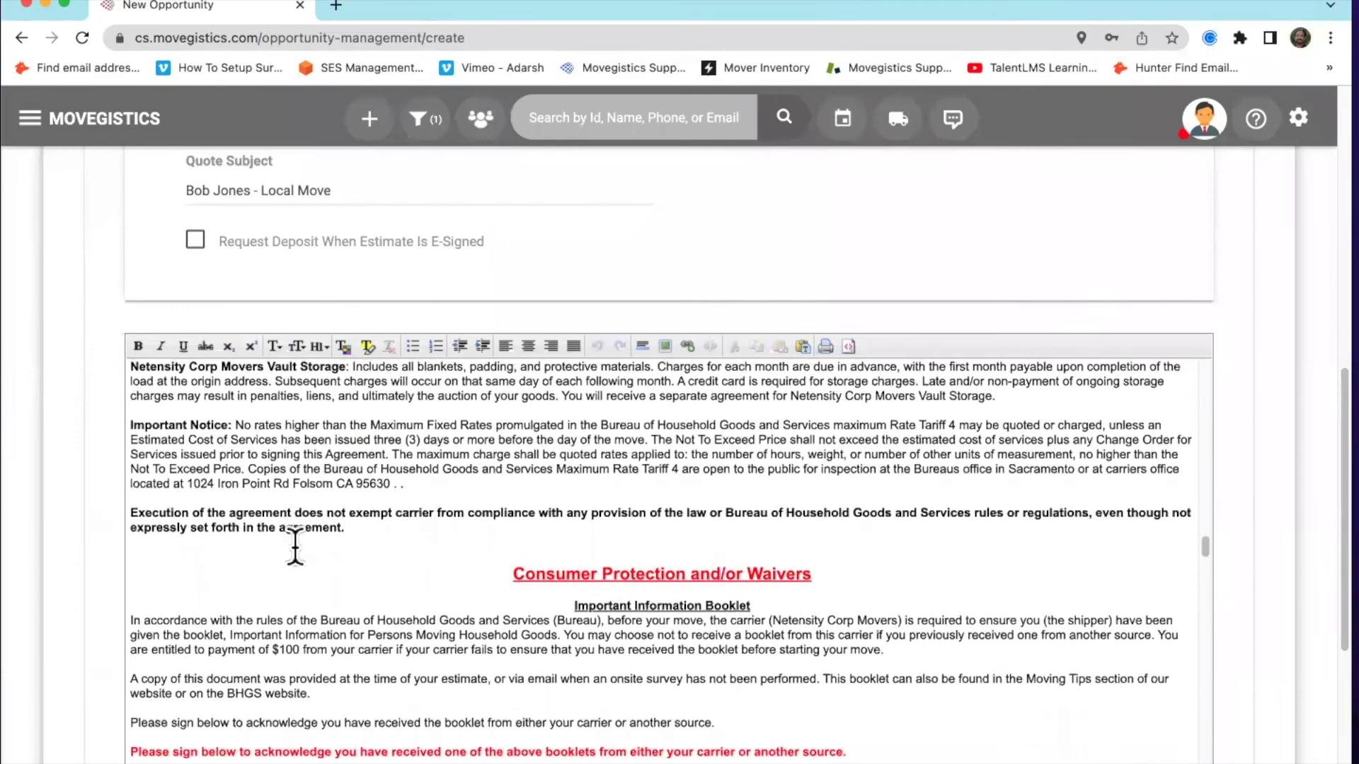
scroll(343, 368, "down", 15)
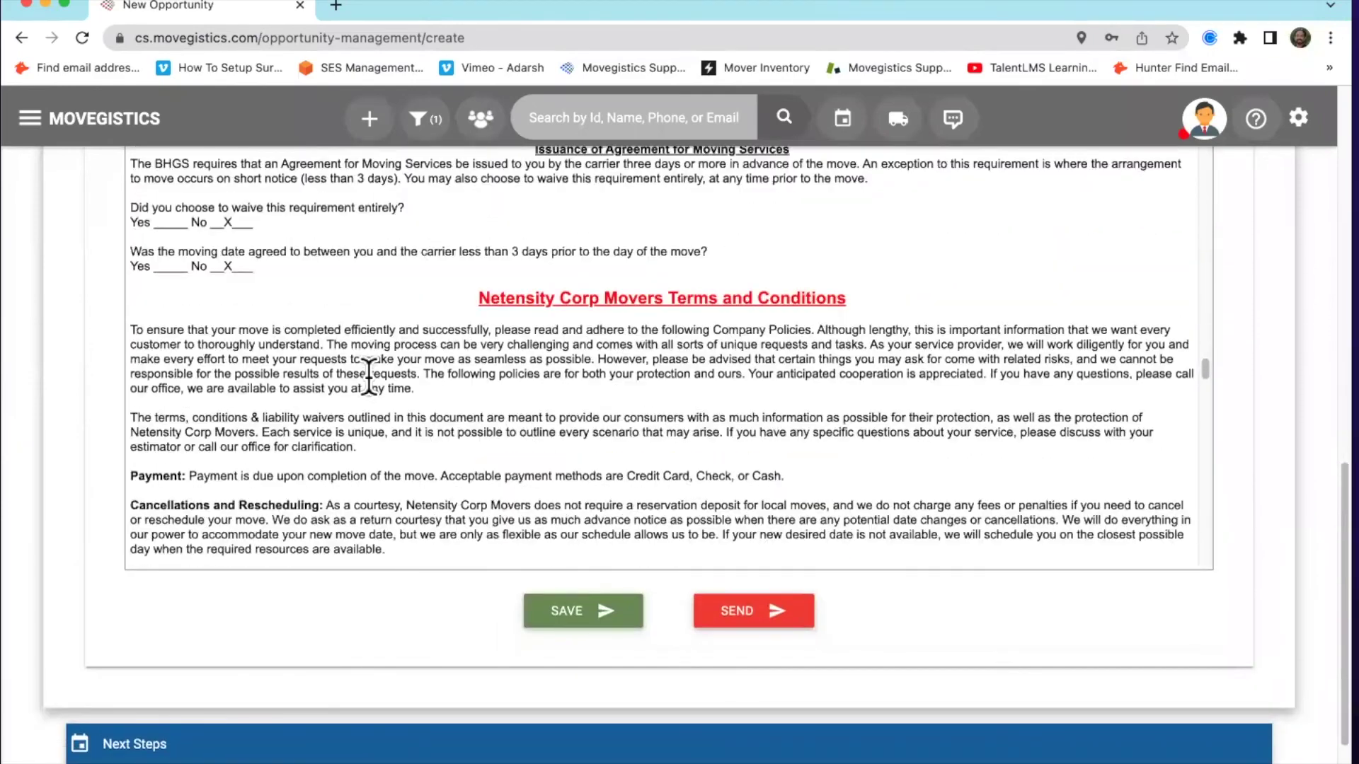
scroll(370, 384, "down", 10)
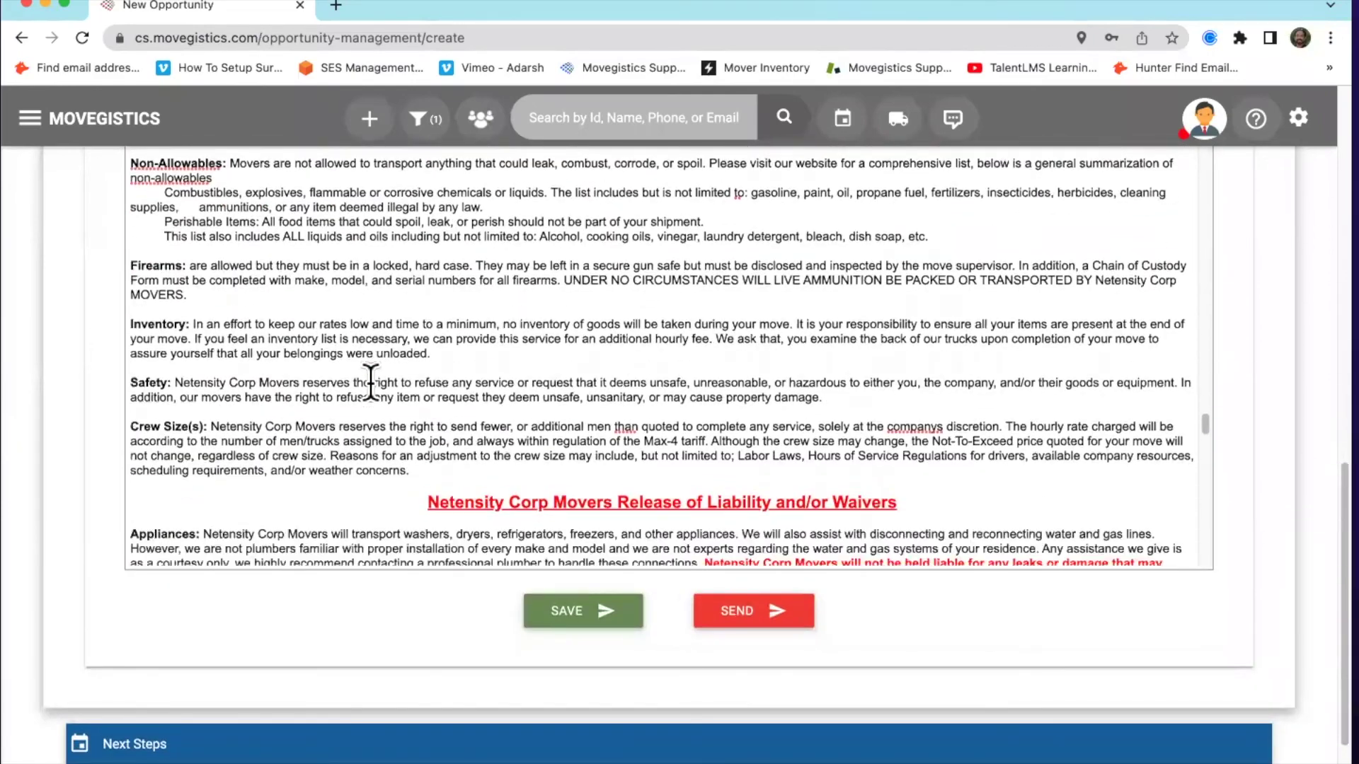
scroll(370, 384, "down", 10)
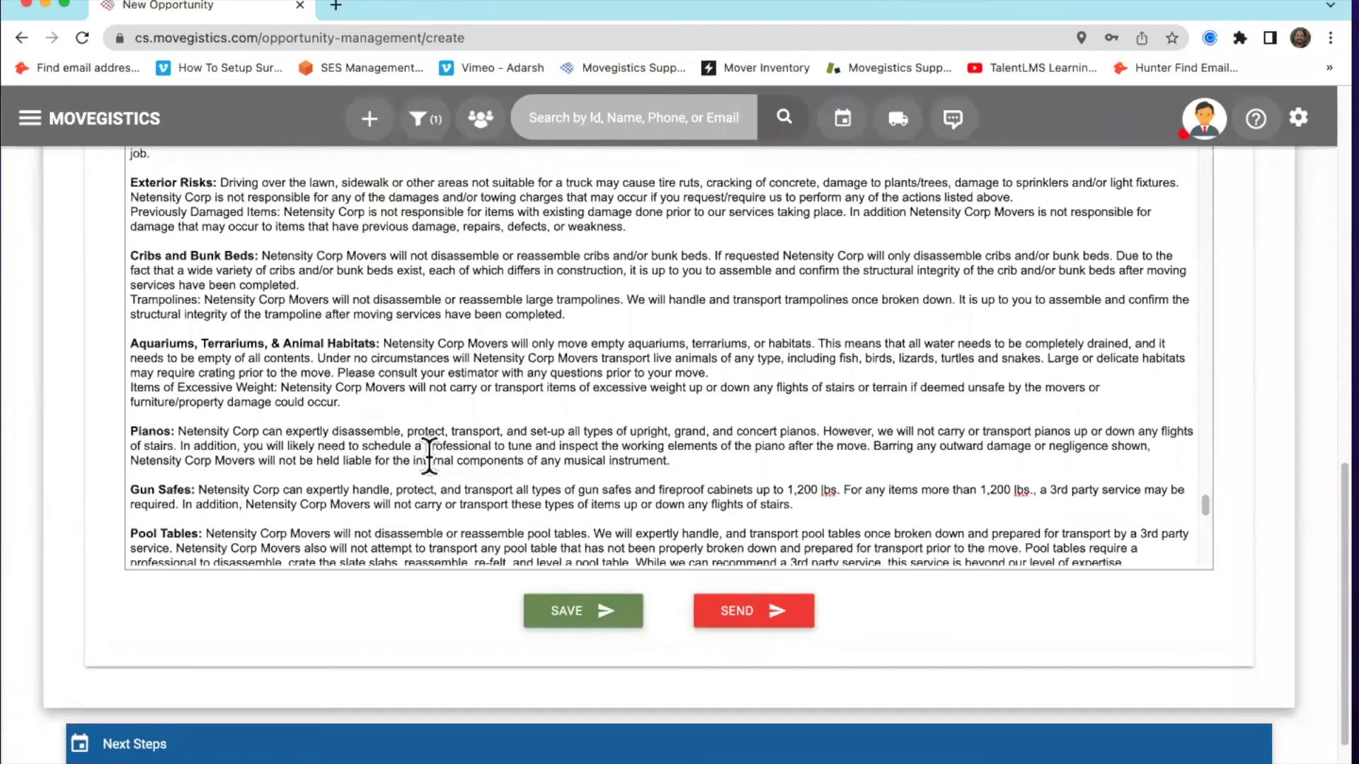
scroll(429, 459, "down", 1)
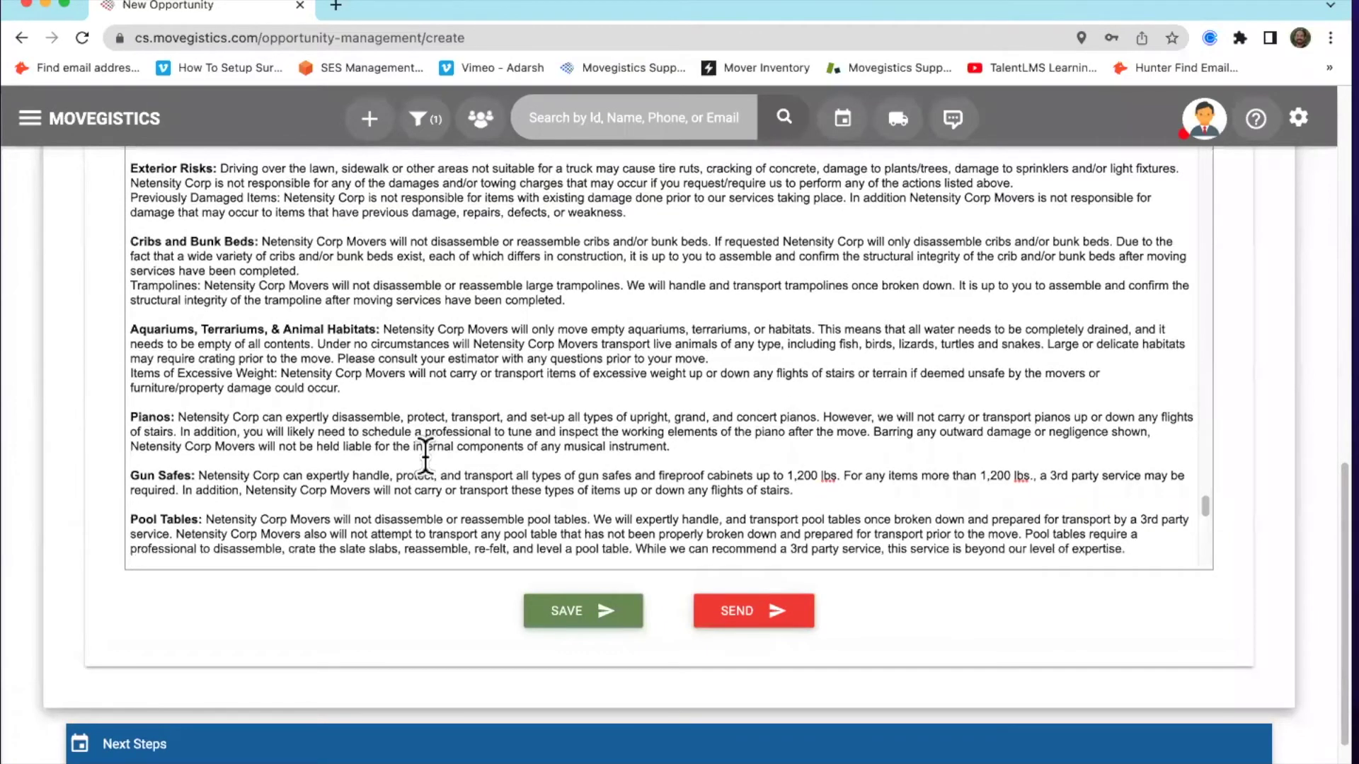
scroll(425, 458, "down", 1)
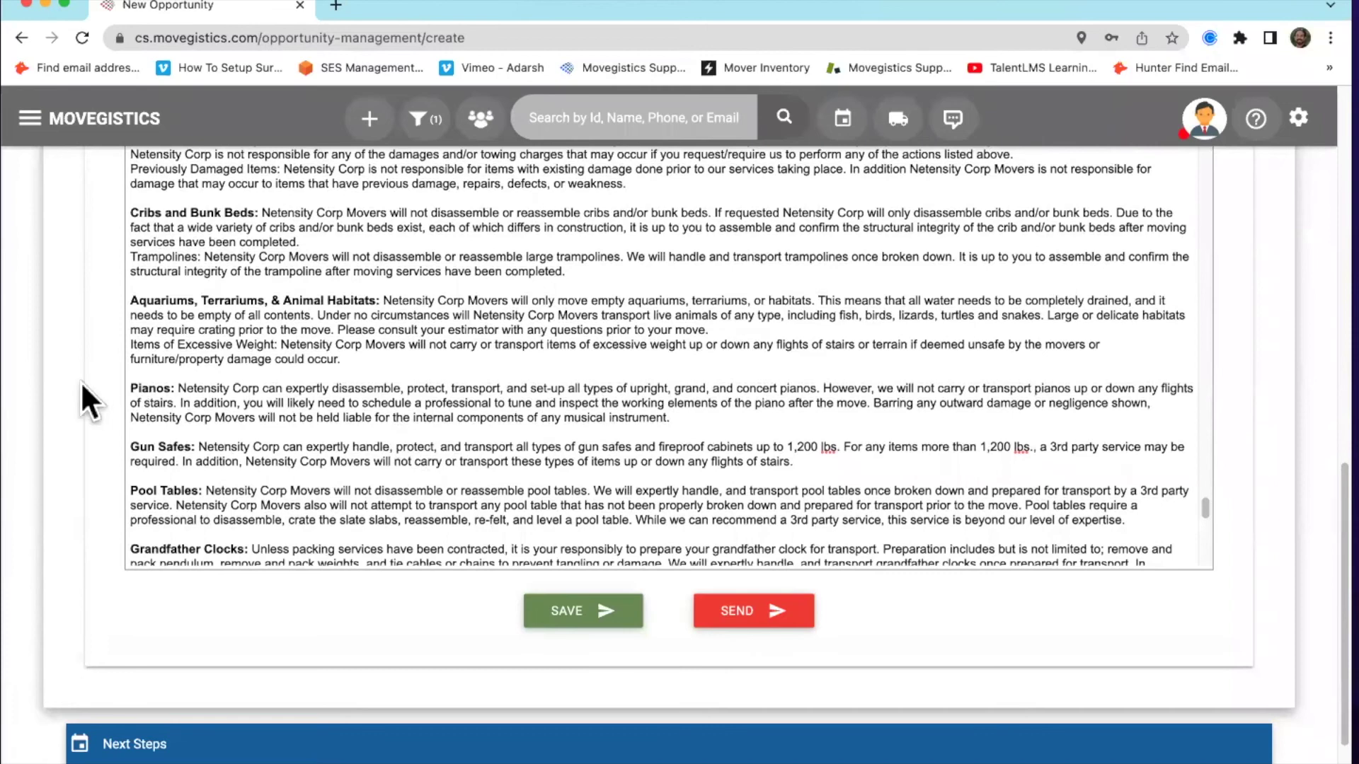
scroll(76, 386, "up", 5)
scroll(74, 392, "down", 1)
scroll(73, 394, "down", 3)
scroll(521, 510, "up", 10)
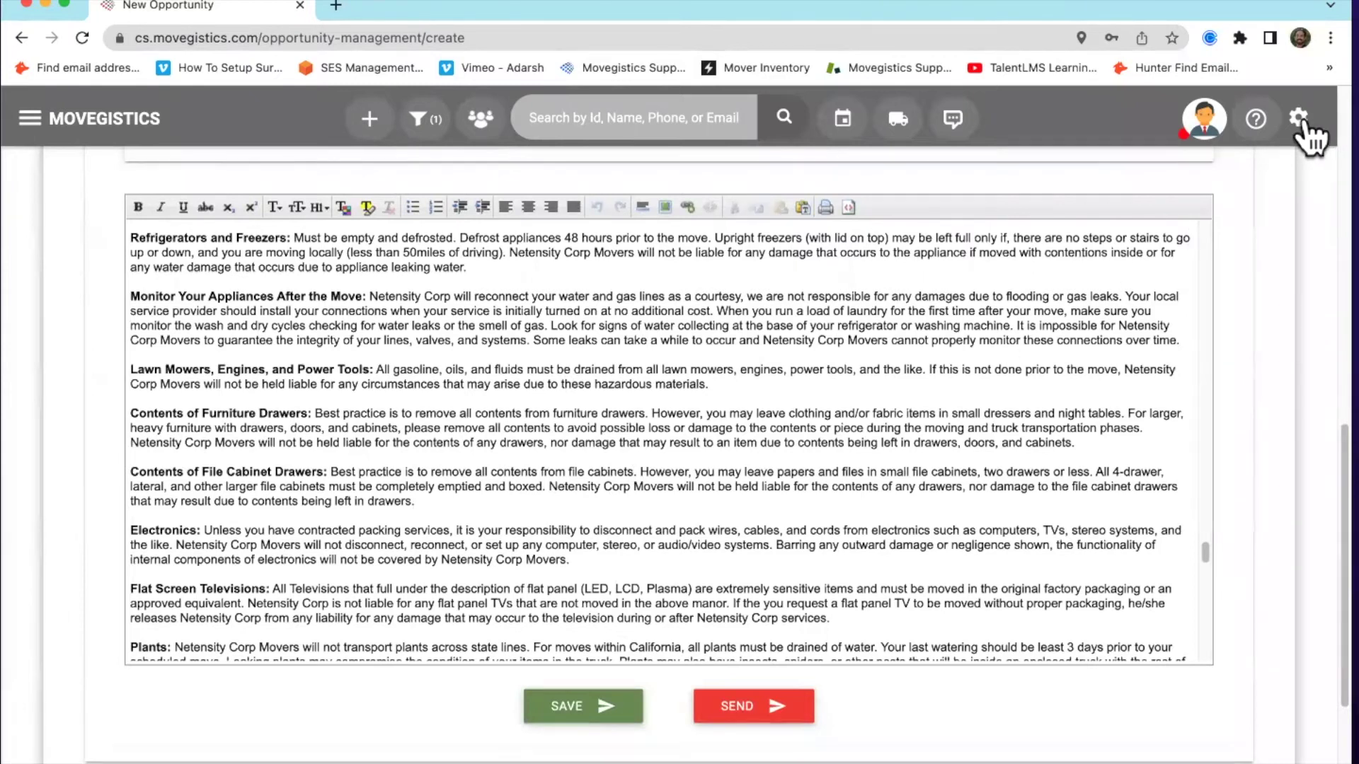
scroll(1200, 283, "up", 3)
scroll(1247, 289, "up", 6)
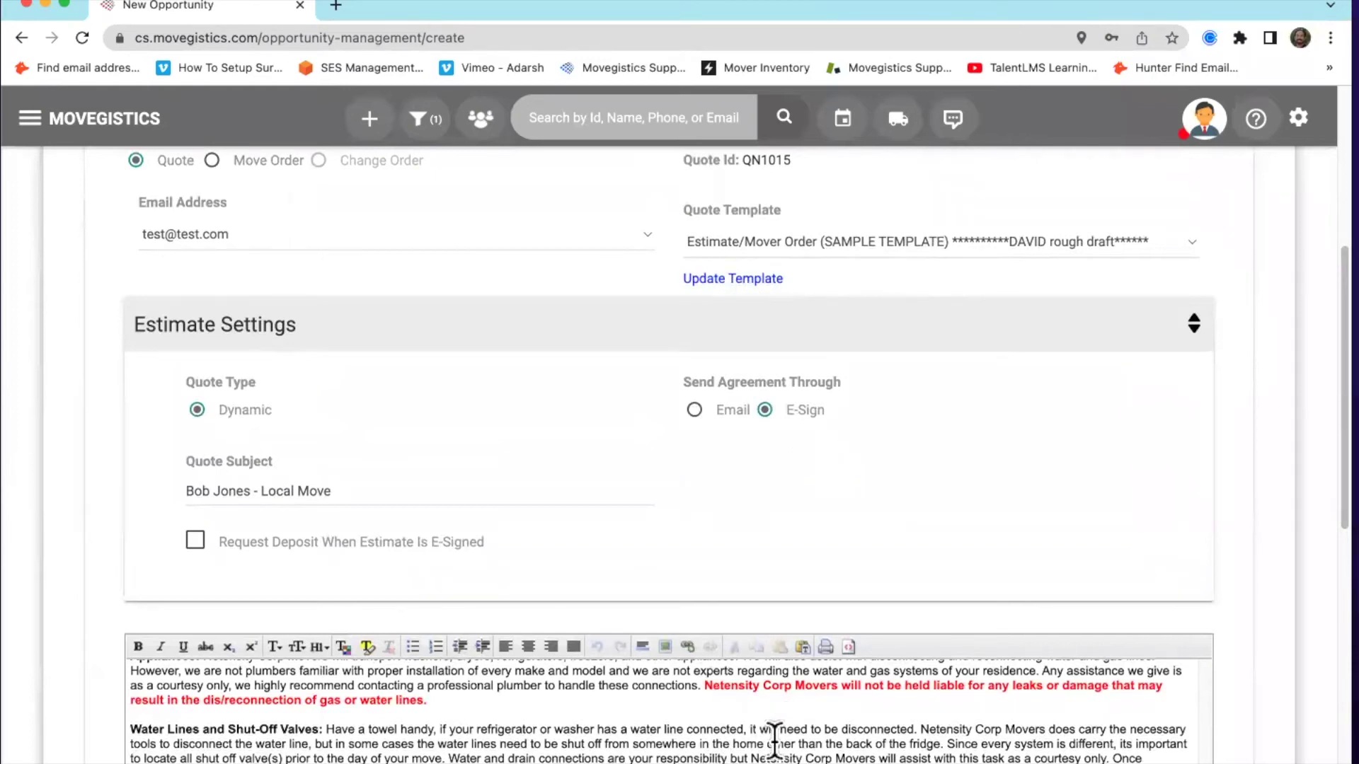
scroll(780, 544, "down", 1)
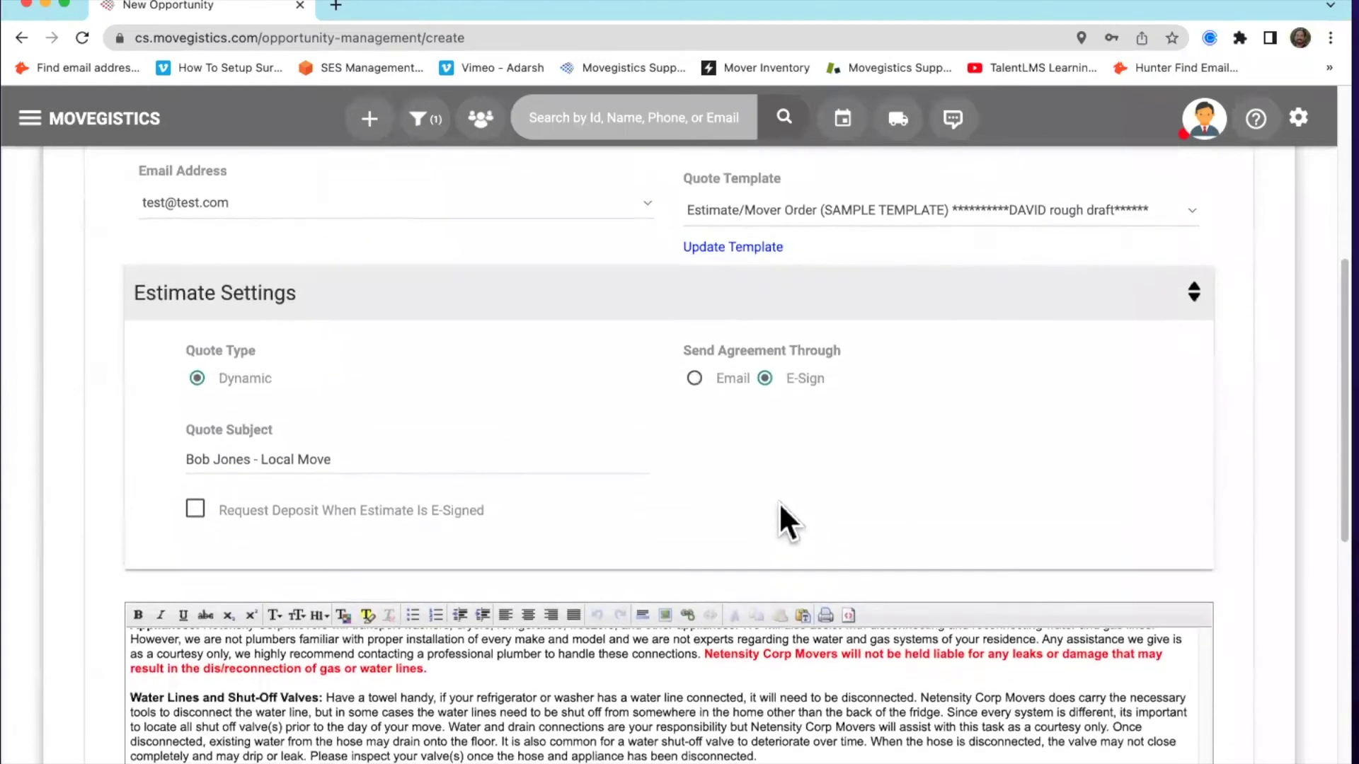
scroll(715, 439, "down", 3)
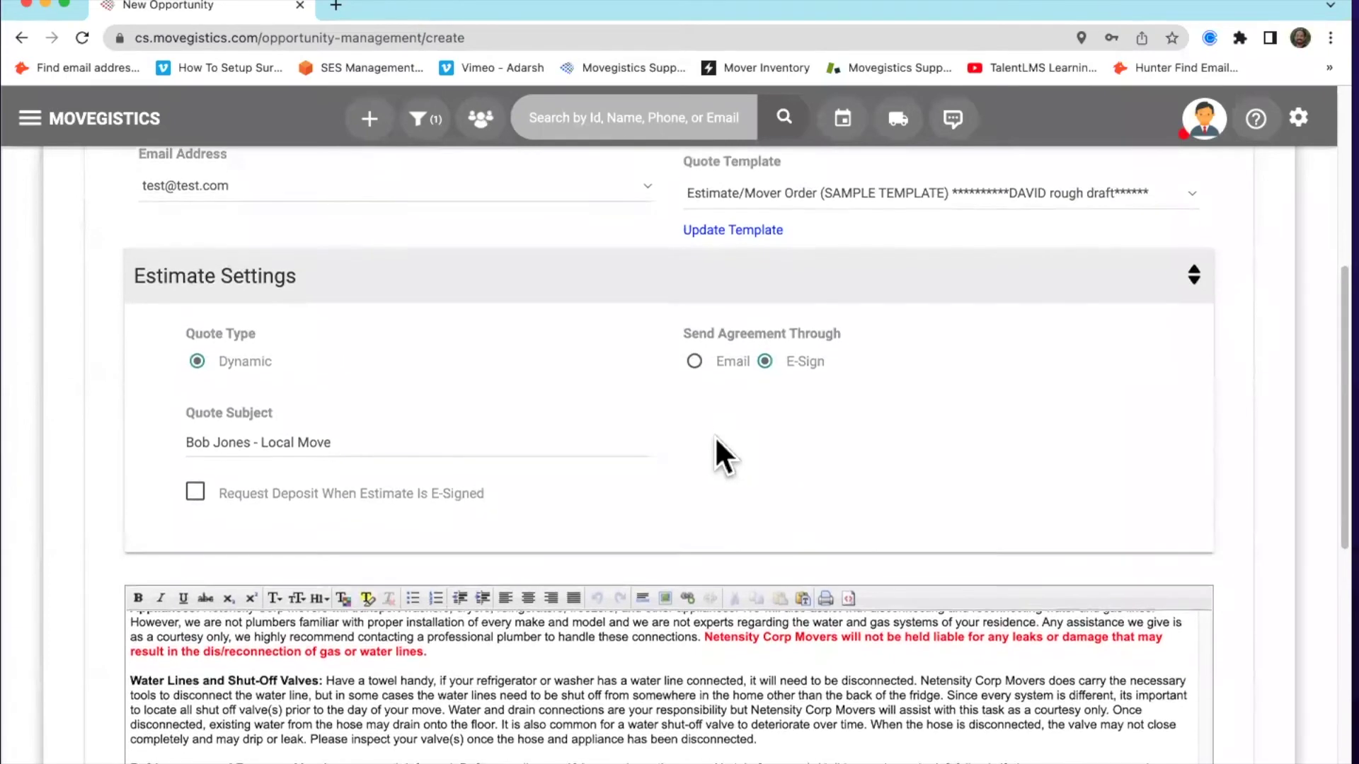
scroll(692, 435, "down", 10)
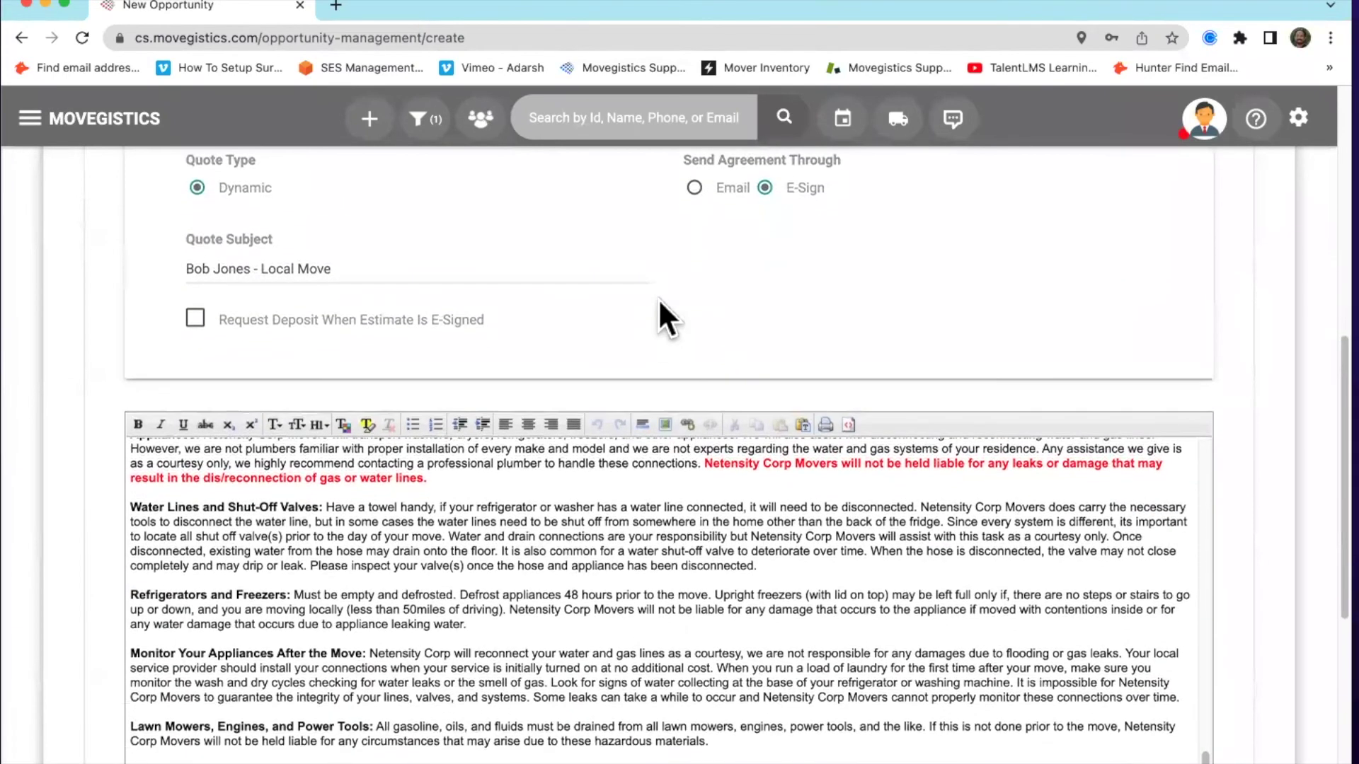
scroll(557, 458, "down", 2)
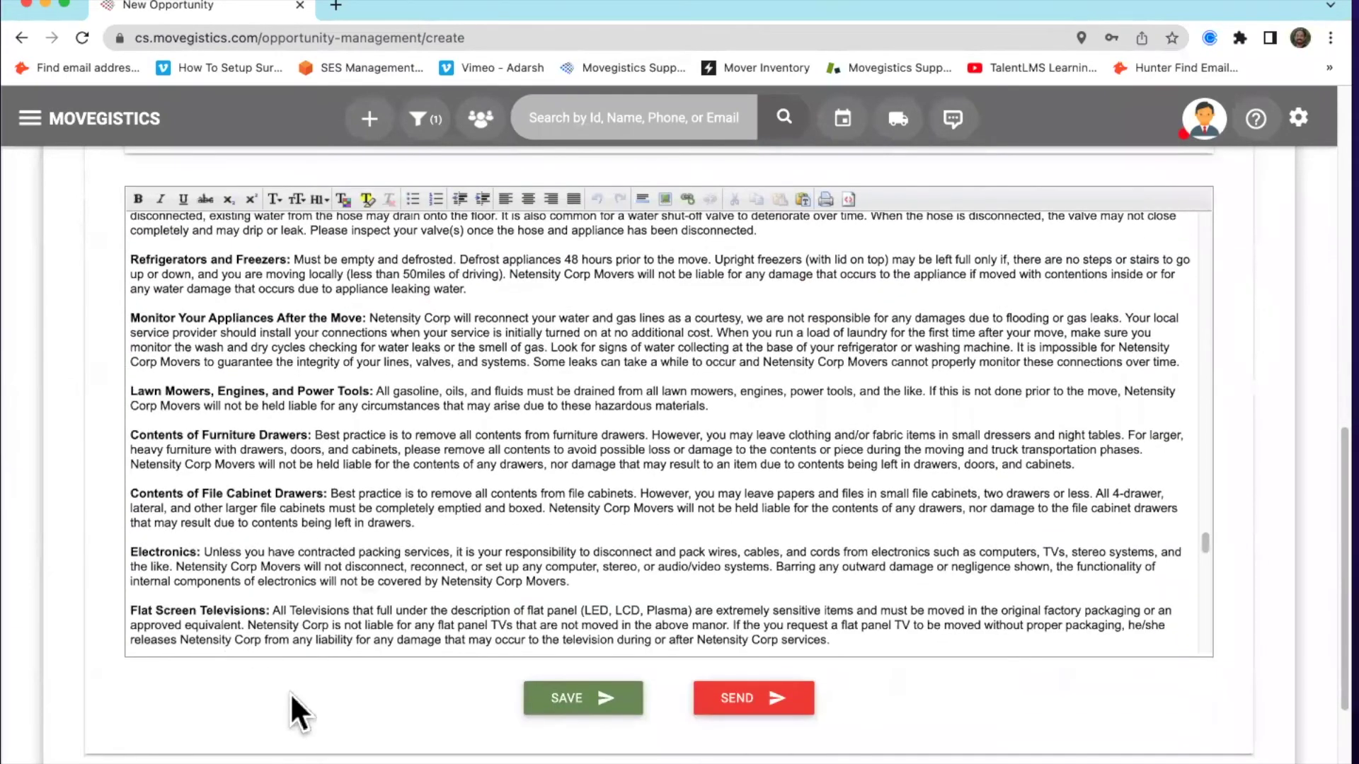
scroll(290, 692, "down", 6)
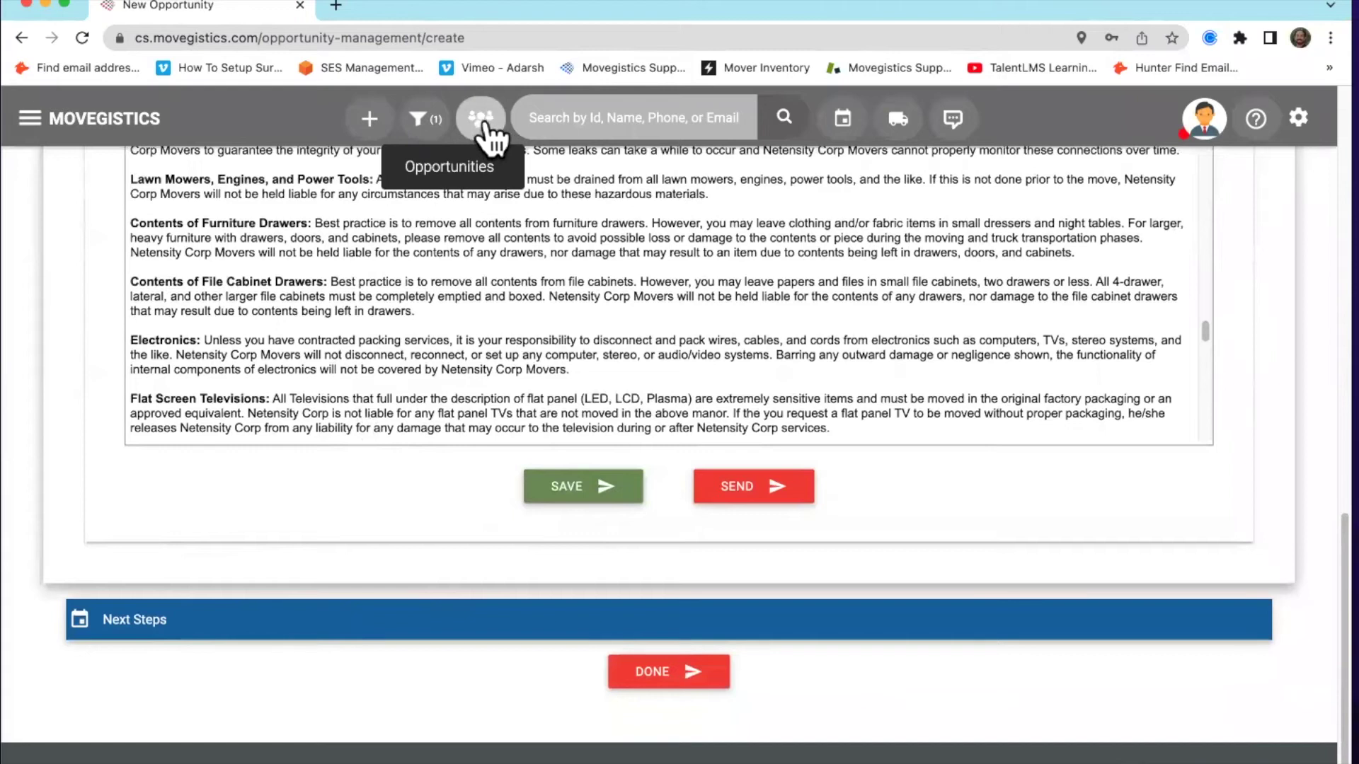
Save the estimate quote and finish the opportunity, showing its Manage Opportunity/Job page
left_click(586, 493)
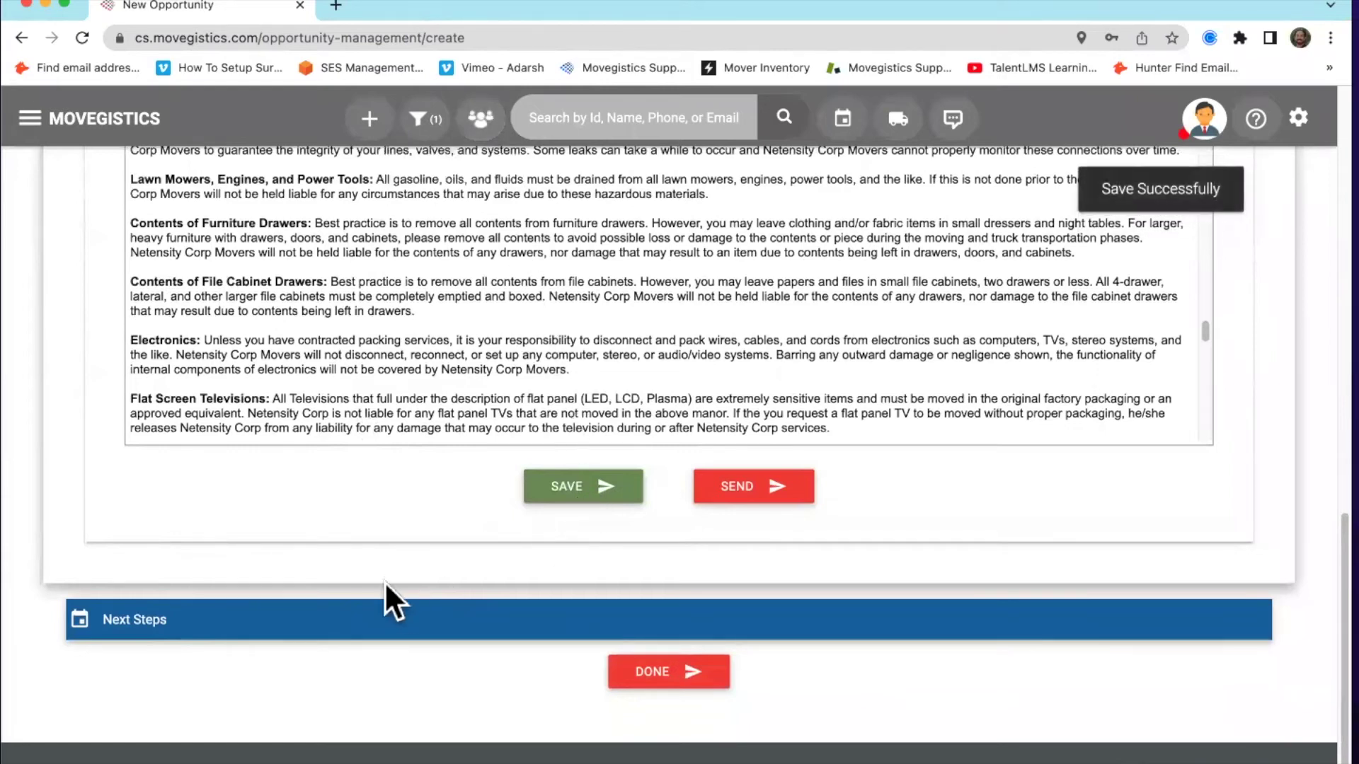
left_click(331, 617)
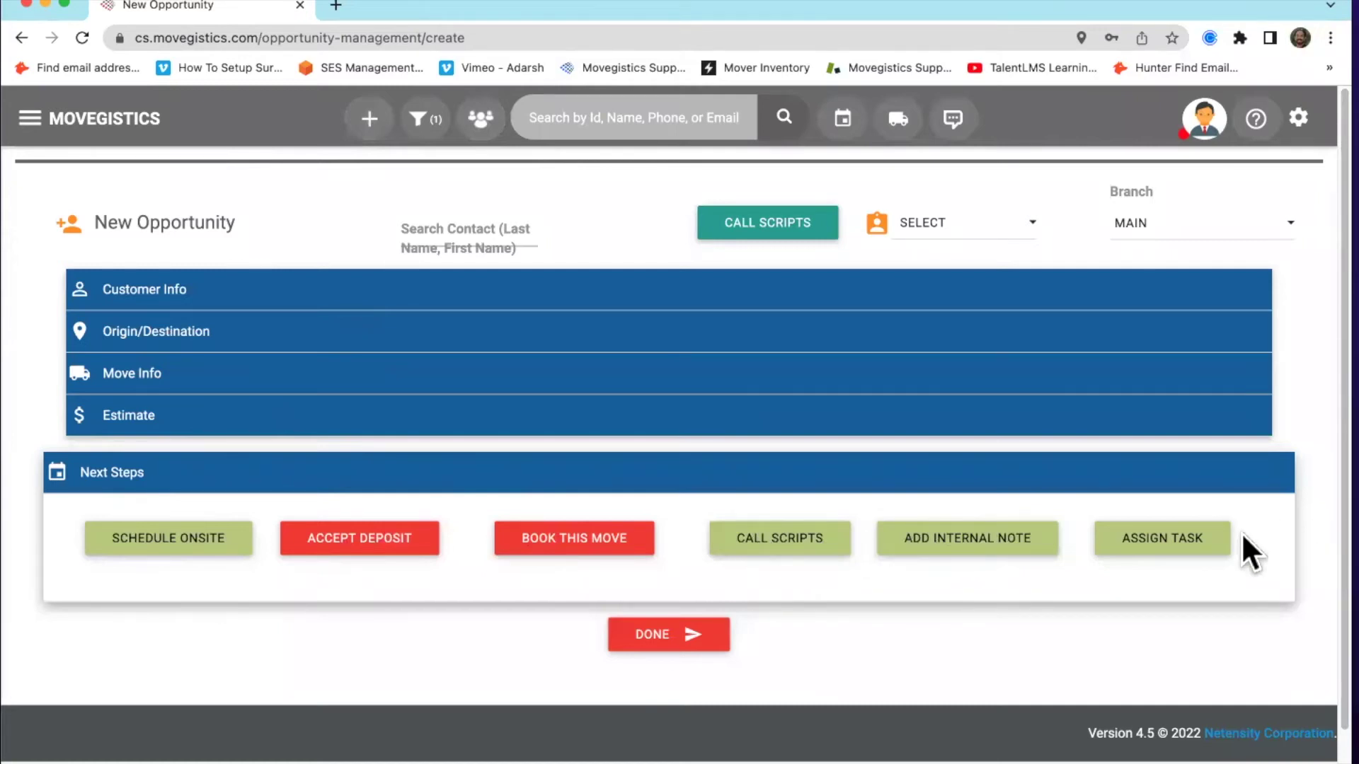
left_click(655, 646)
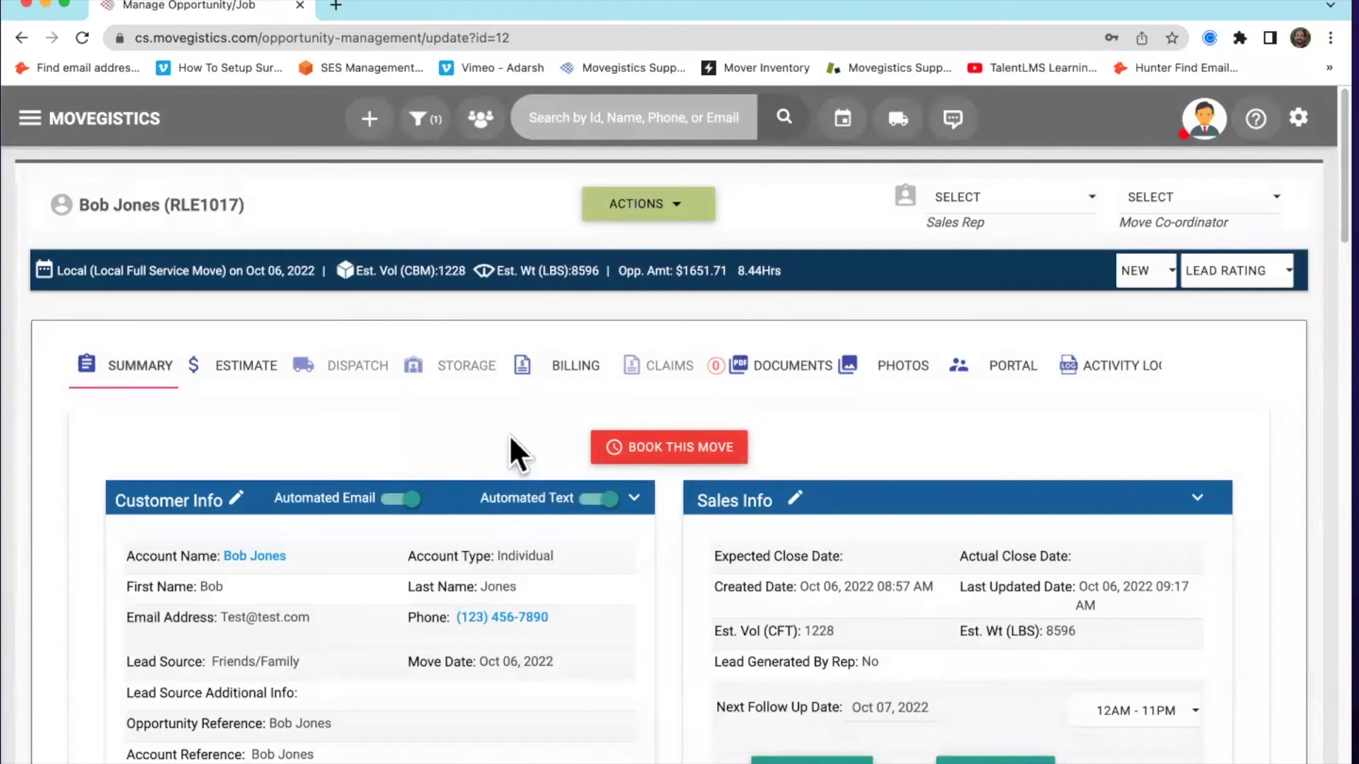
left_click(482, 120)
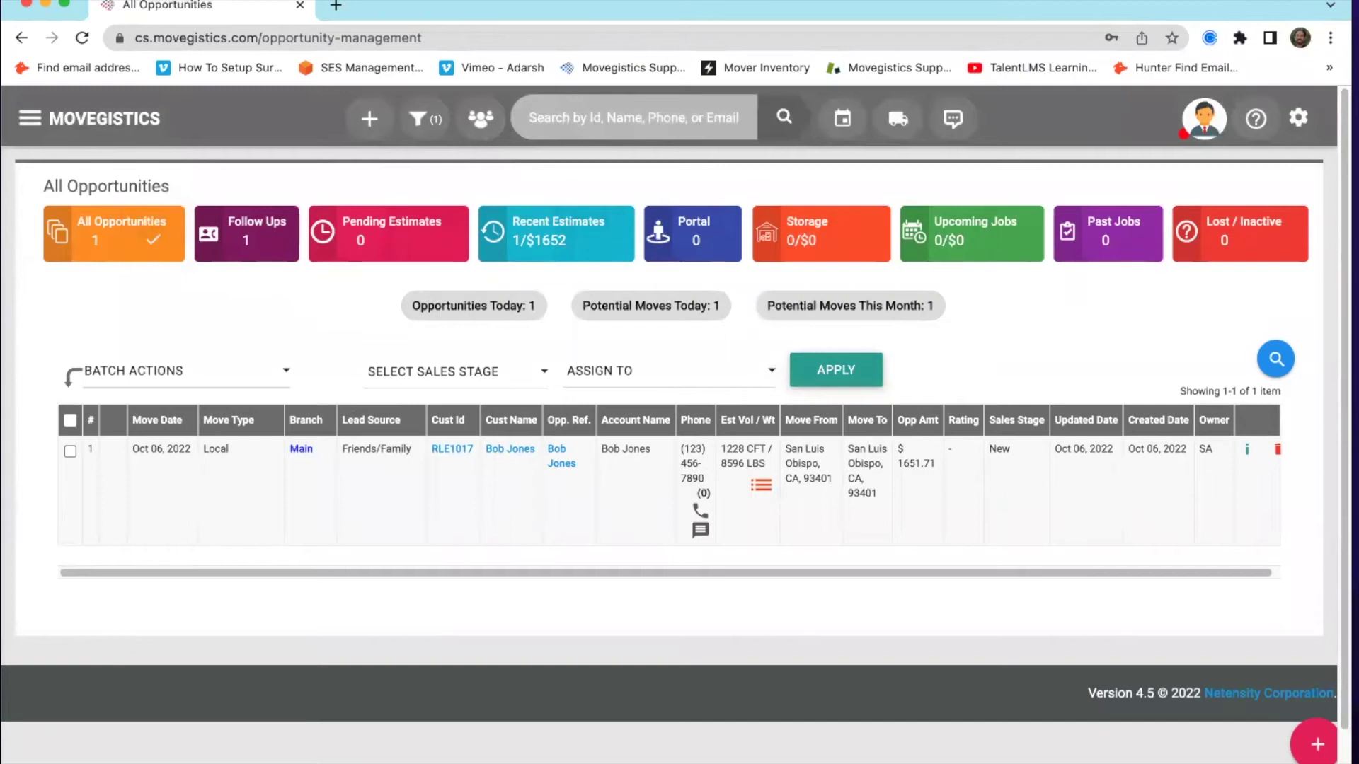
left_click(453, 450)
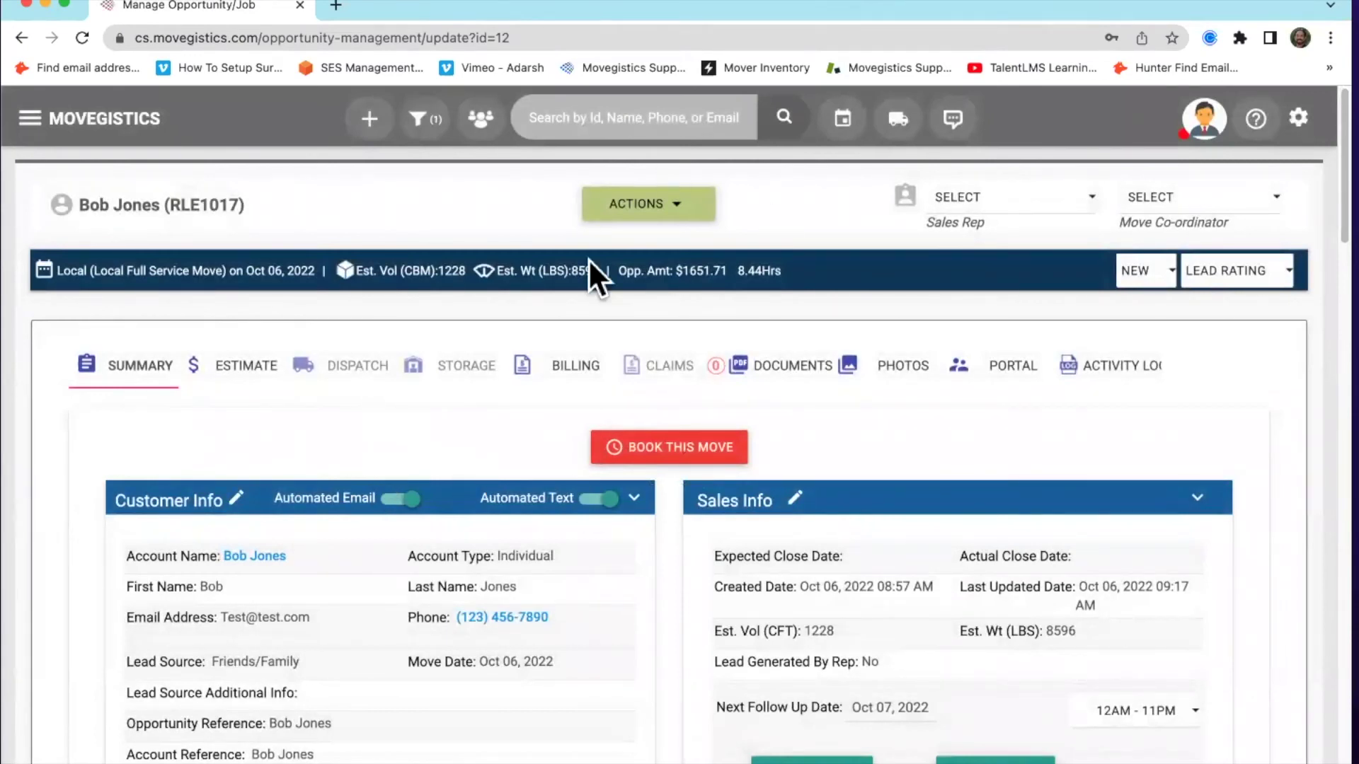
left_click(368, 122)
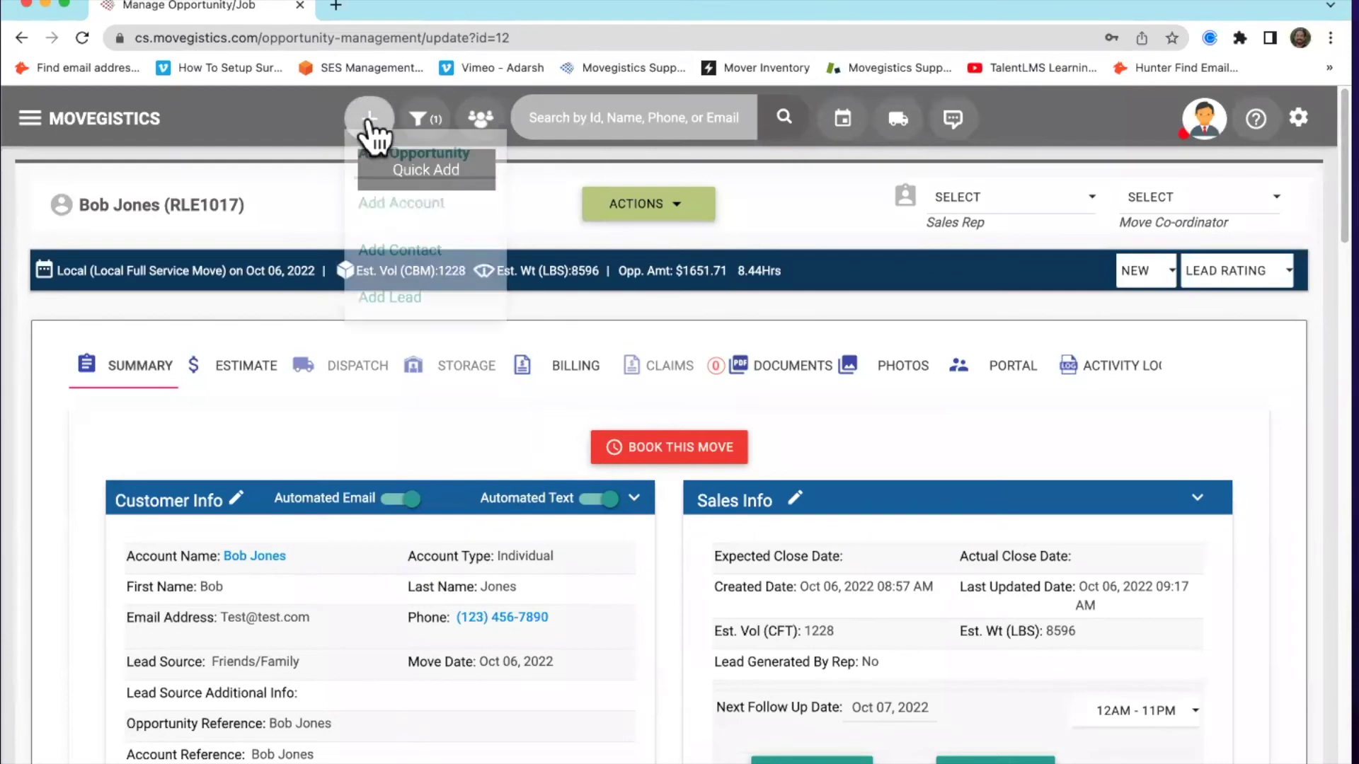
left_click(296, 180)
scroll(334, 206, "down", 1)
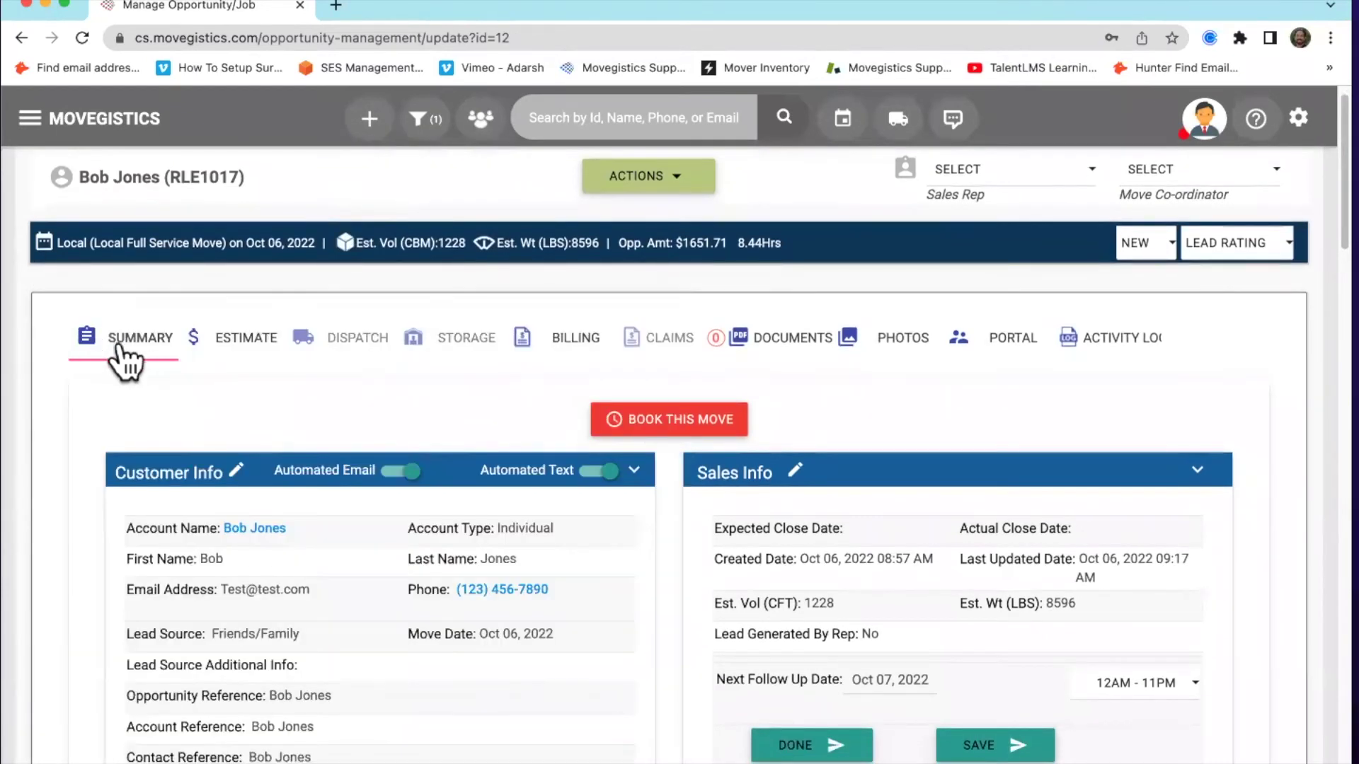
scroll(290, 403, "down", 3)
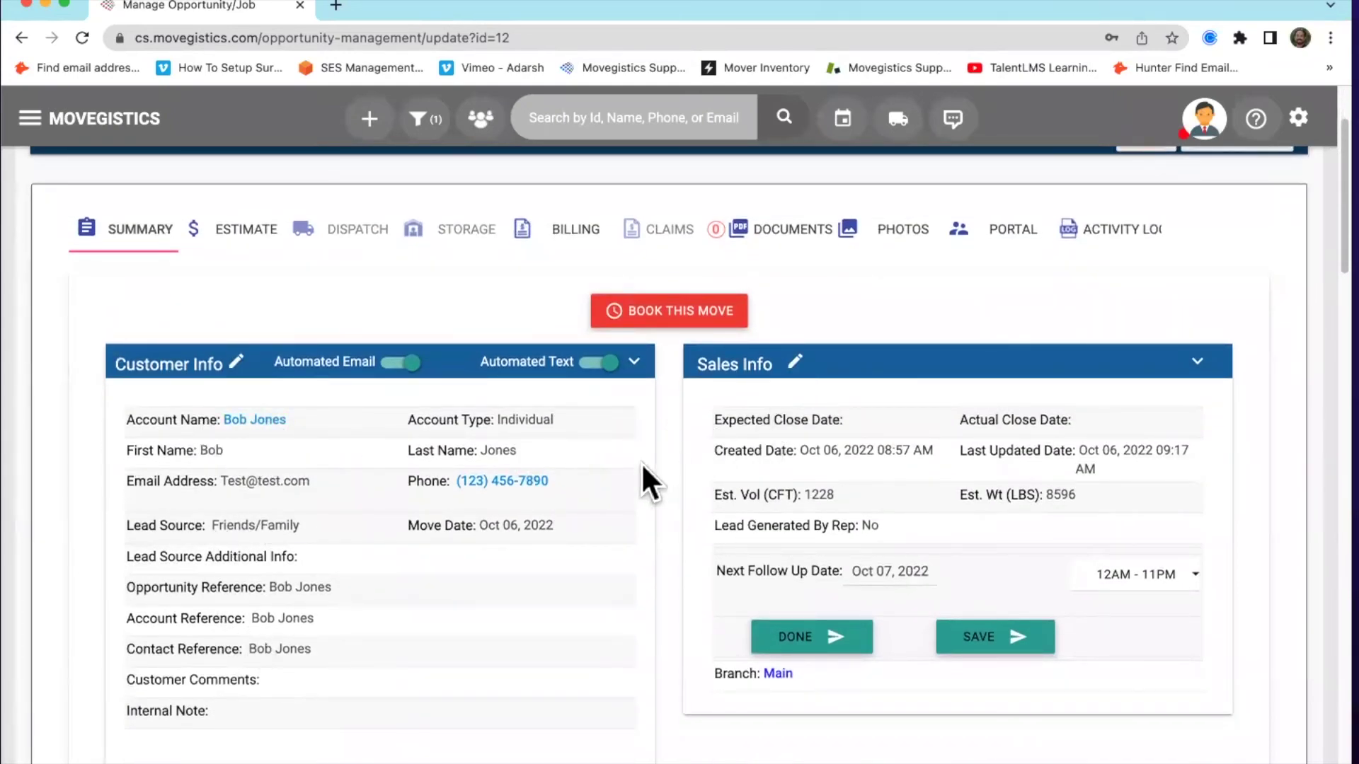
scroll(640, 462, "down", 7)
scroll(242, 548, "down", 10)
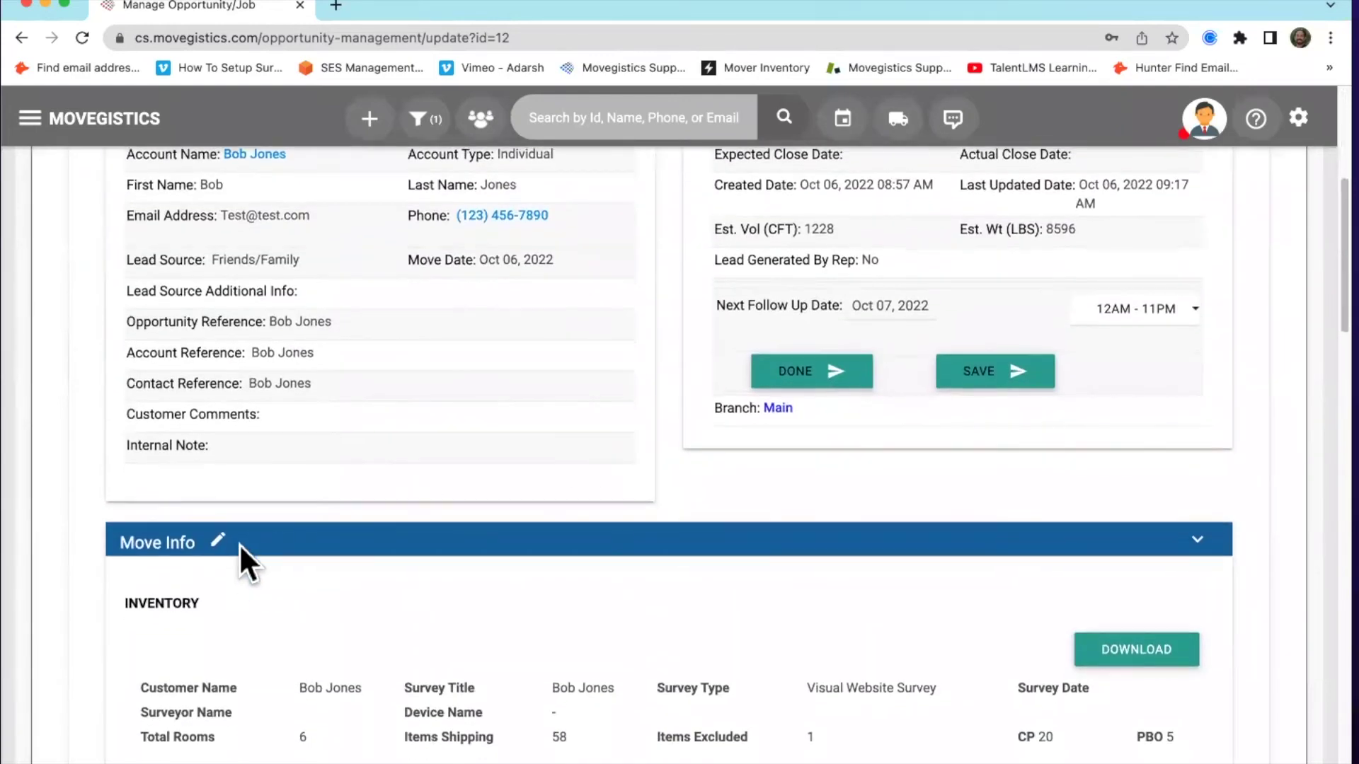
scroll(481, 558, "down", 5)
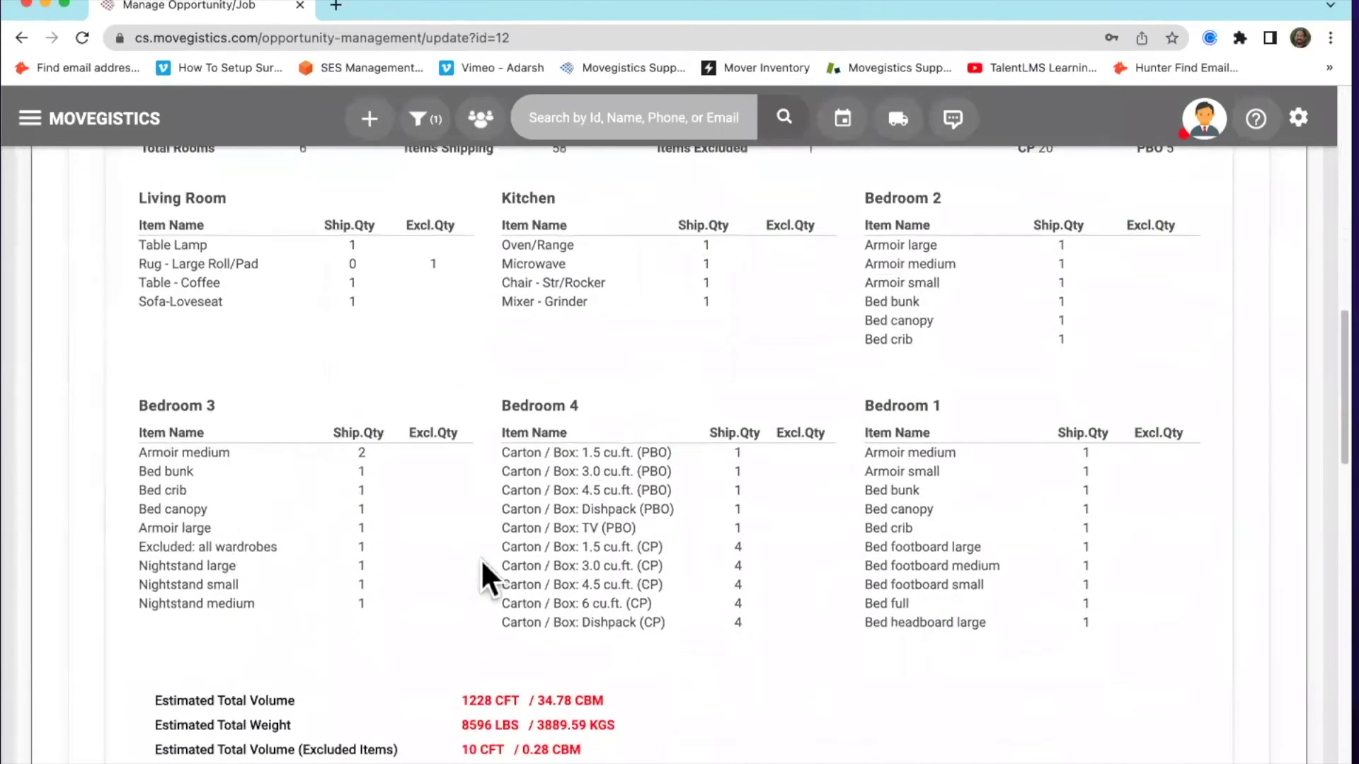
scroll(406, 478, "down", 5)
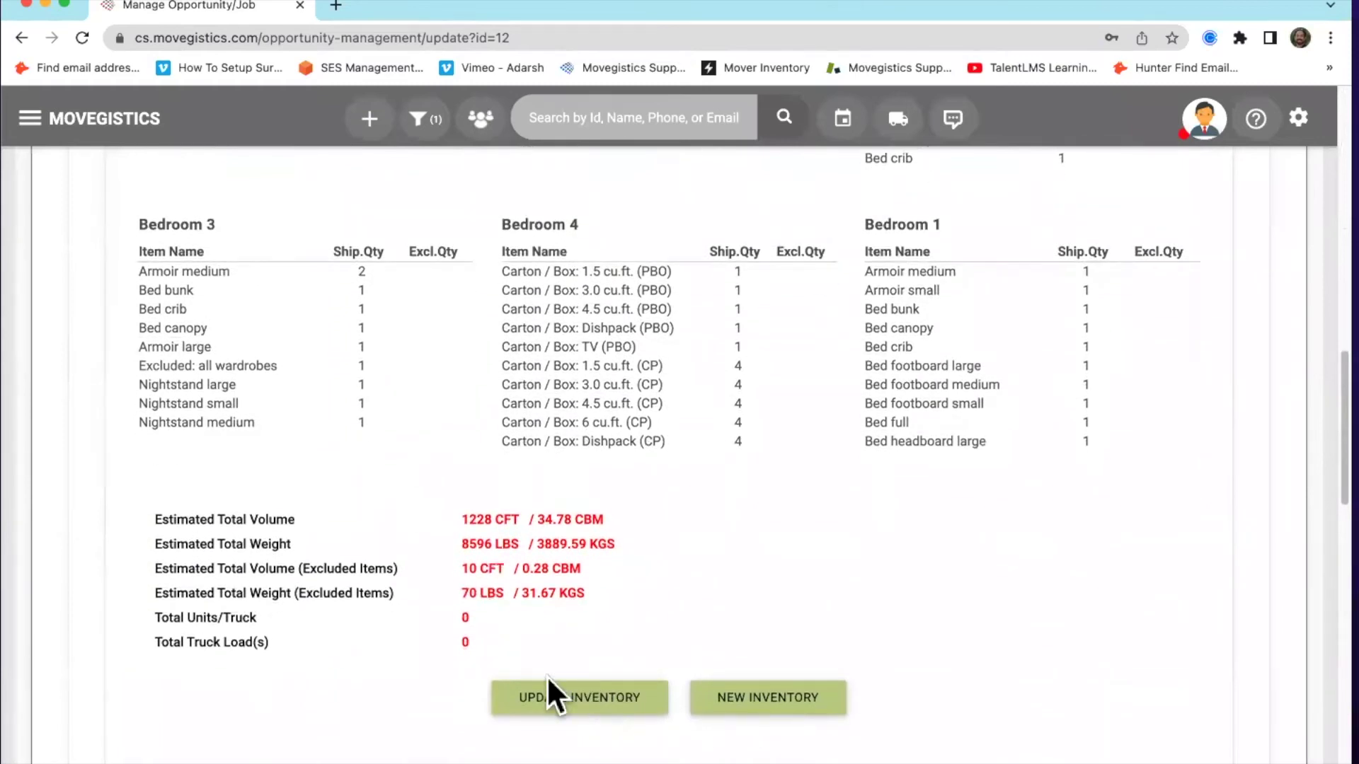
scroll(772, 524, "down", 2)
scroll(761, 523, "down", 3)
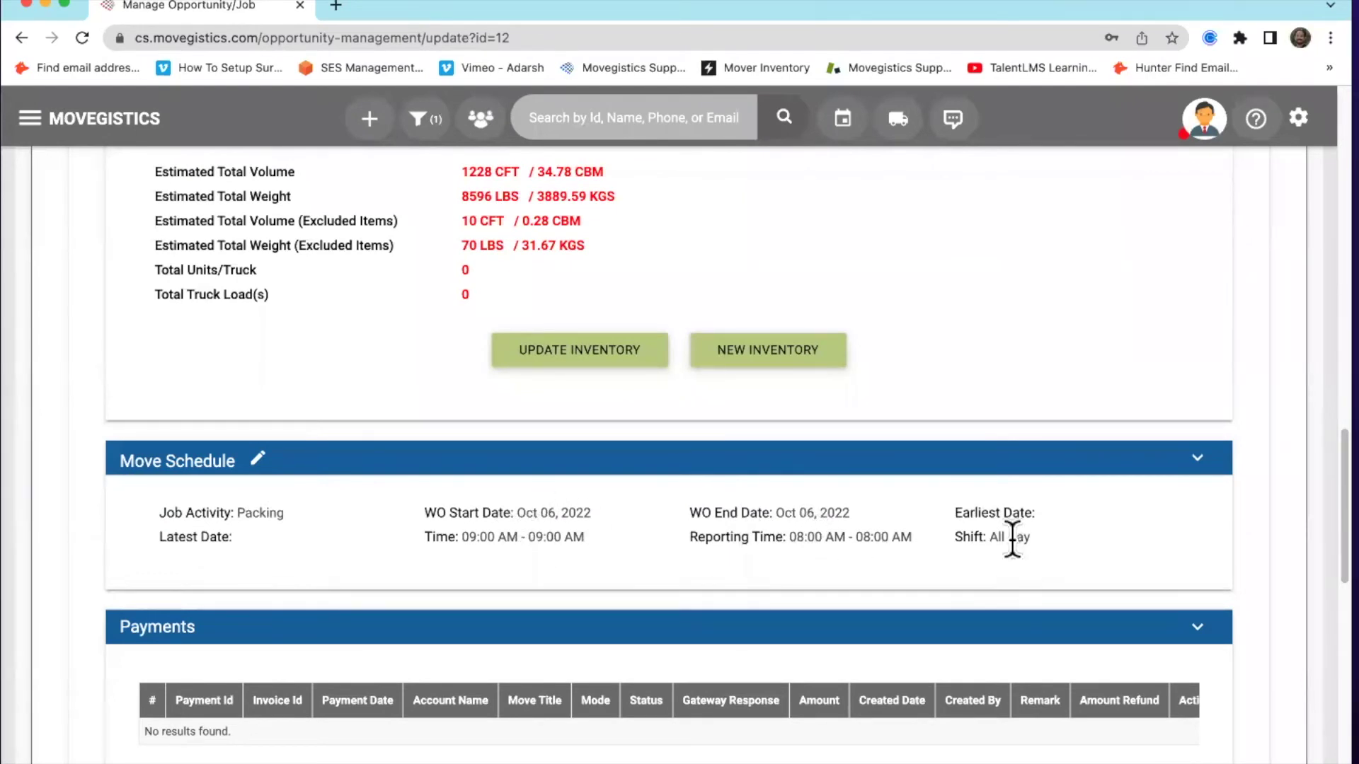
scroll(976, 559, "down", 4)
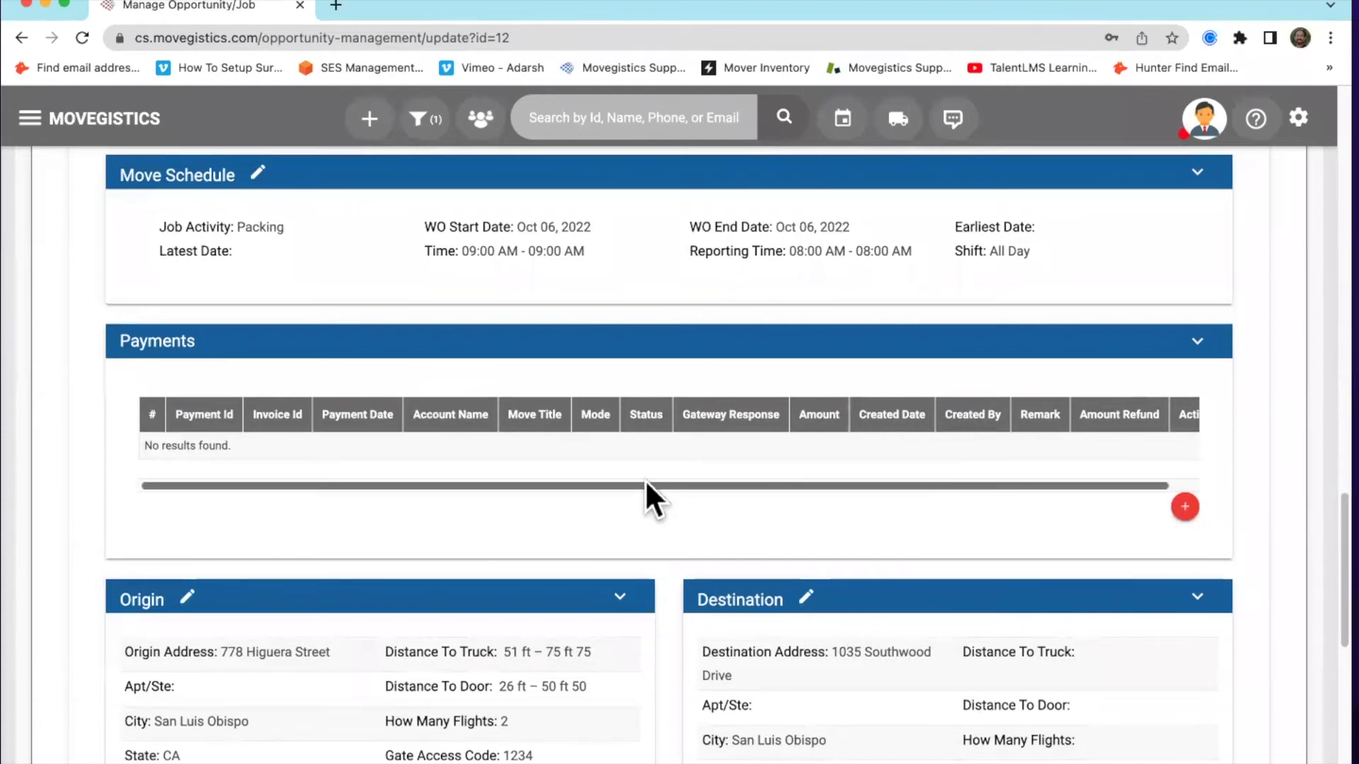
scroll(658, 488, "down", 5)
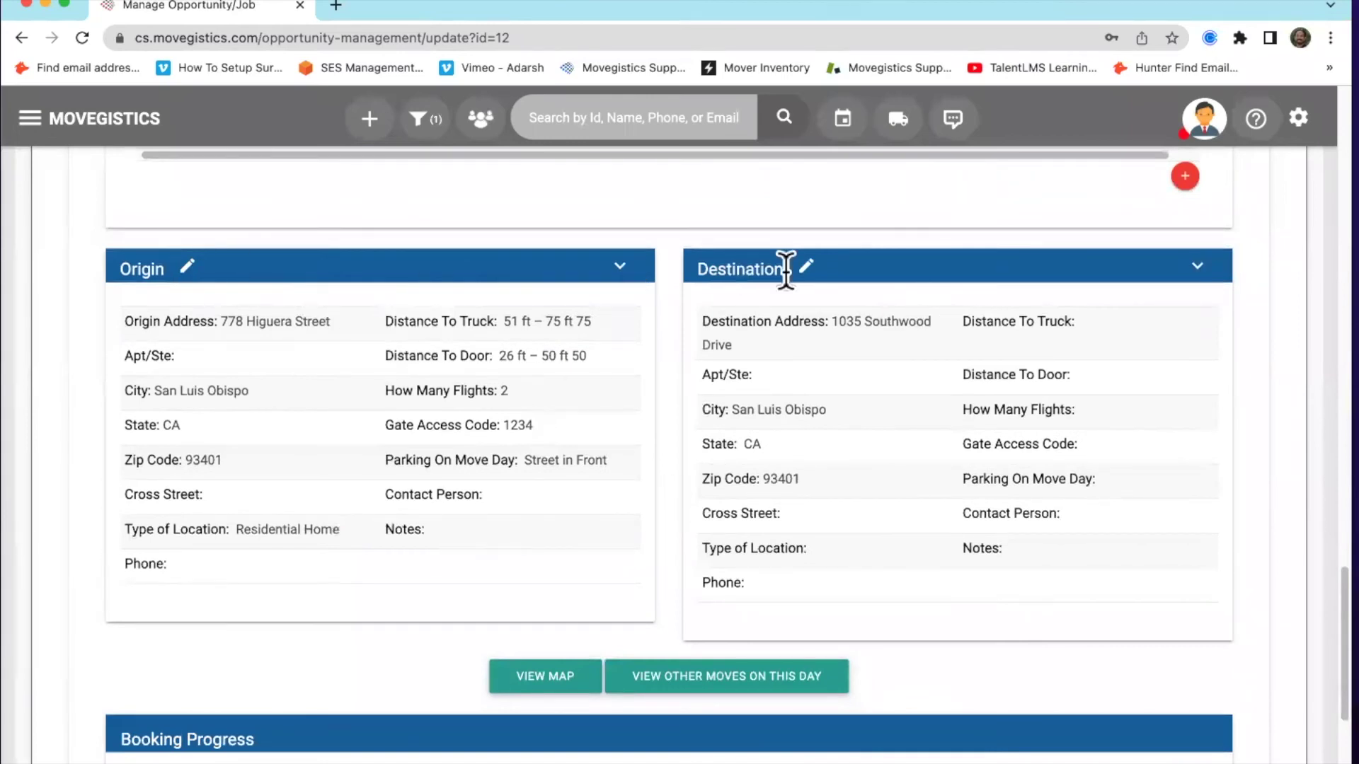
scroll(704, 376, "down", 4)
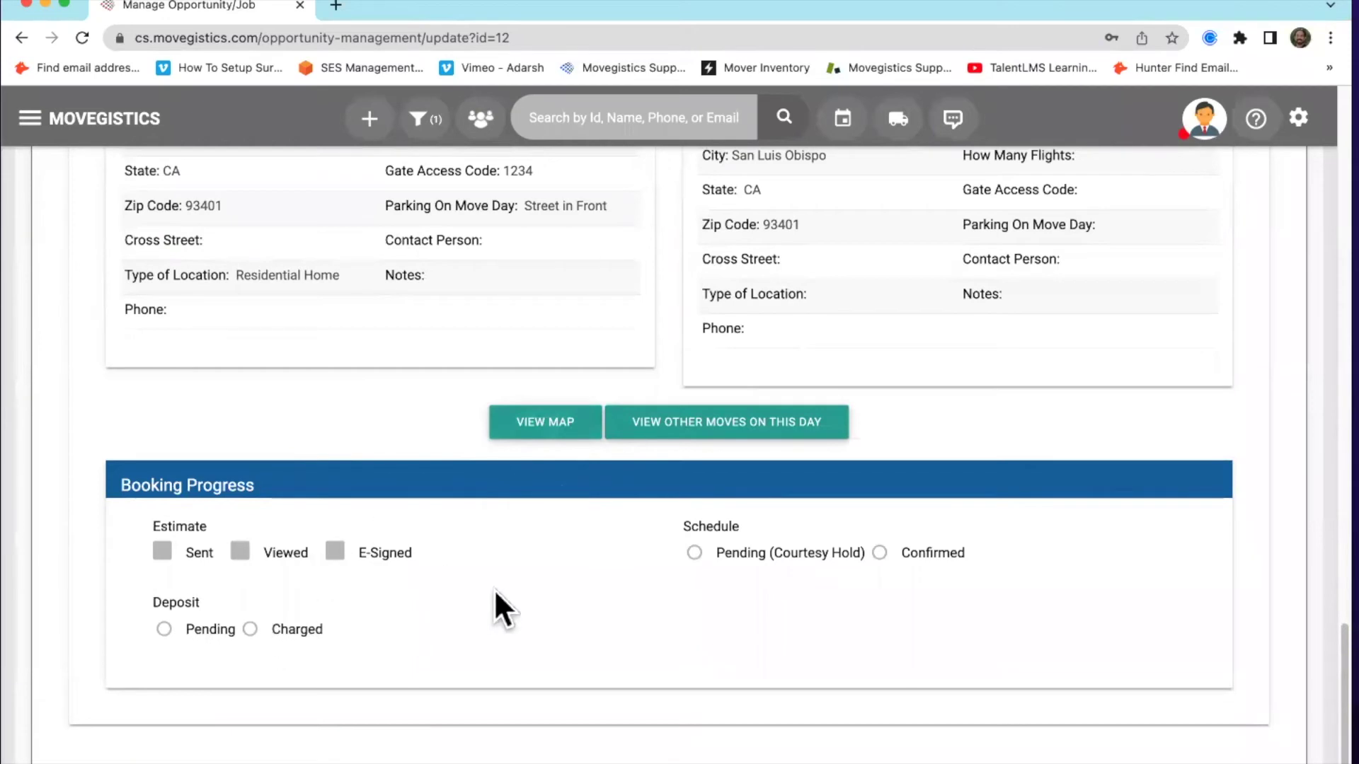
scroll(558, 613, "up", 1)
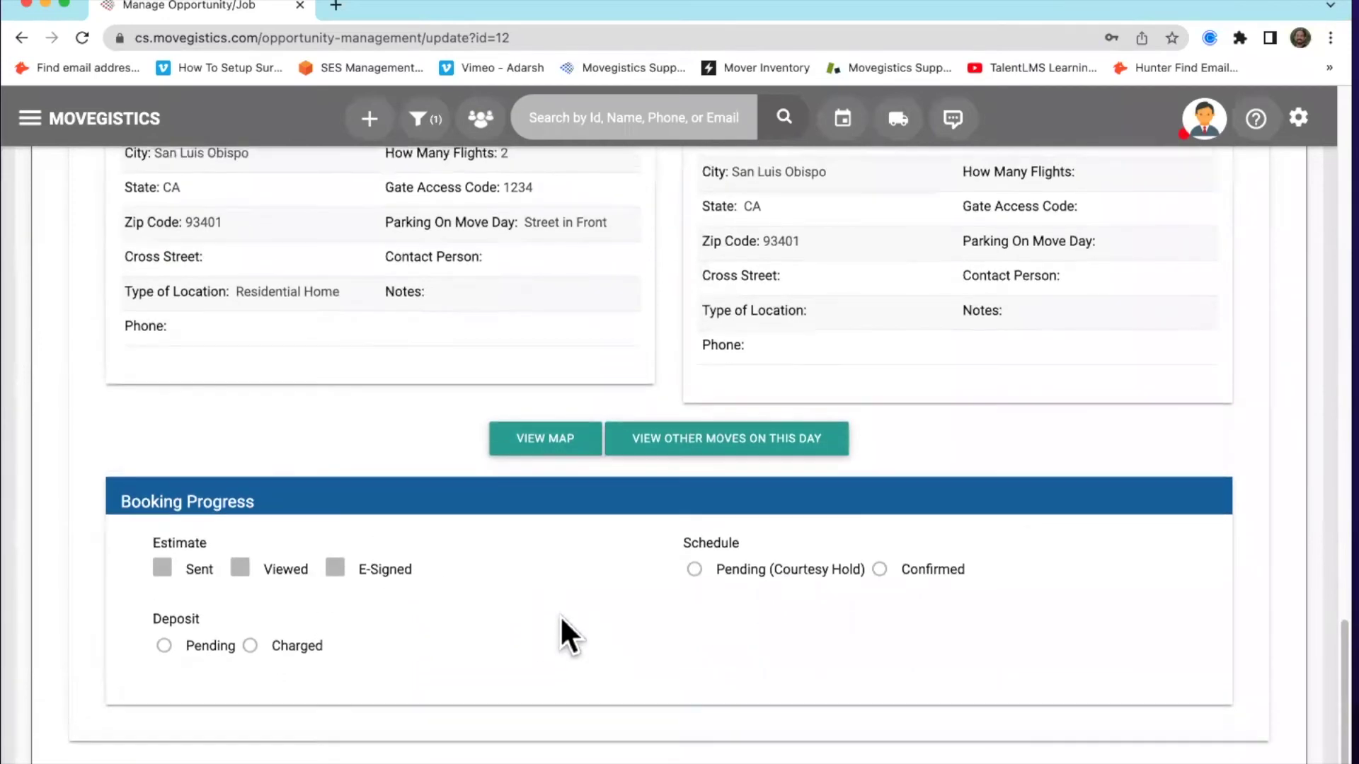
scroll(559, 614, "up", 20)
scroll(542, 619, "up", 15)
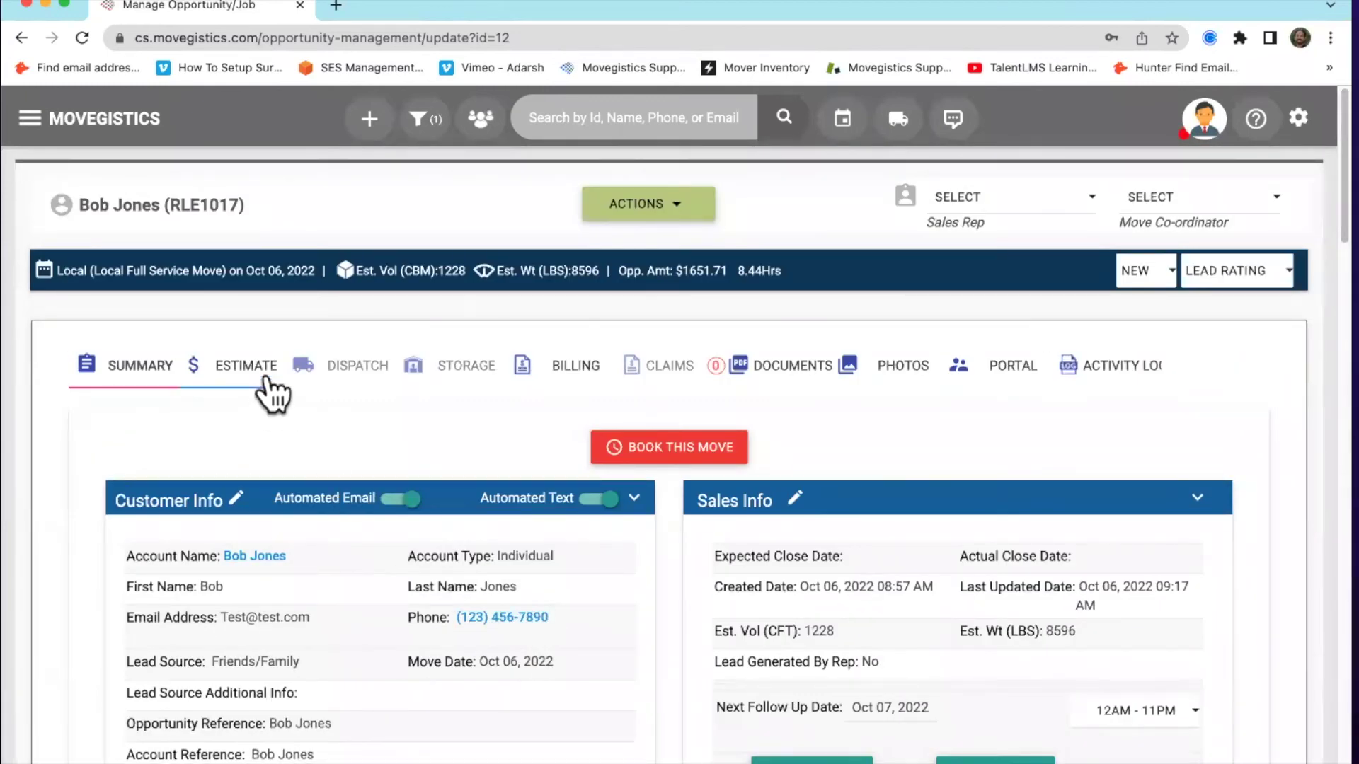
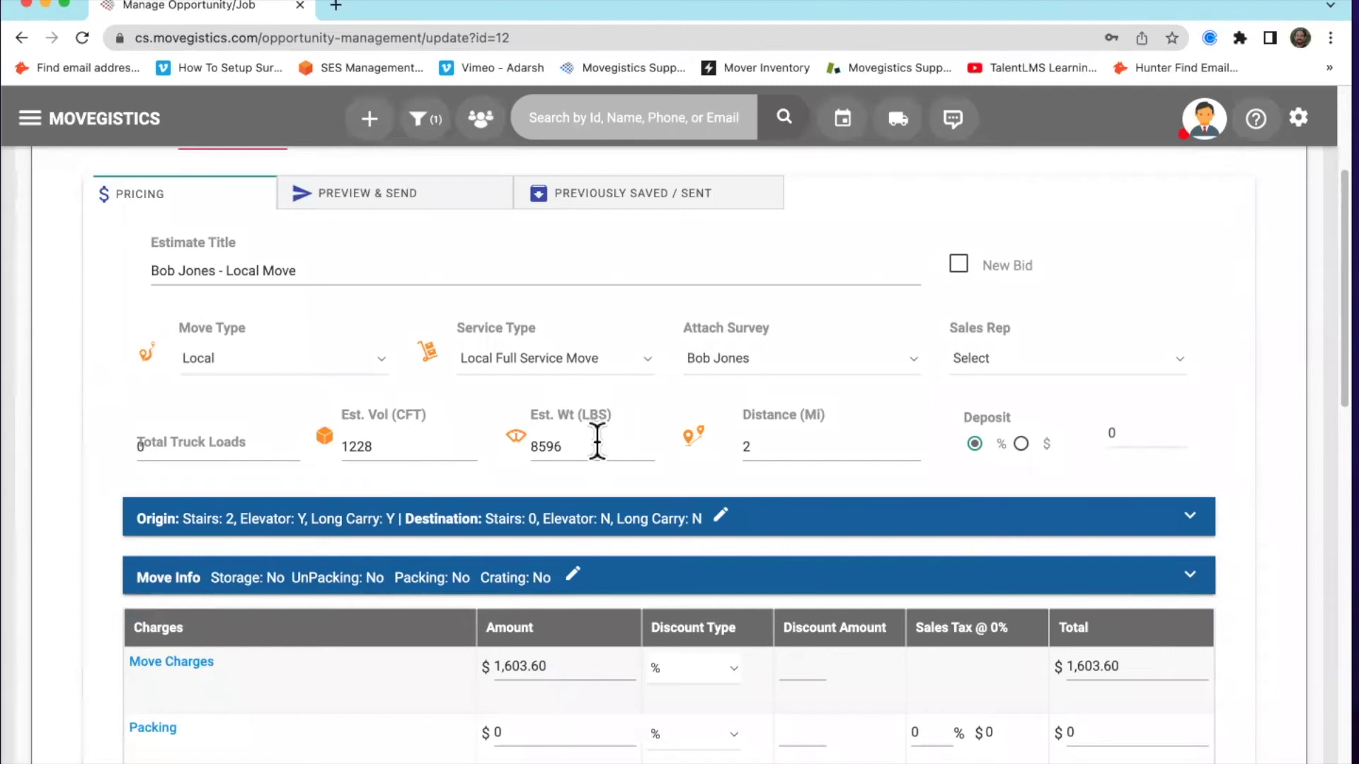
scroll(610, 475, "down", 1)
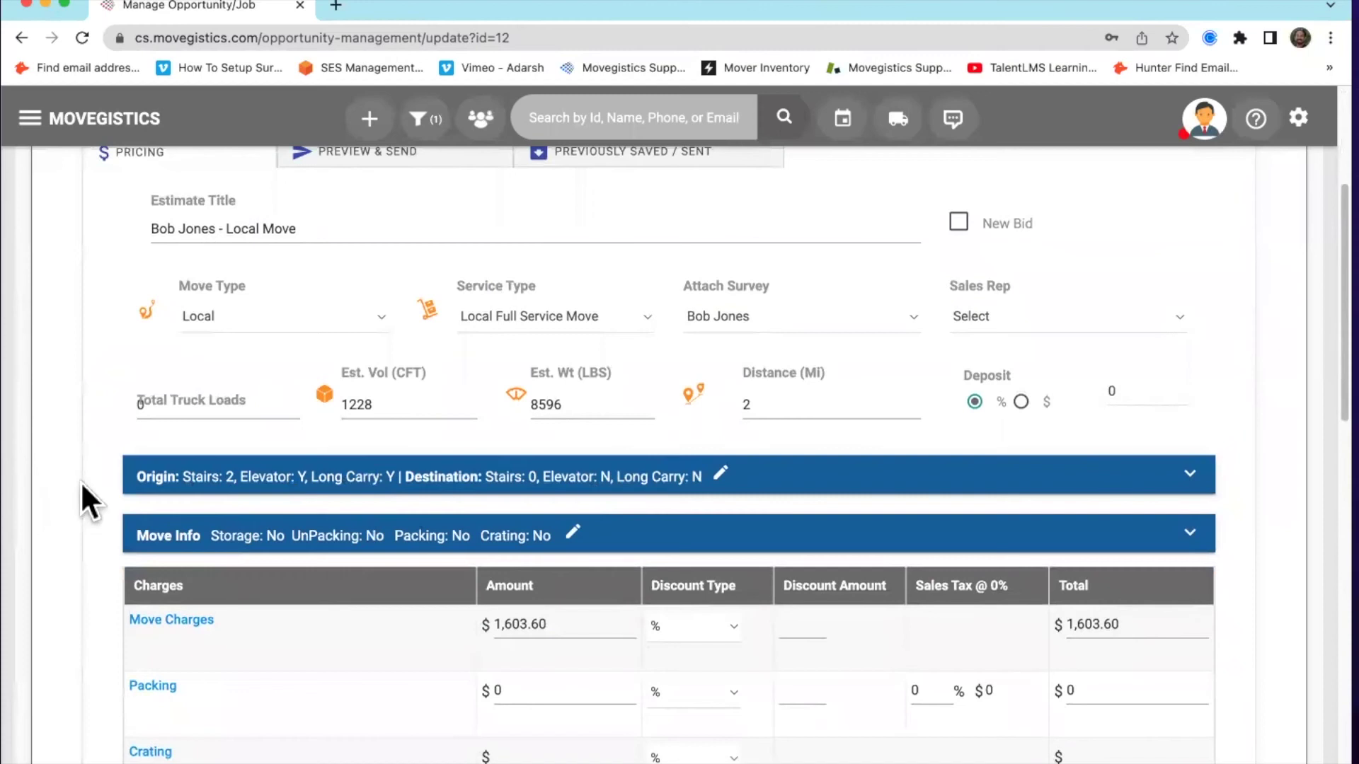
Open the Move Charges pricing, showing auto-pricing of 1228 cu ft, 8596 lbs, 3 men, 1 truck
scroll(80, 484, "down", 5)
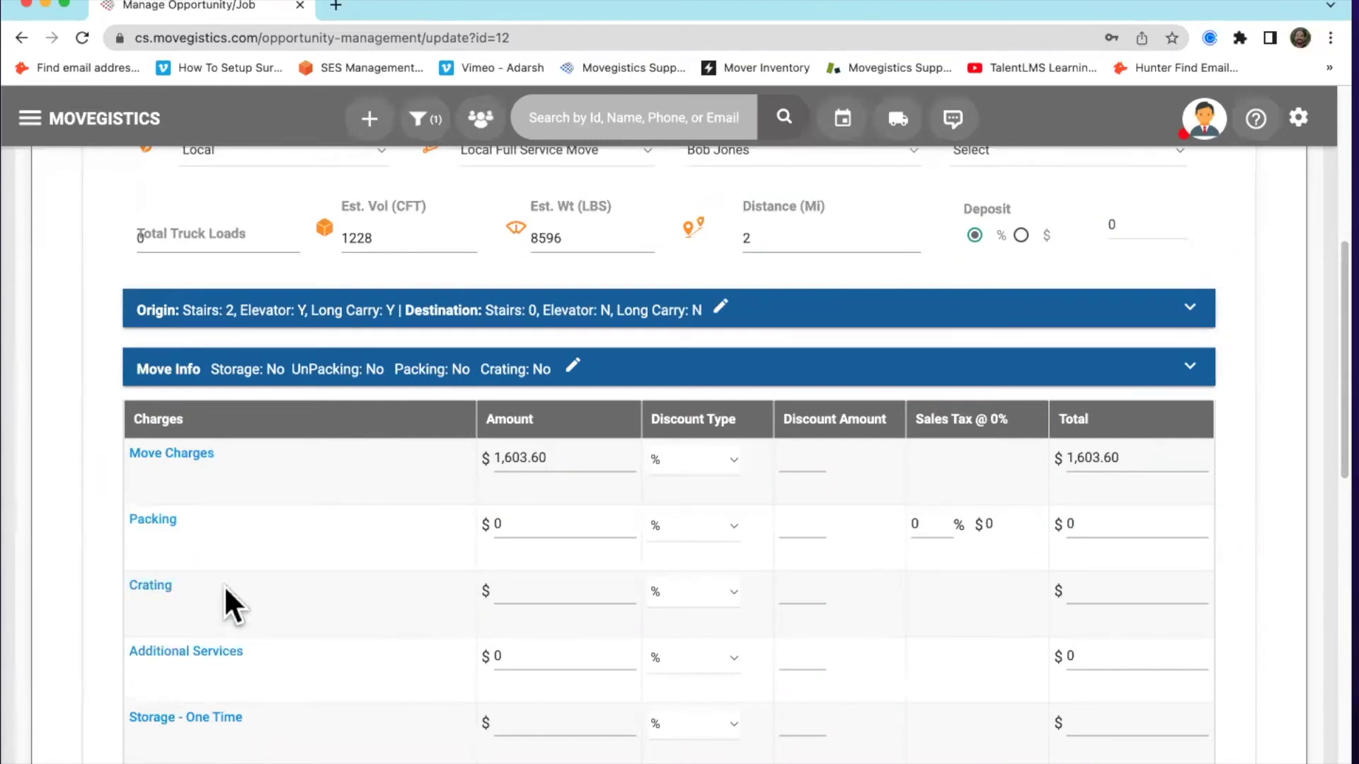
scroll(227, 561, "up", 1)
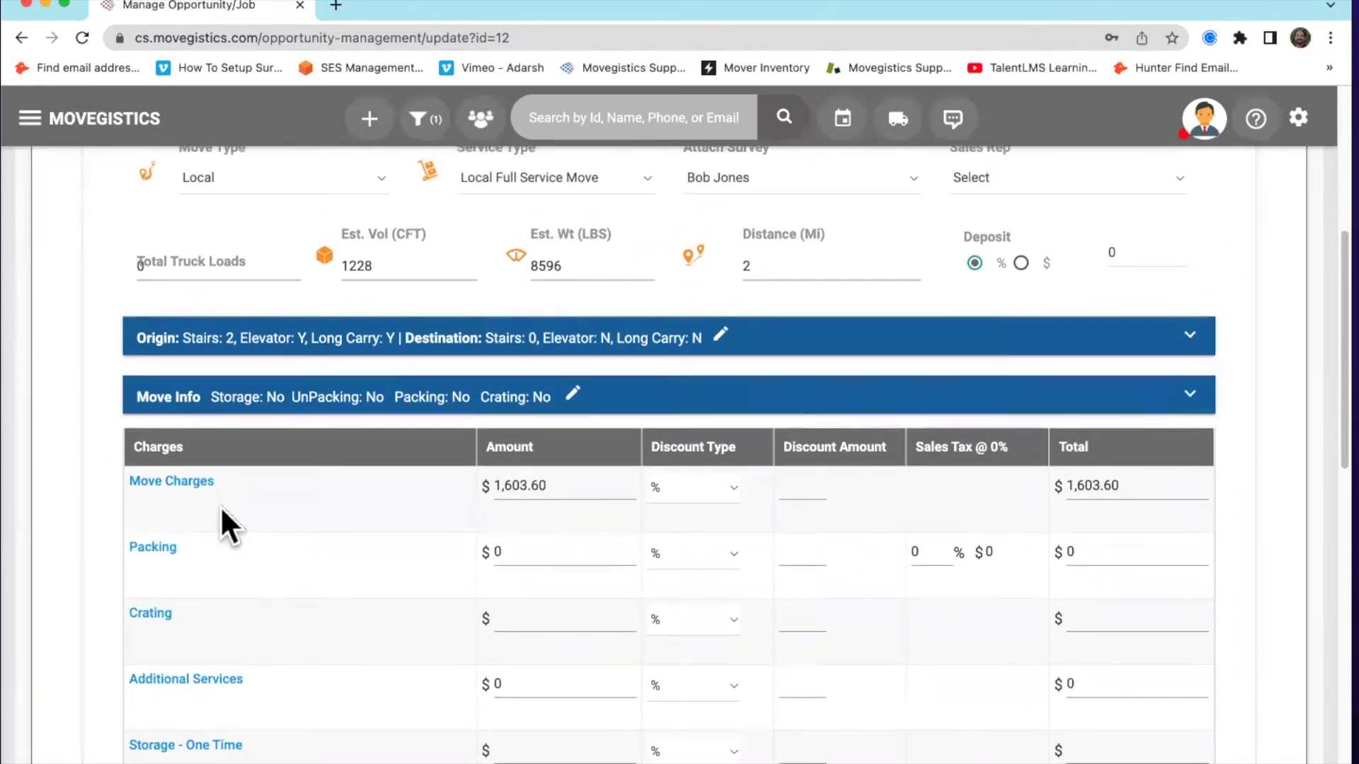
left_click(167, 484)
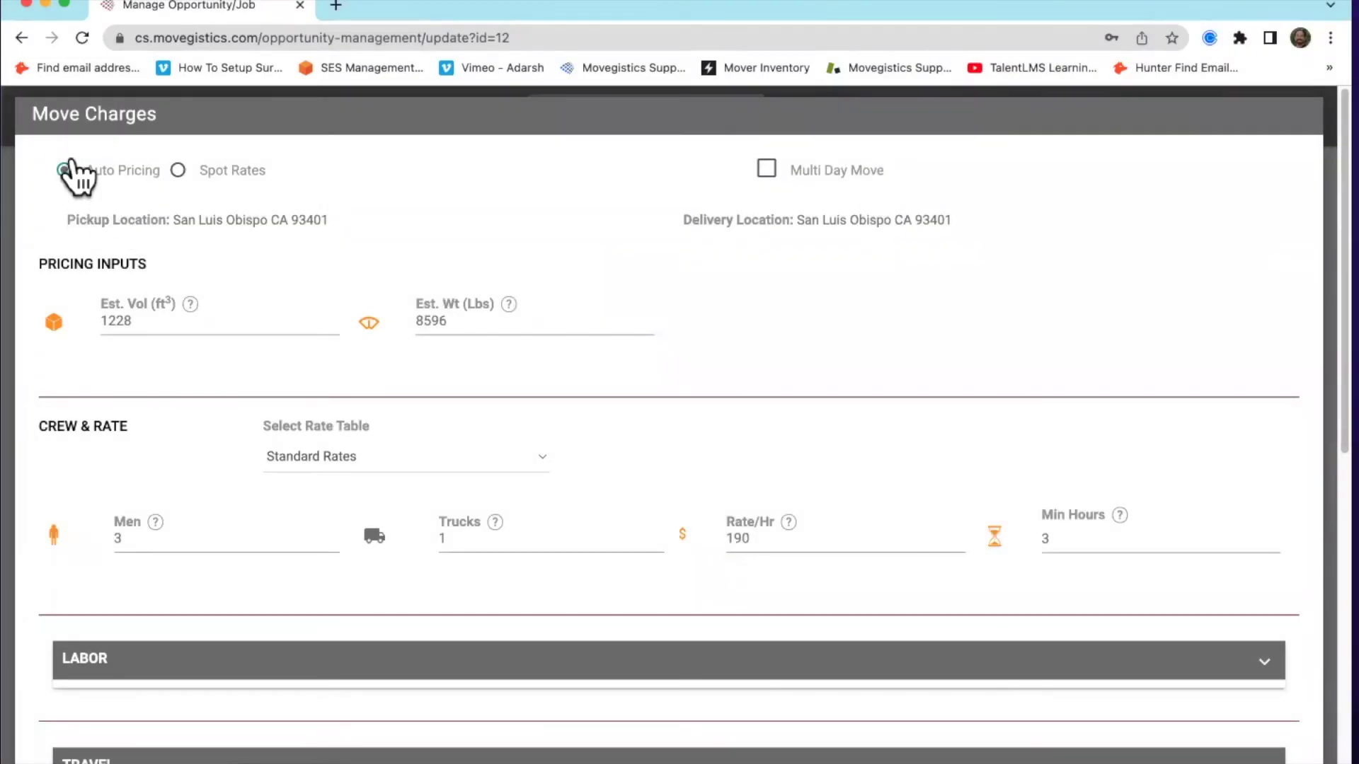
Switch the move charges to Spot Rates, leaving an empty charges table at $0
left_click(179, 170)
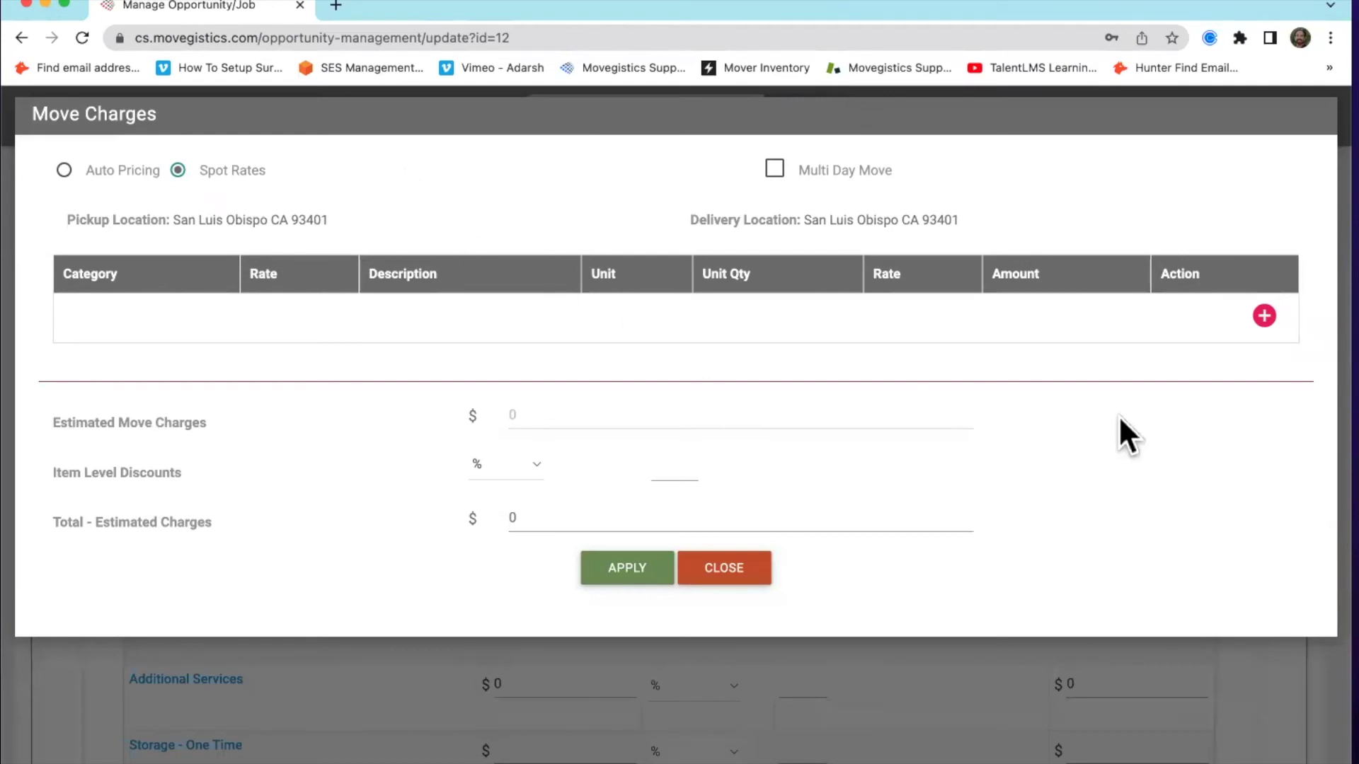
left_click(1263, 316)
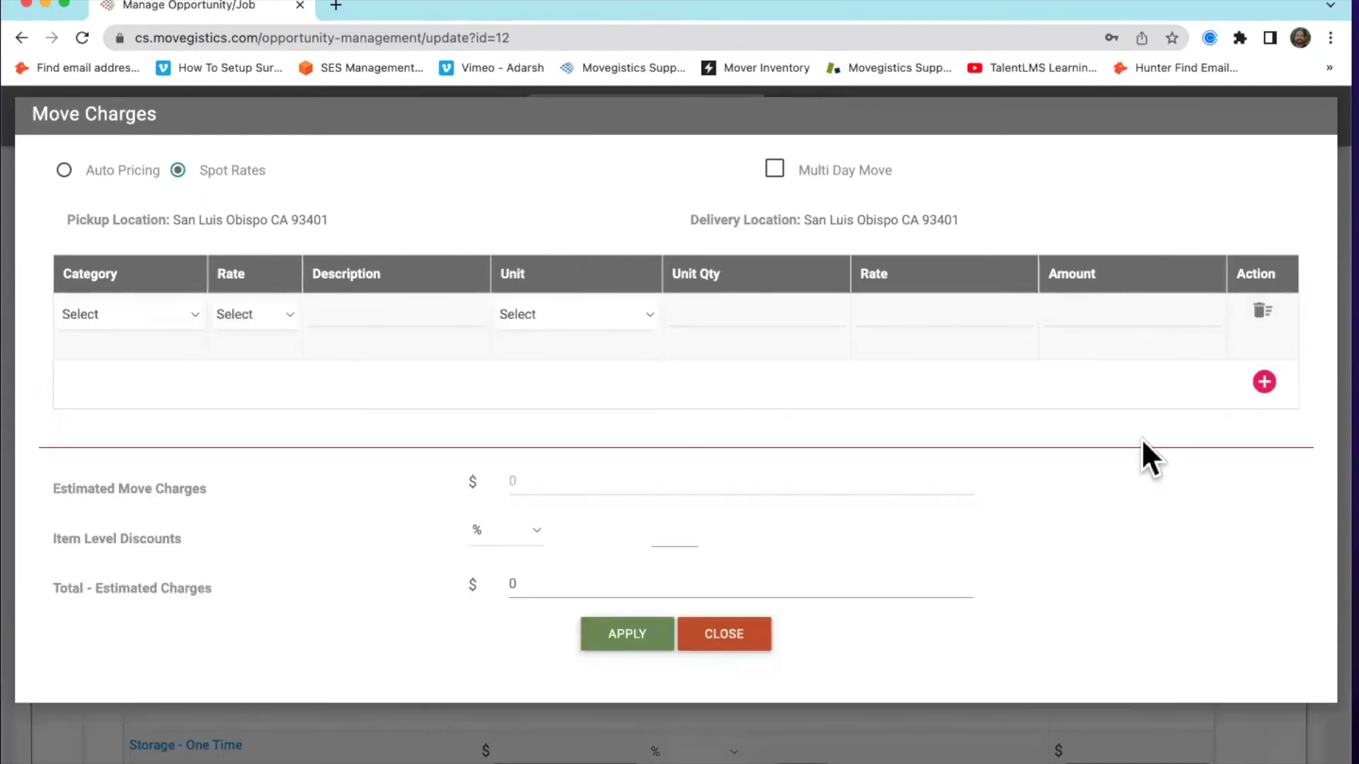
left_click(102, 313)
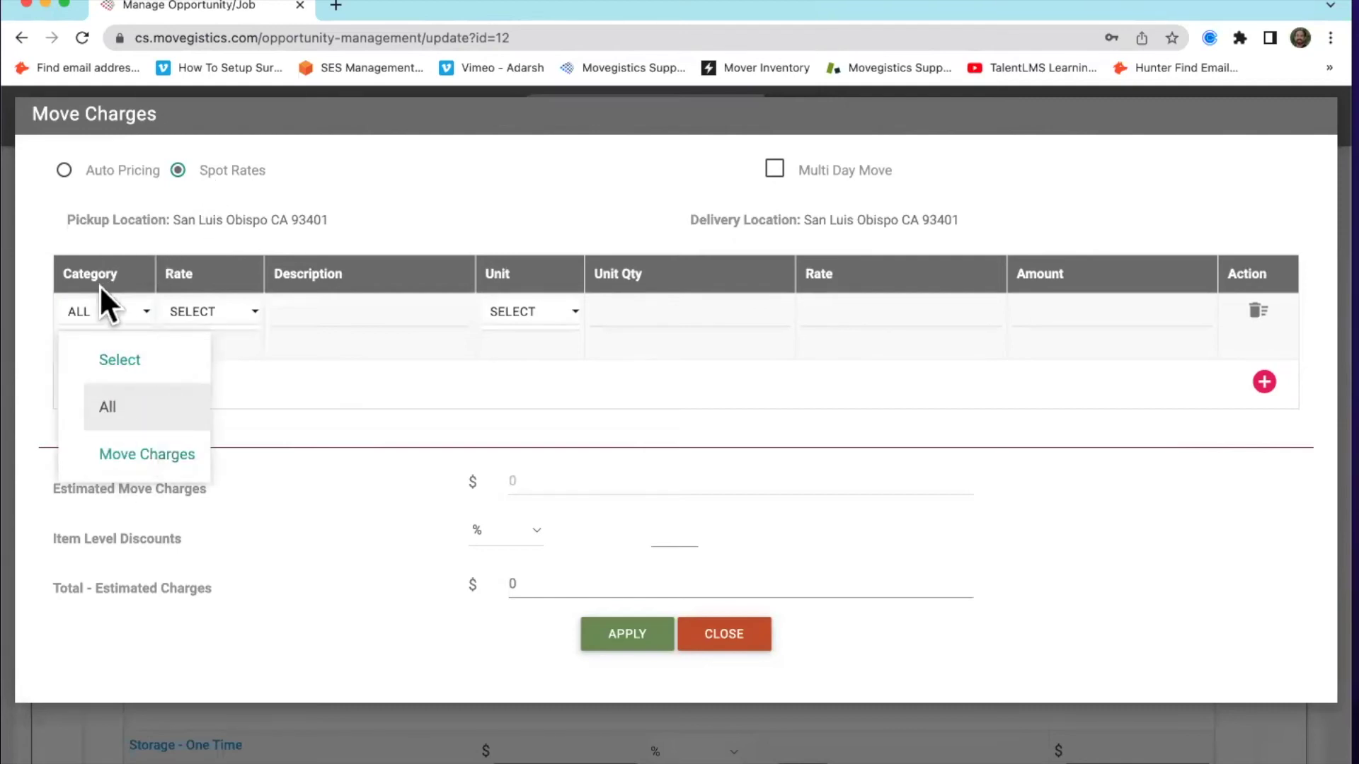
left_click(160, 456)
left_click(262, 317)
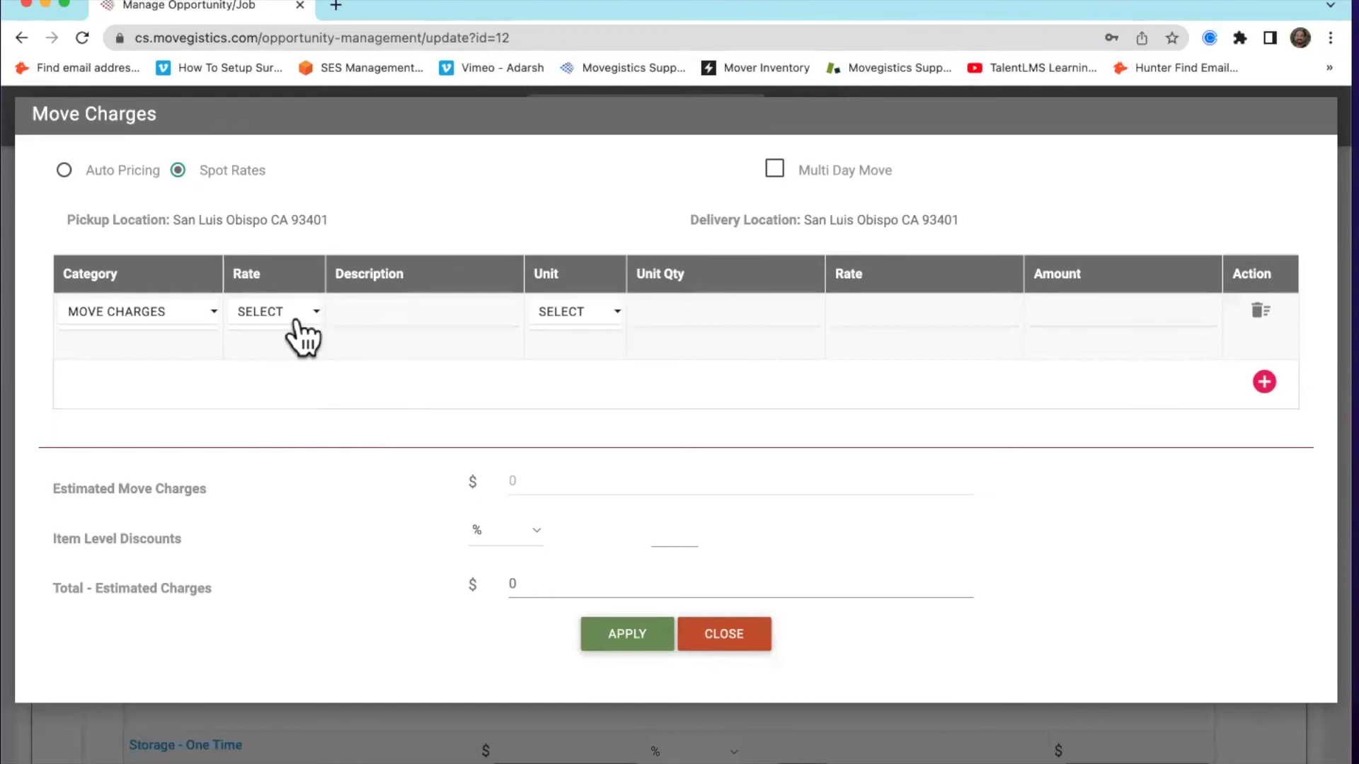
left_click(372, 312)
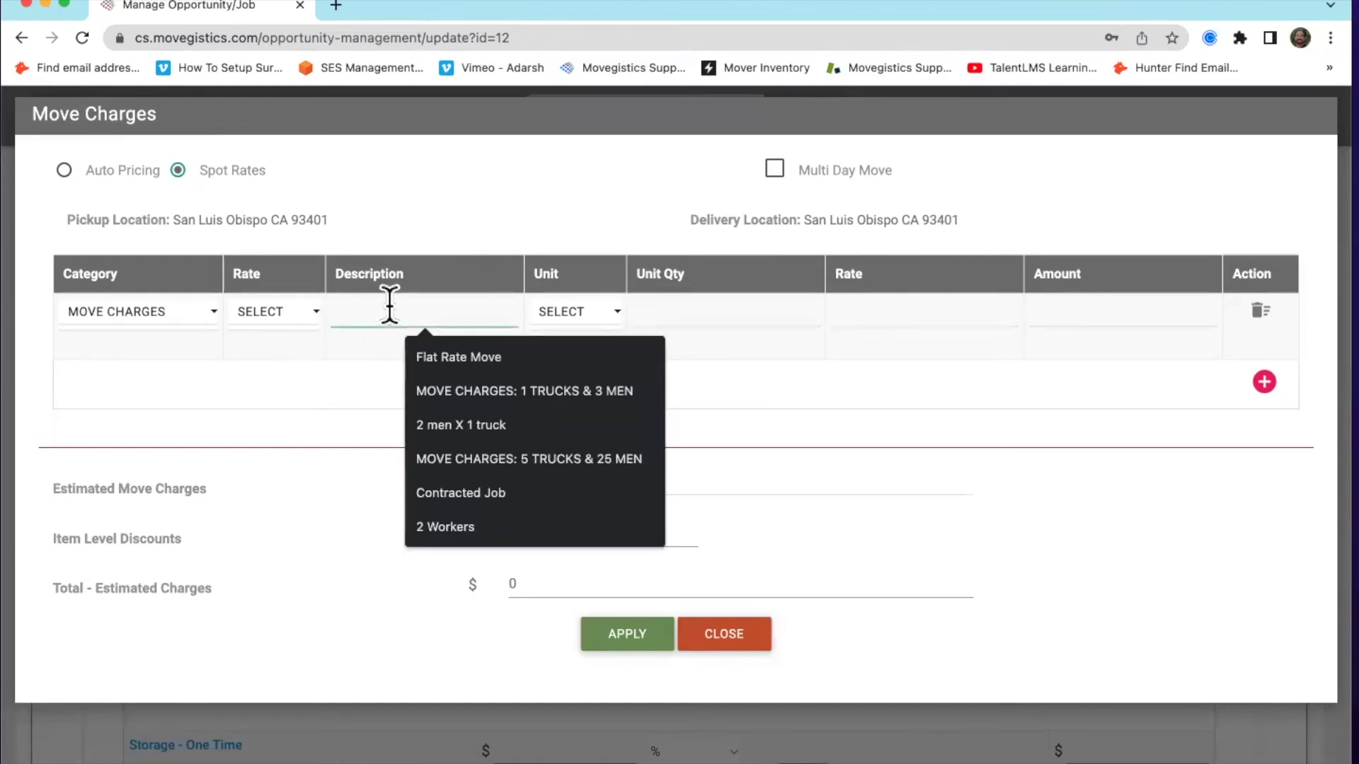
left_click(455, 376)
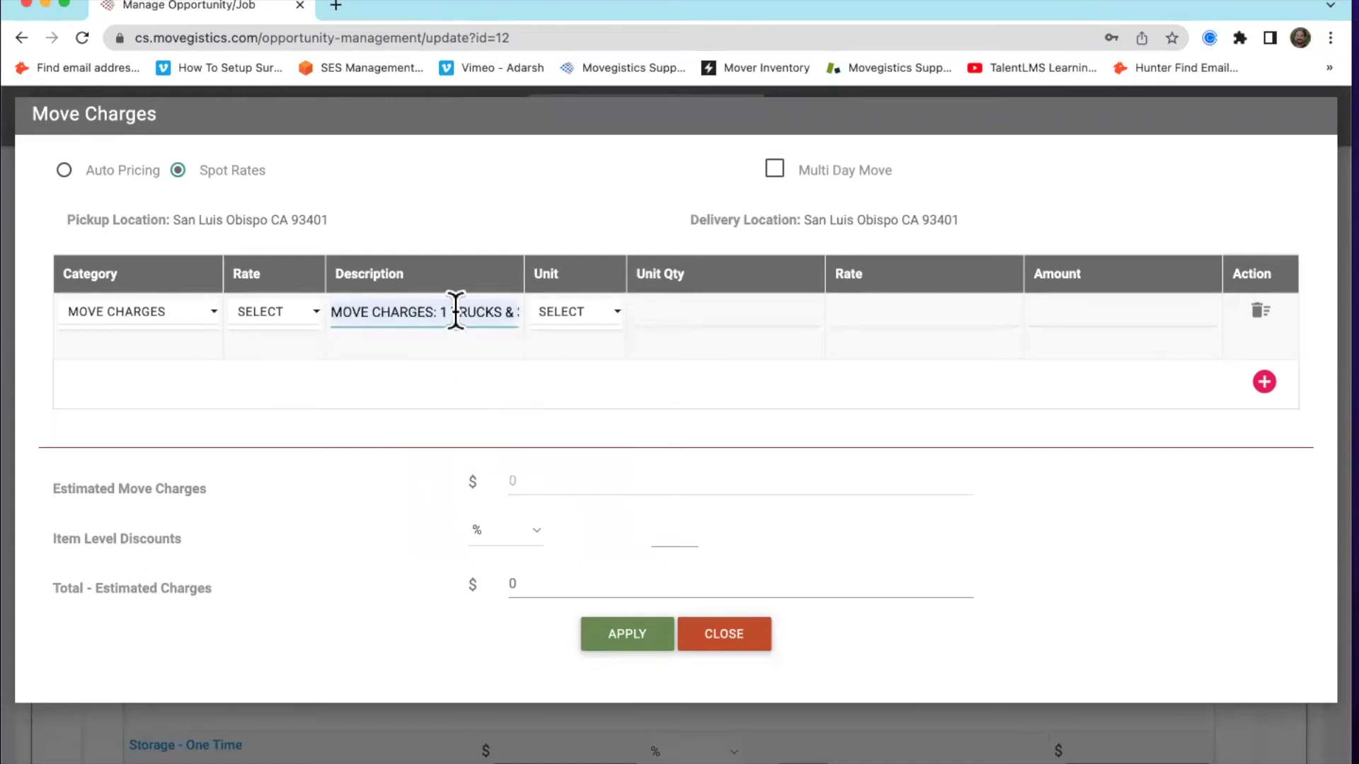
triple_click(379, 303)
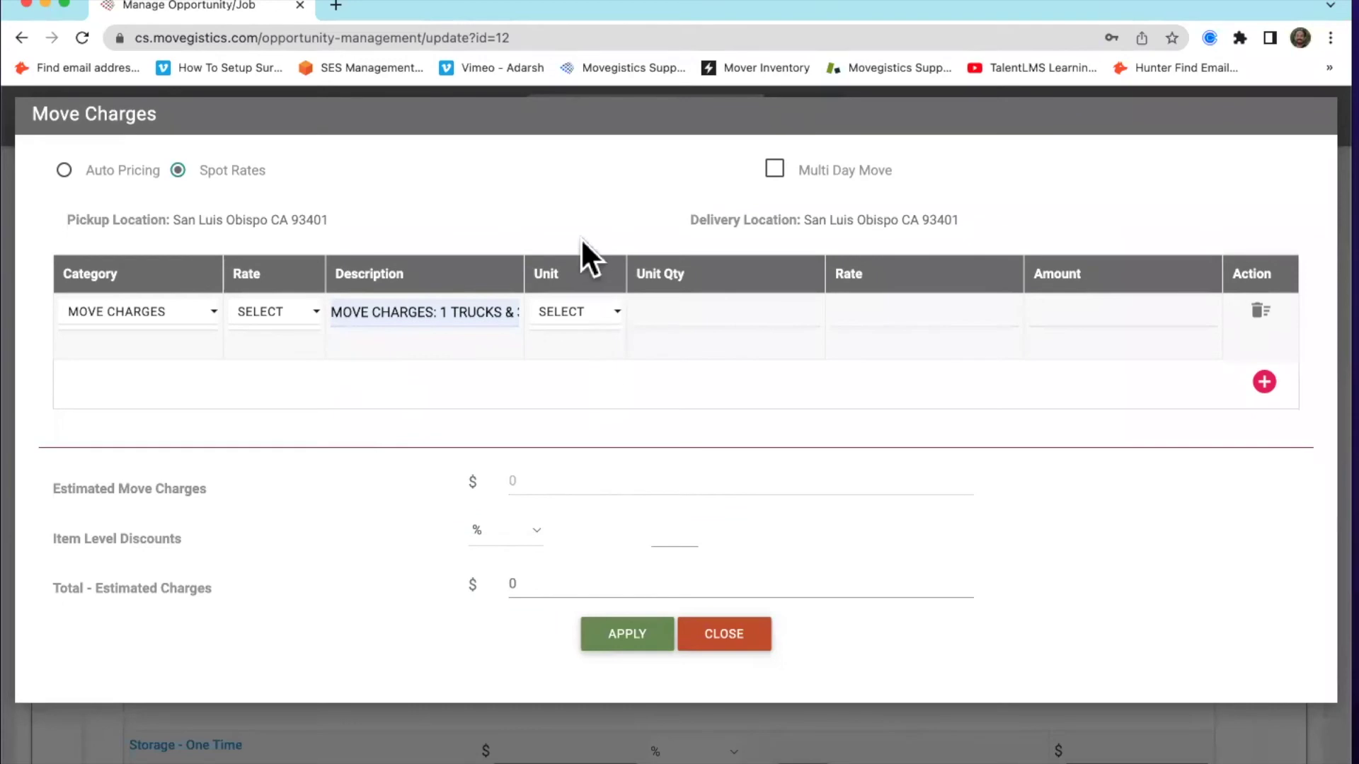
left_click(577, 313)
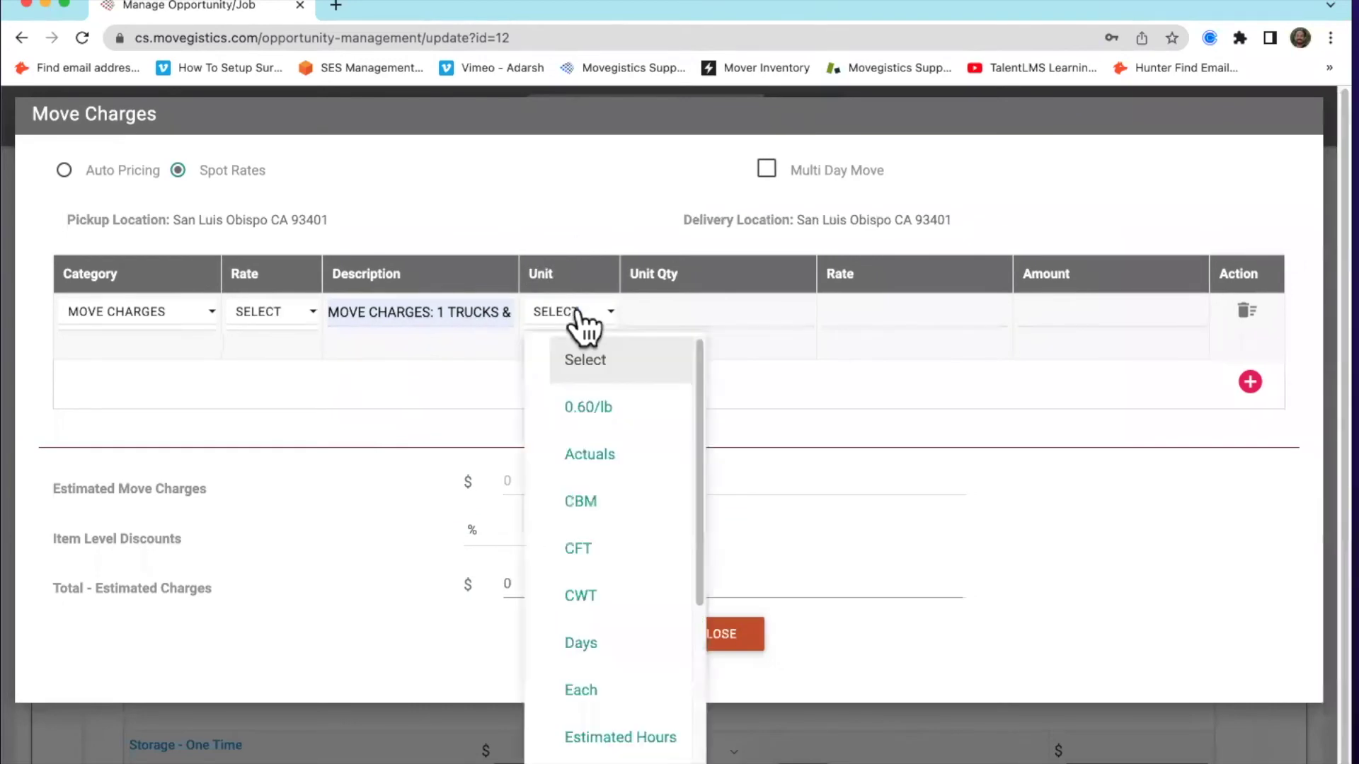
left_click(622, 690)
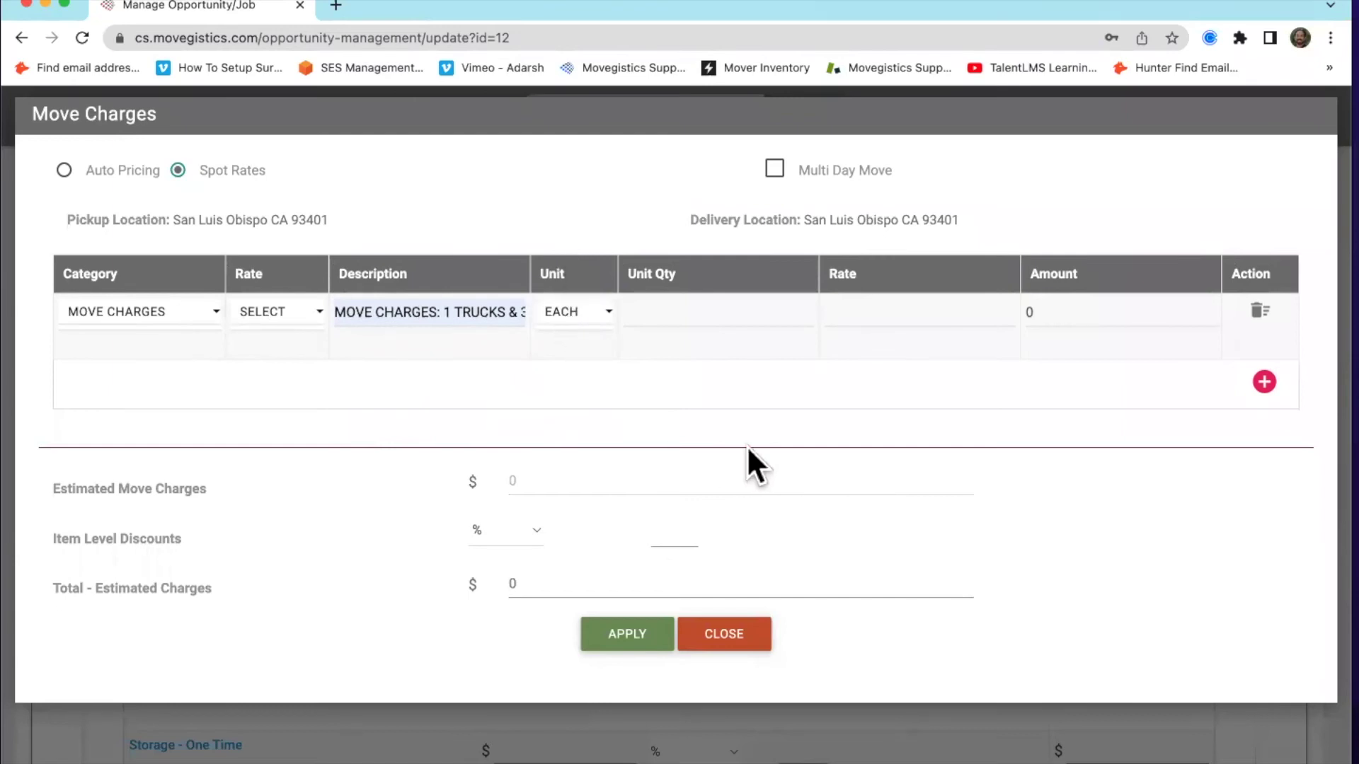
left_click(721, 310)
type("4")
left_click(880, 311)
type("100")
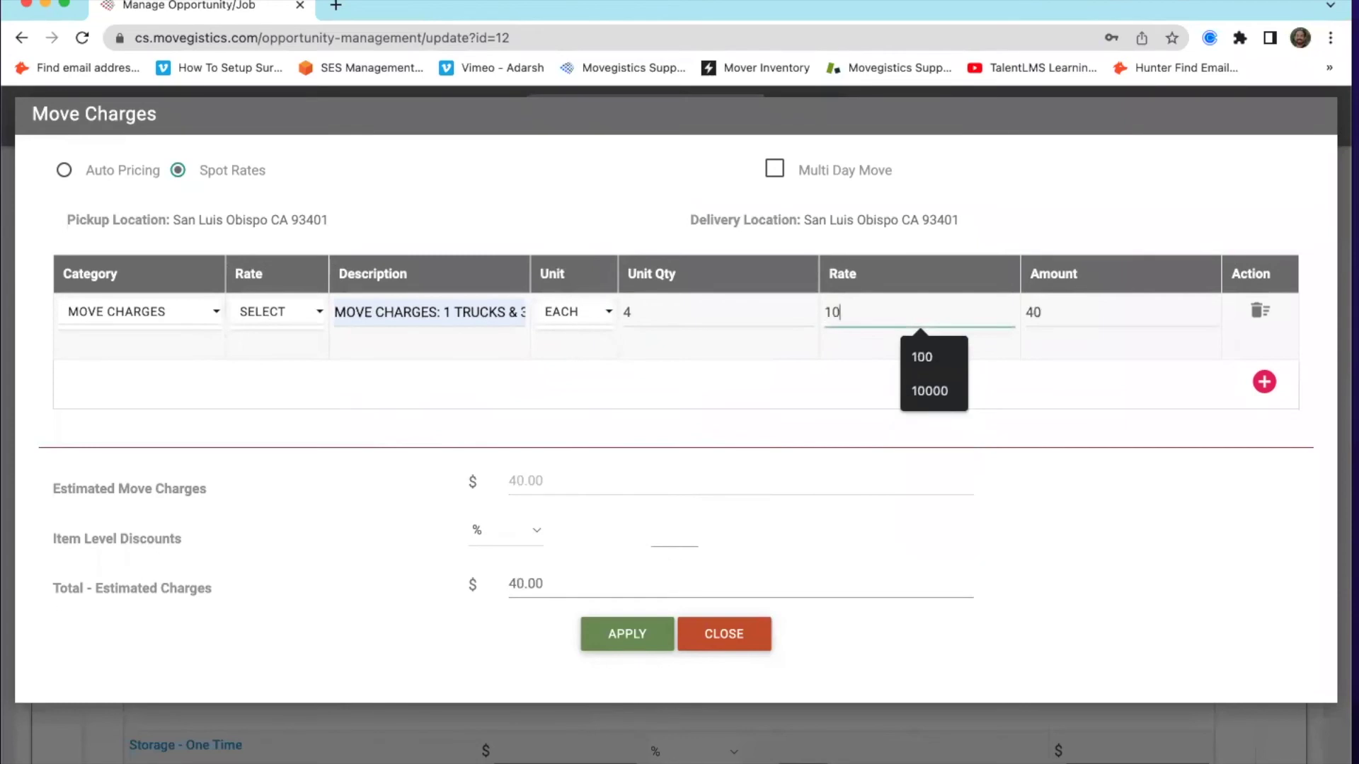
left_click(755, 394)
double_click(678, 315)
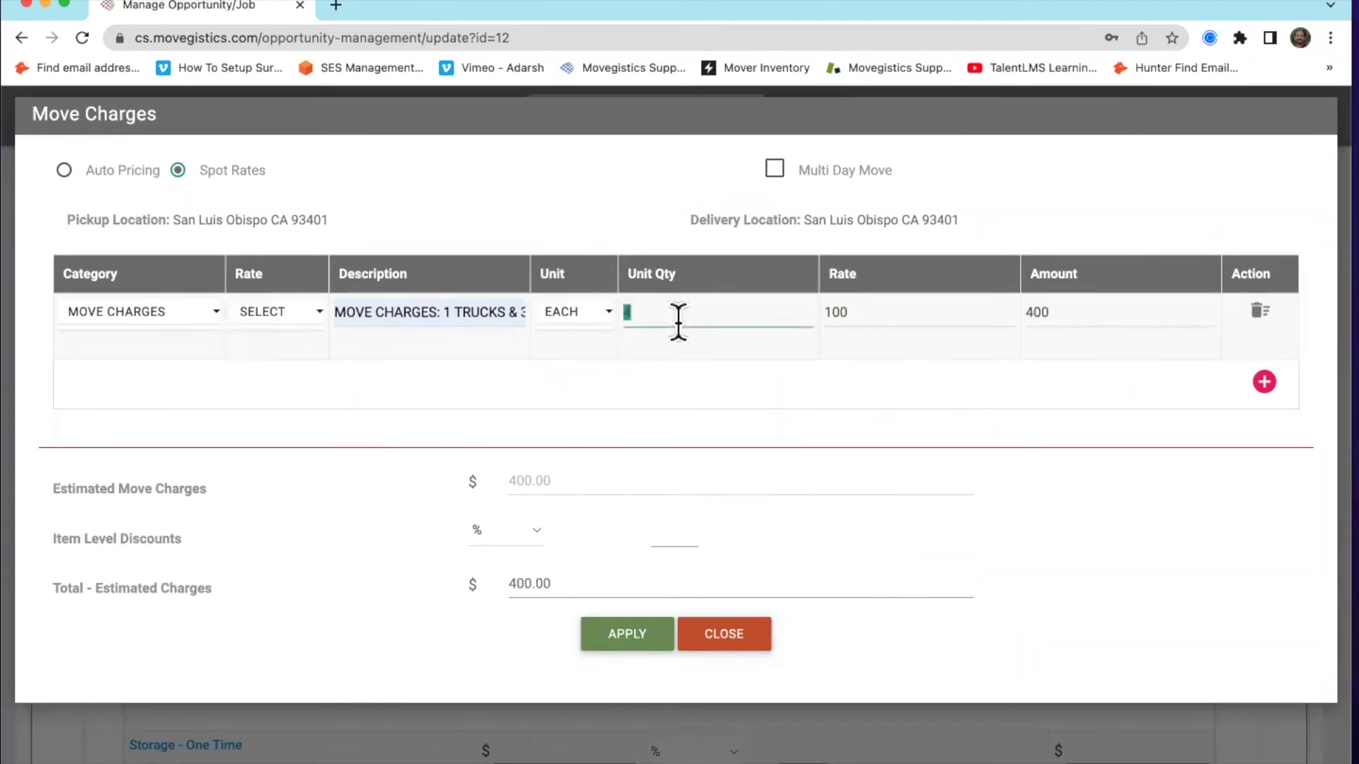
type("1")
double_click(877, 312)
type("400")
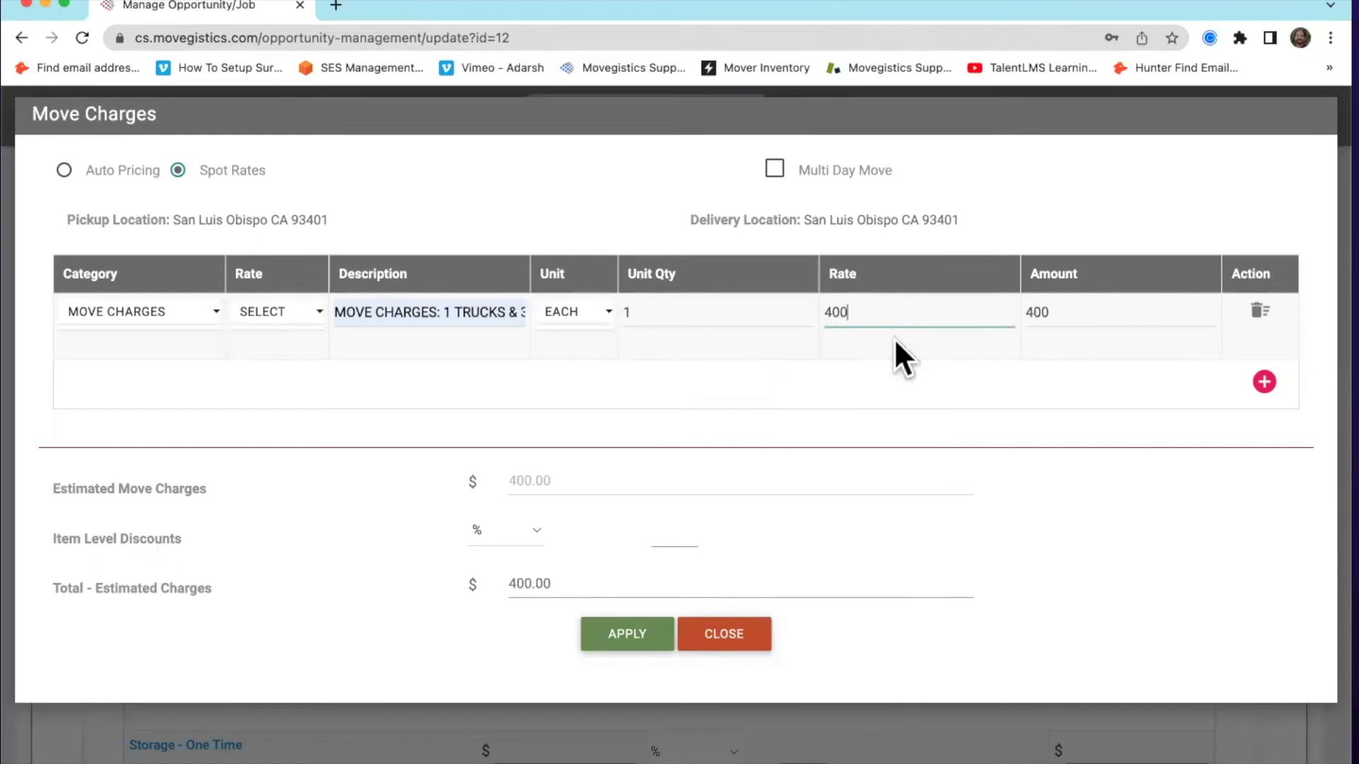
left_click(1054, 551)
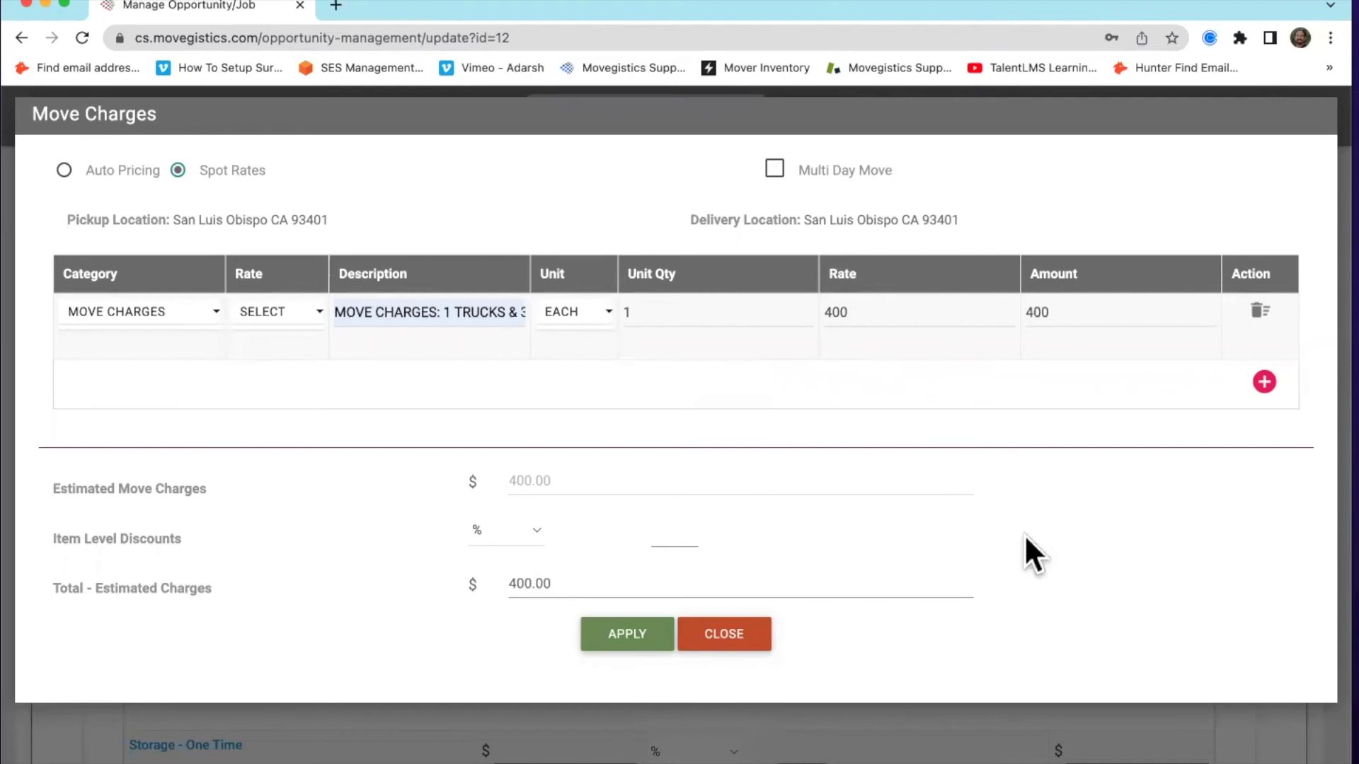
left_click(1264, 381)
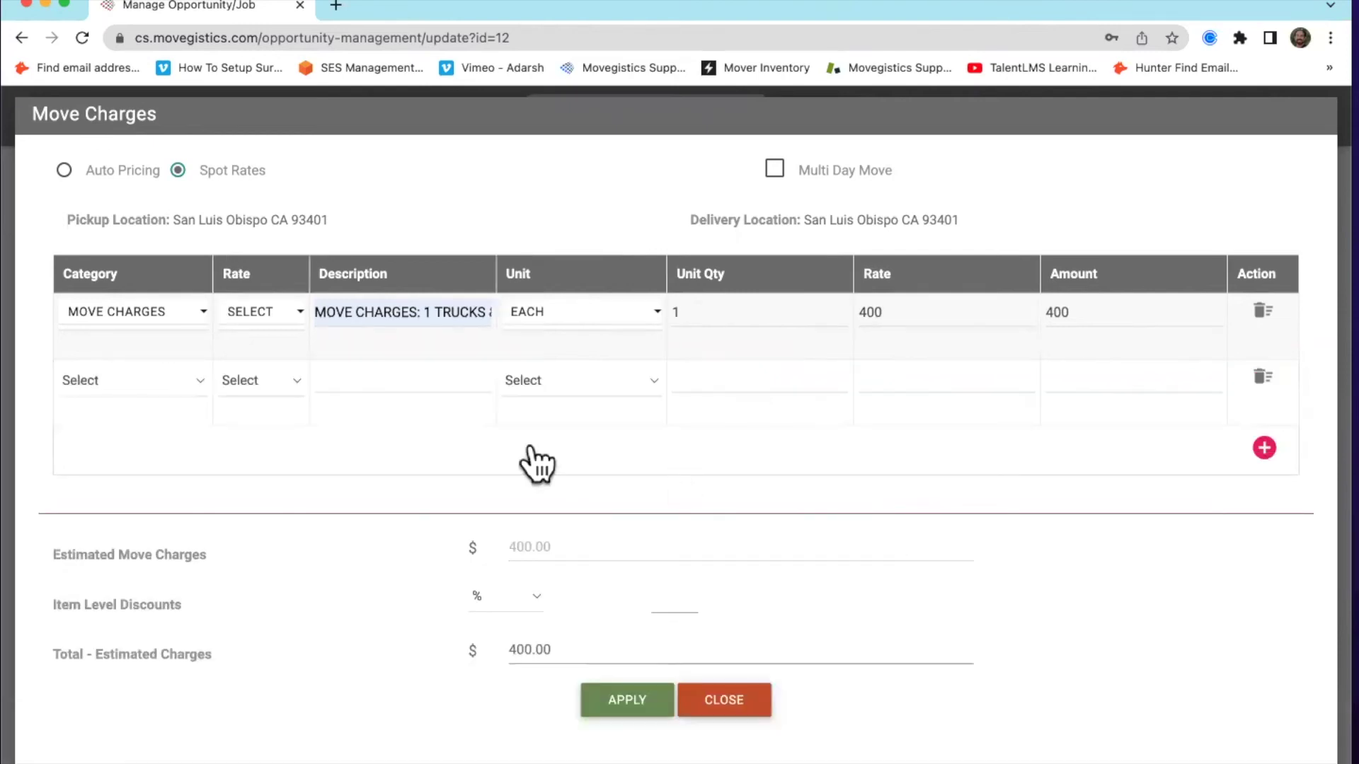
left_click(153, 383)
left_click(117, 523)
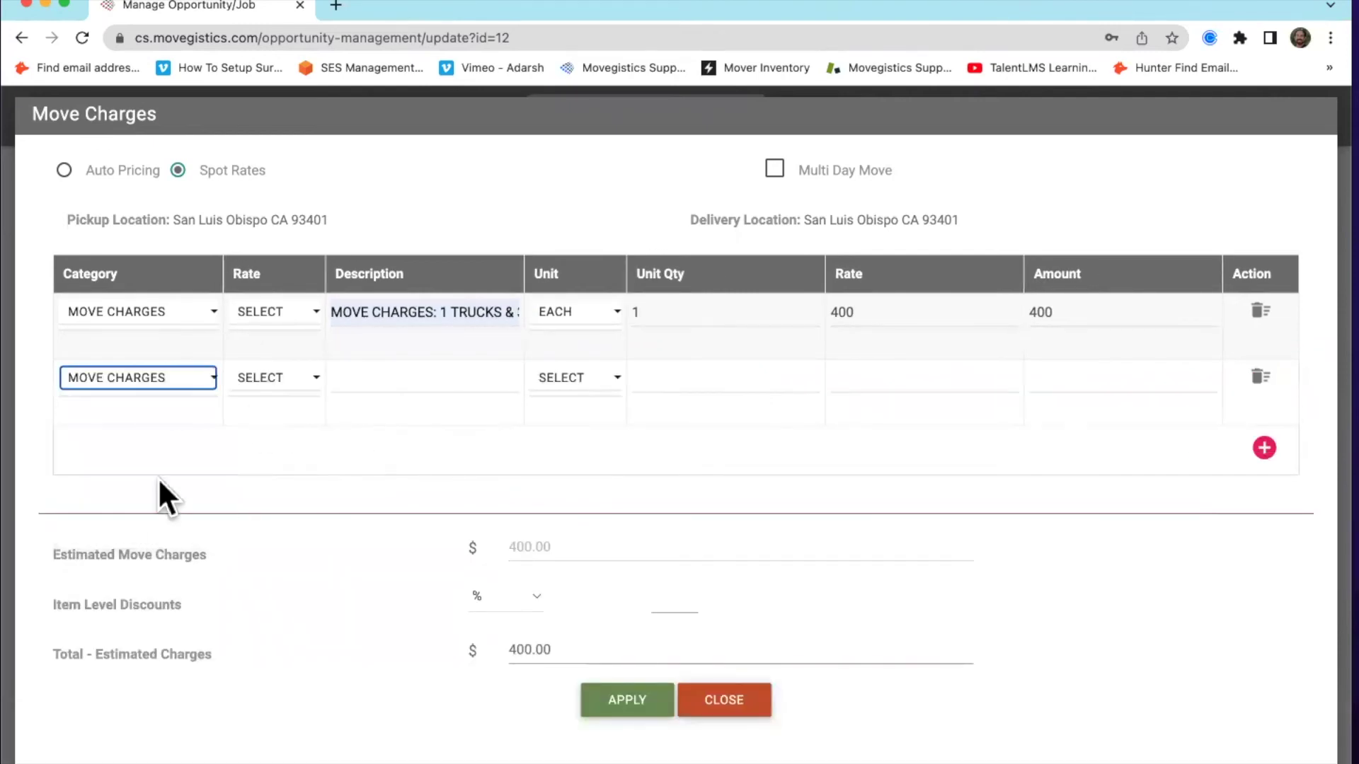
left_click(1262, 378)
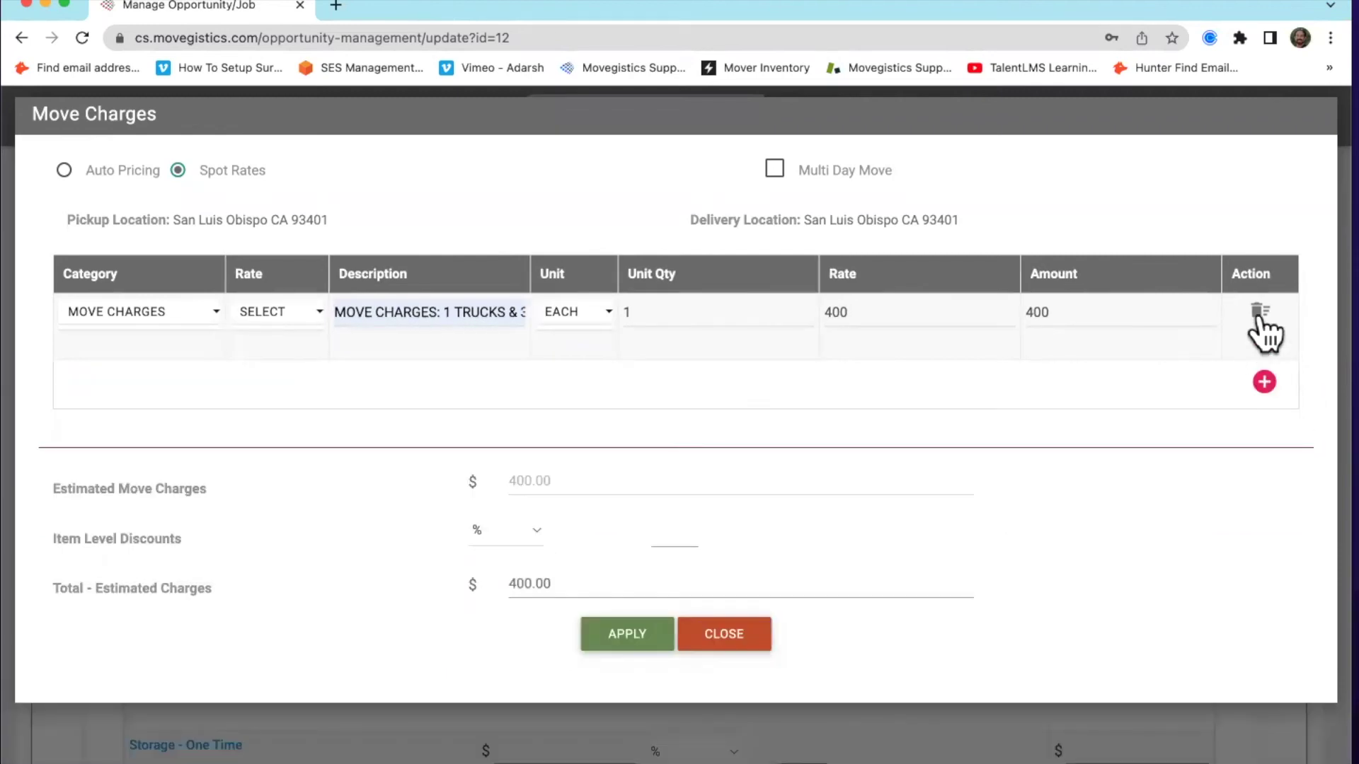
left_click(1261, 315)
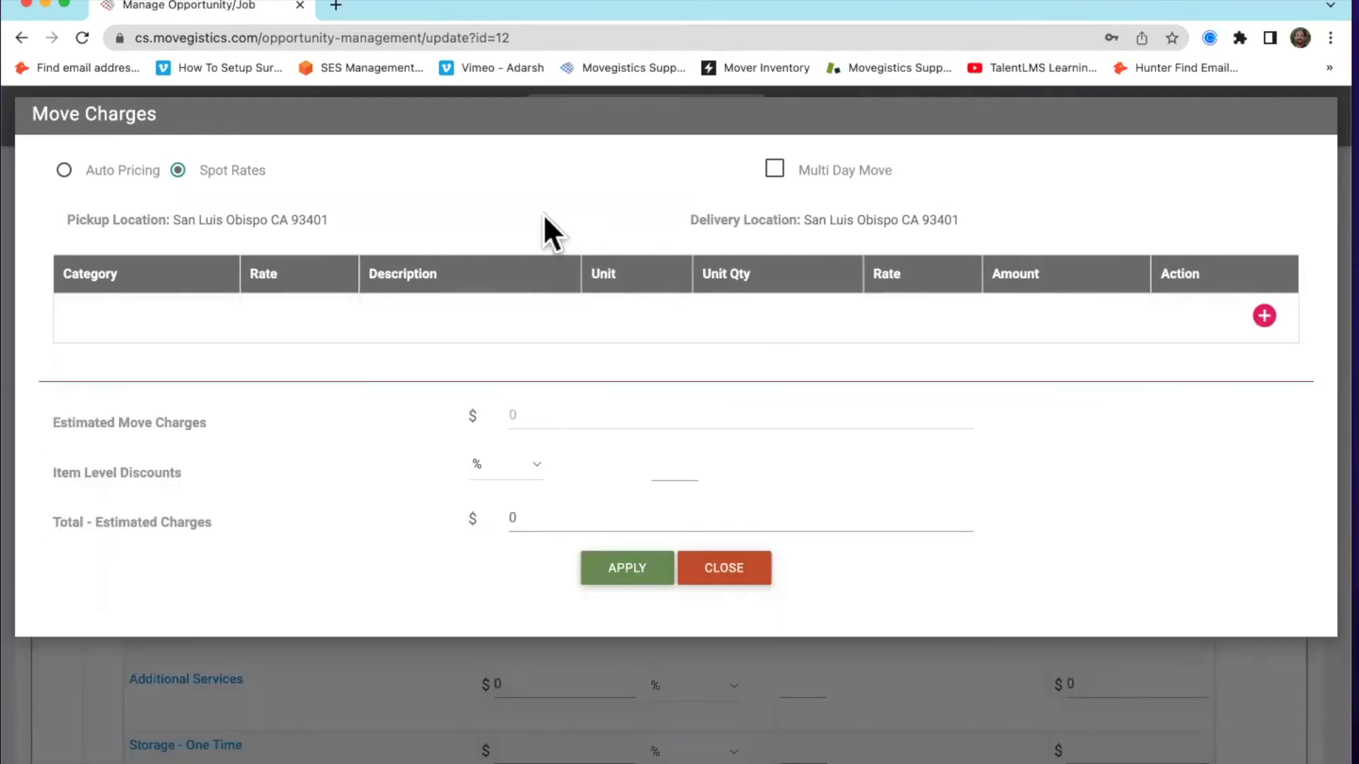
Return move charges to Auto Pricing and keep Standard Rates as the rate table
left_click(63, 170)
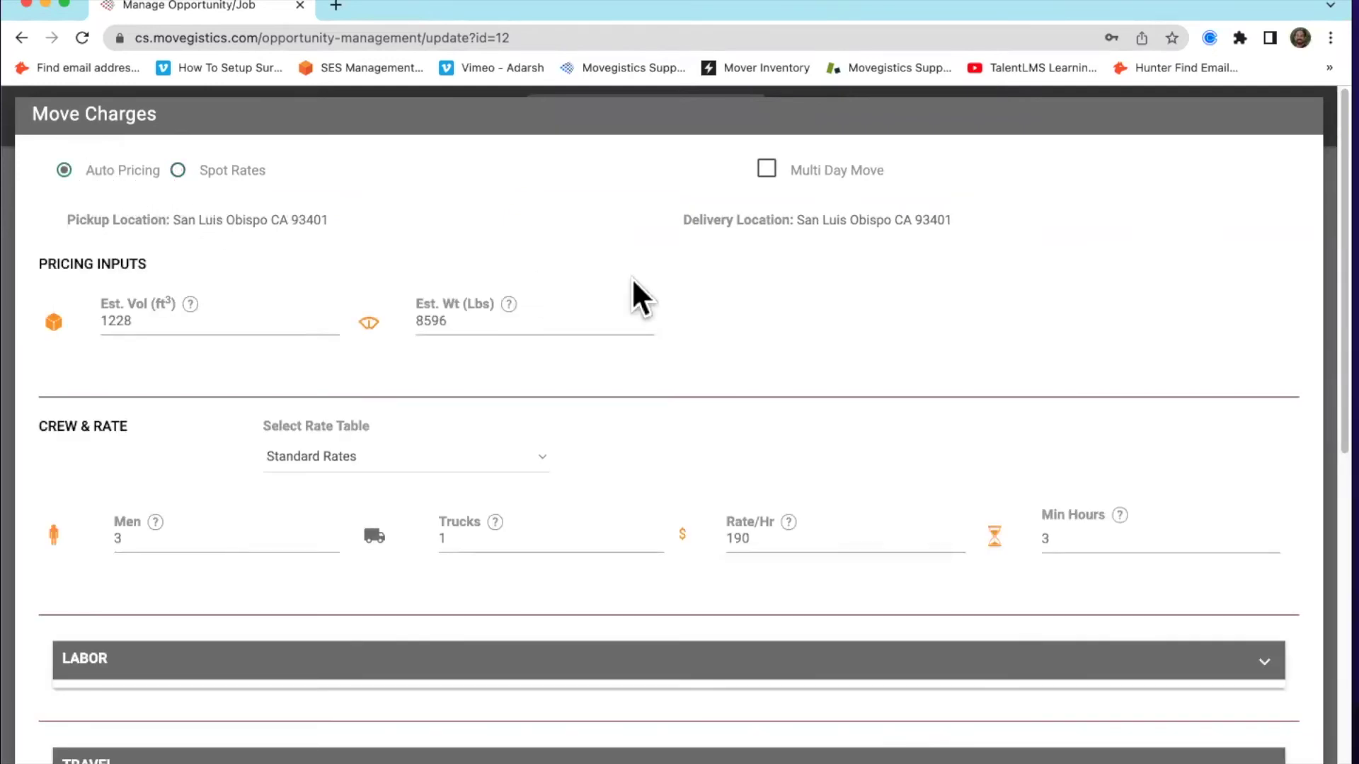
scroll(640, 283, "down", 3)
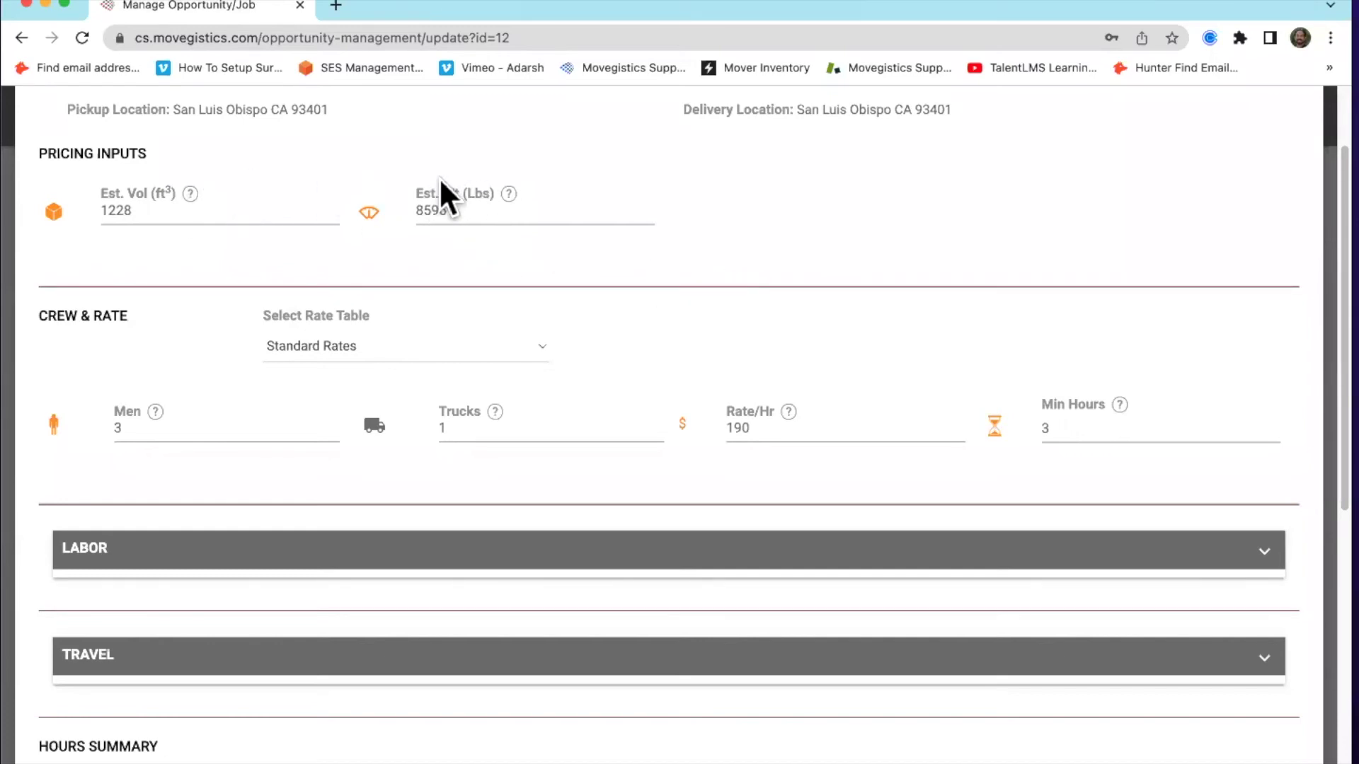
scroll(715, 269, "down", 3)
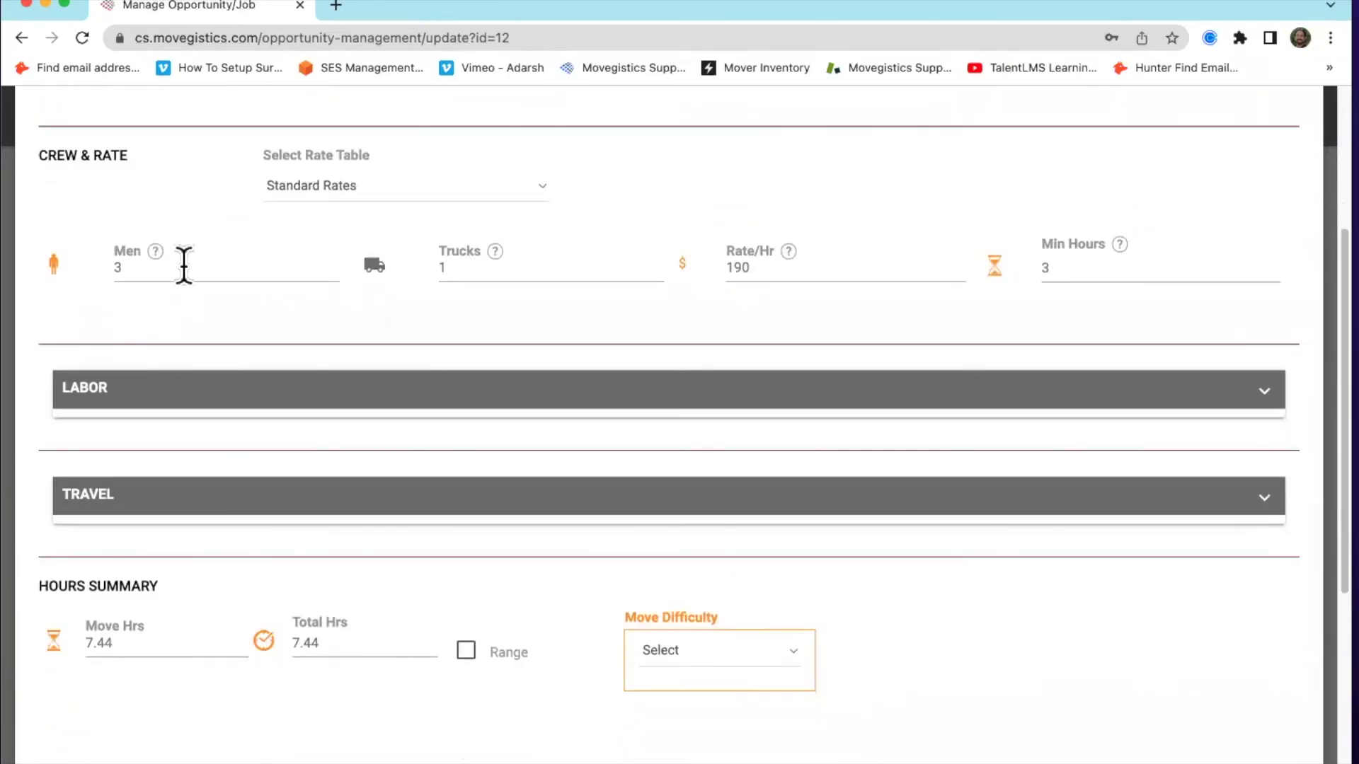
scroll(184, 303, "up", 2)
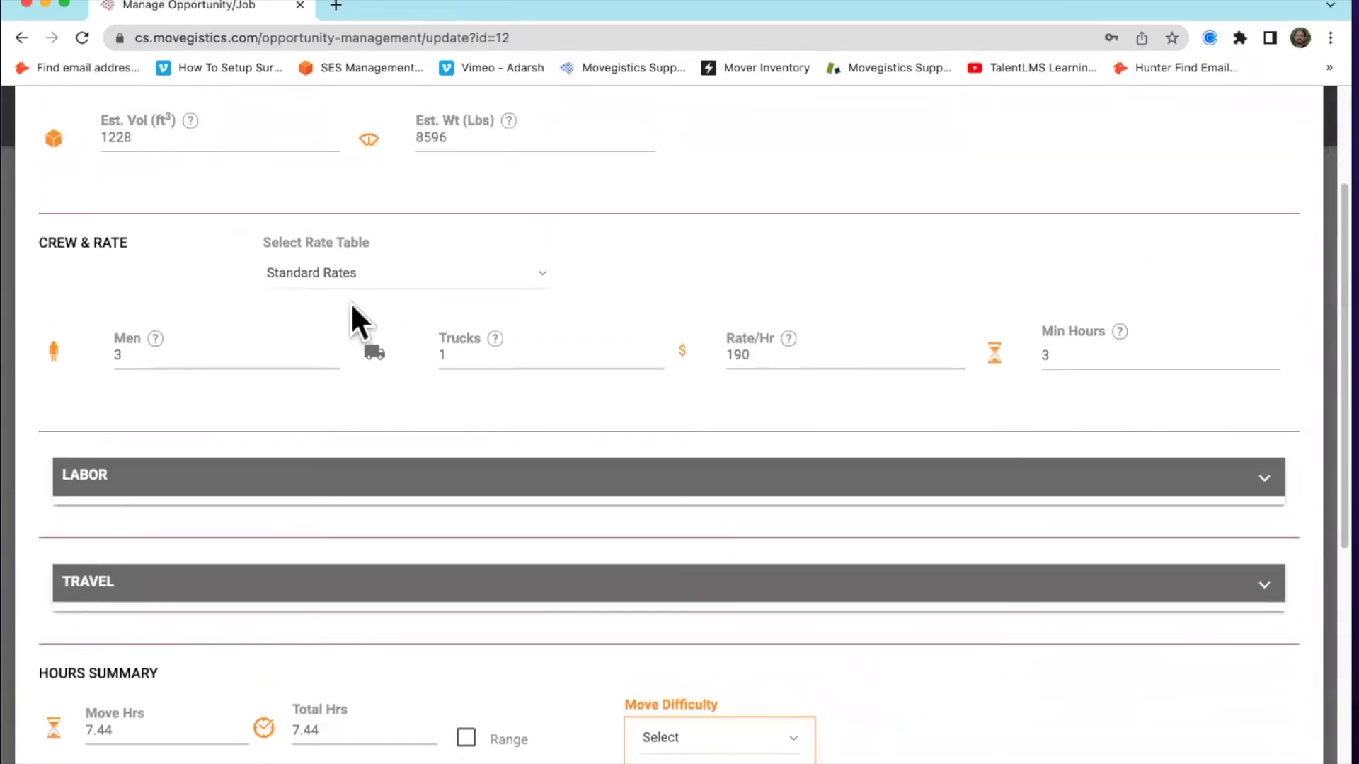
left_click(290, 273)
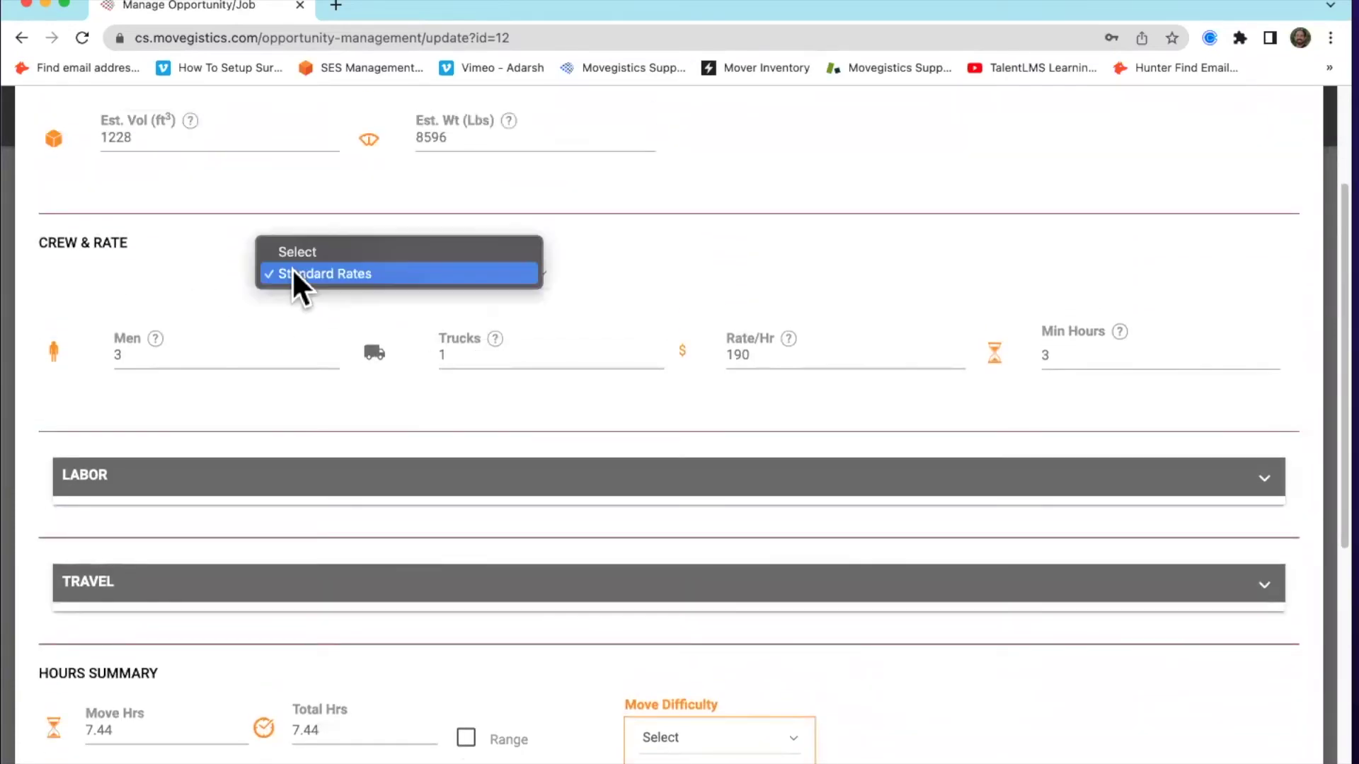
left_click(668, 253)
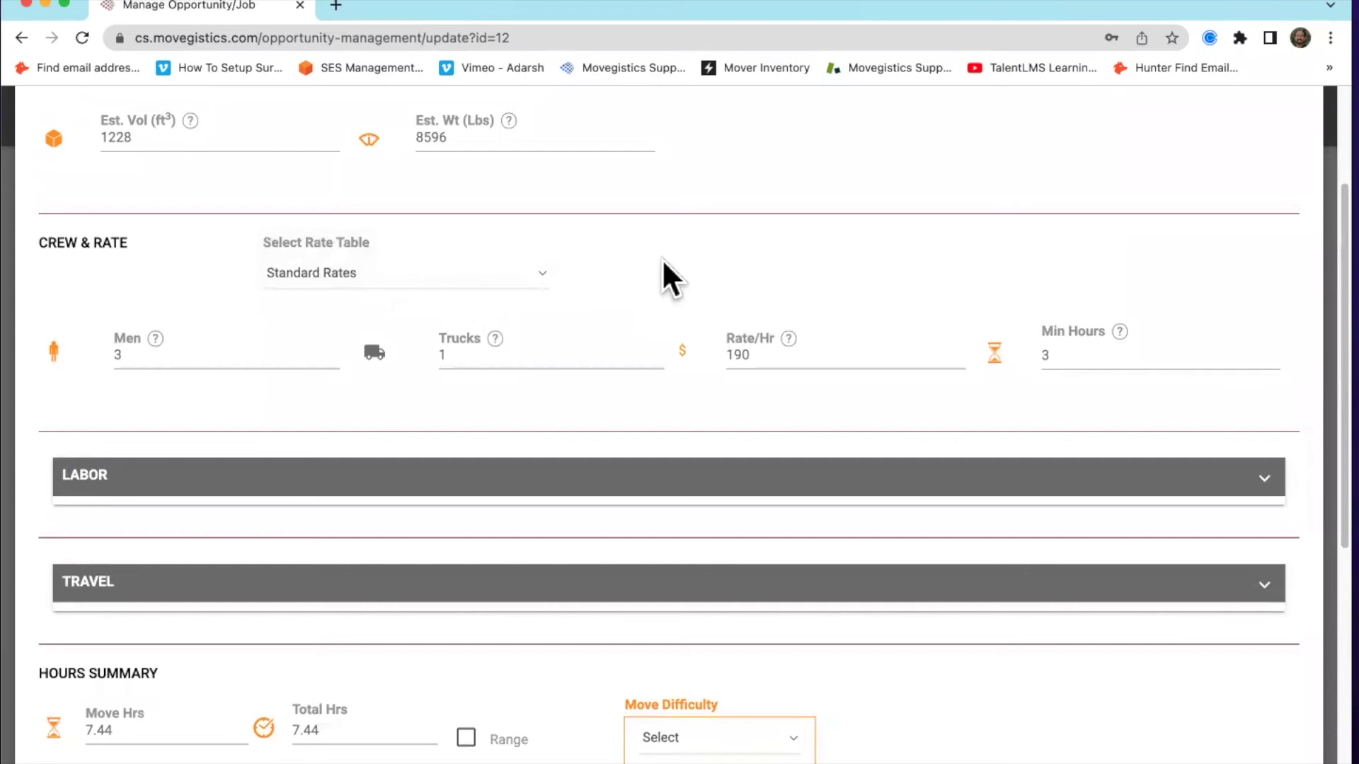
left_click(336, 275)
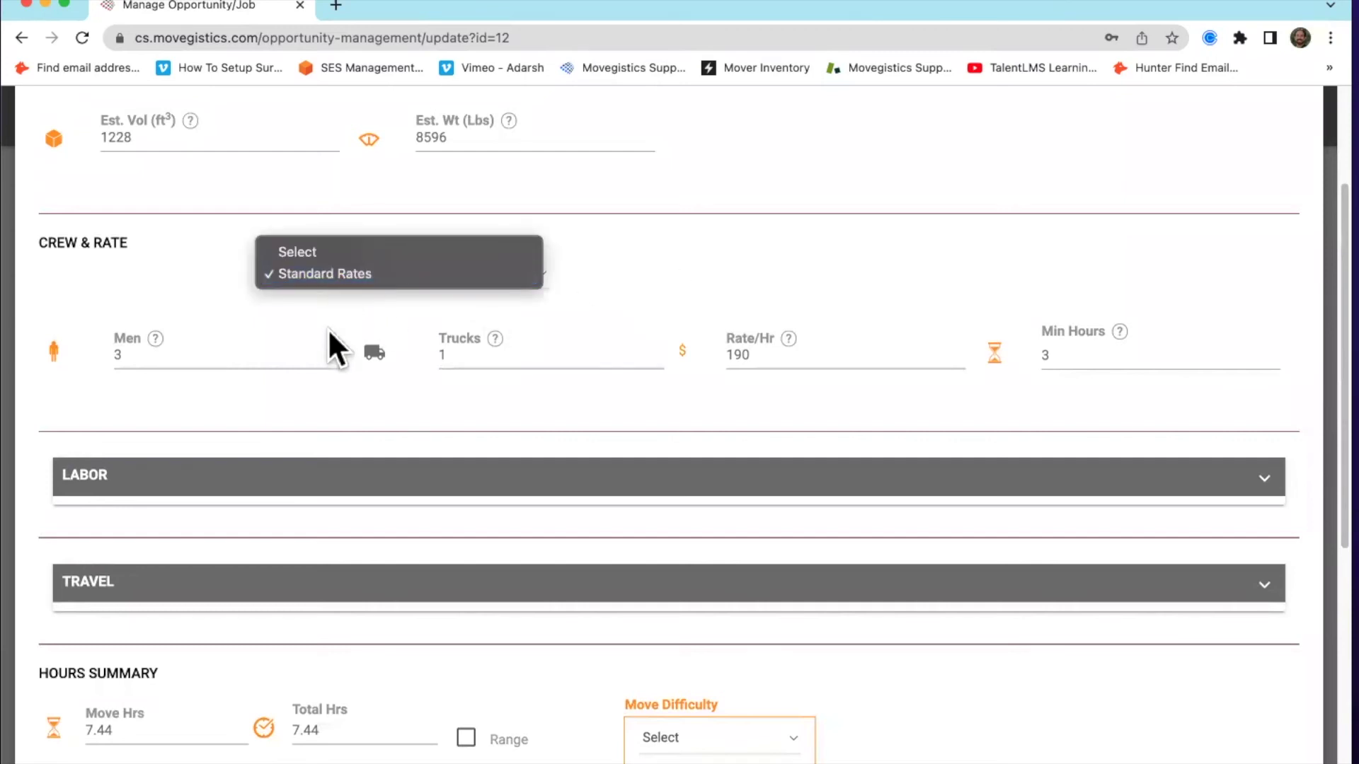
left_click(627, 291)
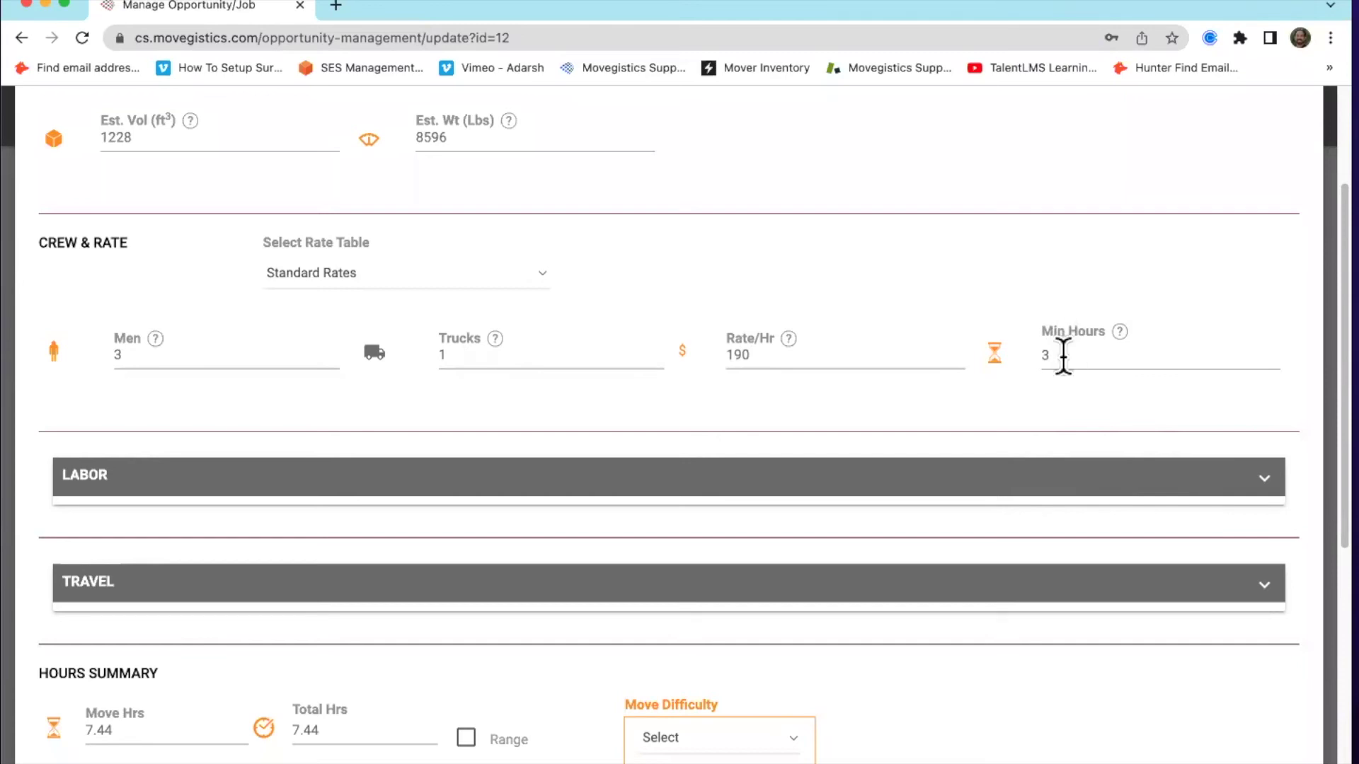
scroll(668, 380, "down", 2)
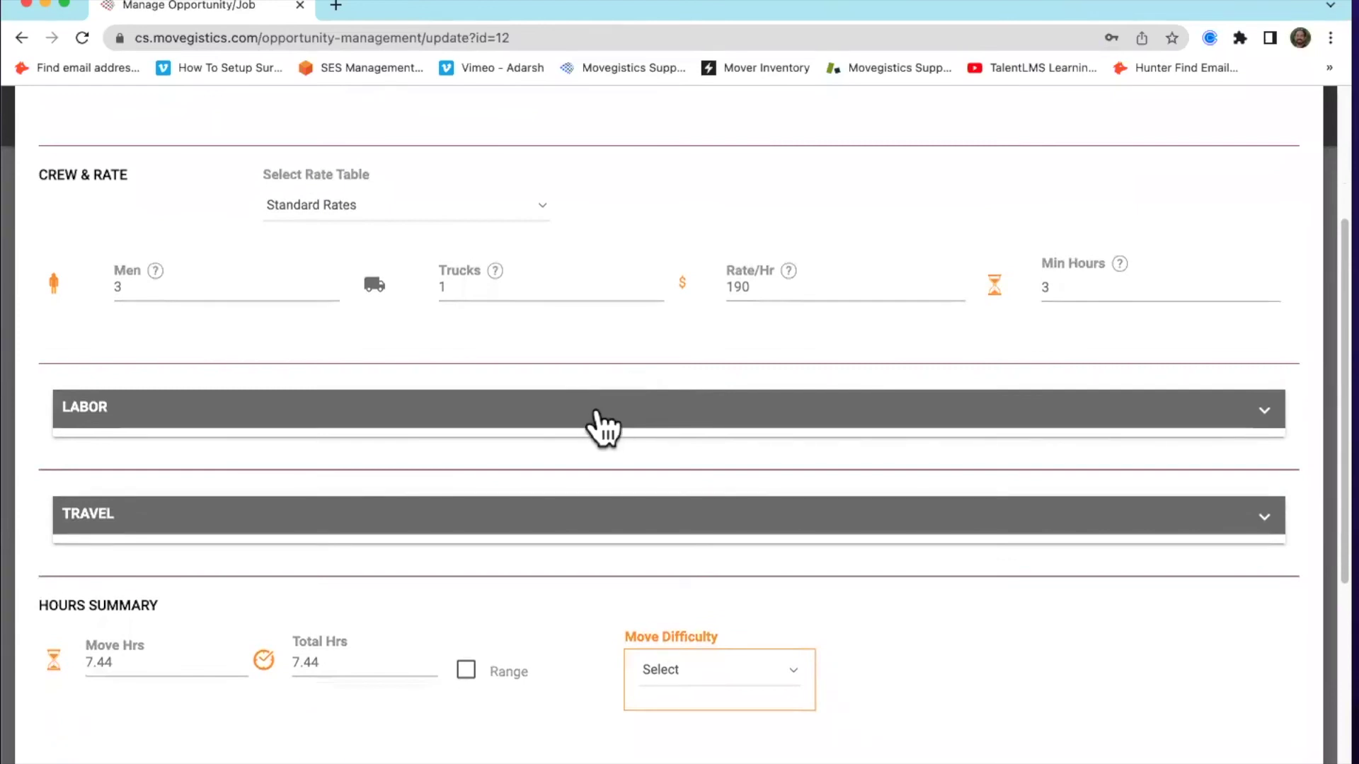
Expand the Labor and Travel sections to review 3.82 load and 3.37 unload hours
left_click(598, 418)
scroll(602, 423, "down", 1)
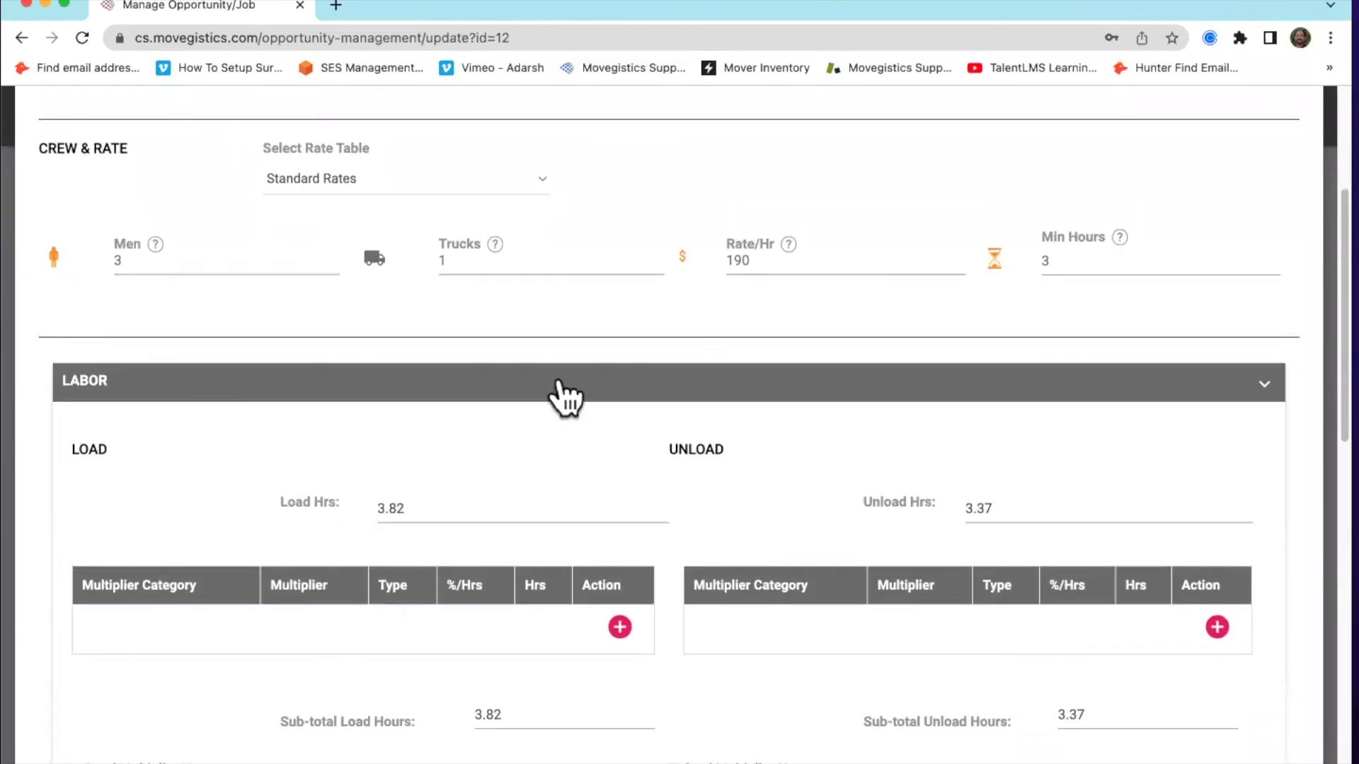
scroll(628, 393, "down", 8)
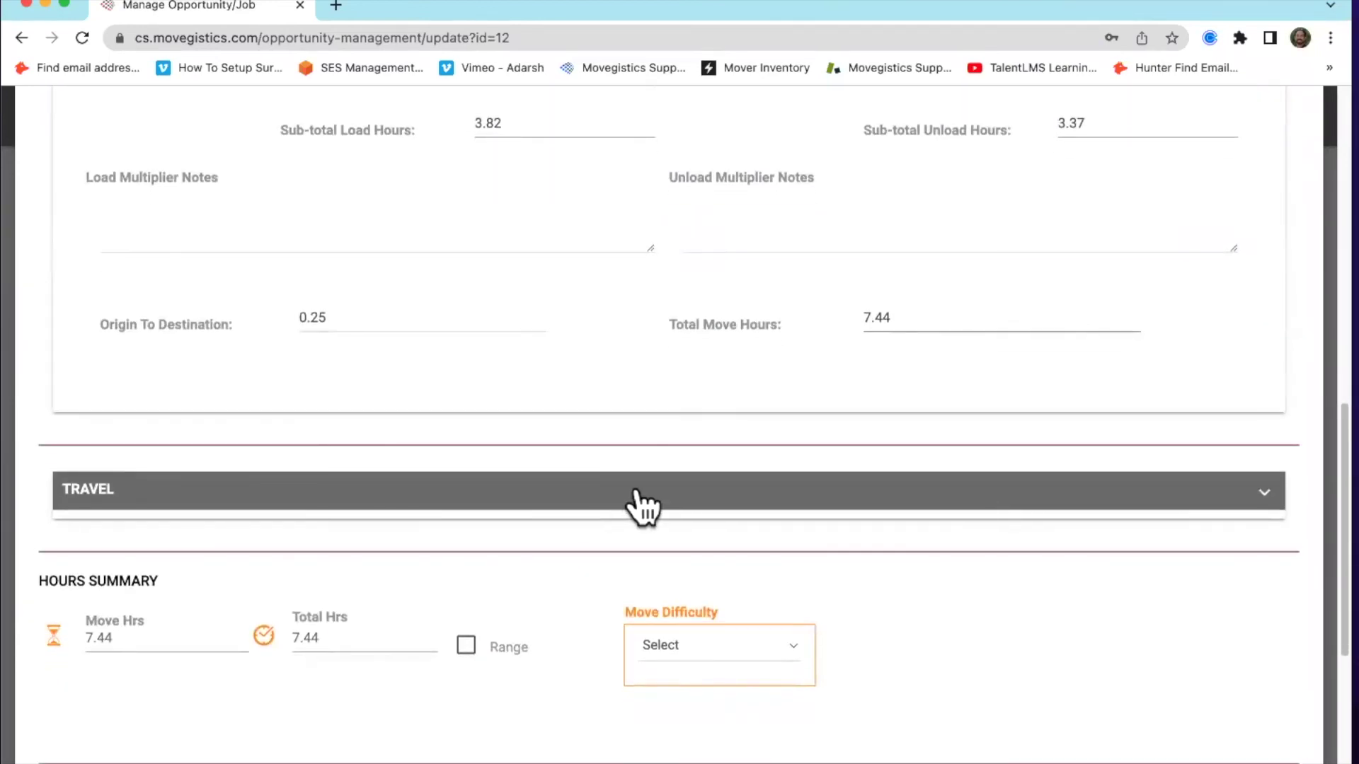
left_click(631, 491)
scroll(635, 489, "up", 8)
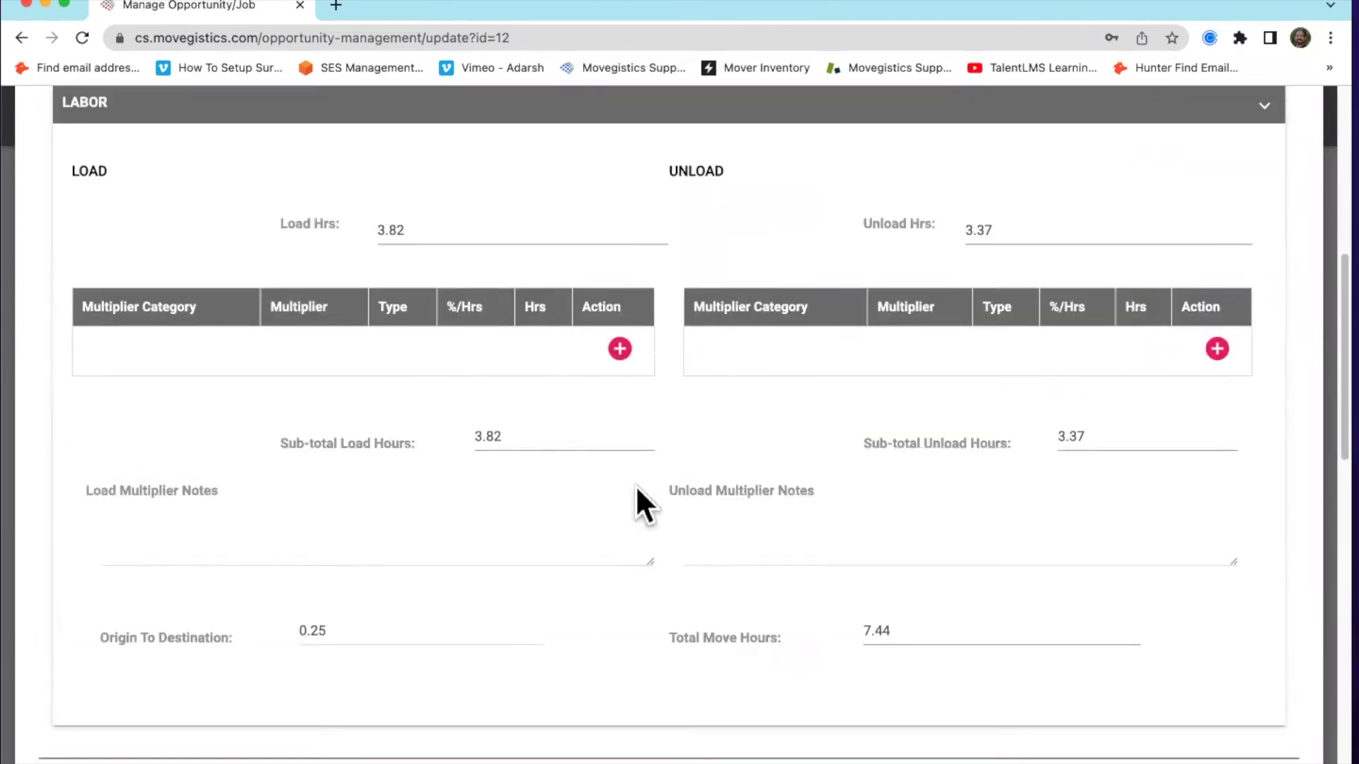
scroll(635, 458, "up", 1)
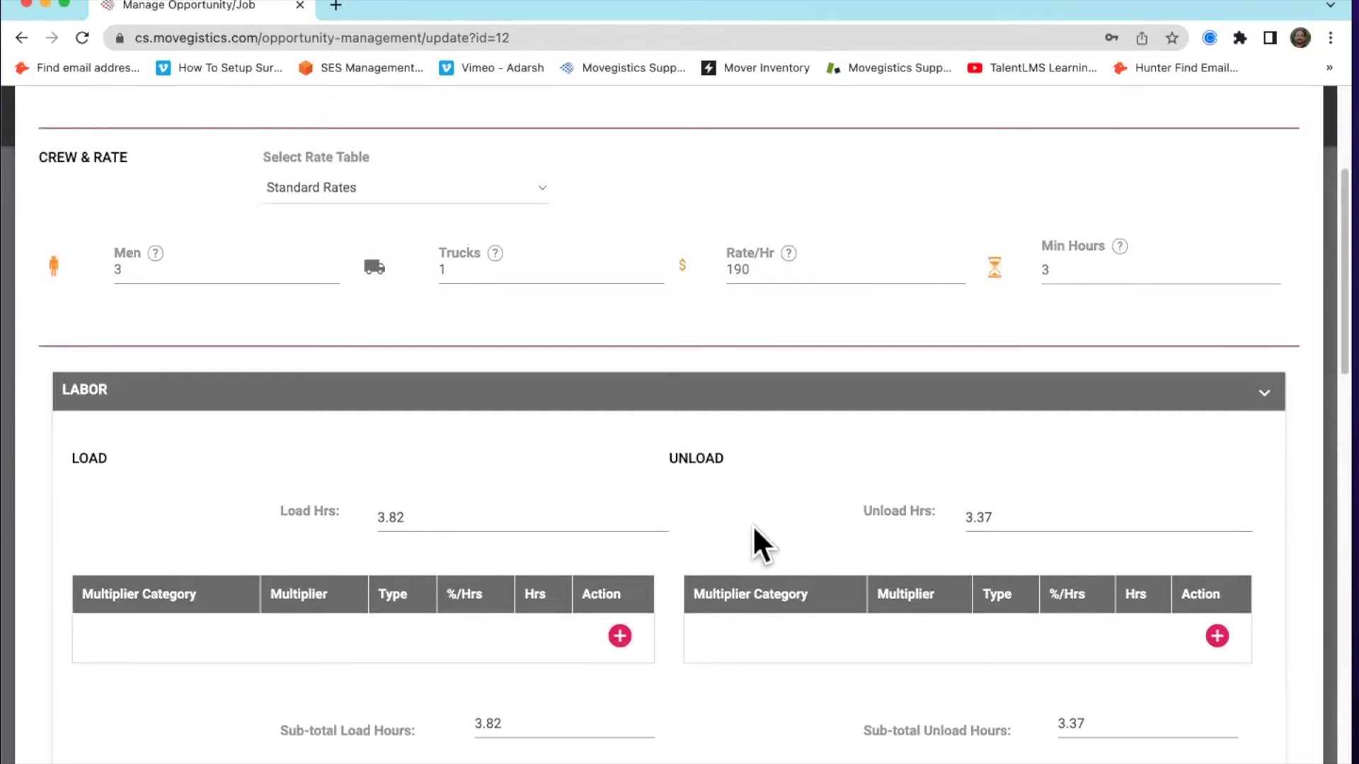
scroll(739, 525, "down", 2)
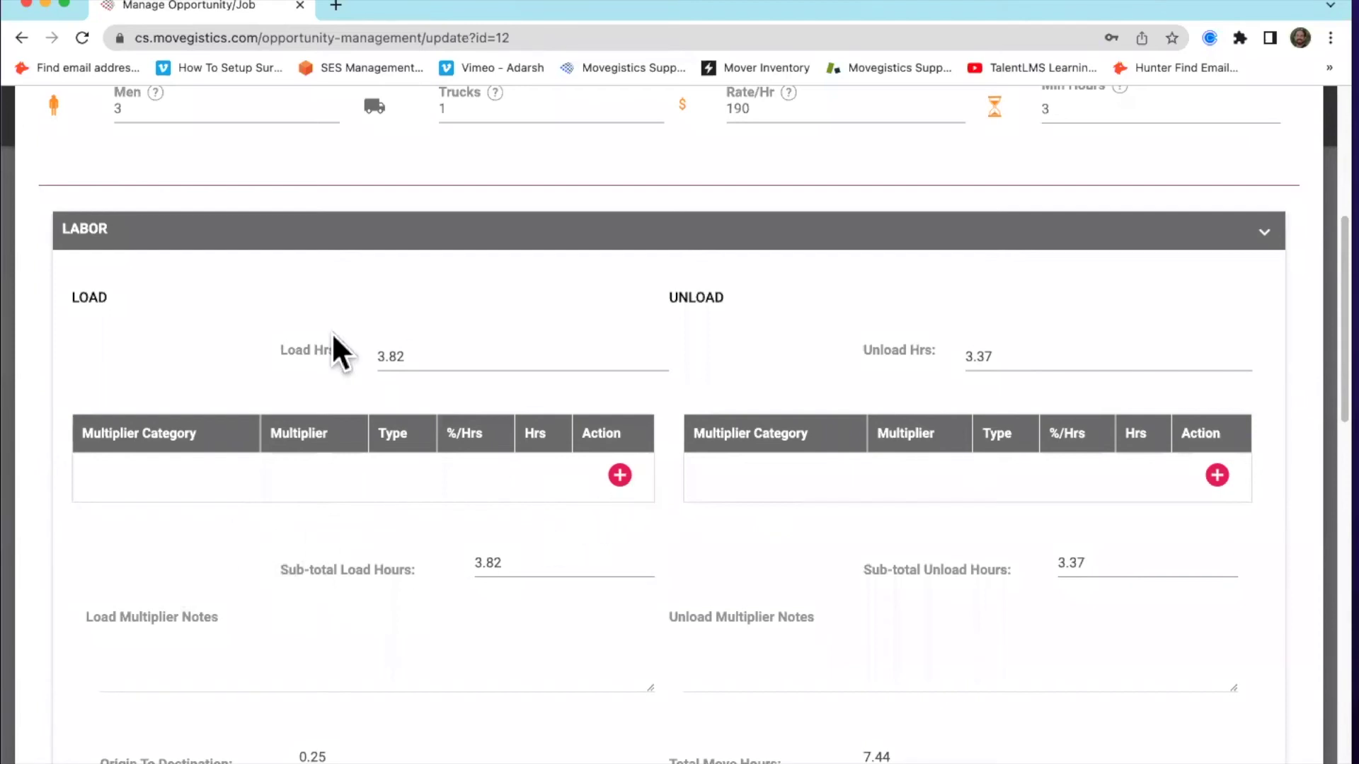
Add a 40% ACCESS – ELEVATOR load multiplier, raising total move hours to 8.97
left_click(619, 474)
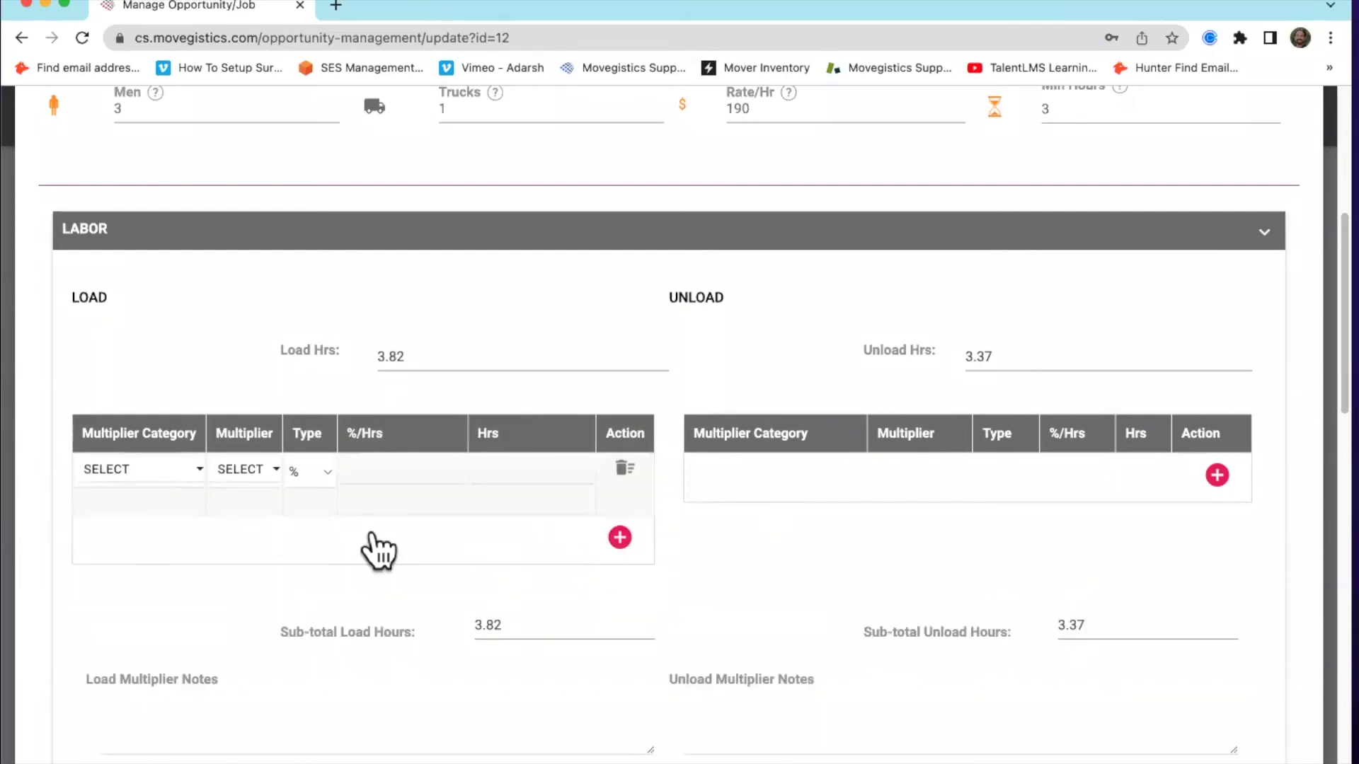
left_click(142, 470)
left_click(168, 565)
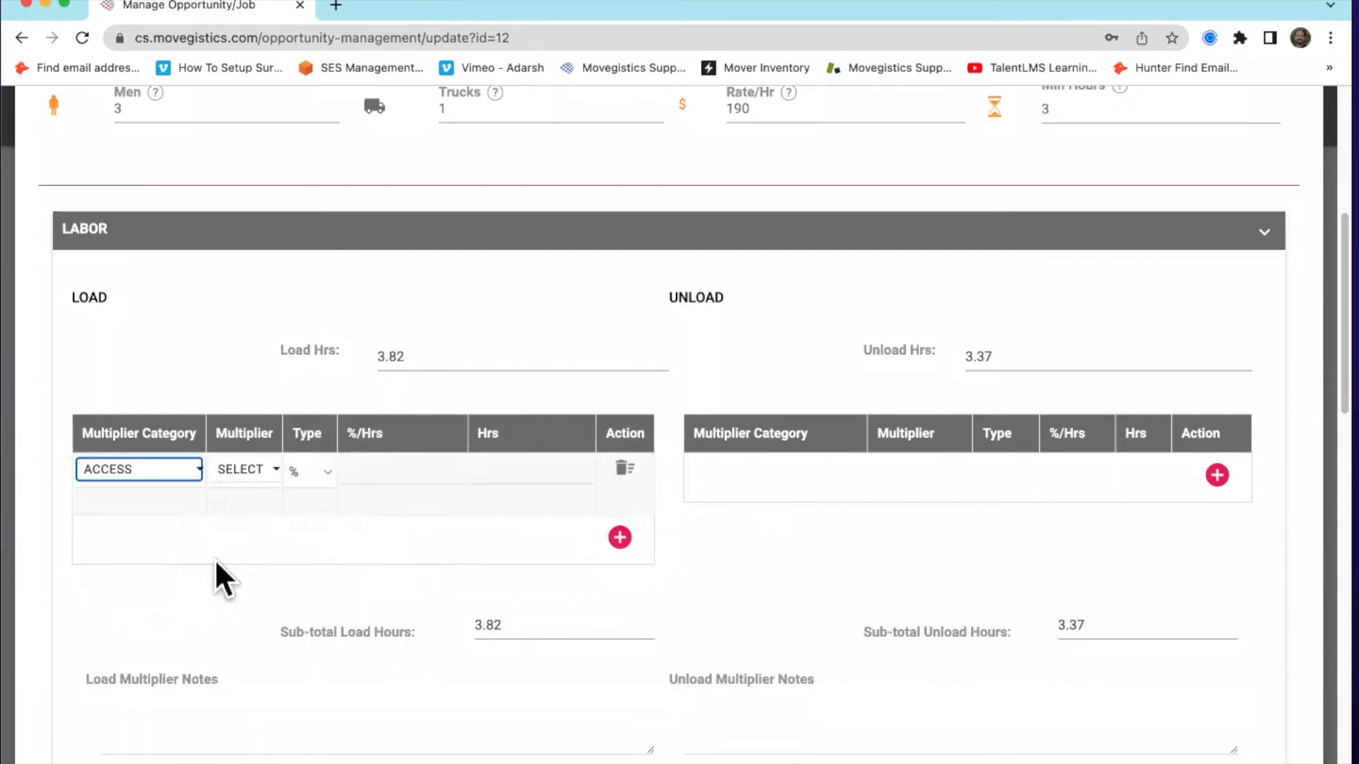
left_click(124, 470)
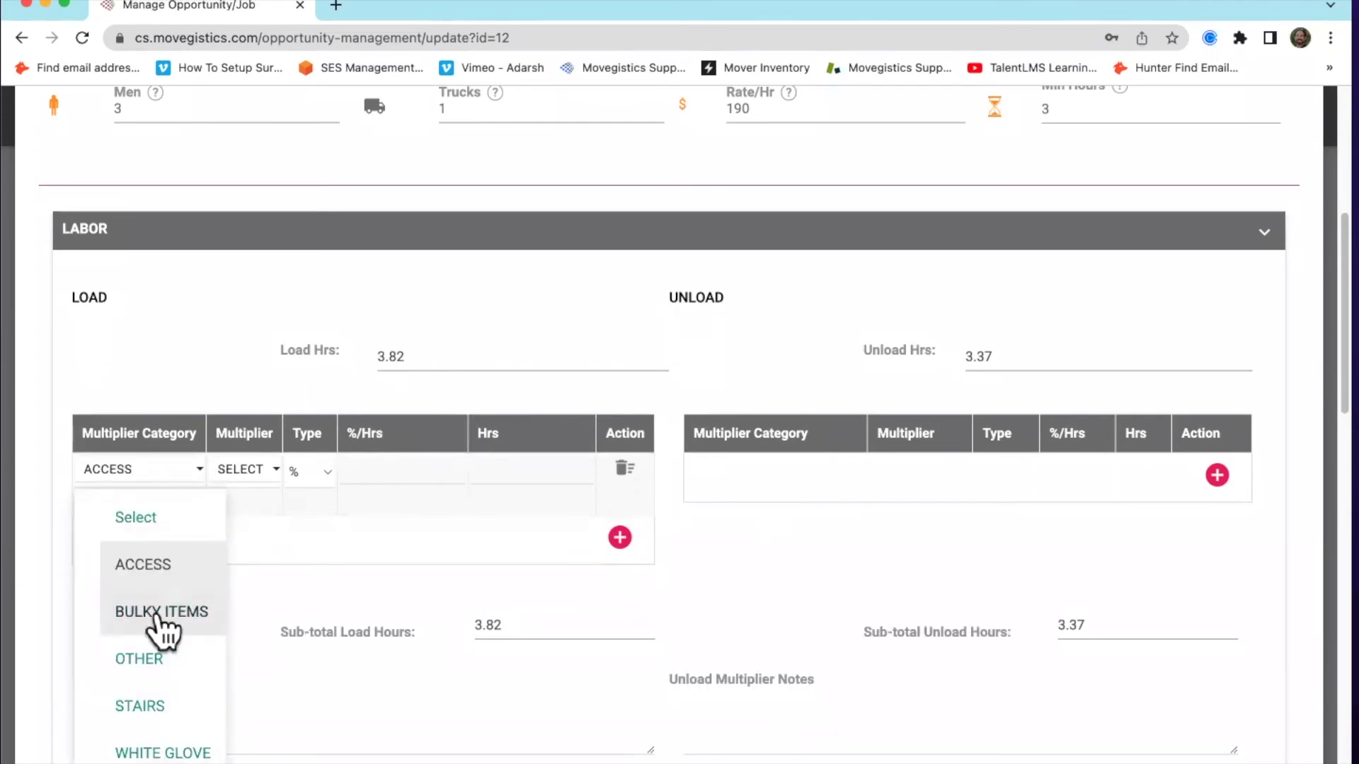
left_click(234, 513)
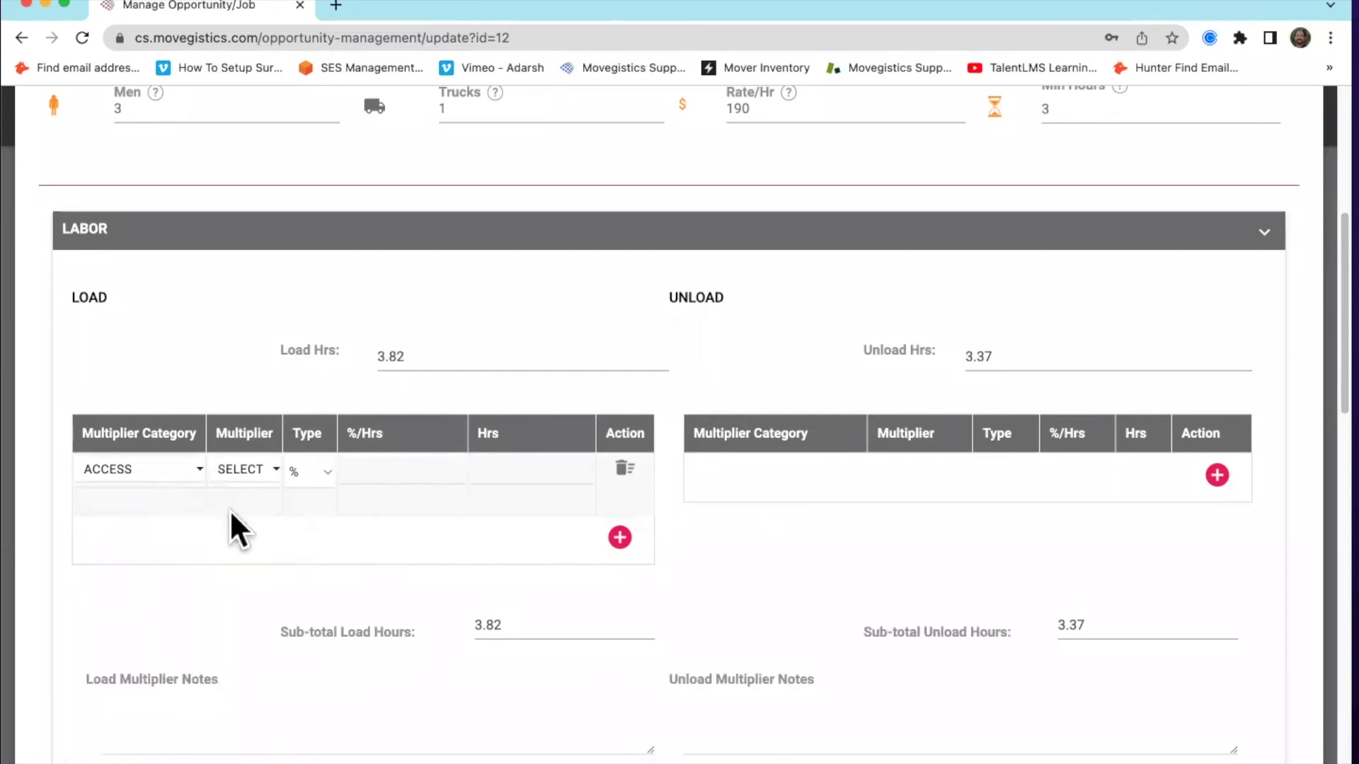
left_click(244, 481)
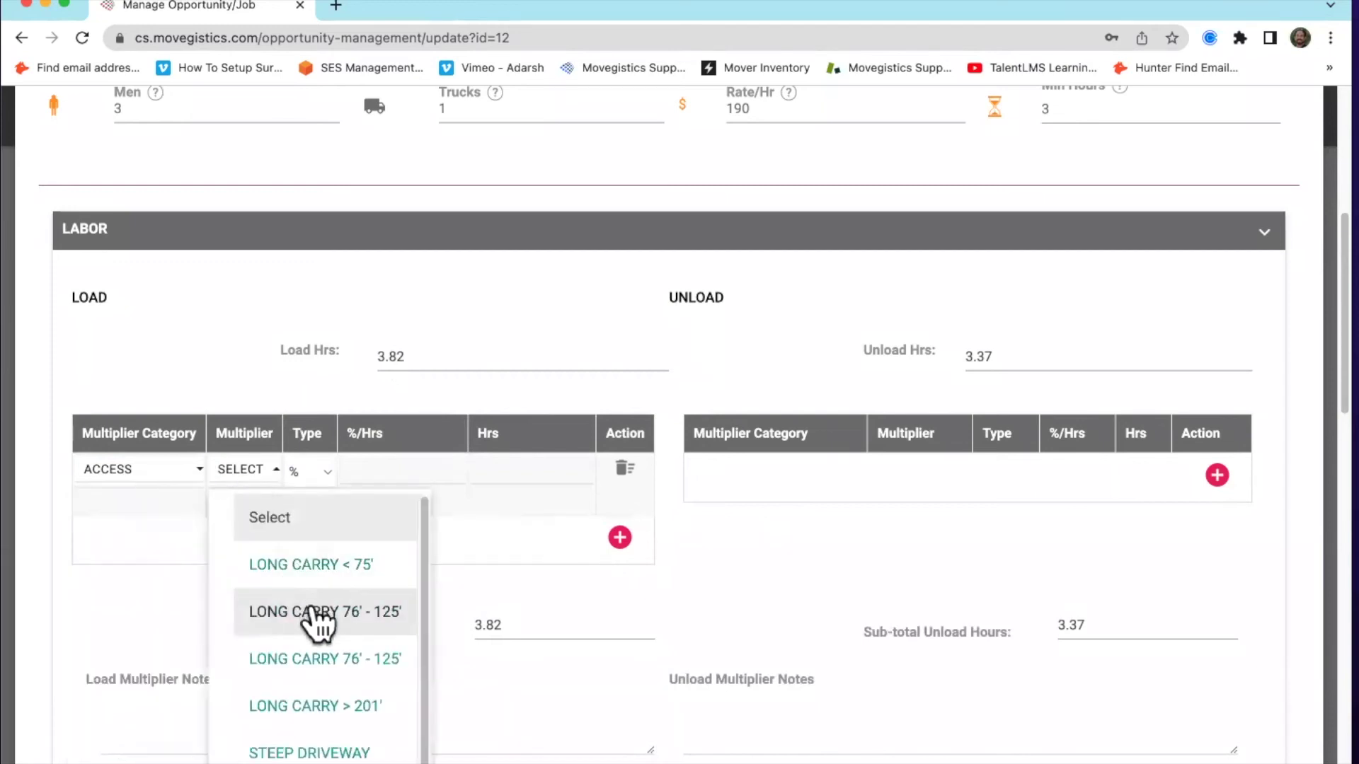
scroll(325, 641, "down", 1)
scroll(350, 679, "down", 5)
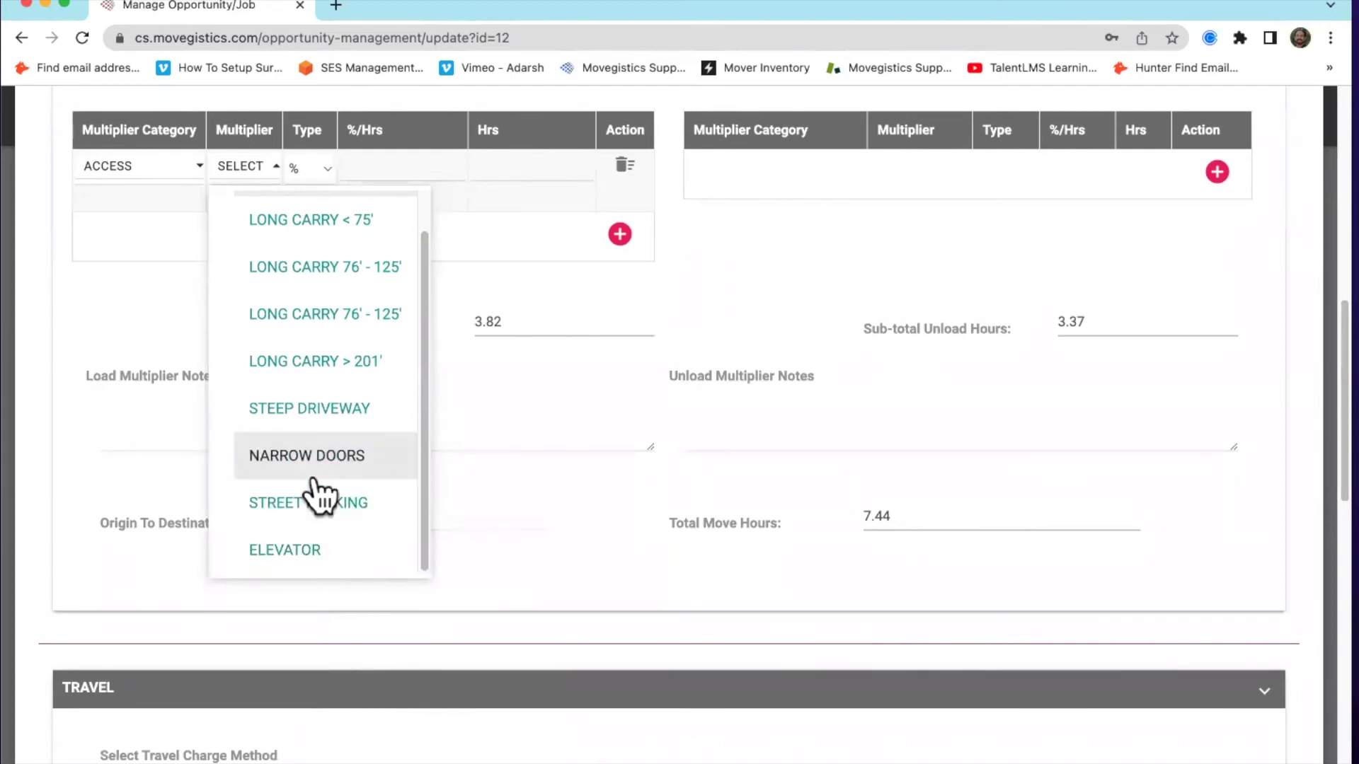
scroll(340, 386, "up", 1)
scroll(341, 496, "down", 1)
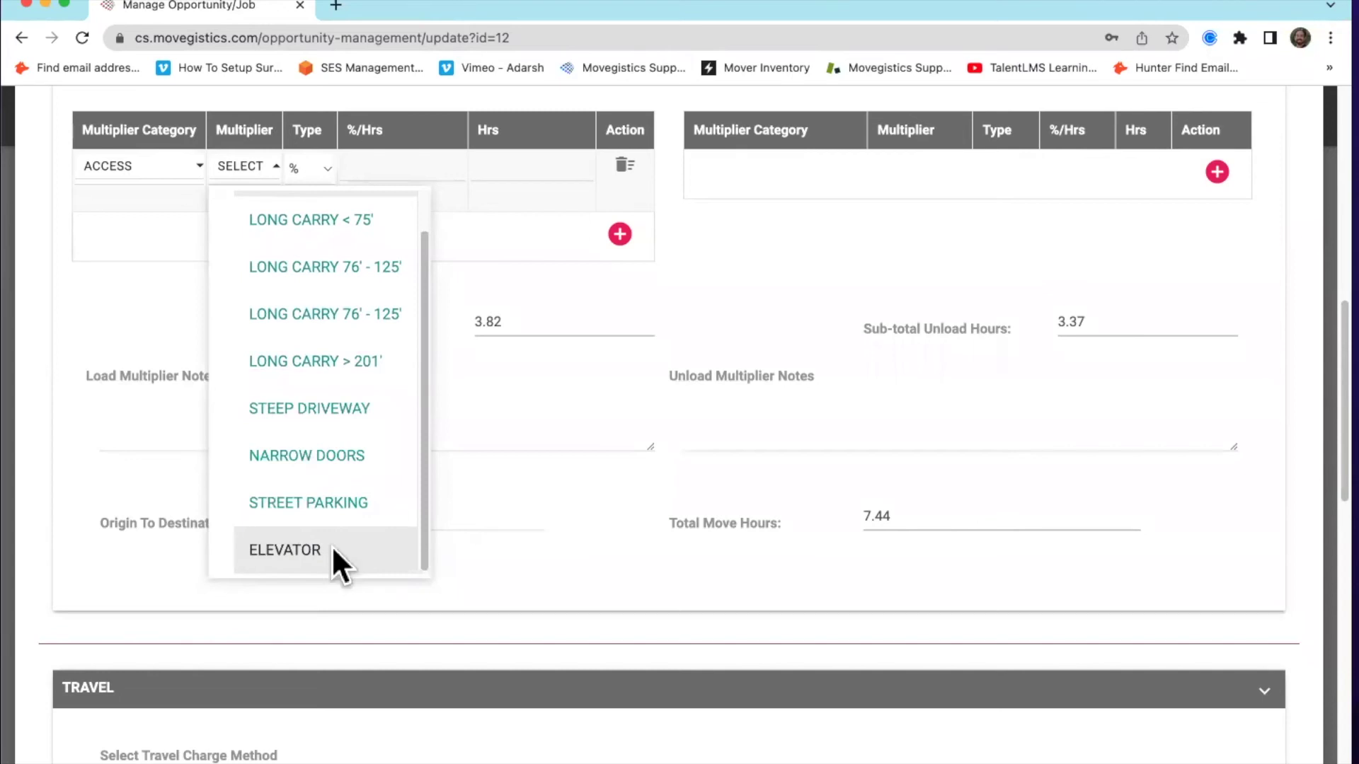
left_click(330, 548)
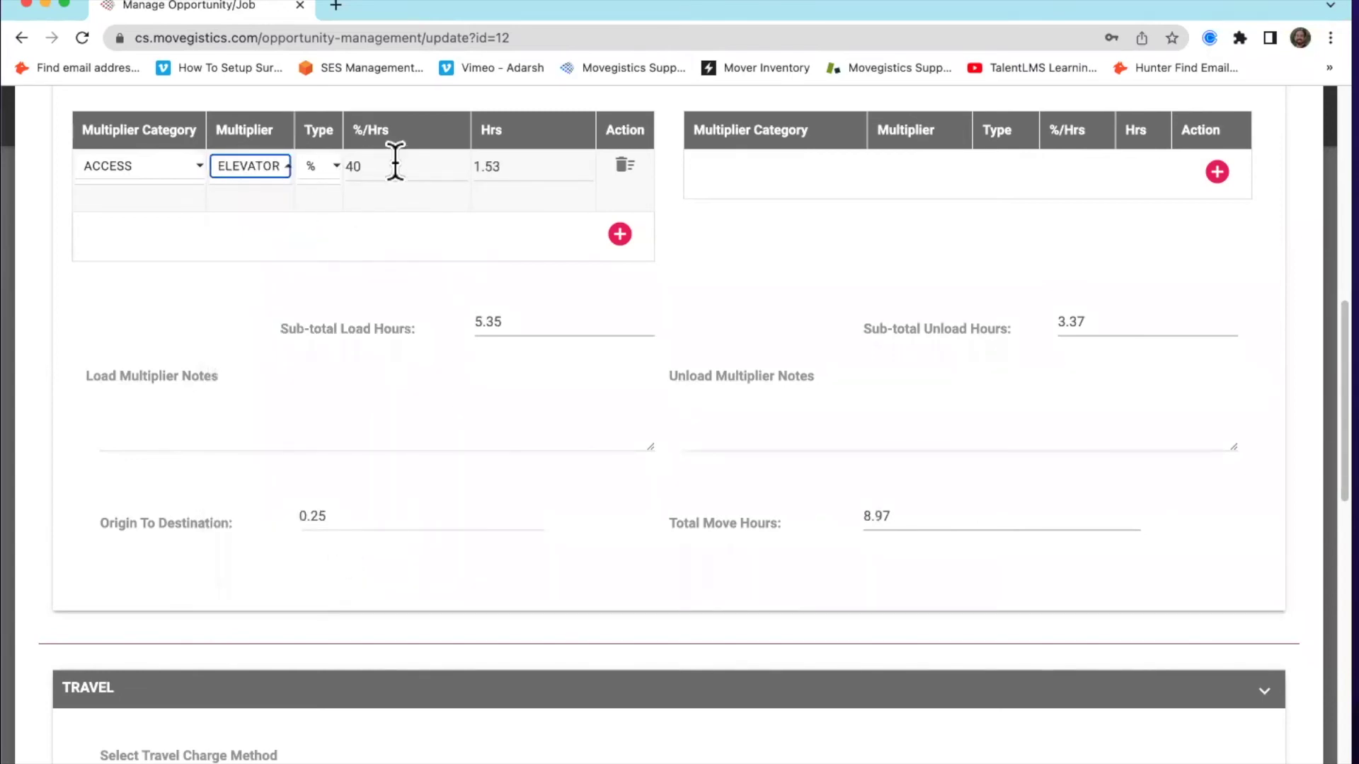
scroll(410, 252, "up", 1)
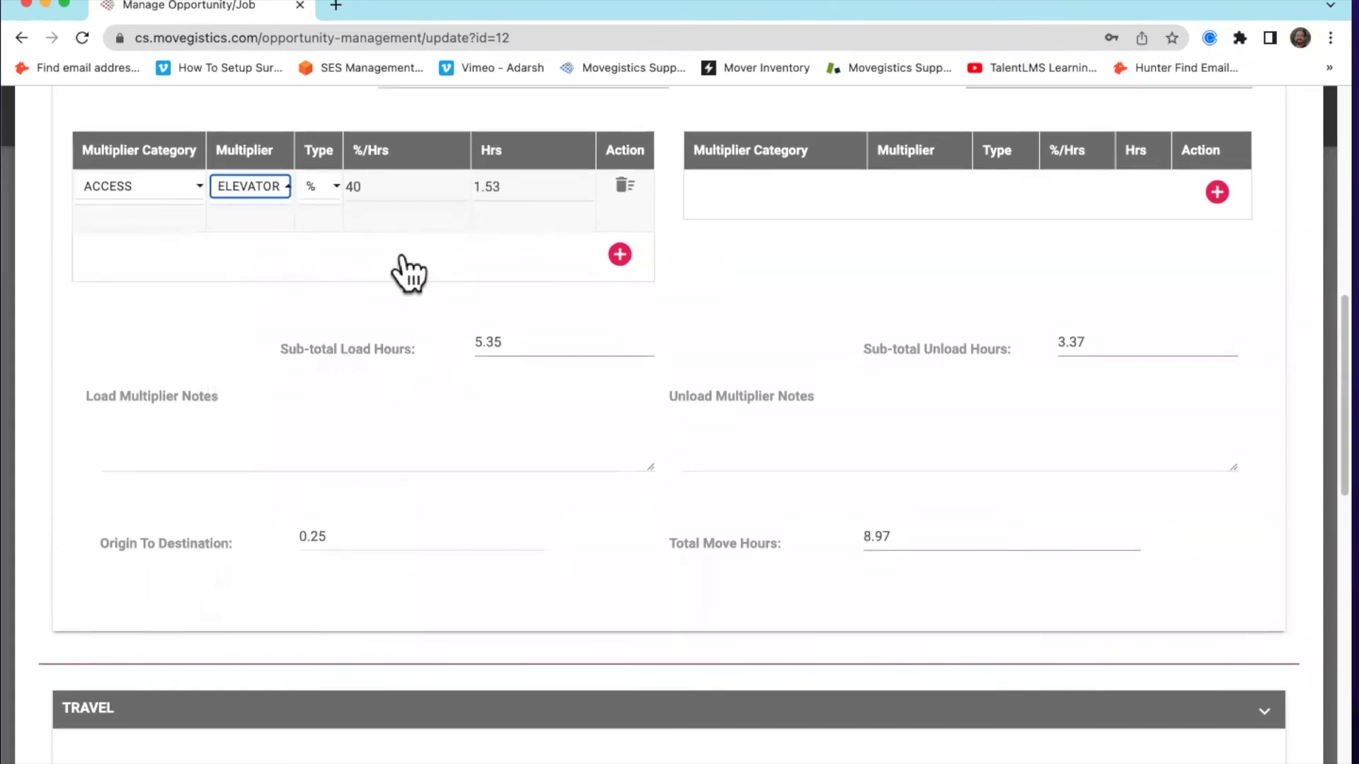
scroll(422, 331, "up", 1)
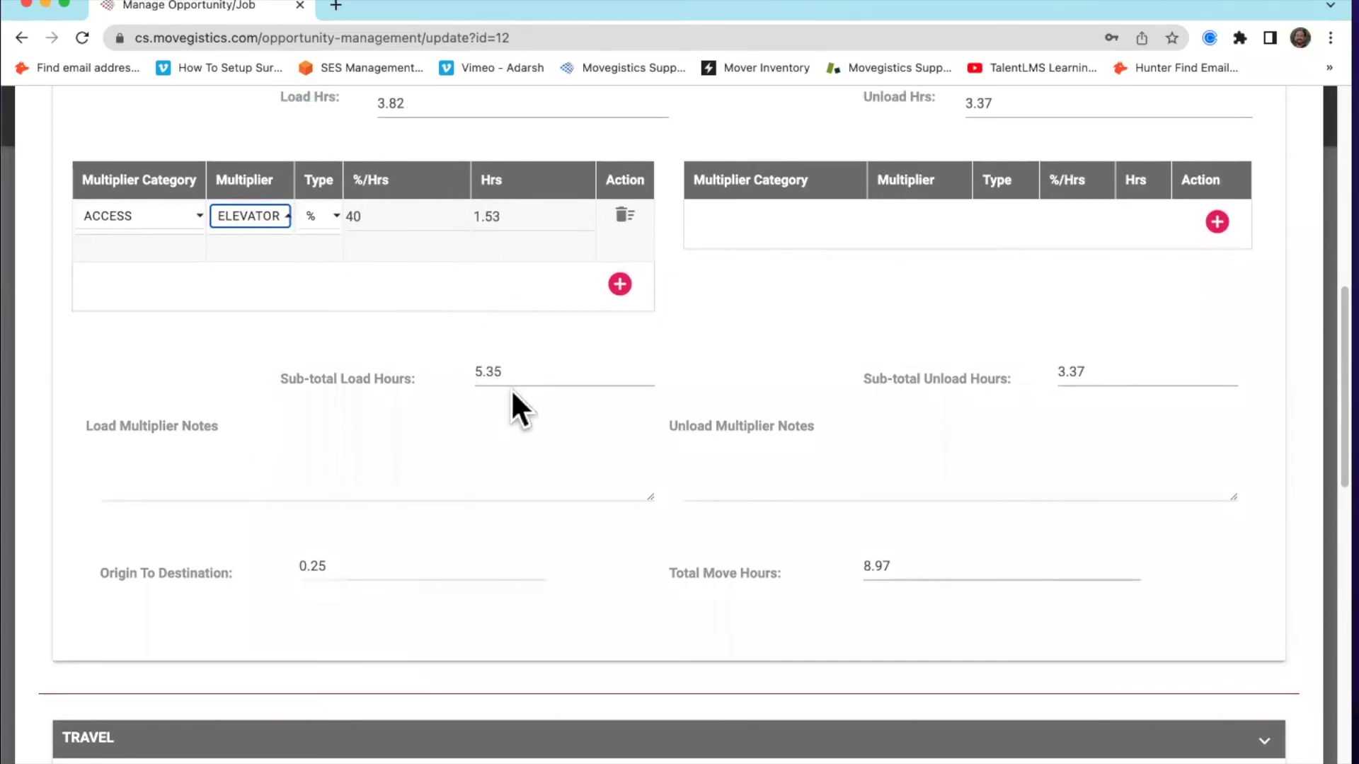
left_click(620, 284)
left_click(142, 281)
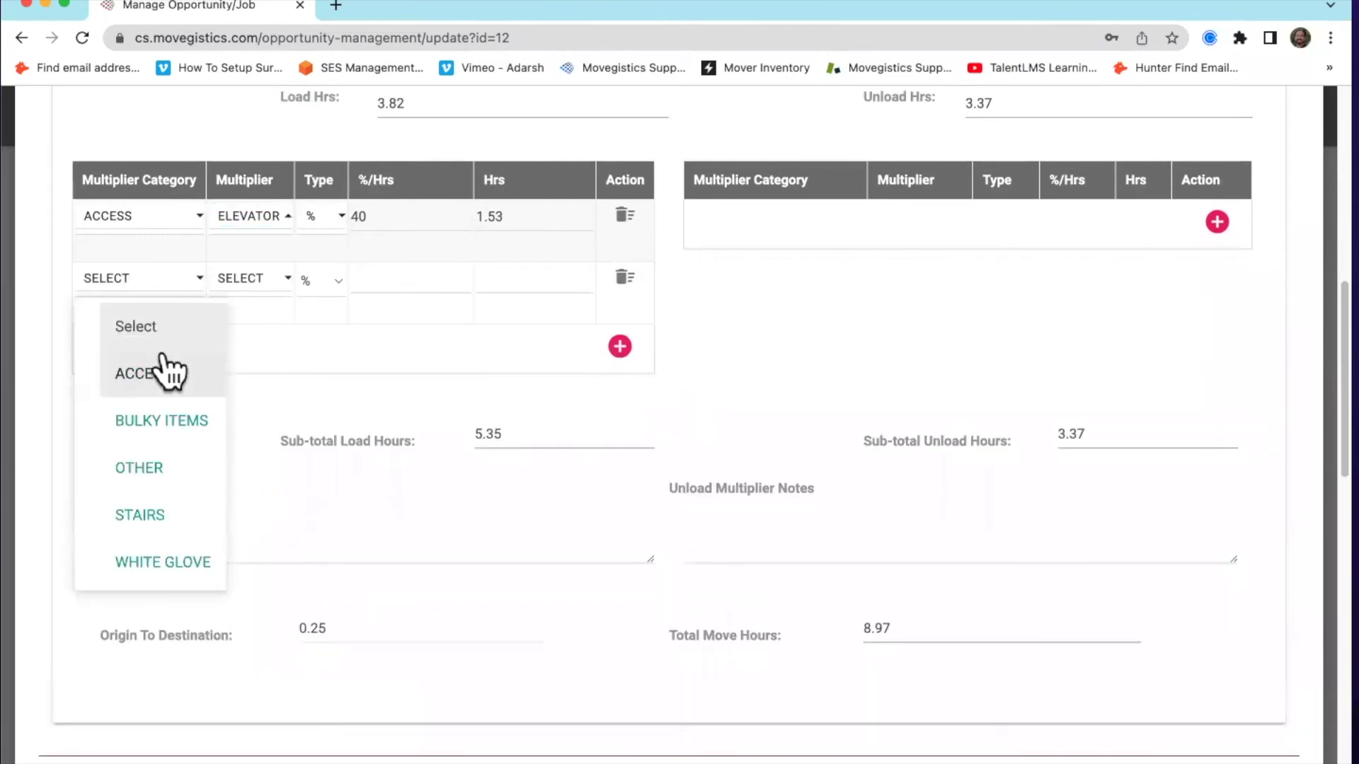
left_click(170, 514)
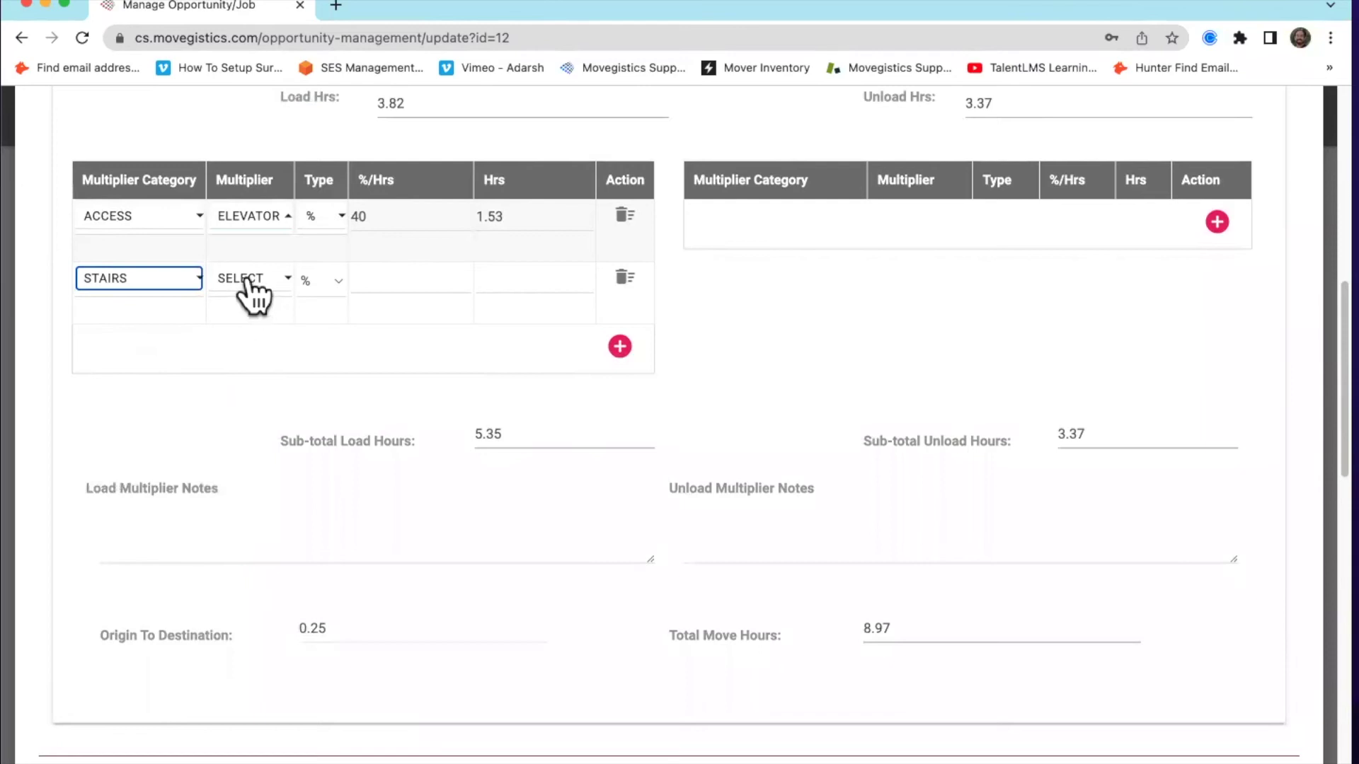
left_click(247, 280)
left_click(324, 515)
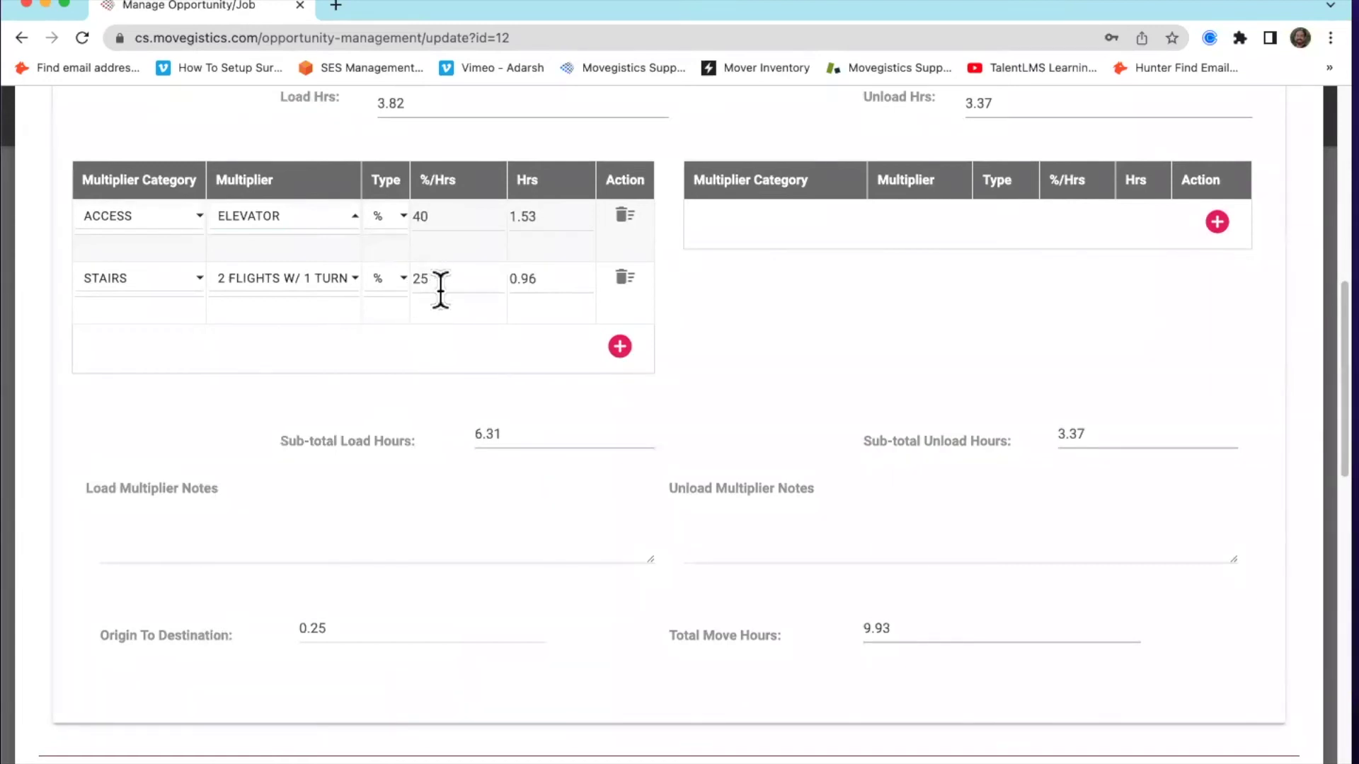
left_click(388, 282)
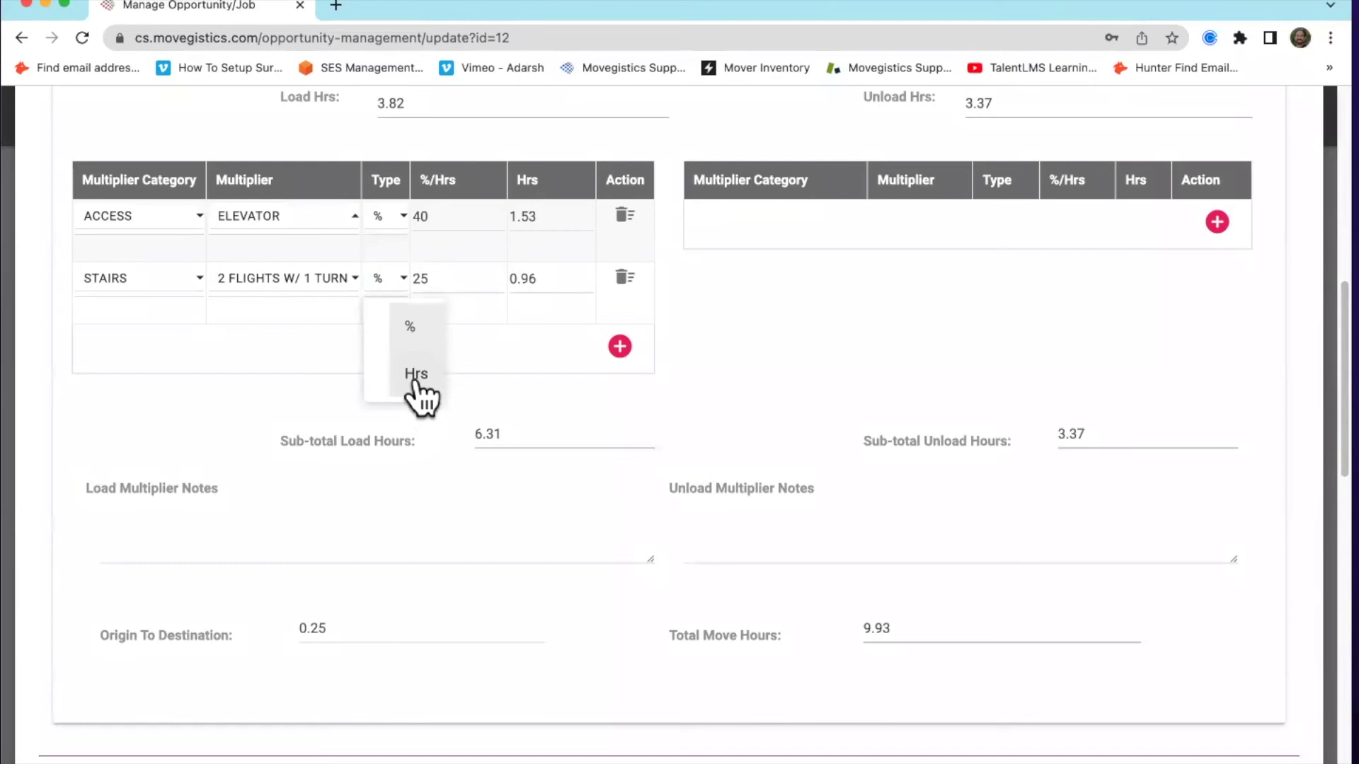
left_click(412, 382)
double_click(448, 278)
type("1")
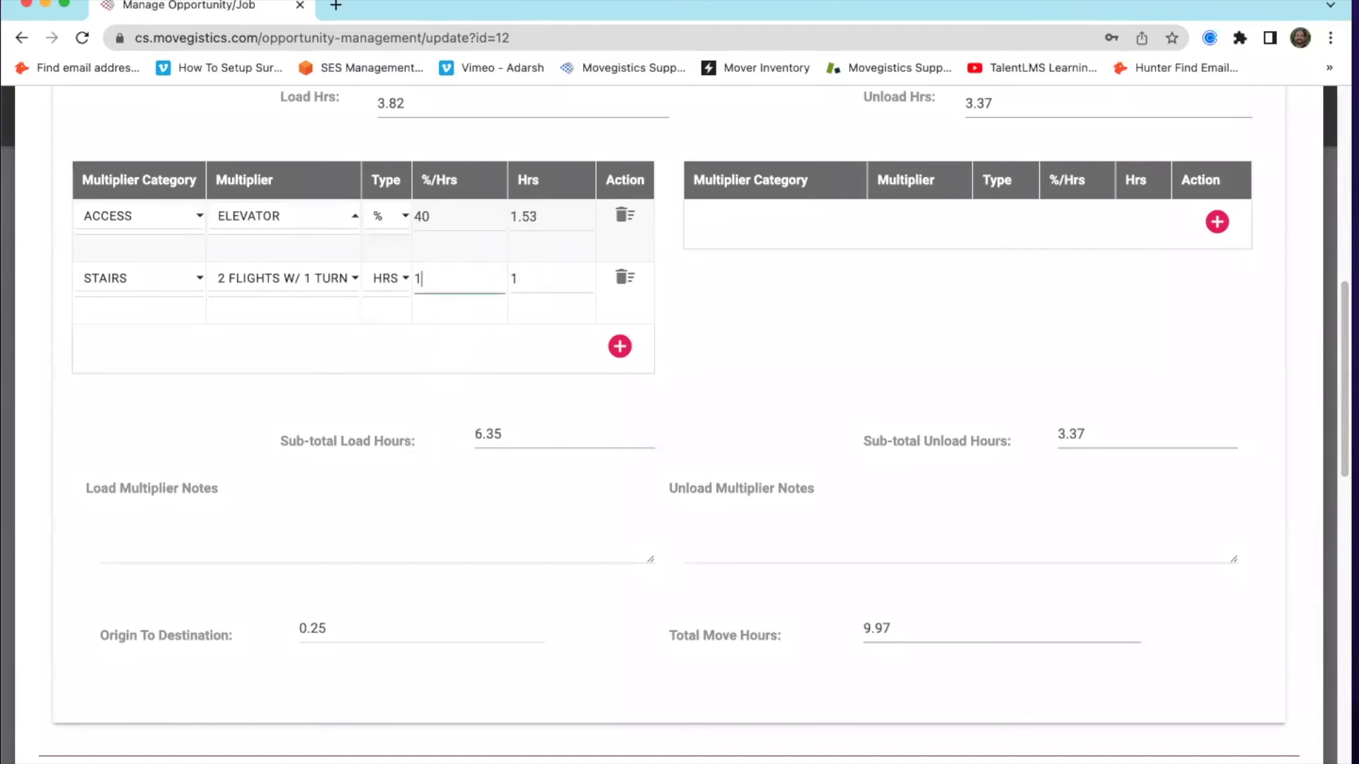
left_click(910, 337)
left_click(625, 278)
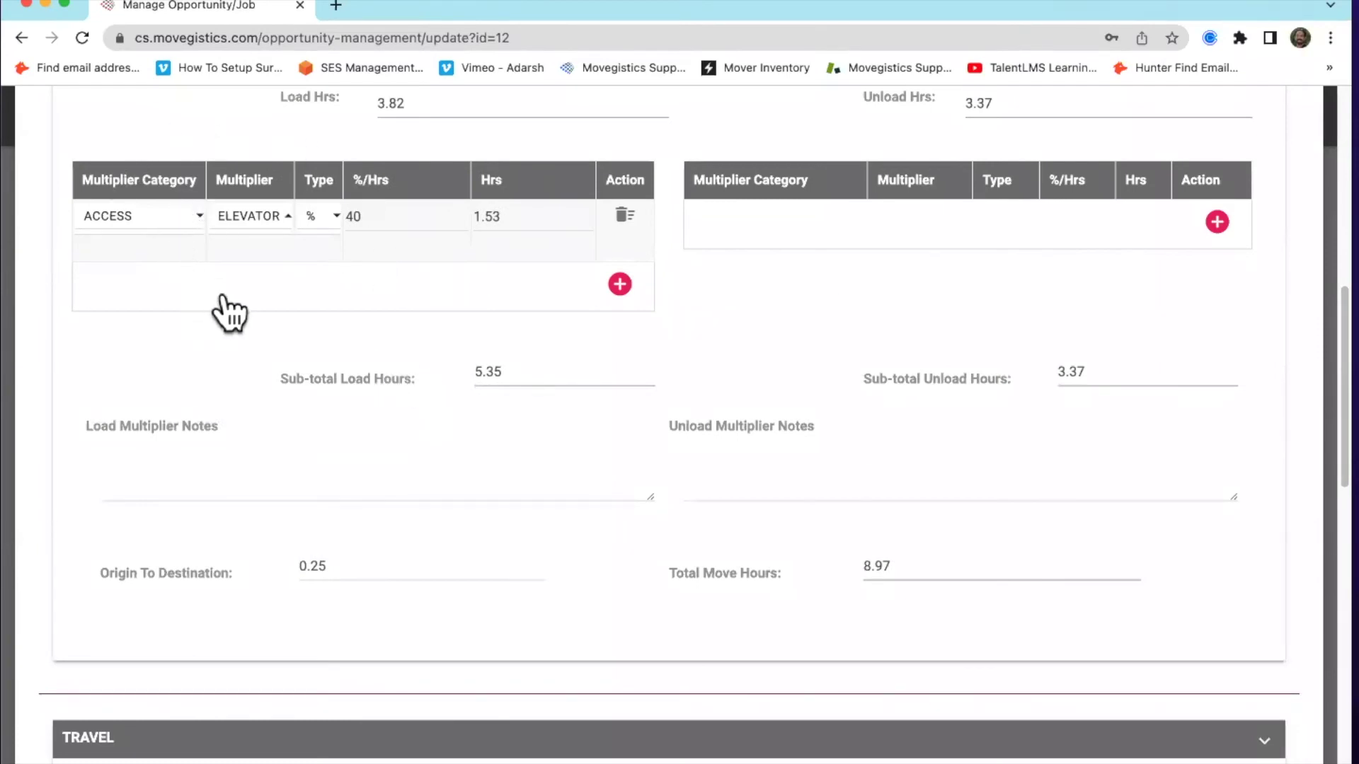
scroll(540, 388, "up", 9)
scroll(591, 413, "down", 9)
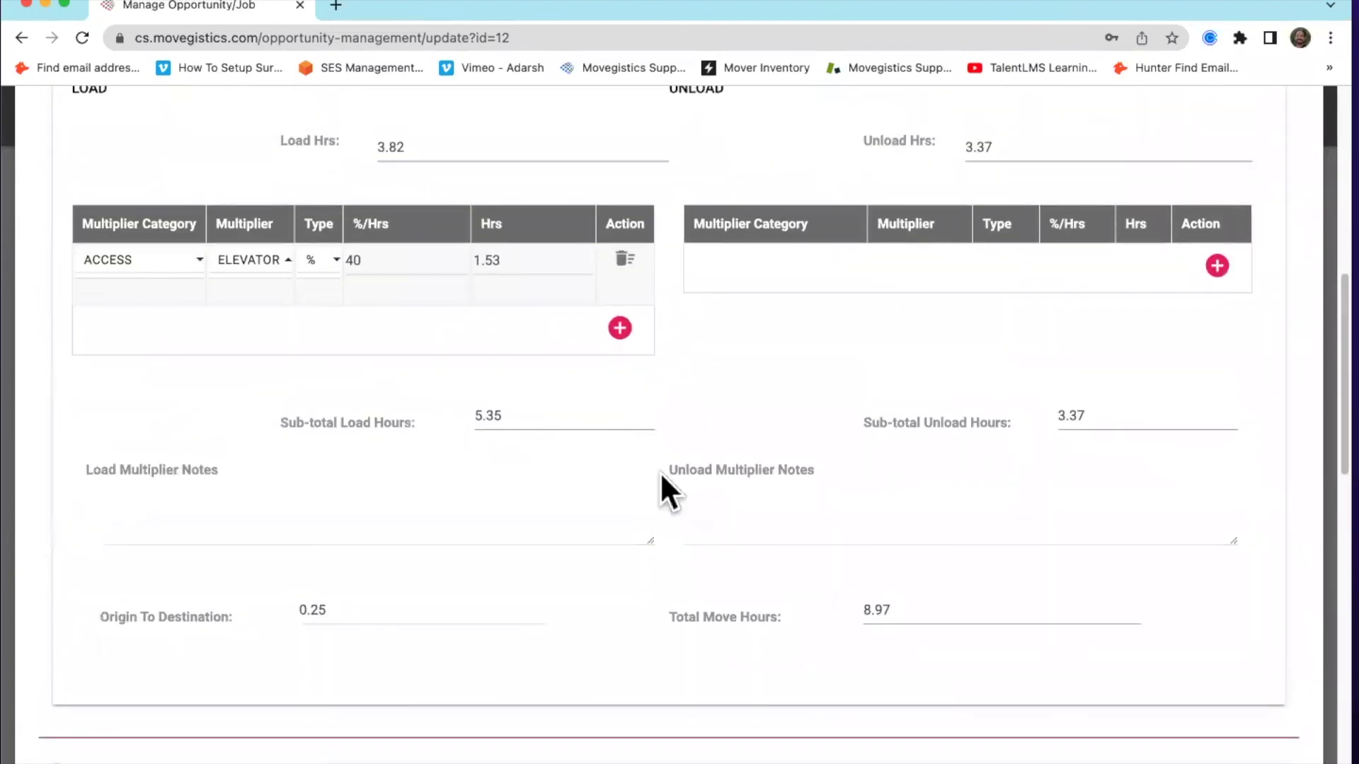
scroll(685, 438, "up", 2)
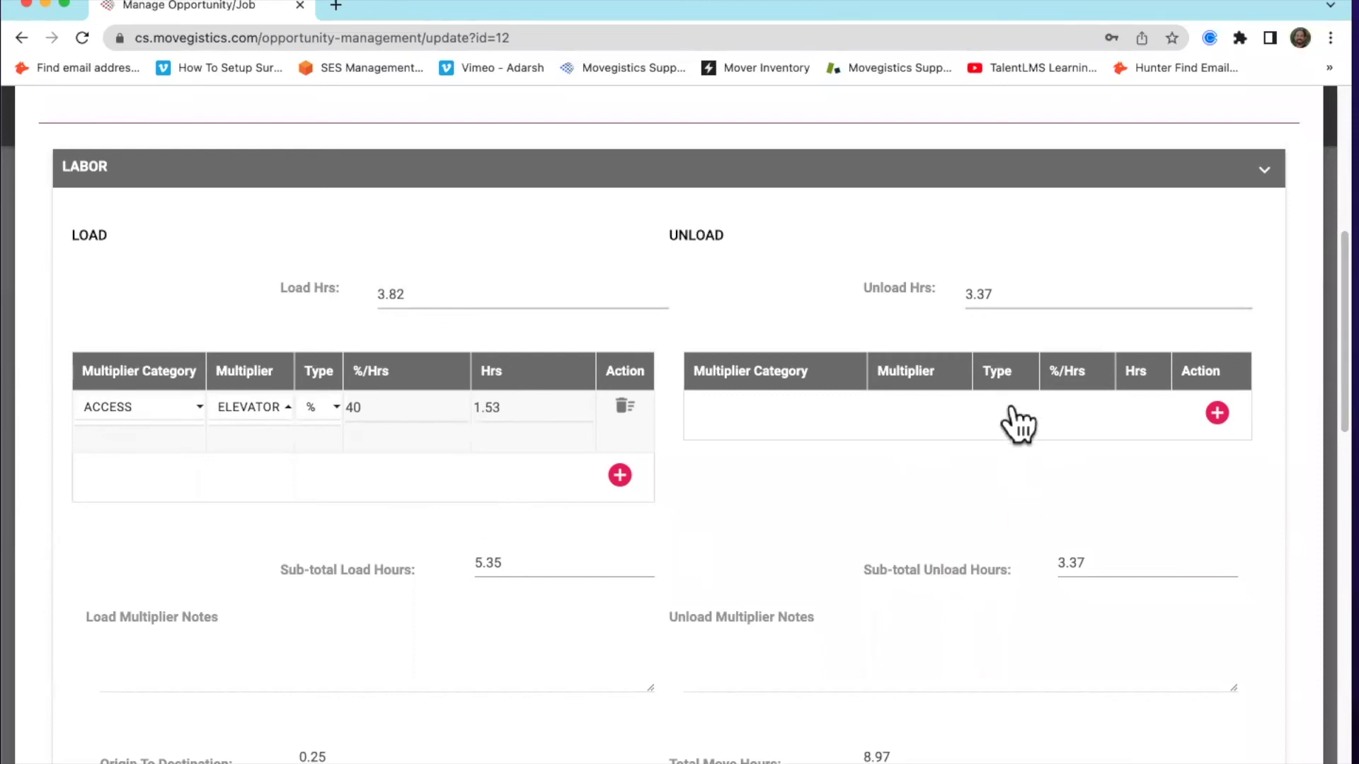
left_click(1216, 413)
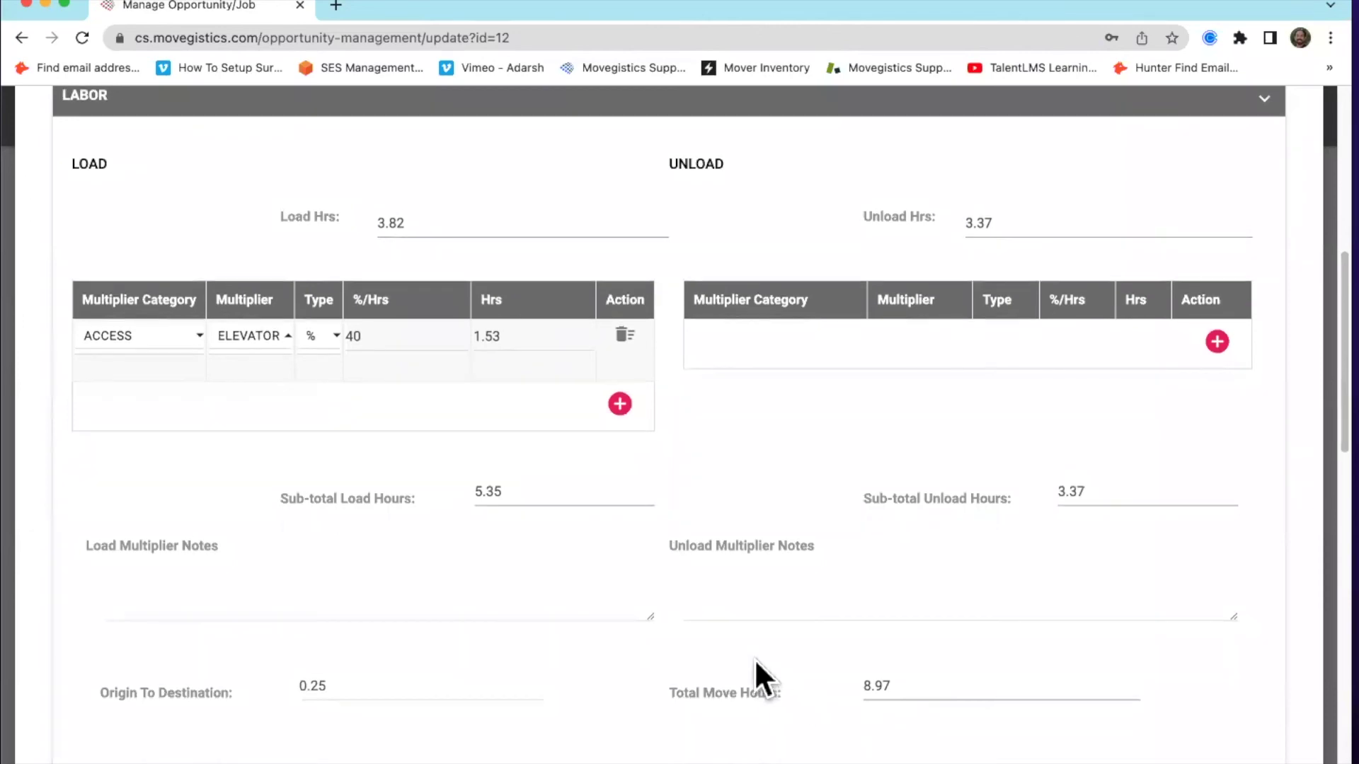
Change the crew to 4 men at a $250 hourly rate, dropping total move hours to 6.8
scroll(754, 658, "up", 4)
double_click(180, 272)
type("4")
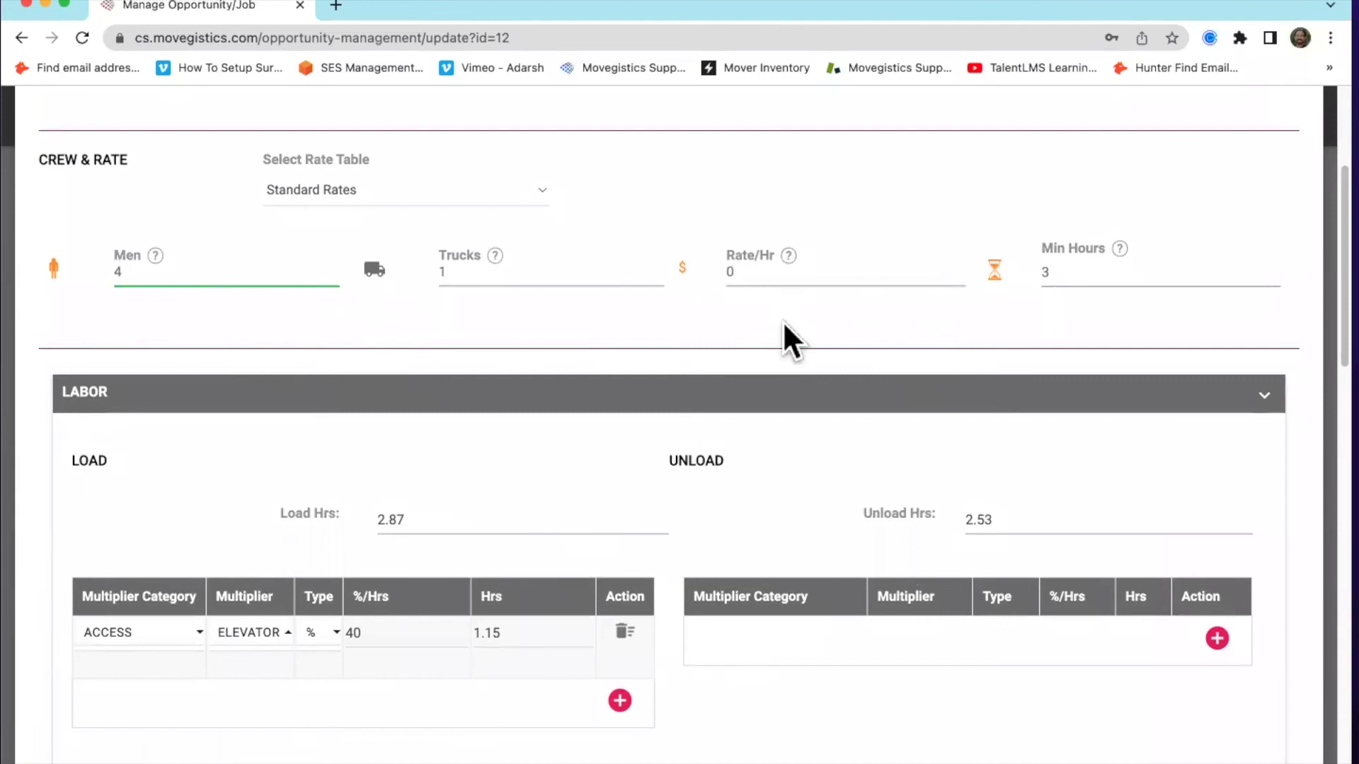
left_click(782, 274)
type("250")
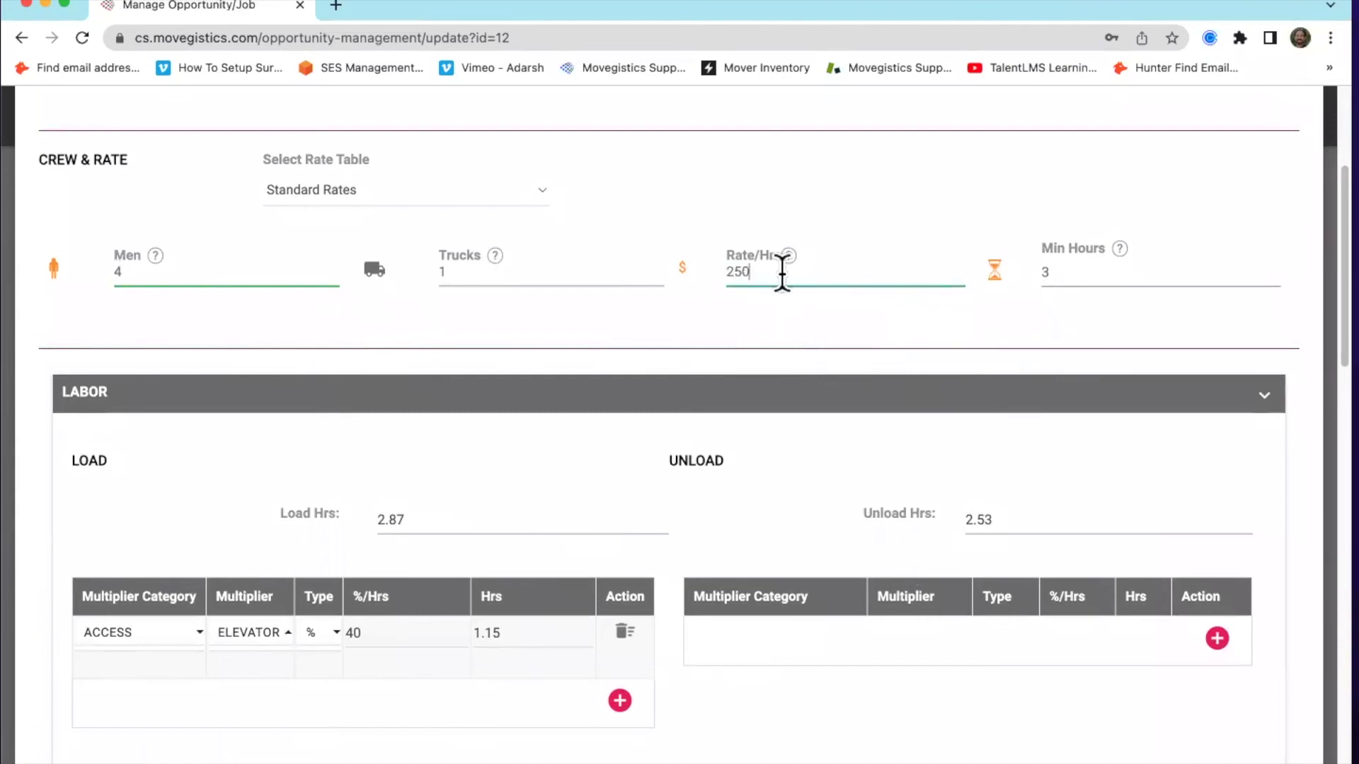
scroll(766, 316, "down", 5)
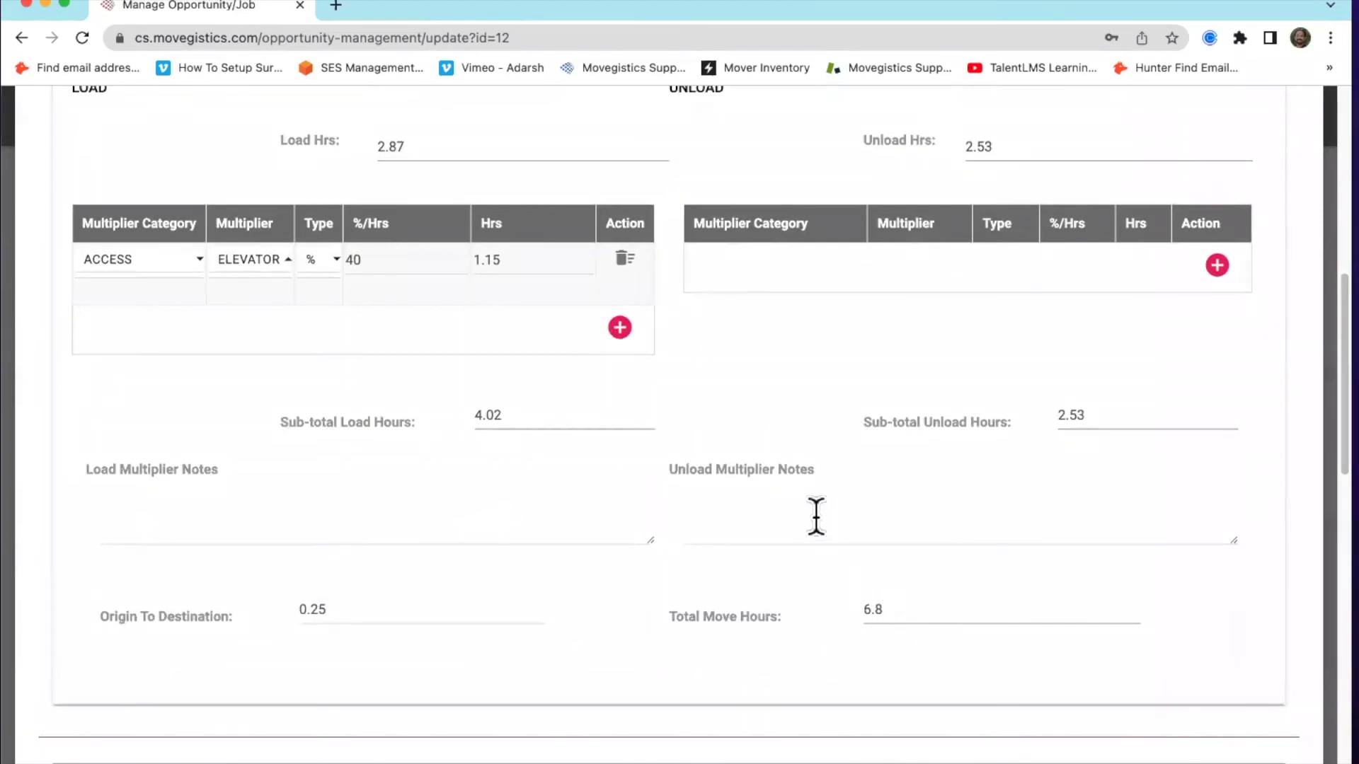
scroll(315, 225, "up", 6)
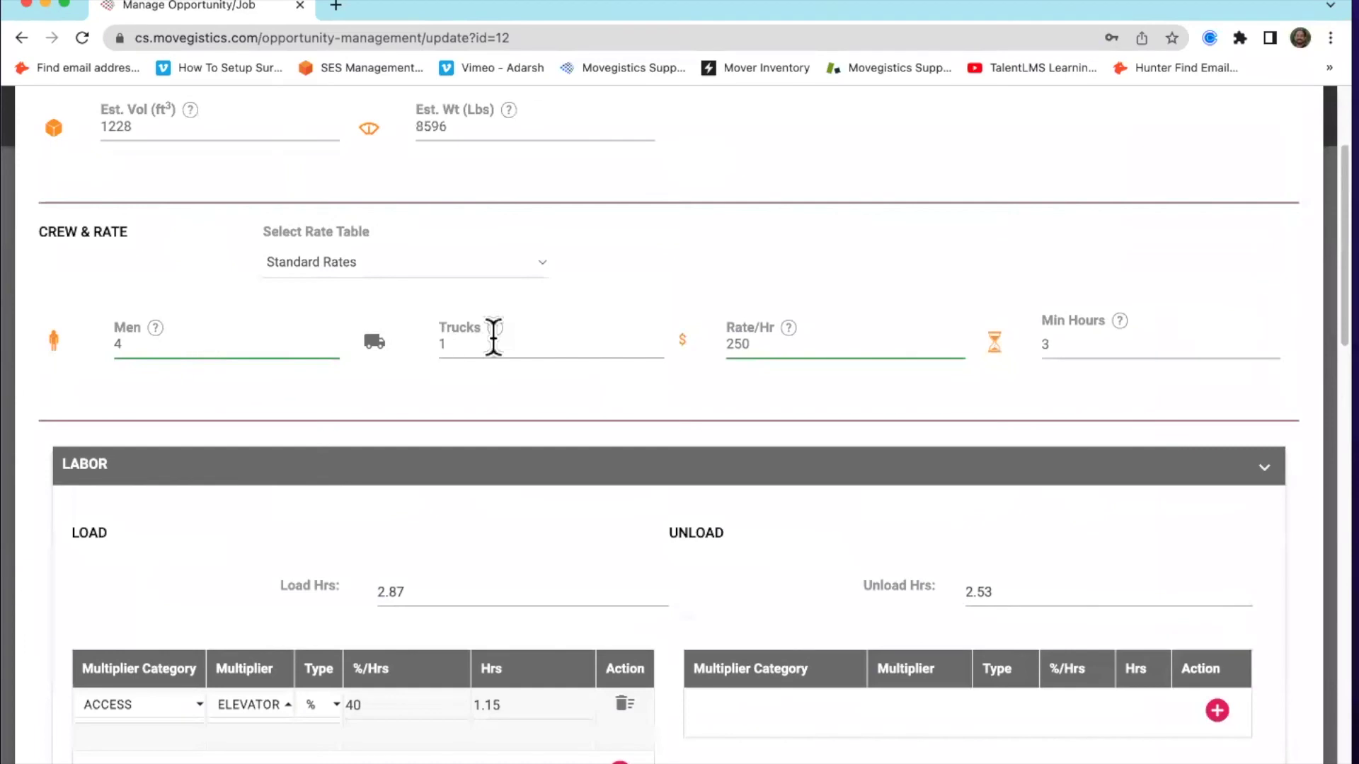
scroll(674, 486, "down", 6)
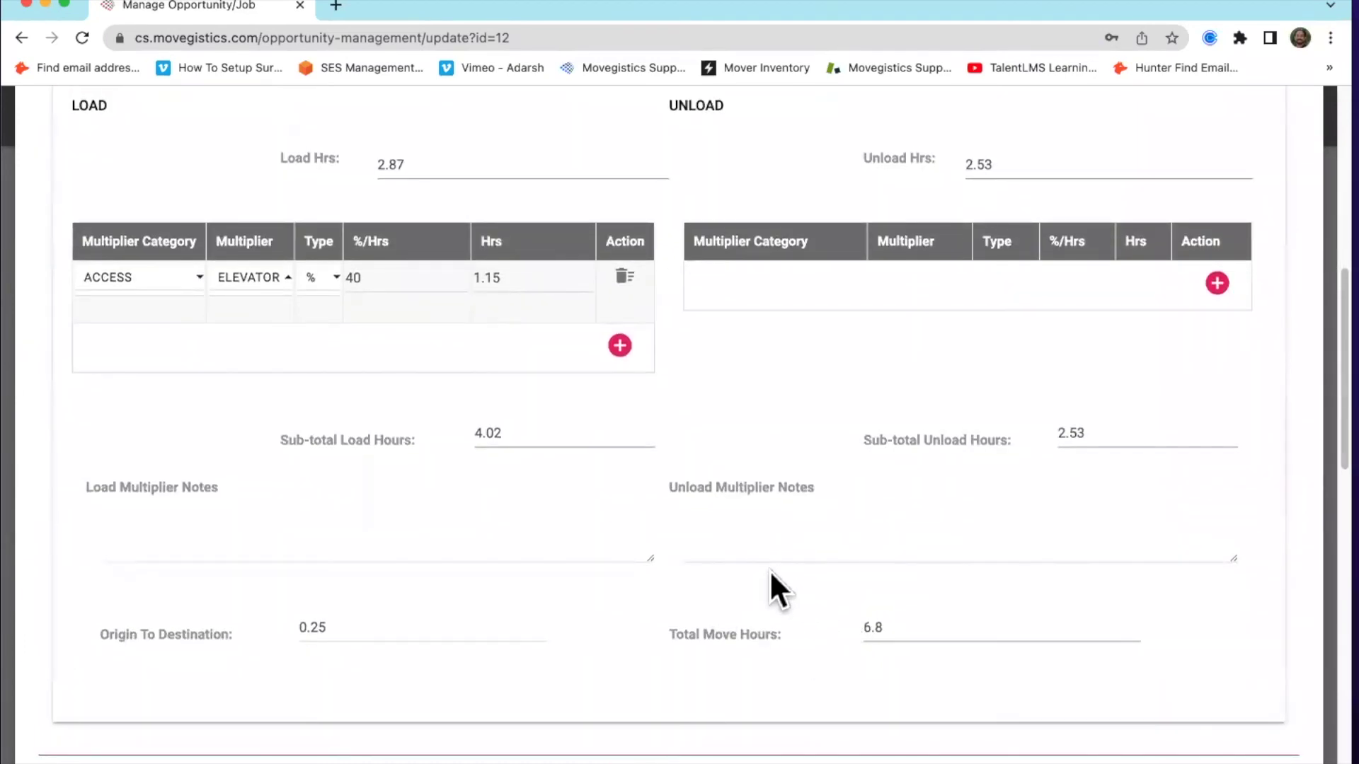
scroll(737, 559, "up", 5)
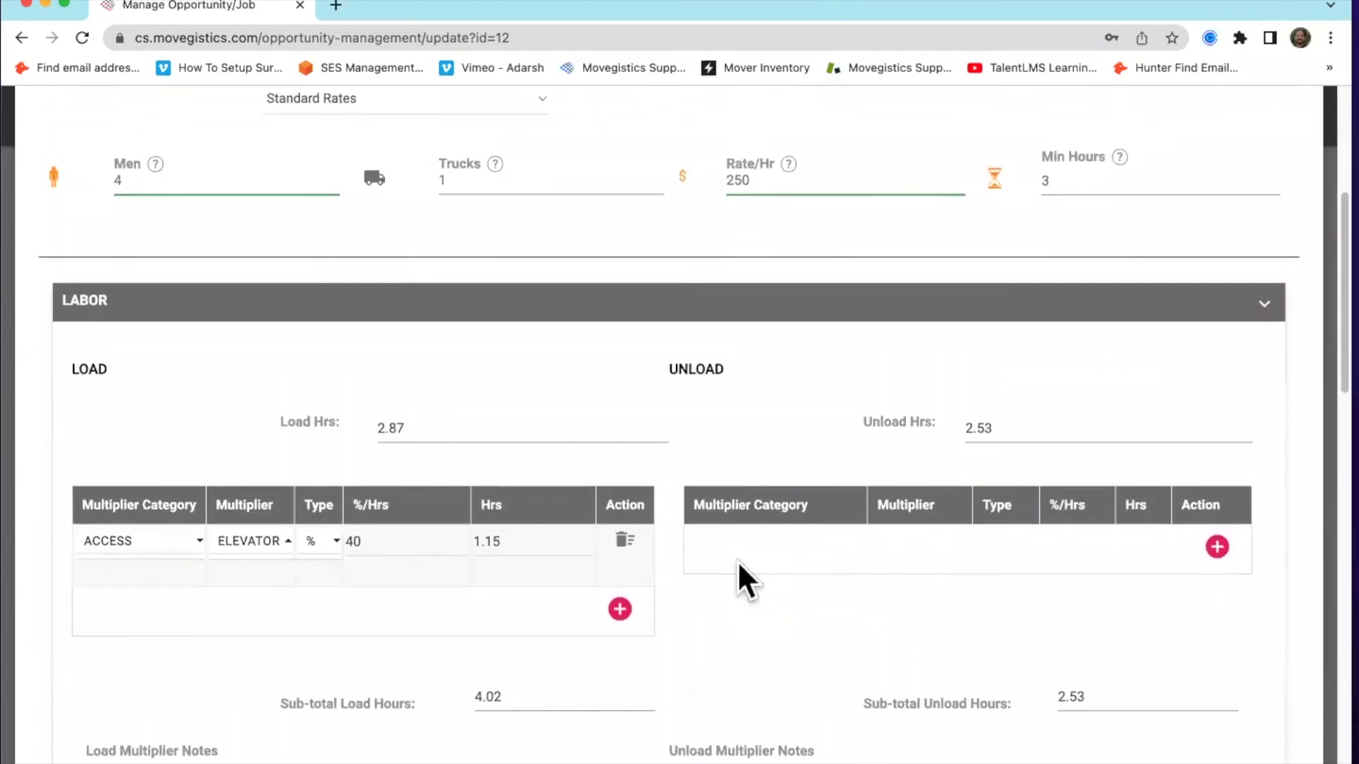
scroll(752, 497, "down", 10)
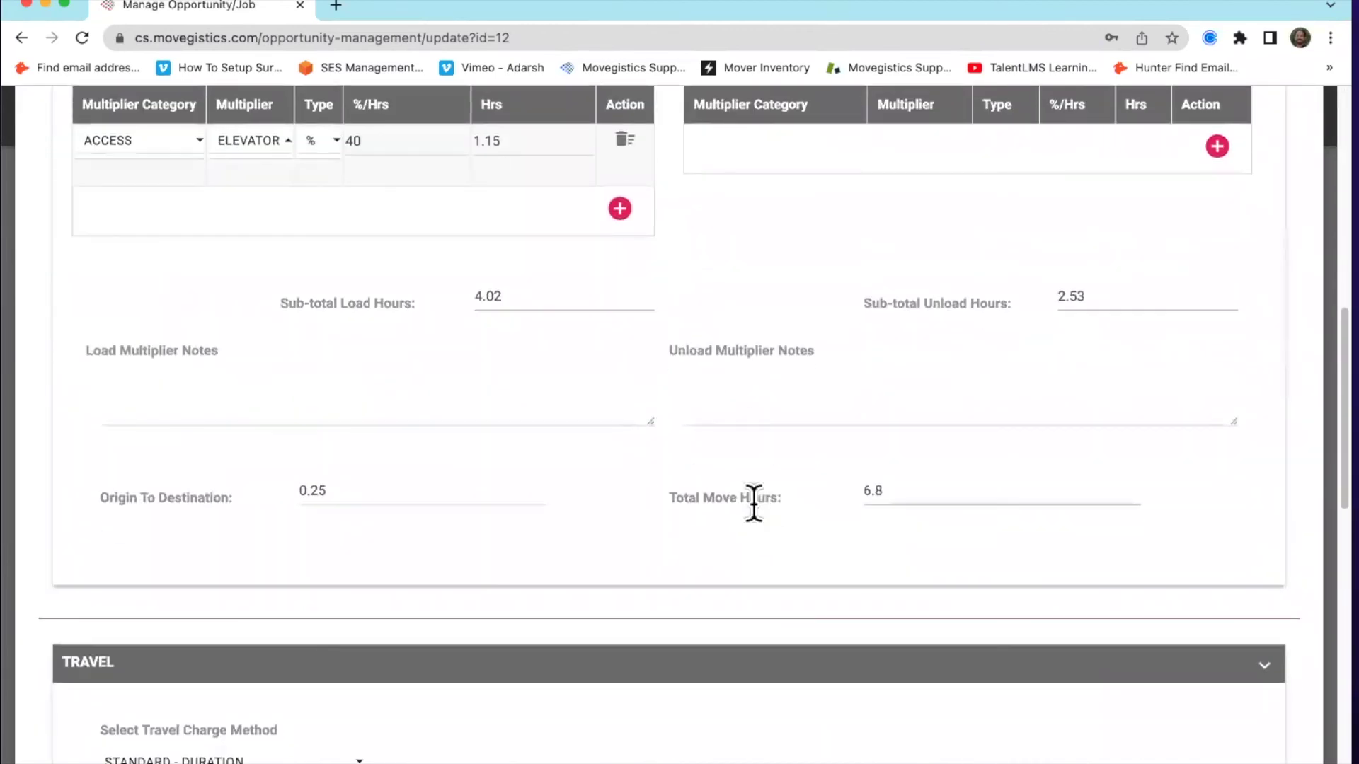
scroll(752, 503, "down", 2)
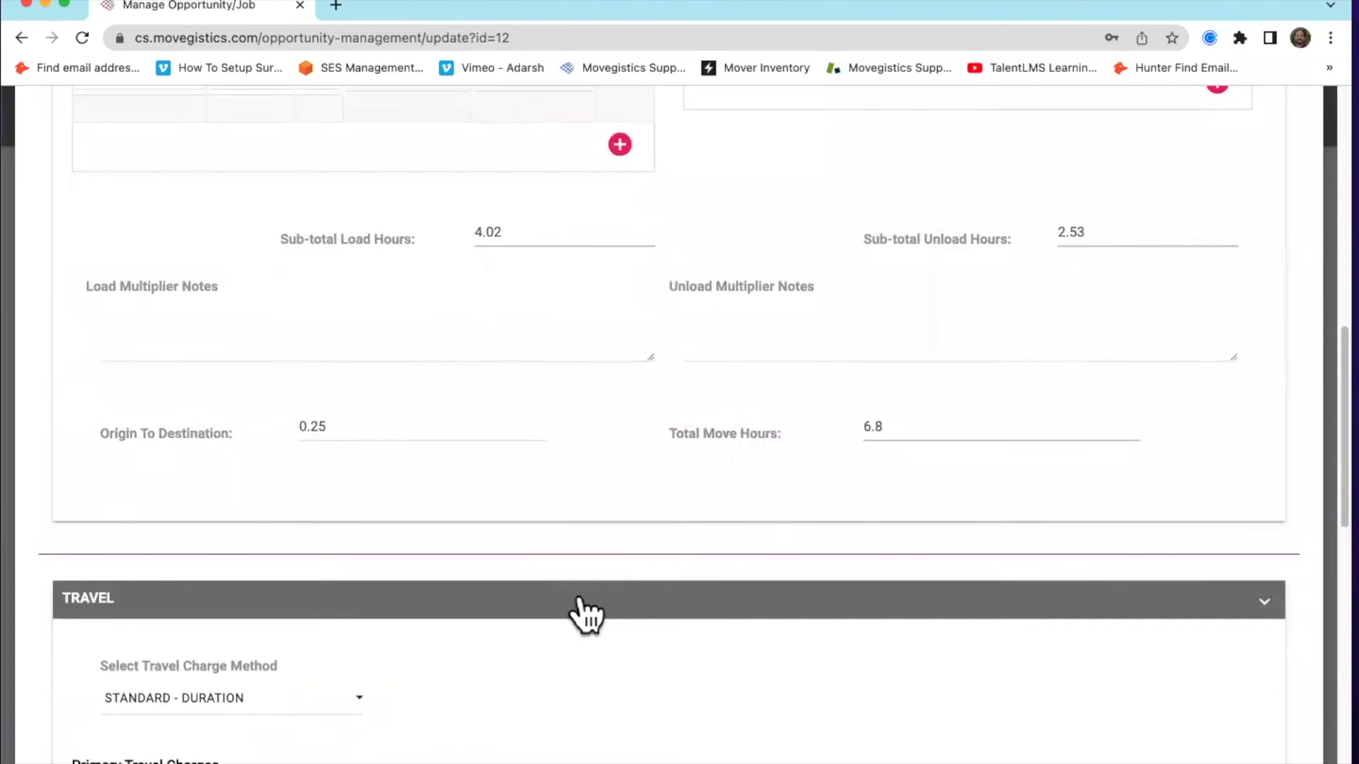
scroll(581, 599, "down", 6)
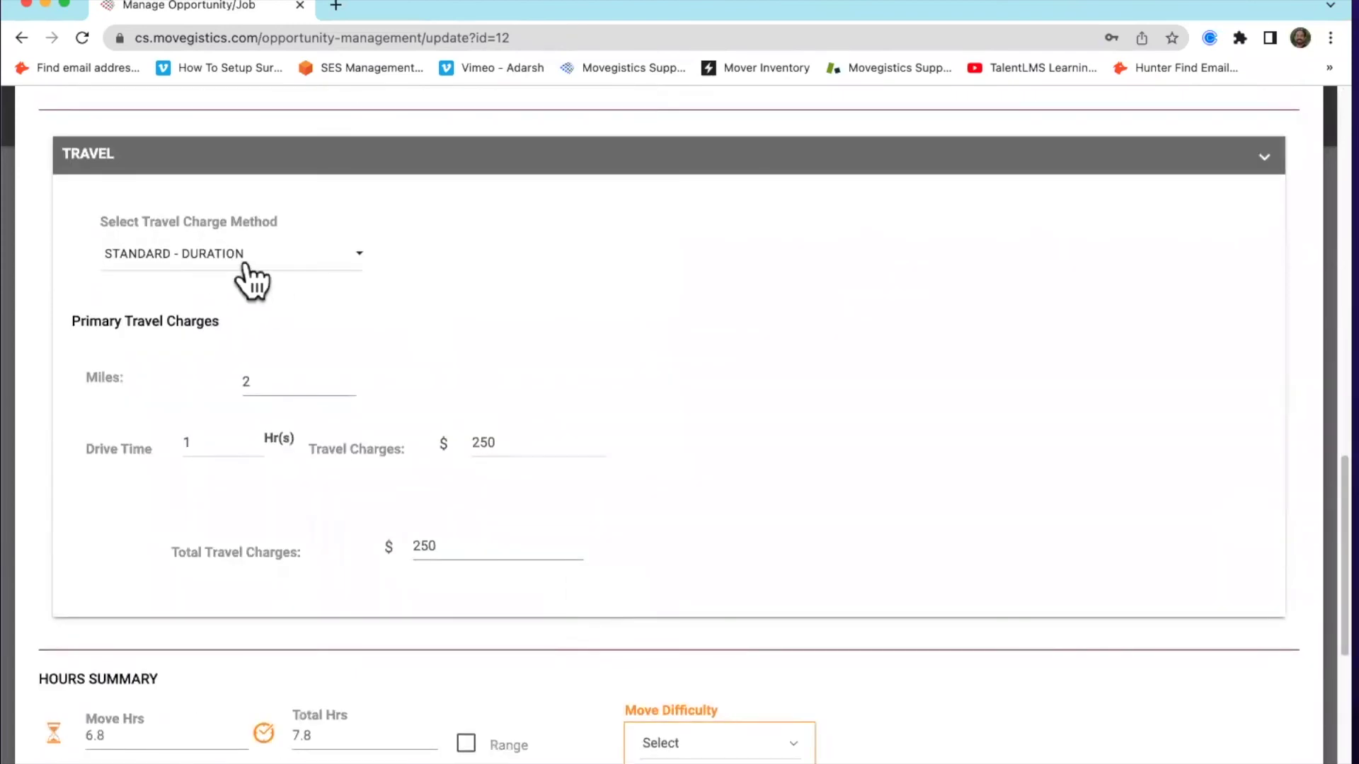
left_click(244, 263)
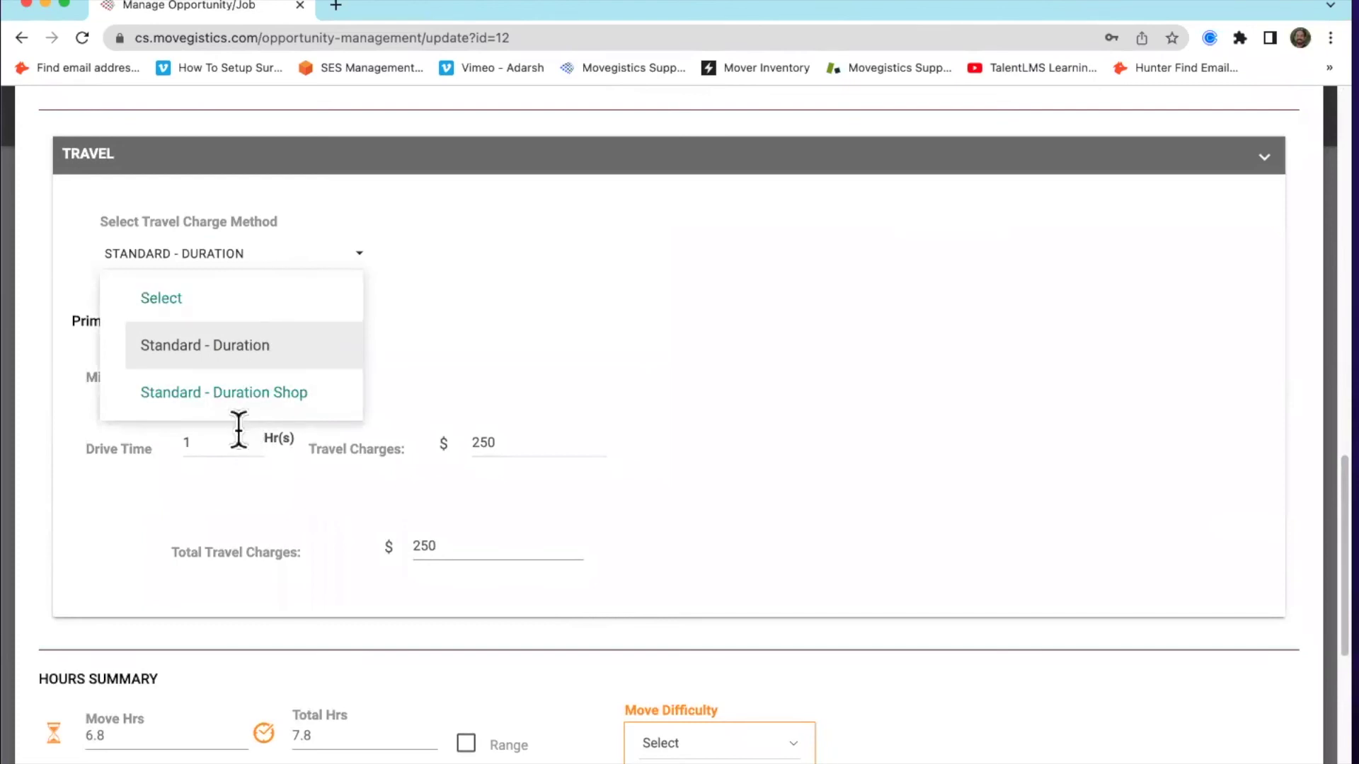
left_click(473, 241)
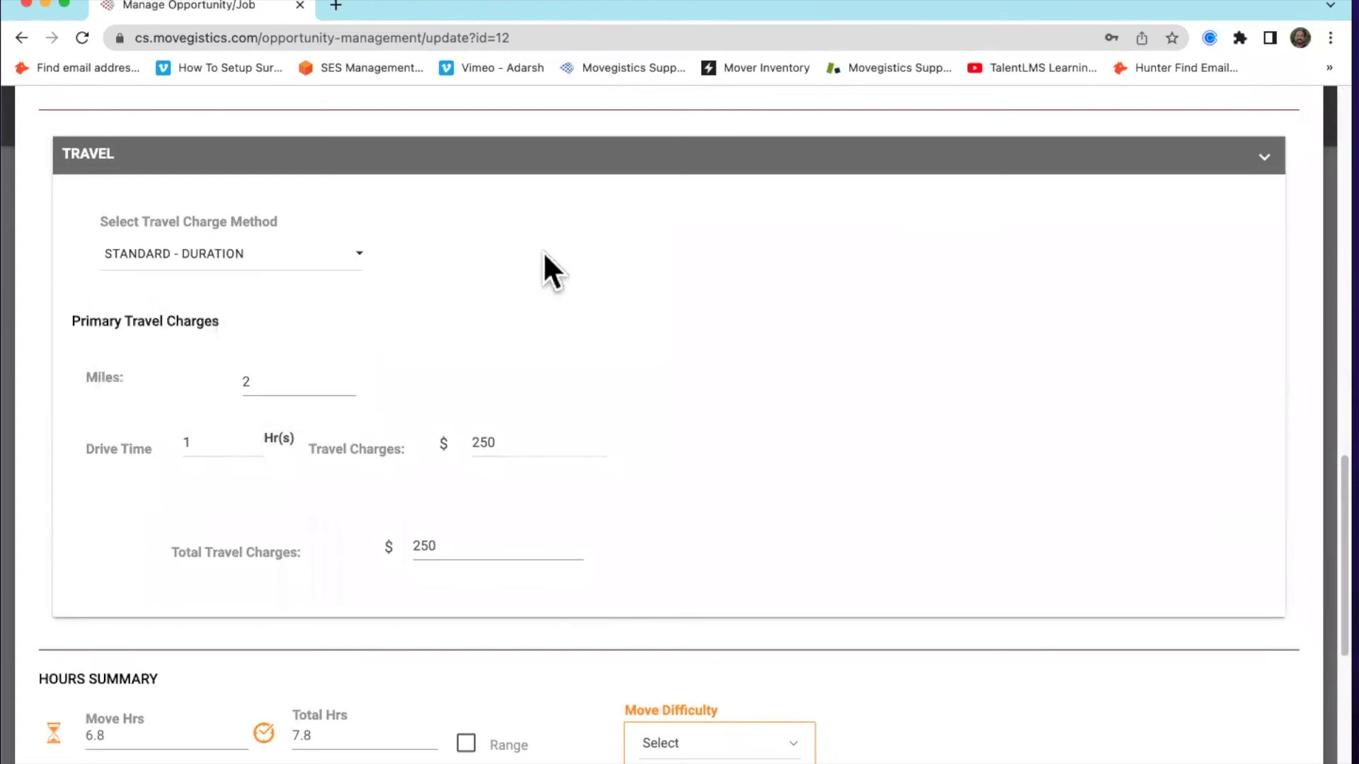
scroll(609, 332, "down", 1)
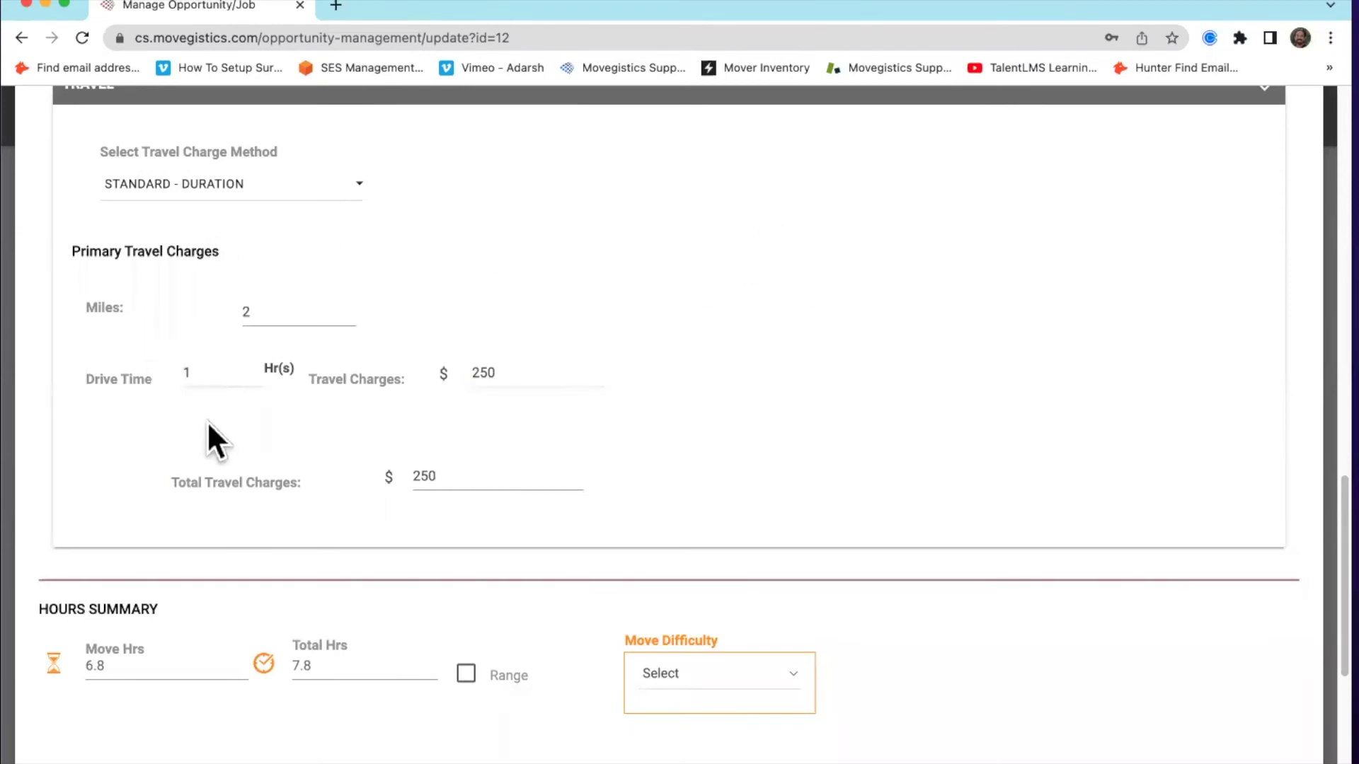
scroll(722, 346, "up", 10)
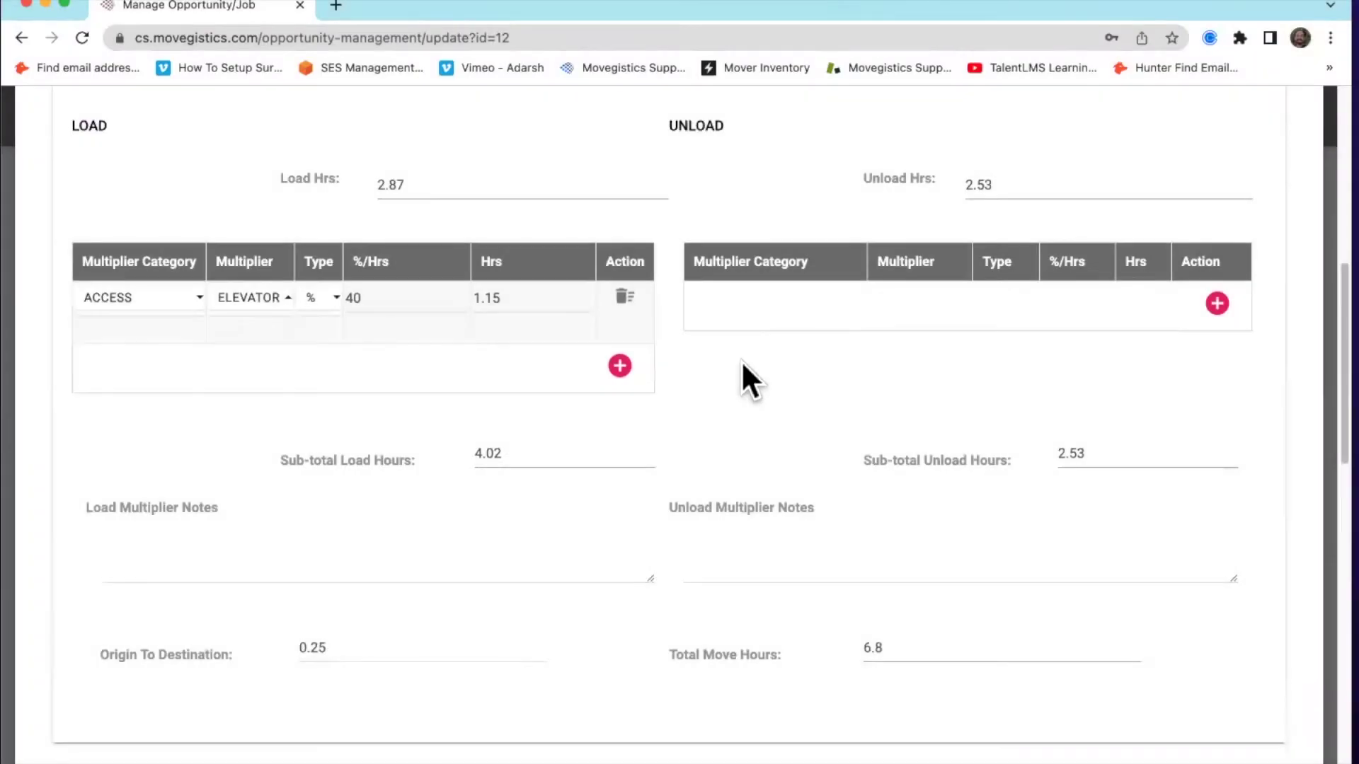
scroll(760, 361, "up", 5)
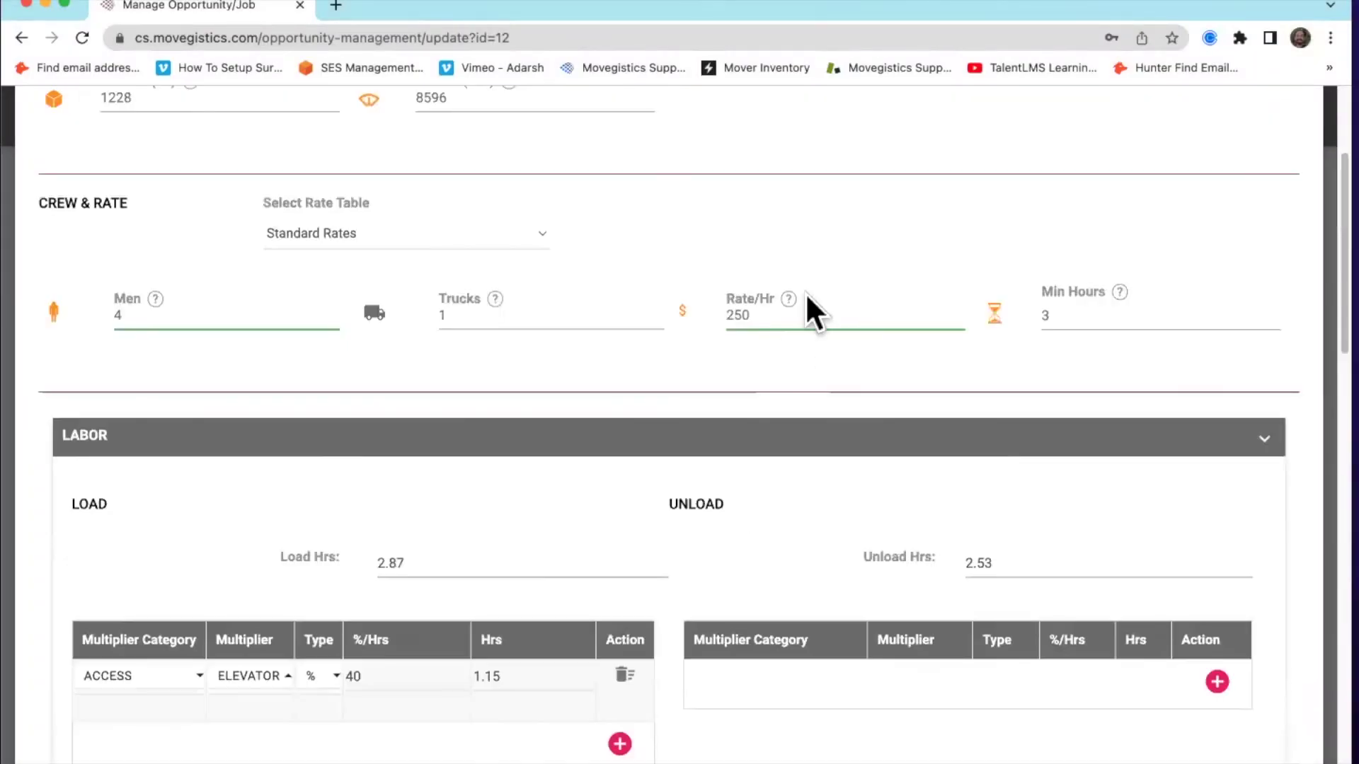
Set the load hours to 3 and the unload hours to 2.75
scroll(622, 446, "down", 2)
scroll(626, 432, "down", 1)
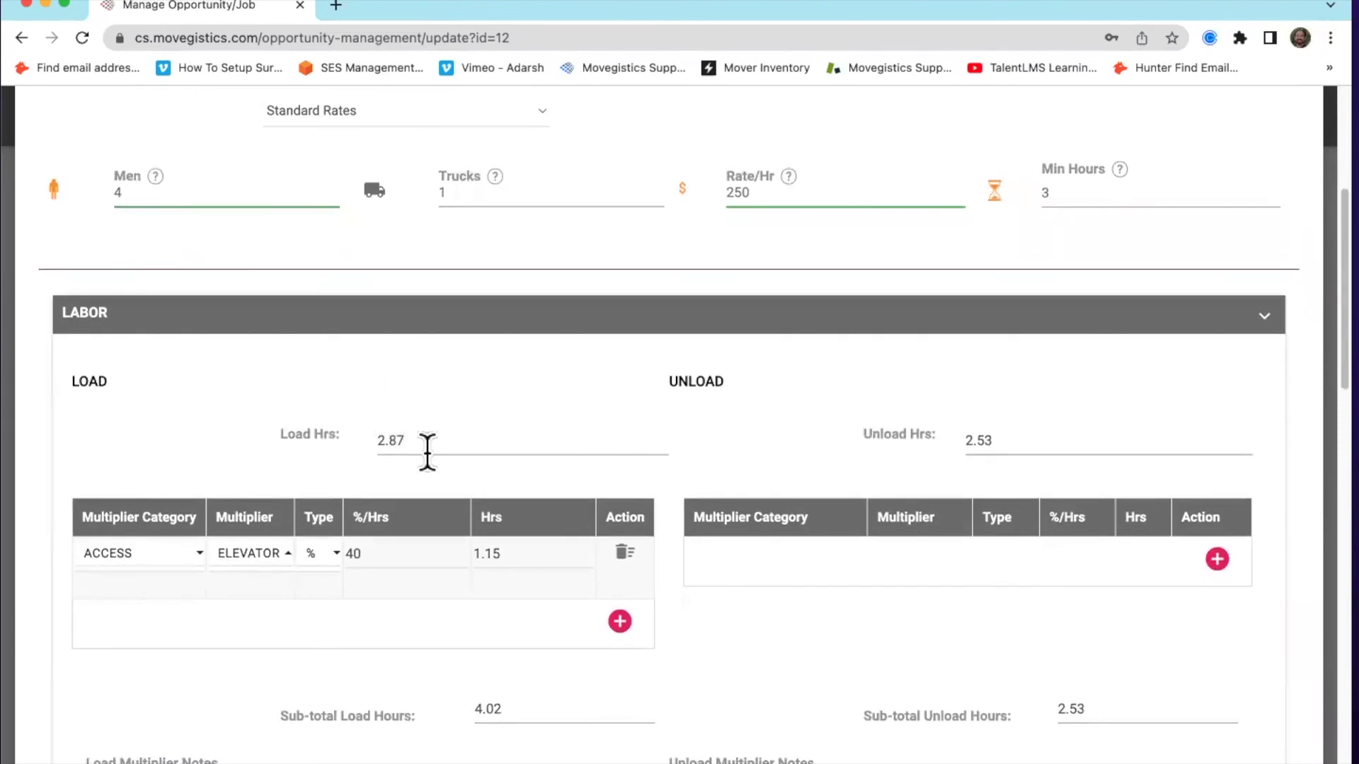
double_click(435, 438)
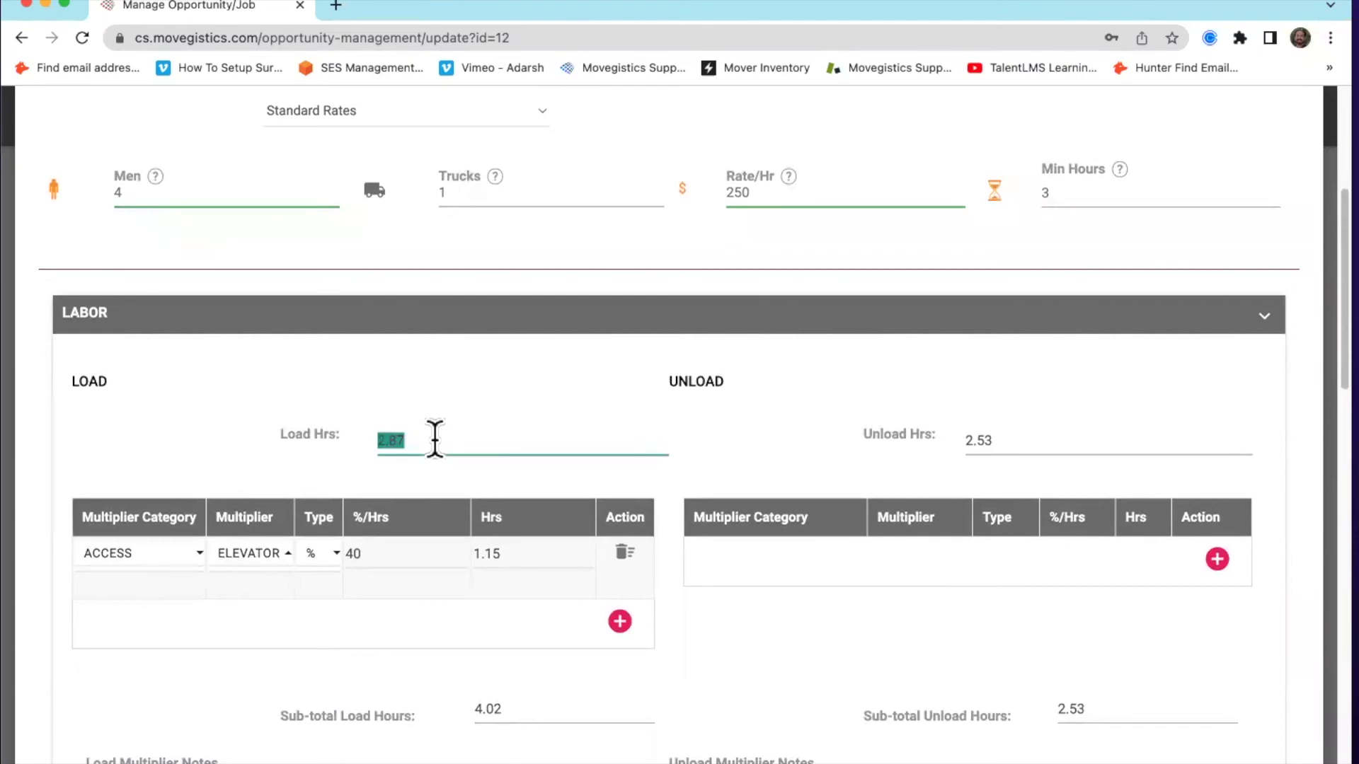
type("3")
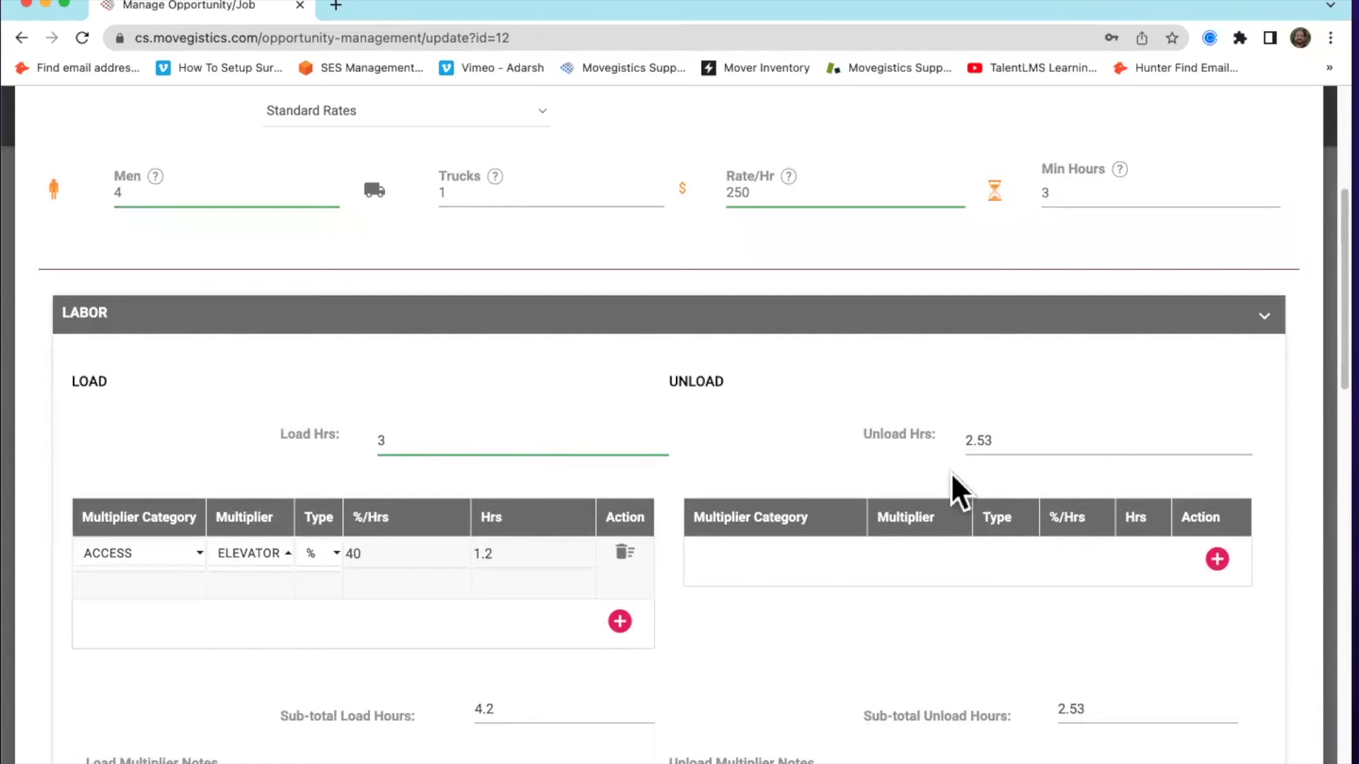
left_click(1025, 440)
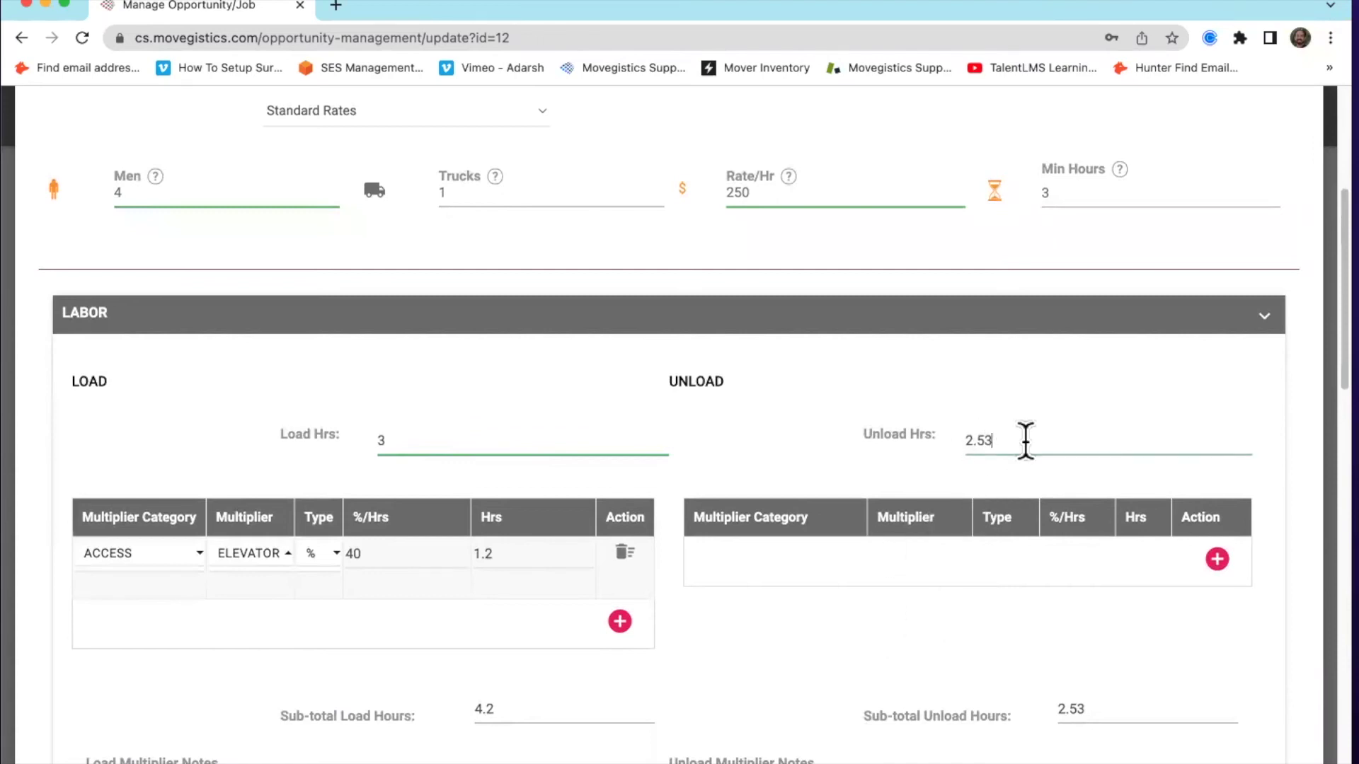
type("2.75")
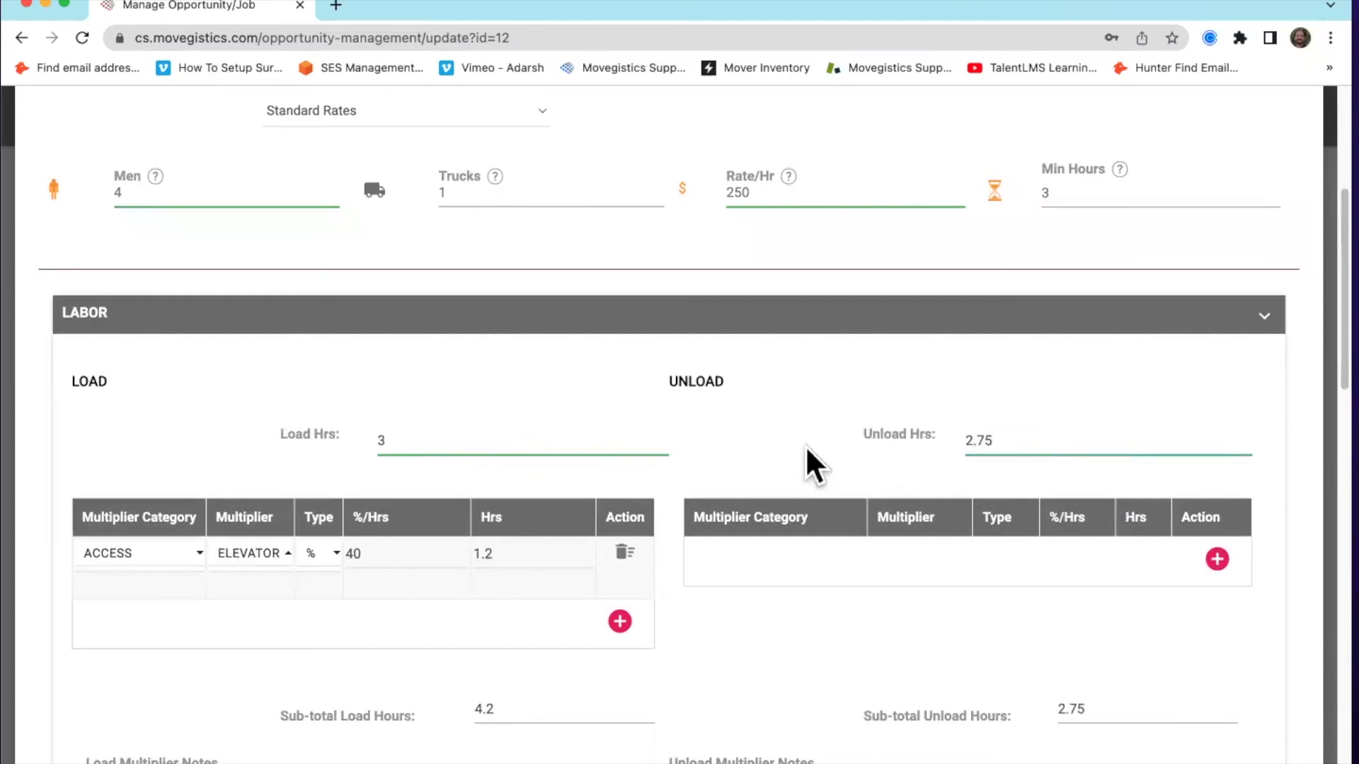
Apply the revised move charges, totaling $2,050.00 on the estimate
scroll(804, 453, "down", 1)
scroll(796, 487, "down", 10)
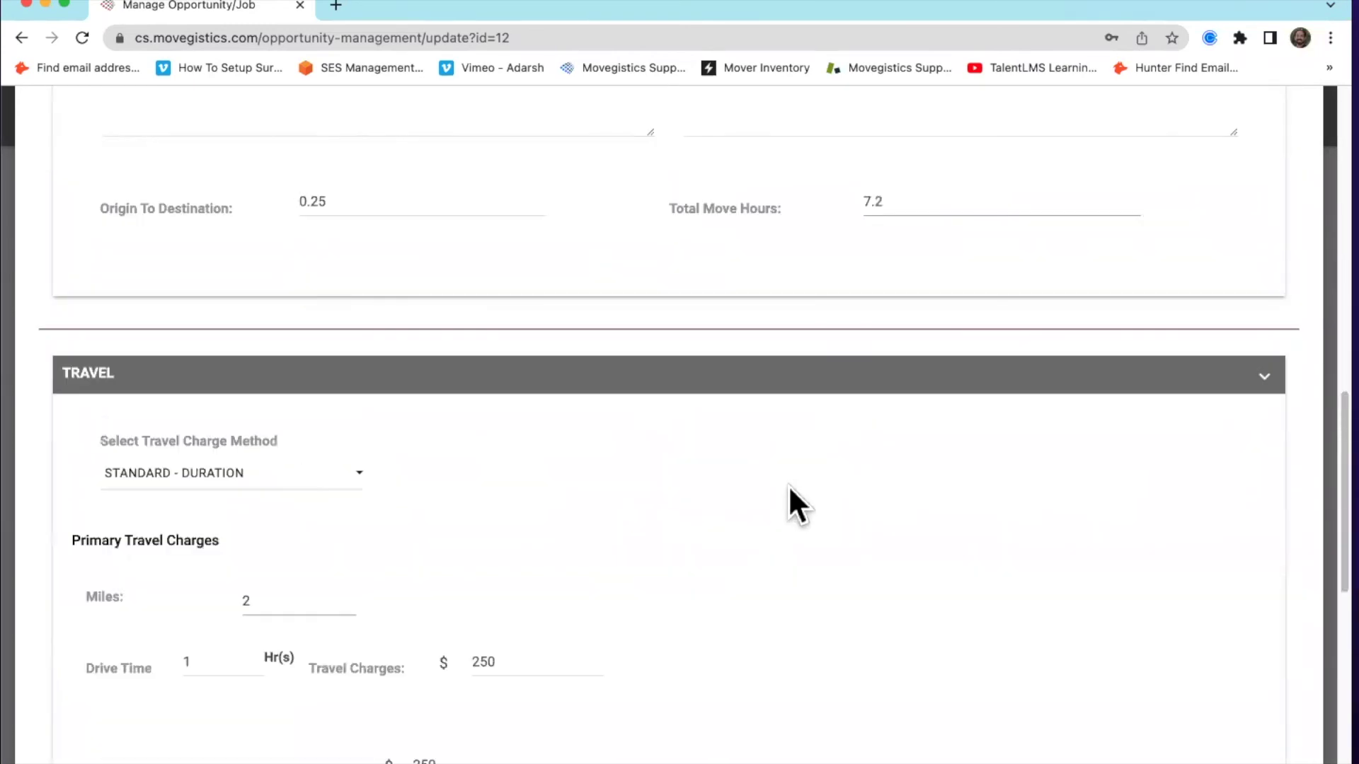
scroll(789, 487, "down", 6)
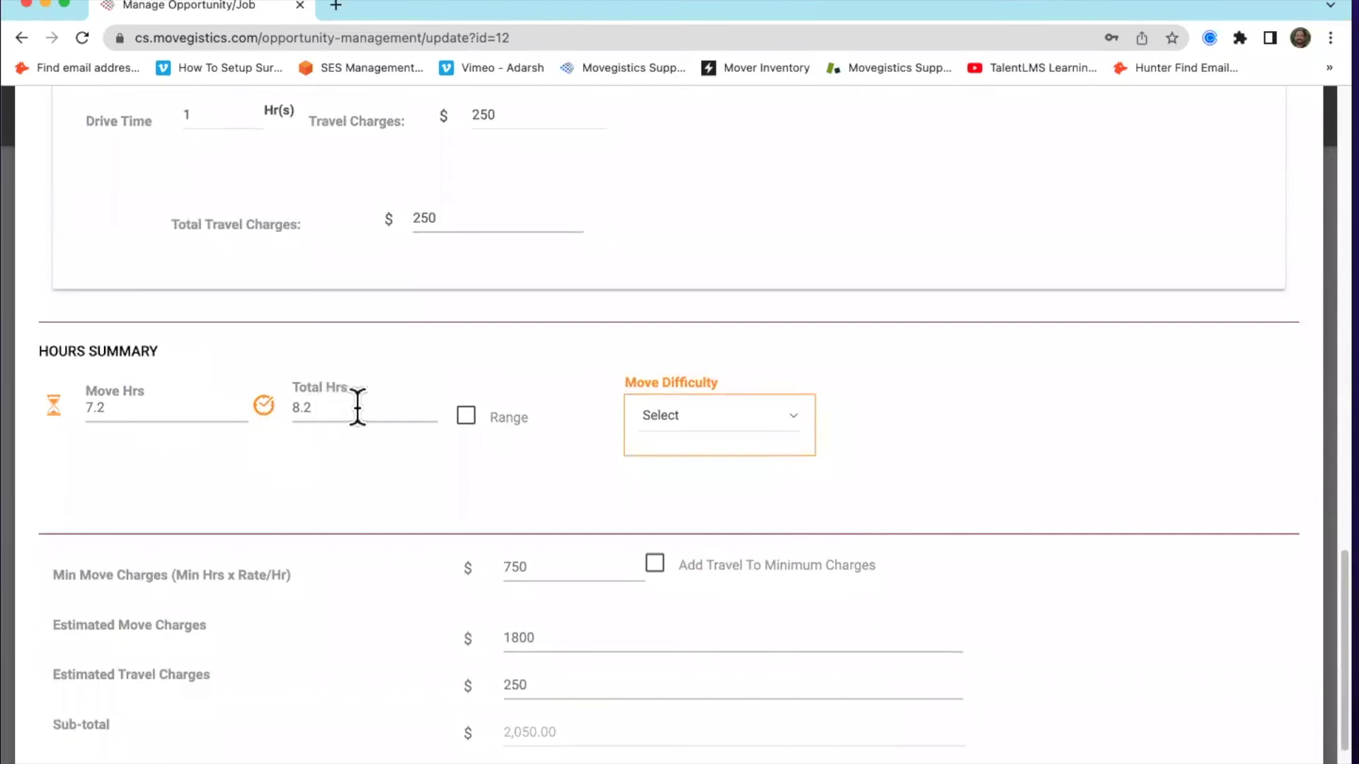
scroll(373, 430, "down", 2)
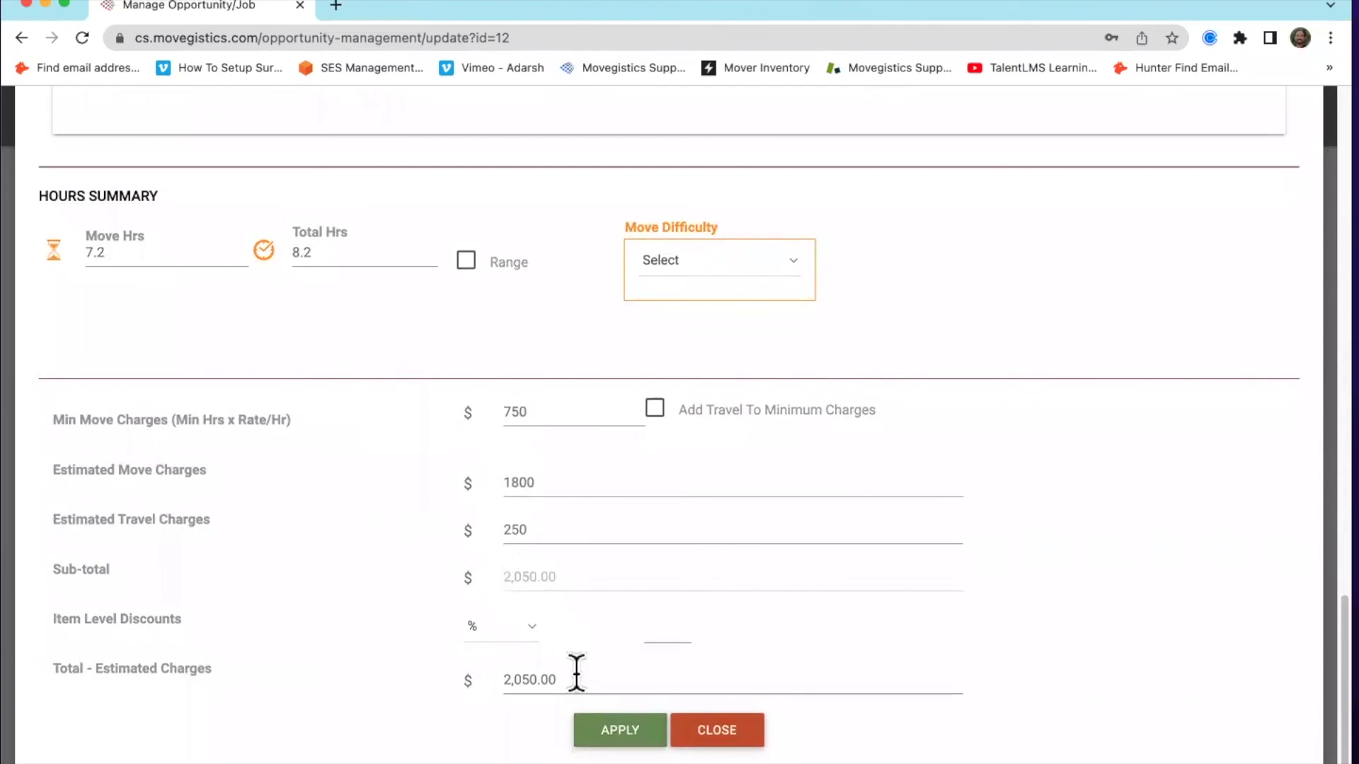
left_click(615, 730)
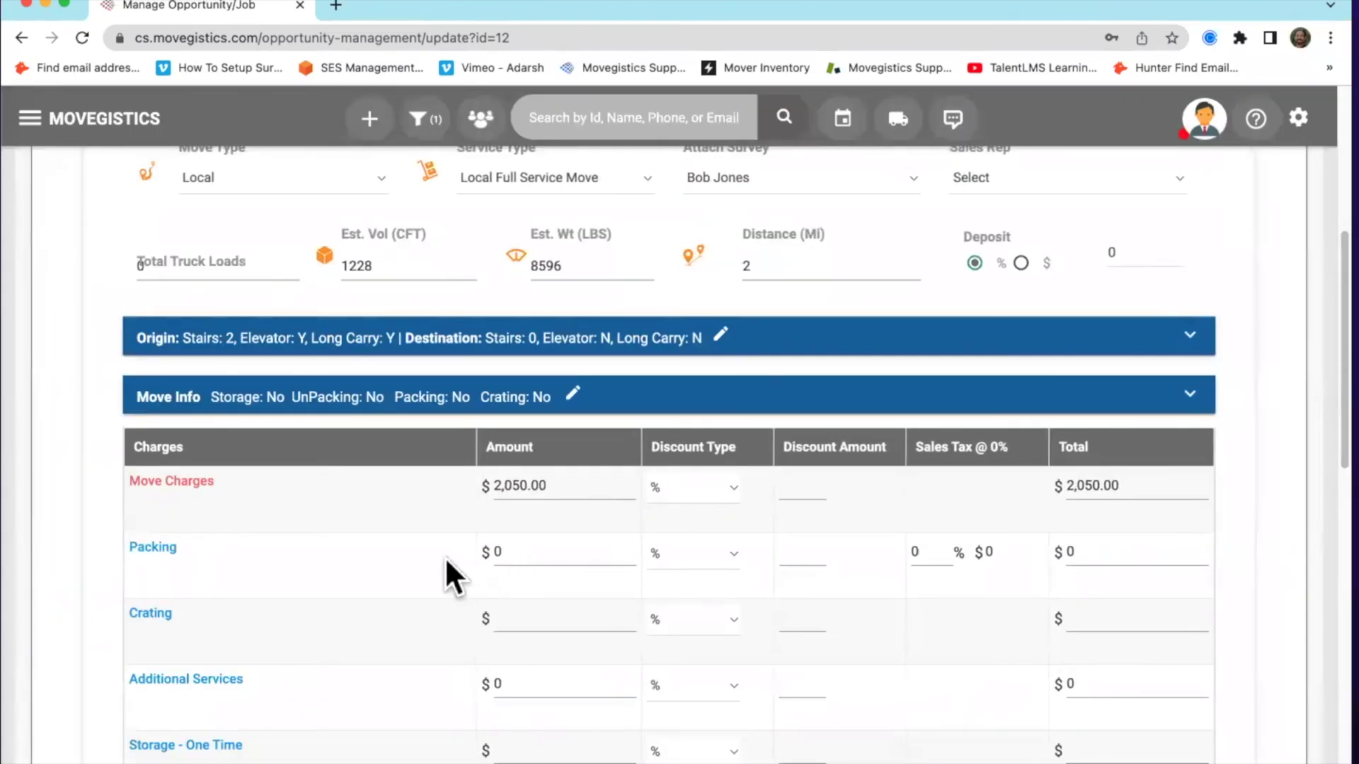
scroll(445, 556, "down", 1)
Give the 1.5, 3.0 and 4.5 cu.ft. cartons packing rates of 2, 3 and 4, and apply
left_click(170, 541)
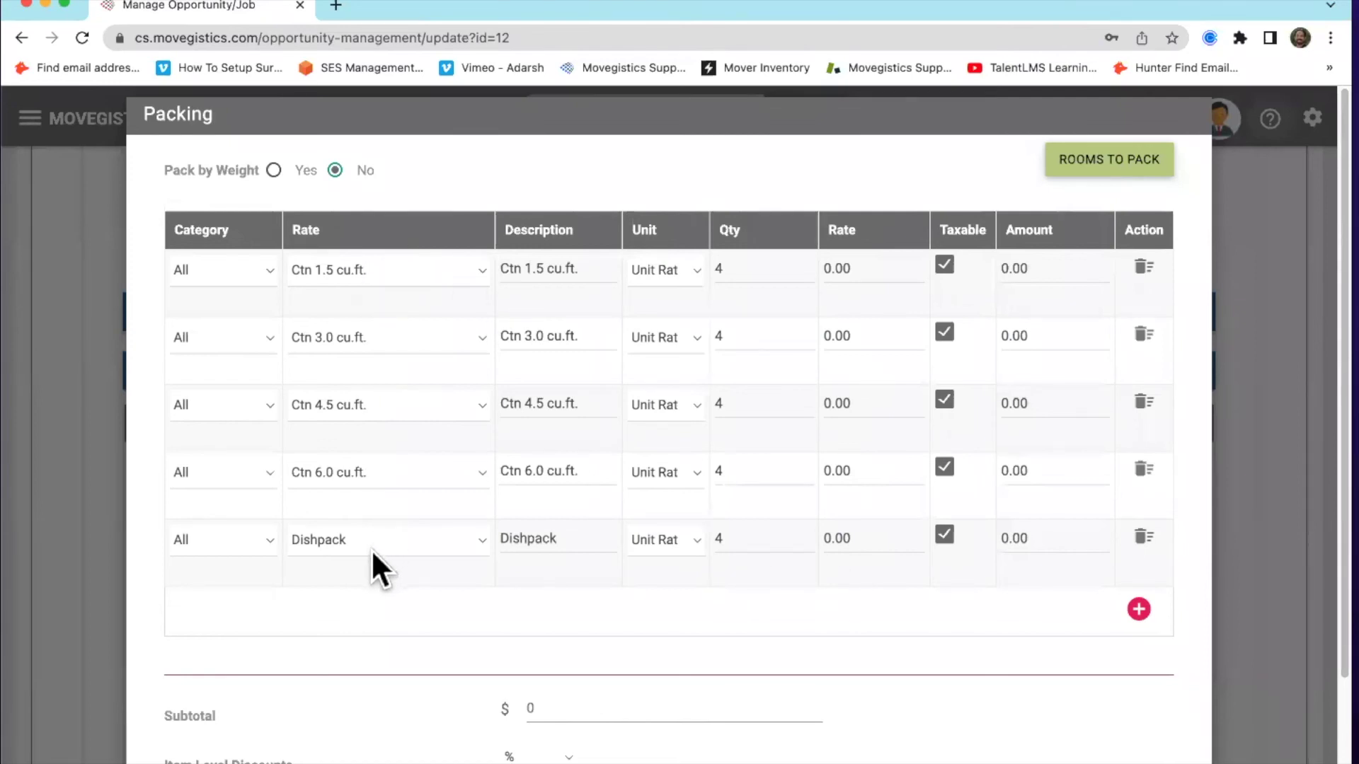
scroll(429, 559, "down", 3)
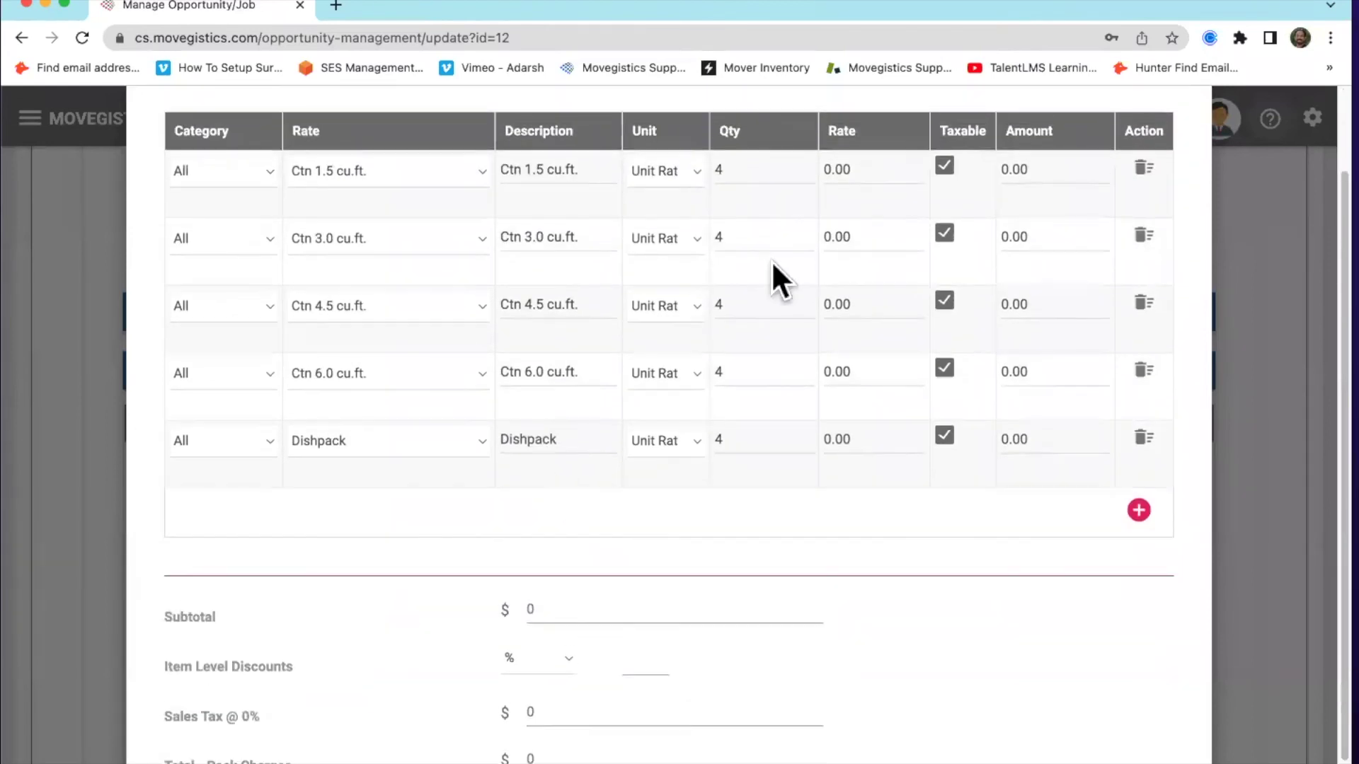
left_click(865, 170)
type("2")
left_click(856, 237)
type("3")
left_click(842, 304)
type("4")
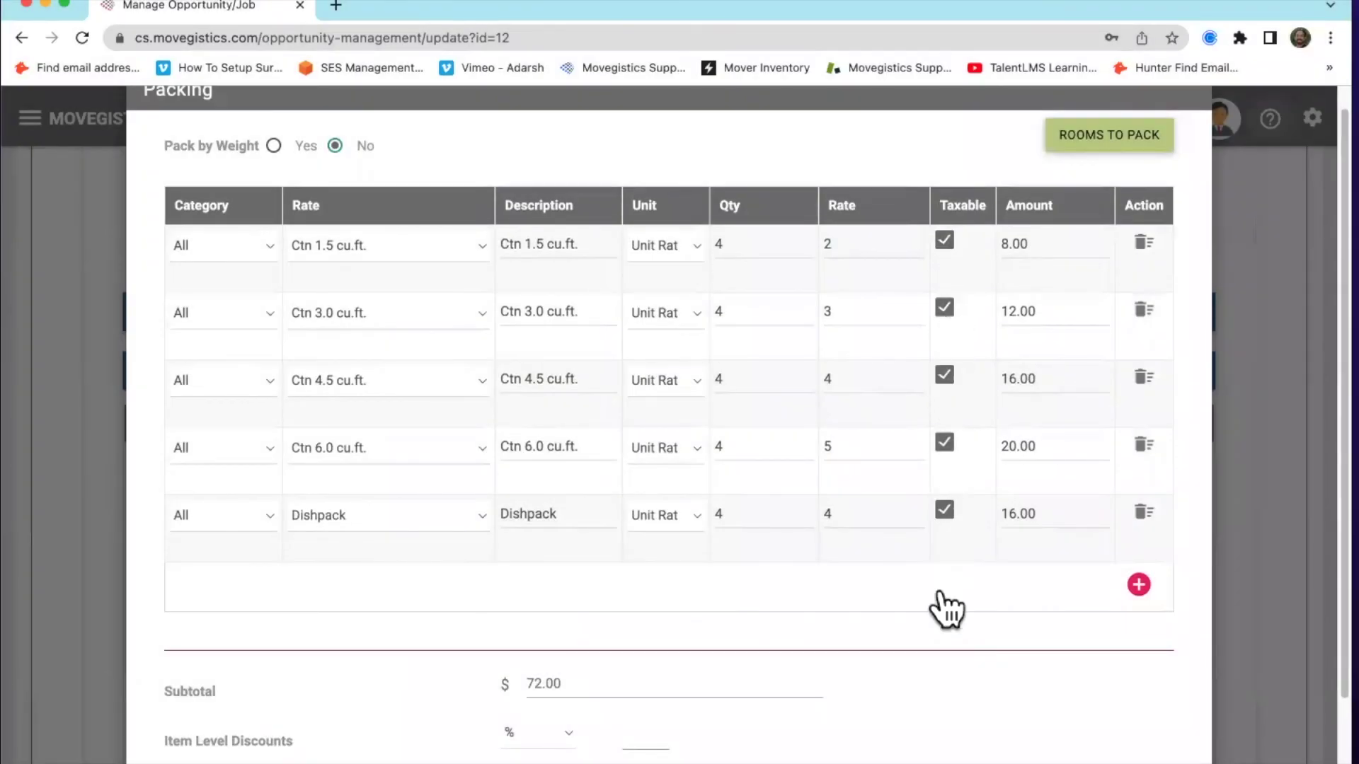
scroll(923, 629, "down", 1)
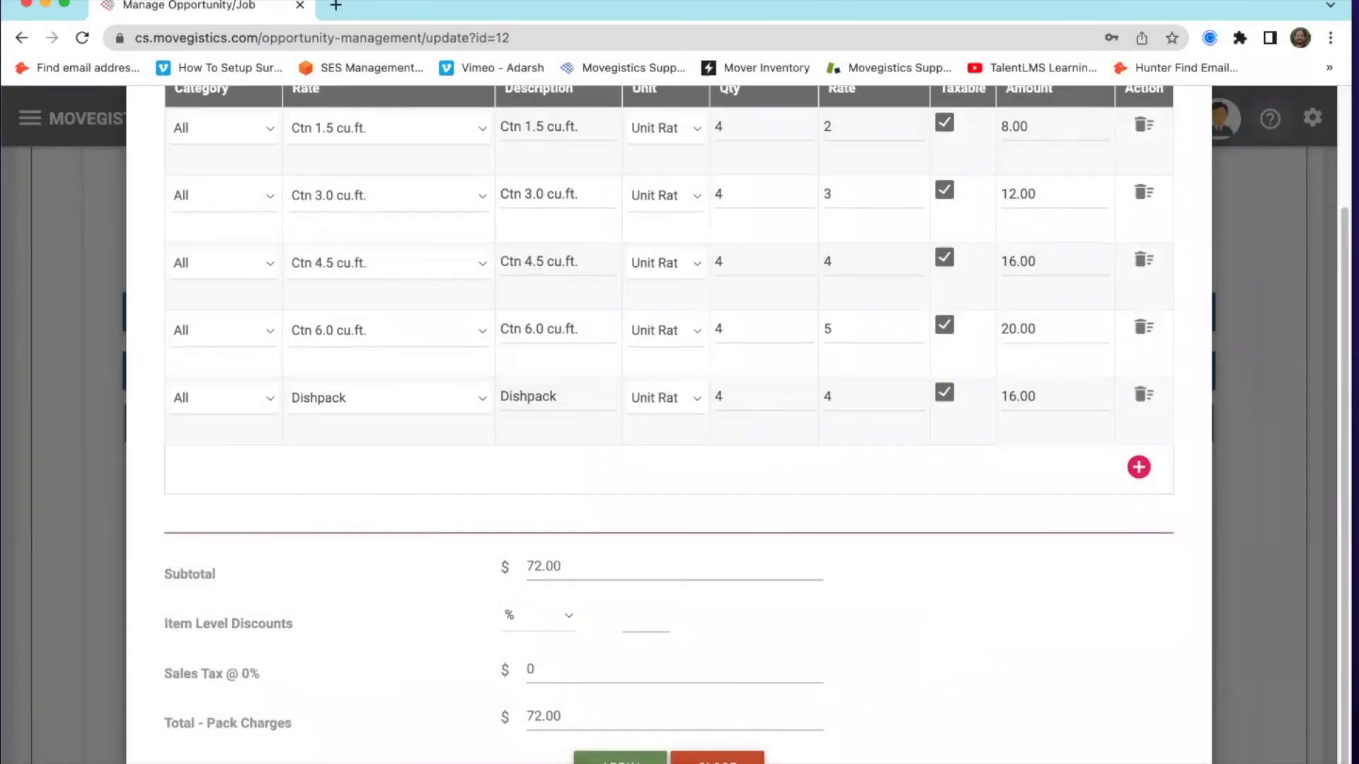
left_click(620, 759)
scroll(416, 546, "down", 3)
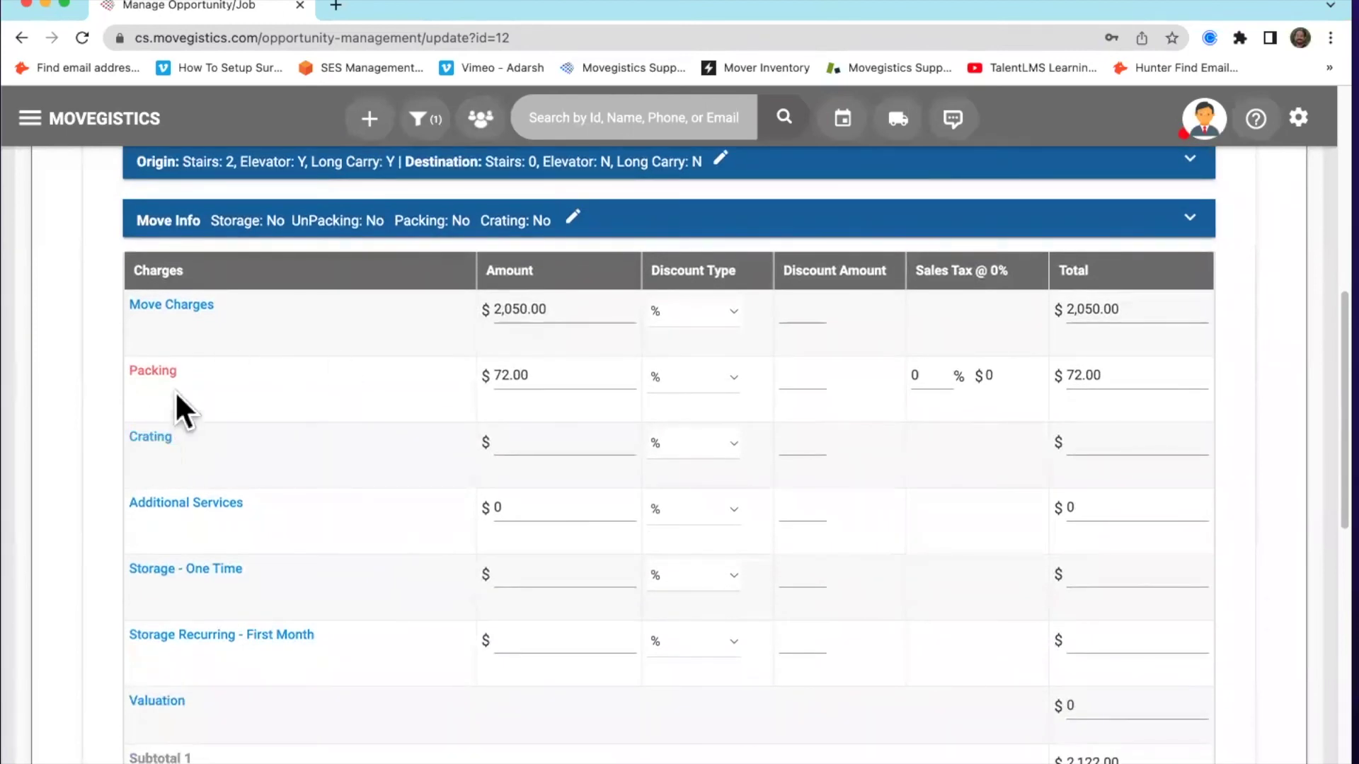
Look at the Crating charges and close them without changes
left_click(152, 438)
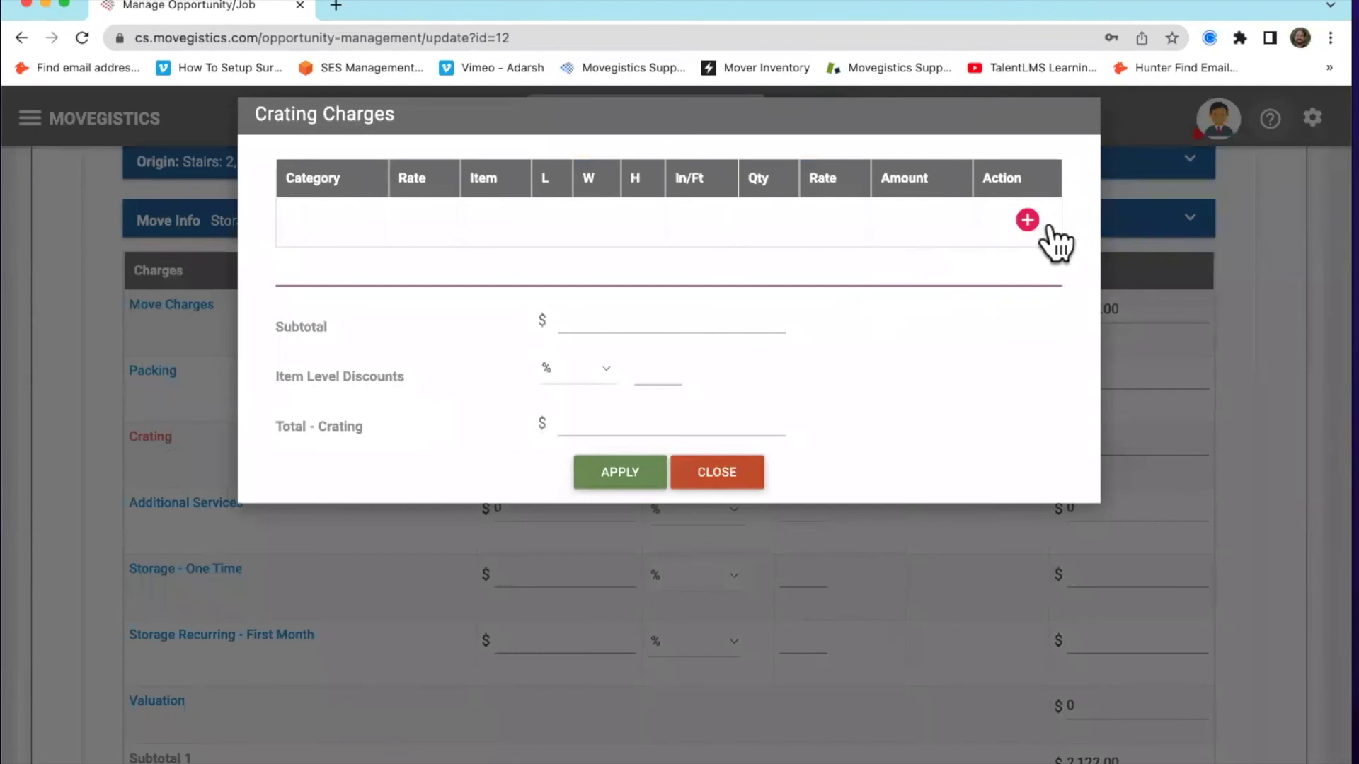
left_click(732, 474)
scroll(354, 524, "down", 2)
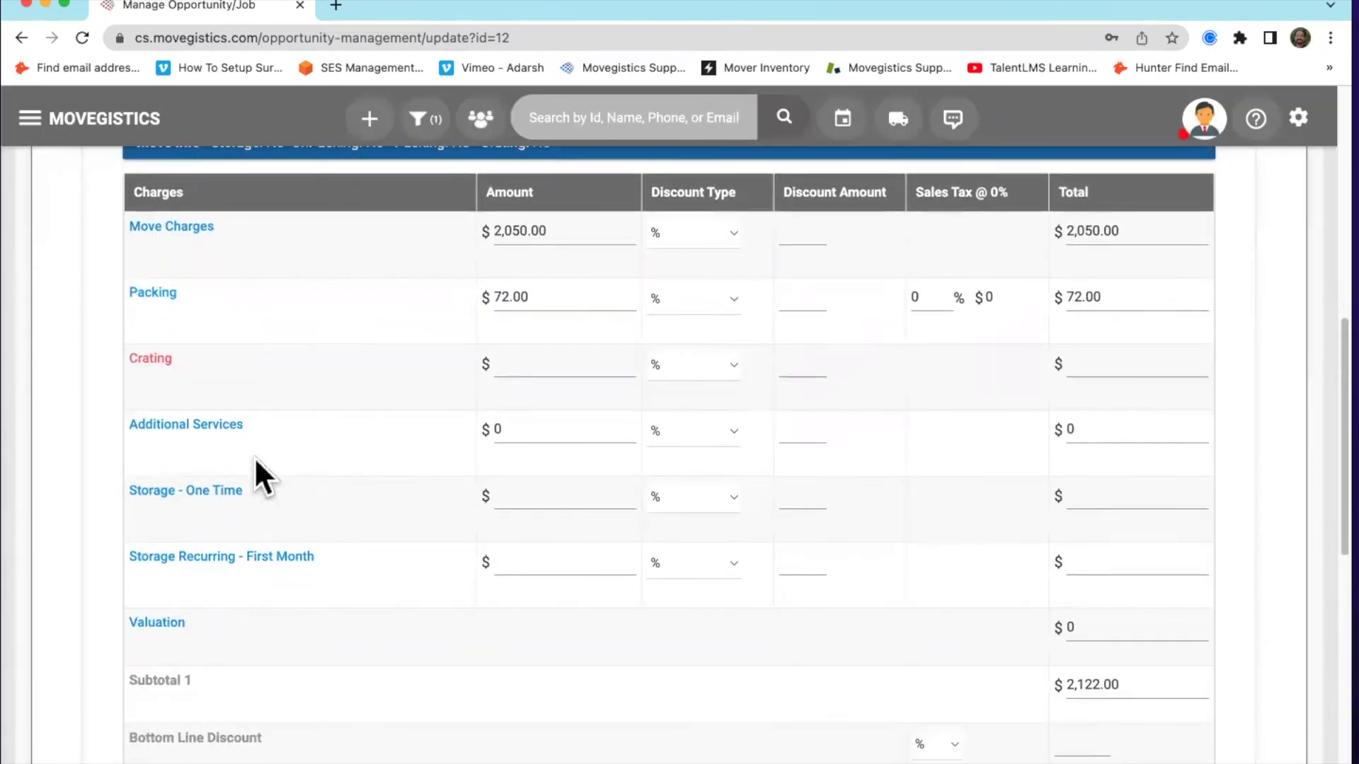
Add an Additional Services charge row described as PIANO CHARGE, charged per Each
left_click(218, 426)
left_click(1027, 219)
left_click(311, 216)
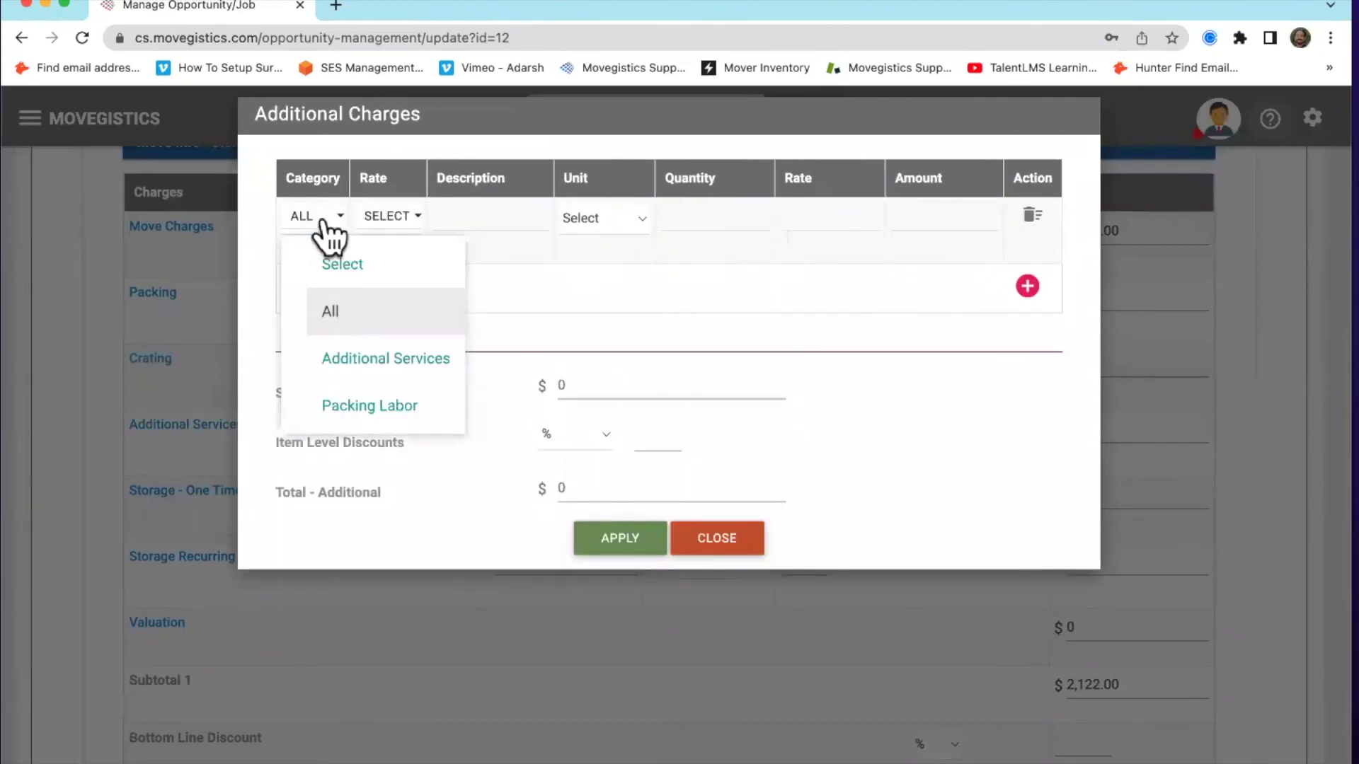
left_click(391, 357)
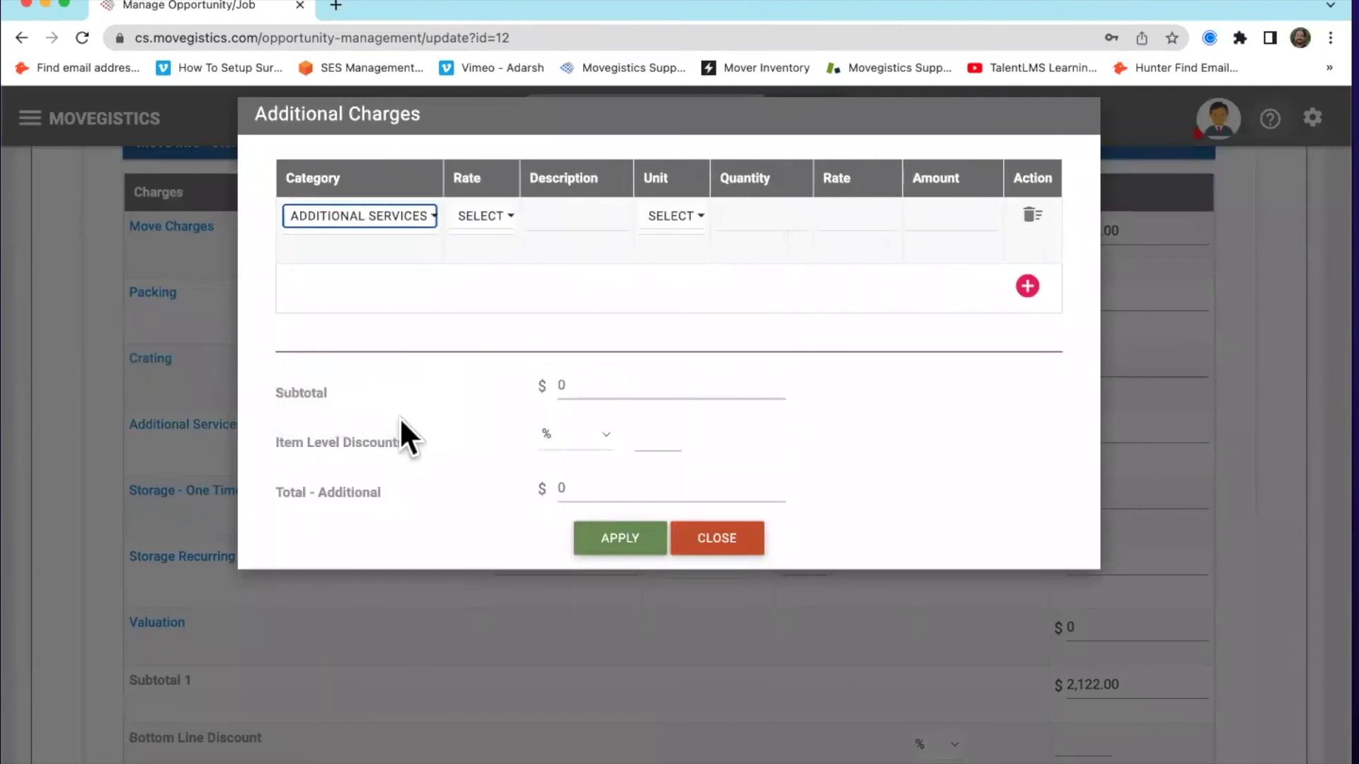
left_click(483, 217)
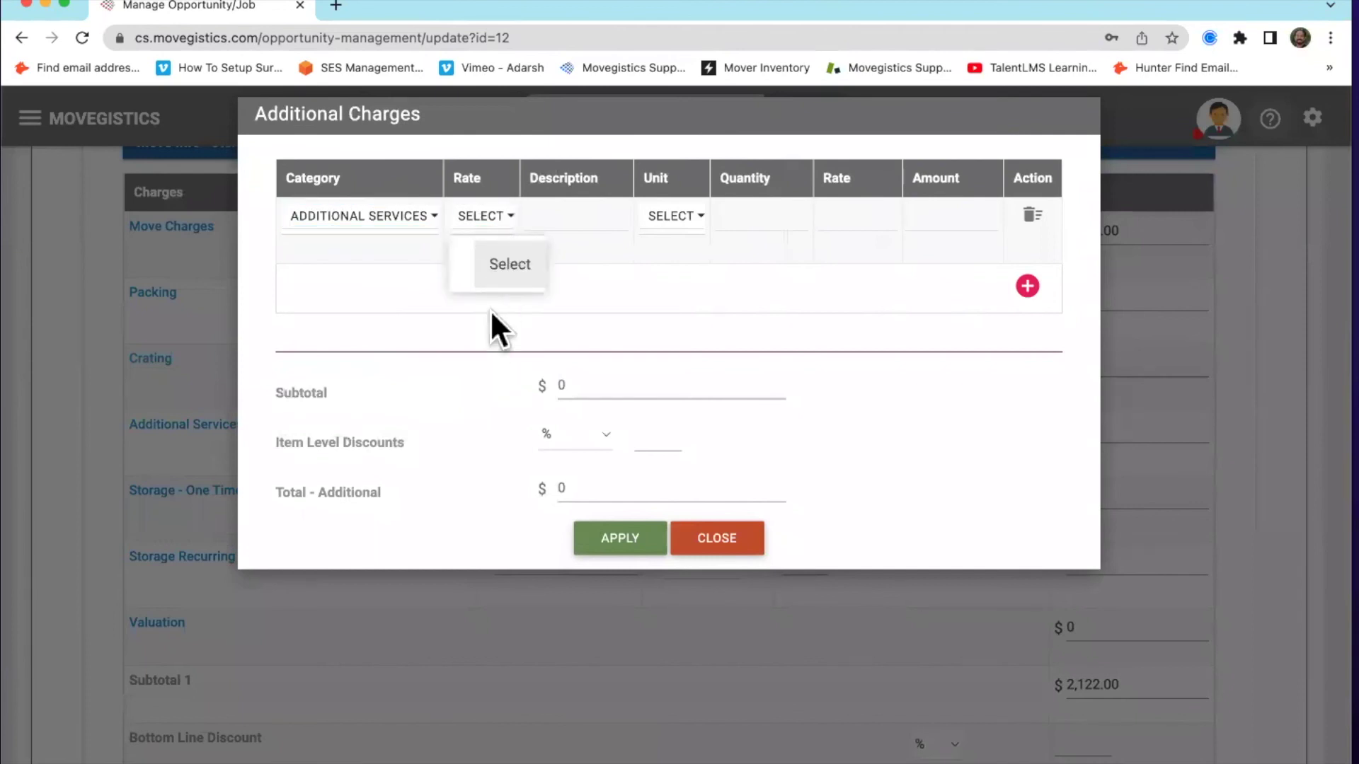
left_click(487, 324)
left_click(584, 222)
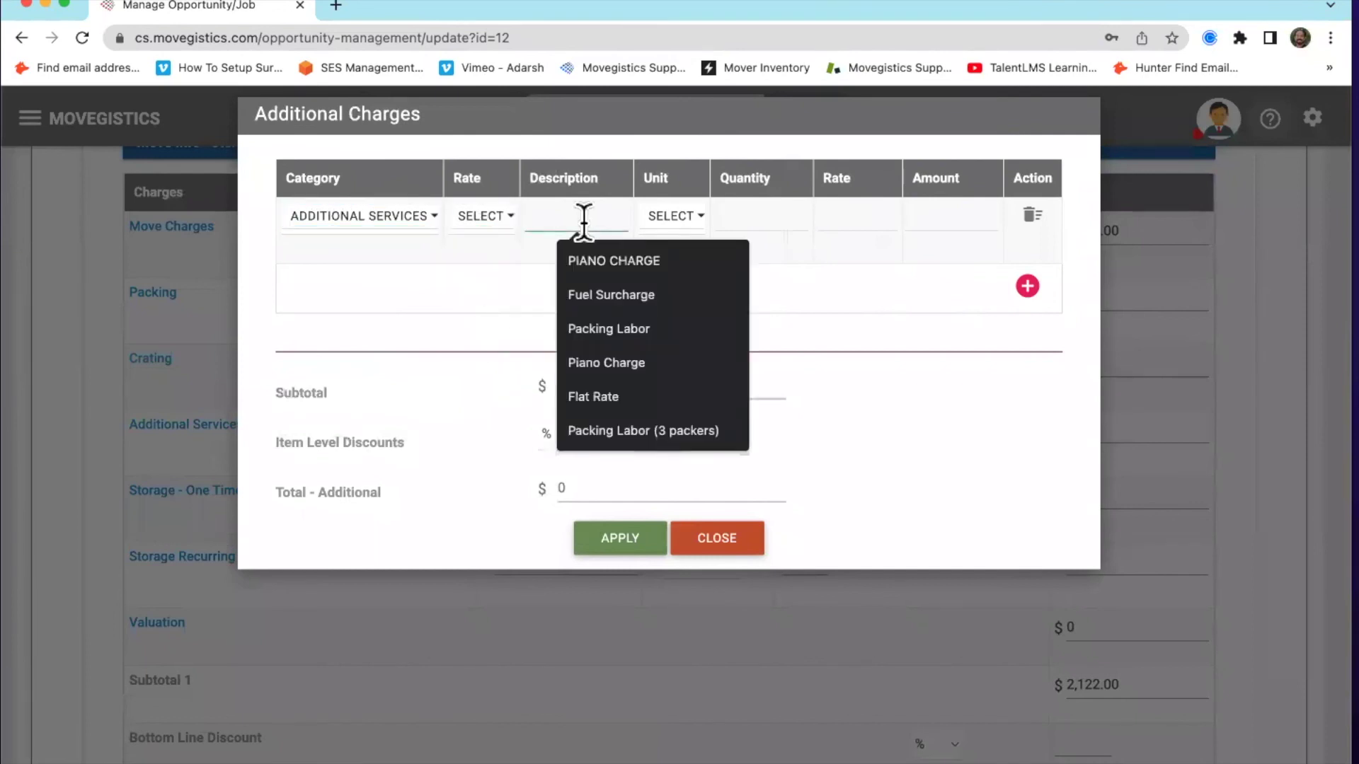
left_click(605, 258)
left_click(665, 221)
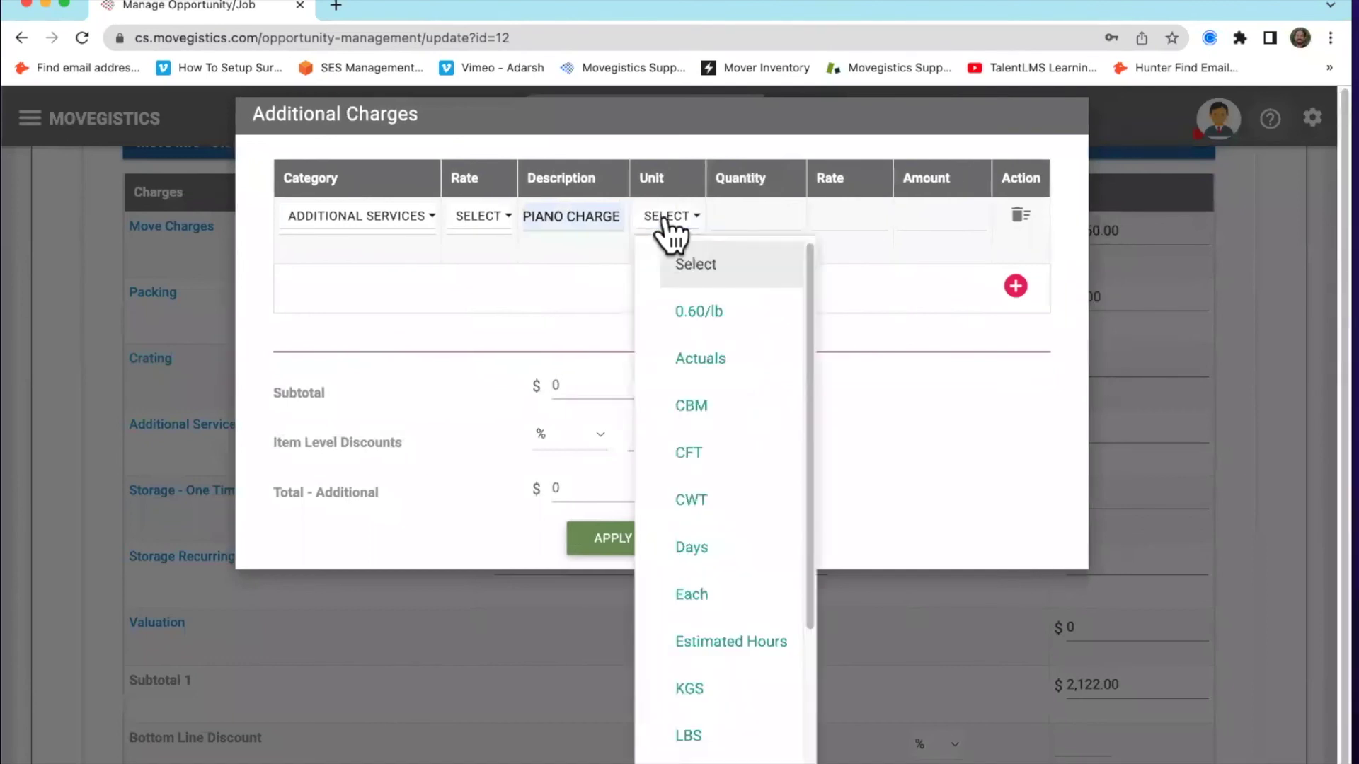
left_click(705, 597)
Give the piano charge quantity 1 at rate 500 and apply it to the job
left_click(749, 218)
type("1")
left_click(859, 218)
type("500")
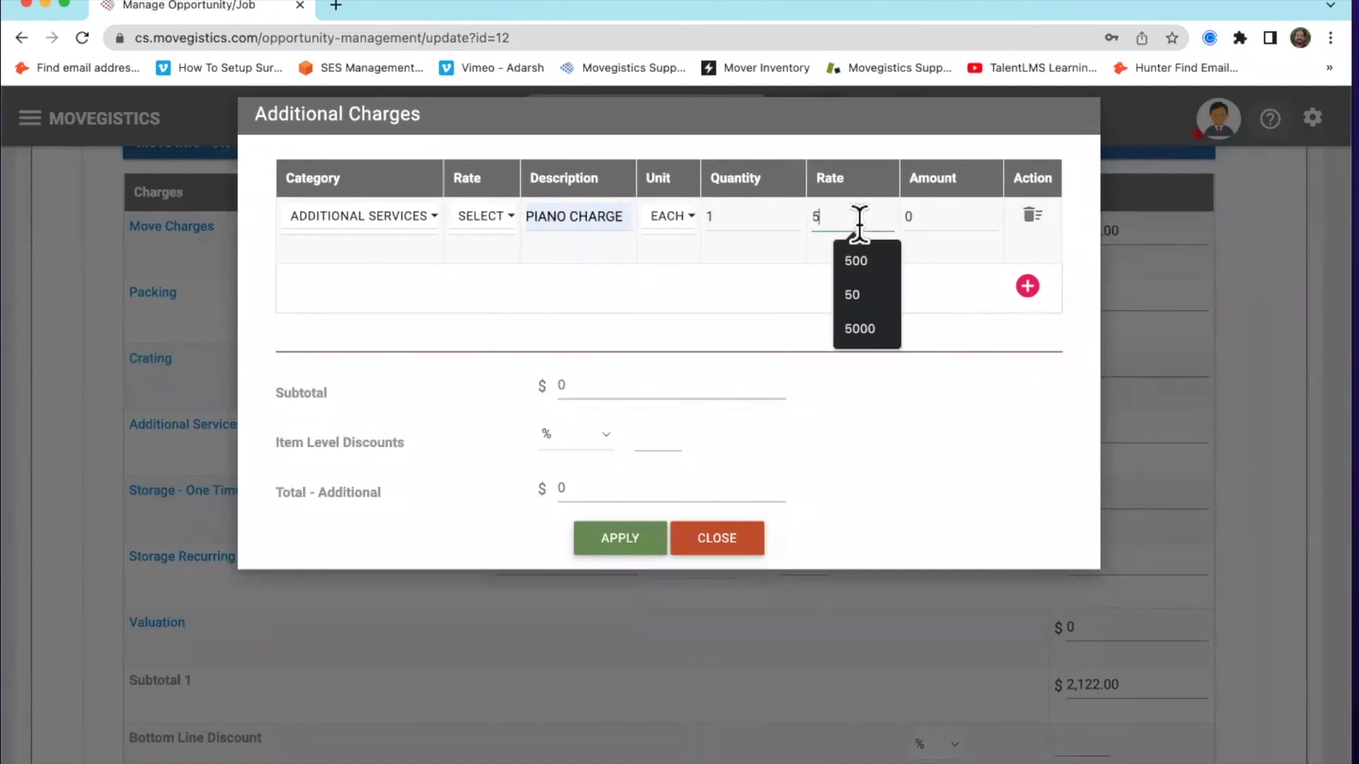
left_click(710, 447)
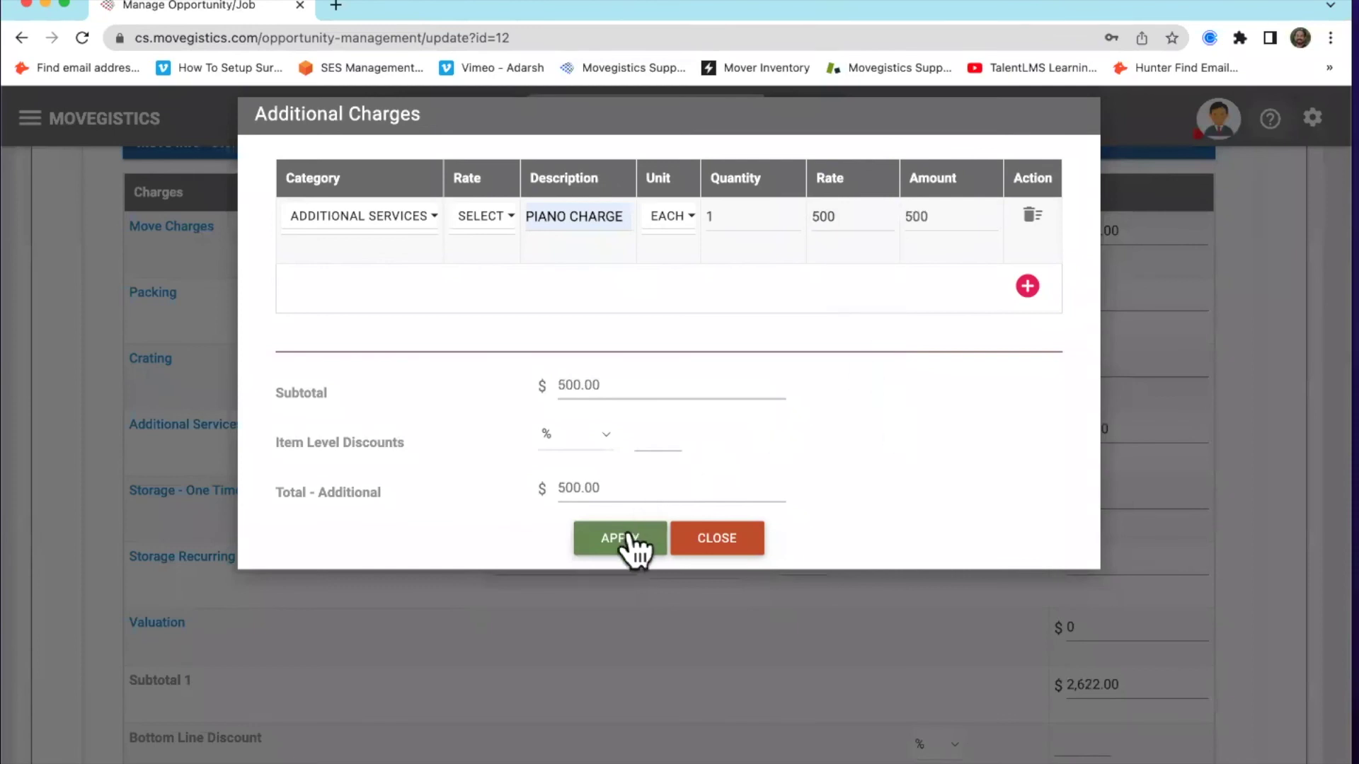
left_click(621, 542)
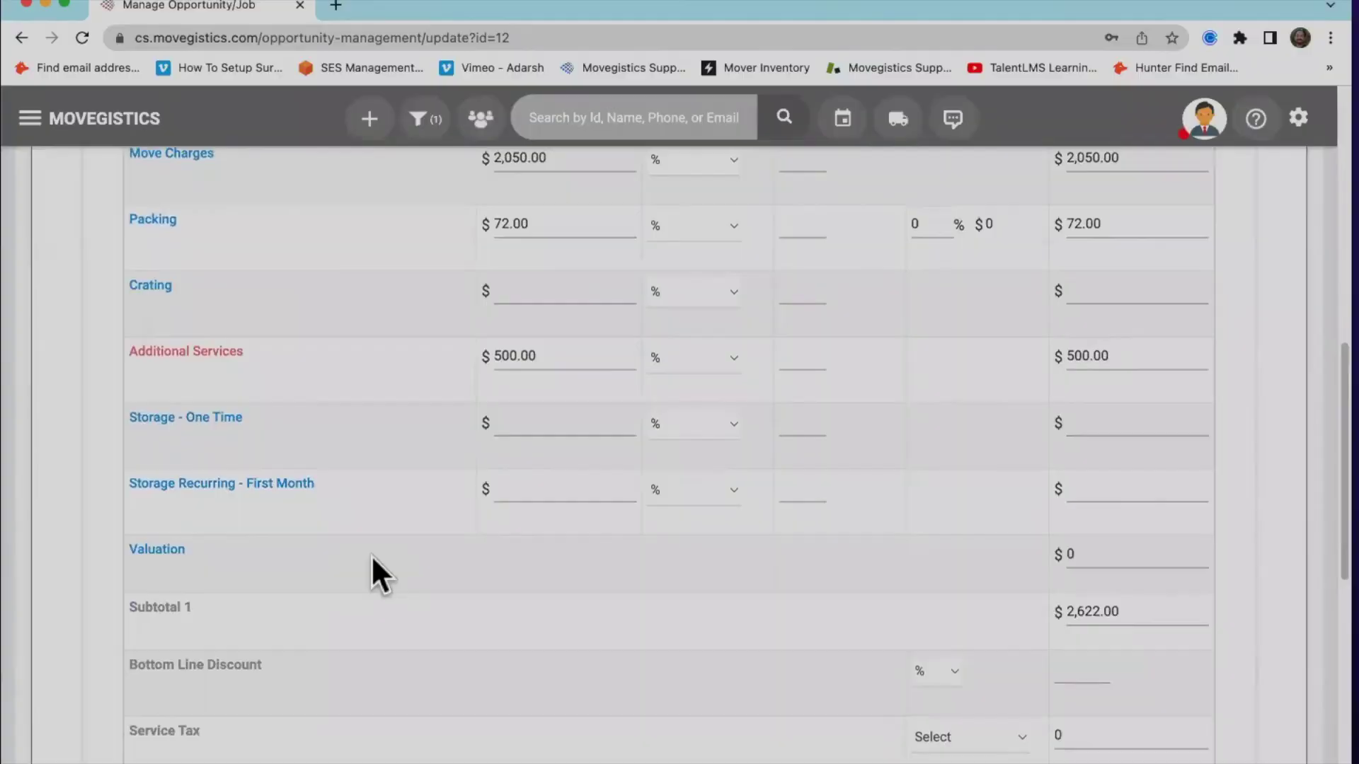
scroll(374, 554, "down", 2)
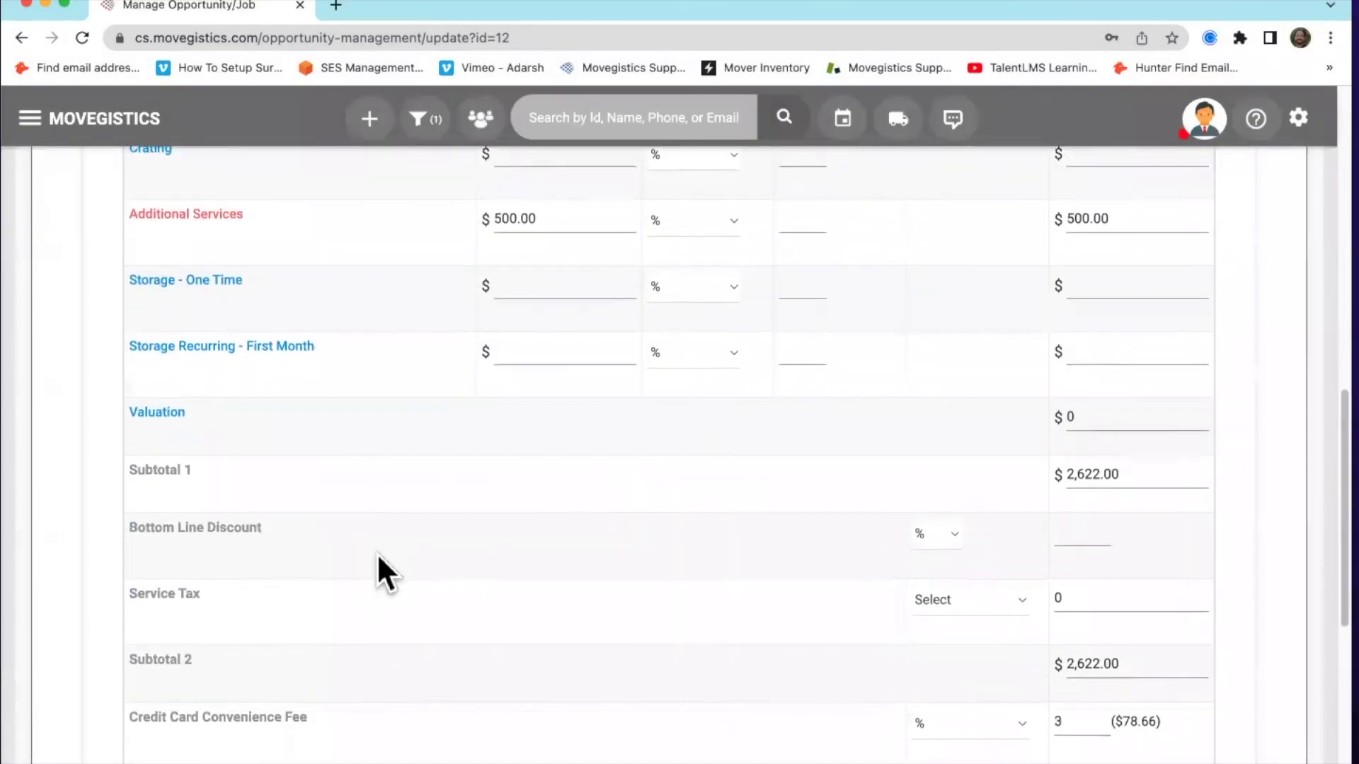
scroll(668, 578, "up", 5)
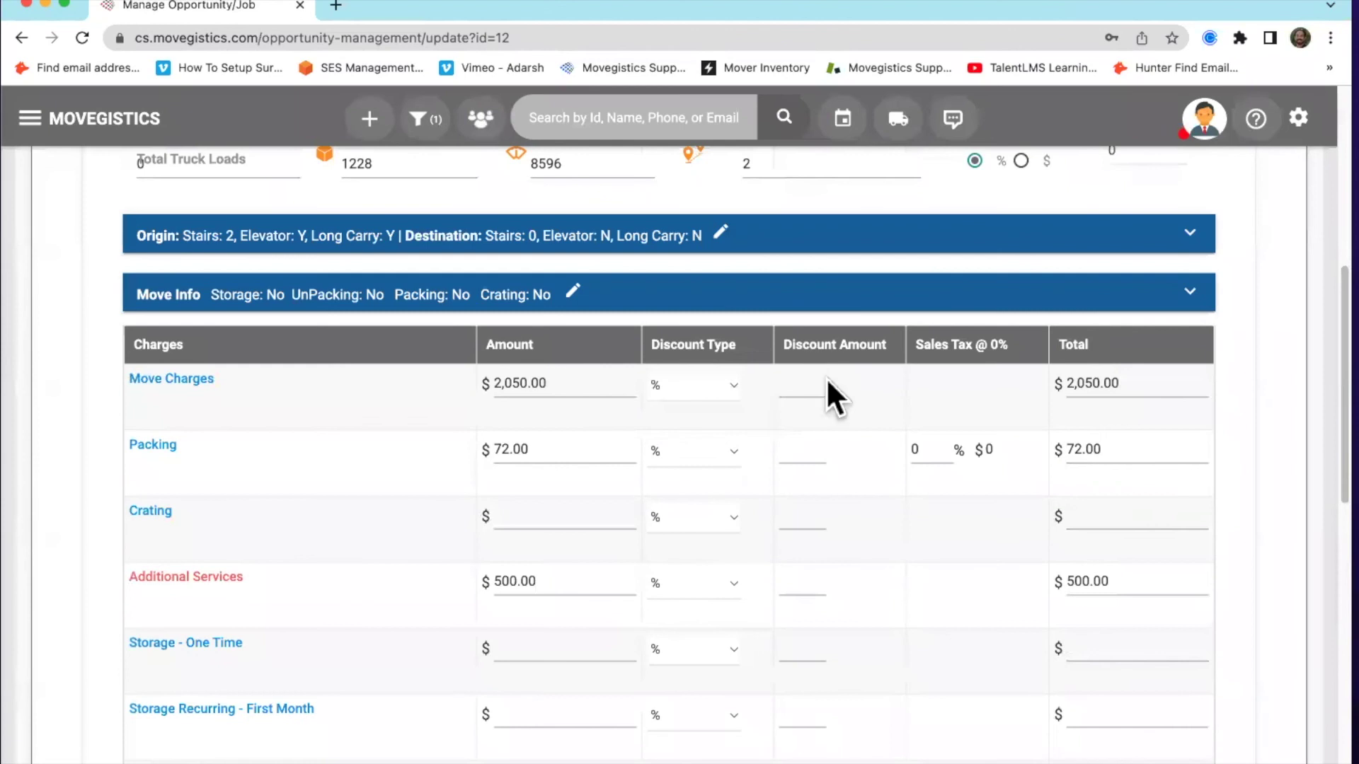
left_click(683, 384)
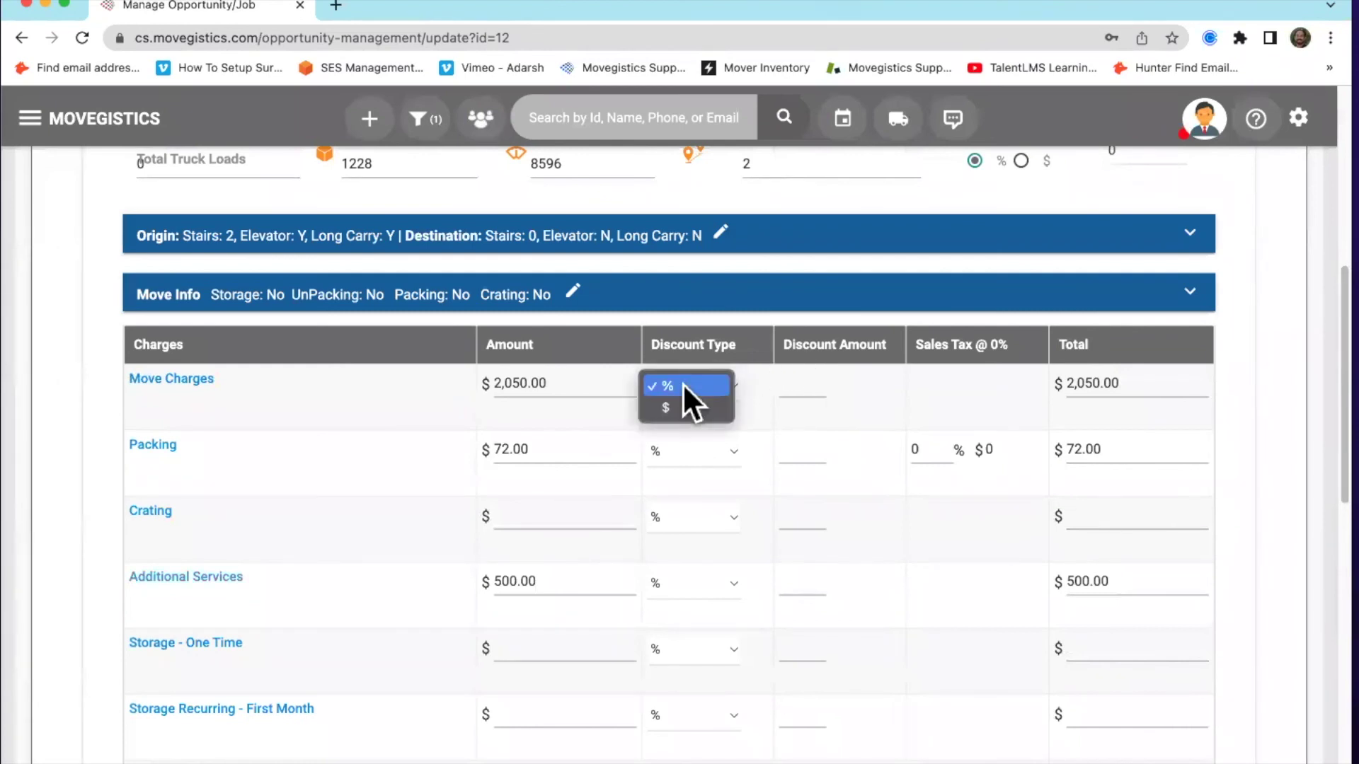
left_click(878, 379)
scroll(866, 418, "down", 5)
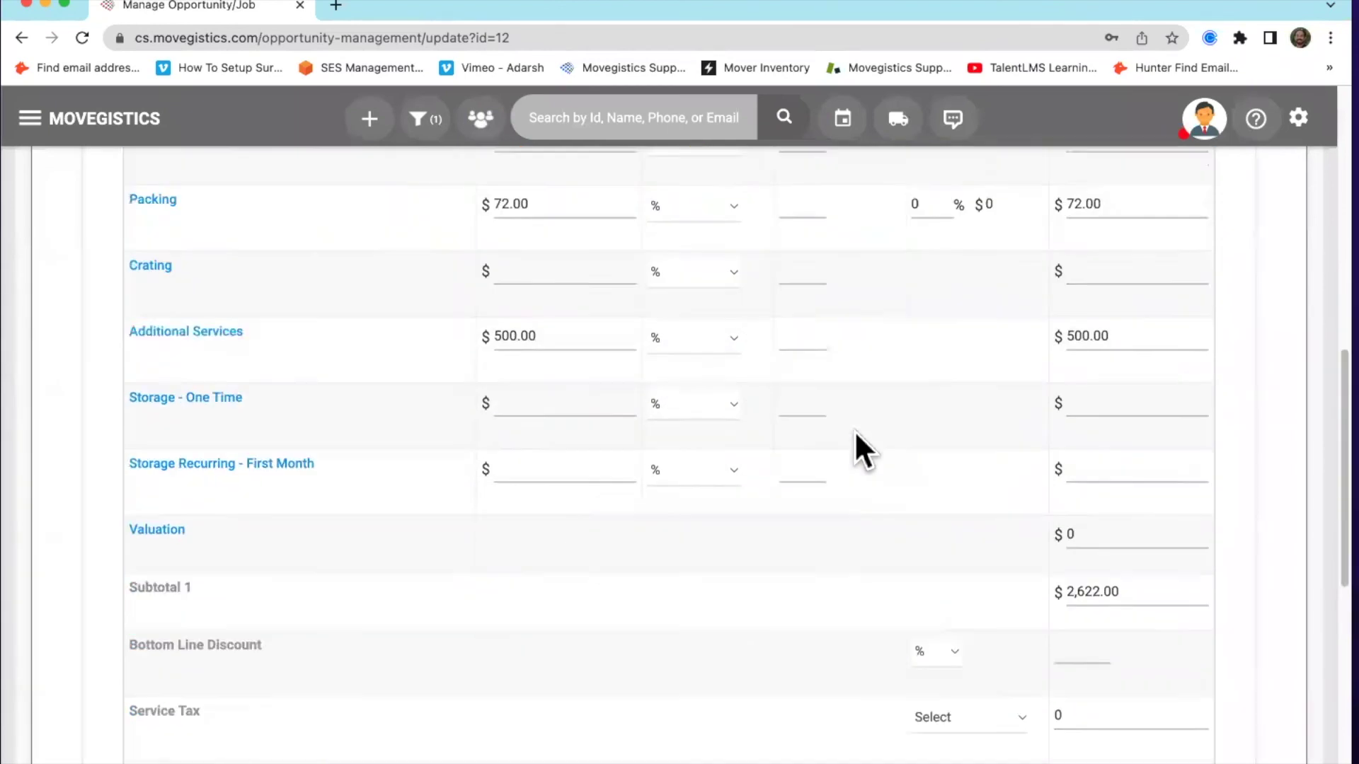
scroll(763, 537, "down", 3)
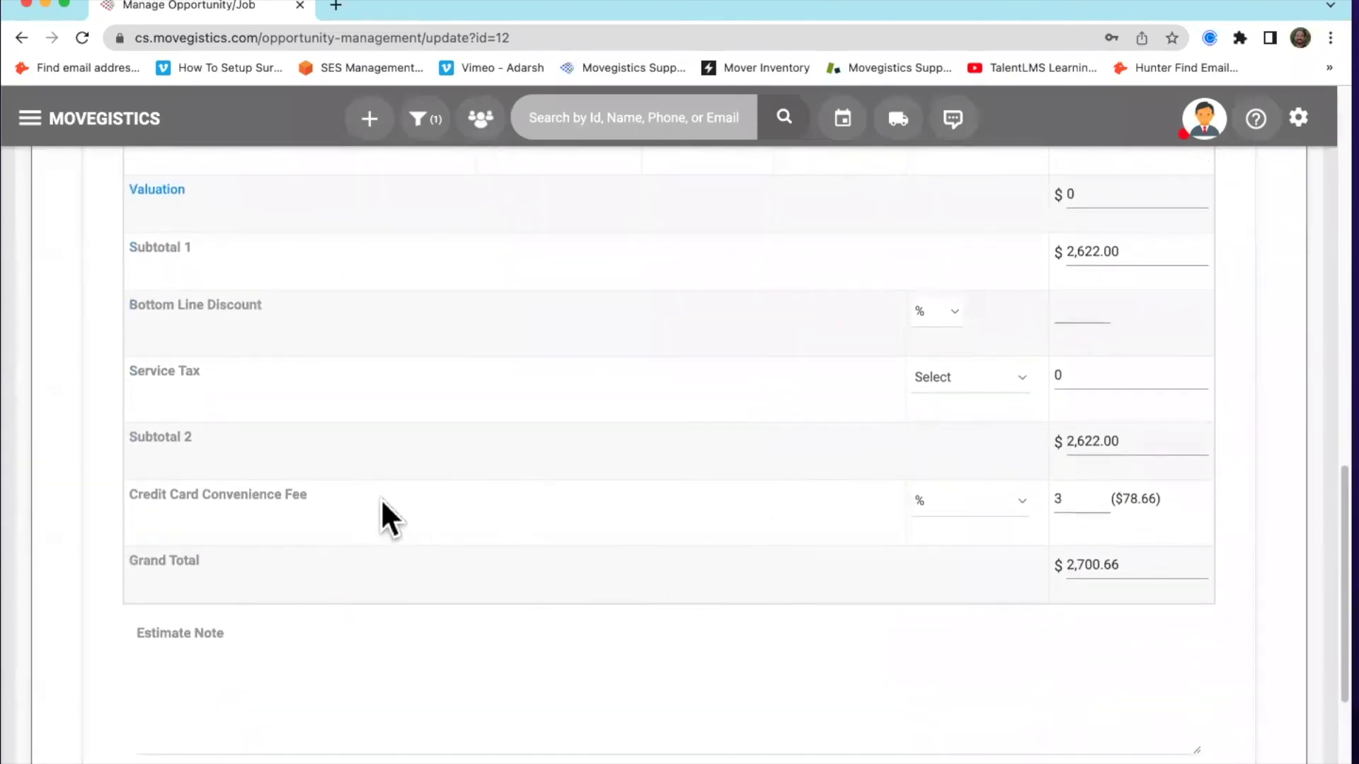
double_click(1084, 509)
left_click(1156, 513)
left_click(1008, 498)
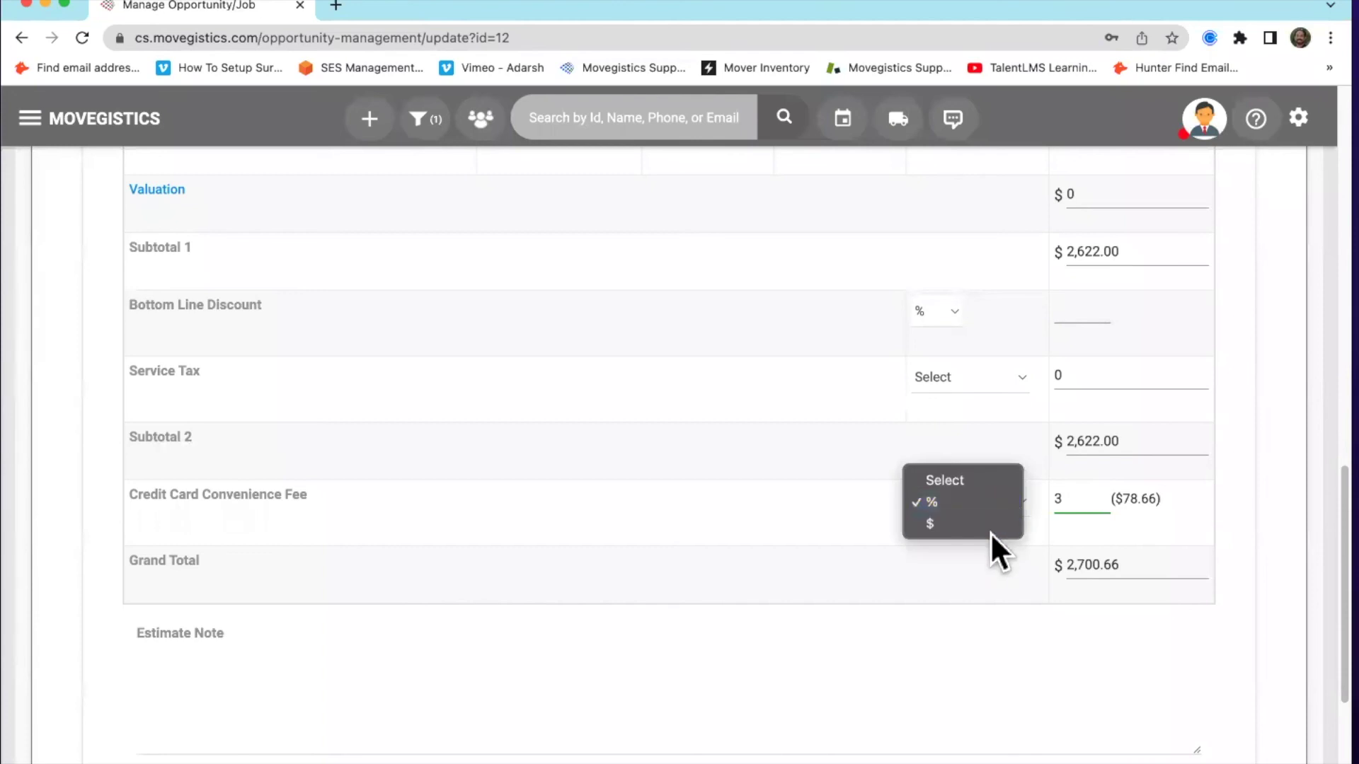
left_click(842, 505)
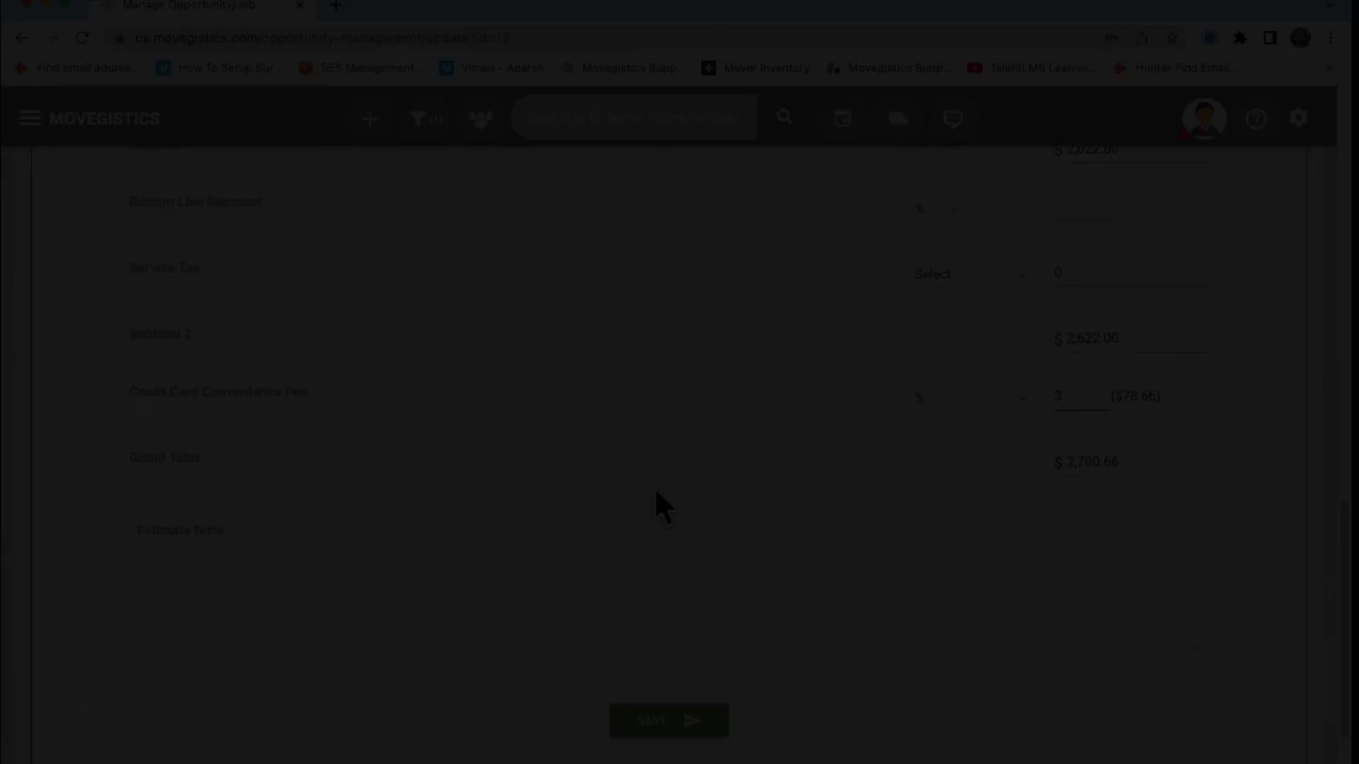
scroll(654, 487, "down", 3)
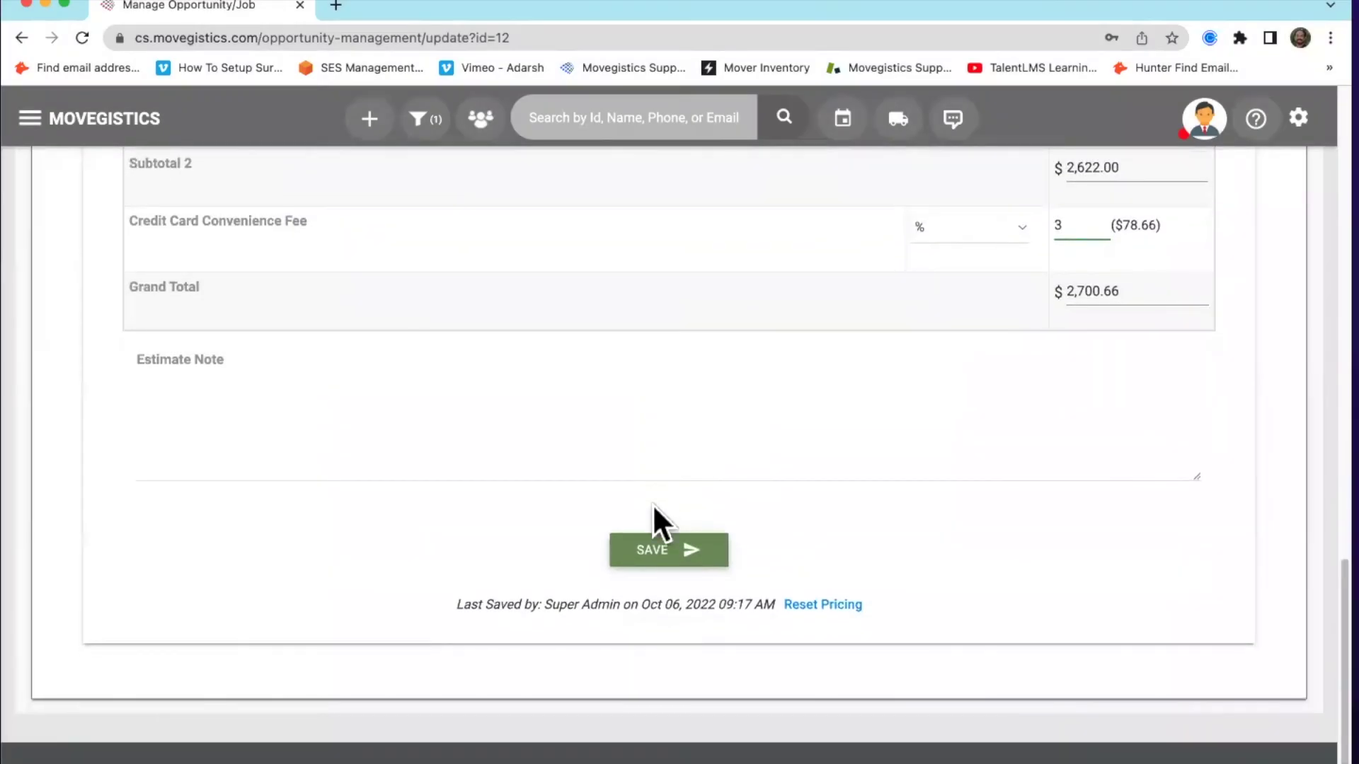
Save the $2,700.66 estimate, review its Billed Hourly Service Contract, and send it to the customer
left_click(657, 550)
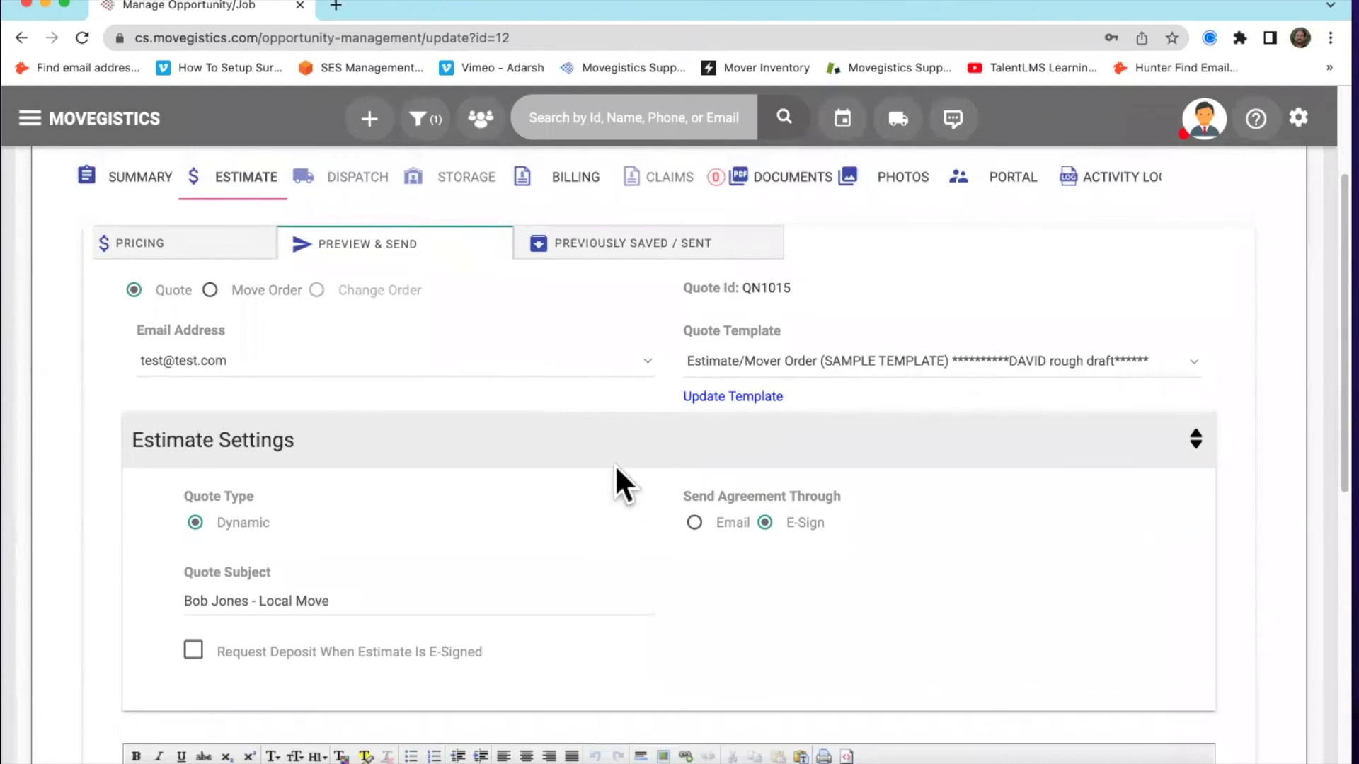
scroll(616, 468, "down", 1)
scroll(665, 481, "down", 5)
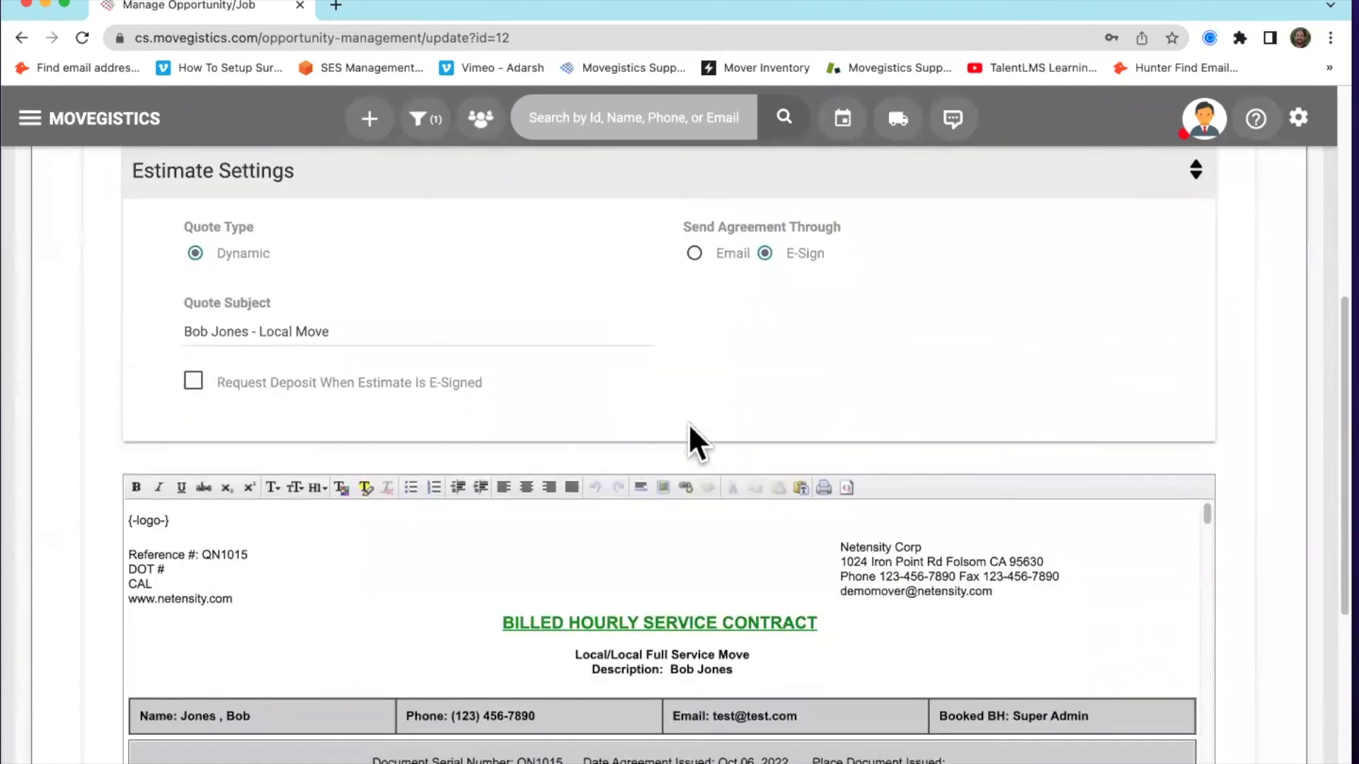
scroll(691, 311, "down", 4)
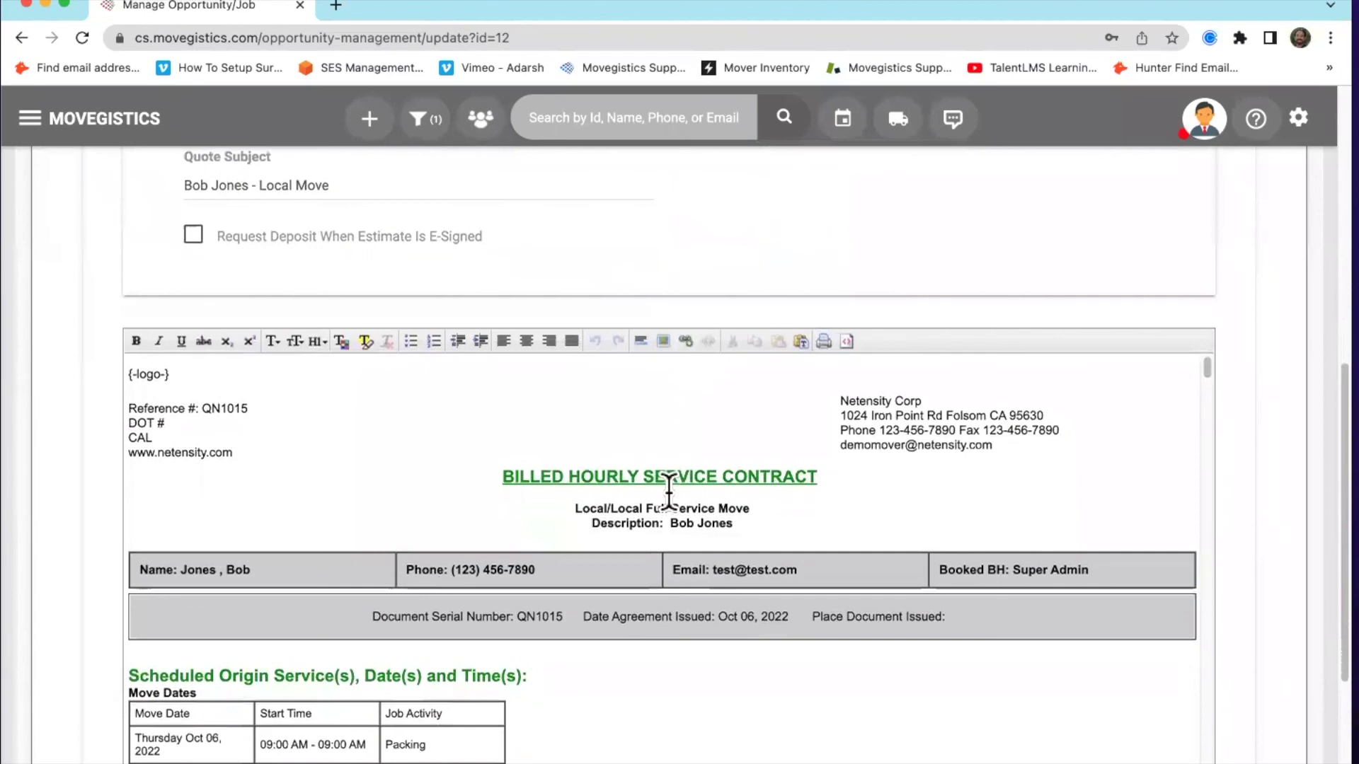
scroll(668, 495, "down", 5)
scroll(1203, 453, "down", 3)
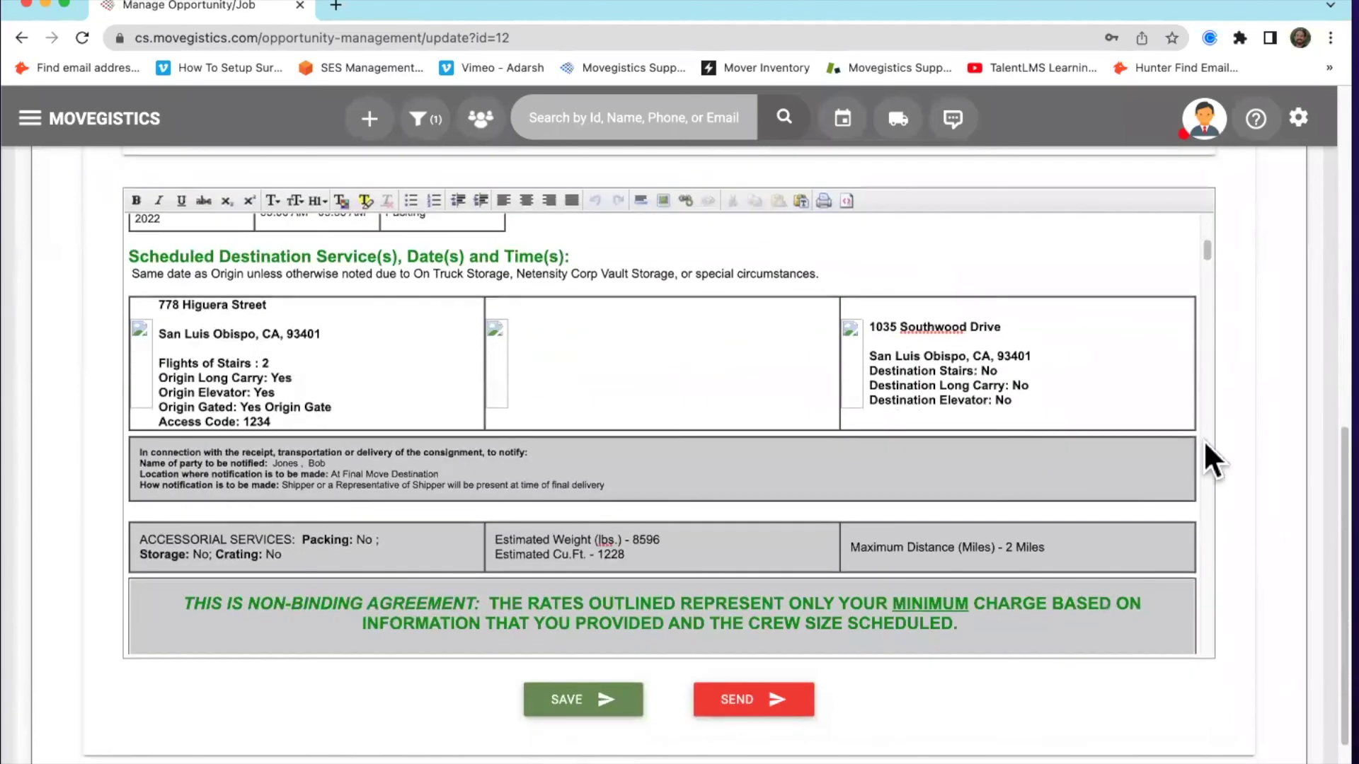
scroll(849, 555, "down", 20)
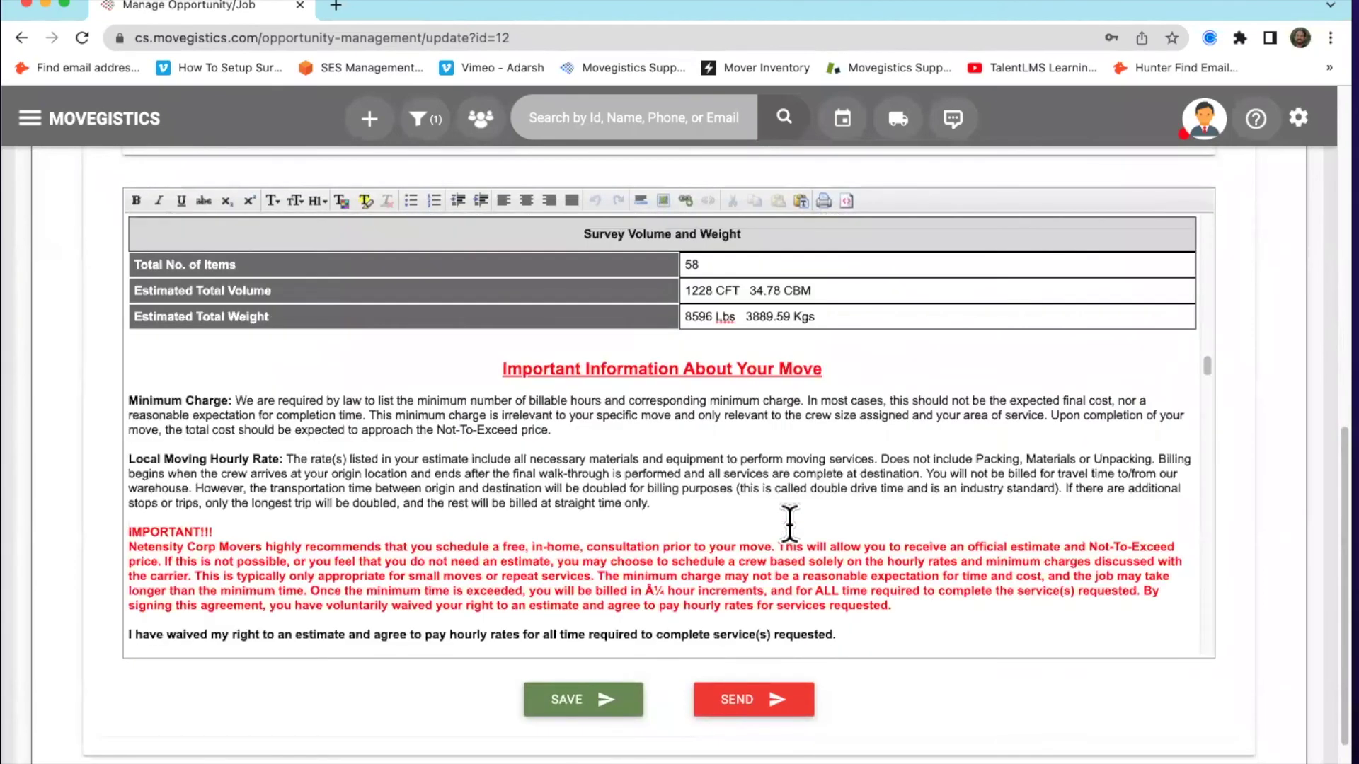
scroll(789, 527, "down", 10)
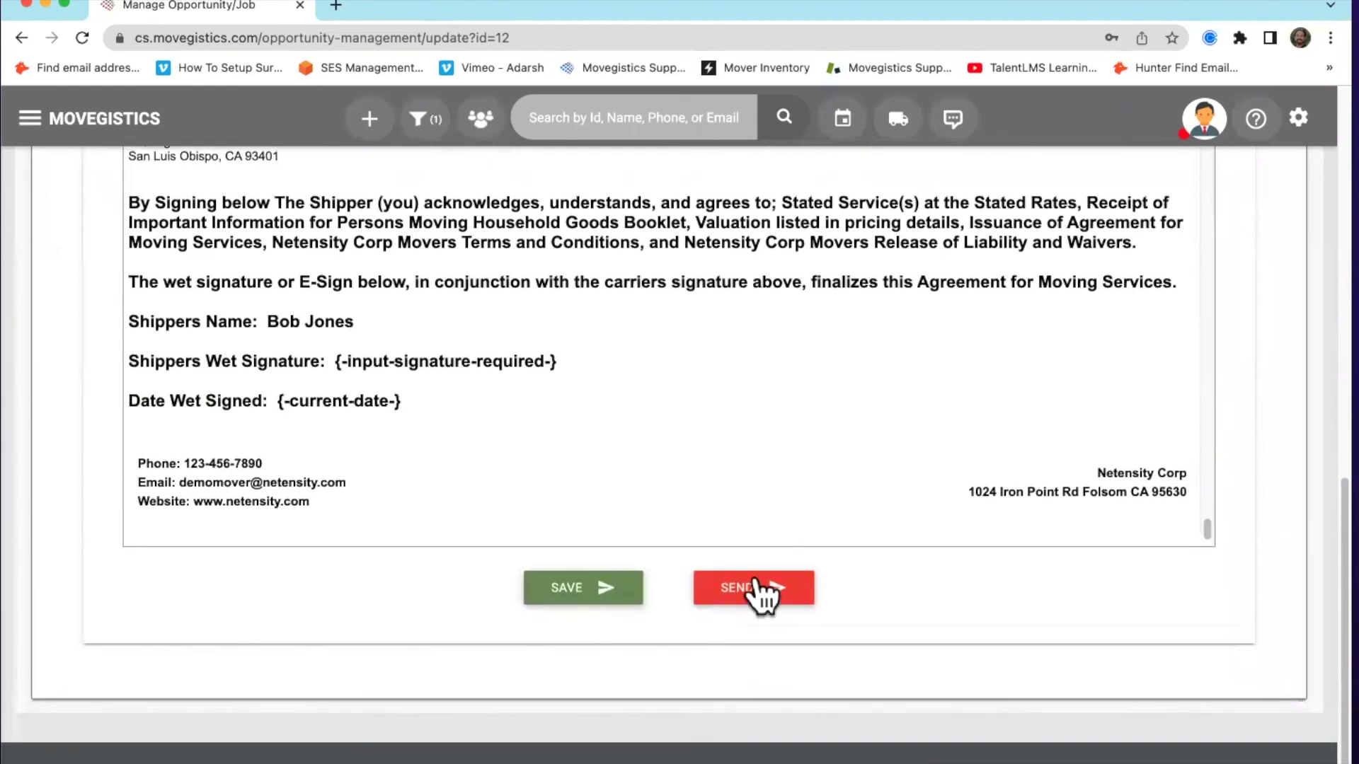
left_click(528, 580)
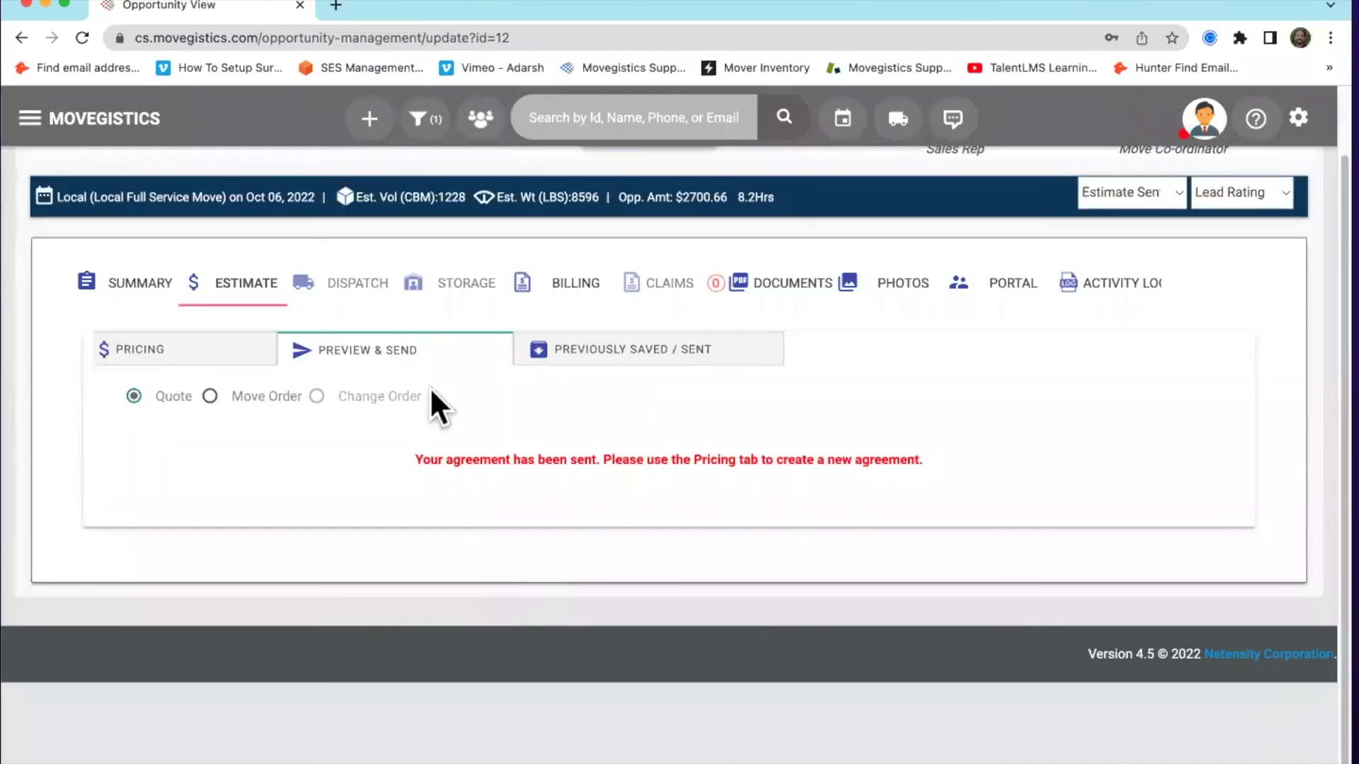
Back on the pricing form, add an Additional Services line with category PACKING LABOR
left_click(195, 354)
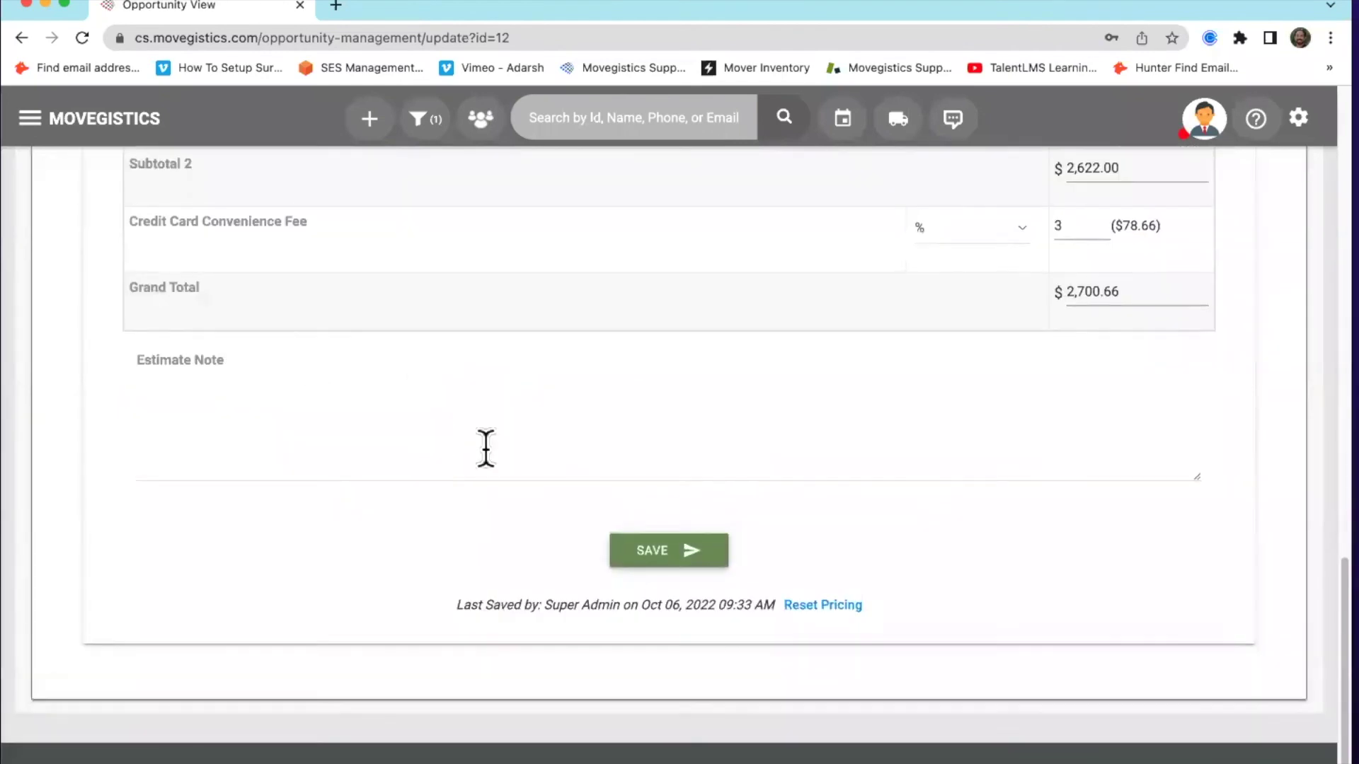
scroll(482, 444, "up", 7)
scroll(481, 445, "up", 5)
left_click(202, 547)
left_click(1027, 309)
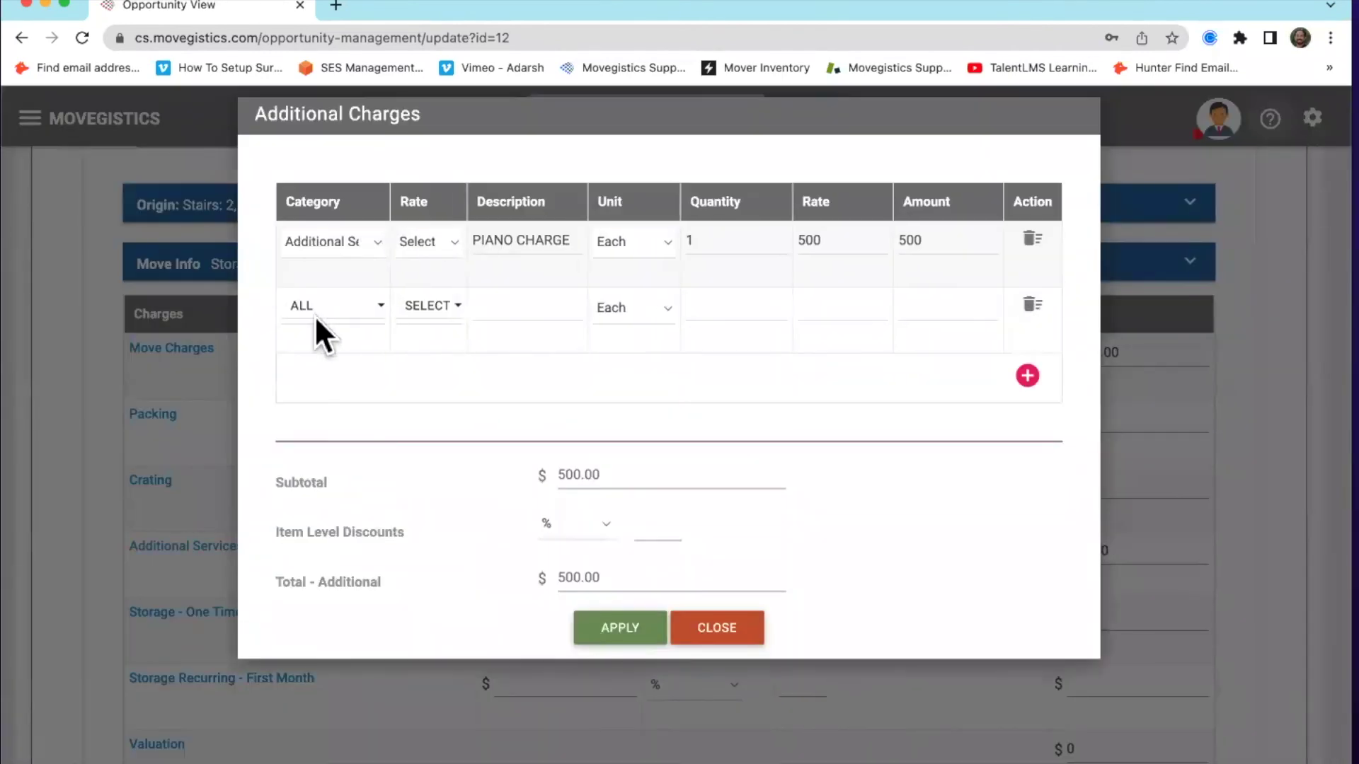
left_click(318, 307)
left_click(396, 402)
Fill the line with description 'Packing Labor', unit EACH, quantity 4 and rate 250
left_click(510, 308)
type("P")
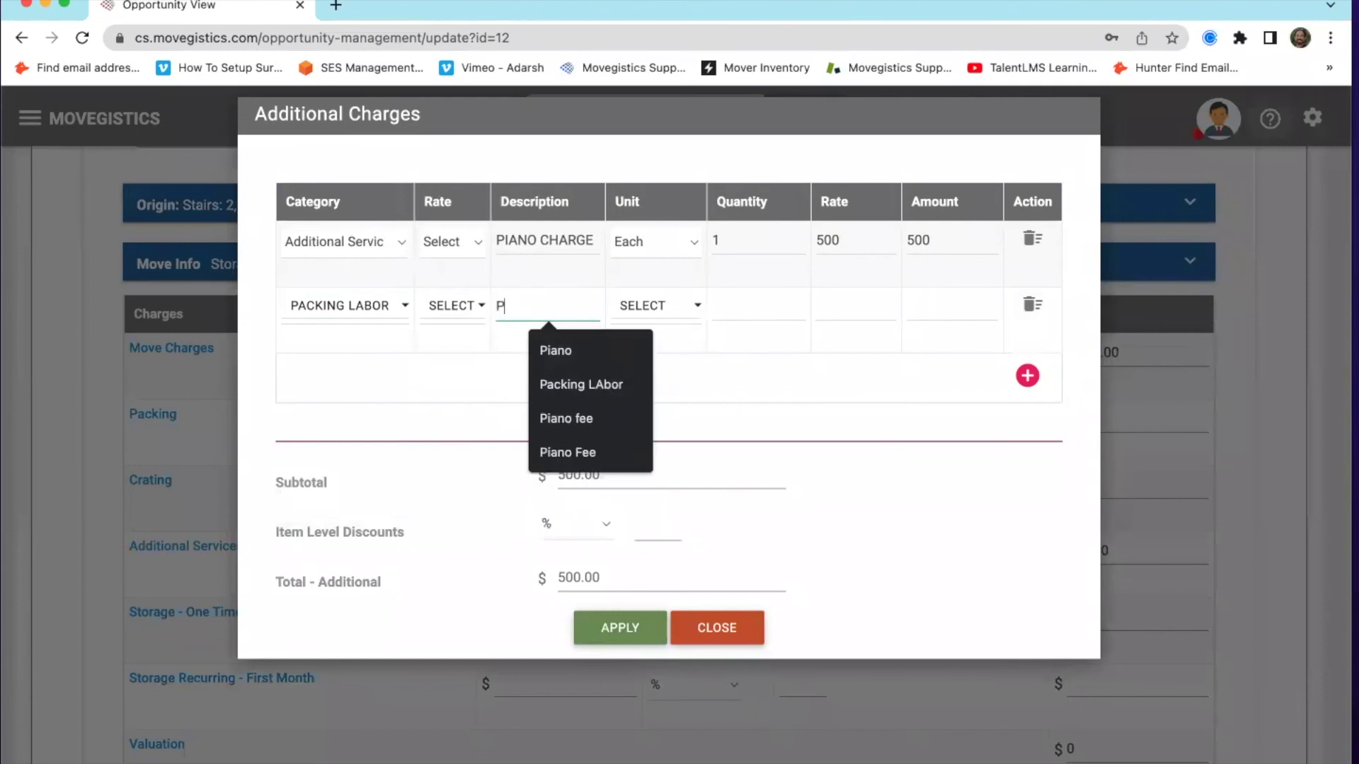
type("acking Labor")
left_click(656, 305)
left_click(738, 405)
left_click(750, 306)
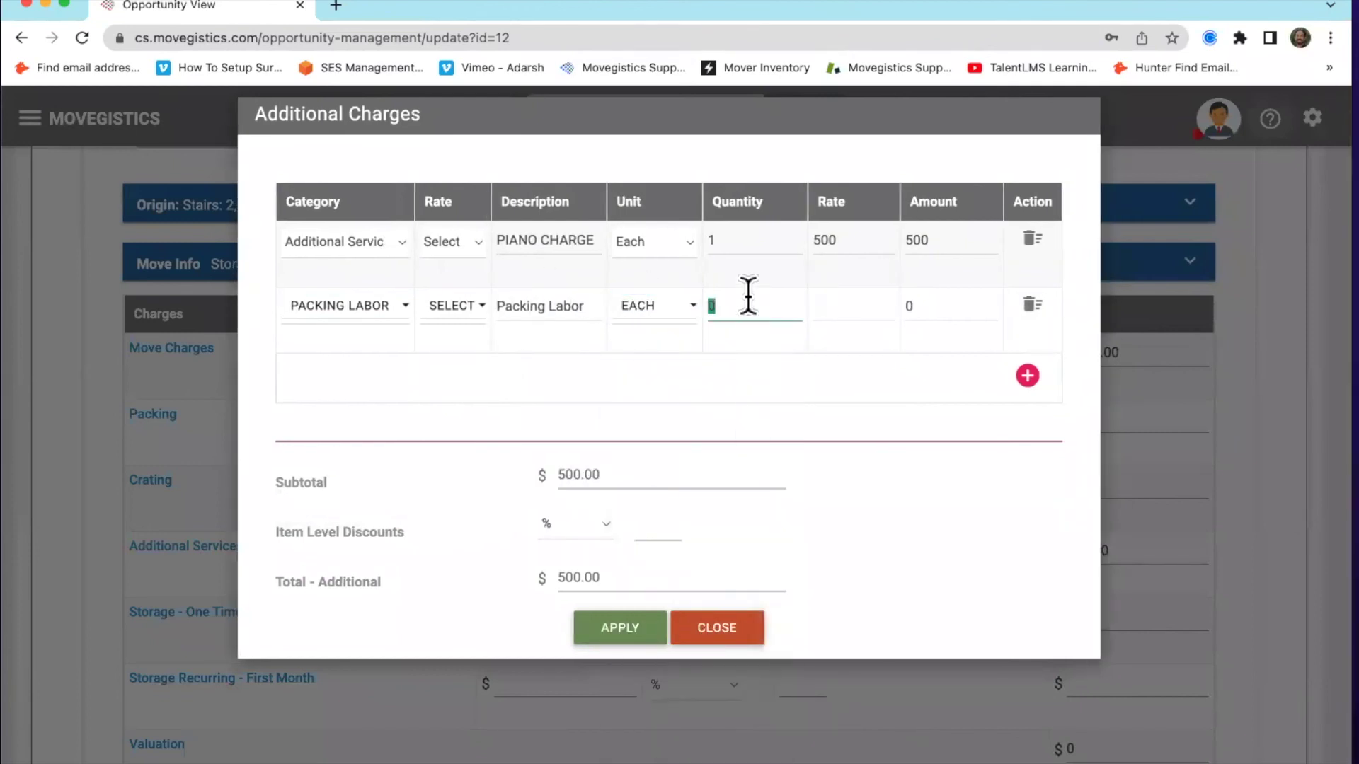
type("4")
left_click(852, 305)
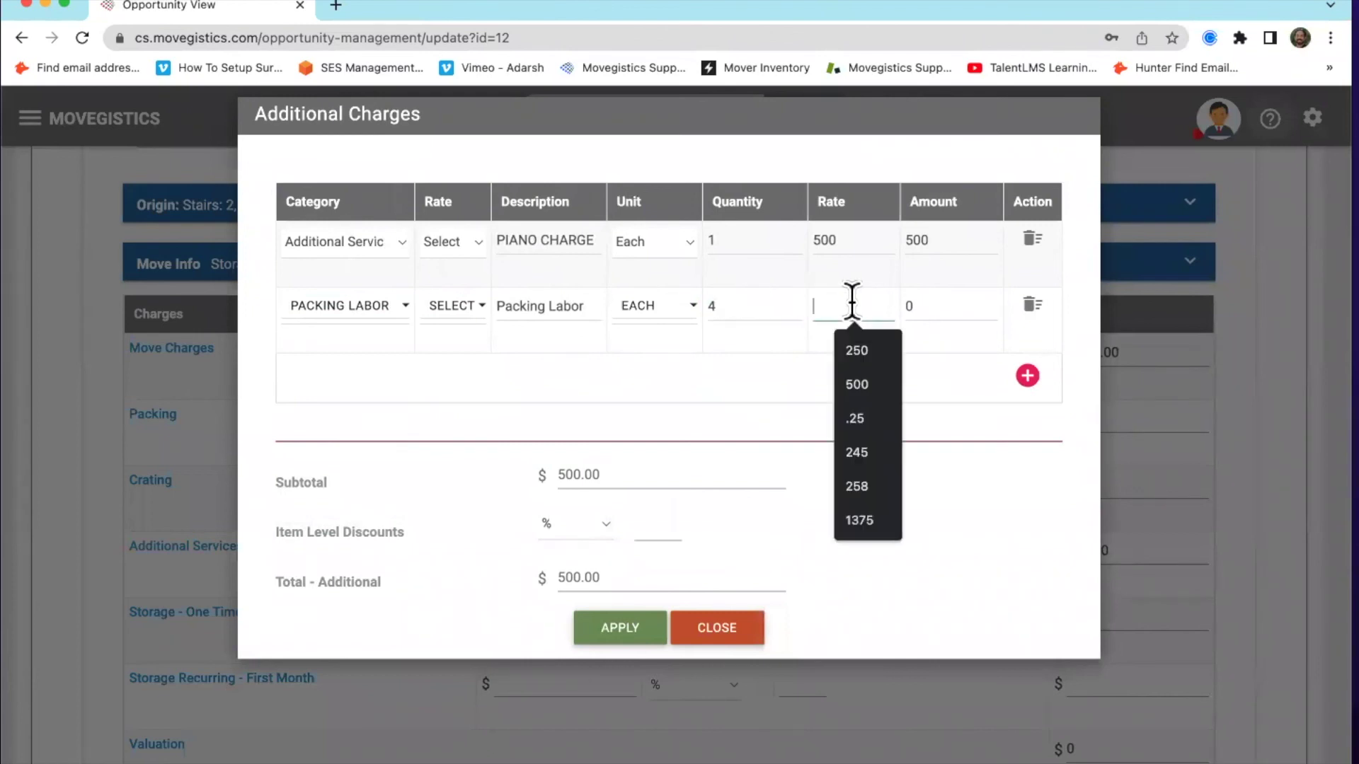
type("250")
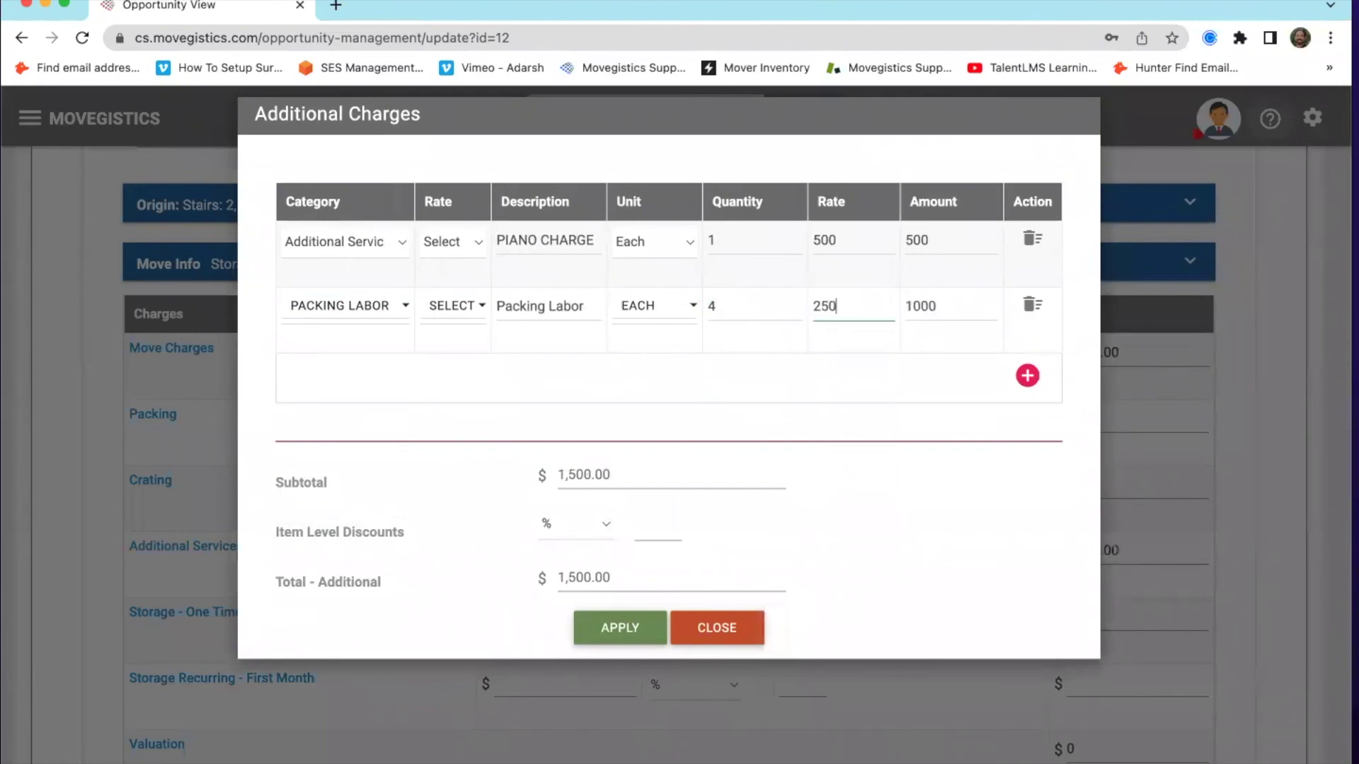
left_click(908, 494)
Apply the additional charges and save the pricing, bringing Subtotal 1 to $3,622.00
left_click(622, 644)
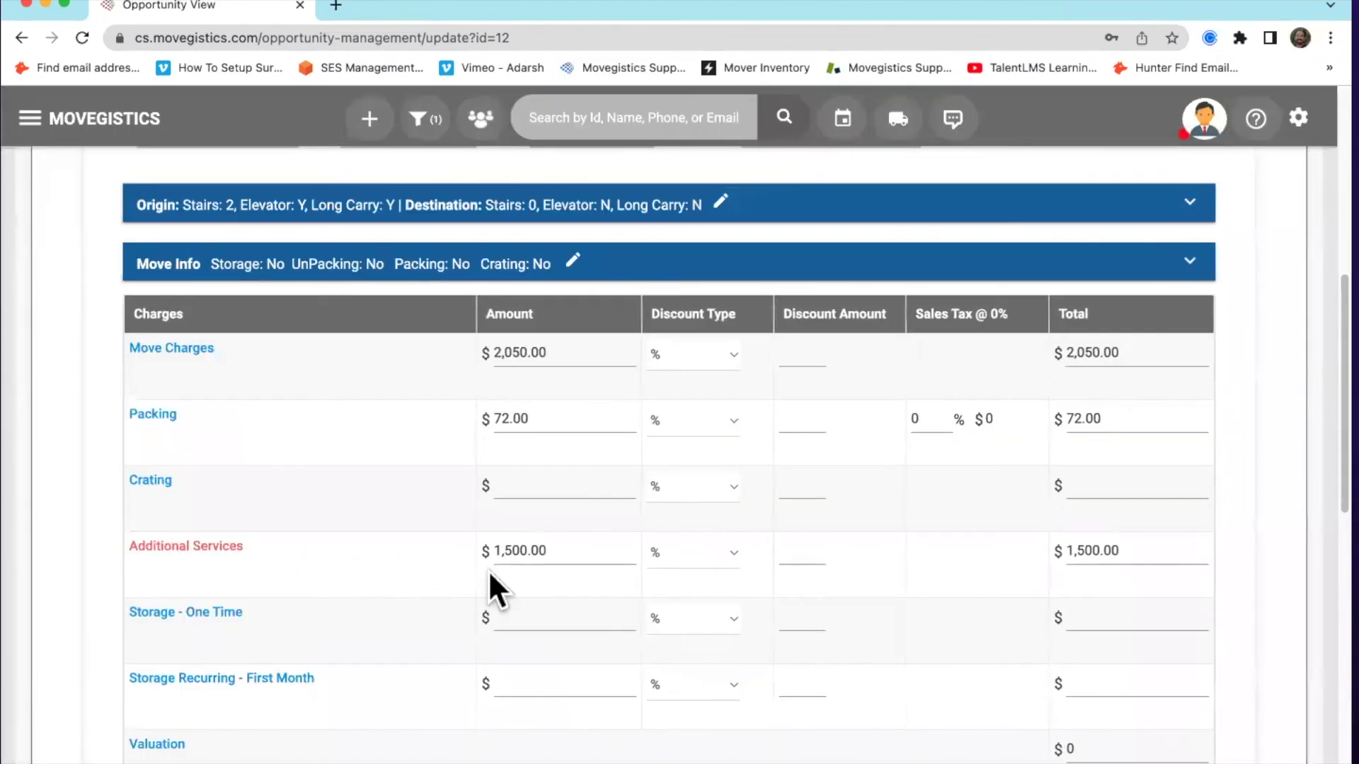
scroll(418, 540, "down", 12)
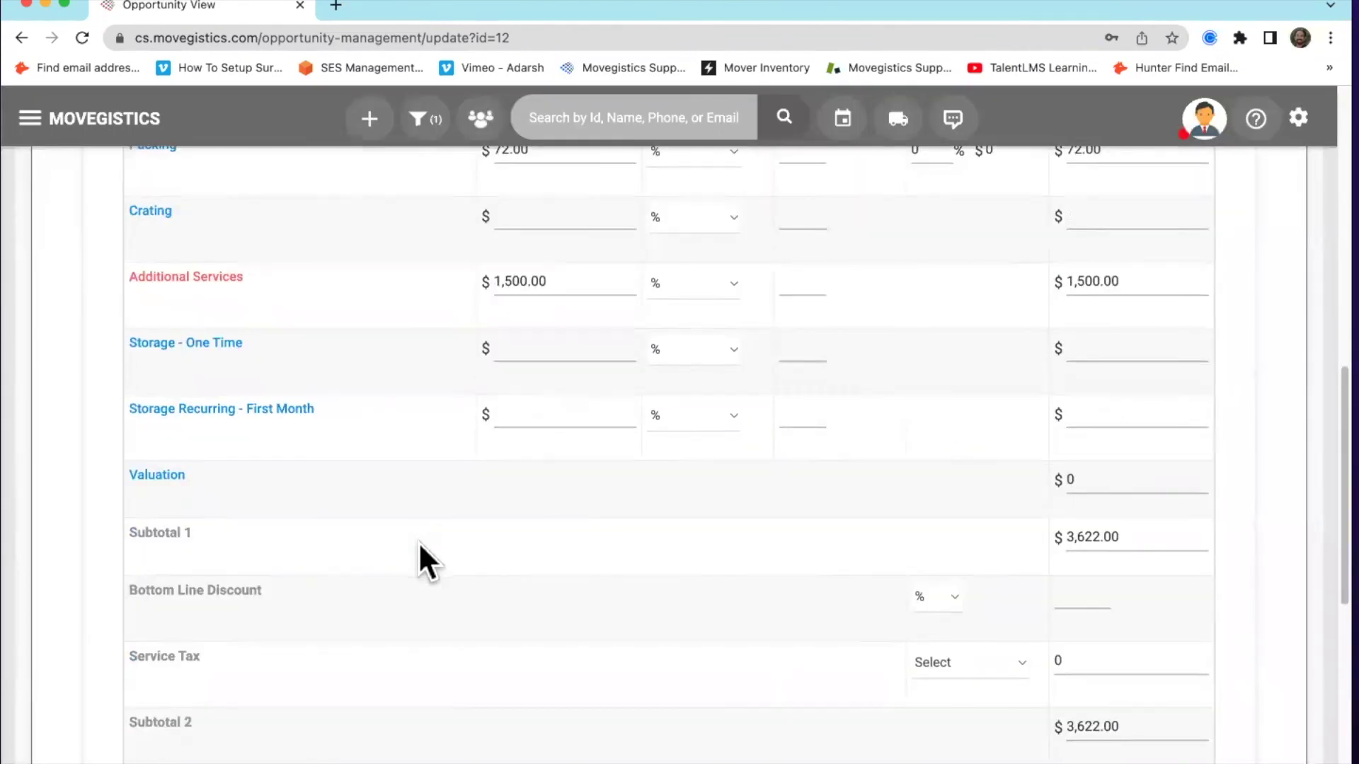
left_click(637, 567)
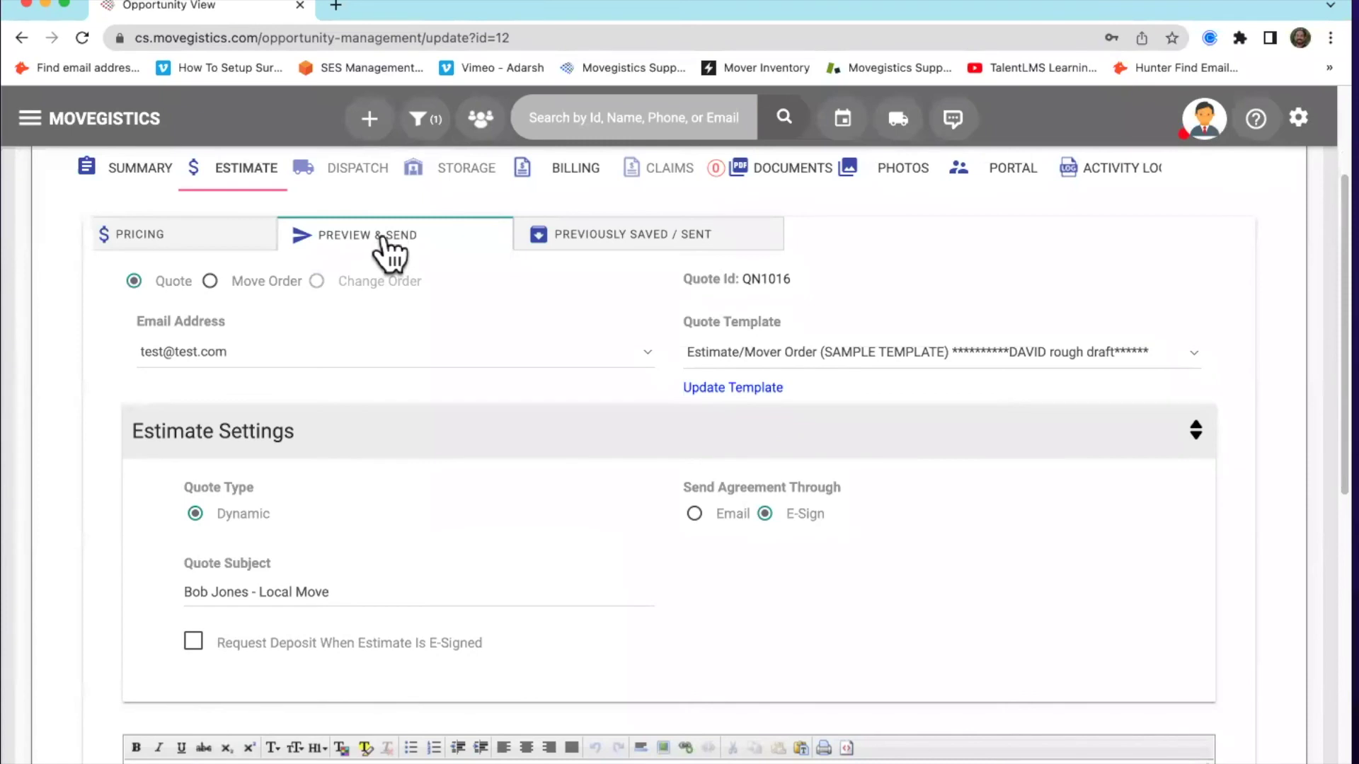
Append ' w/ Packing Labor' to the quote subject
left_click(383, 588)
scroll(384, 588, "down", 5)
type("w/ Packing Labor")
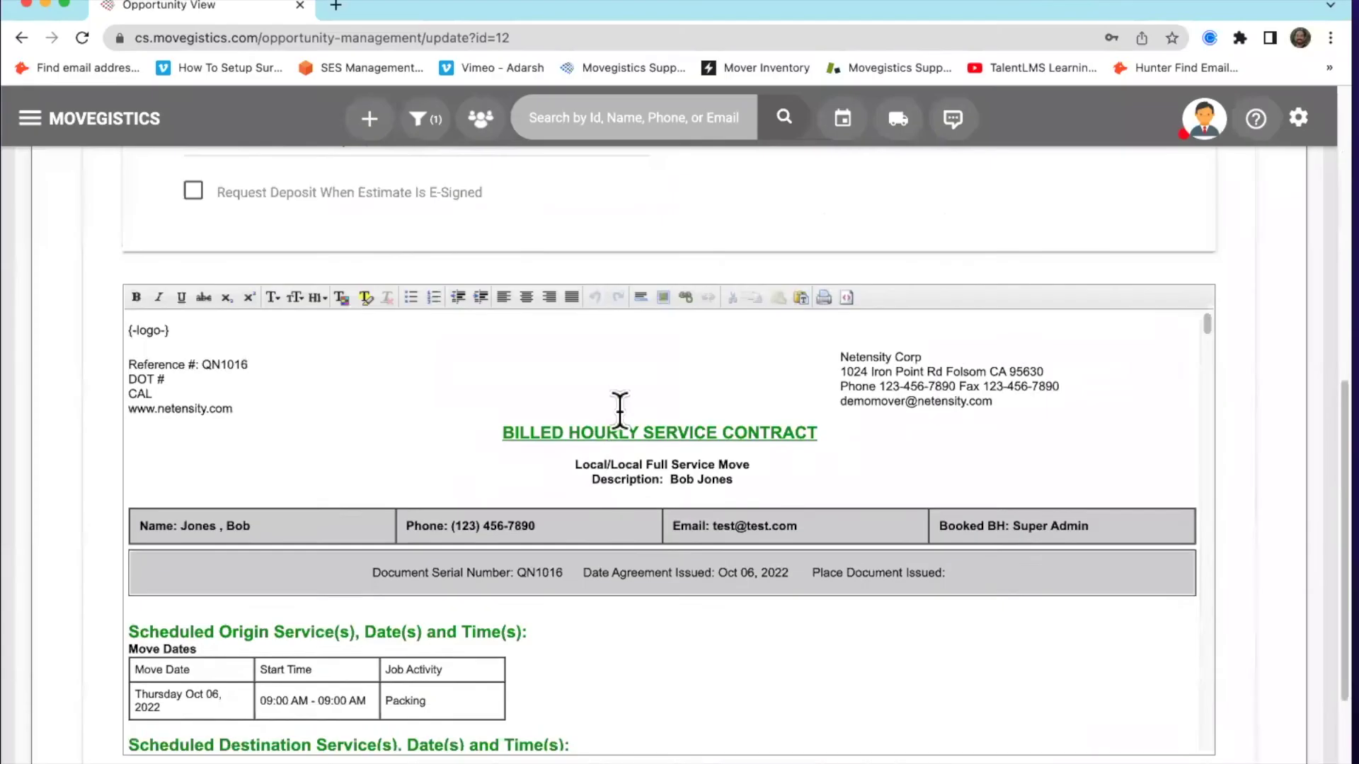
Send the revised $3,730.66 estimate and show the Previously Saved / Sent list
scroll(599, 552, "down", 10)
scroll(605, 494, "down", 3)
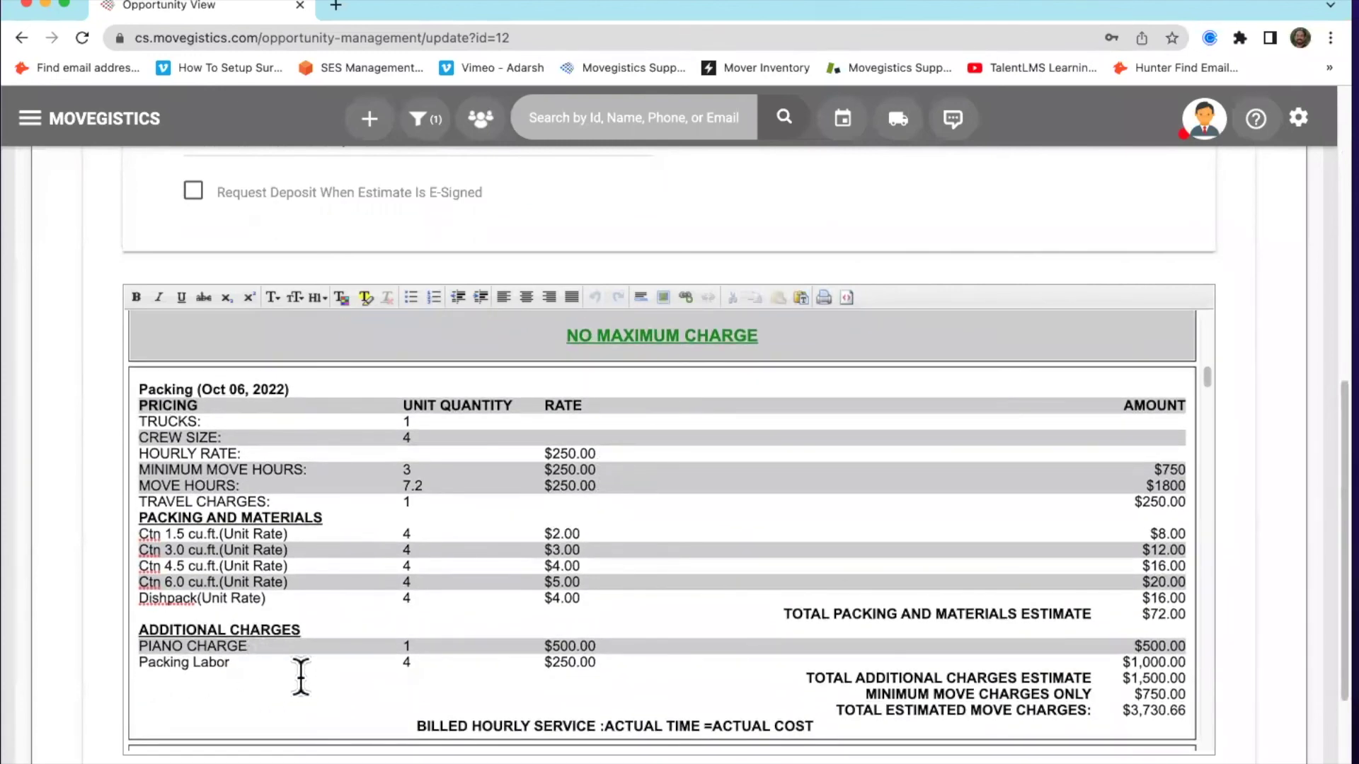
scroll(100, 556, "down", 5)
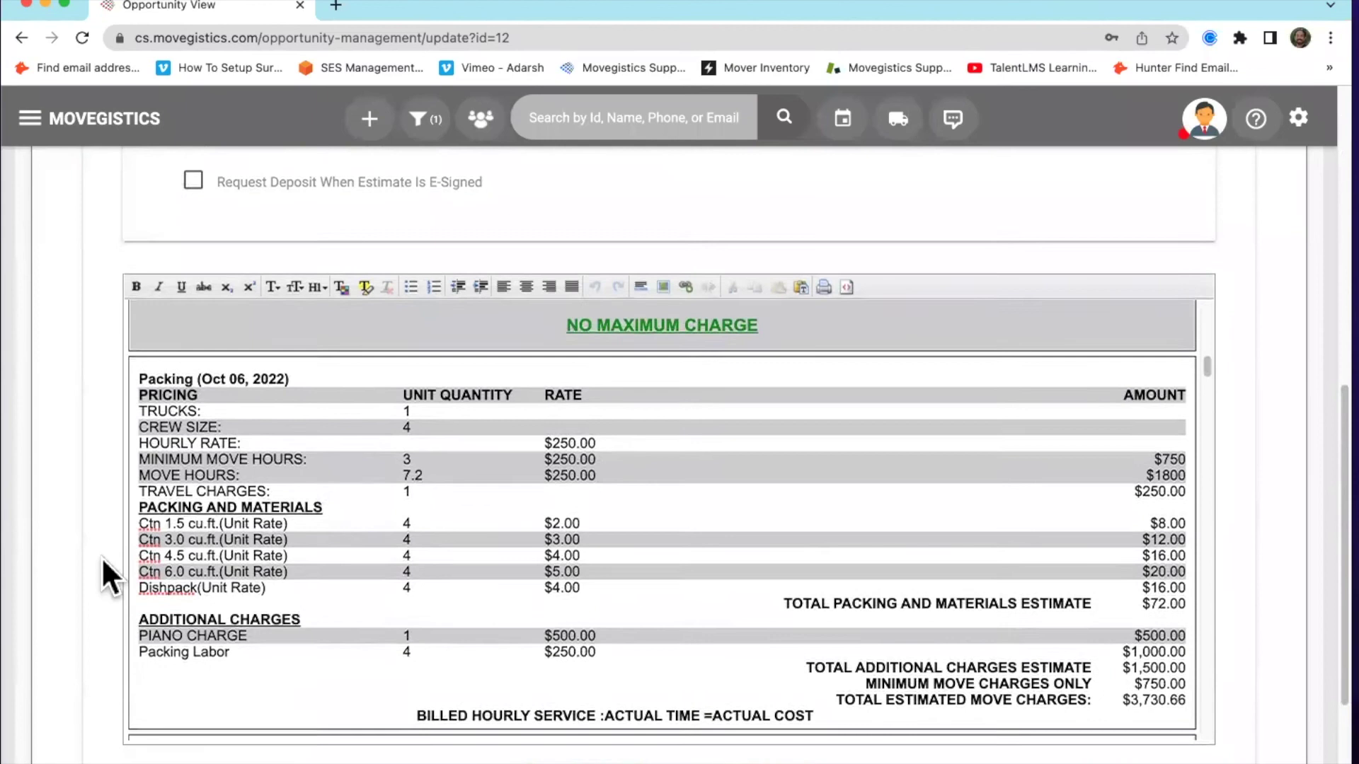
left_click(771, 593)
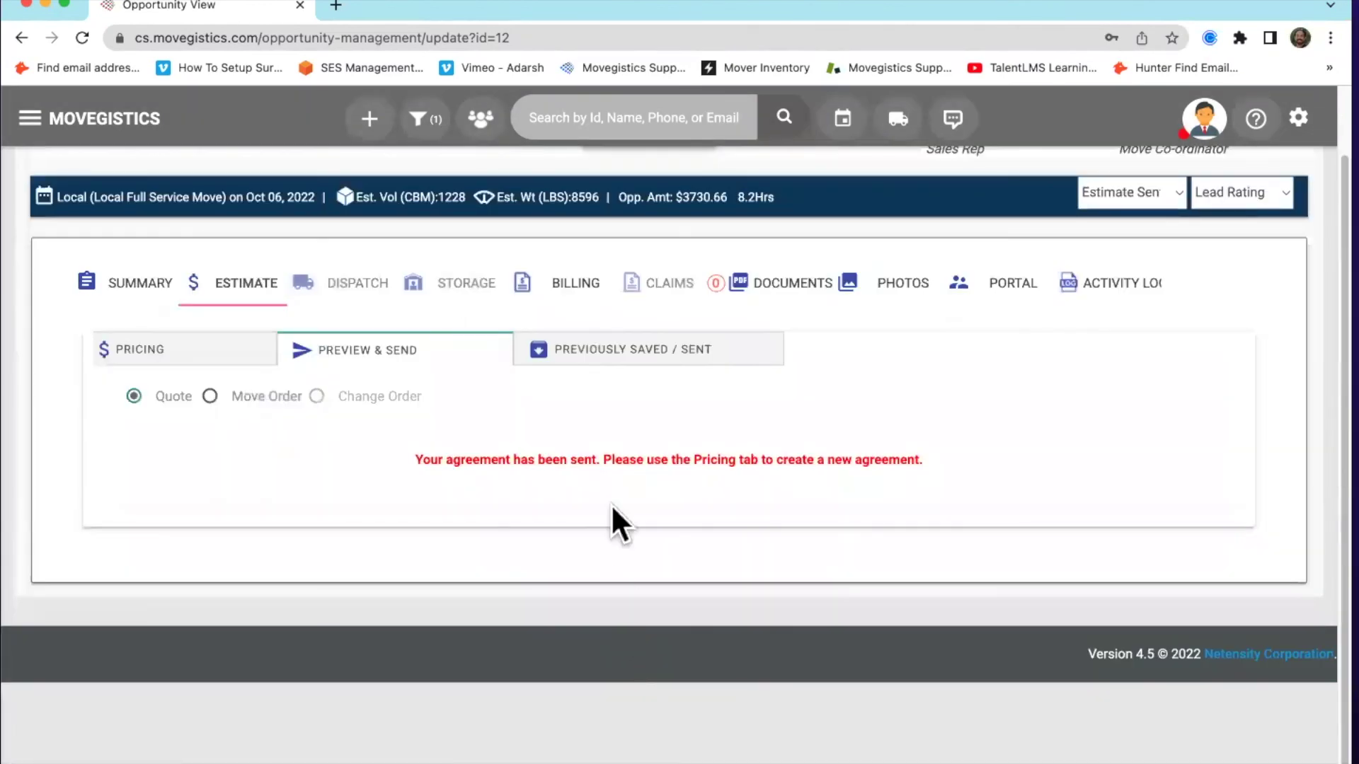
left_click(606, 360)
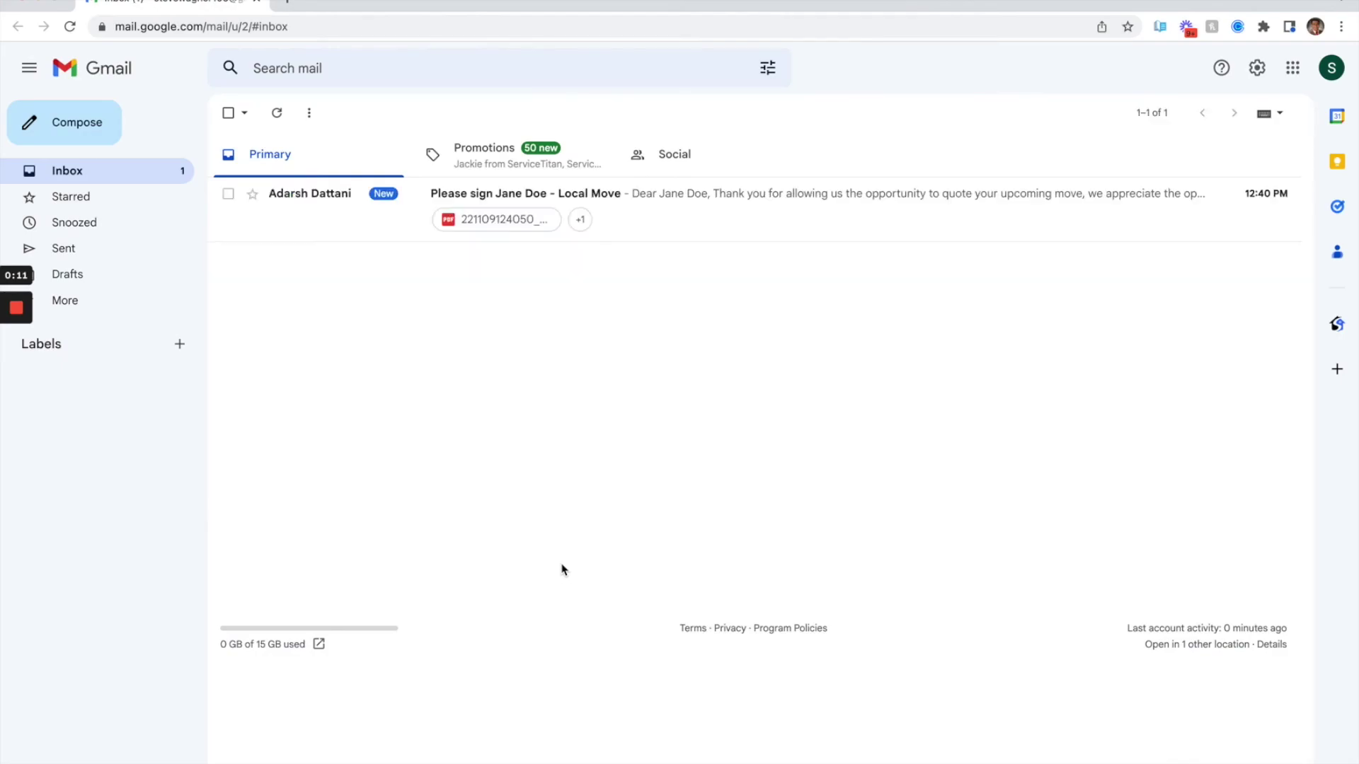
Open the 'Please sign … - Local Move' e-sign request email in Gmail
left_click(609, 205)
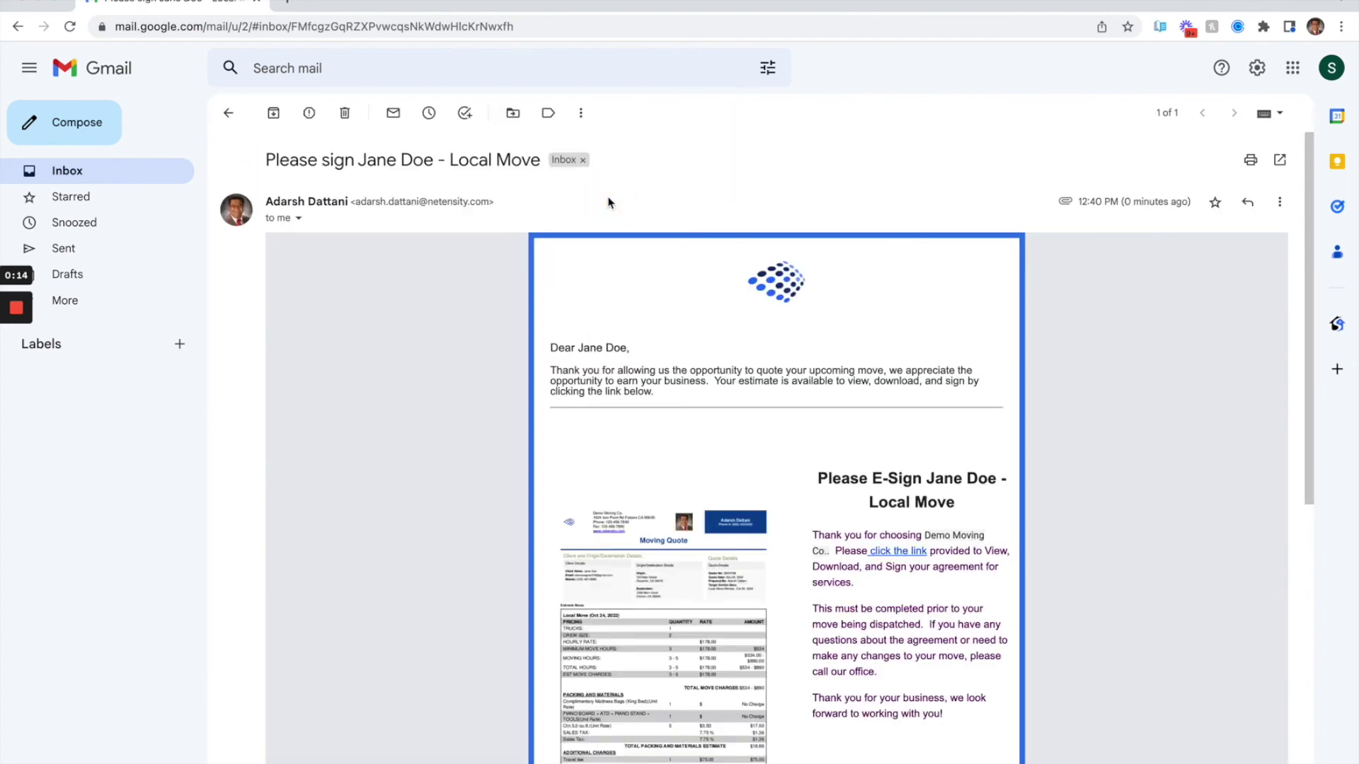
Sign the moving quote with the customer's name and open the $150.00 deposit card form
left_click(895, 559)
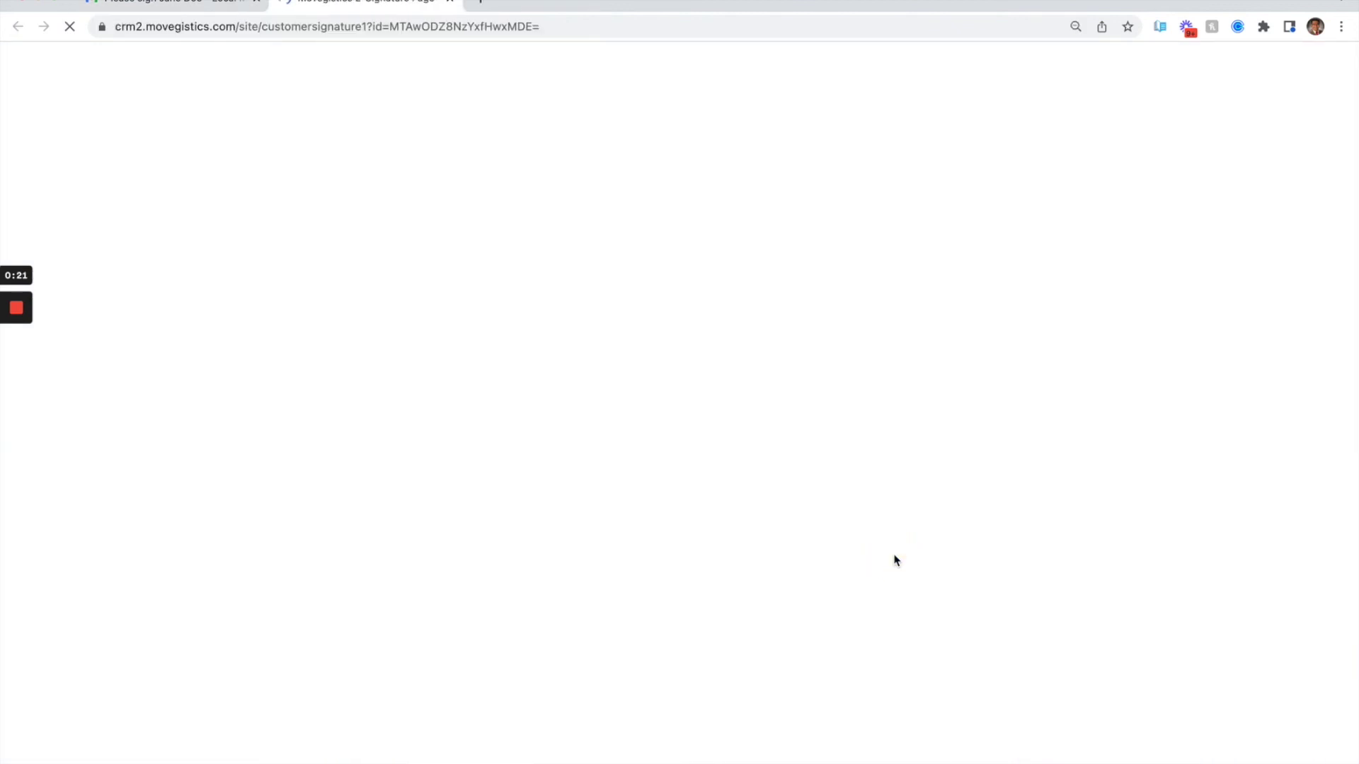
scroll(896, 559, "down", 6)
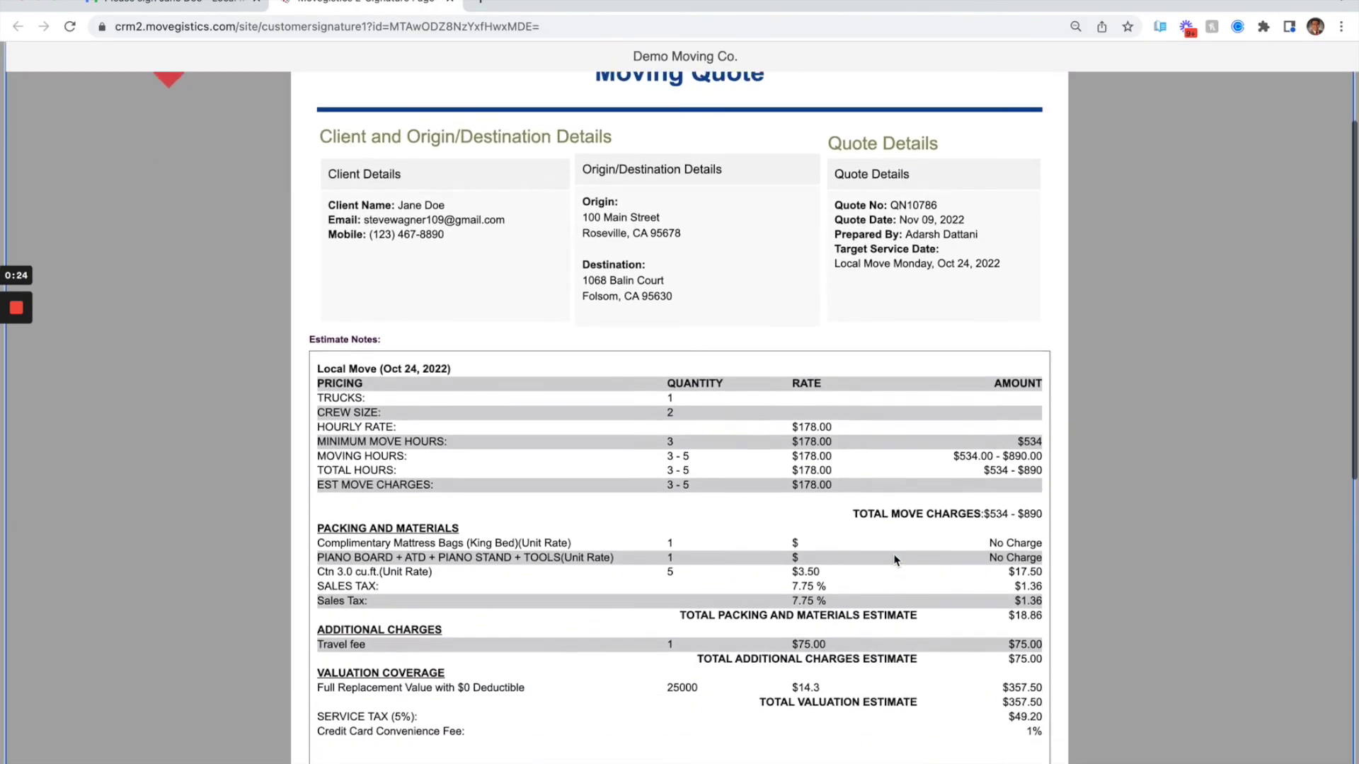
scroll(894, 554, "down", 6)
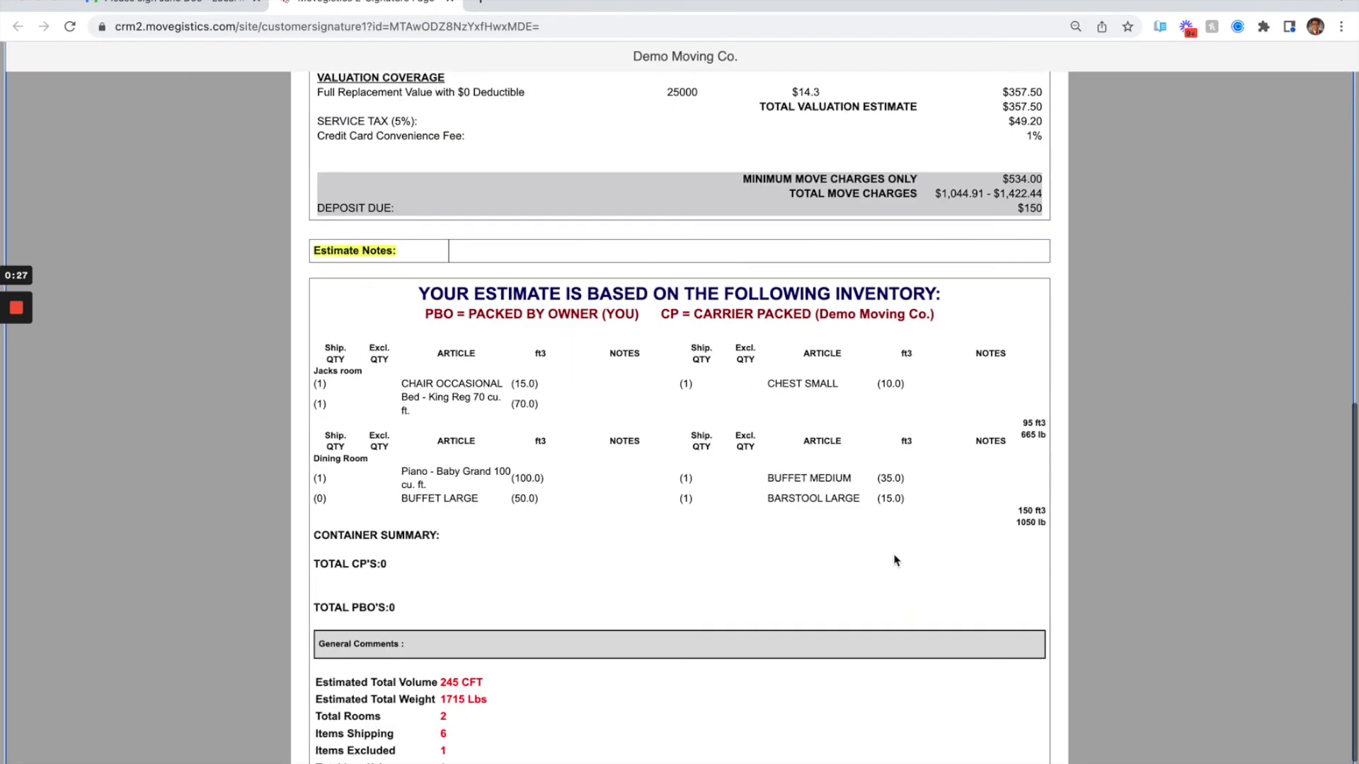
left_click(374, 759)
type("Jane Doe")
left_click(786, 319)
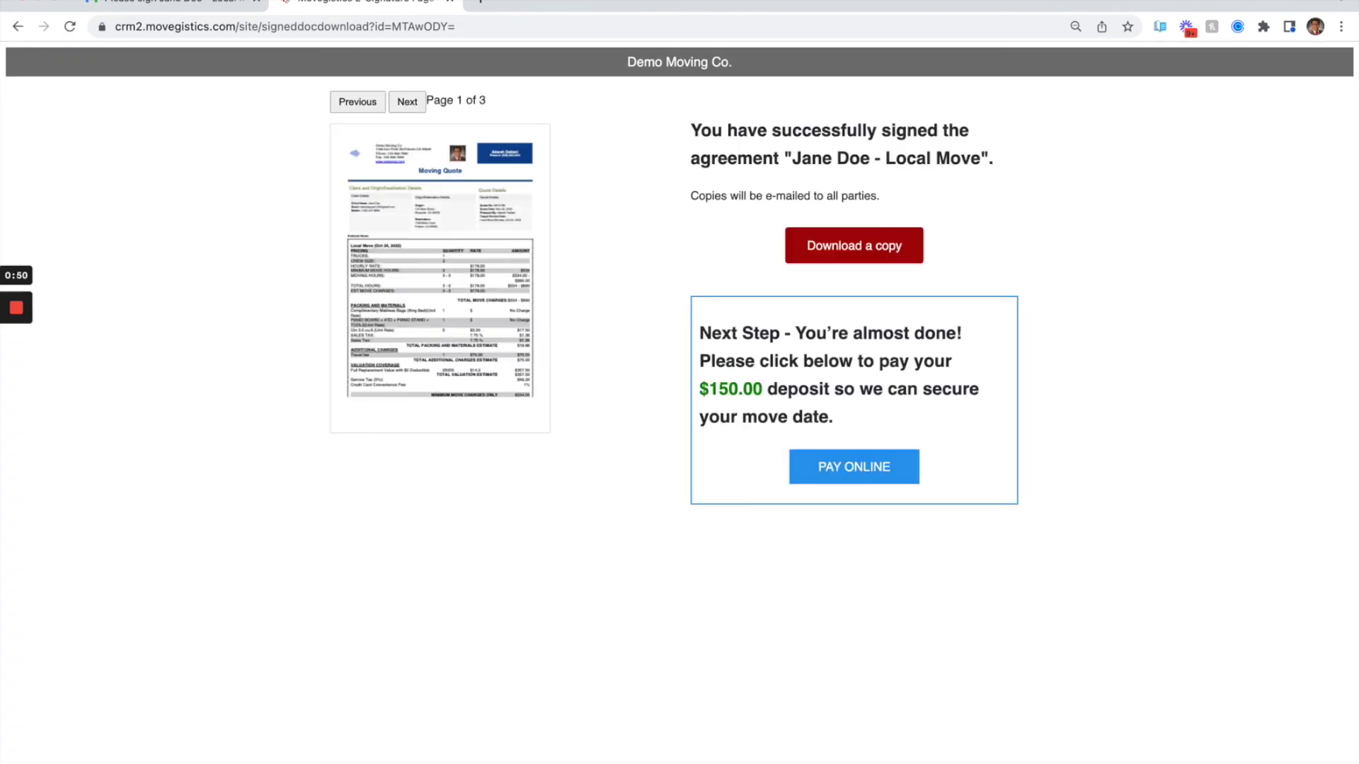
left_click(849, 482)
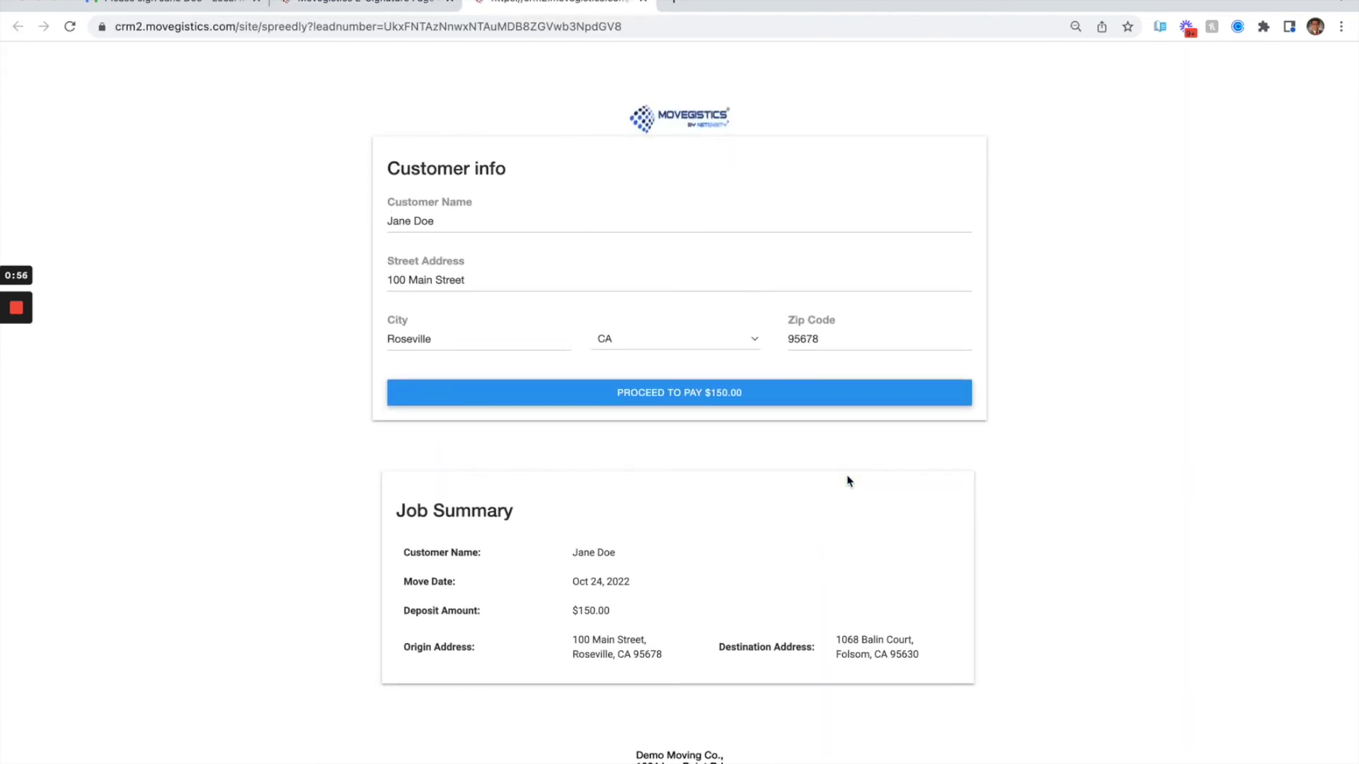
left_click(693, 404)
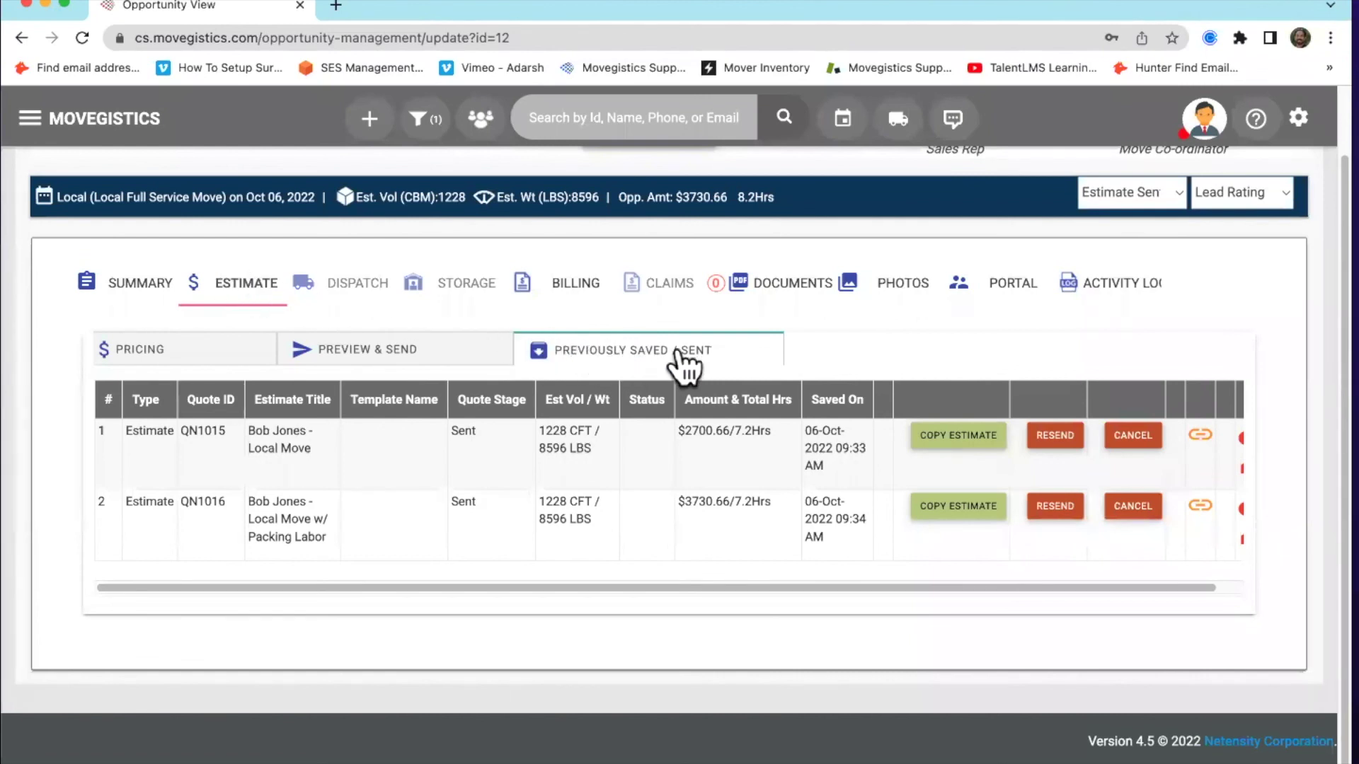
Open the opportunity's Activity Log and scroll through its email and estimate records
left_click(1113, 297)
scroll(239, 396, "down", 10)
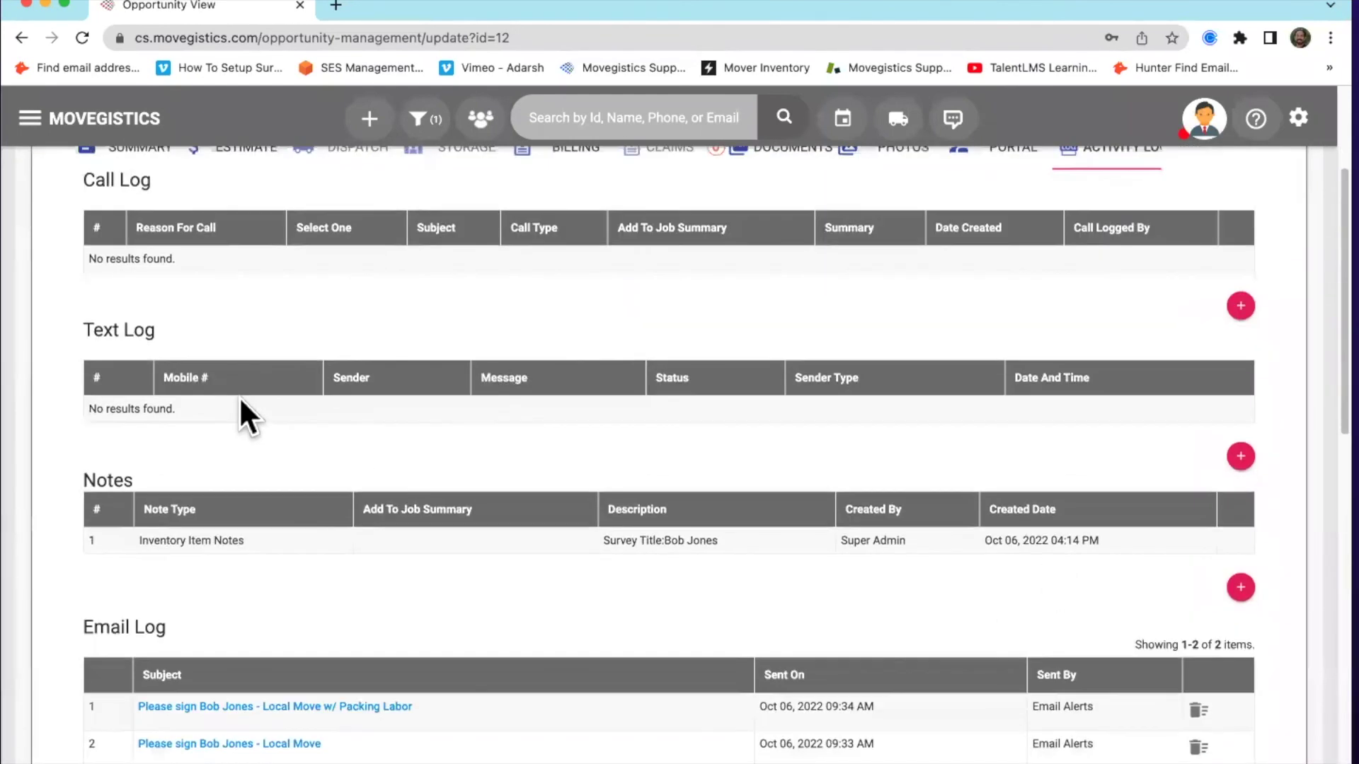
scroll(249, 421, "down", 4)
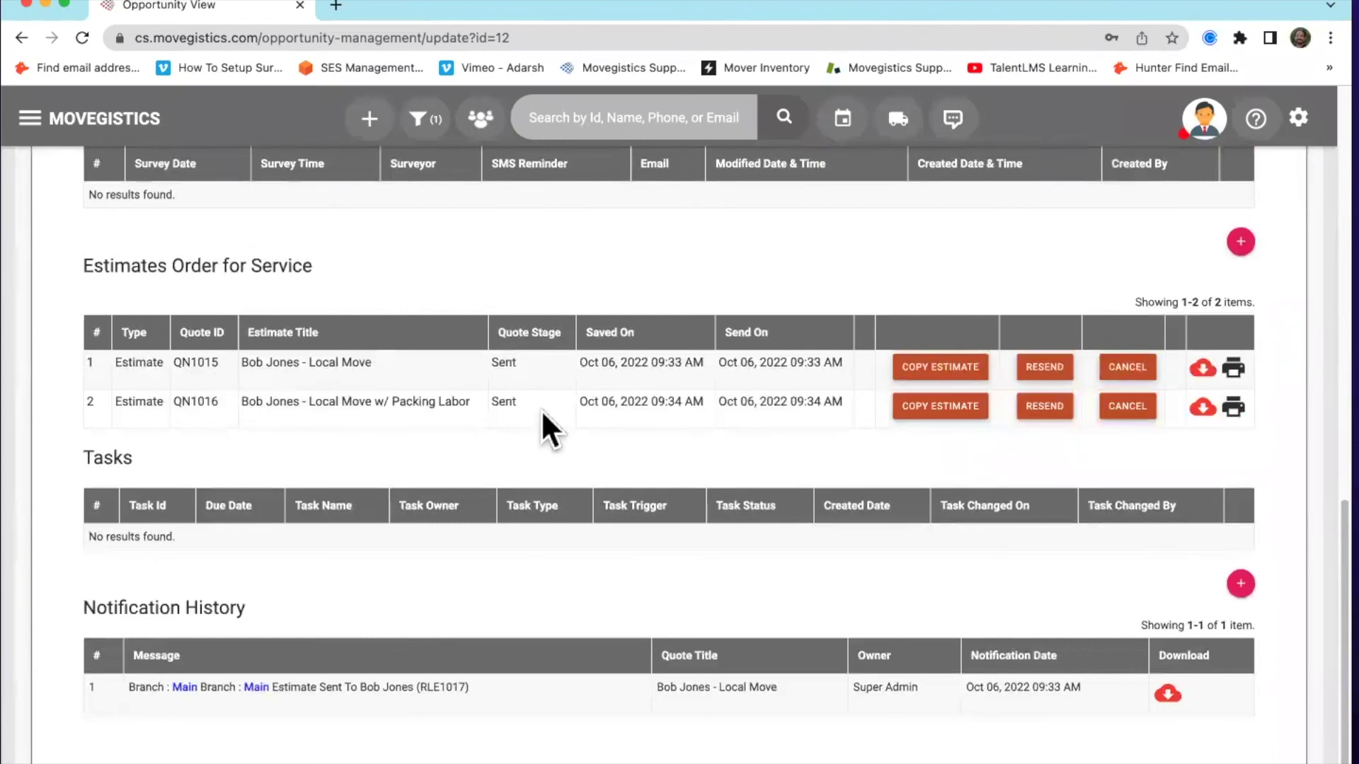
scroll(532, 413, "down", 2)
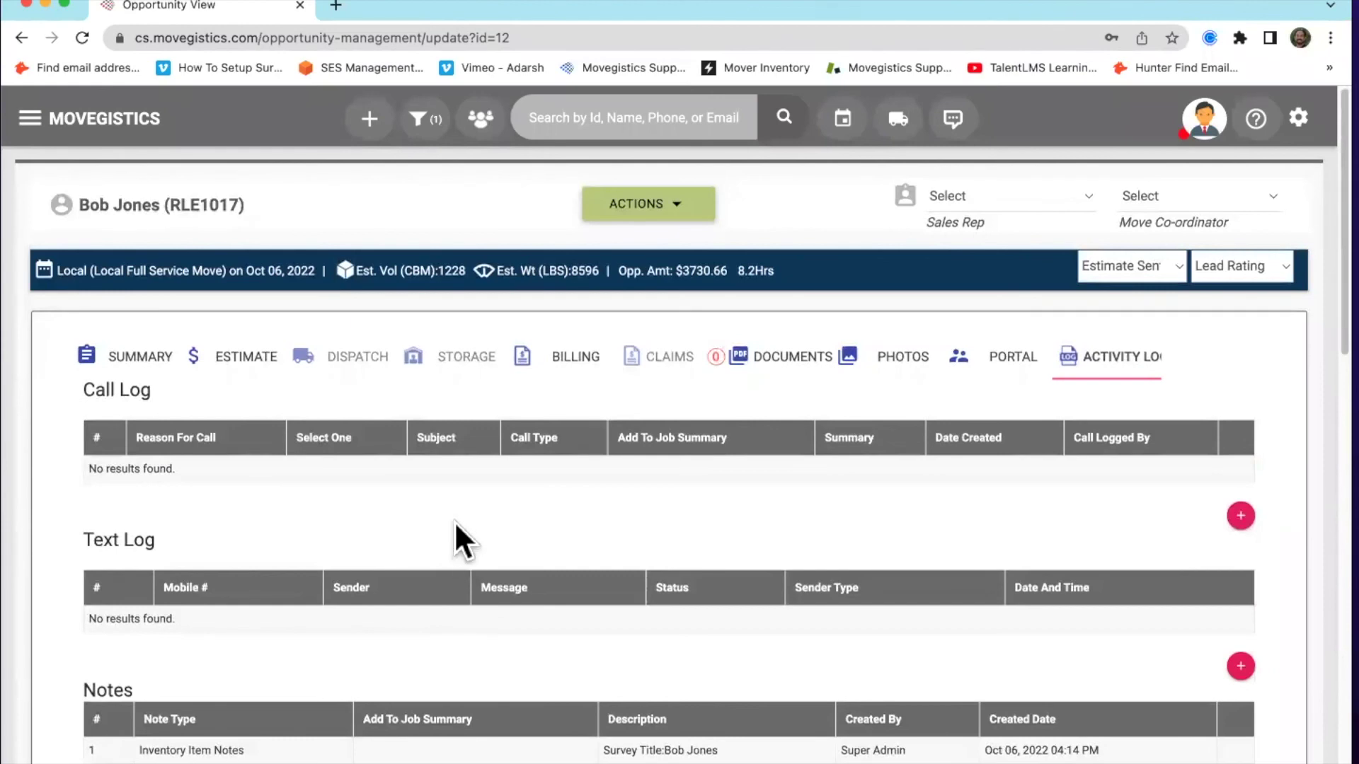
From the Summary, book the move as Confirmed on packing estimate QN1016
left_click(116, 356)
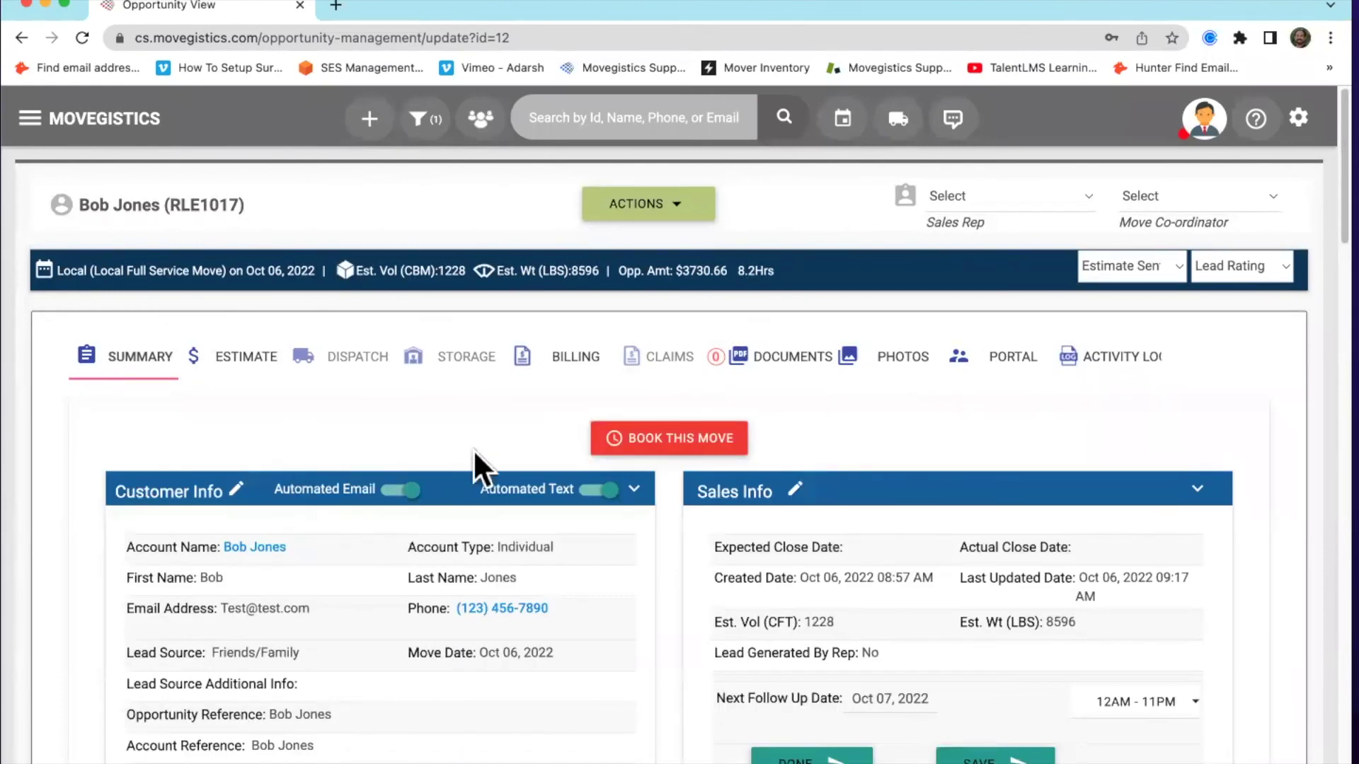
left_click(697, 443)
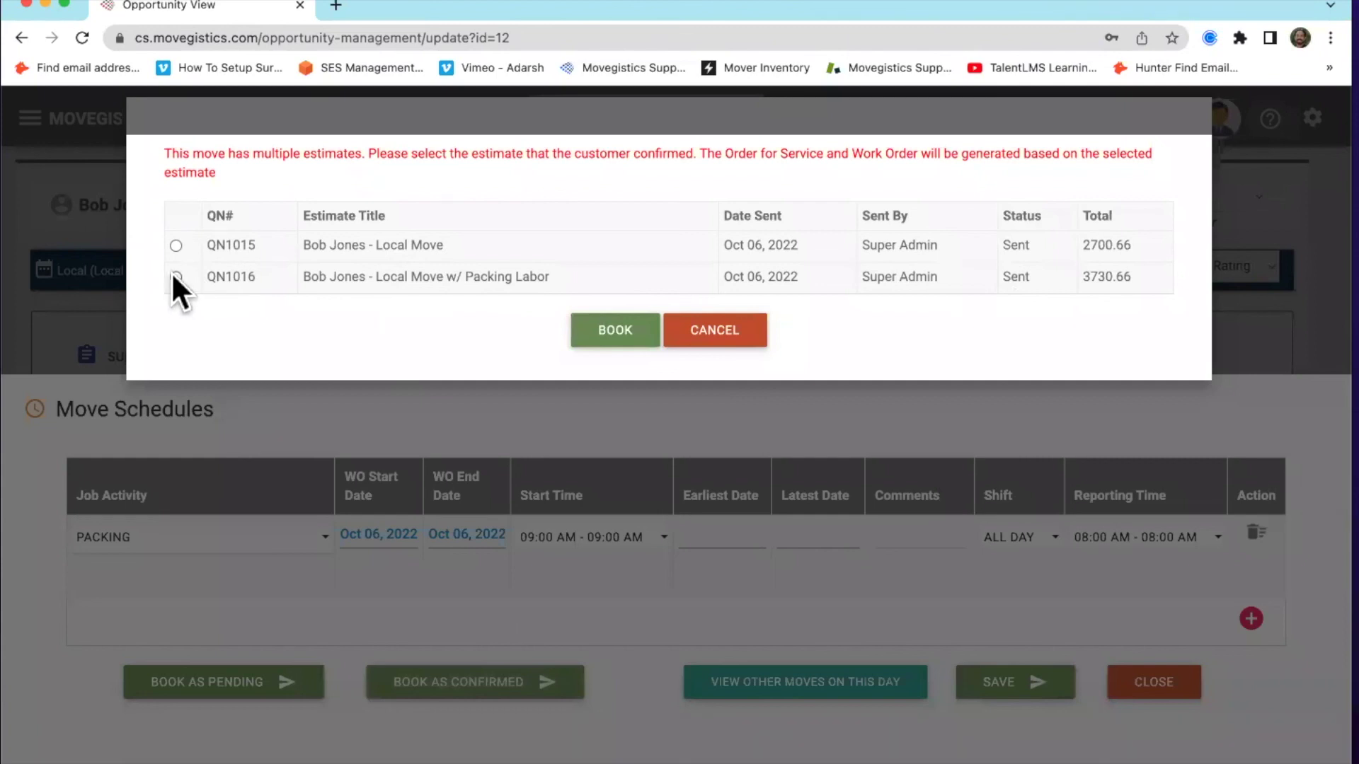
left_click(609, 332)
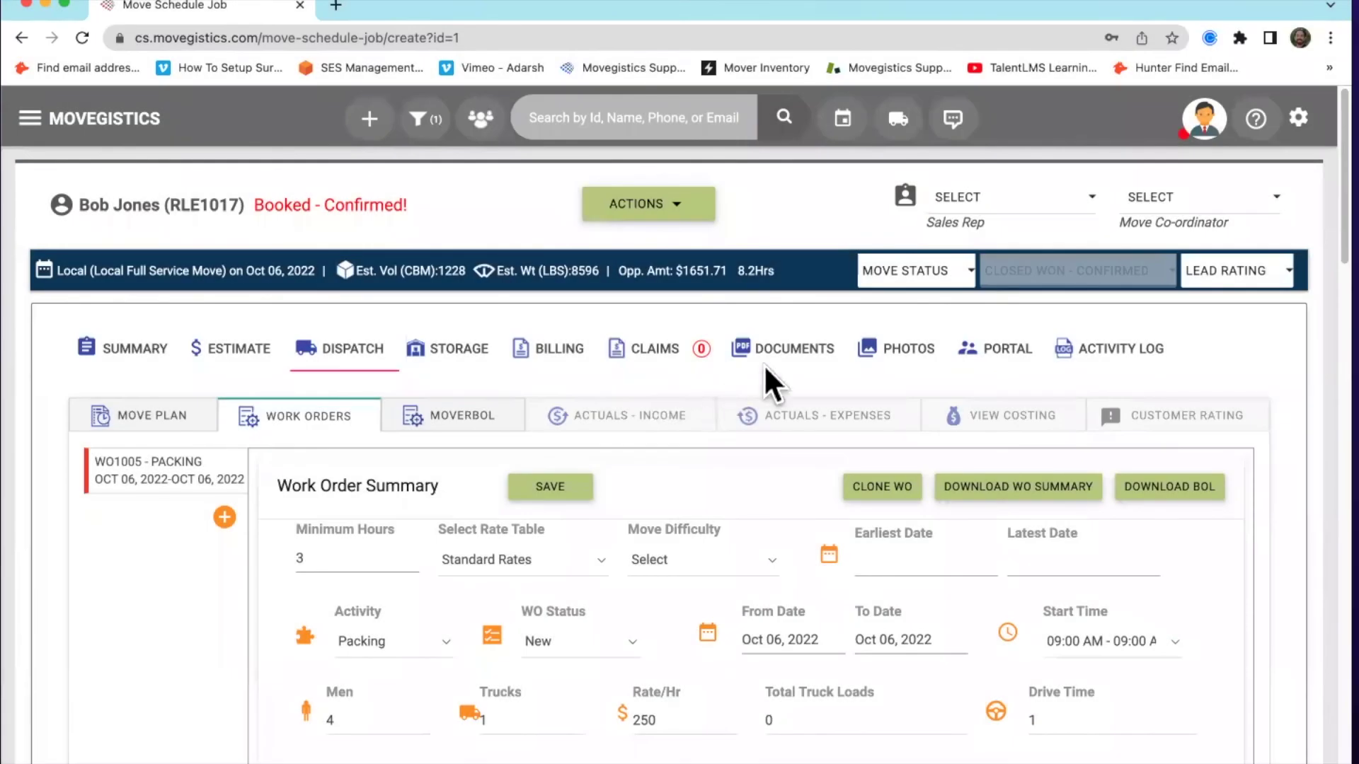
Open the dispatch calendar, switch to Week then back to Month view, and pick September 15
left_click(849, 120)
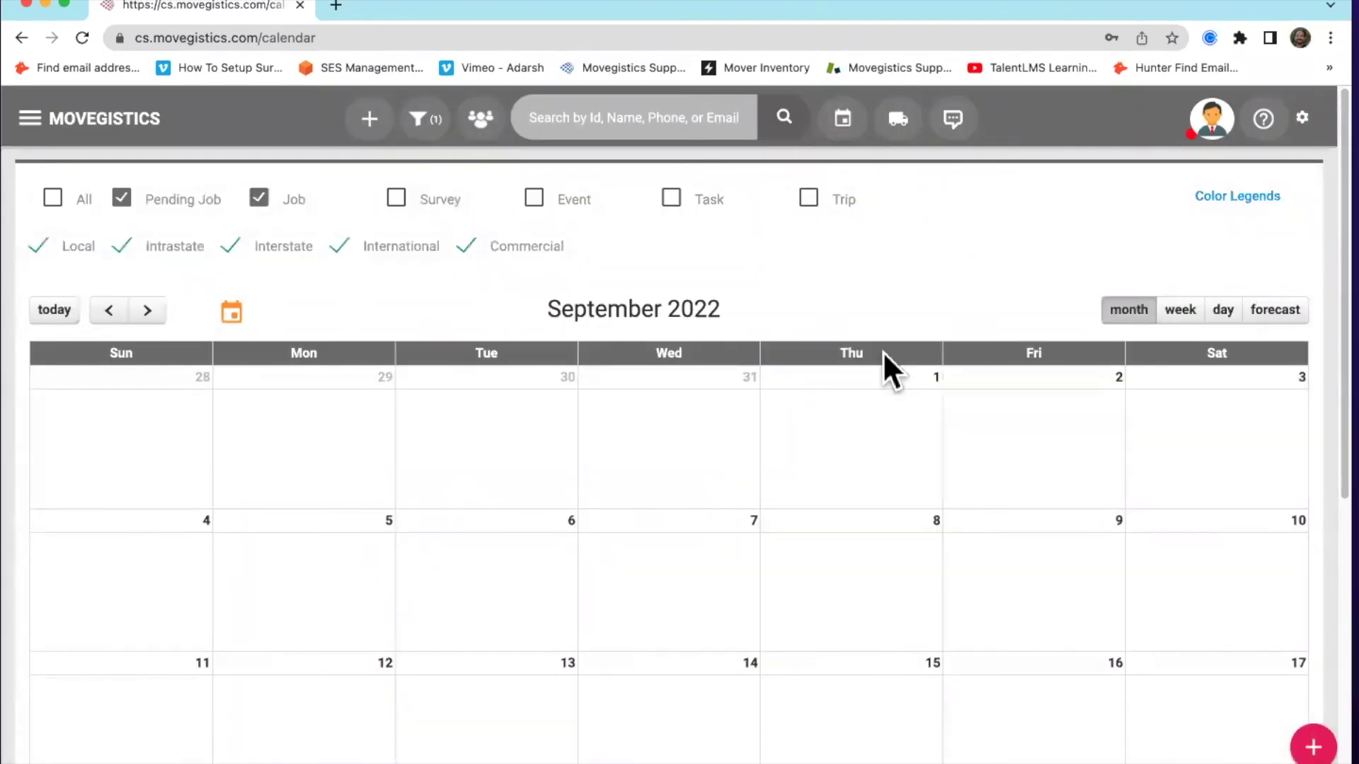
scroll(890, 227, "down", 1)
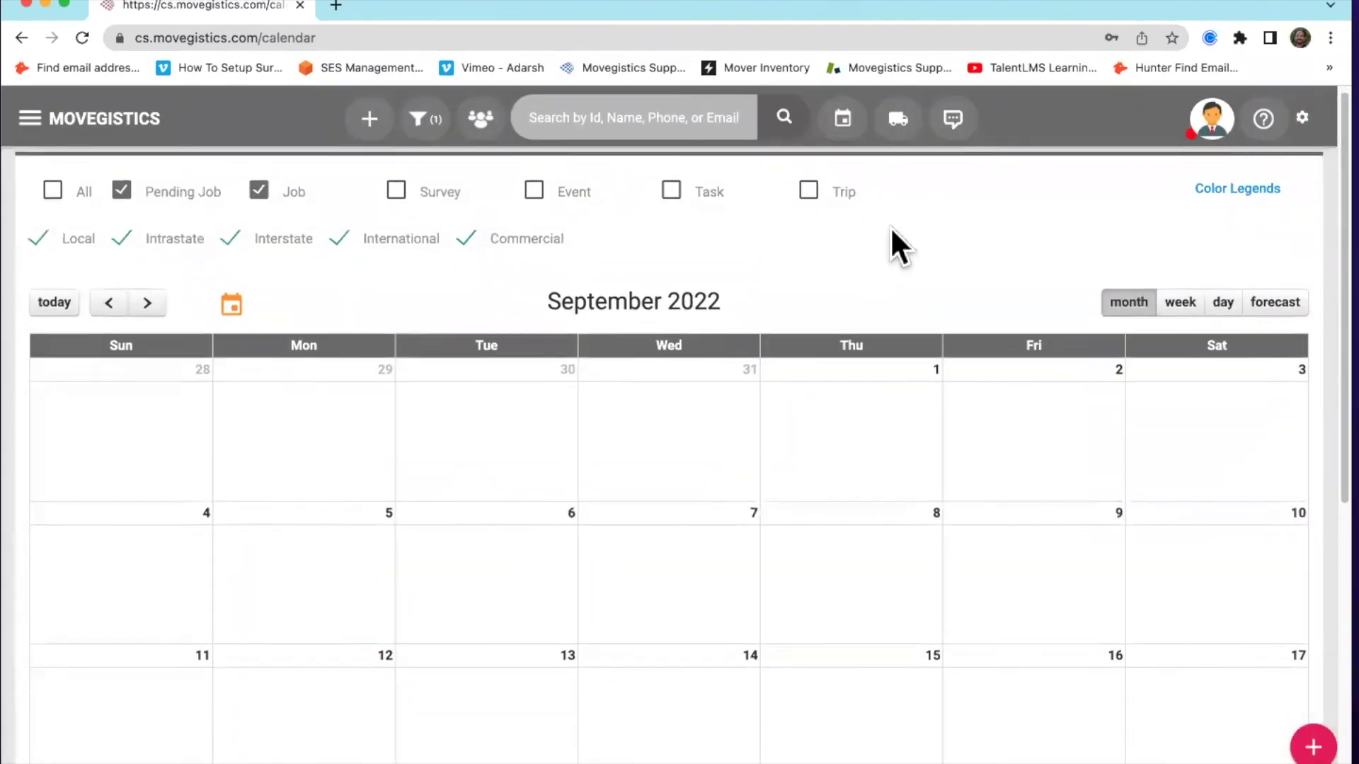
scroll(893, 248, "up", 1)
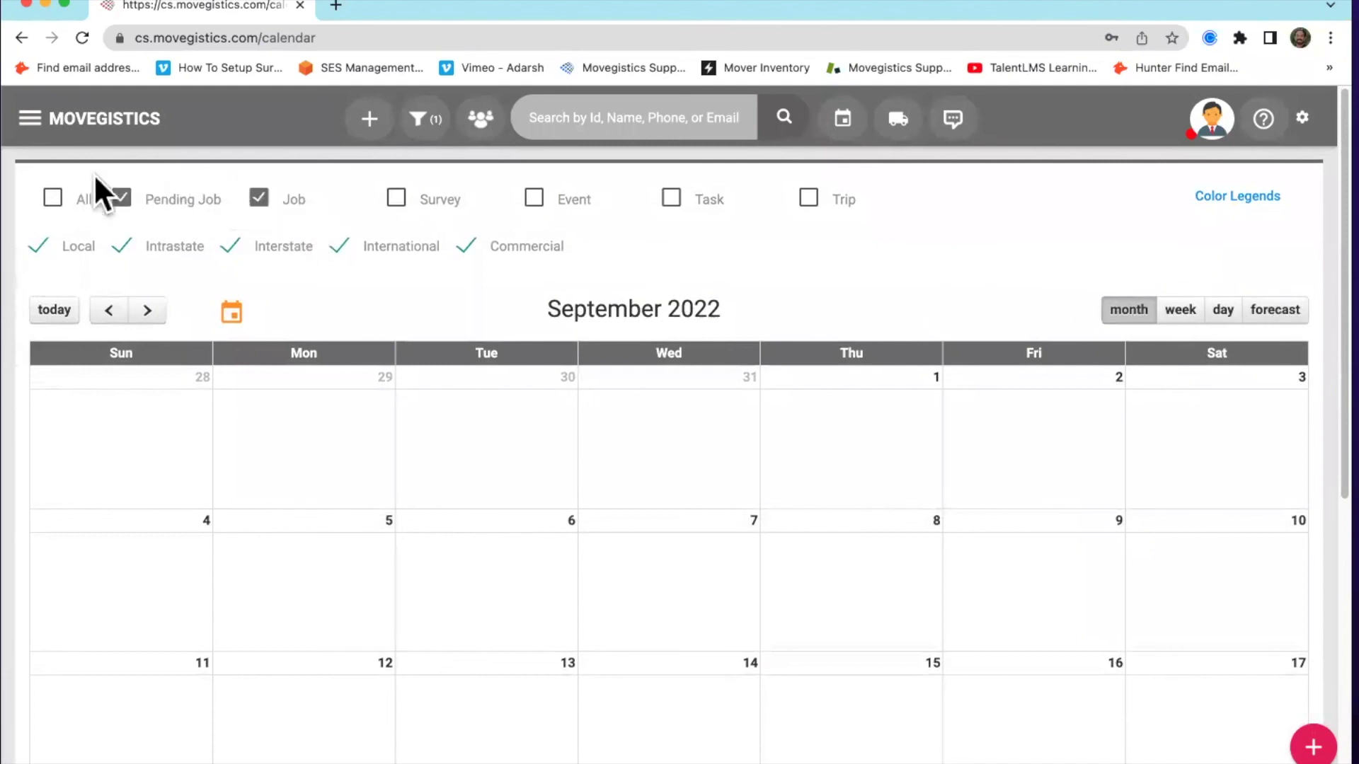
left_click(1180, 312)
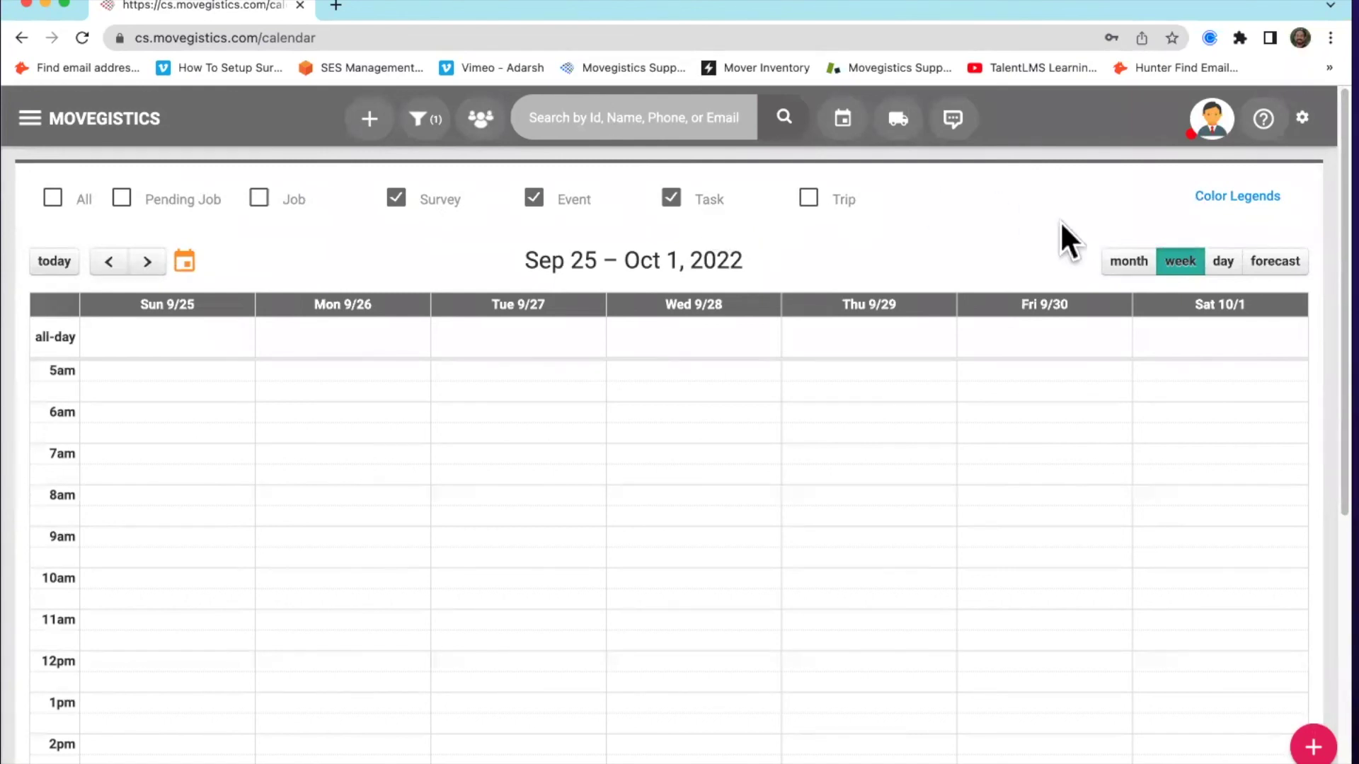
left_click(1125, 263)
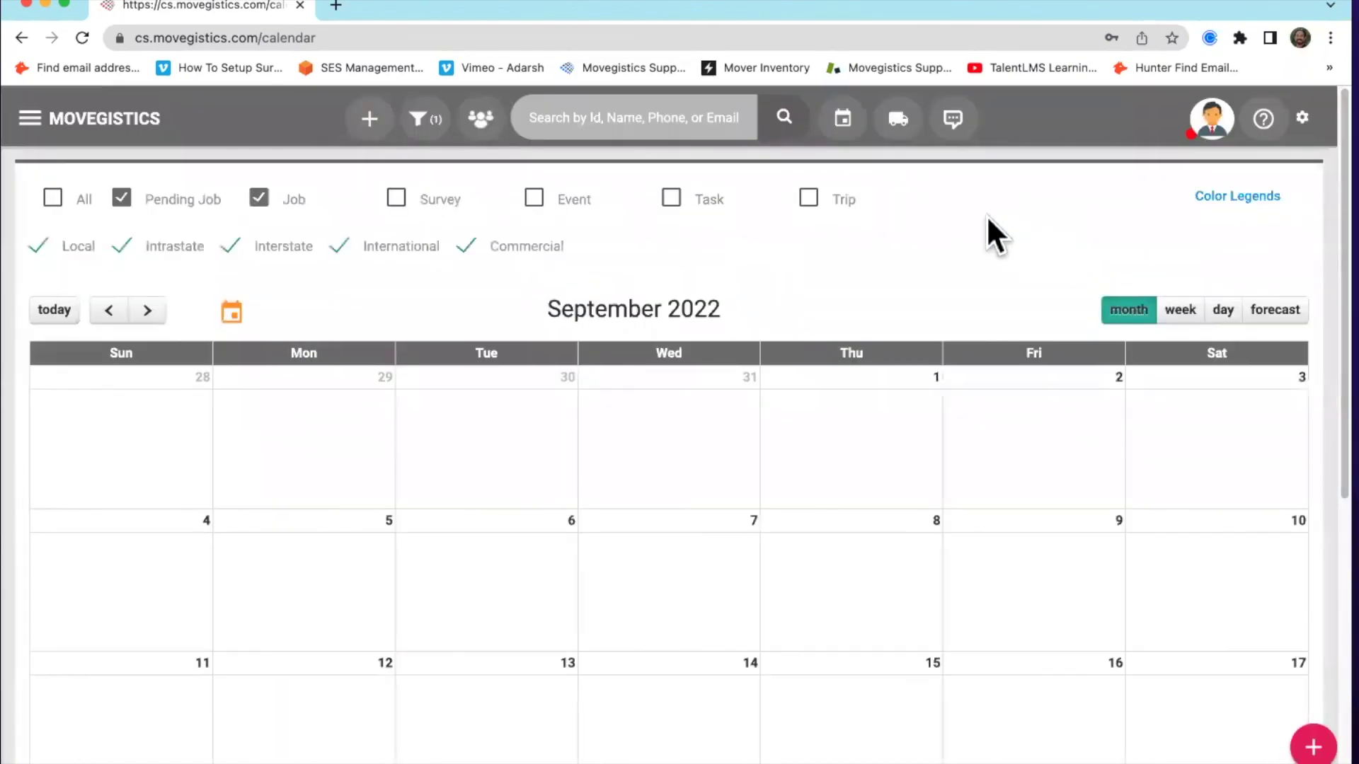
scroll(952, 212, "down", 10)
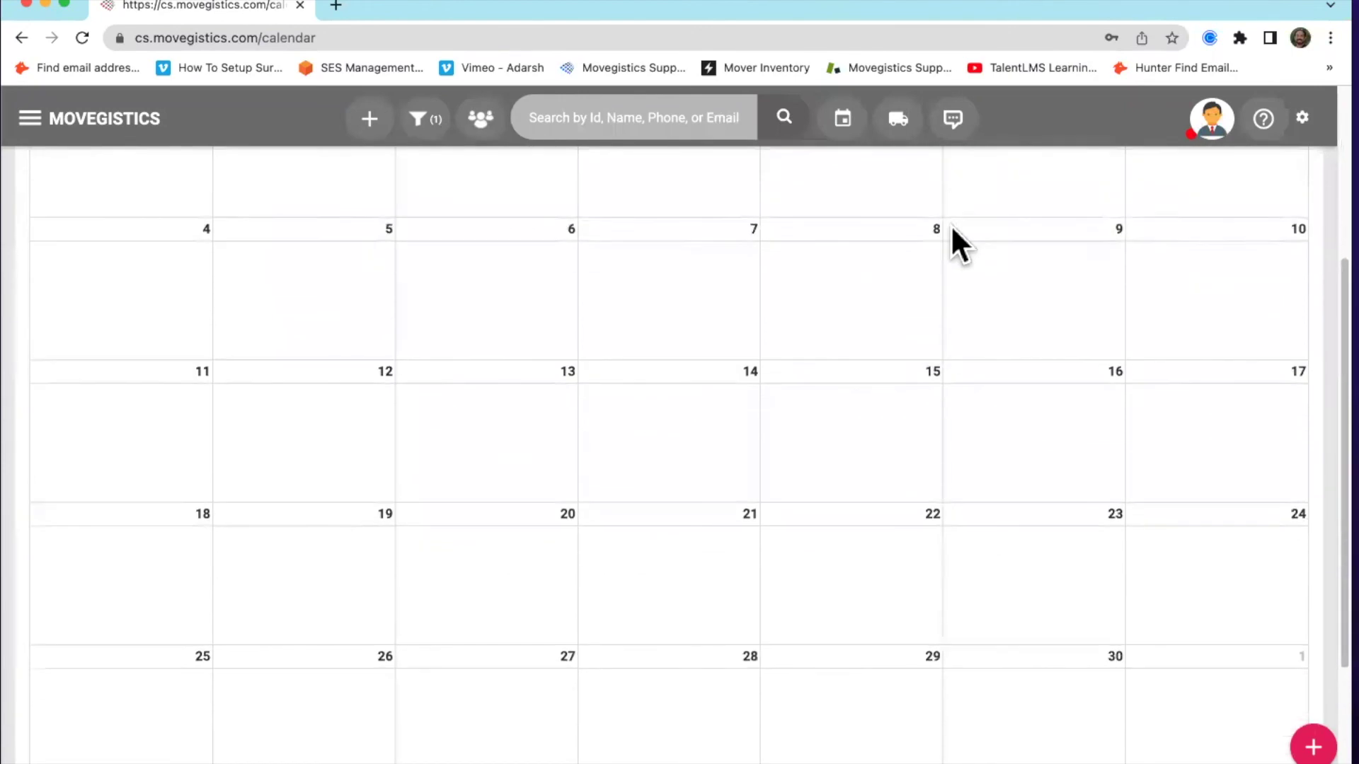
scroll(920, 338, "up", 10)
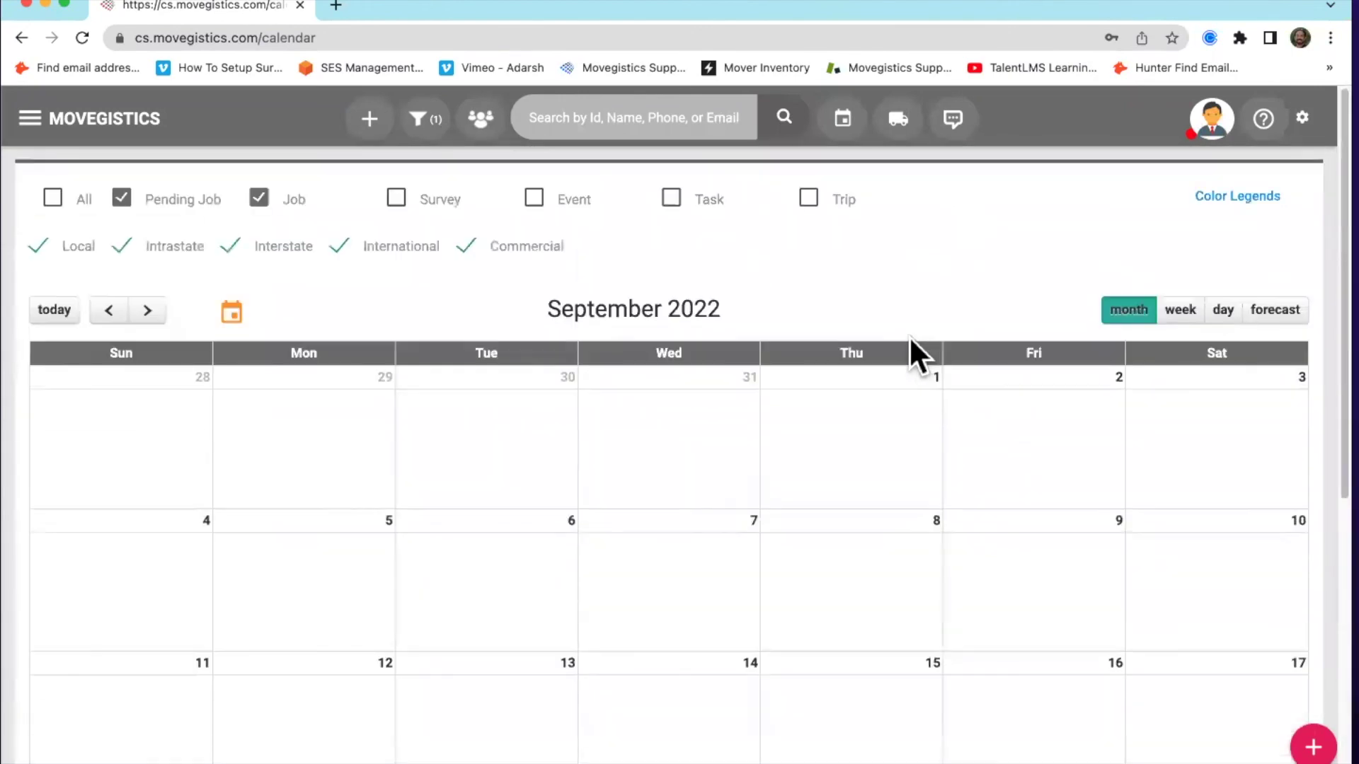
scroll(908, 335, "down", 3)
left_click(840, 527)
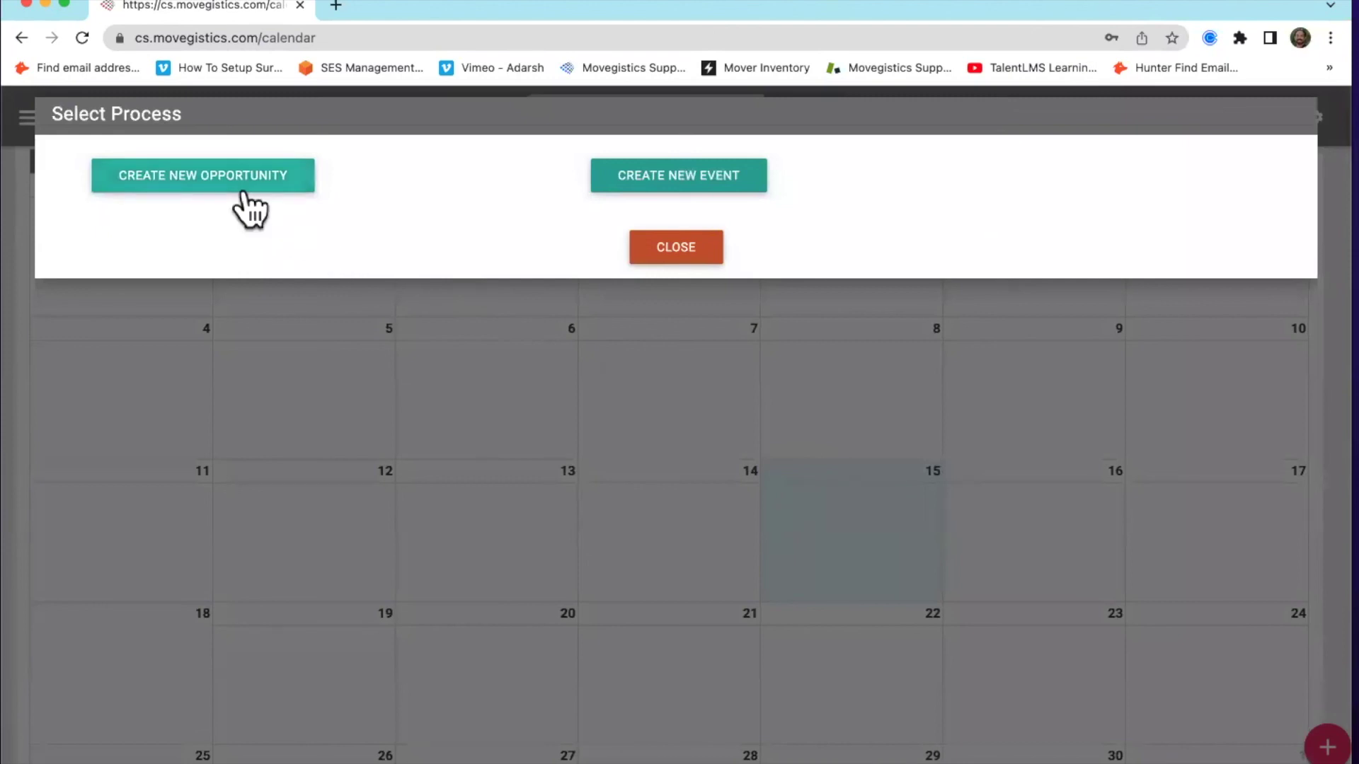
Dismiss the Select Process prompt and open Manage Job for the Oct 6 job
left_click(700, 261)
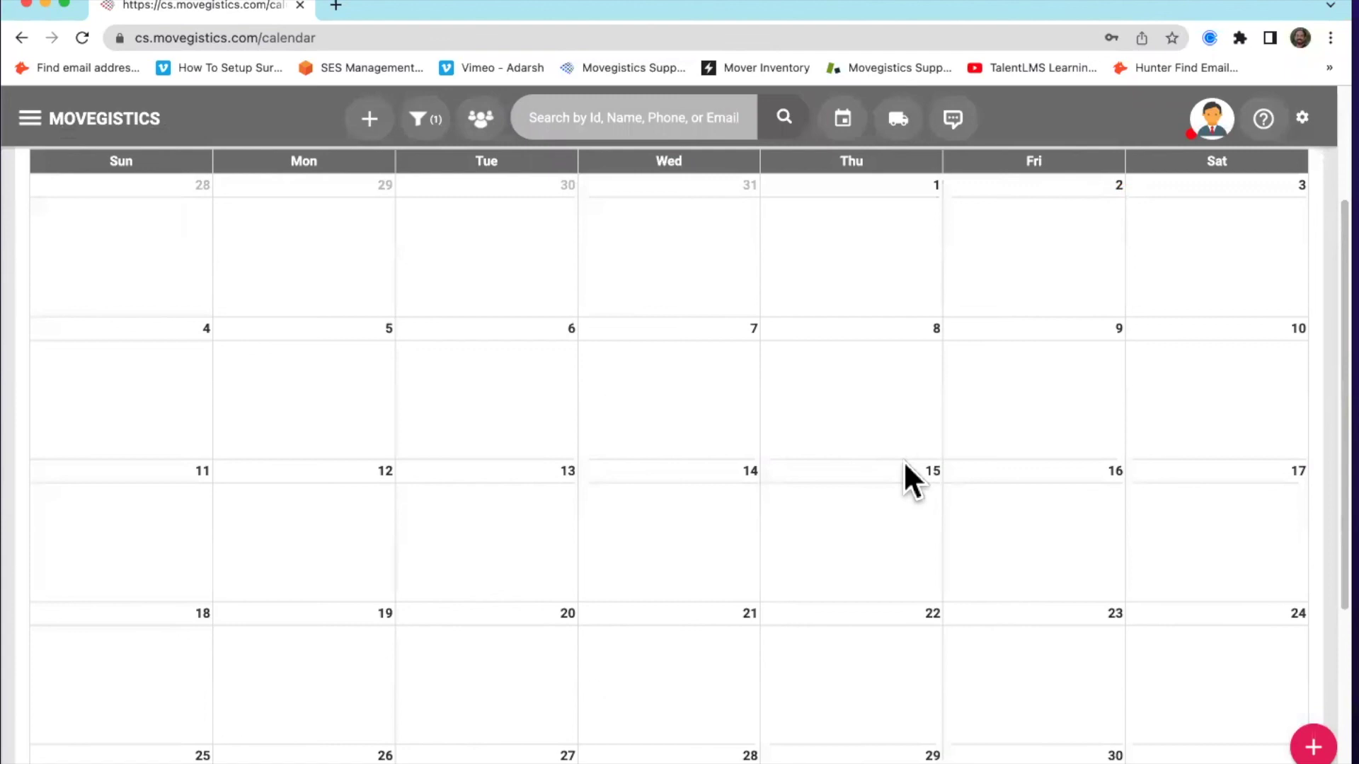
scroll(865, 447, "down", 3)
scroll(865, 447, "down", 2)
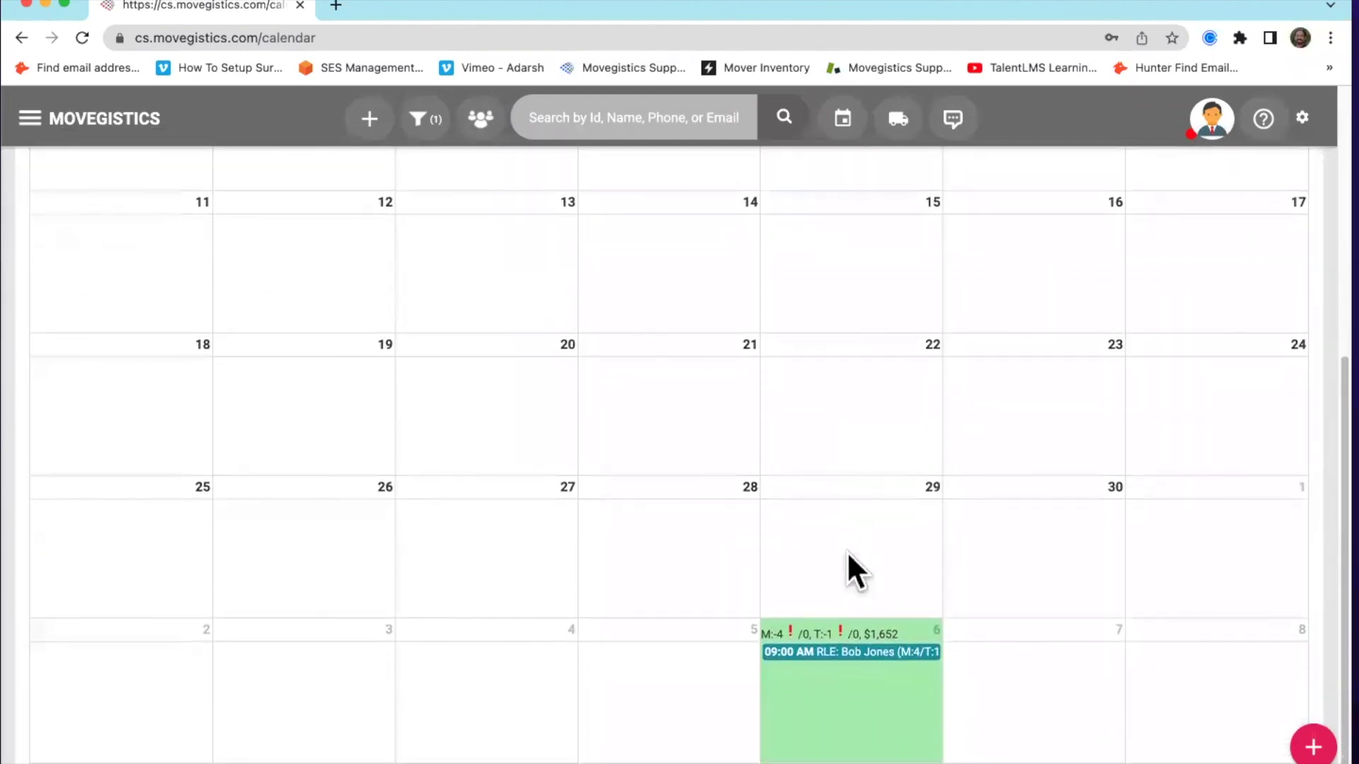
left_click(815, 652)
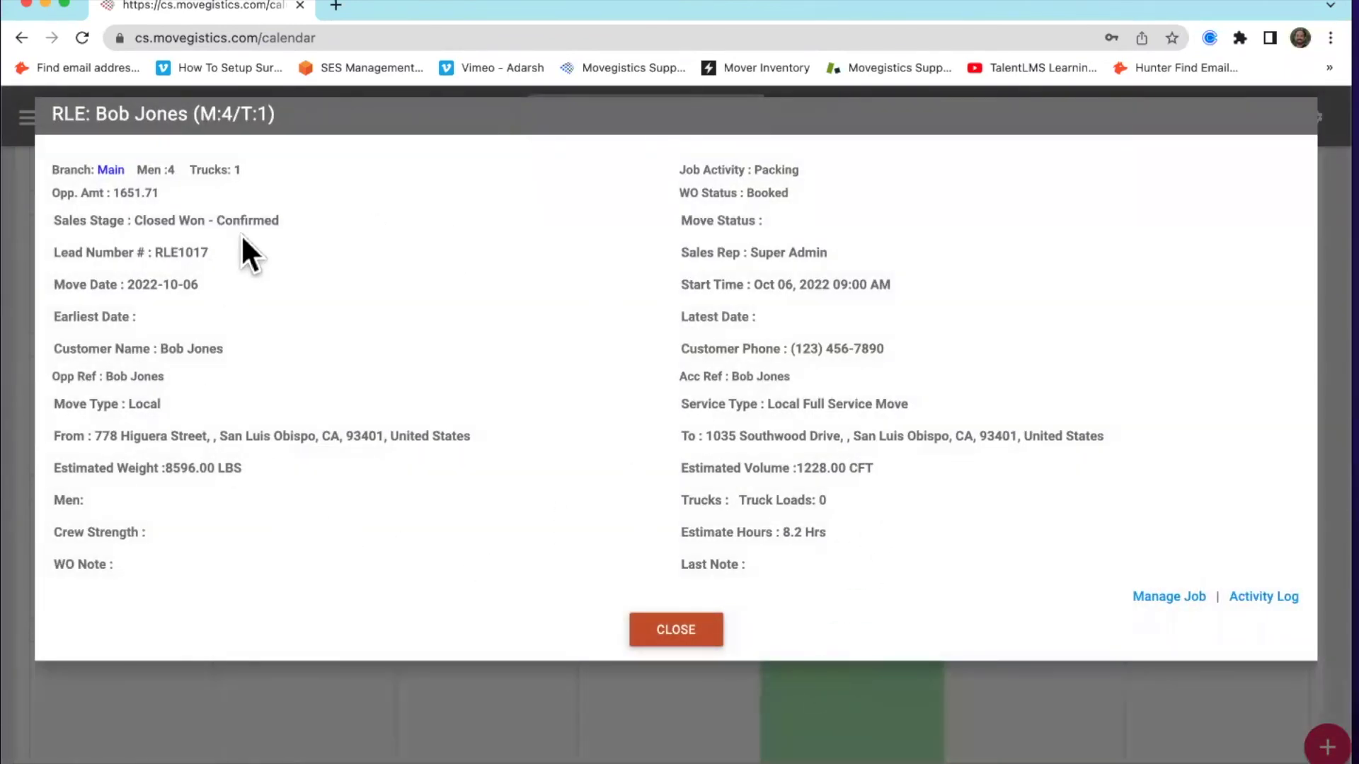
left_click(1155, 595)
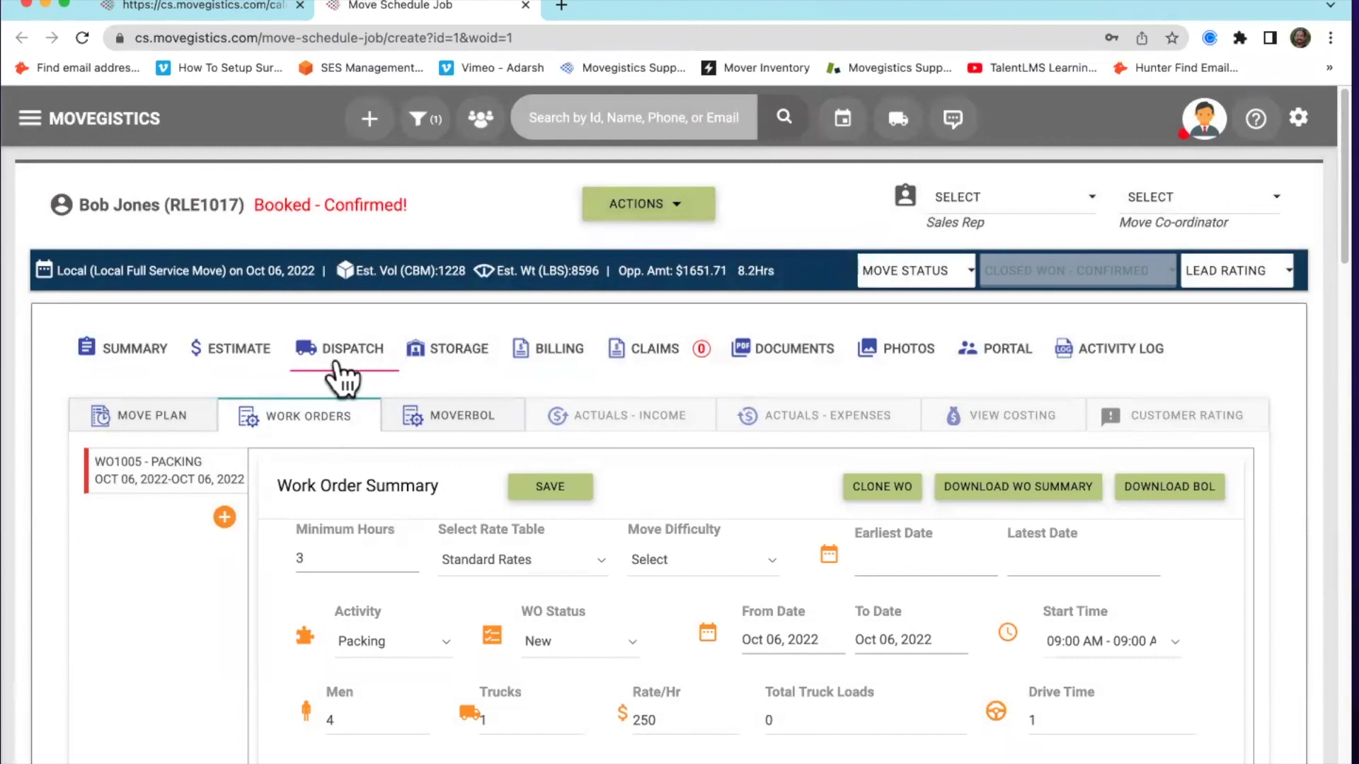
Show the calendar's Day view, then the Oct 2–8, 2022 crew forecast
left_click(853, 127)
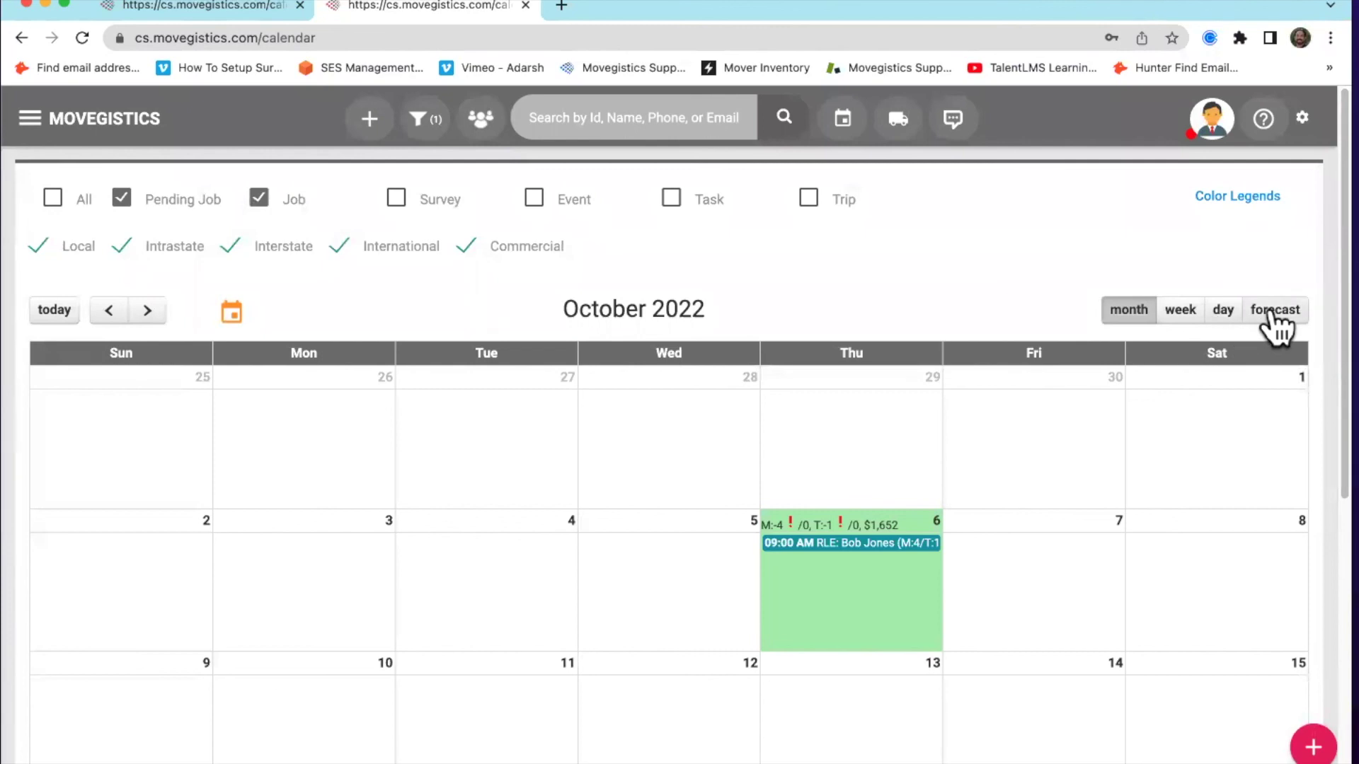
left_click(1224, 316)
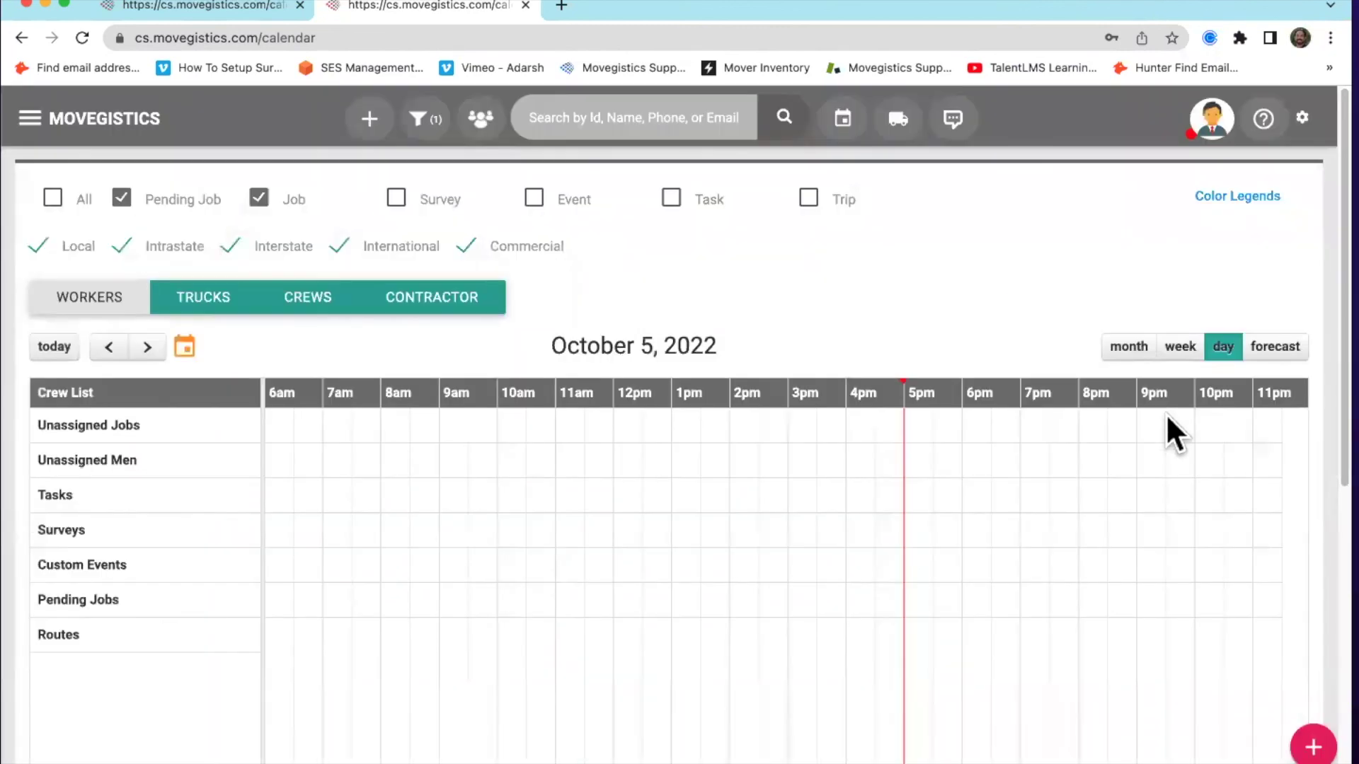
left_click(1295, 352)
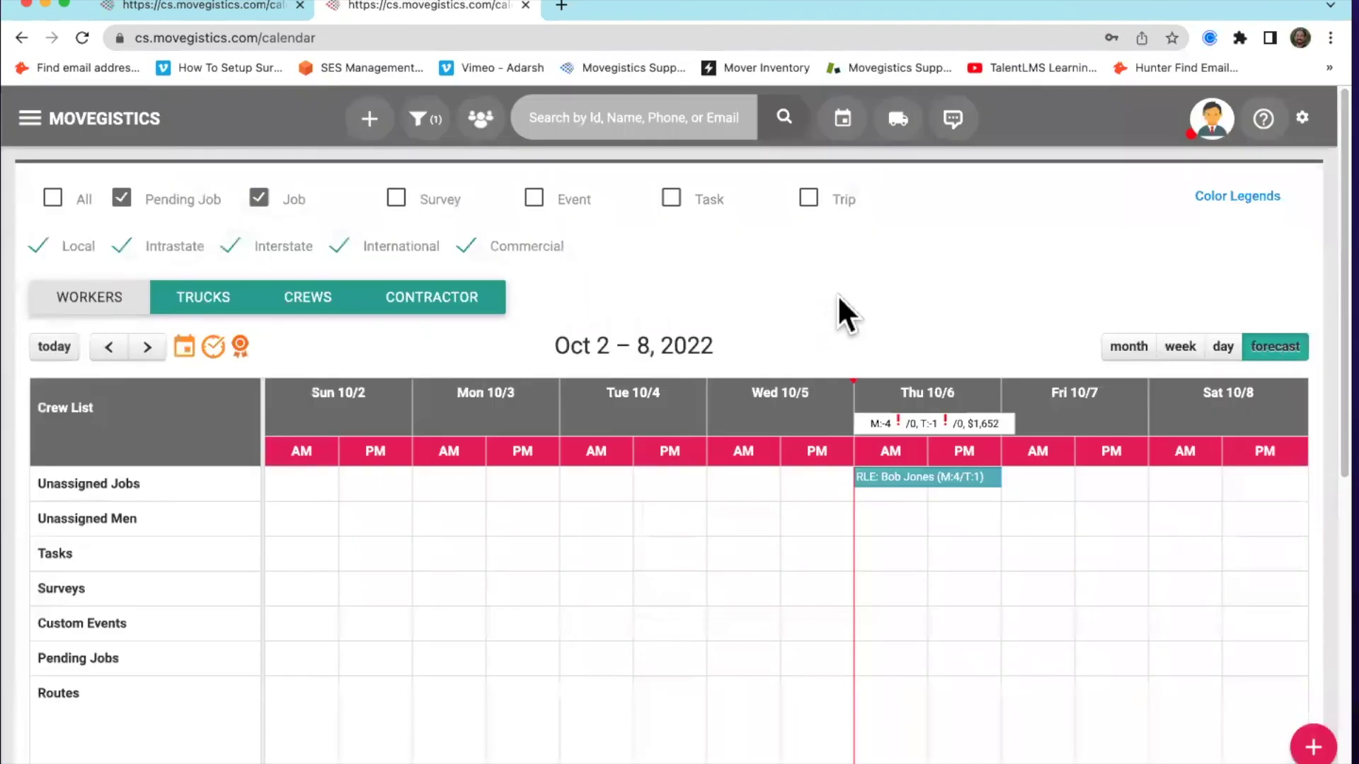
scroll(884, 240, "down", 3)
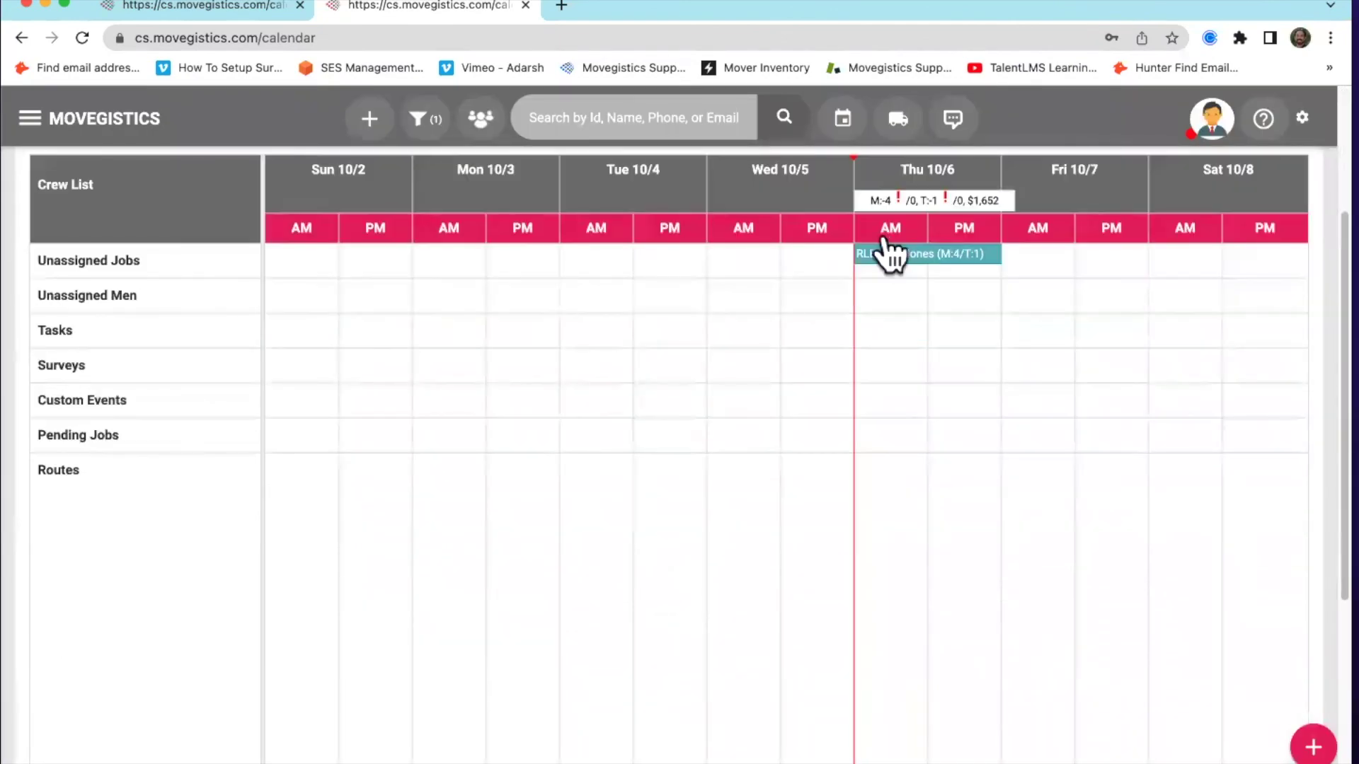
scroll(885, 255, "up", 3)
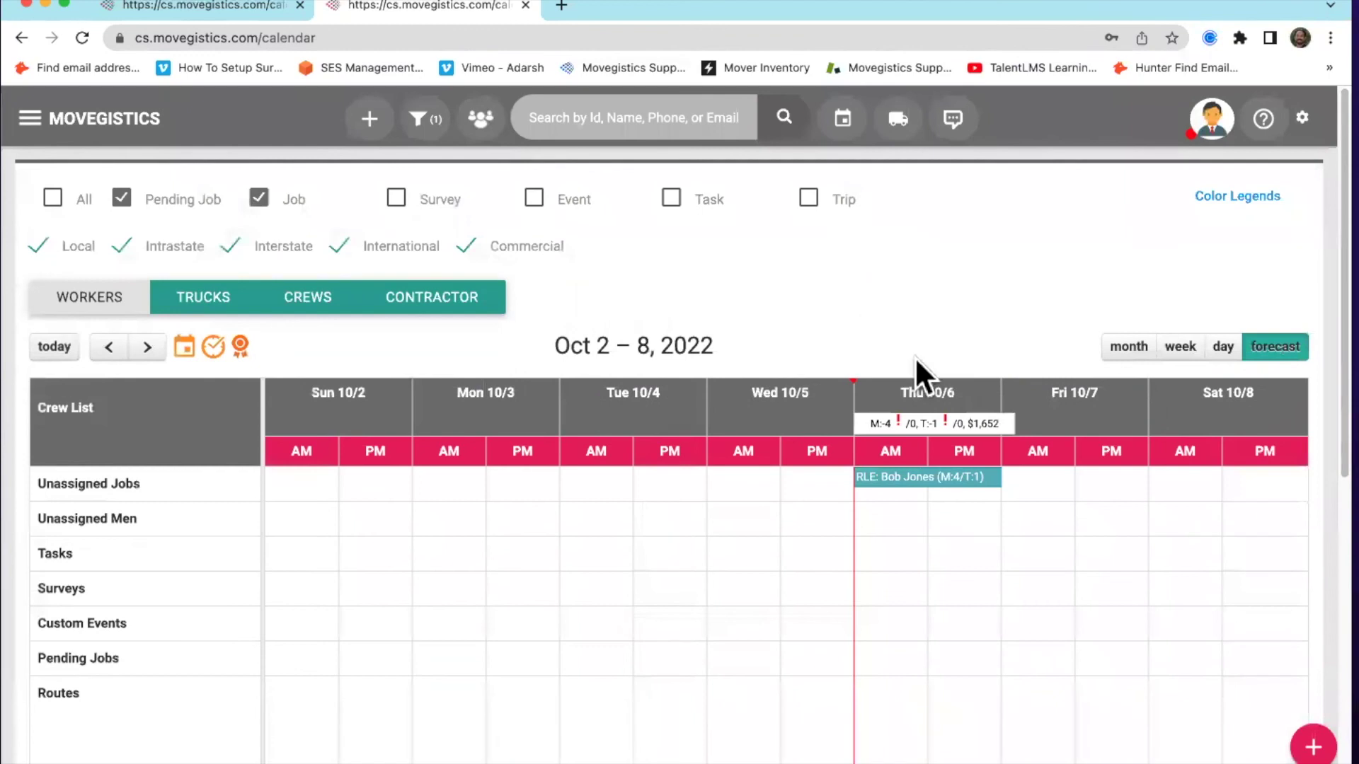